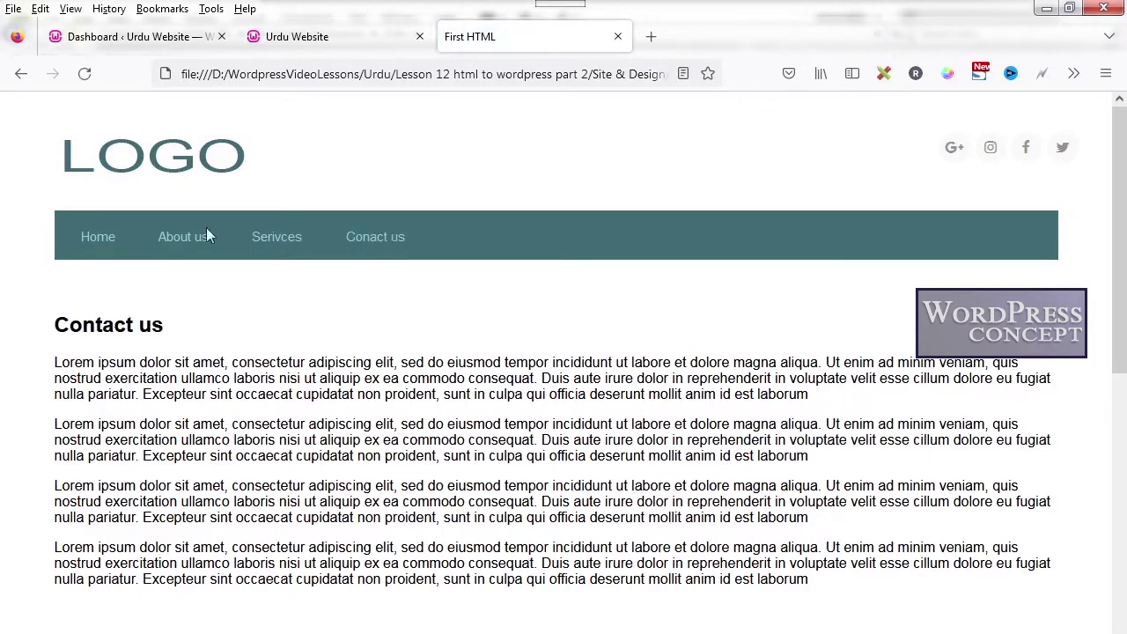
- Review the static HTML site's About us page and the slider, image columns and service sections of its home page
left_click(171, 243)
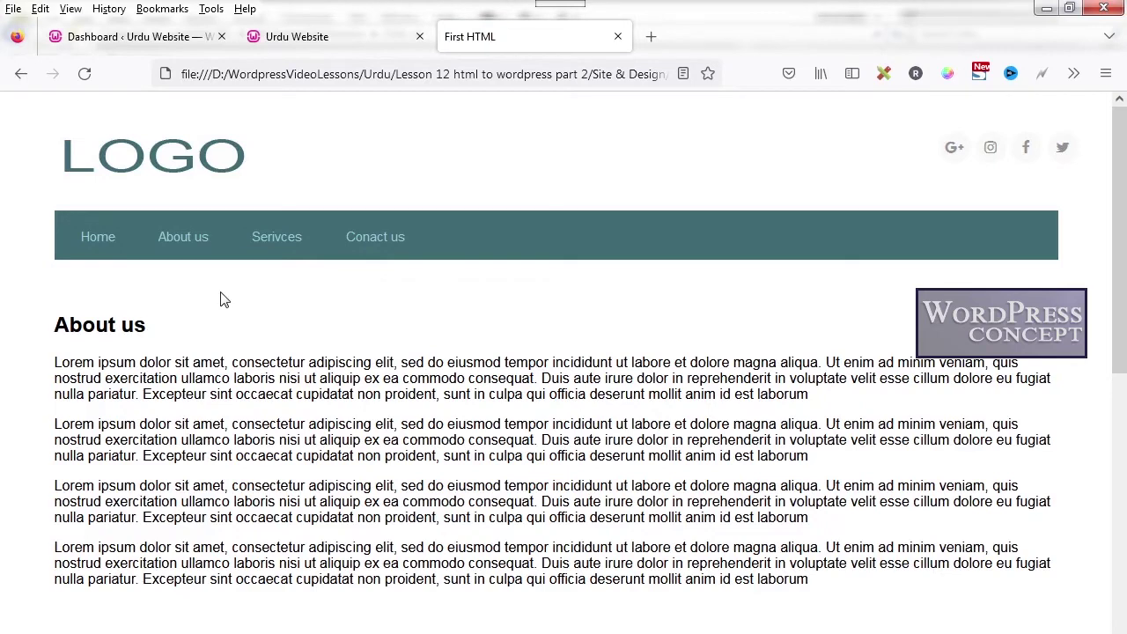
left_click(99, 250)
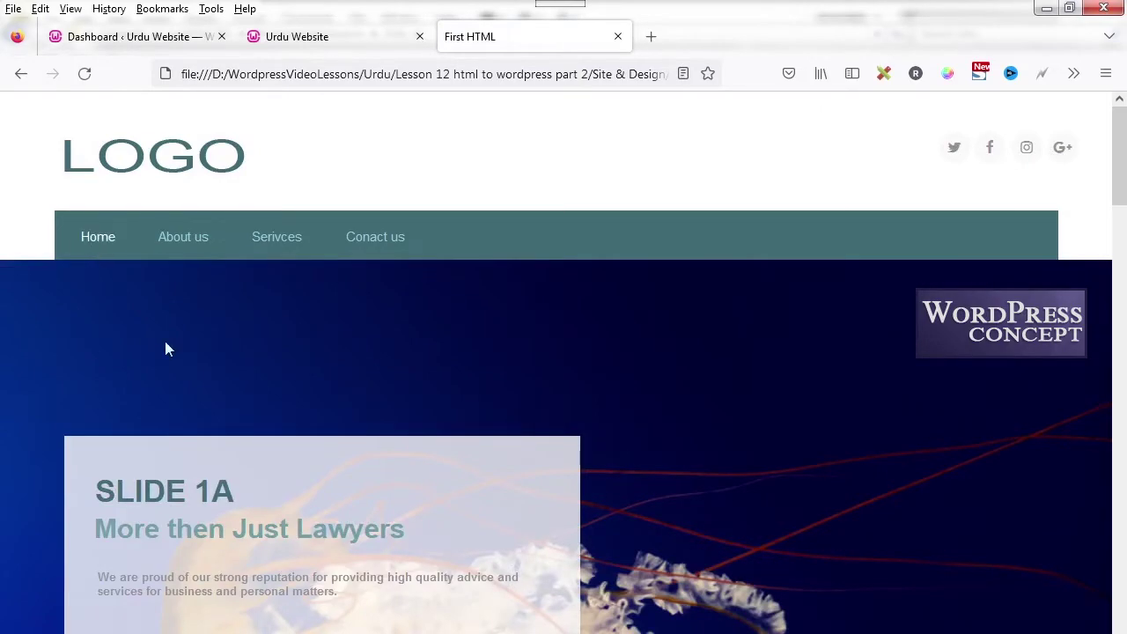
scroll(166, 343, "down", 10)
scroll(166, 341, "down", 10)
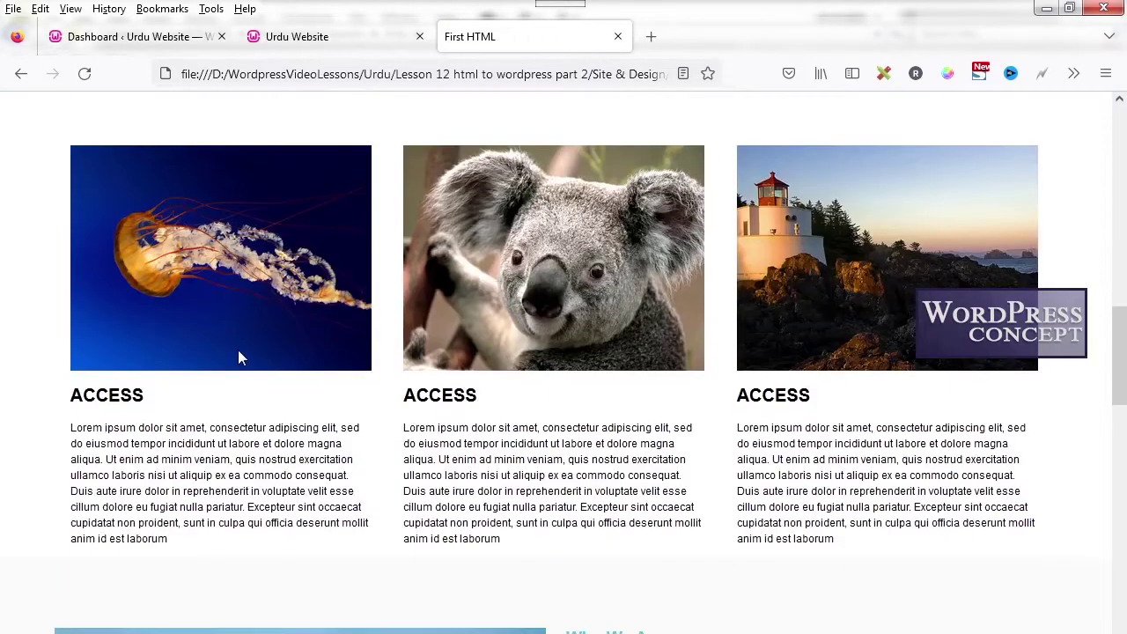
scroll(500, 445, "down", 7)
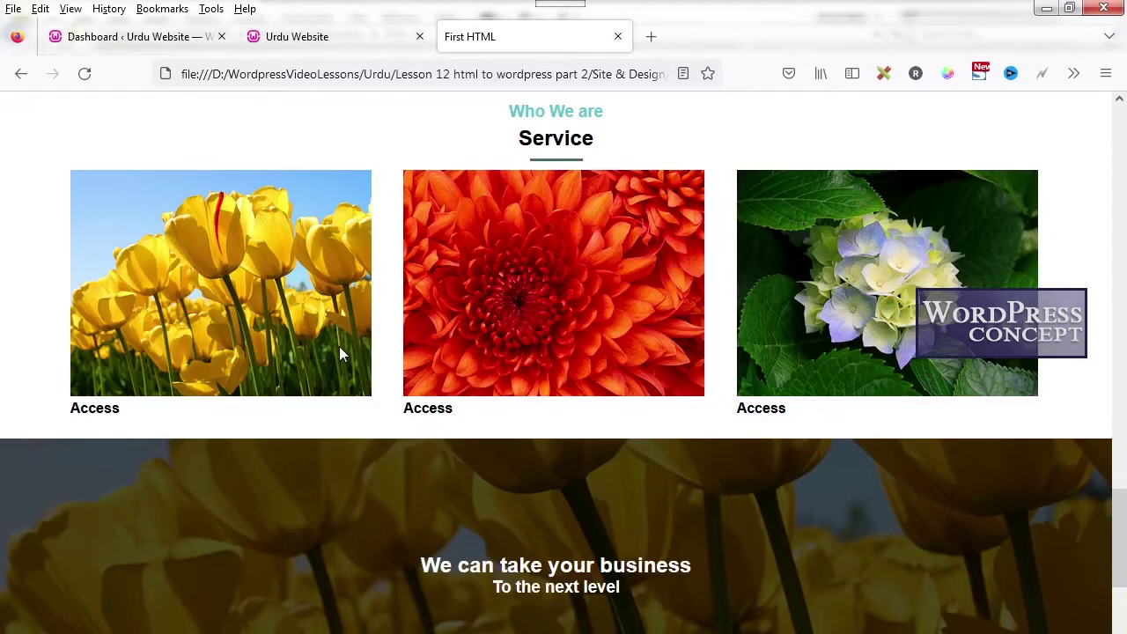
scroll(342, 347, "up", 10)
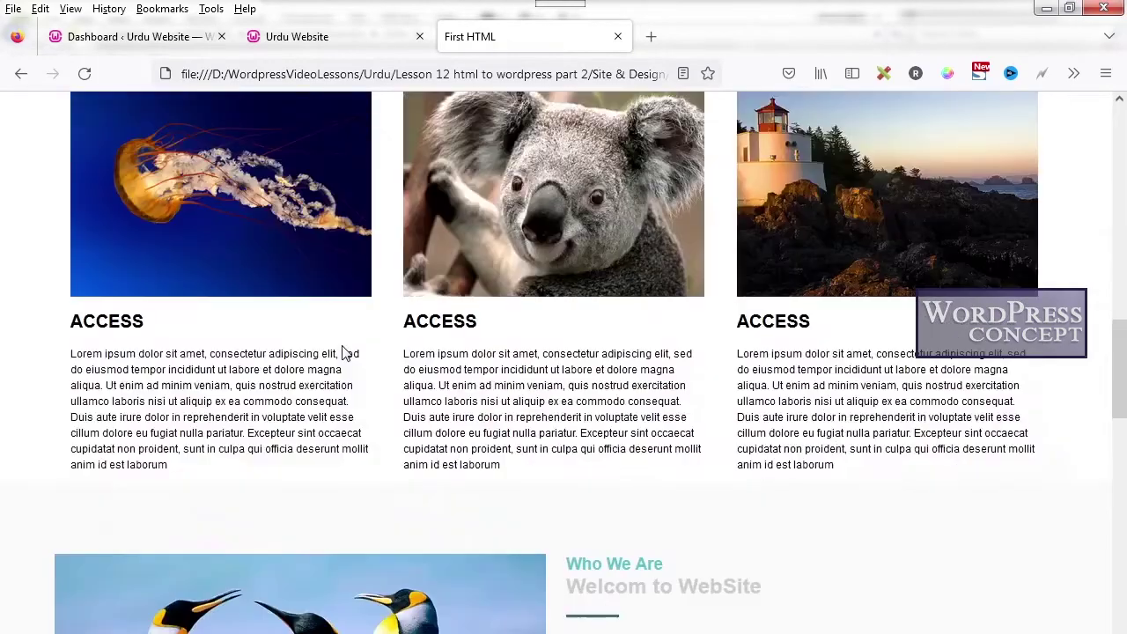
scroll(343, 346, "up", 6)
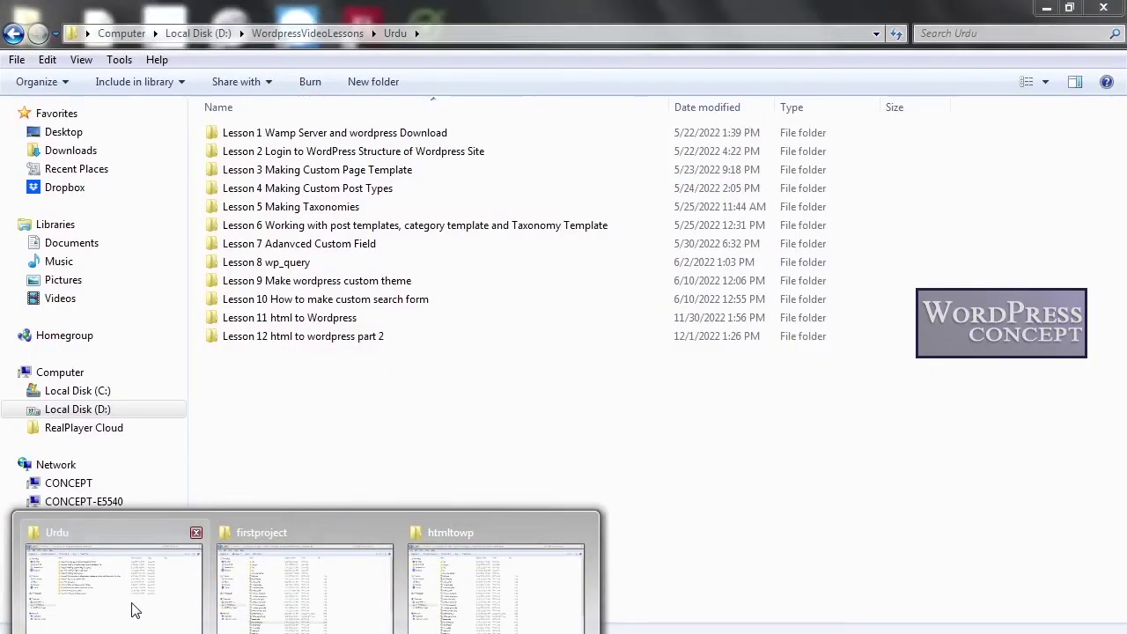
- Switch to the htmltowp theme folder in File Explorer and open page.php in Dreamweaver
left_click(133, 610)
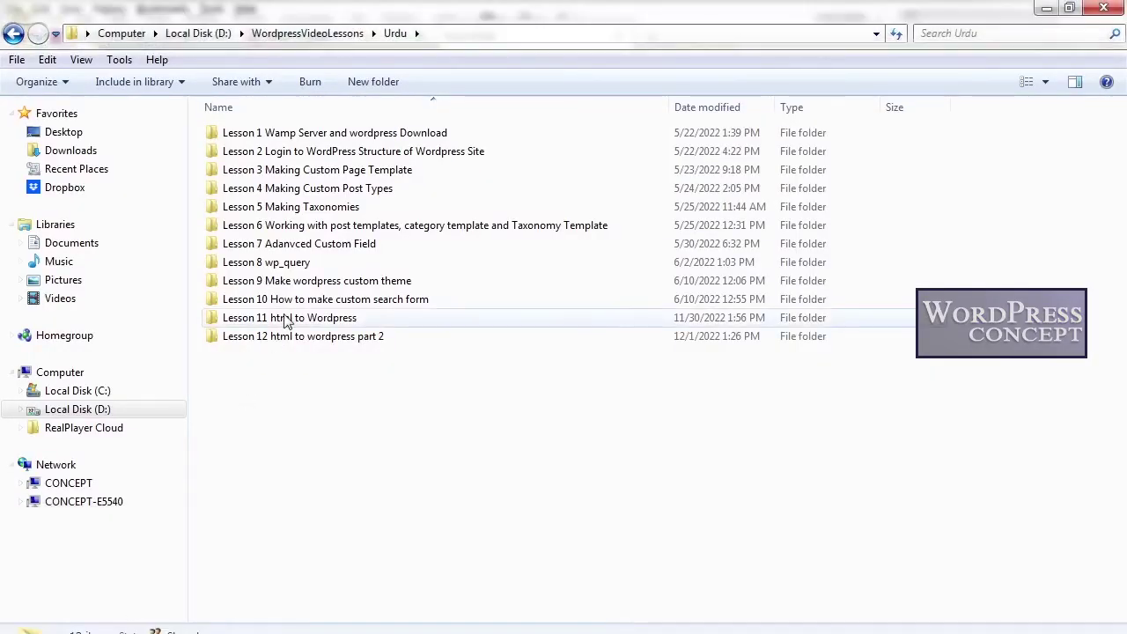
left_click(310, 176)
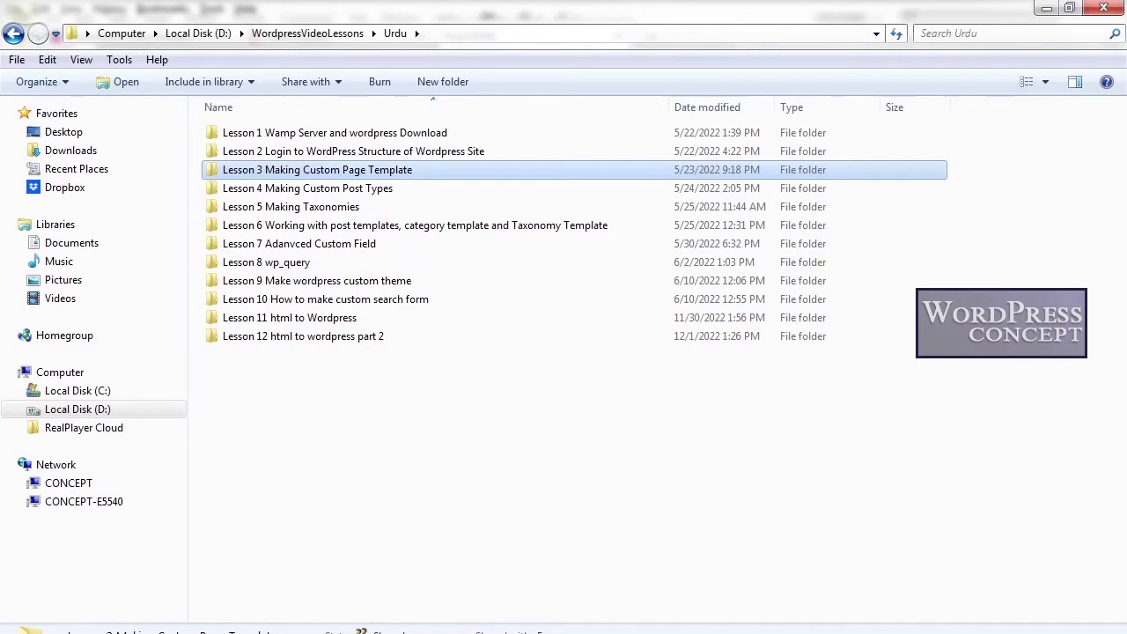
mouse_move(28, 629)
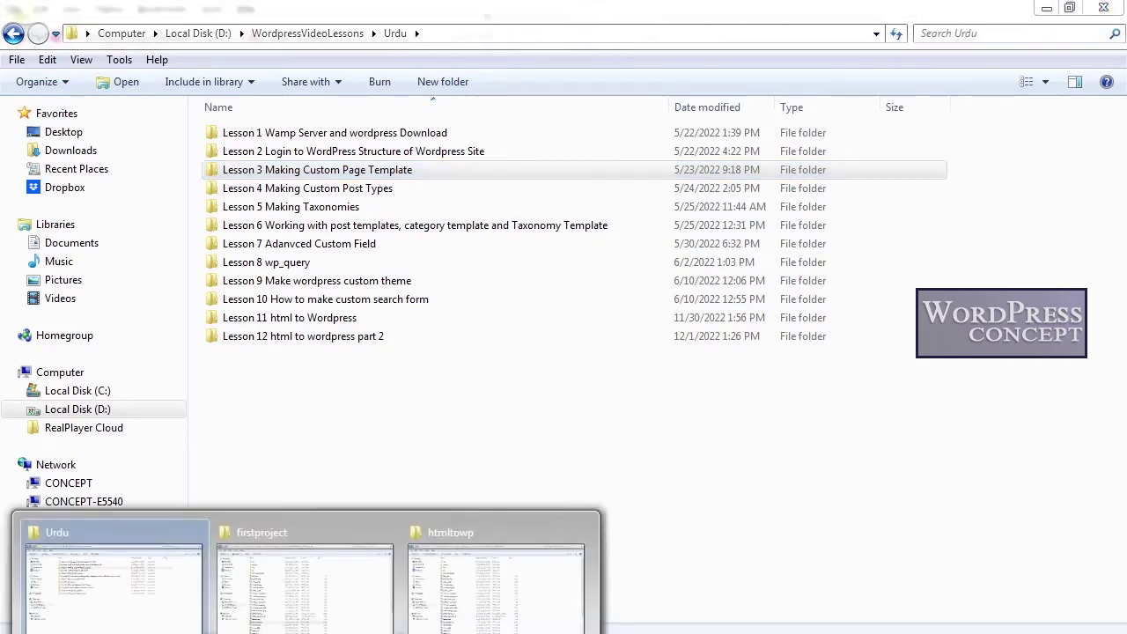
mouse_move(237, 603)
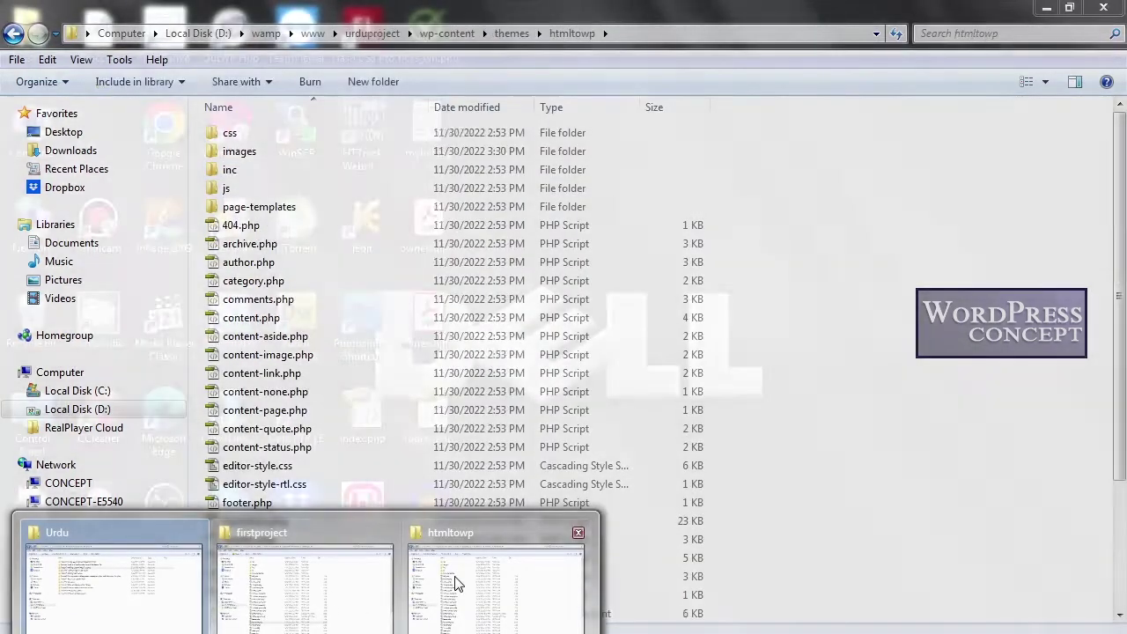
left_click(453, 581)
scroll(372, 463, "down", 2)
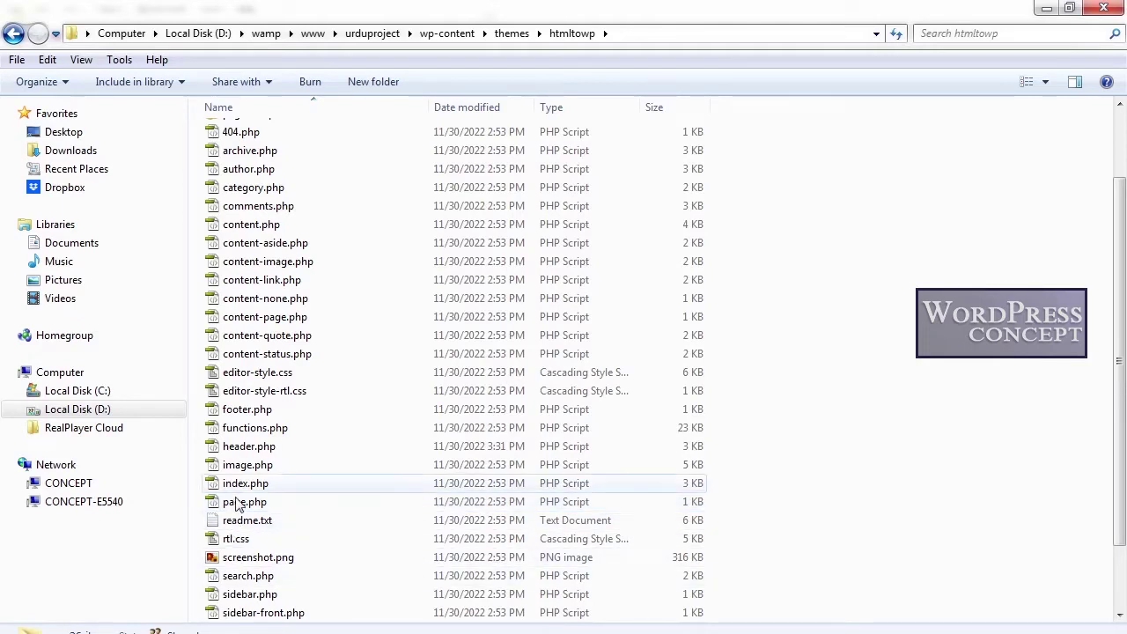
left_click(250, 450)
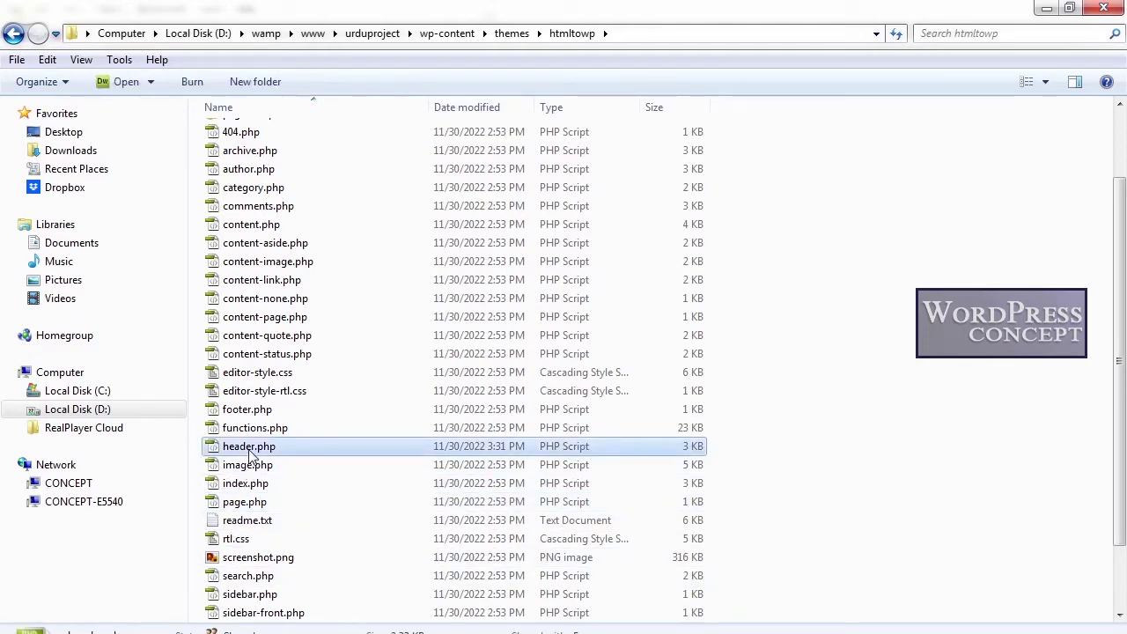
left_click(275, 409)
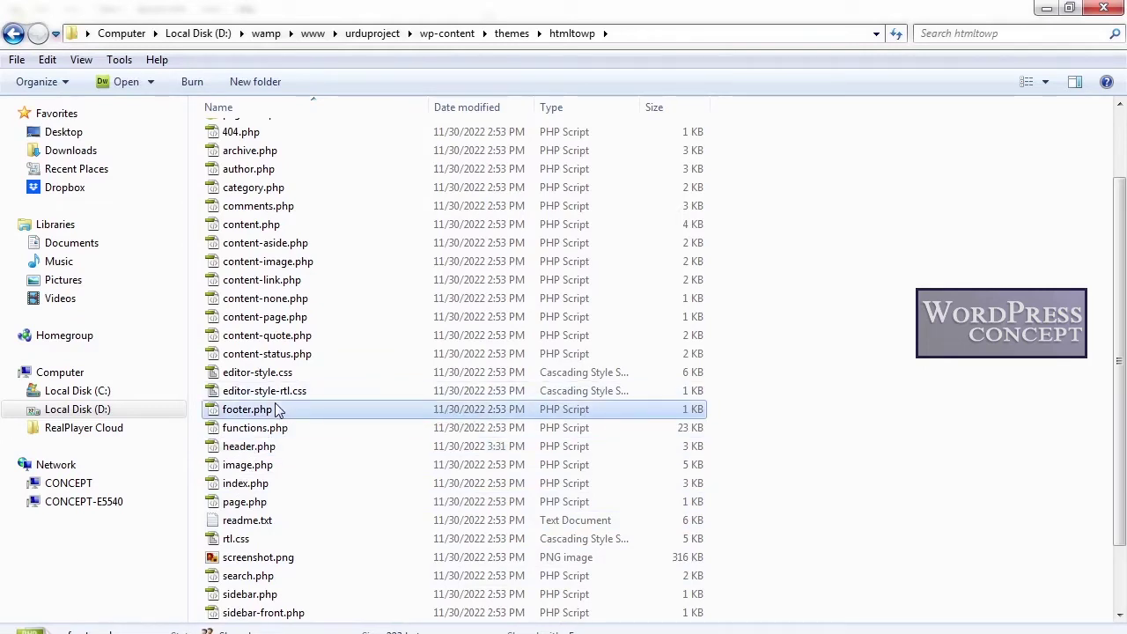
left_click(283, 503)
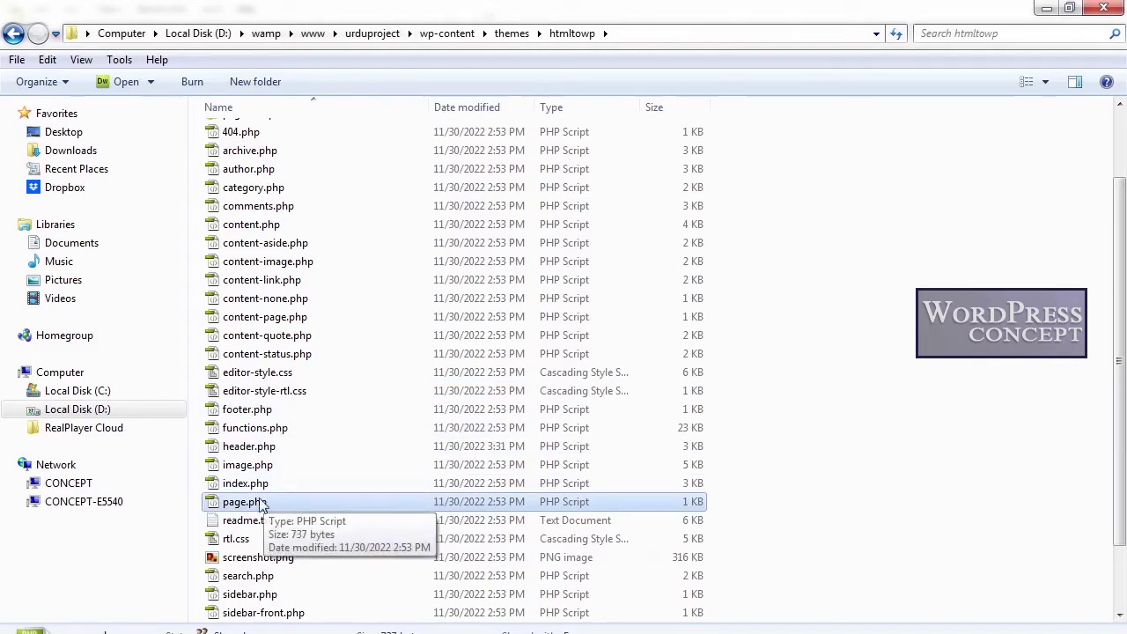
left_click_drag(261, 502, 260, 37)
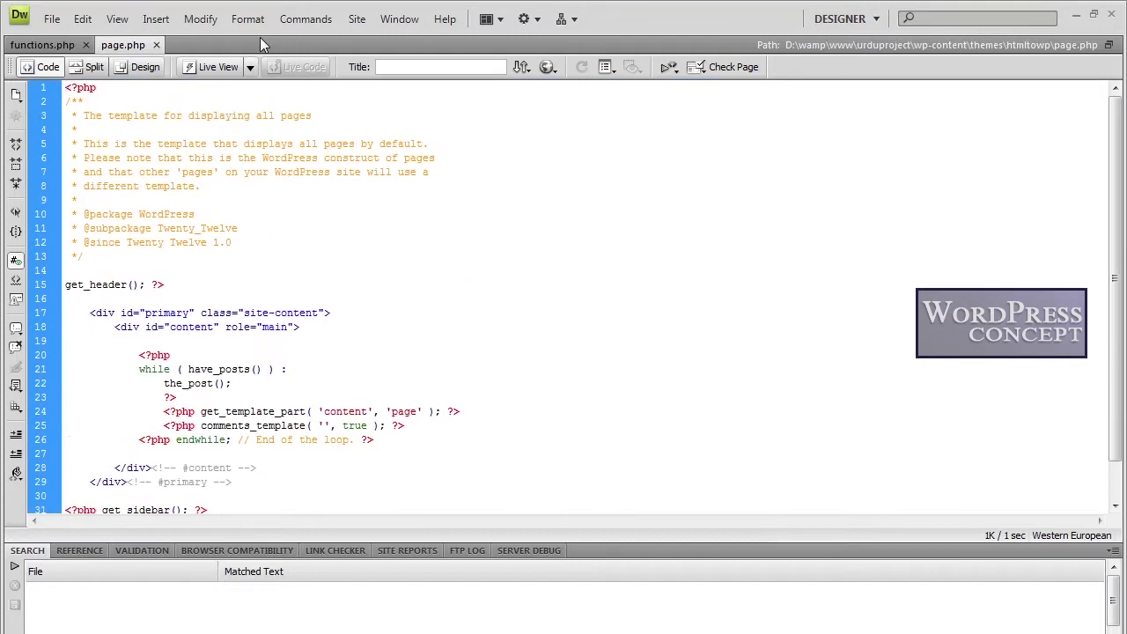
- Save a copy of page.php as home-page.php in the htmltowp folder and close the original file
left_click(53, 26)
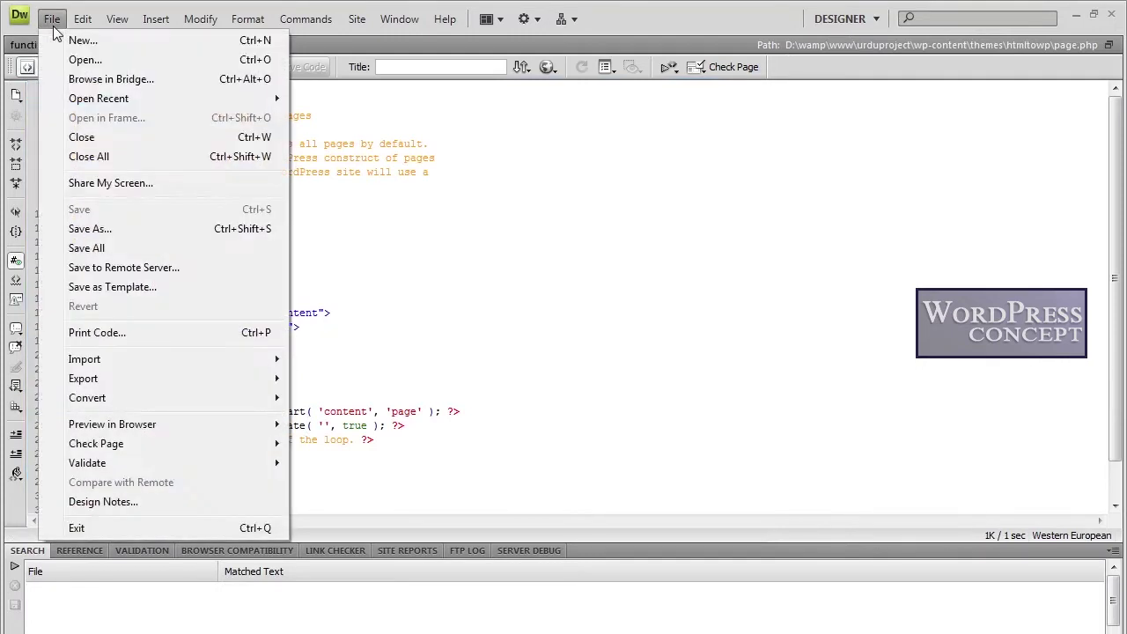
left_click(99, 231)
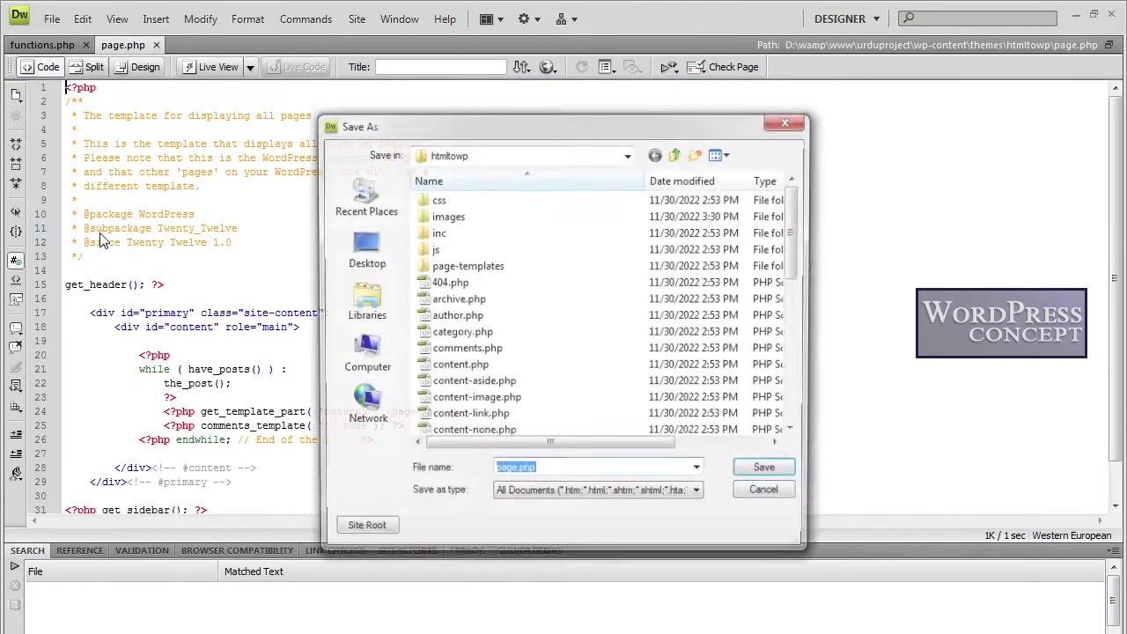
left_click(503, 474)
type("home")
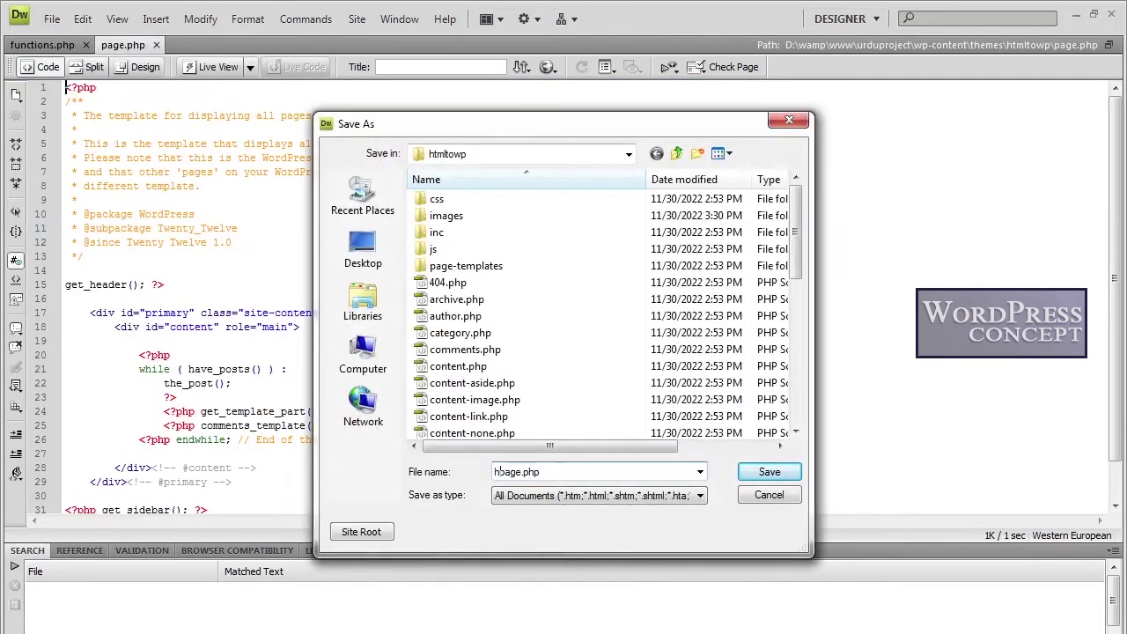
type("-")
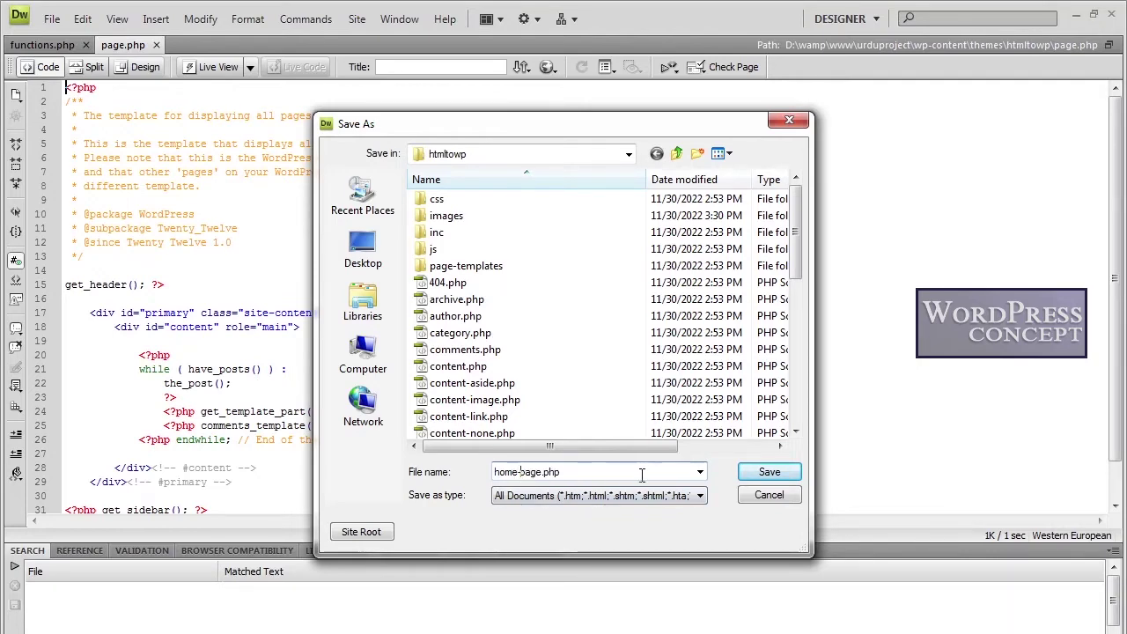
left_click(762, 473)
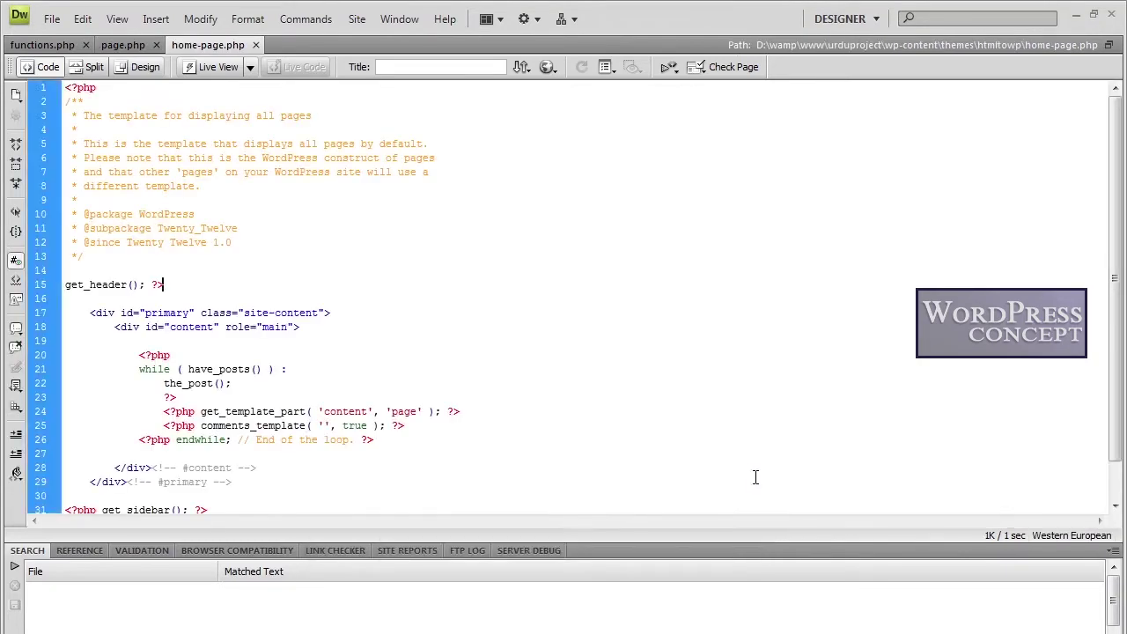
left_click(154, 45)
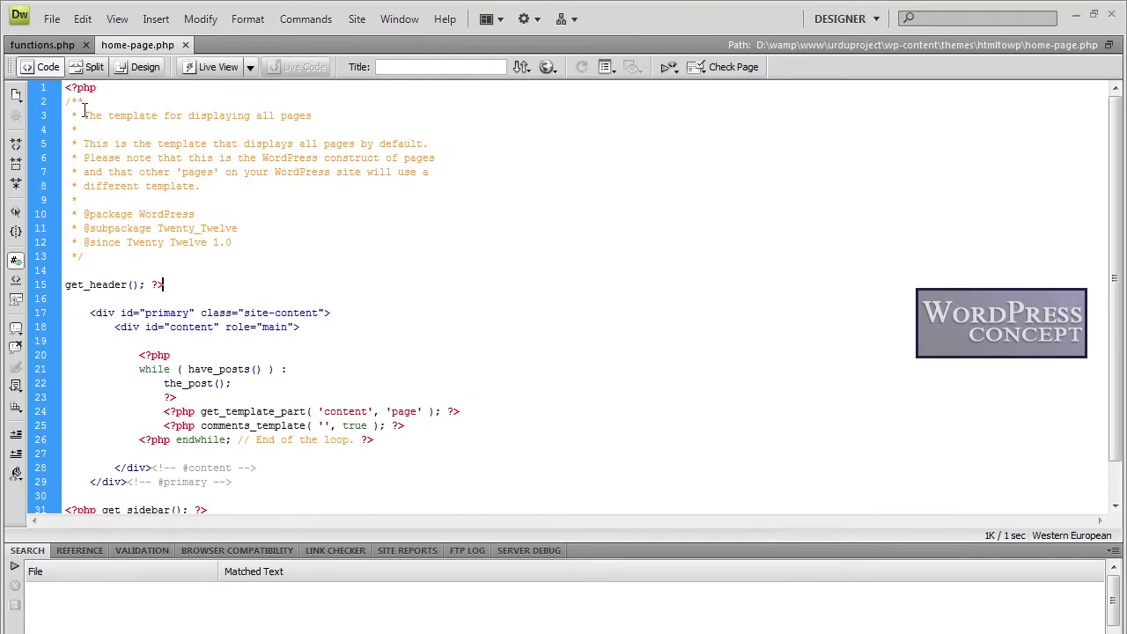
- Replace the first comment line of home-page.php with "The Template Name: Home Page" and save the file
left_click_drag(83, 115, 315, 115)
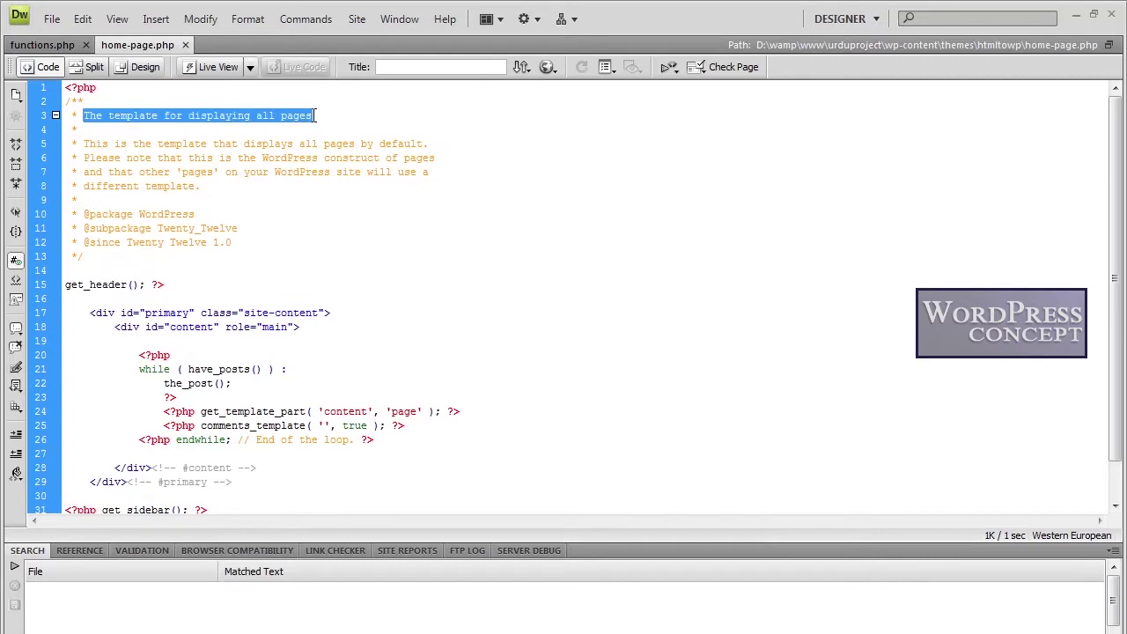
type("The Templ")
key("BackSpace")
type("la")
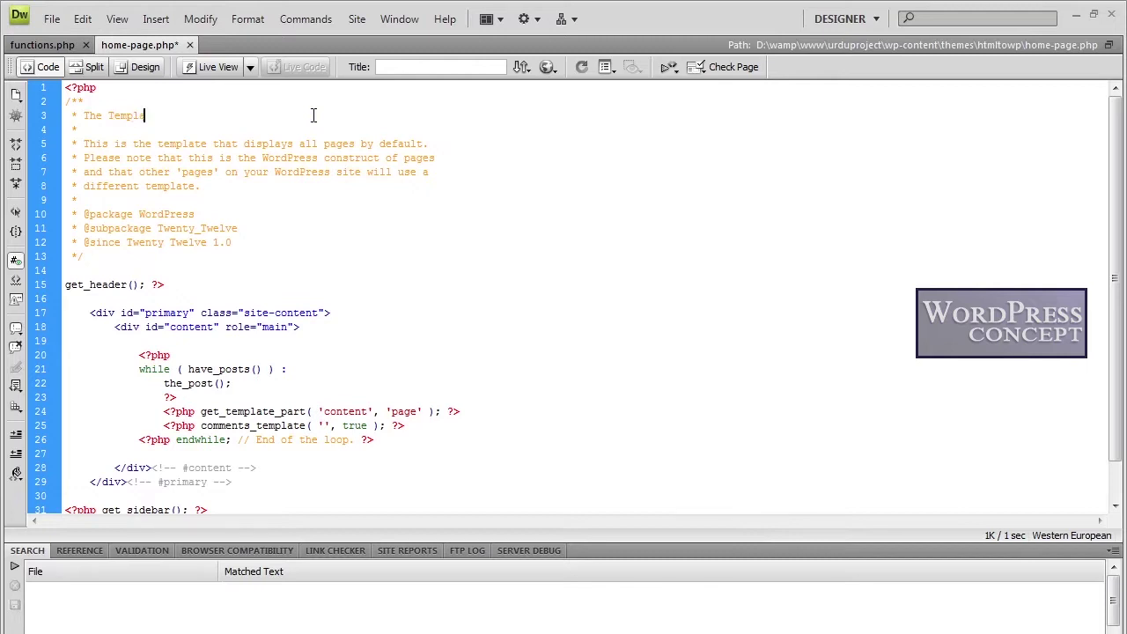
type("te f")
type("ame")
type(":")
type(" Ho")
type("me Page")
key("ctrl+s")
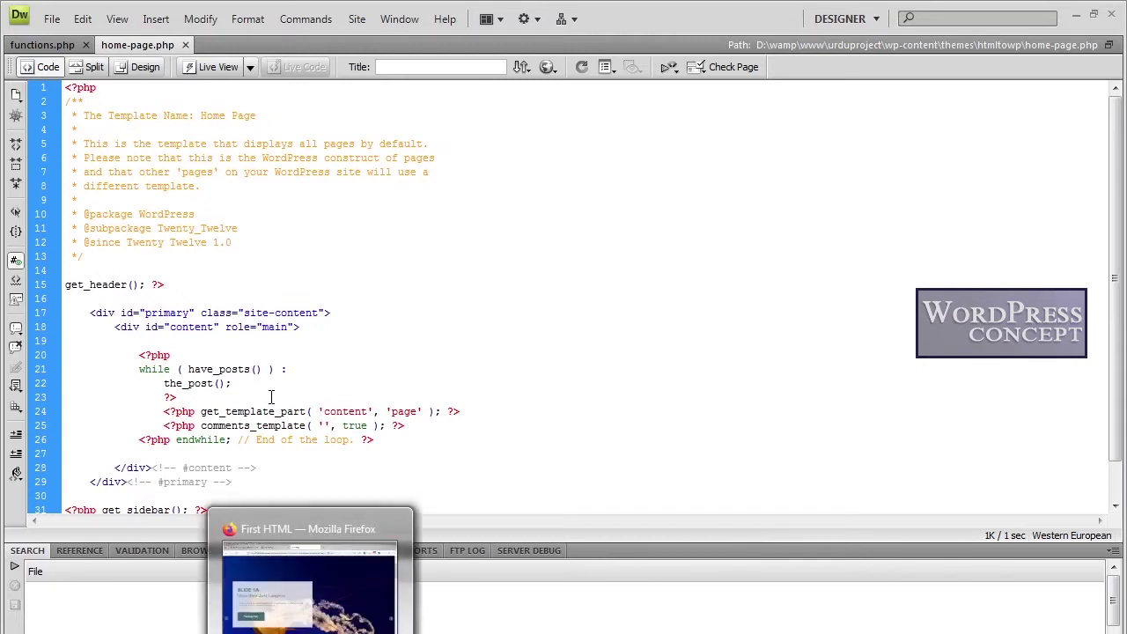
- Switch to the WordPress dashboard in Firefox and start a new page titled "Home Page"
mouse_move(308, 629)
left_click(309, 577)
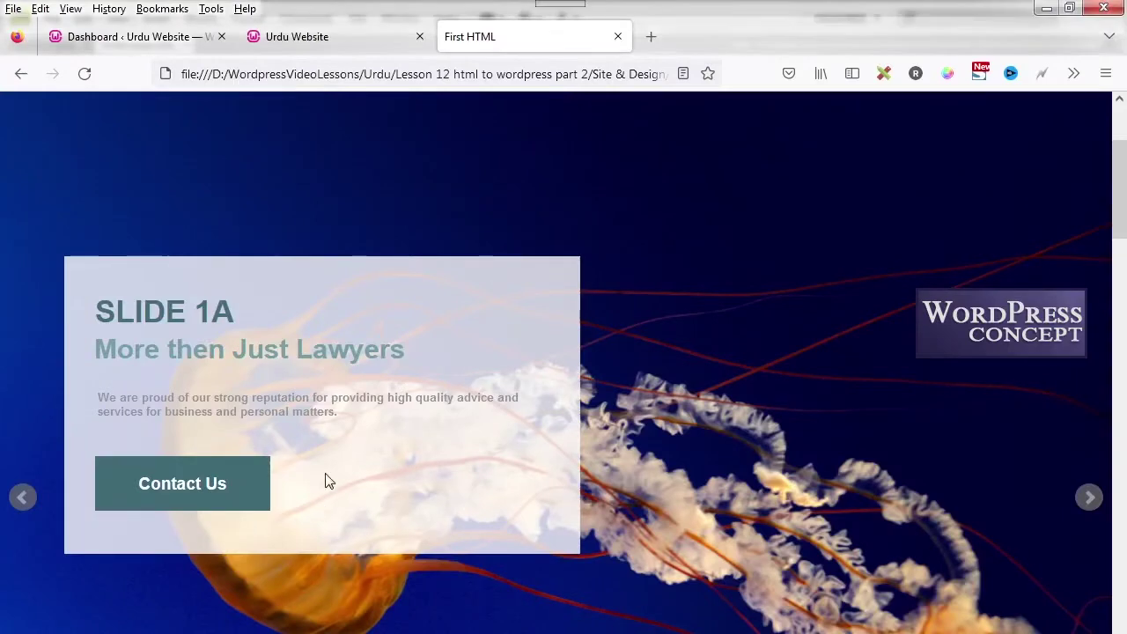
left_click(344, 43)
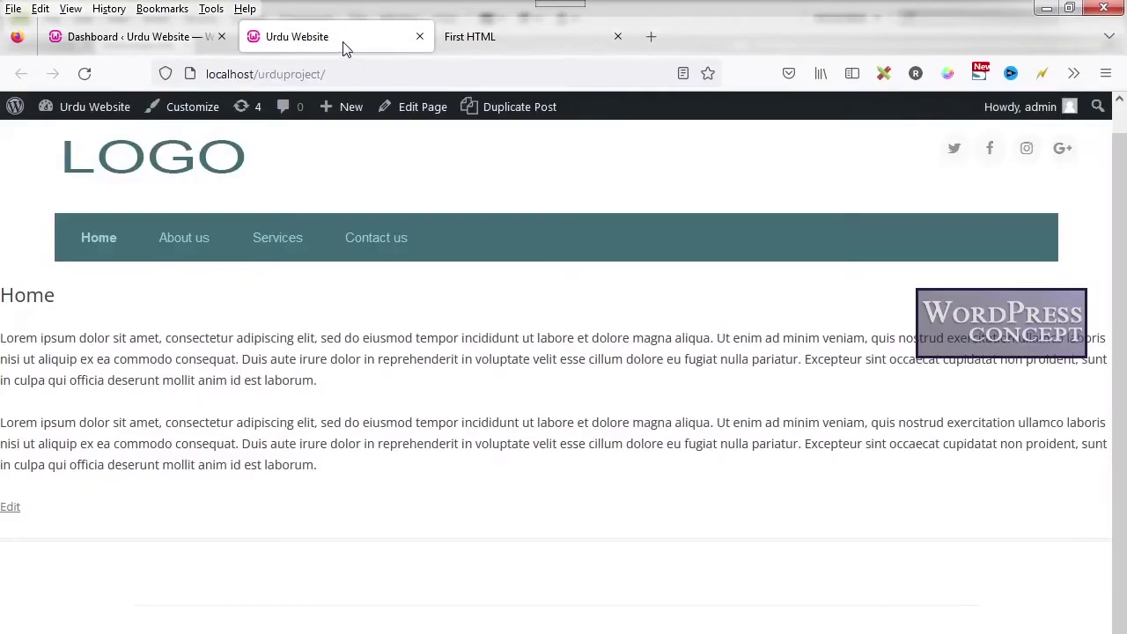
left_click(148, 41)
mouse_move(65, 322)
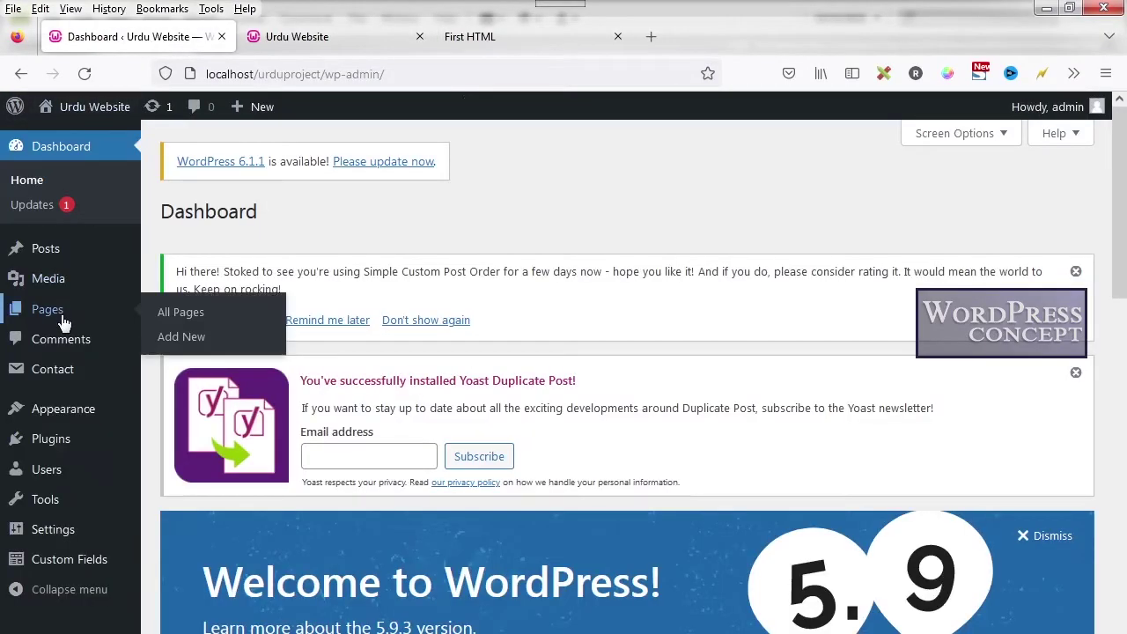
left_click(195, 337)
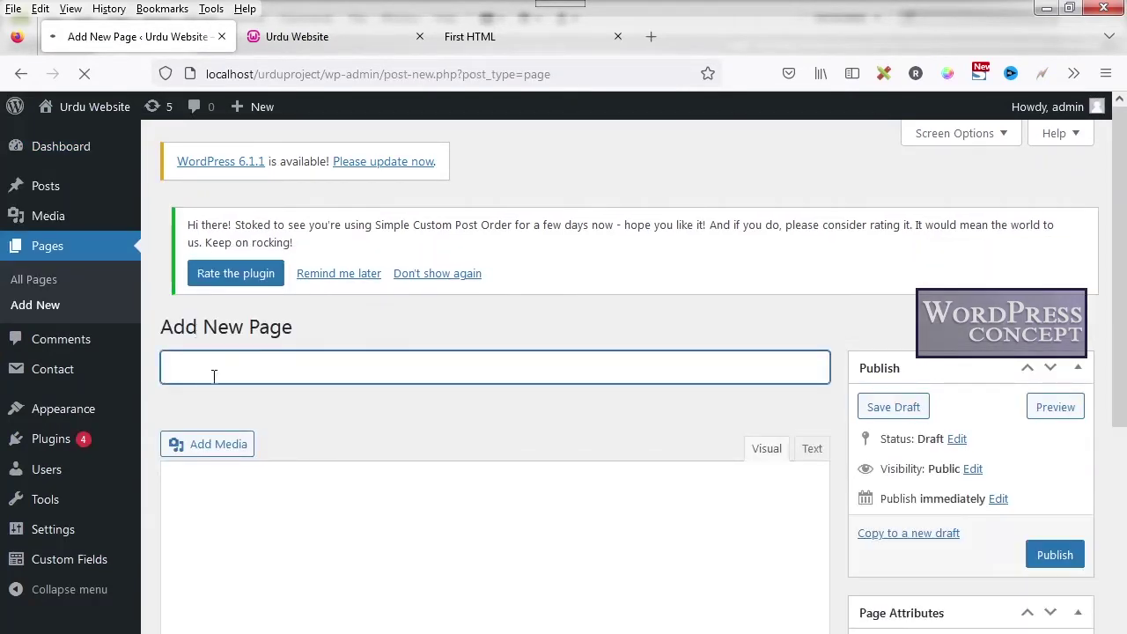
type("Home Oah")
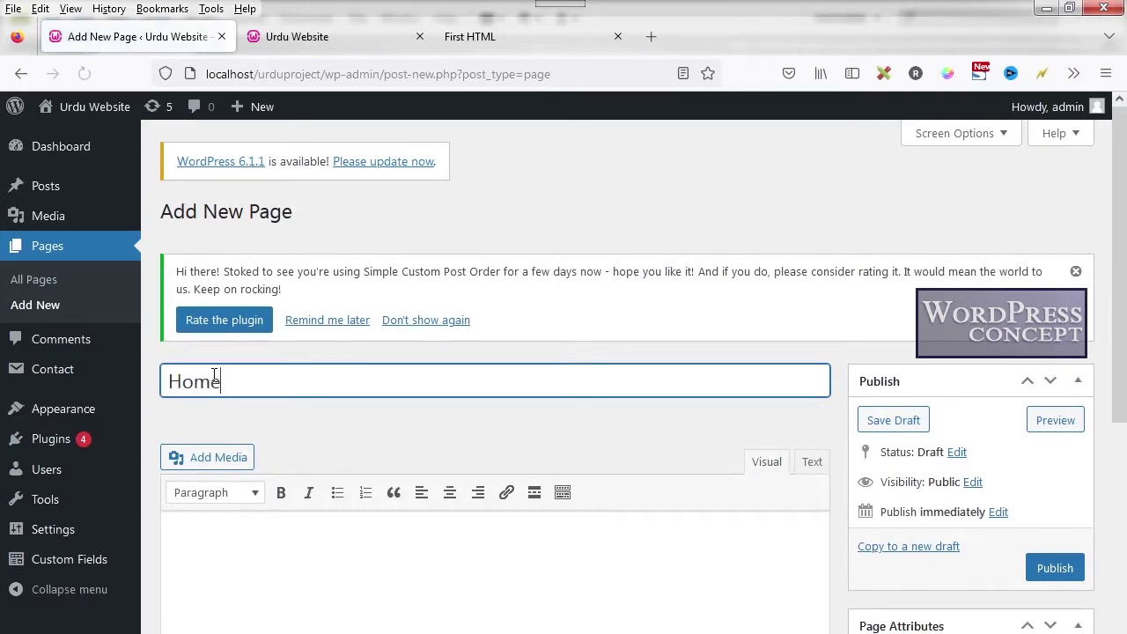
key("BackSpace")
key("BackSpace")
key("BackSpace")
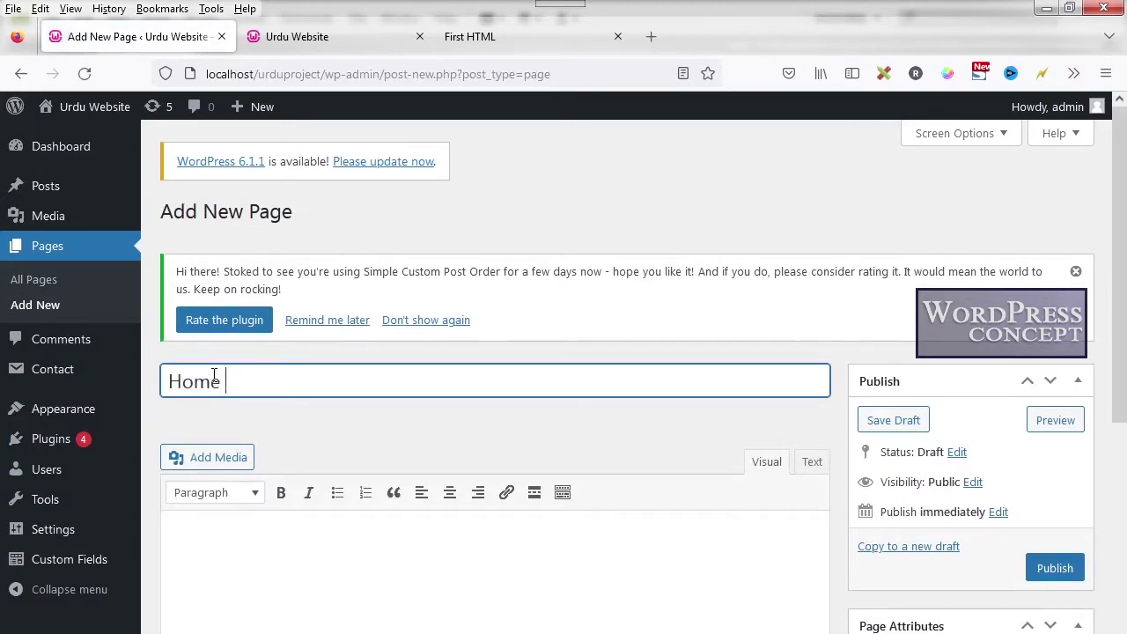
type("Page")
- Assign the Home Page template to the new page in its page attributes
scroll(317, 375, "down", 3)
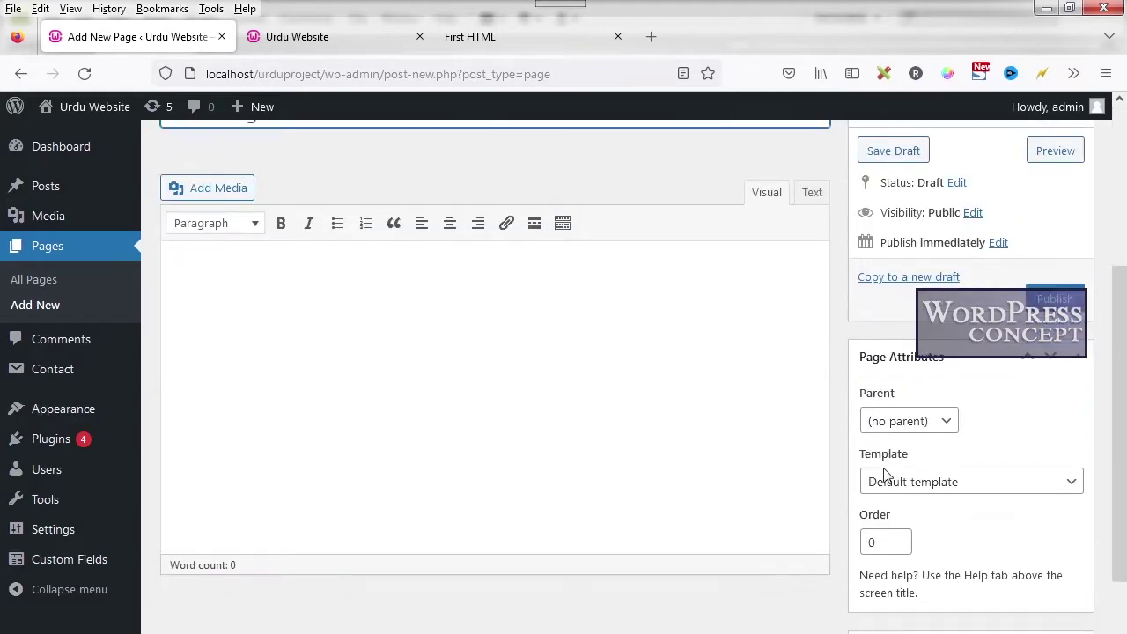
left_click(901, 481)
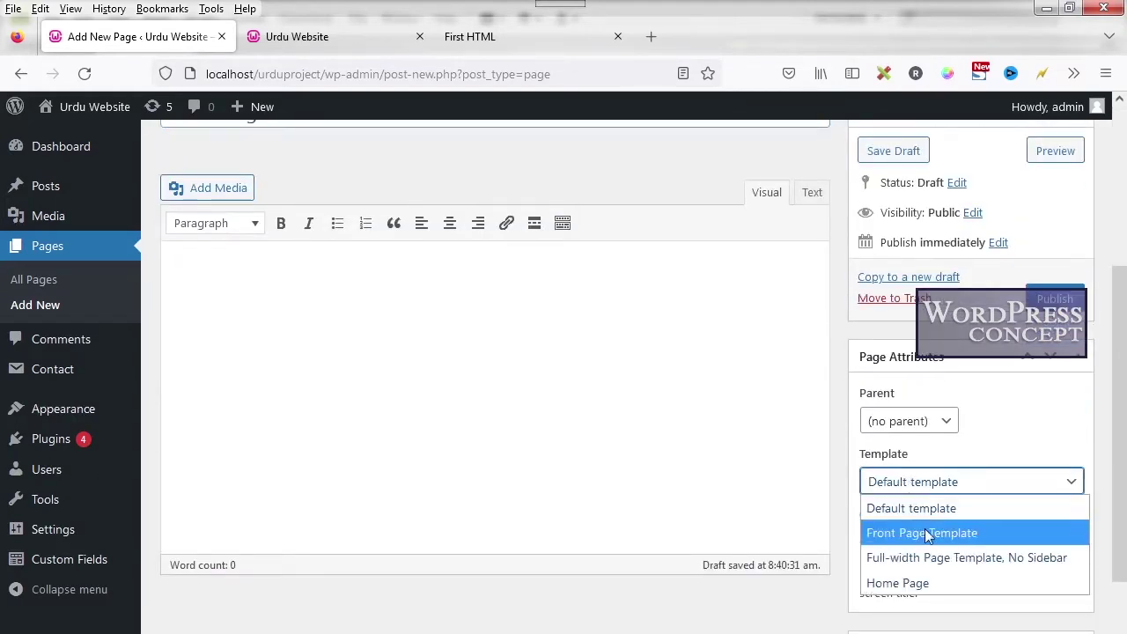
left_click(939, 583)
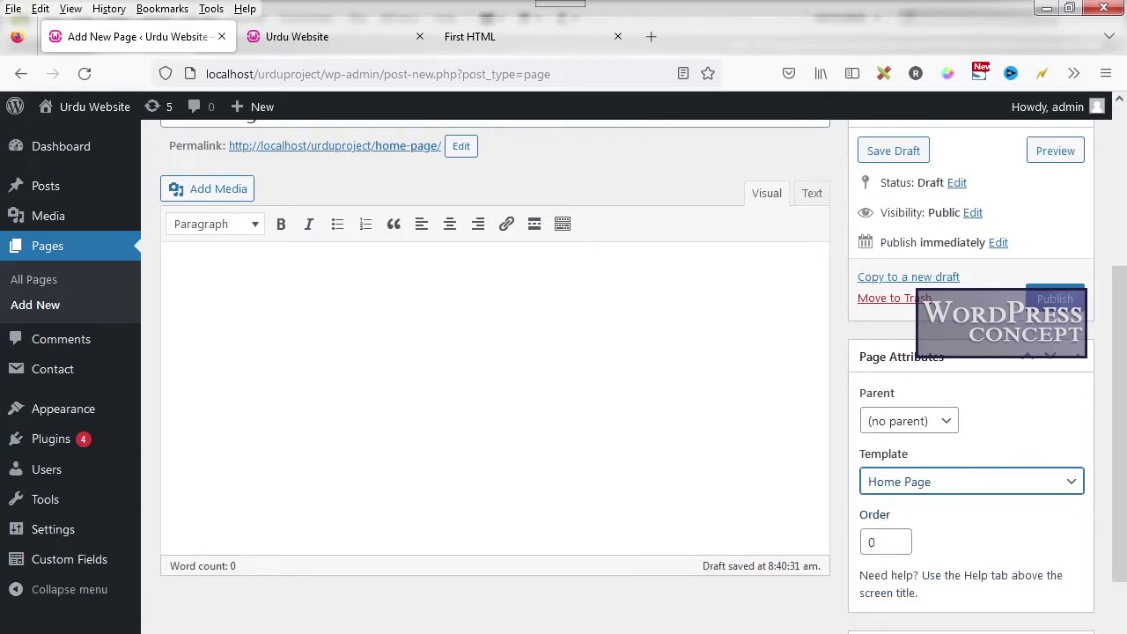
- Check the template name in the header comment of home-page.php in Dreamweaver, and return to the new page in Firefox
key("alt+Tab")
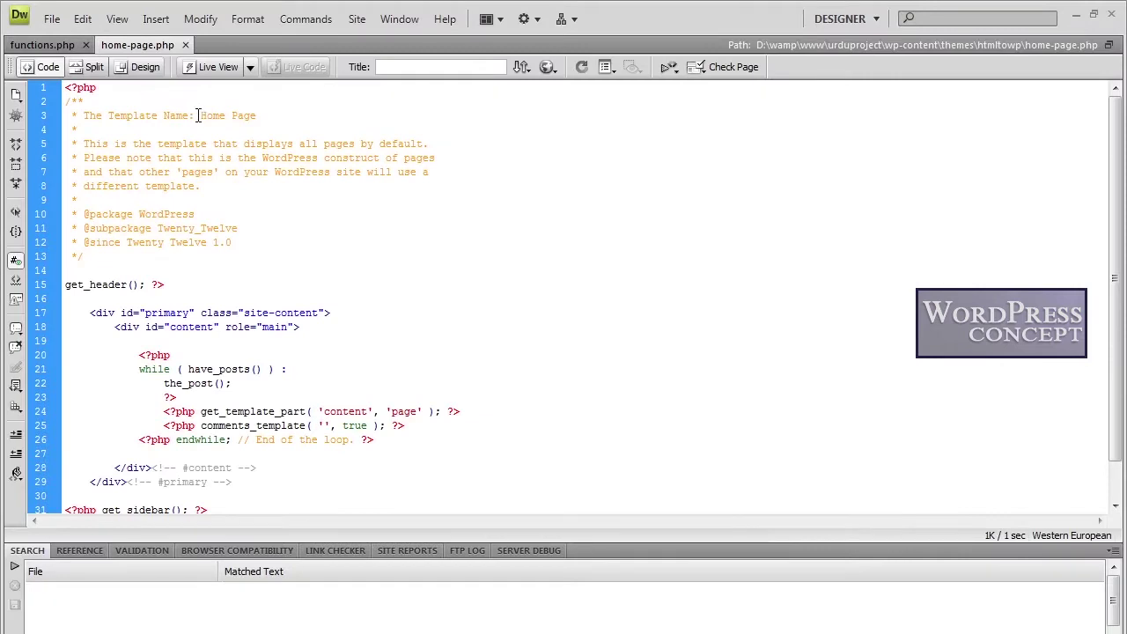
left_click_drag(201, 115, 257, 115)
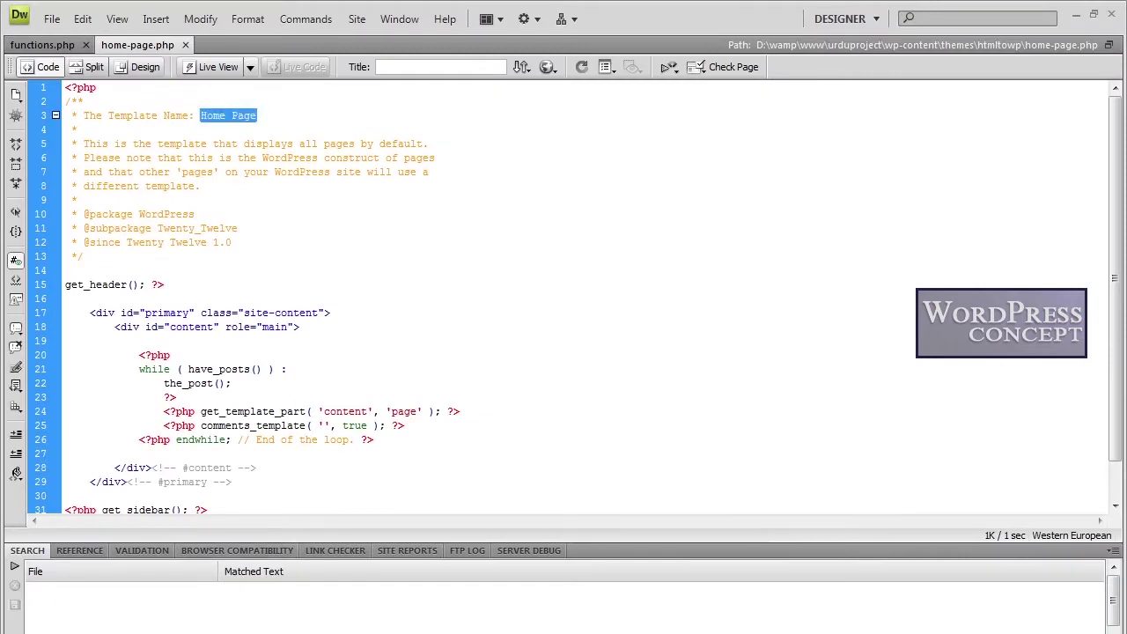
key("alt+Tab")
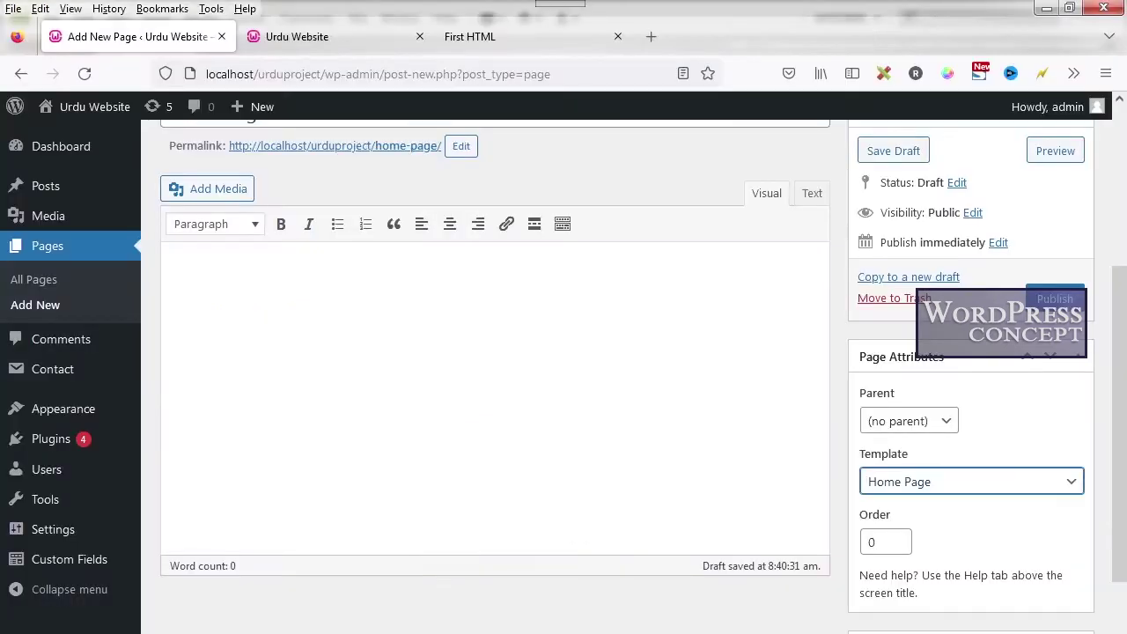
- Choose Home Page as the new page's template and publish the page
left_click(909, 489)
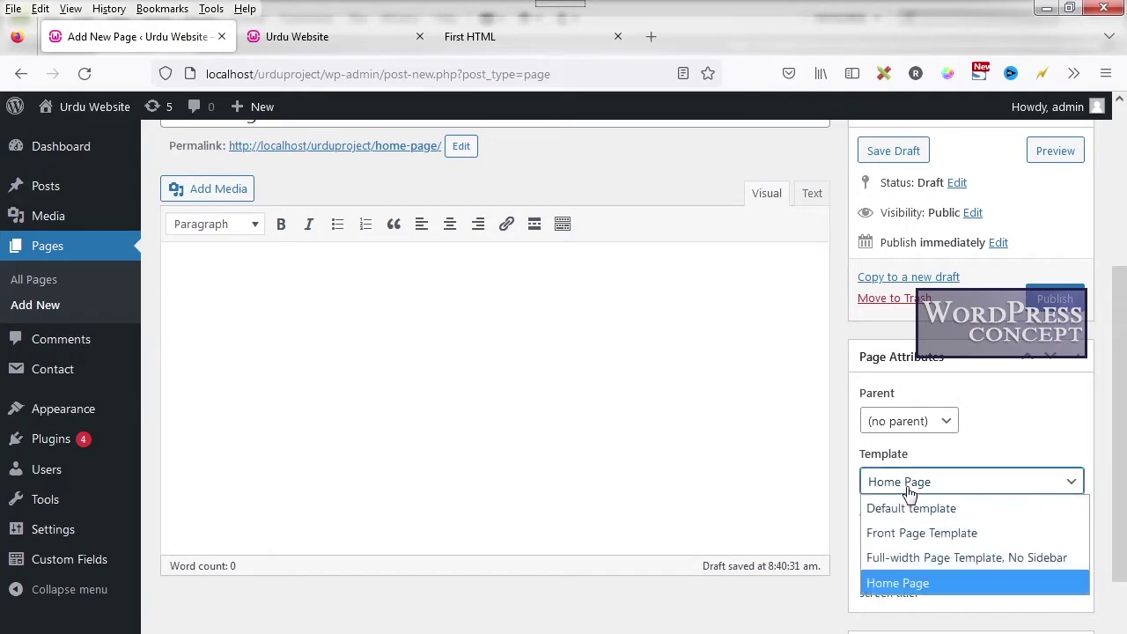
left_click(915, 583)
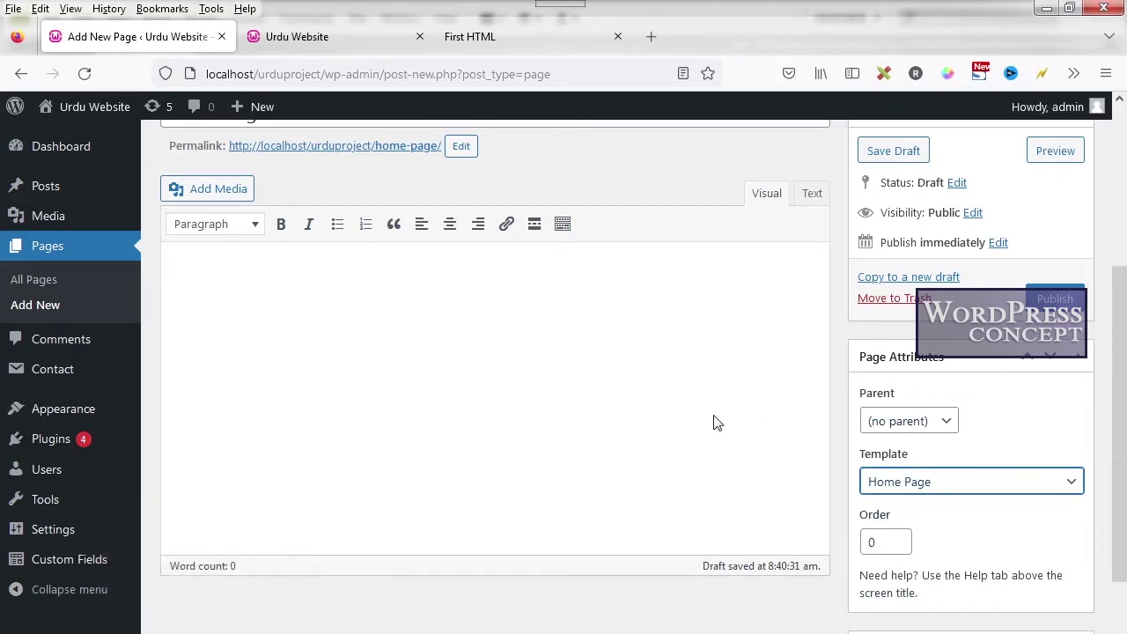
left_click(1054, 317)
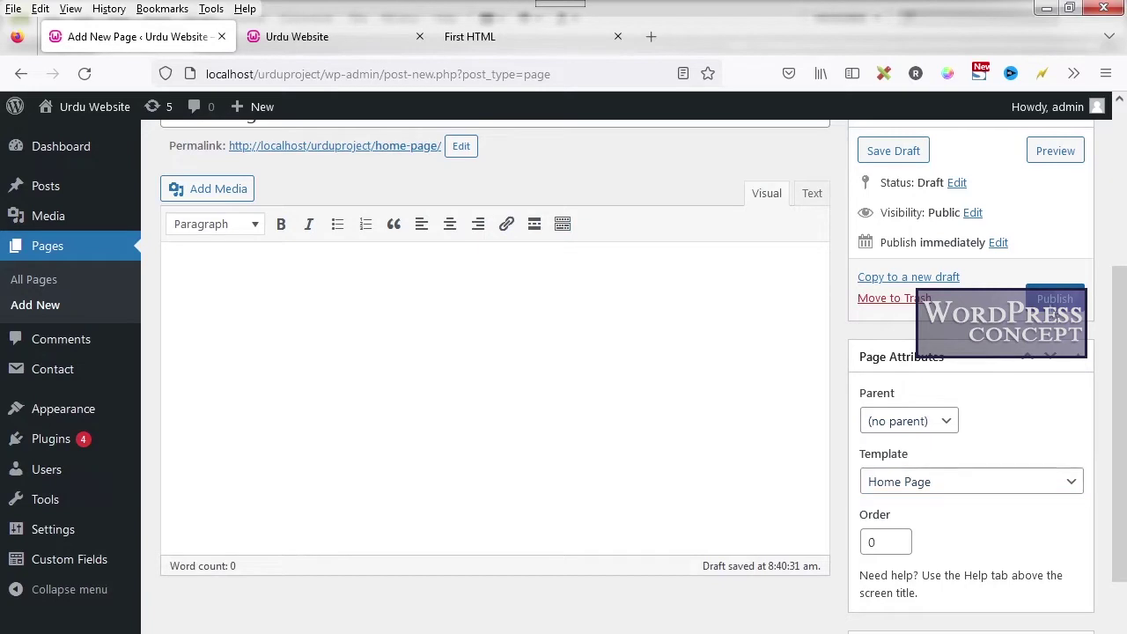
left_click(1052, 299)
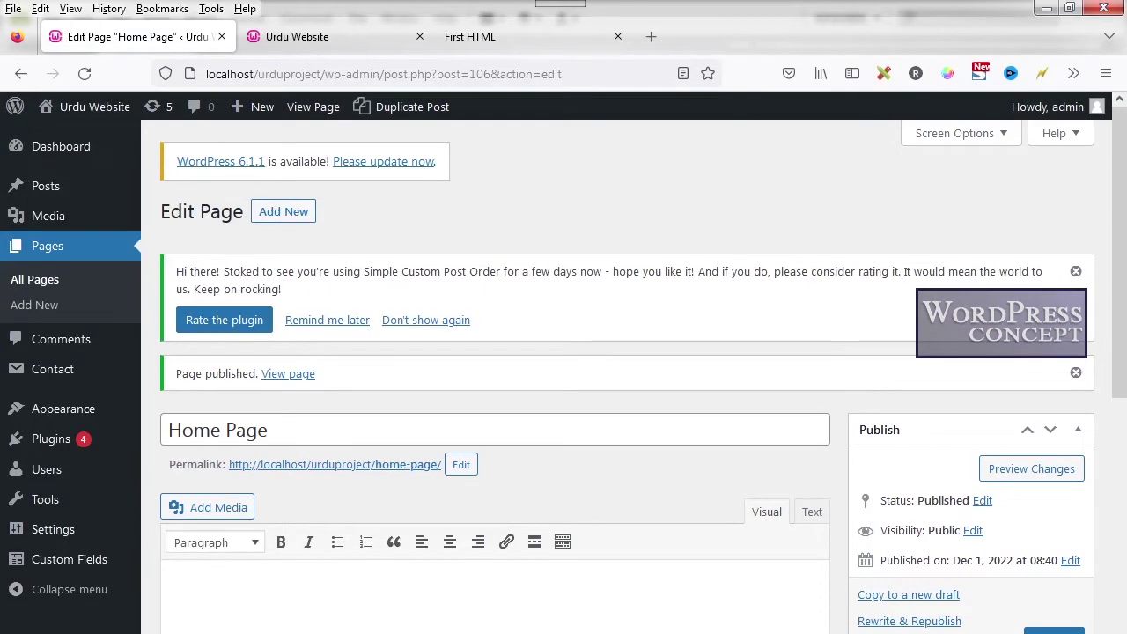
- Locate home-page.php in the htmltowp theme folder and return to its code in Dreamweaver
mouse_move(304, 630)
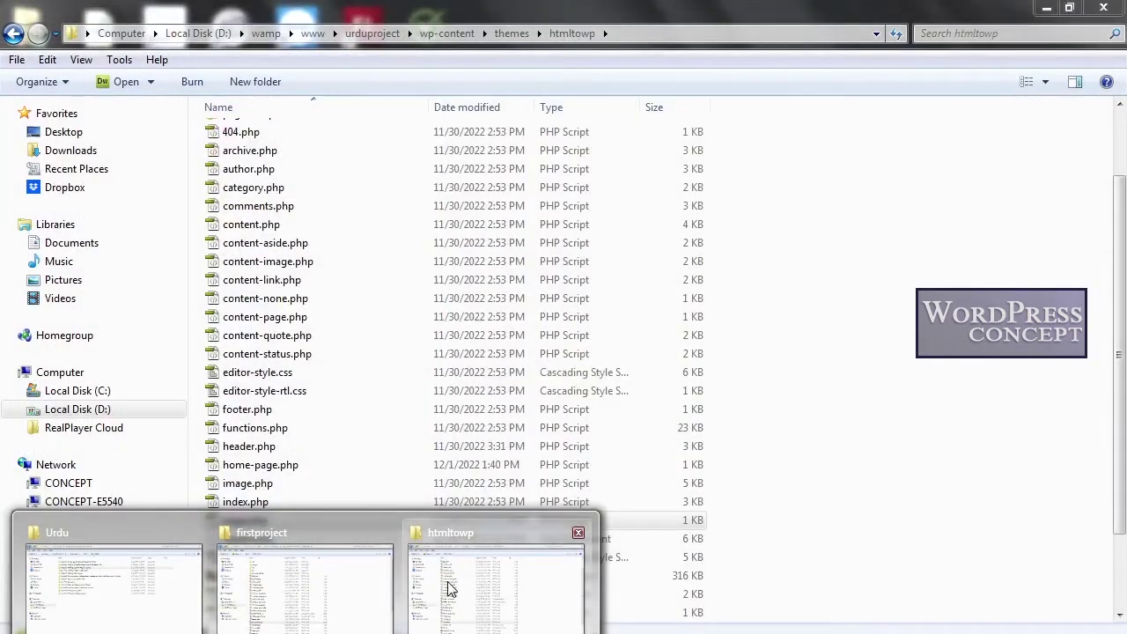
left_click(447, 588)
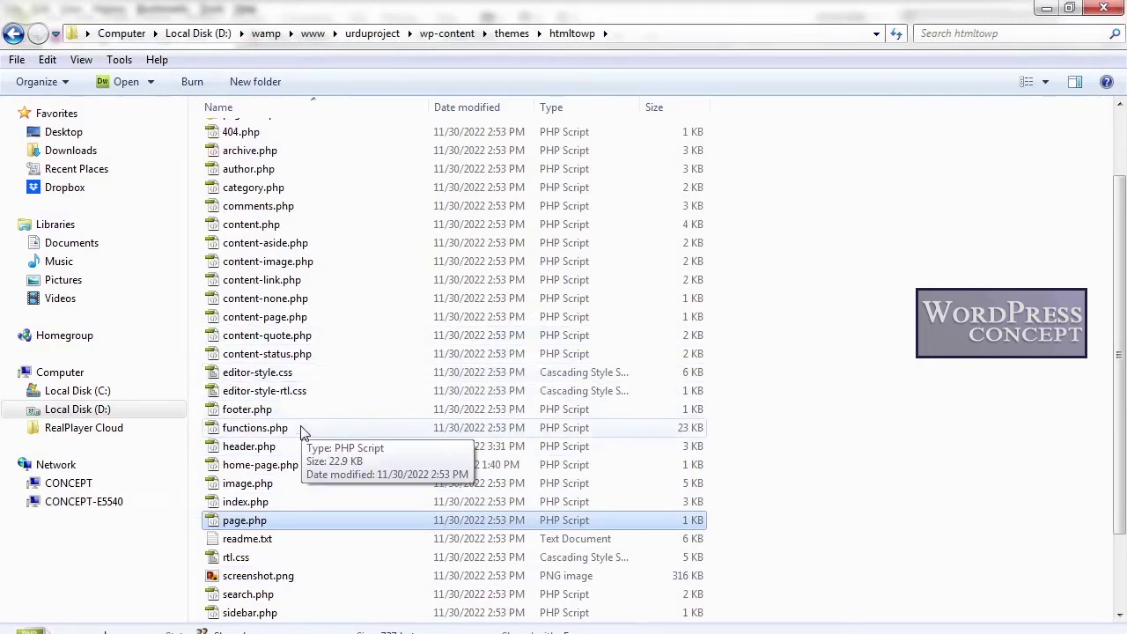
left_click(273, 470)
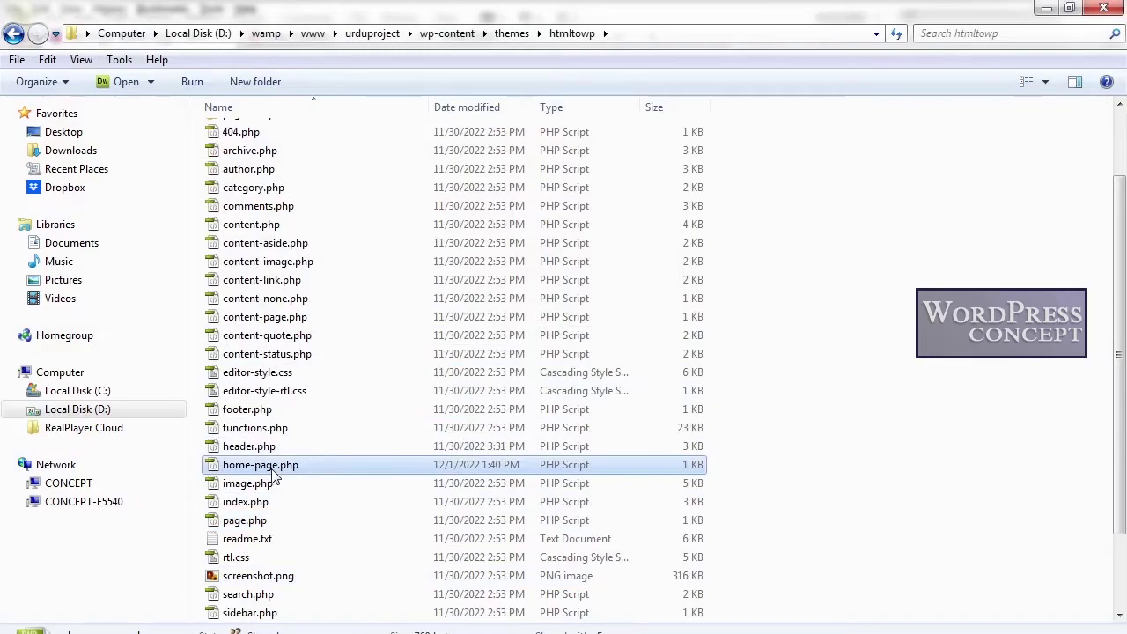
left_click(247, 628)
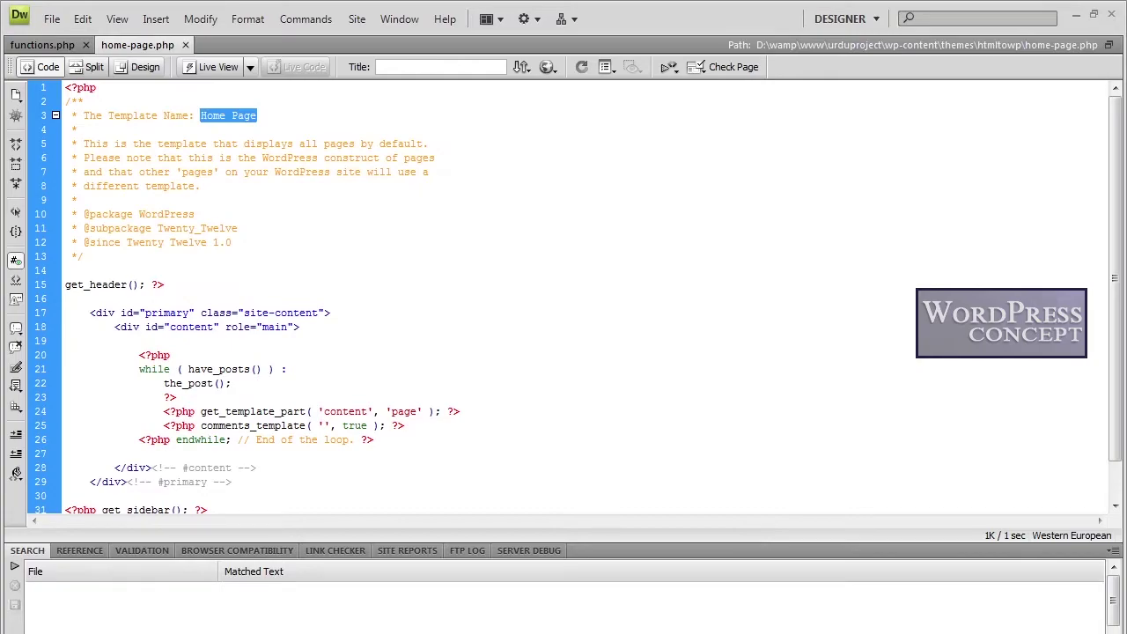
- Switch to the static First HTML page in Firefox and review its sections from the slider to the services block
key("alt+Tab")
left_click(506, 44)
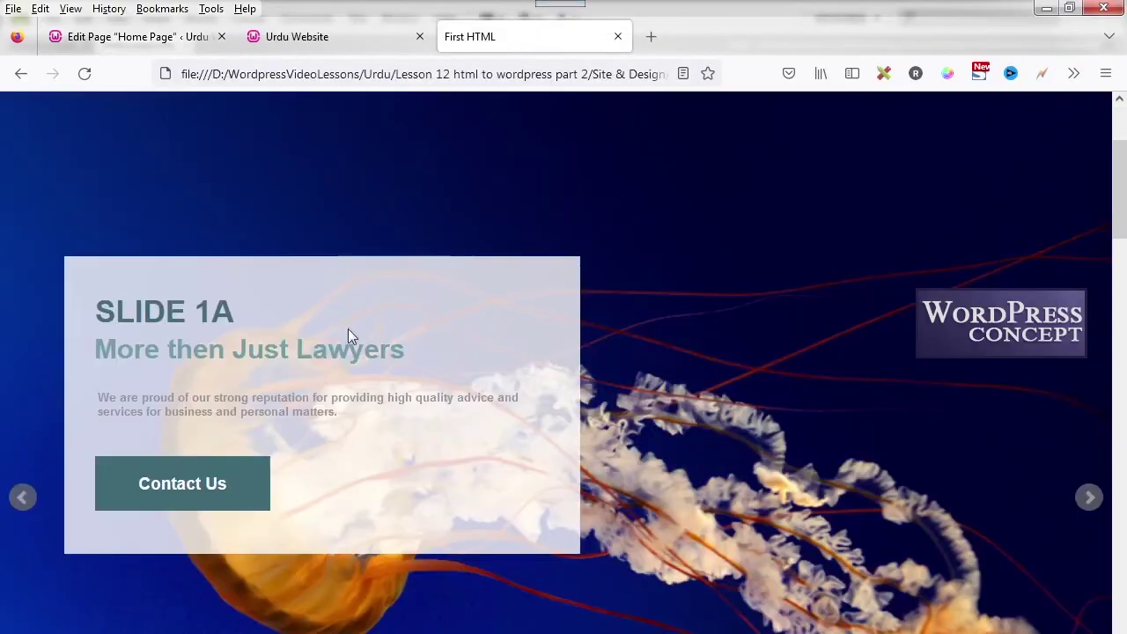
scroll(286, 302, "up", 3)
scroll(75, 300, "down", 10)
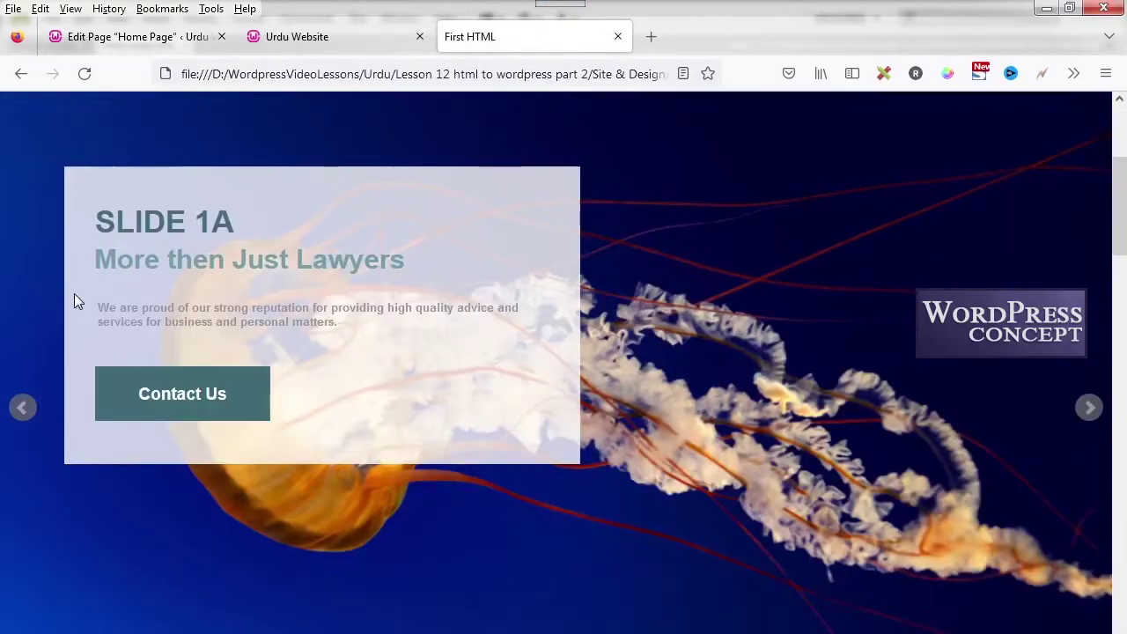
scroll(75, 301, "down", 8)
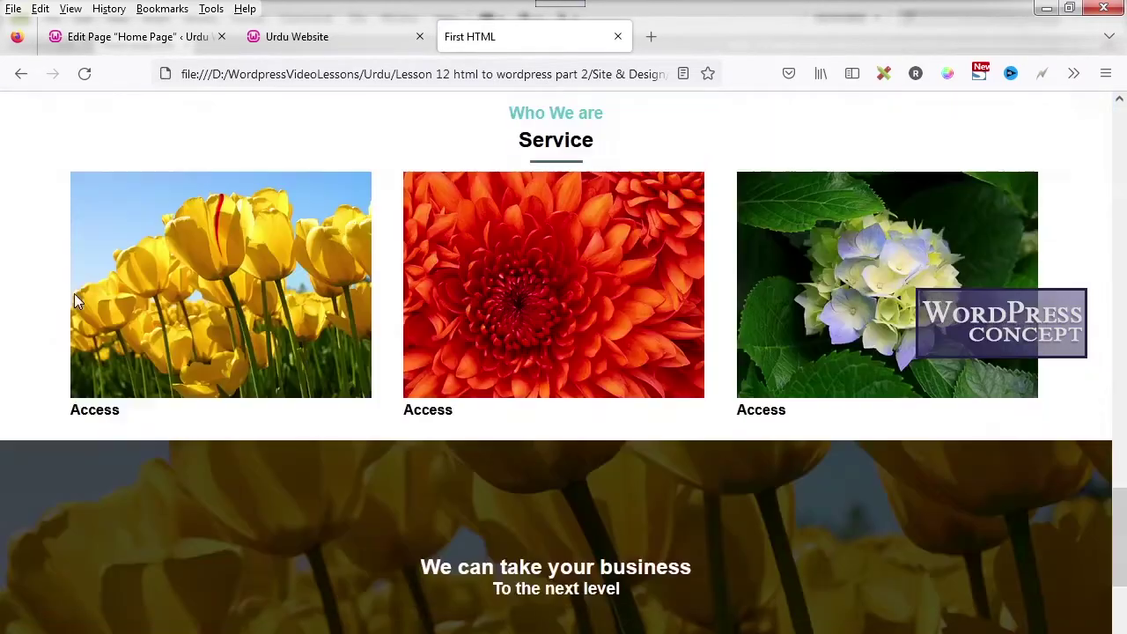
scroll(74, 301, "up", 4)
scroll(74, 301, "up", 10)
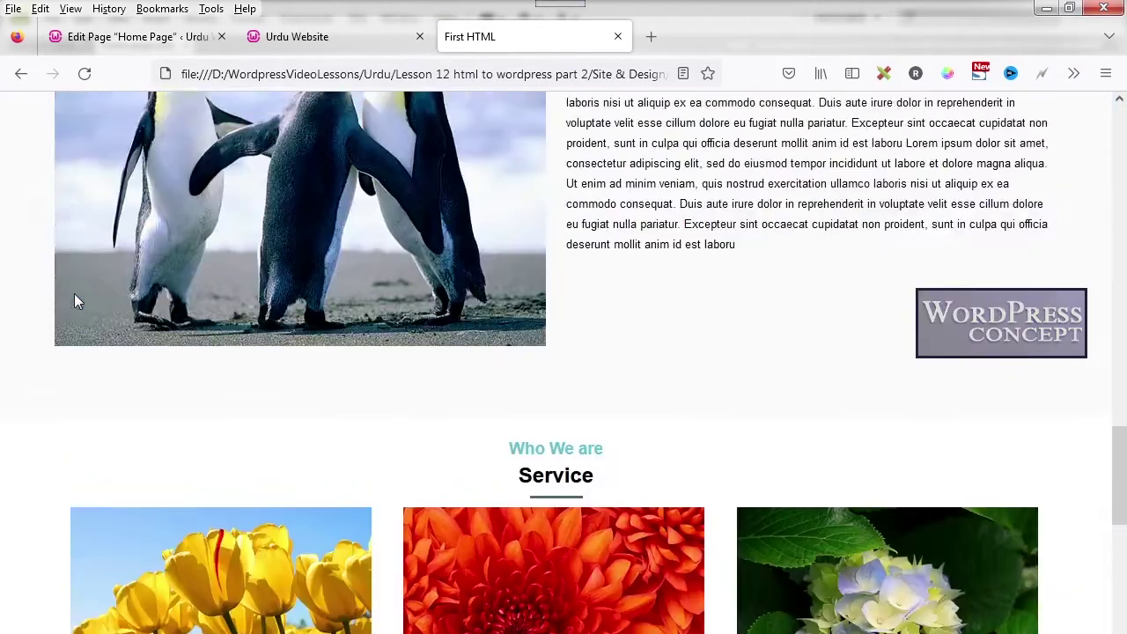
scroll(75, 300, "up", 8)
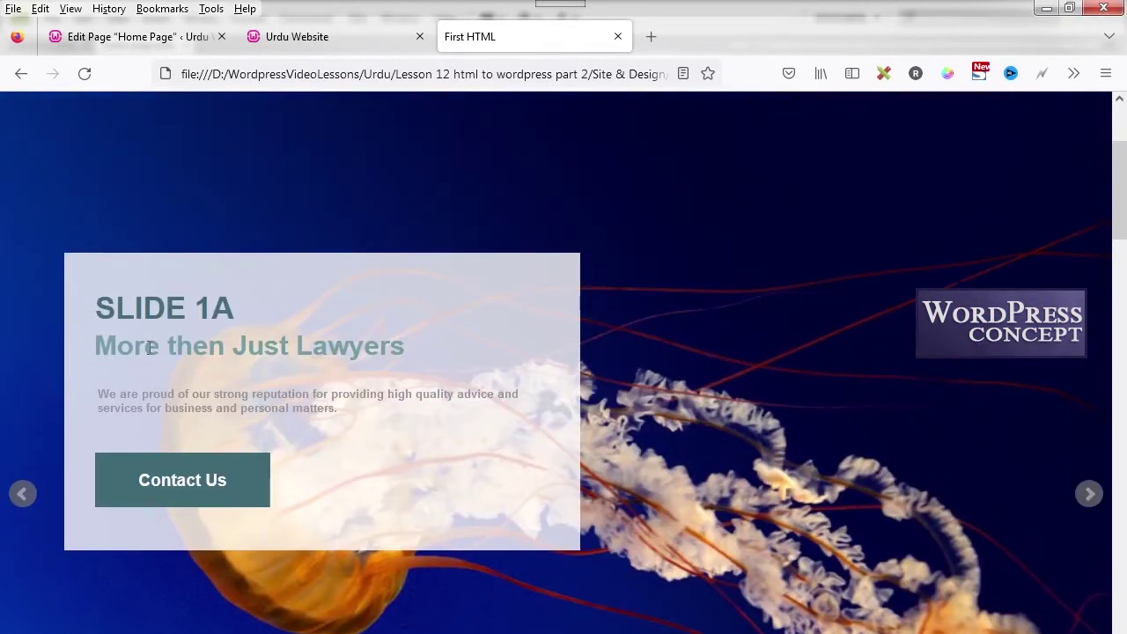
scroll(148, 347, "up", 1)
- Open index.html from the Site & Design folder of "Lesson 12 html to wordpress part 2" in Dreamweaver
mouse_move(306, 633)
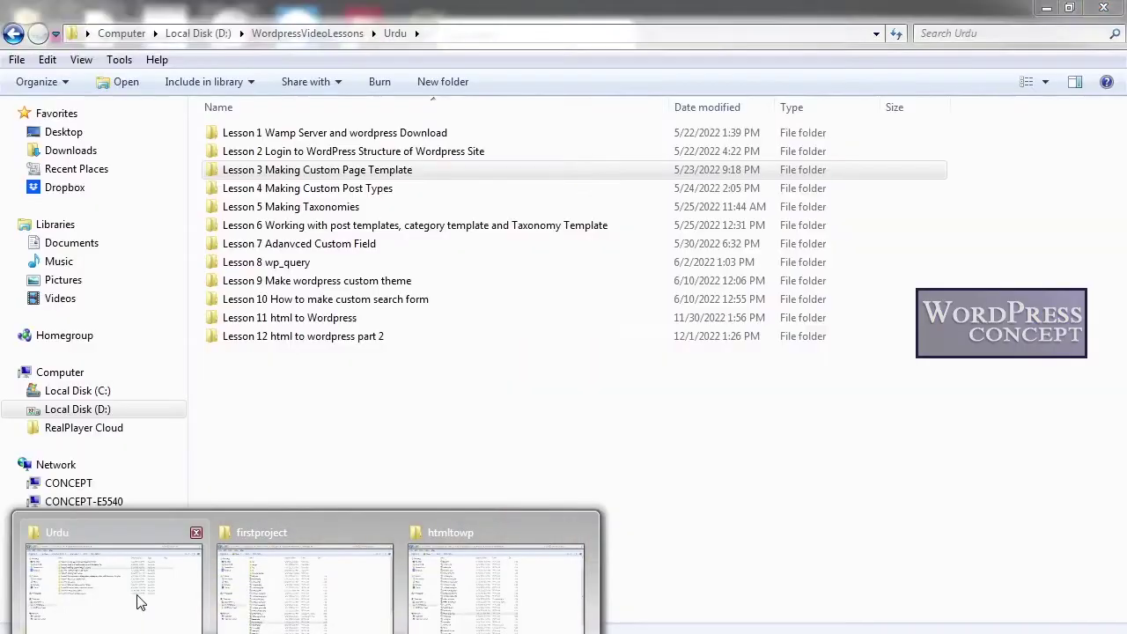
mouse_move(228, 595)
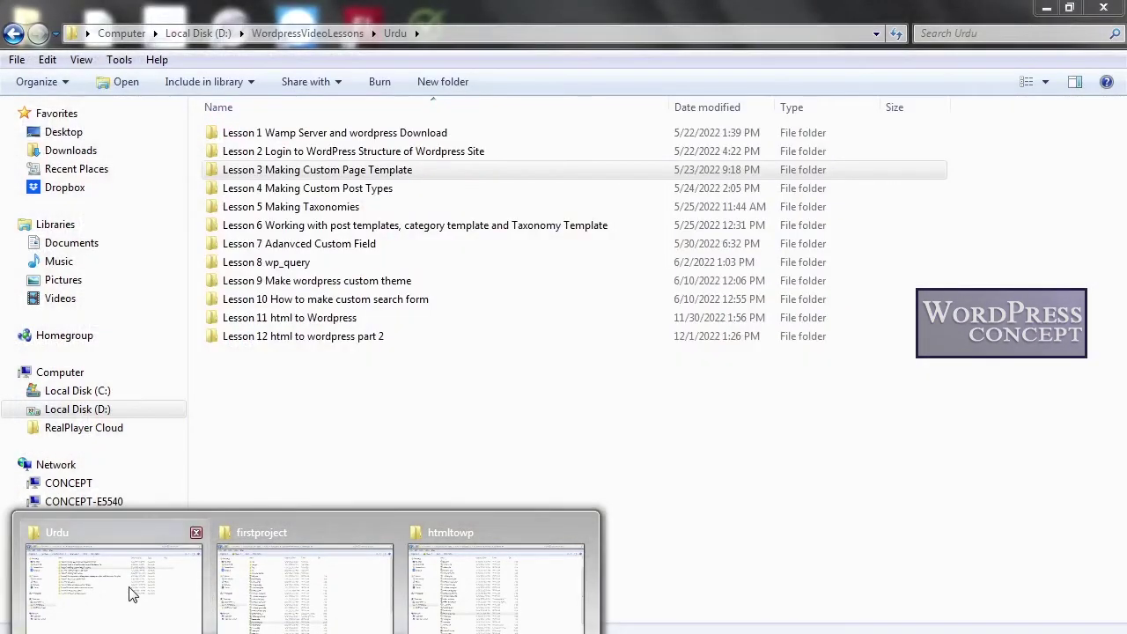
left_click(132, 594)
double_click(306, 342)
double_click(271, 143)
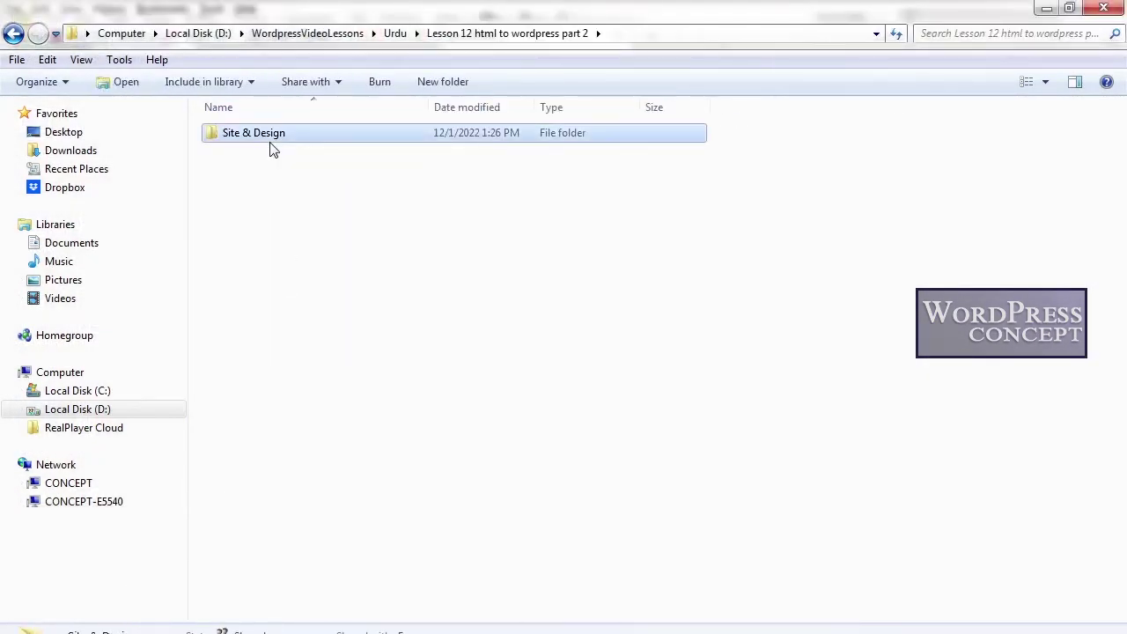
left_click_drag(240, 246, 293, 53)
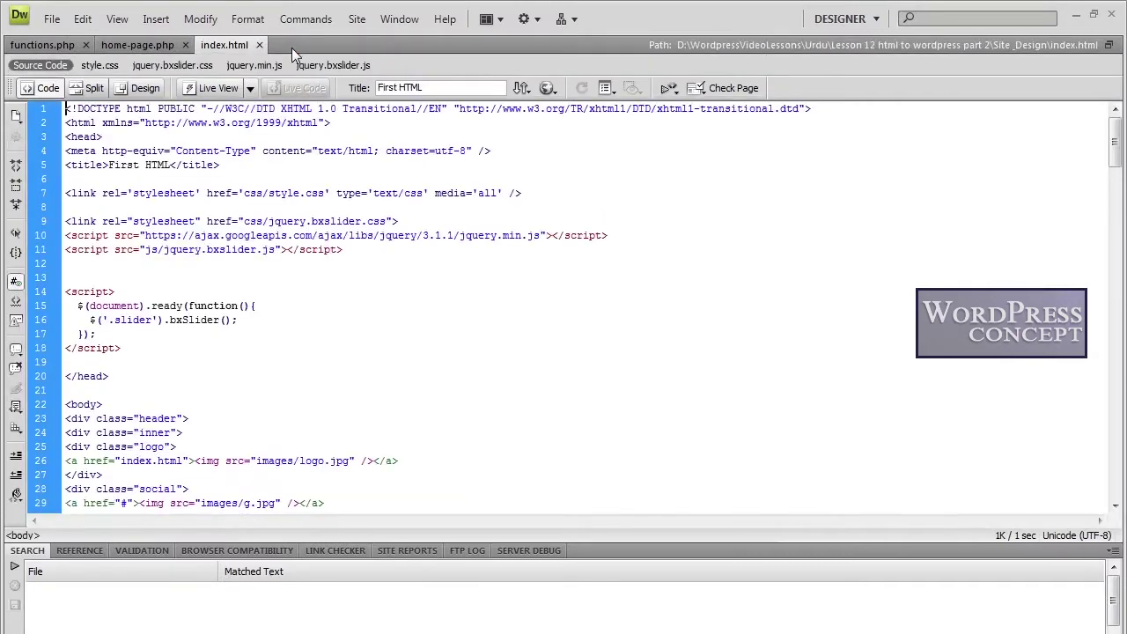
- Examine the extent of the header div in index.html and the start of the banner div below it
scroll(418, 303, "down", 2)
scroll(415, 306, "down", 4)
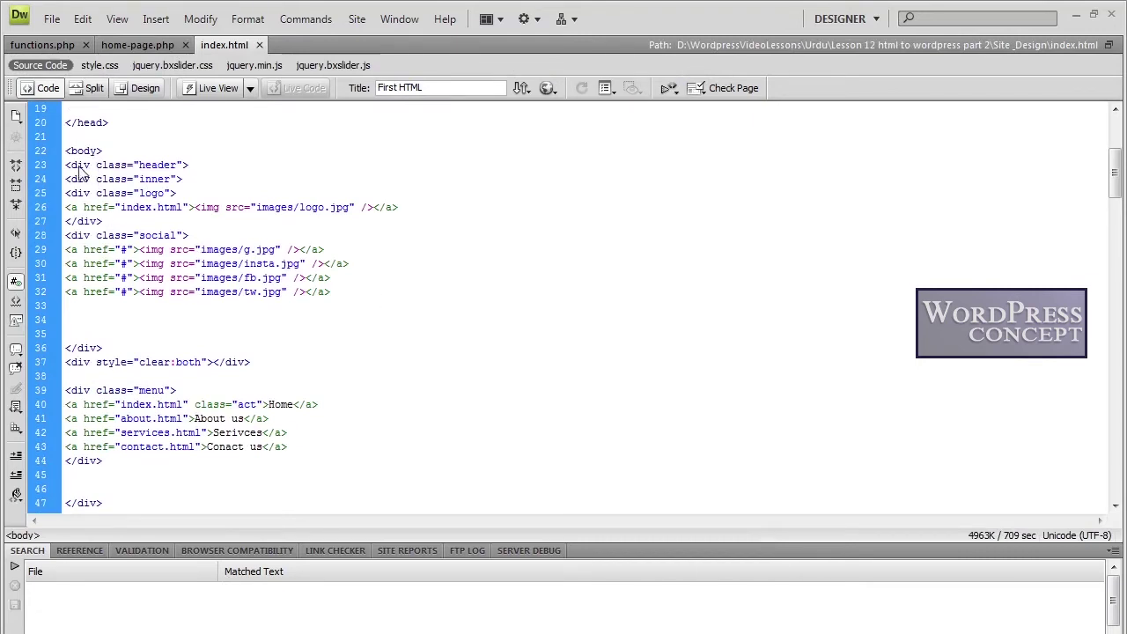
right_click(79, 172)
left_click(87, 175)
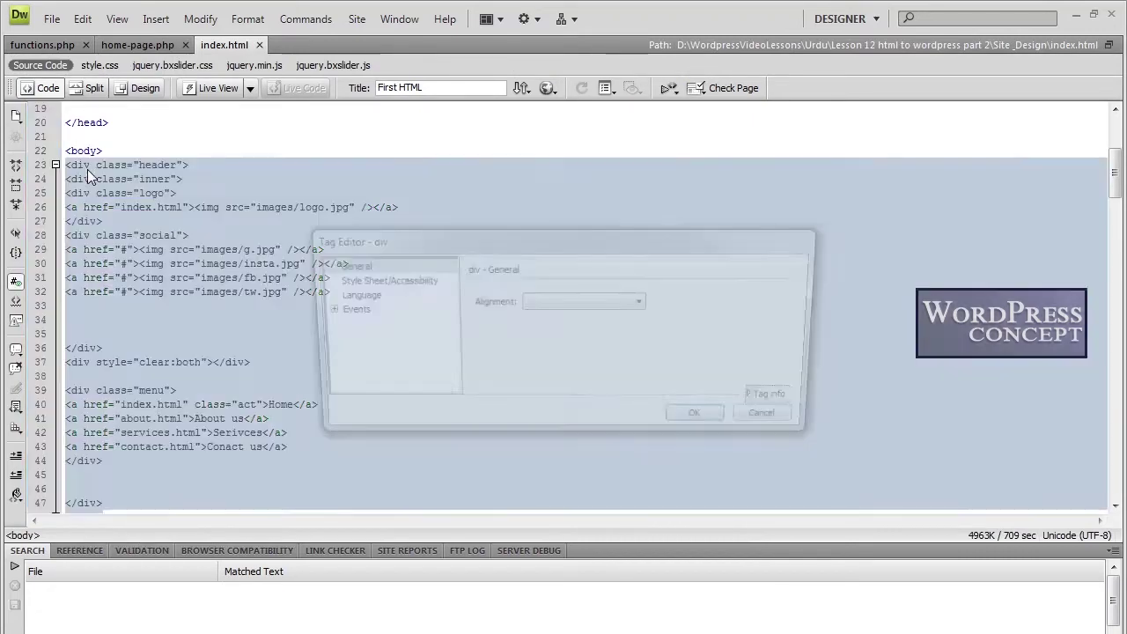
key("Escape")
scroll(159, 281, "down", 6)
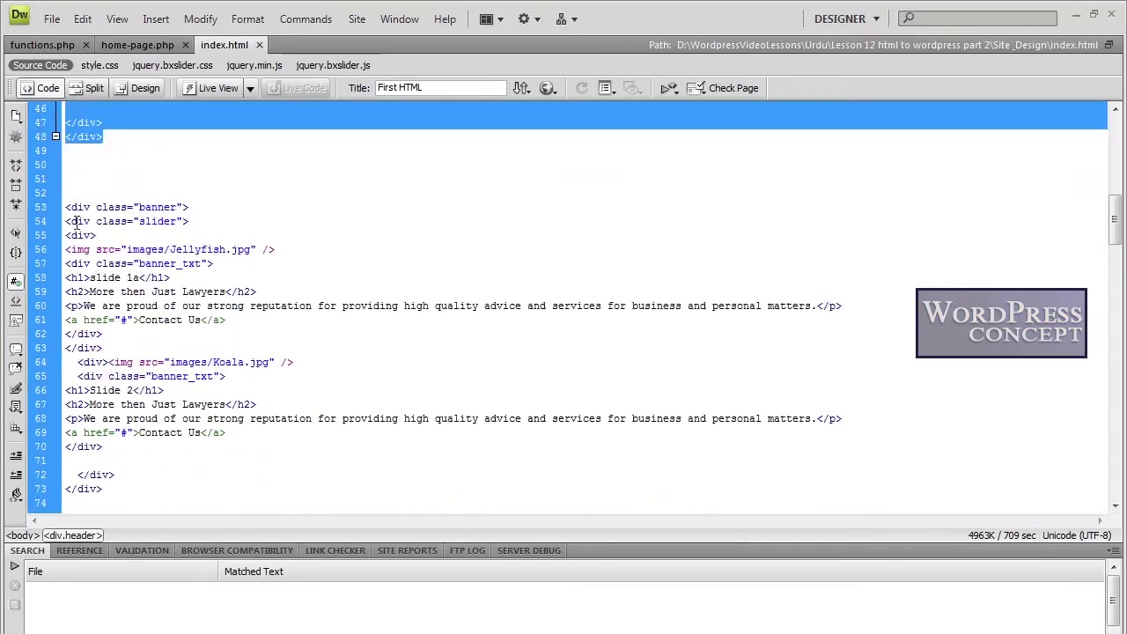
- Switch to First HTML in Firefox and inspect the slider's banner div and the under_banner div in the page markup
key("F12")
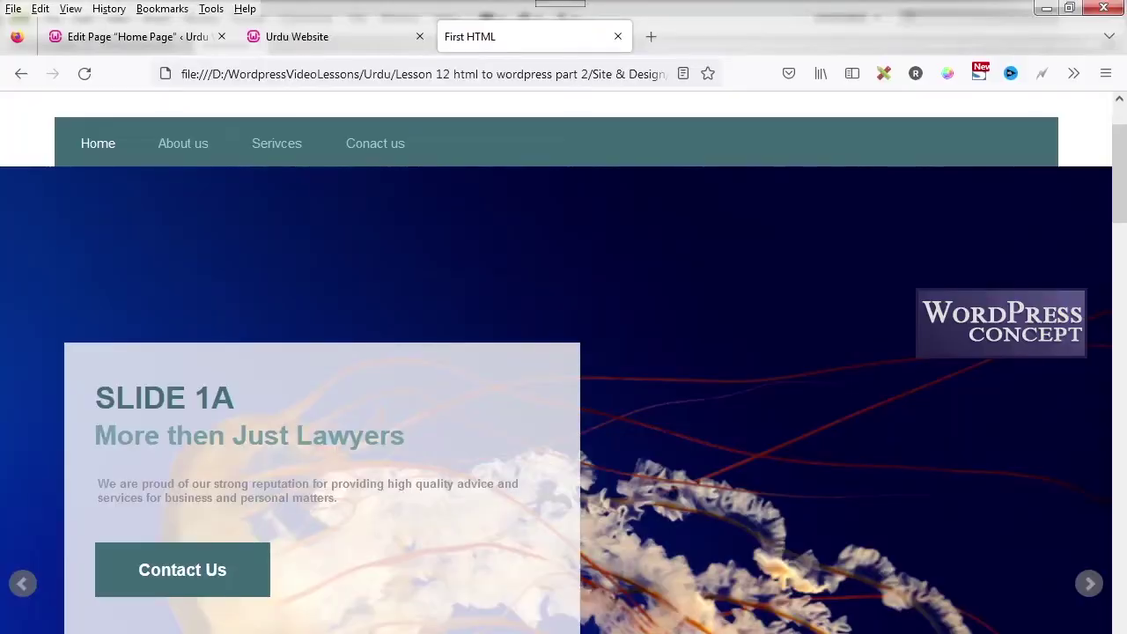
right_click(282, 264)
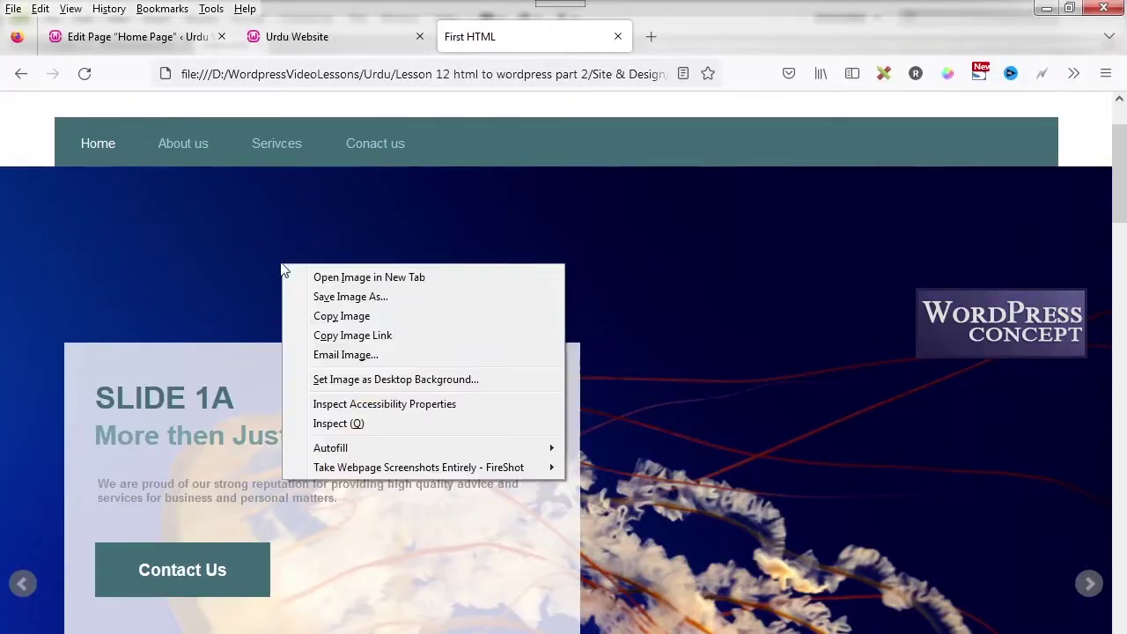
left_click(338, 423)
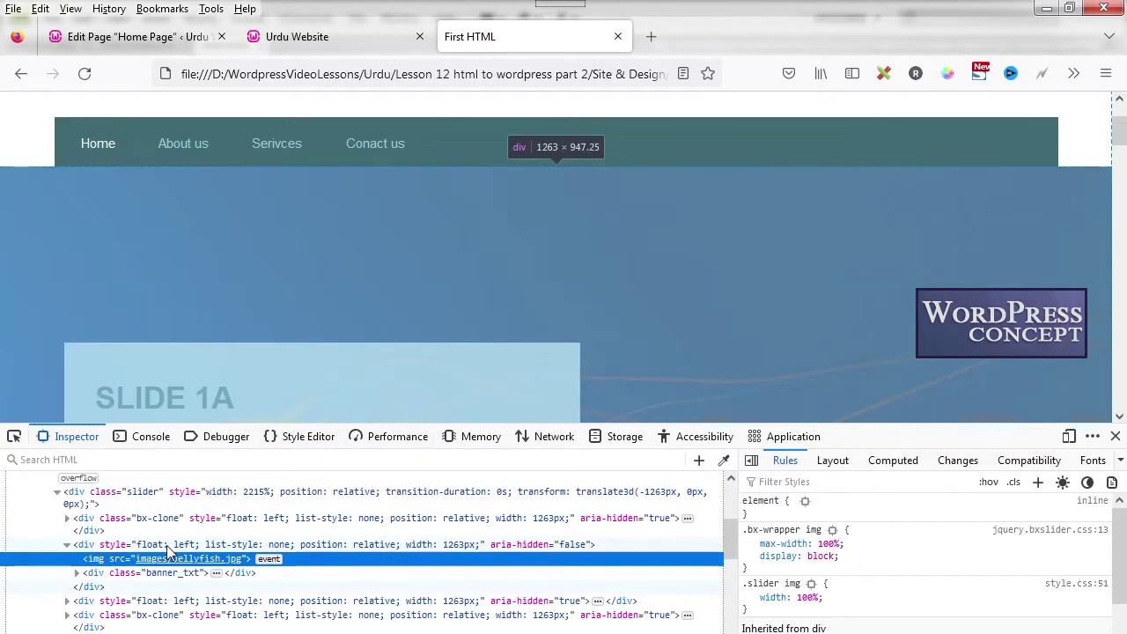
scroll(99, 553, "up", 3)
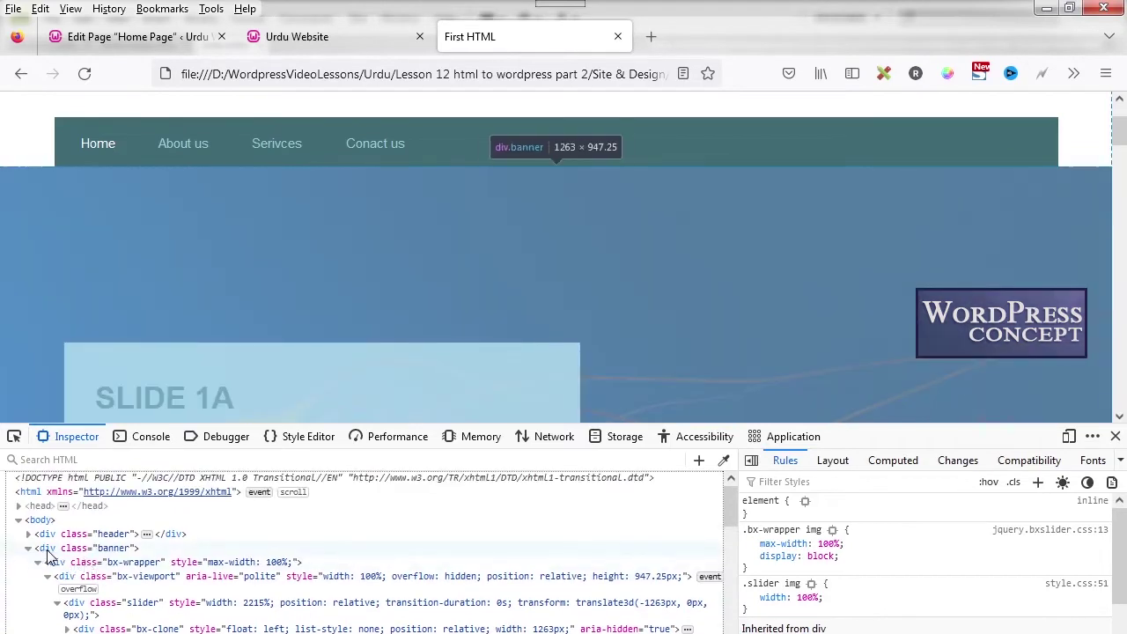
left_click(40, 553)
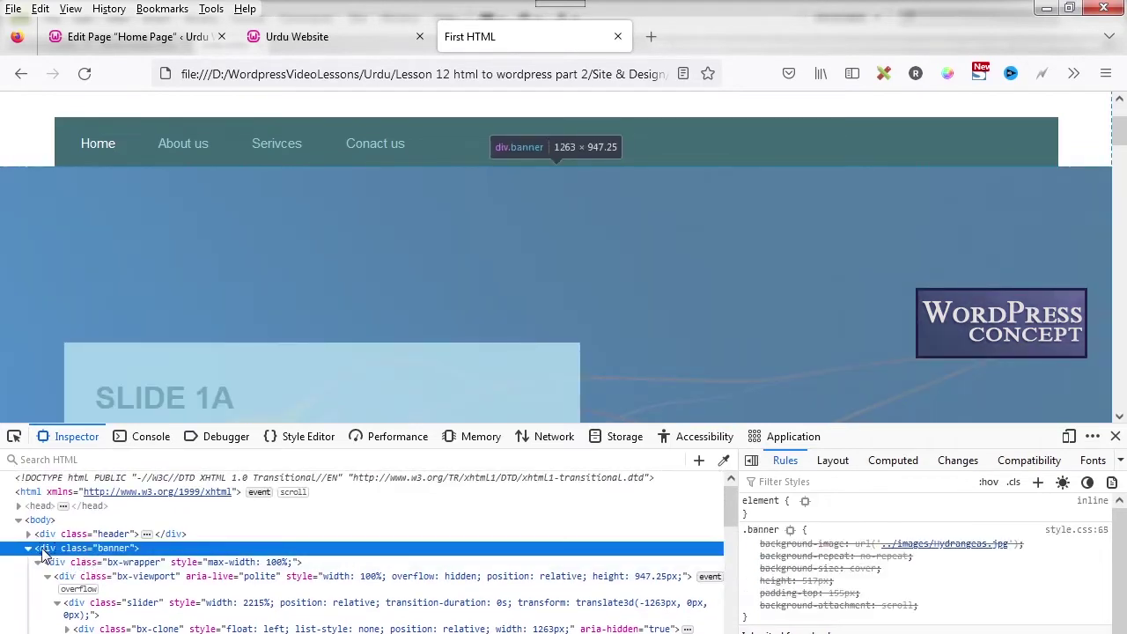
left_click(29, 549)
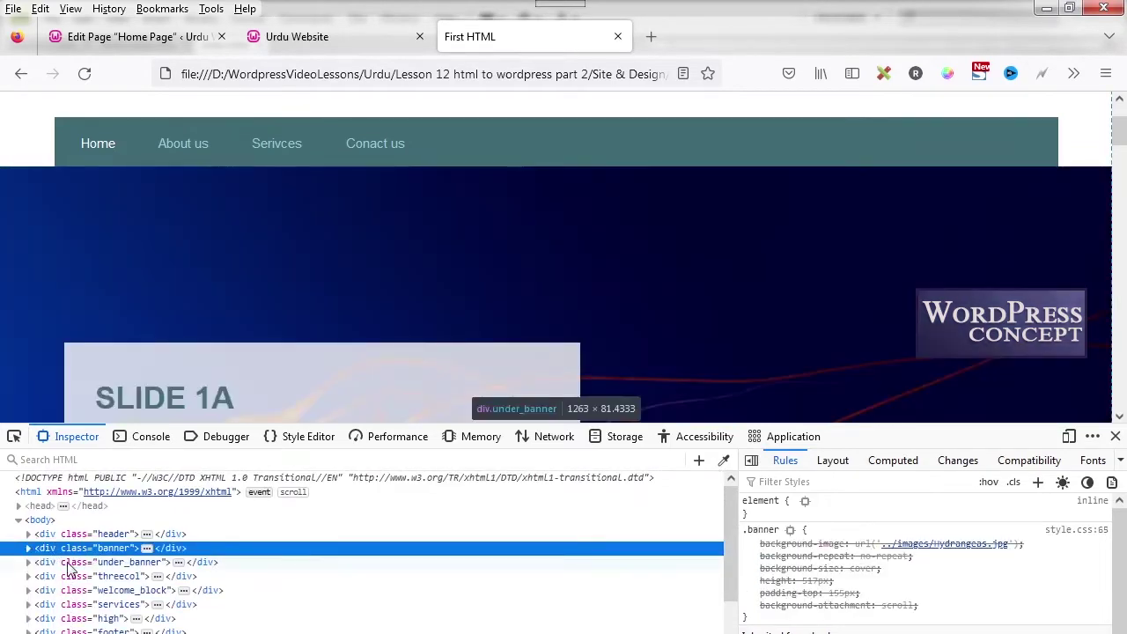
left_click(60, 563)
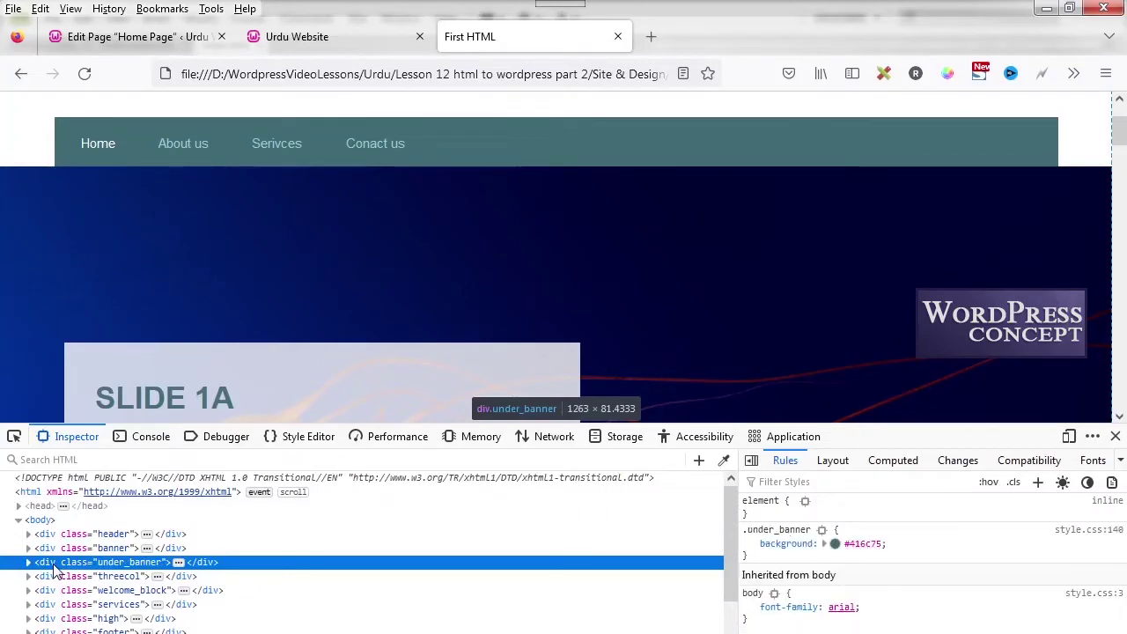
- Inspect the threecol, welcome_block and services divs in the page markup against their sections on the First HTML page
scroll(223, 348, "down", 5)
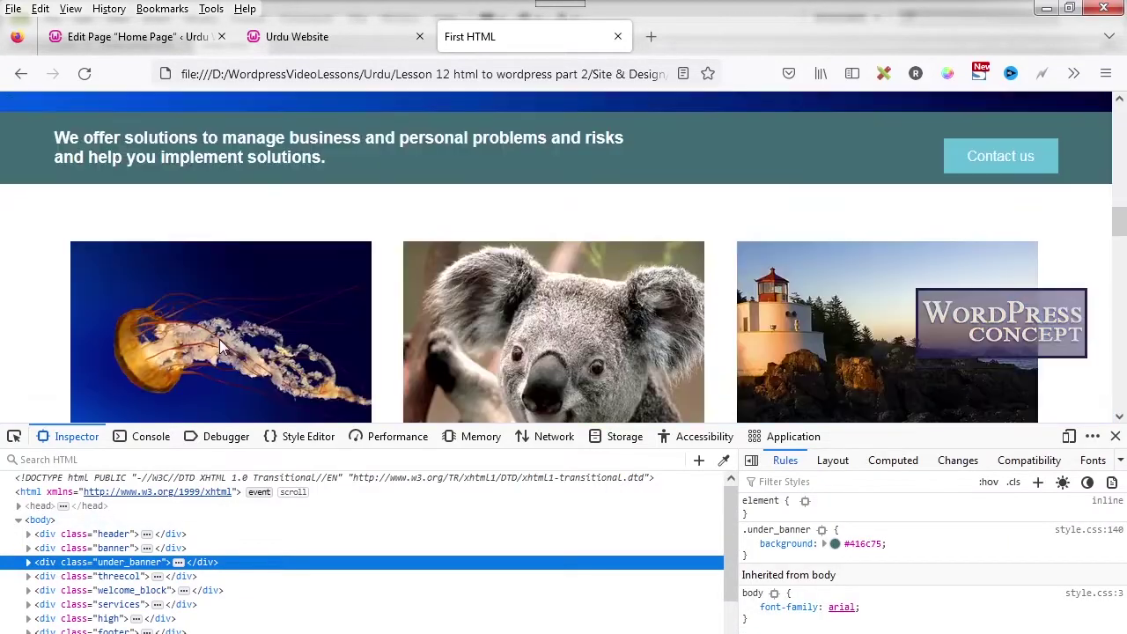
scroll(211, 343, "up", 2)
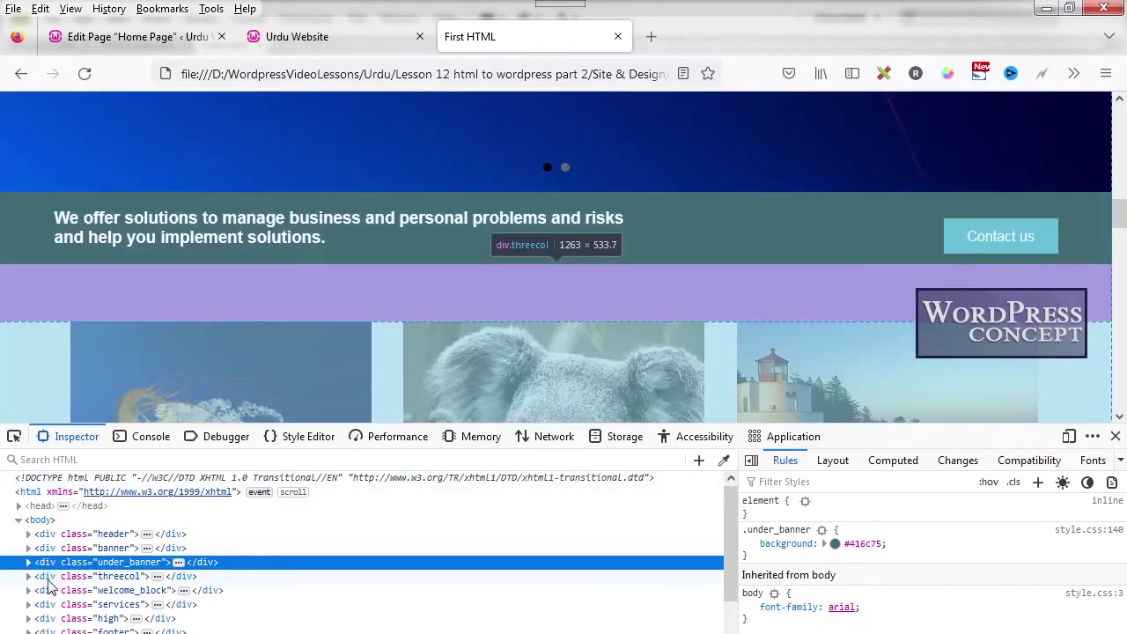
left_click(50, 578)
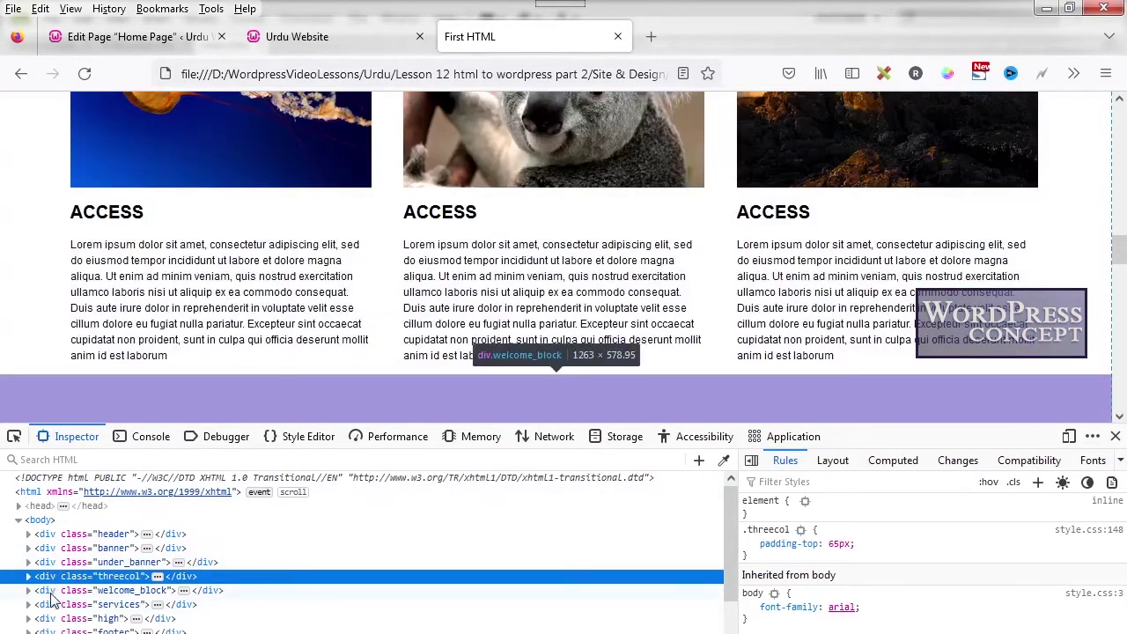
left_click(51, 591)
scroll(208, 341, "down", 3)
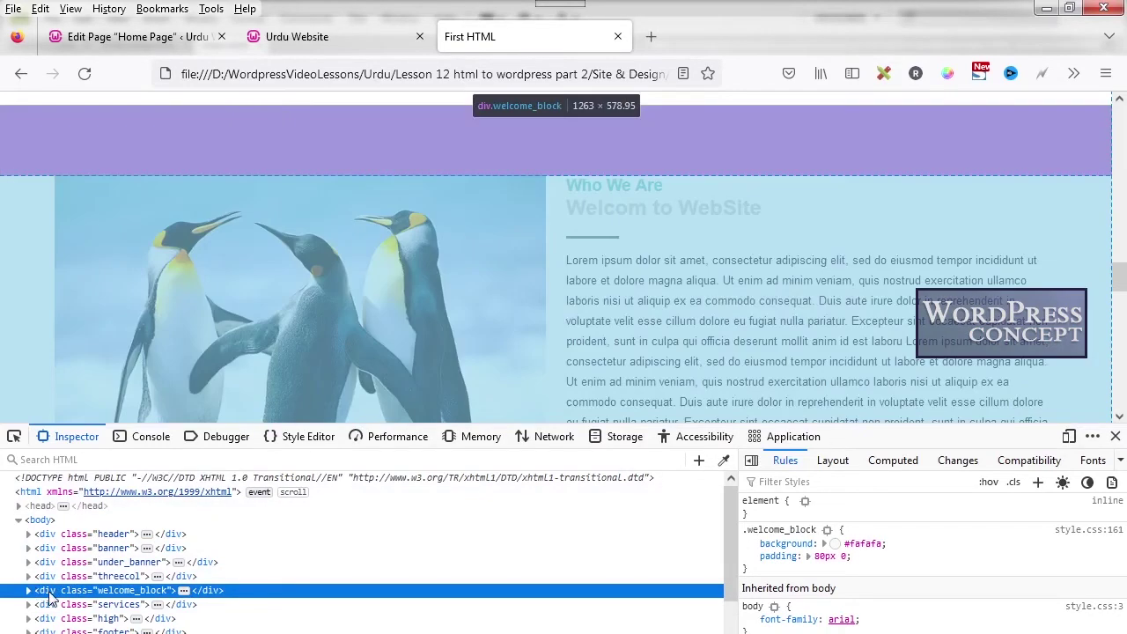
scroll(208, 319, "down", 5)
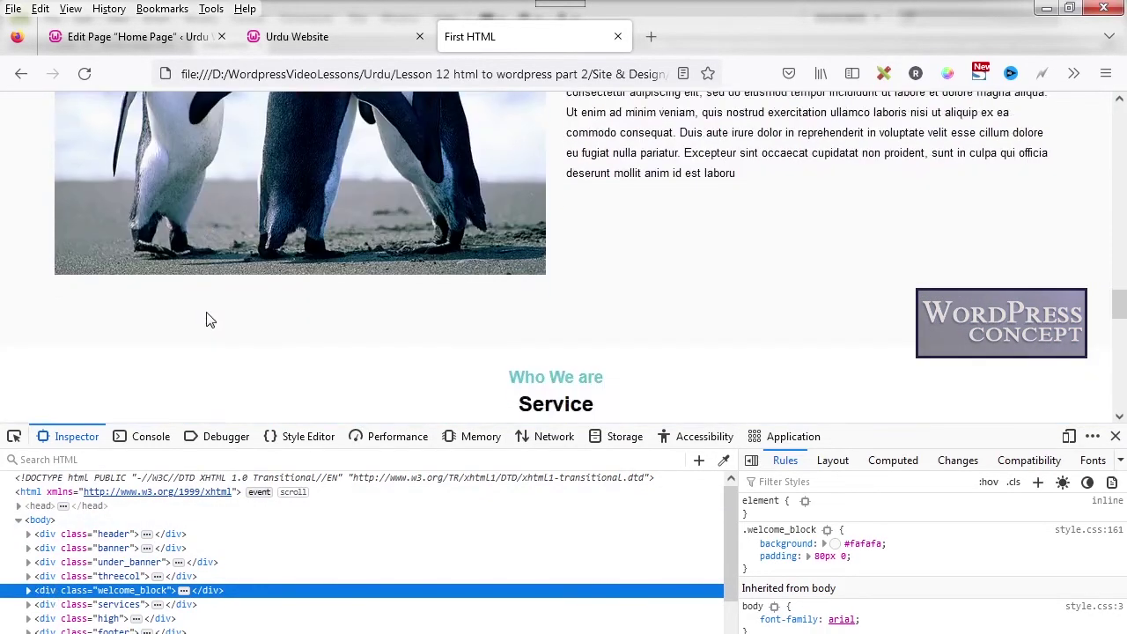
scroll(210, 319, "down", 1)
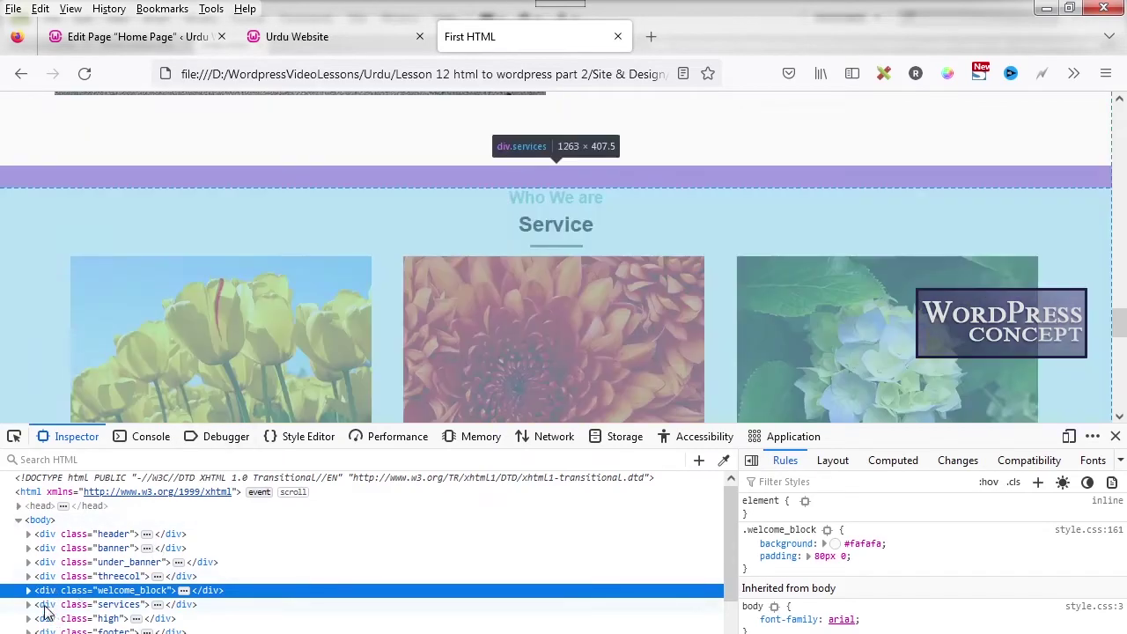
left_click(51, 605)
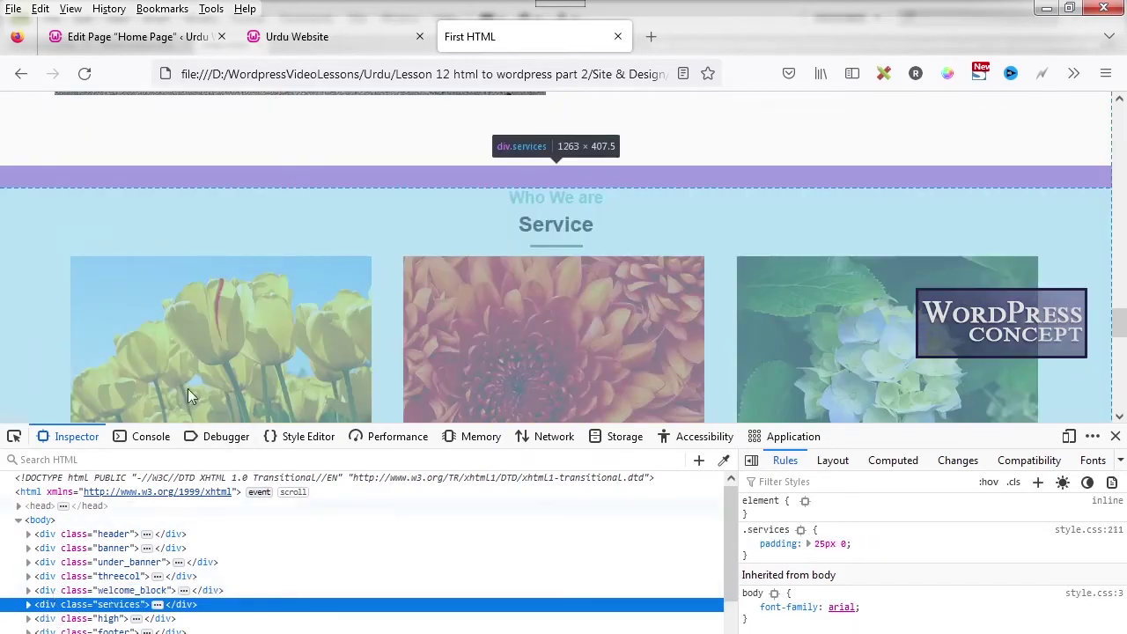
- Examine the First HTML page from the services block through the "We can take your business" section to the footer
scroll(220, 294, "down", 6)
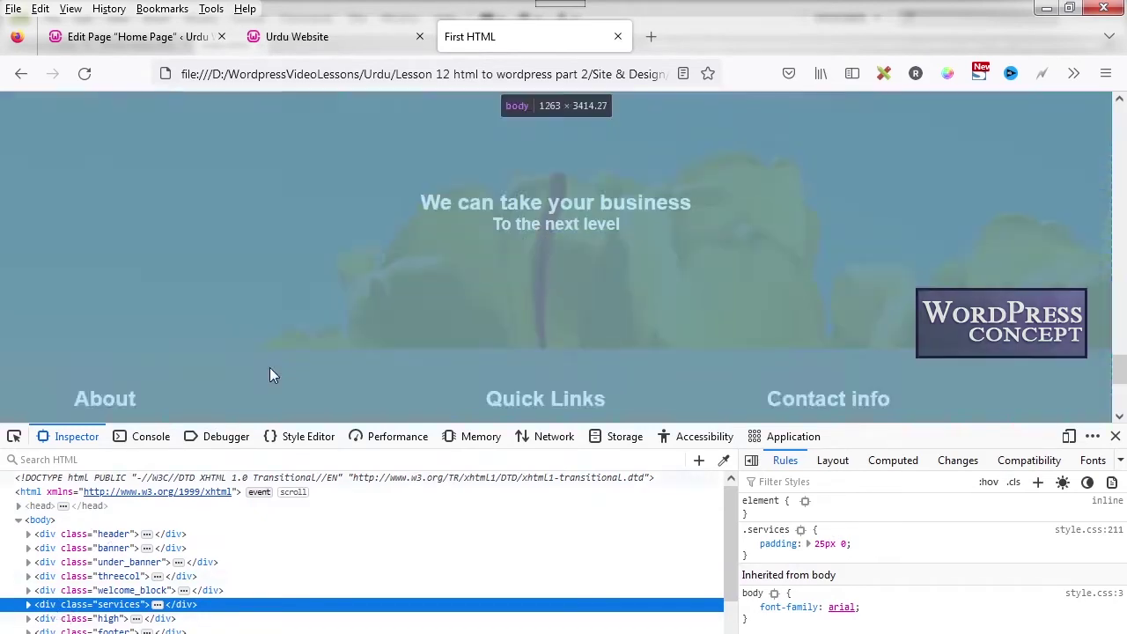
scroll(288, 321, "up", 2)
scroll(288, 321, "up", 2)
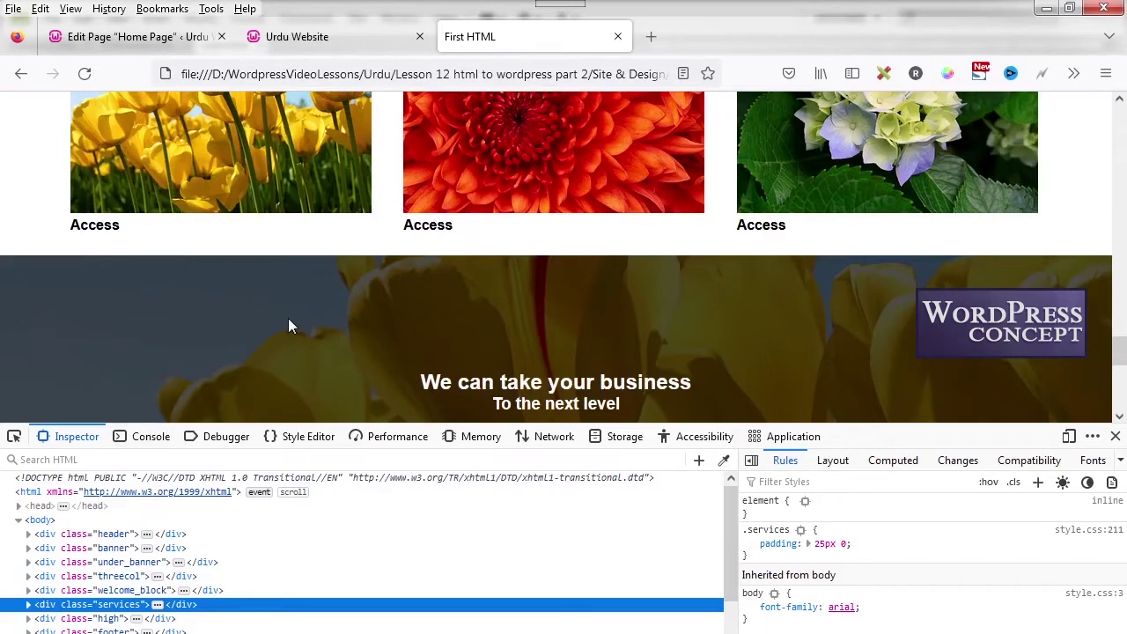
scroll(413, 320, "down", 4)
scroll(413, 320, "up", 1)
scroll(480, 138, "up", 2)
scroll(495, 297, "down", 5)
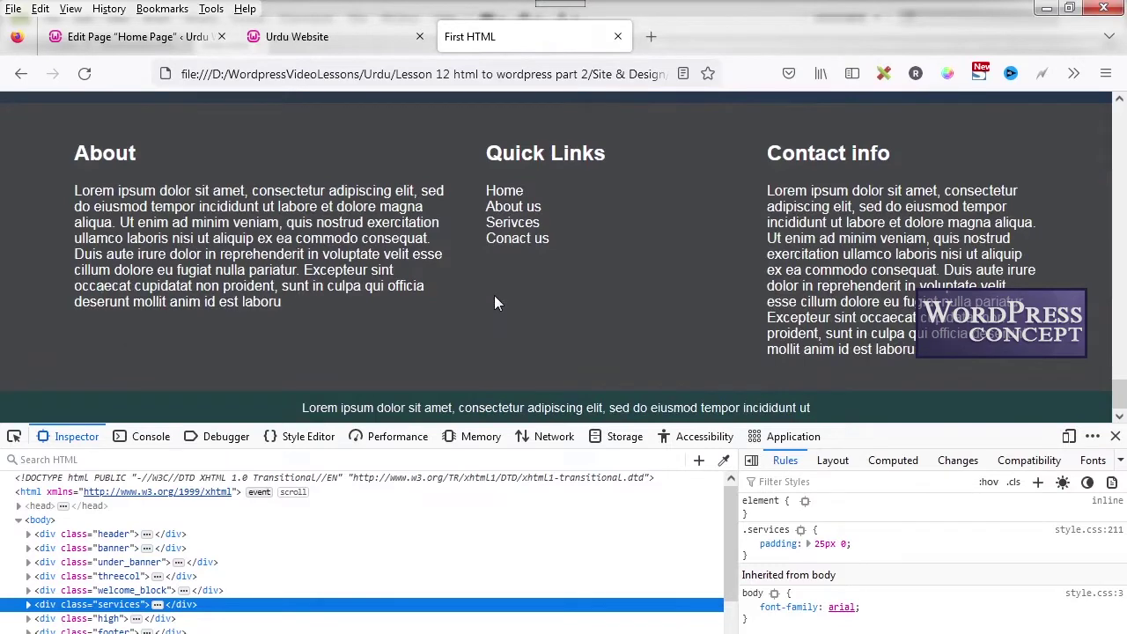
scroll(494, 303, "up", 6)
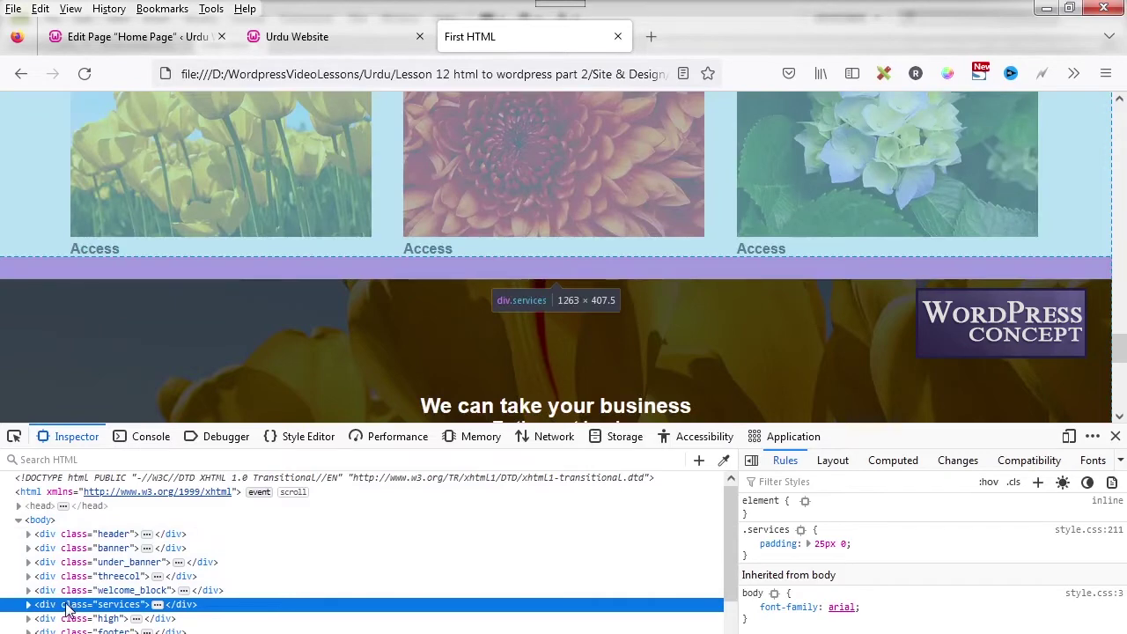
- Switch to Dreamweaver and collapse the whole banner div in the code of index.html
key("alt+Tab")
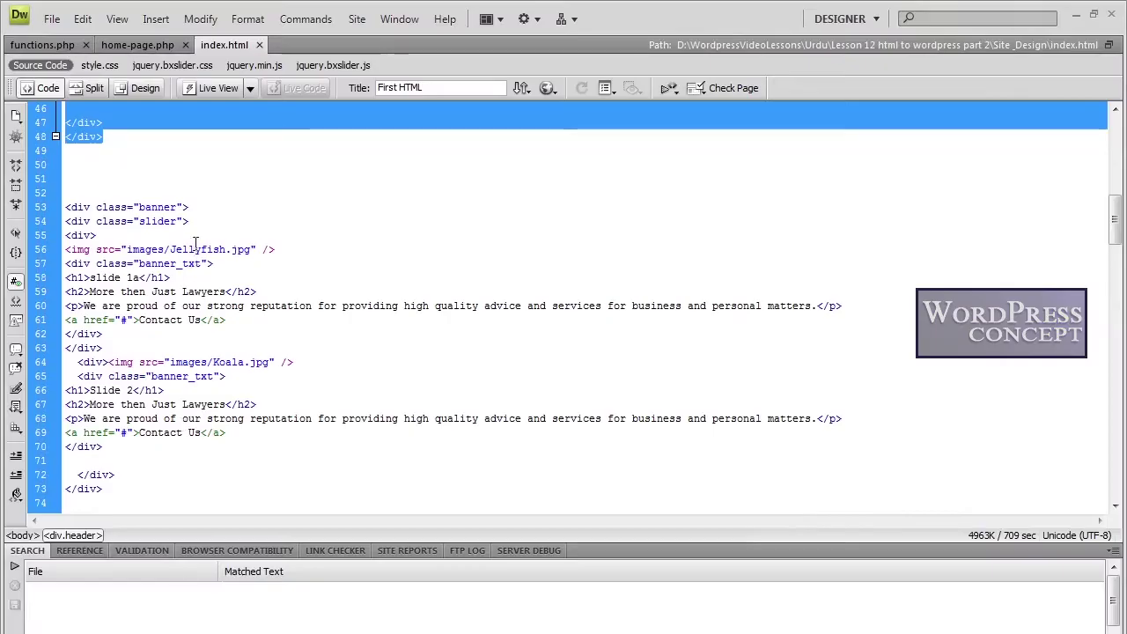
left_click(139, 41)
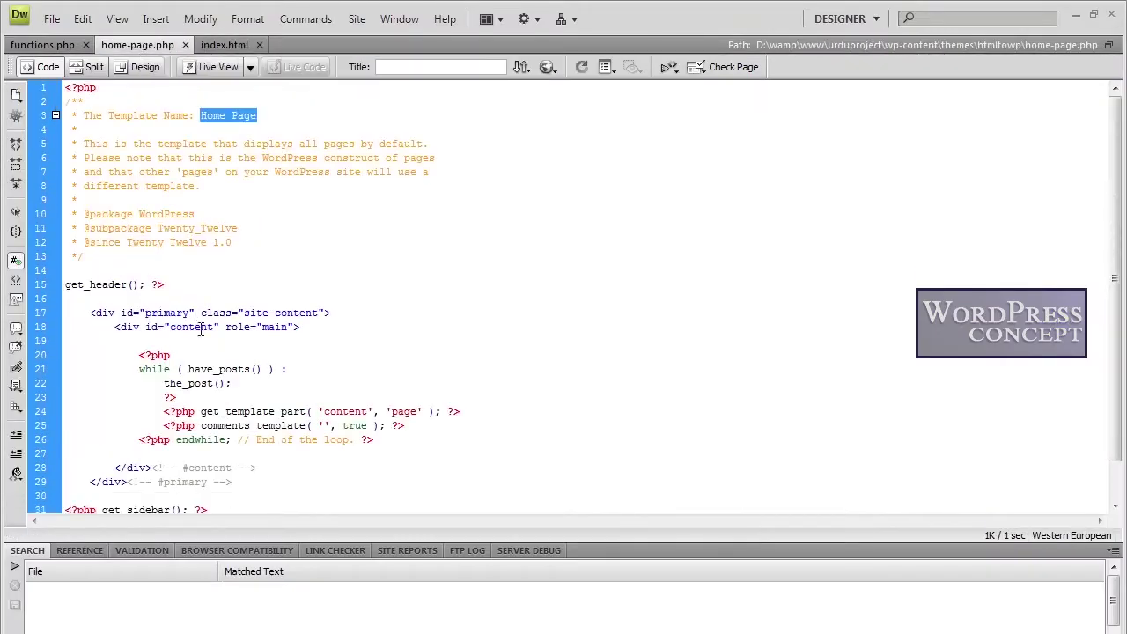
left_click(225, 44)
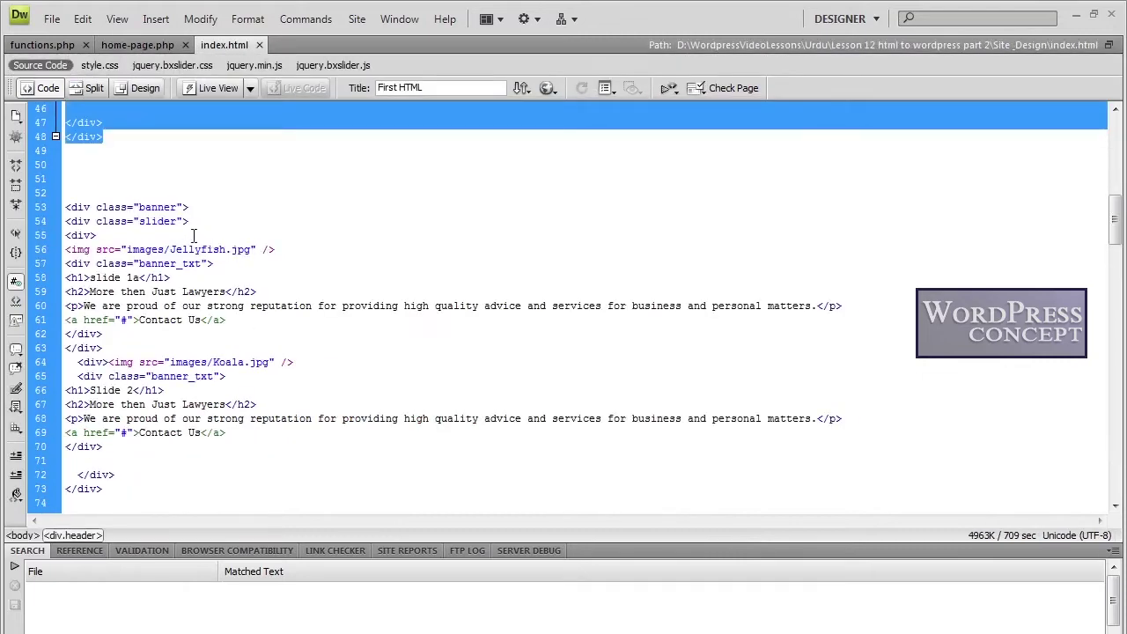
right_click(81, 214)
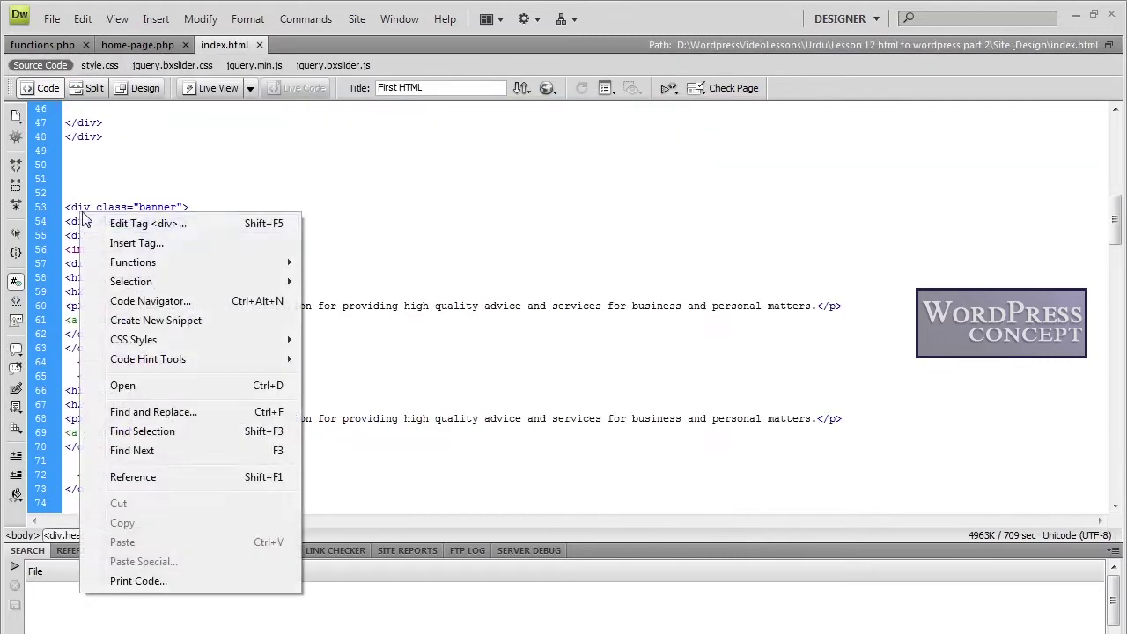
left_click(87, 221)
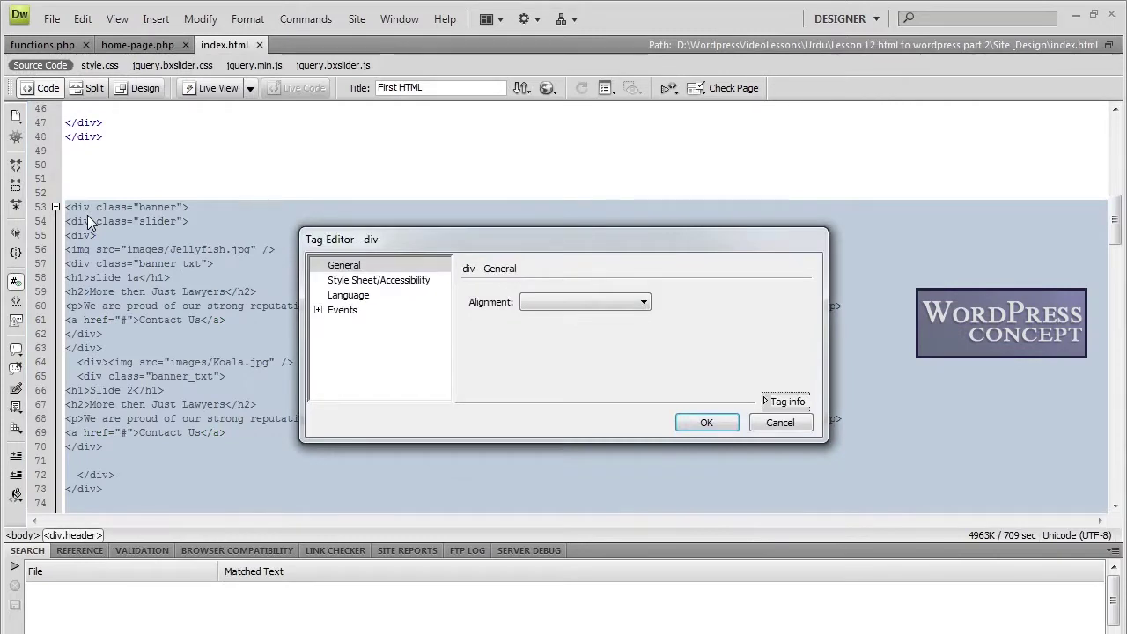
key("Escape")
scroll(87, 215, "down", 2)
scroll(88, 215, "down", 5)
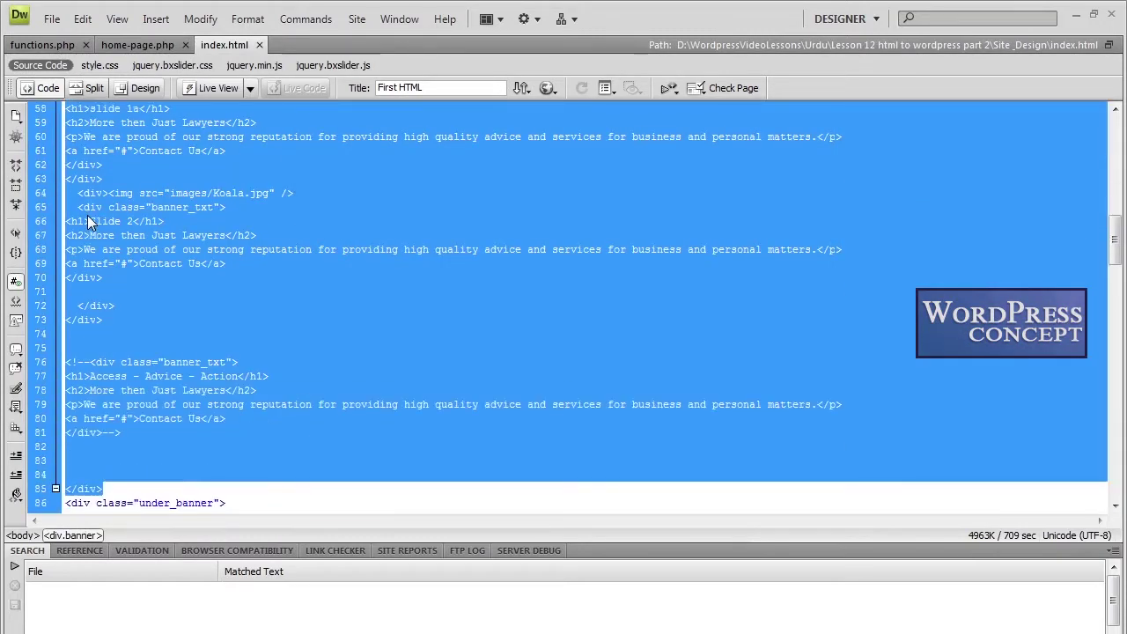
scroll(88, 214, "up", 5)
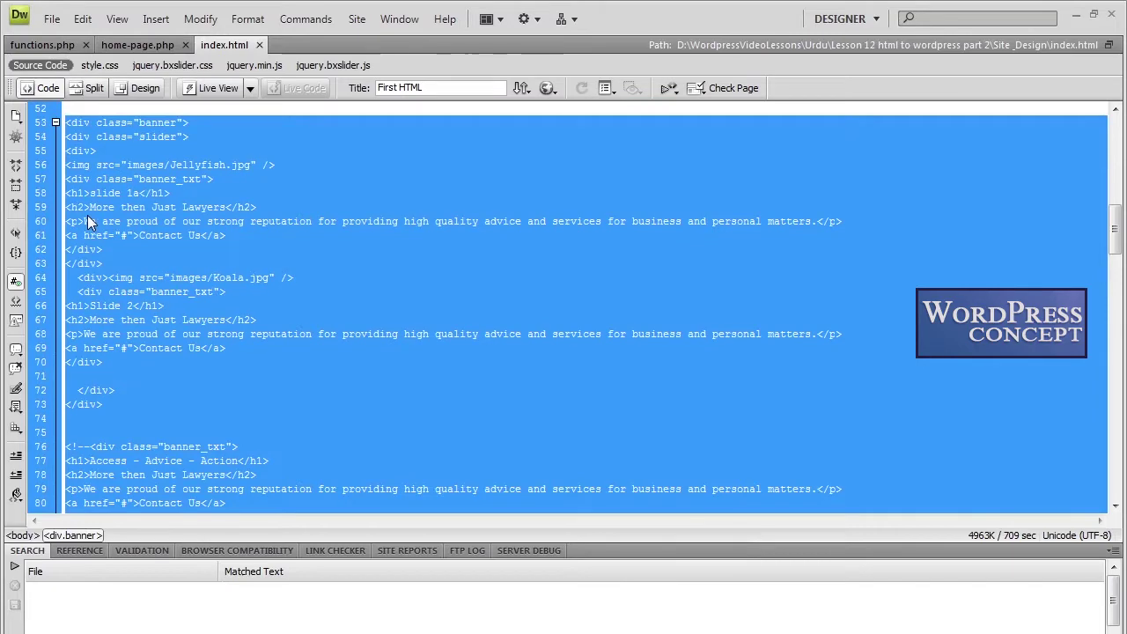
left_click(54, 122)
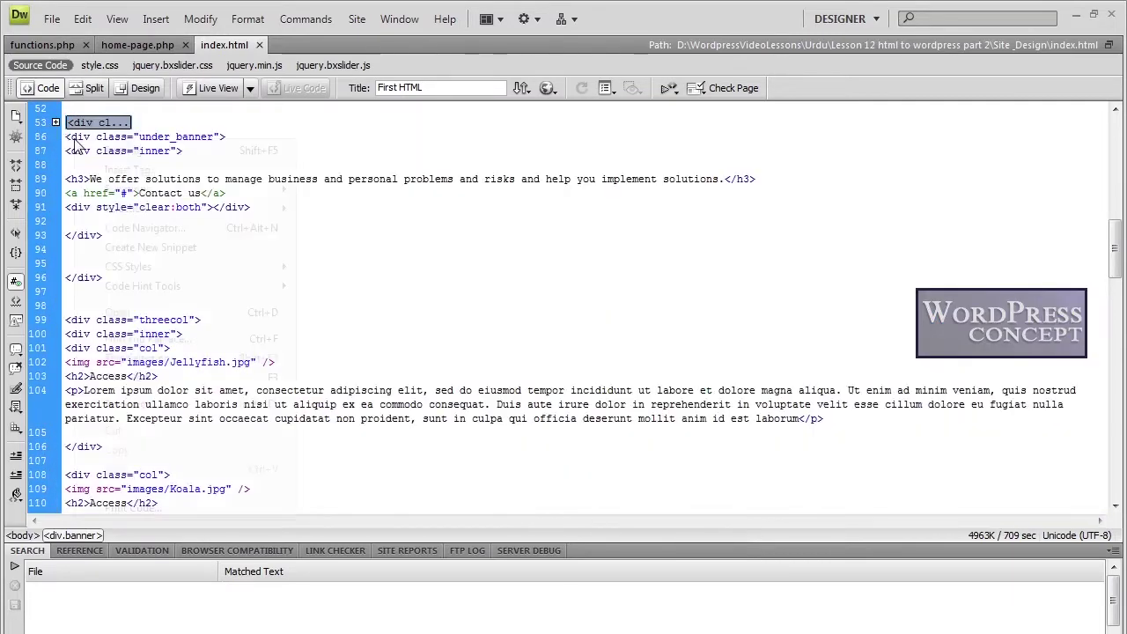
- Collapse the under_banner and threecol divs in index.html
right_click(72, 132)
left_click(100, 151)
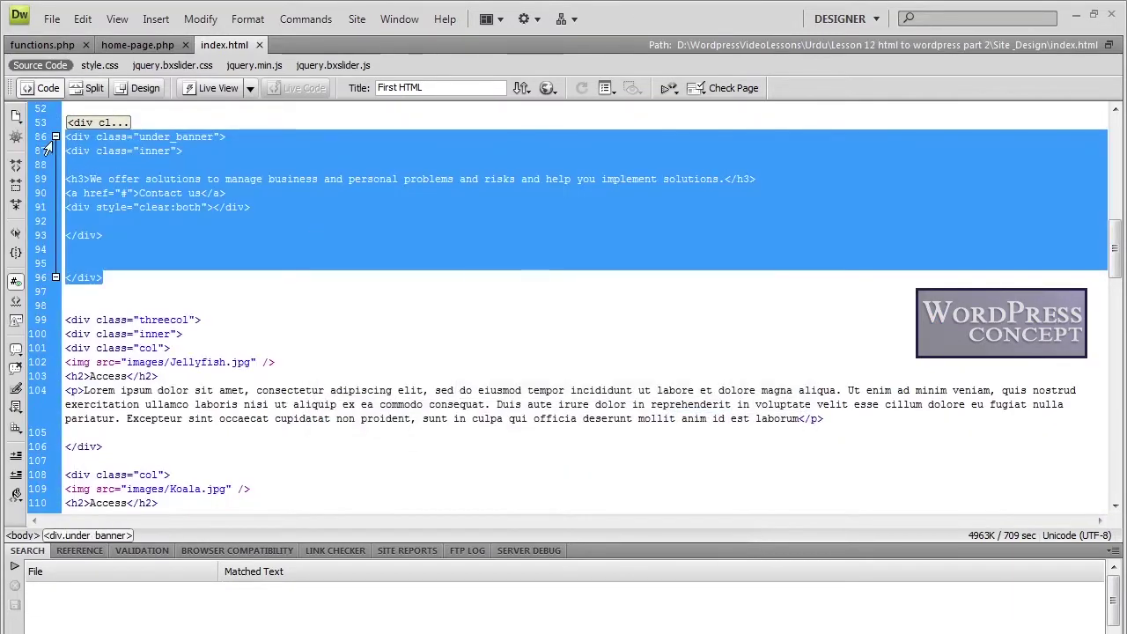
left_click(54, 136)
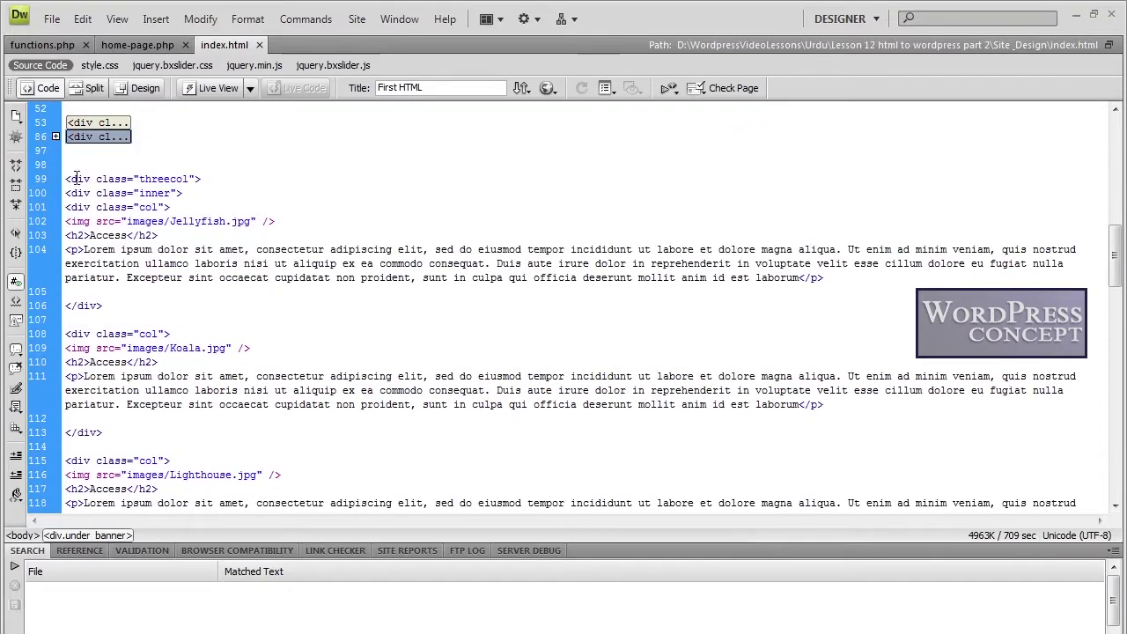
right_click(77, 178)
left_click(101, 186)
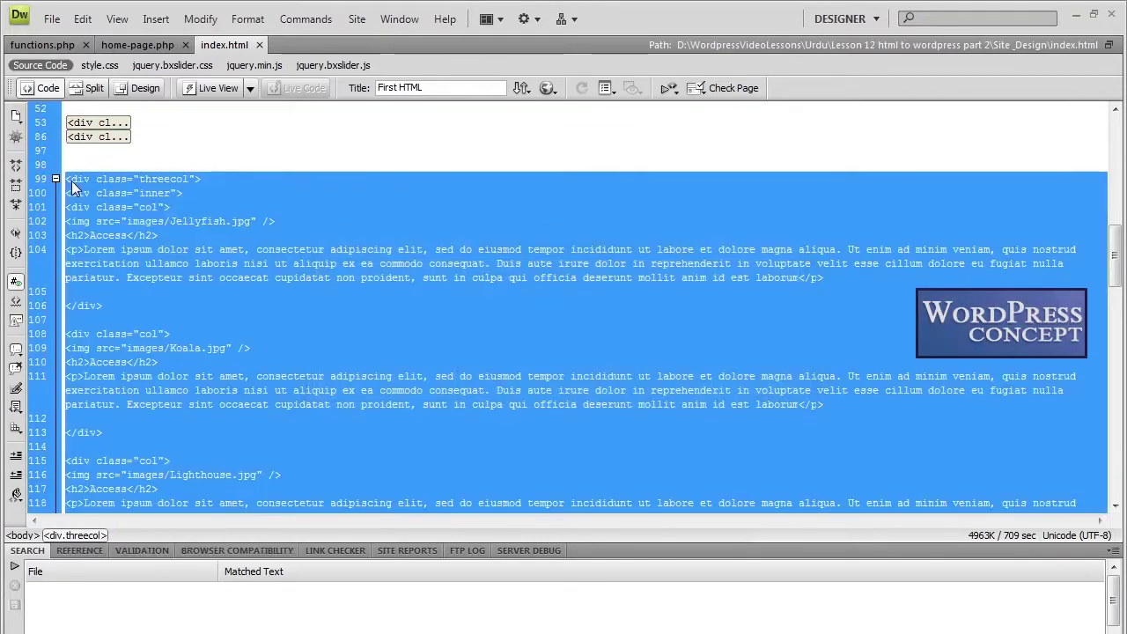
left_click(54, 179)
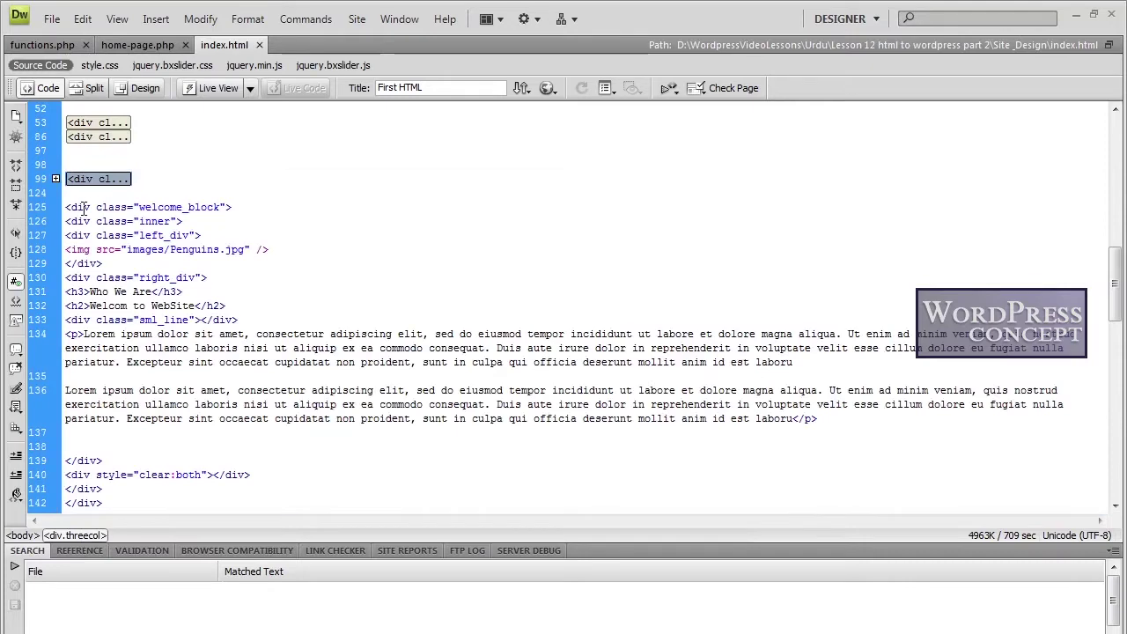
- Collapse the welcome_block and services divs in index.html
right_click(84, 209)
left_click(98, 217)
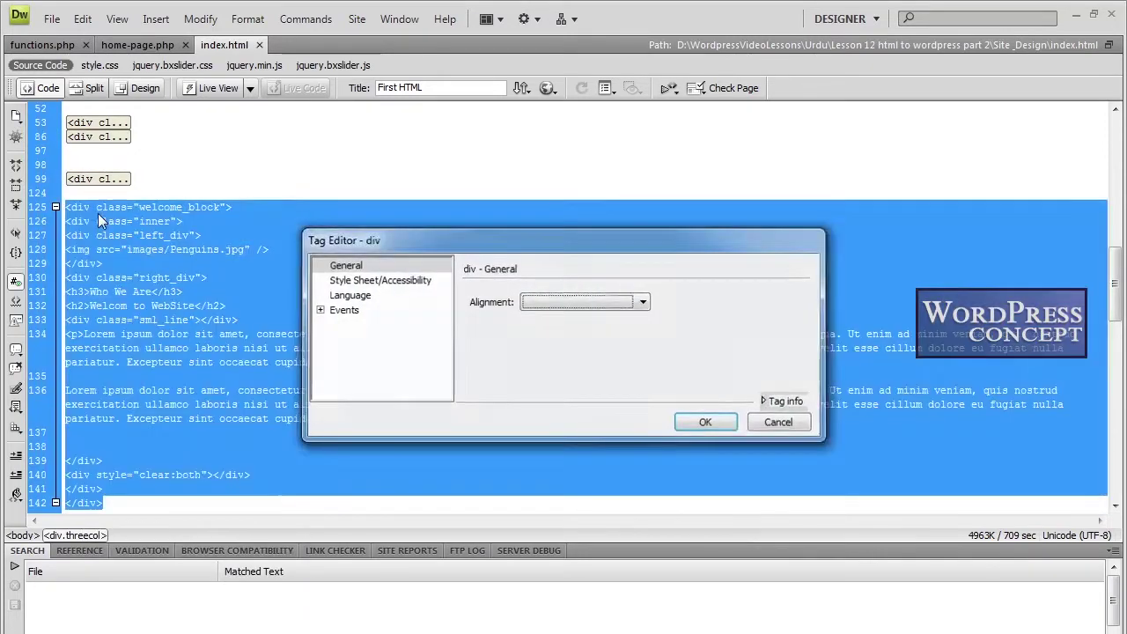
key("Escape")
left_click(55, 208)
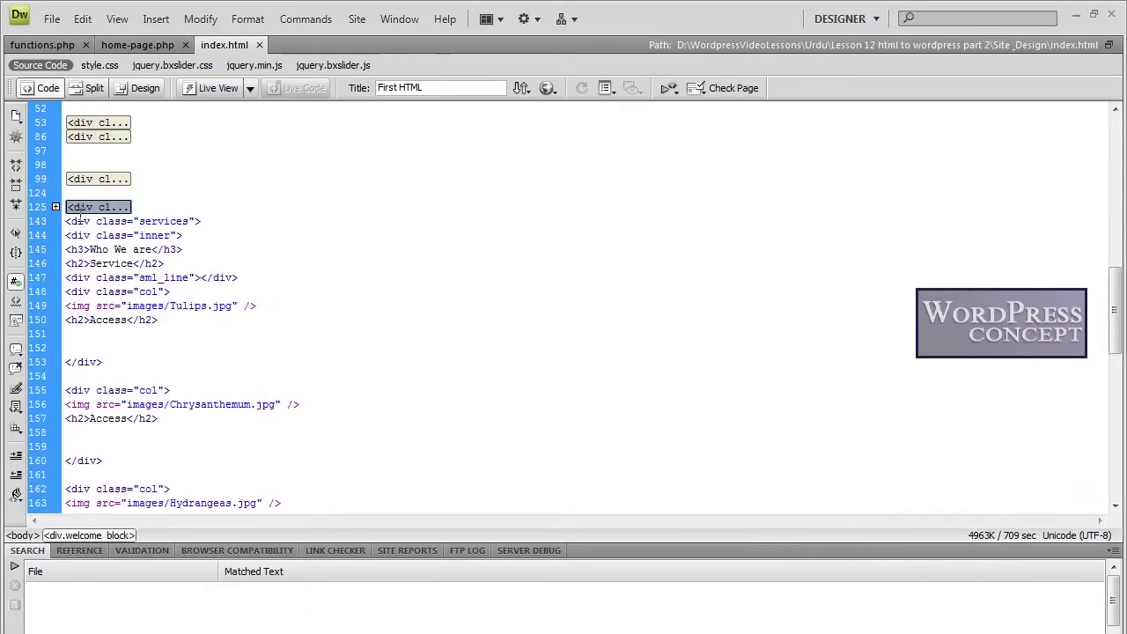
right_click(77, 217)
left_click(84, 227)
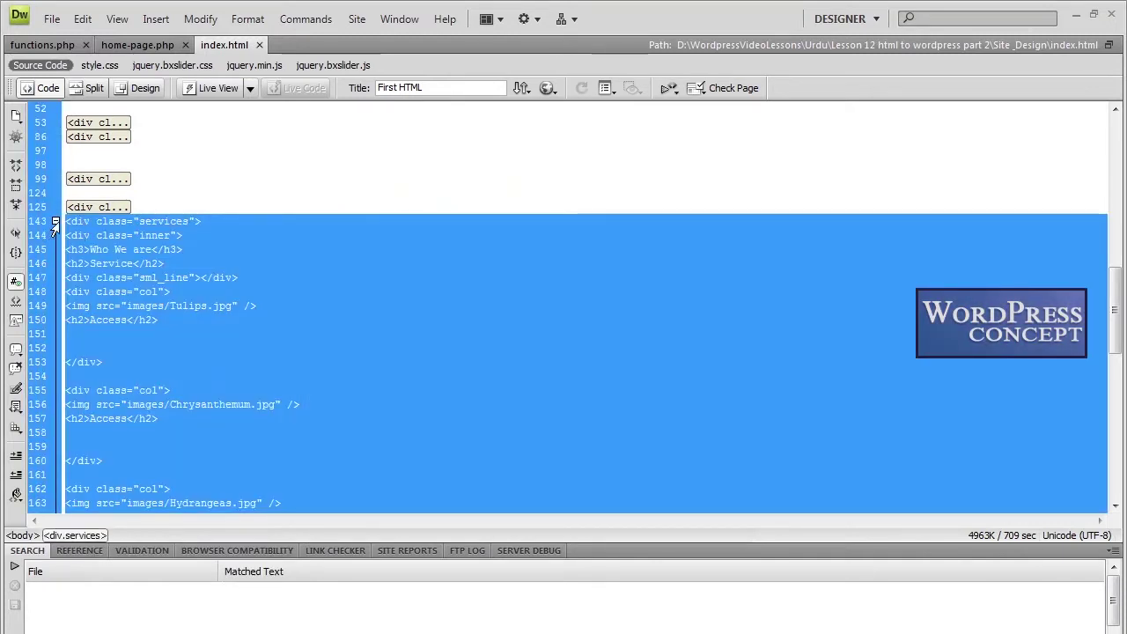
left_click(54, 222)
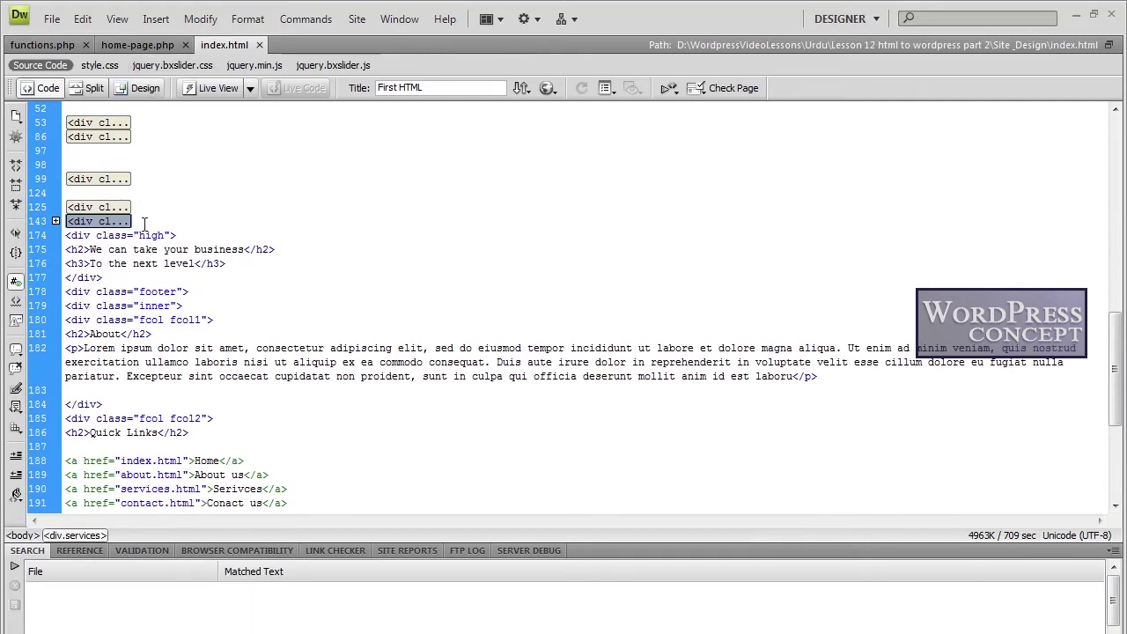
- Copy the five collapsed divs, banner through services, from index.html into home-page.php between get_header() and the primary div, with blank lines around them
left_click_drag(143, 224, 66, 122)
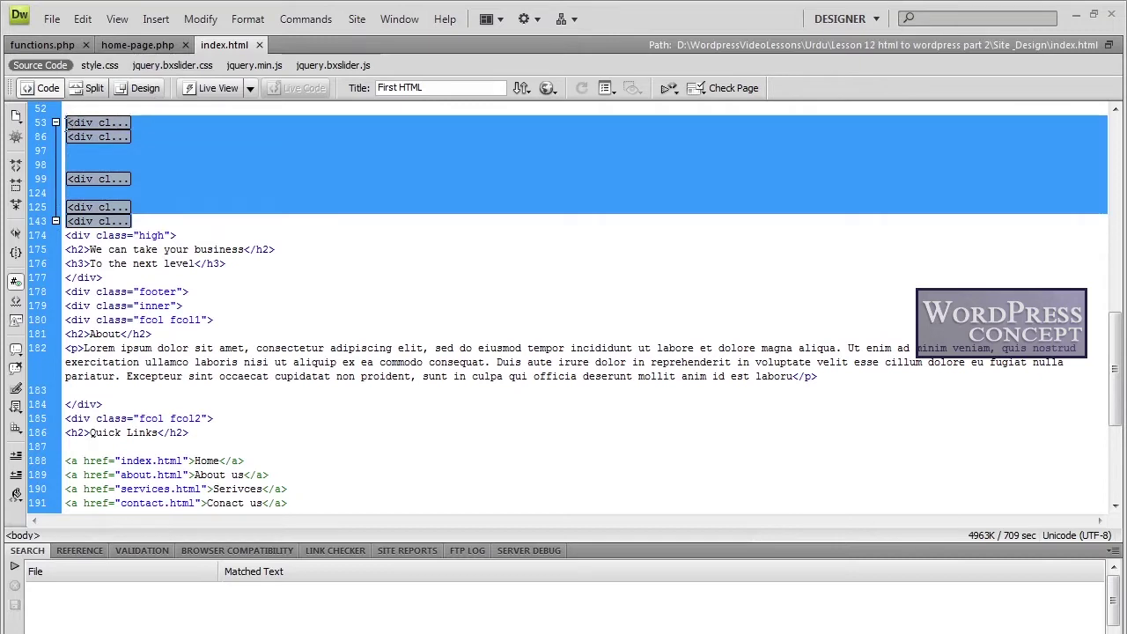
left_click(140, 42)
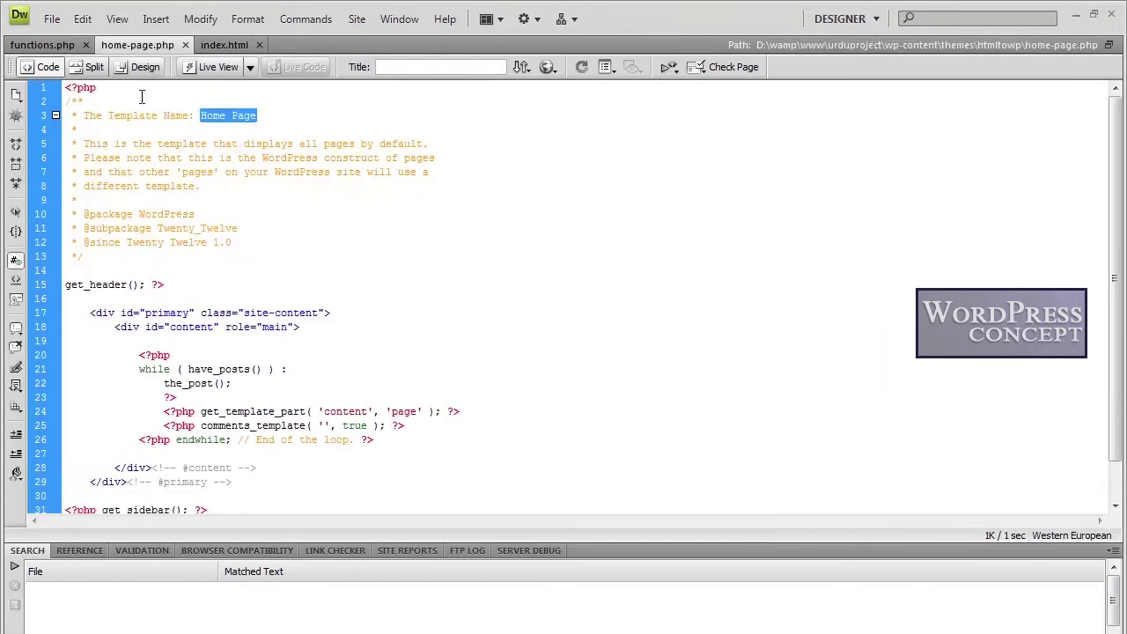
scroll(219, 255, "down", 1)
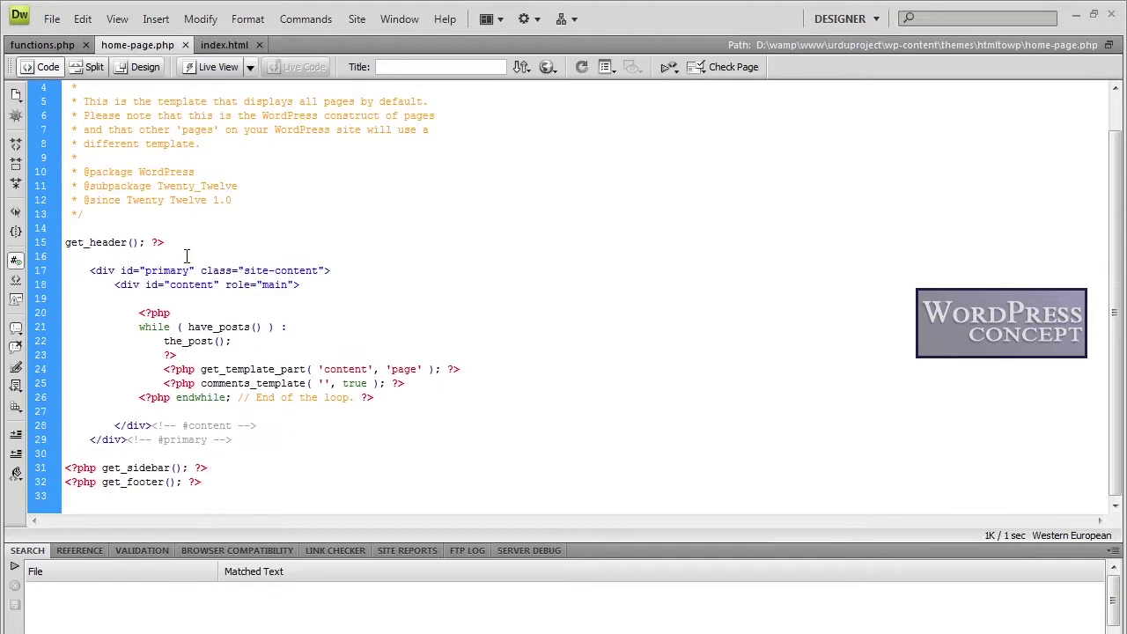
left_click(84, 274)
key("Return")
key("Return")
key("Return")
key("Return")
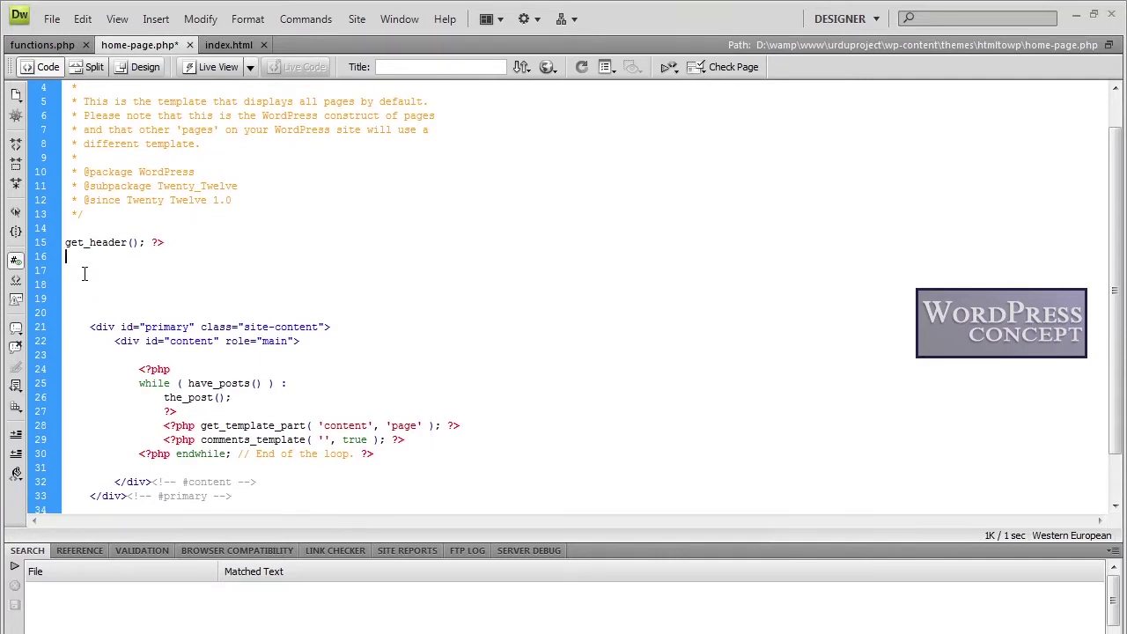
key("Return")
left_click(84, 273)
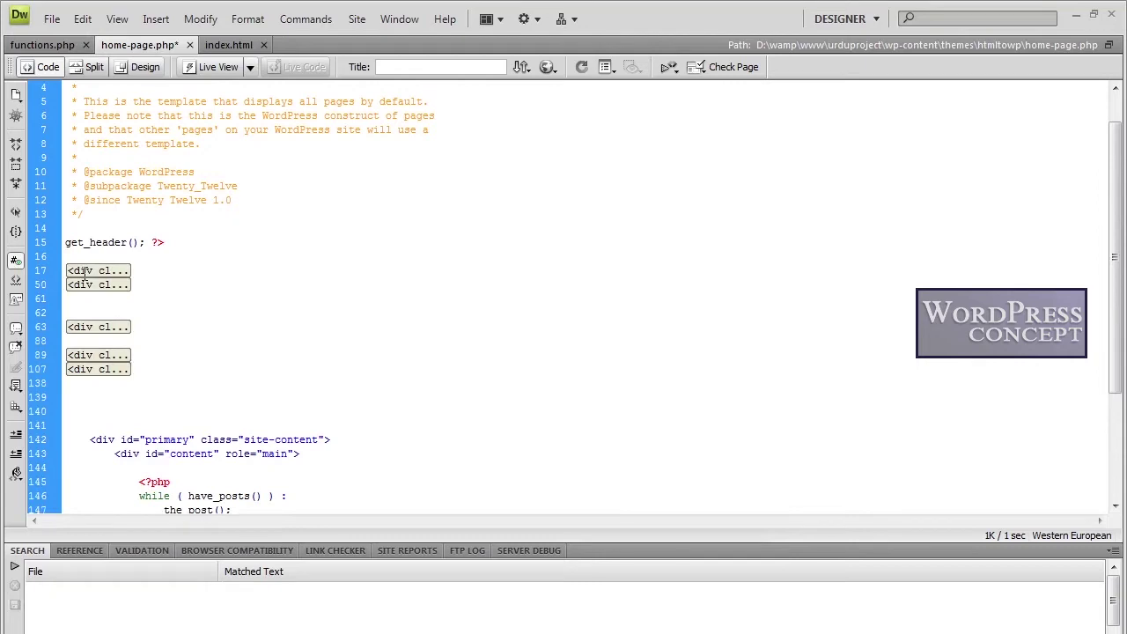
- Expand the five collapsed divs, banner through services, in home-page.php and save the file
double_click(96, 270)
scroll(161, 363, "down", 3)
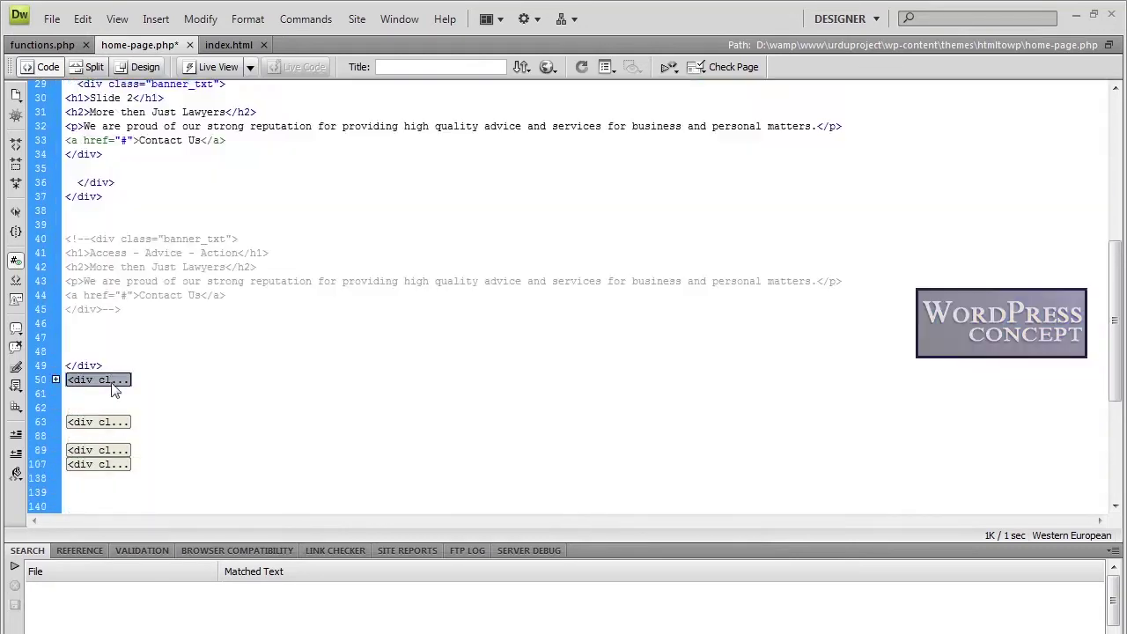
double_click(105, 381)
scroll(125, 432, "down", 3)
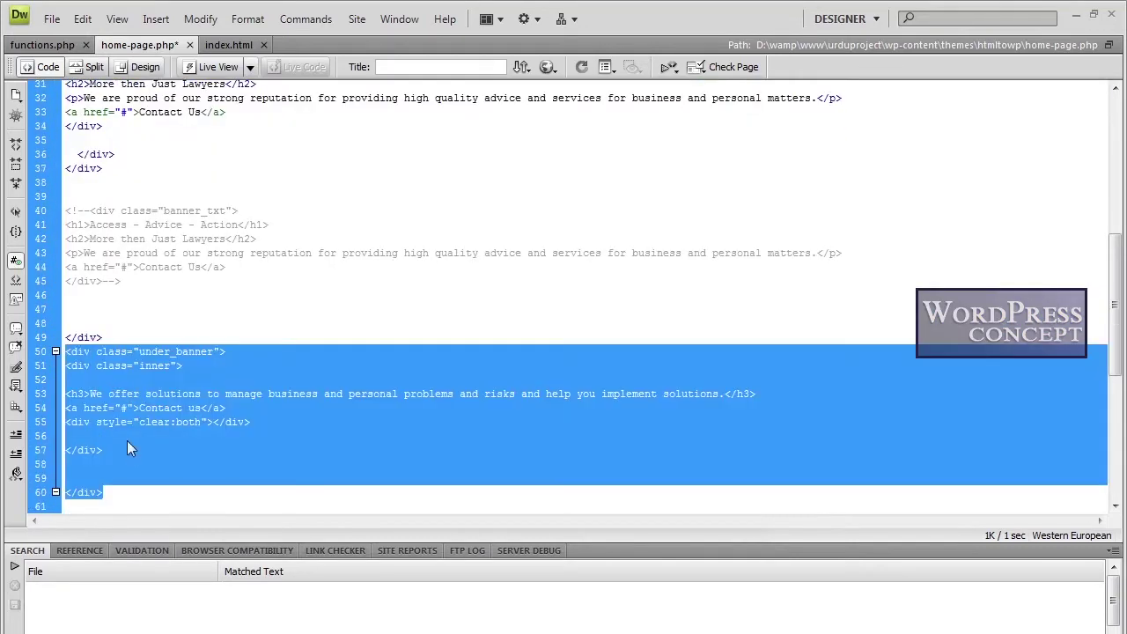
double_click(113, 448)
scroll(111, 448, "down", 1)
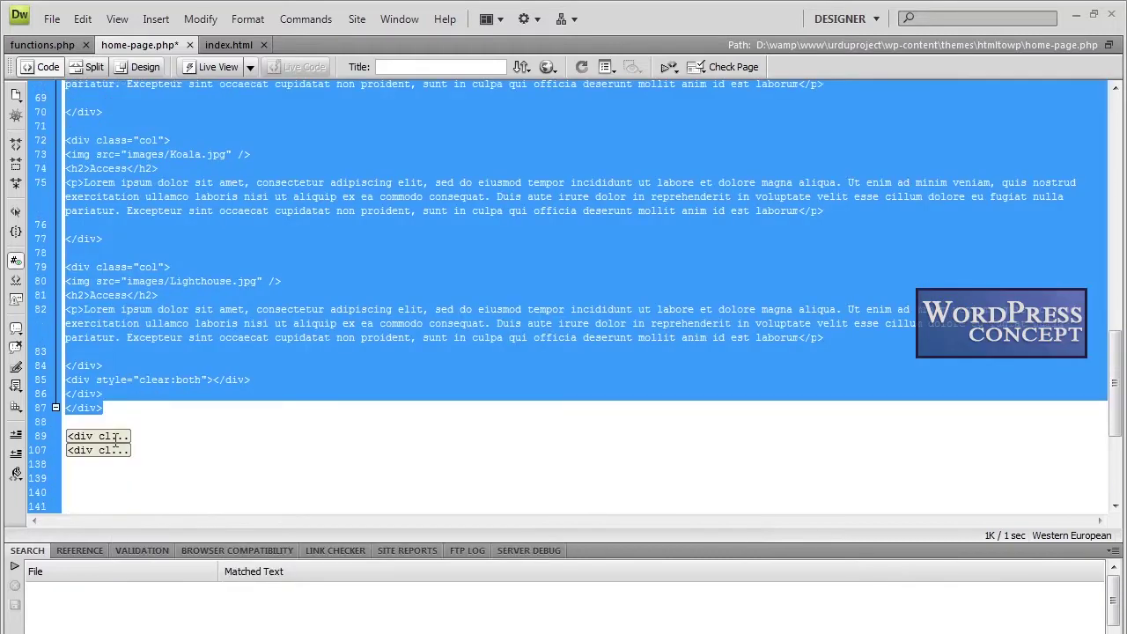
double_click(101, 449)
scroll(106, 395, "up", 6)
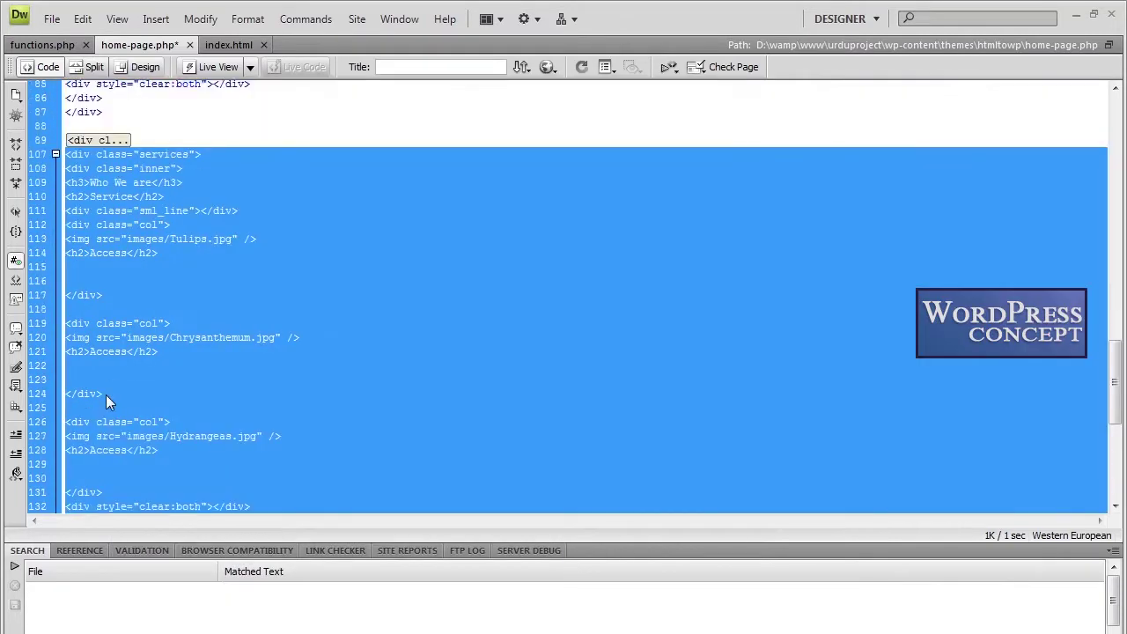
double_click(103, 180)
left_click(150, 238)
key("ctrl+s")
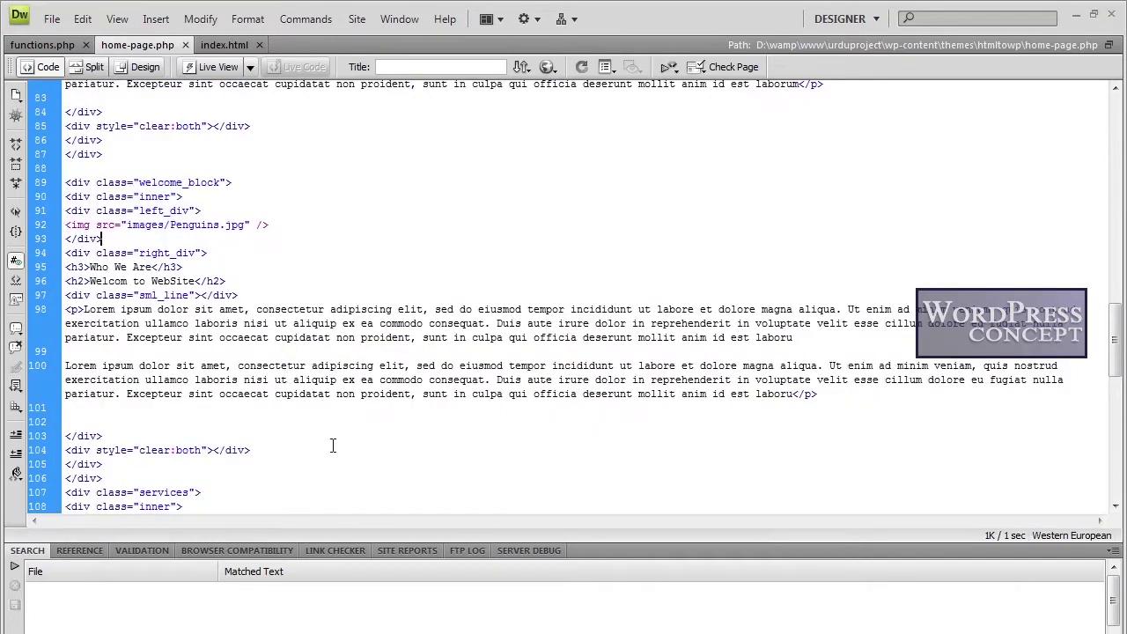
- Switch to Firefox and open the WordPress Home Page from its page editor in a new tab
key("alt+Tab")
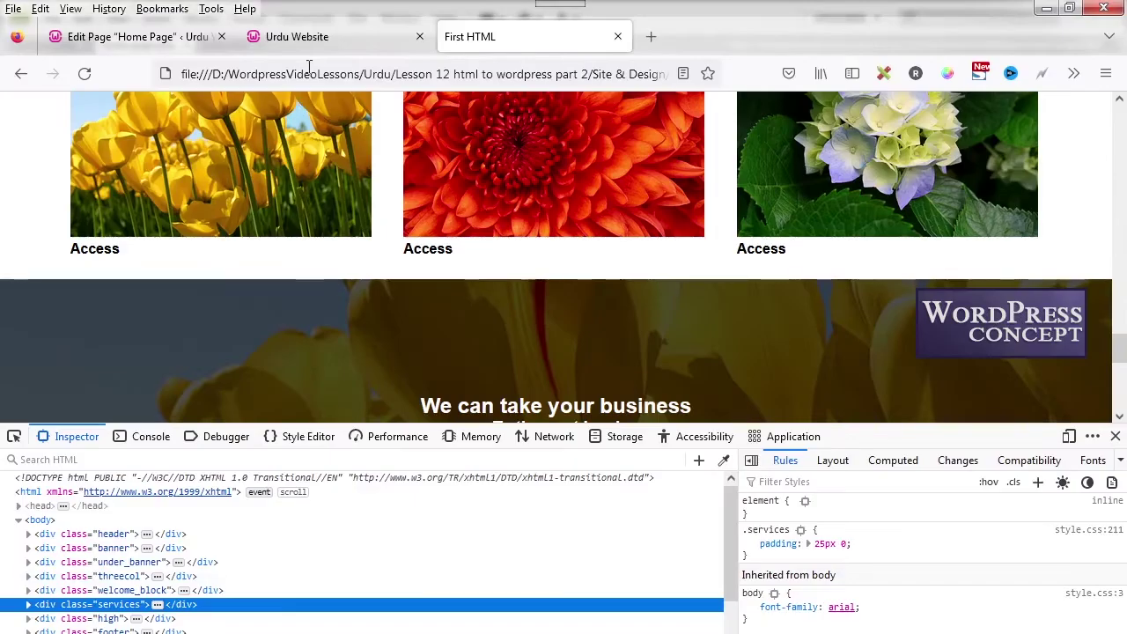
left_click(157, 42)
right_click(319, 108)
left_click(354, 128)
left_click(359, 37)
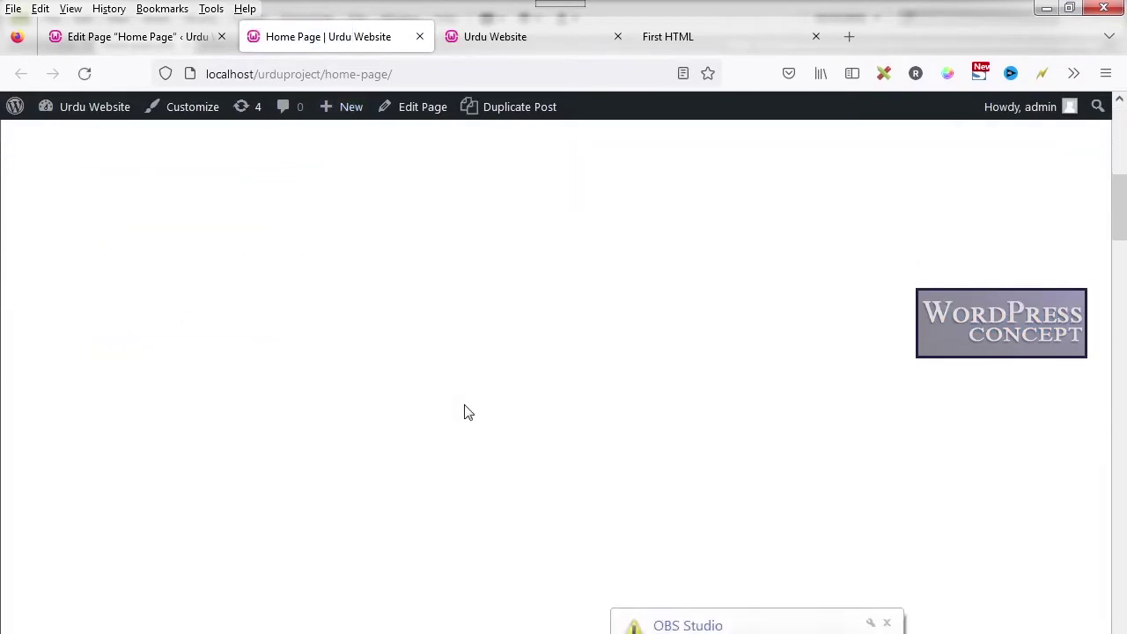
- Examine the WordPress Home Page from the banner down to the sidebar and back, checking the pasted sections and their images
scroll(468, 413, "down", 5)
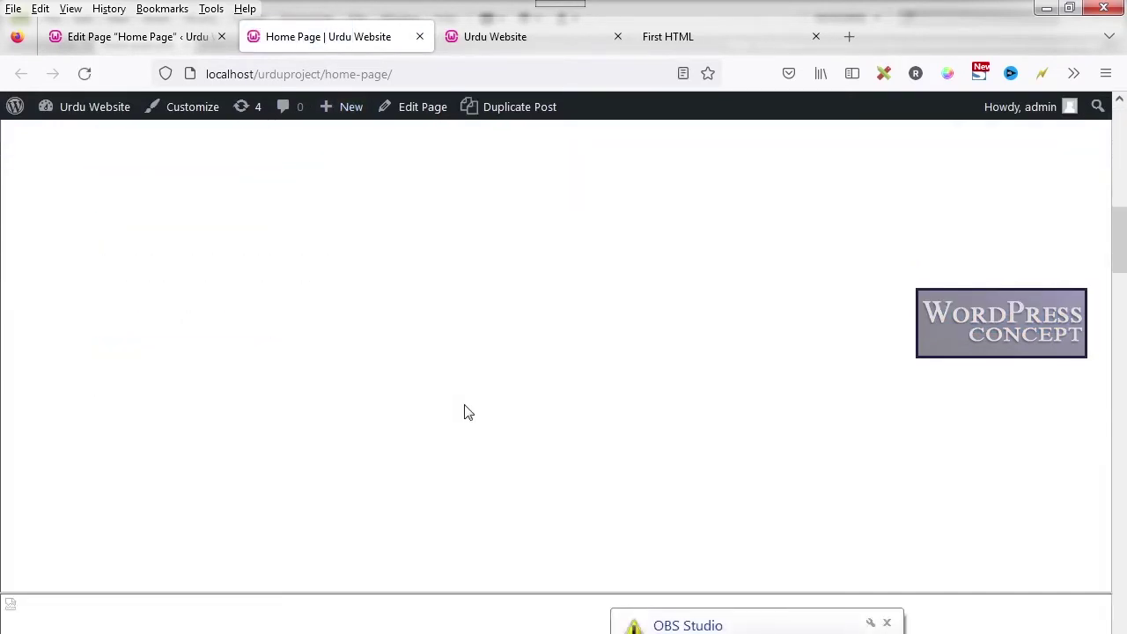
left_click(887, 622)
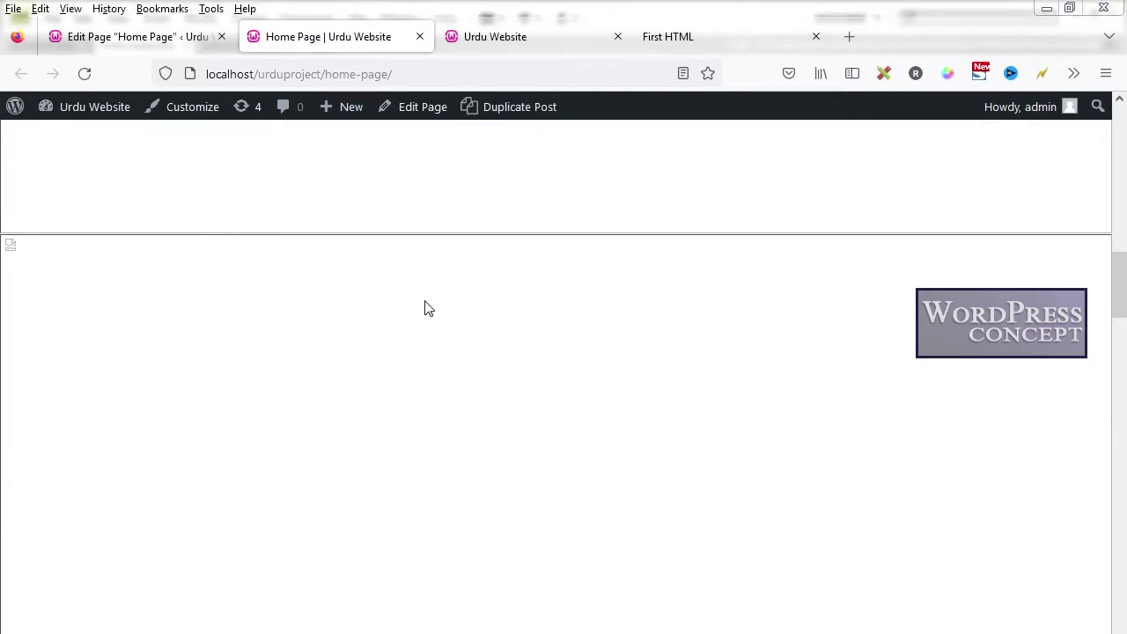
scroll(424, 308, "down", 1)
scroll(424, 308, "down", 12)
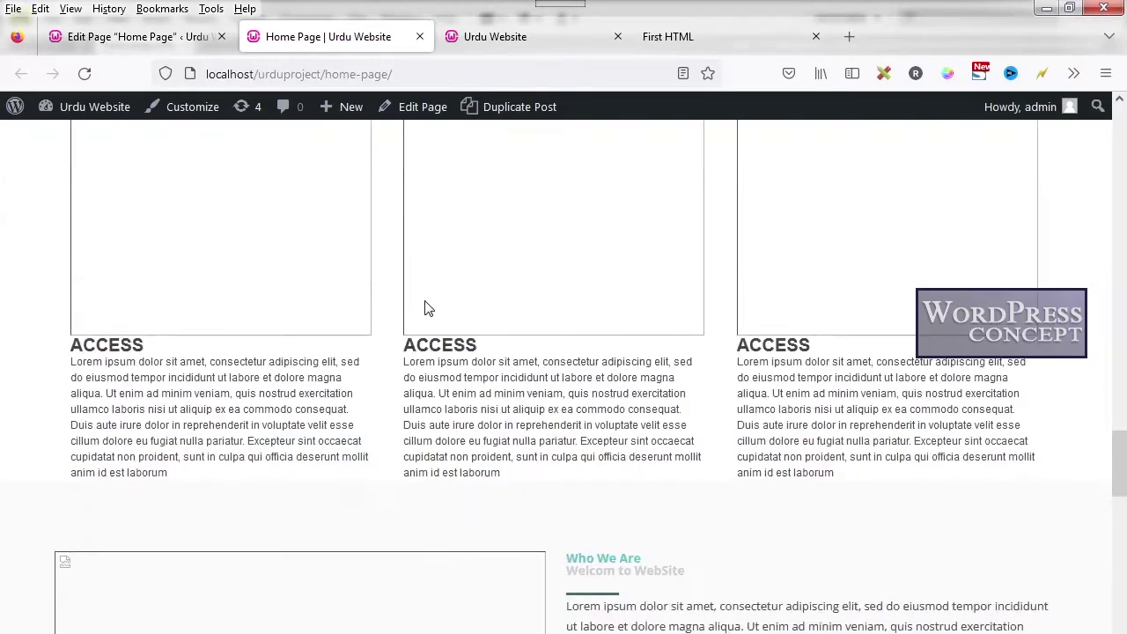
scroll(424, 308, "down", 10)
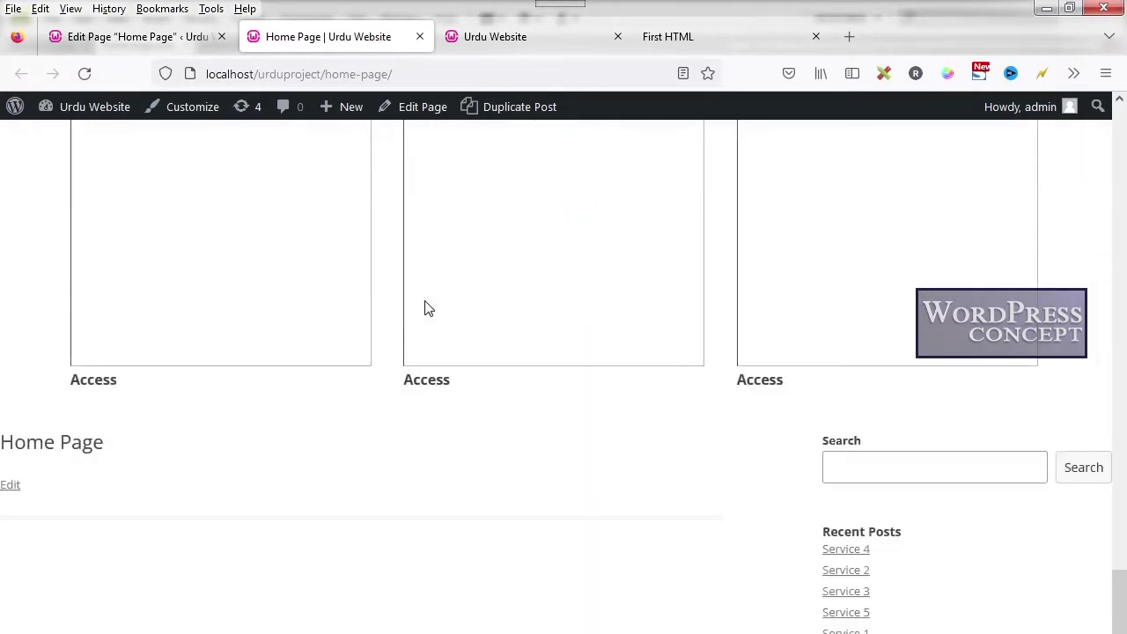
scroll(424, 308, "up", 18)
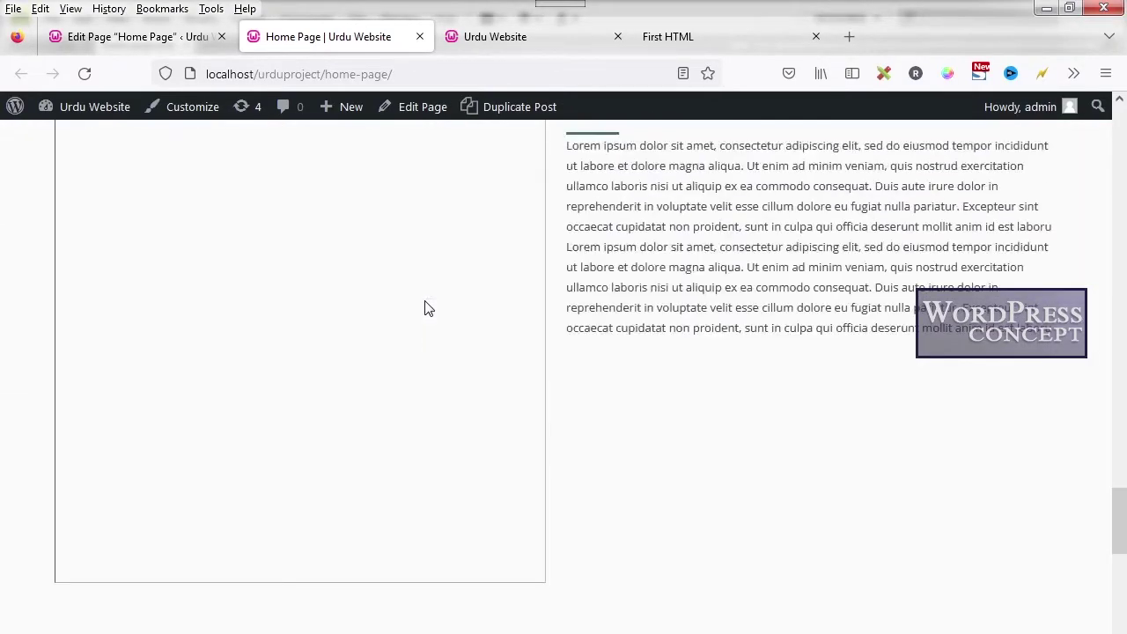
scroll(424, 301, "up", 10)
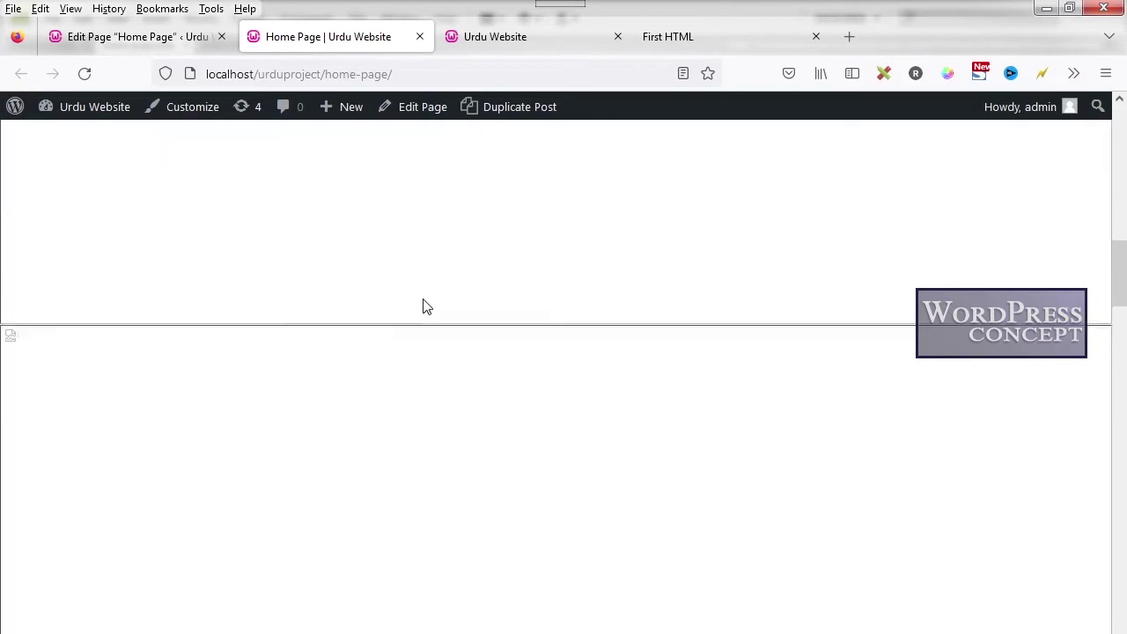
scroll(424, 307, "up", 4)
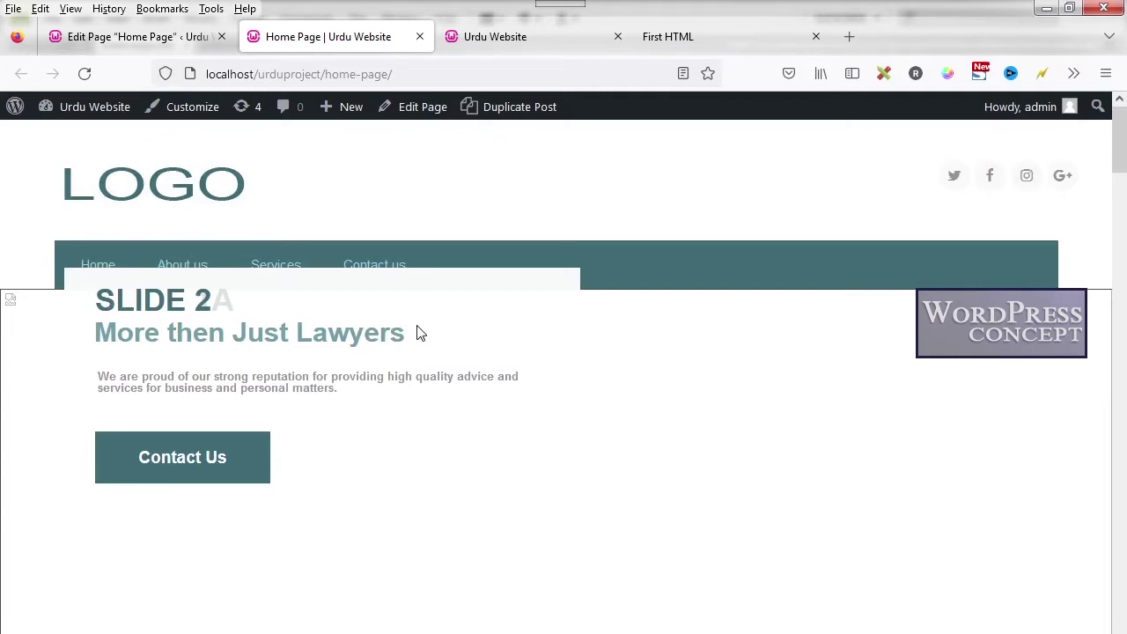
- Show the banner of the static First HTML page and close the developer tools
left_click(671, 51)
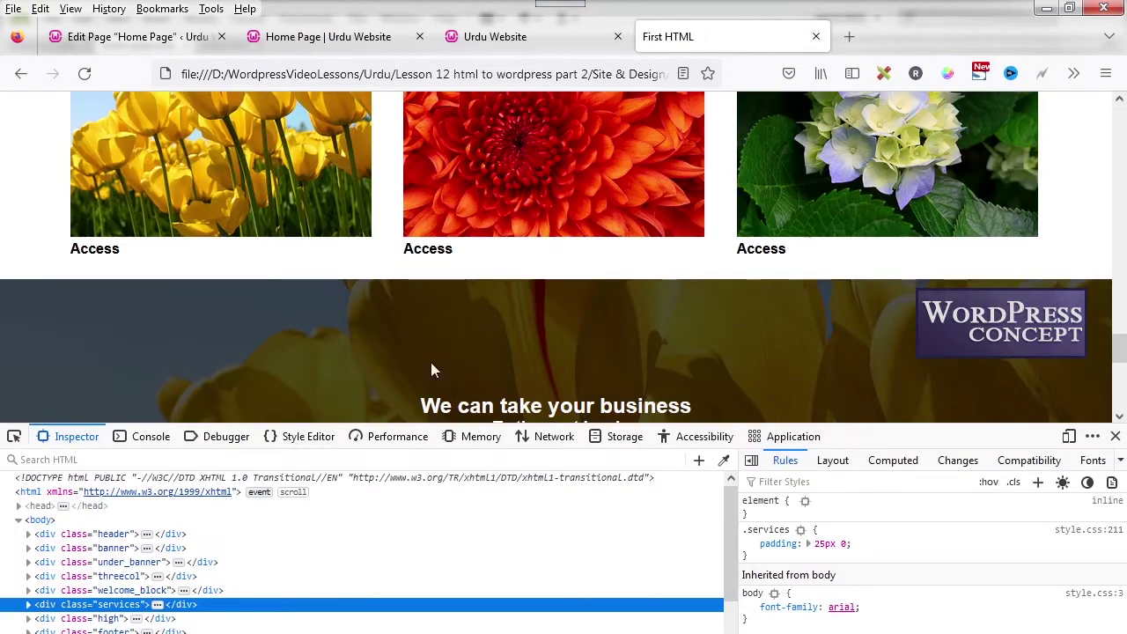
scroll(430, 362, "up", 5)
scroll(430, 362, "up", 10)
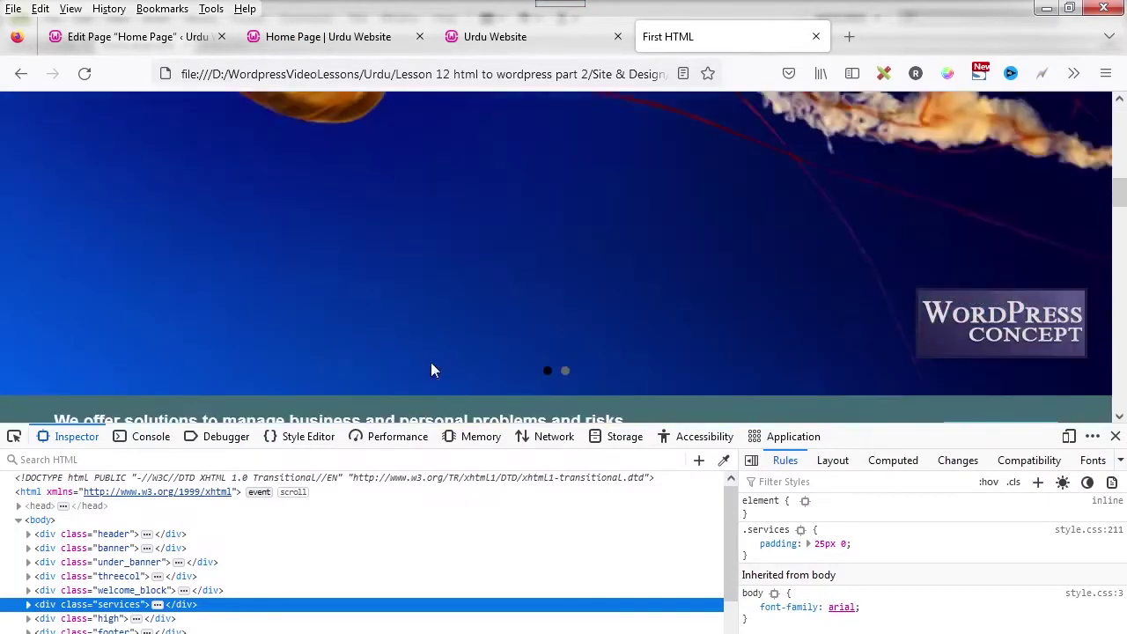
scroll(616, 343, "up", 2)
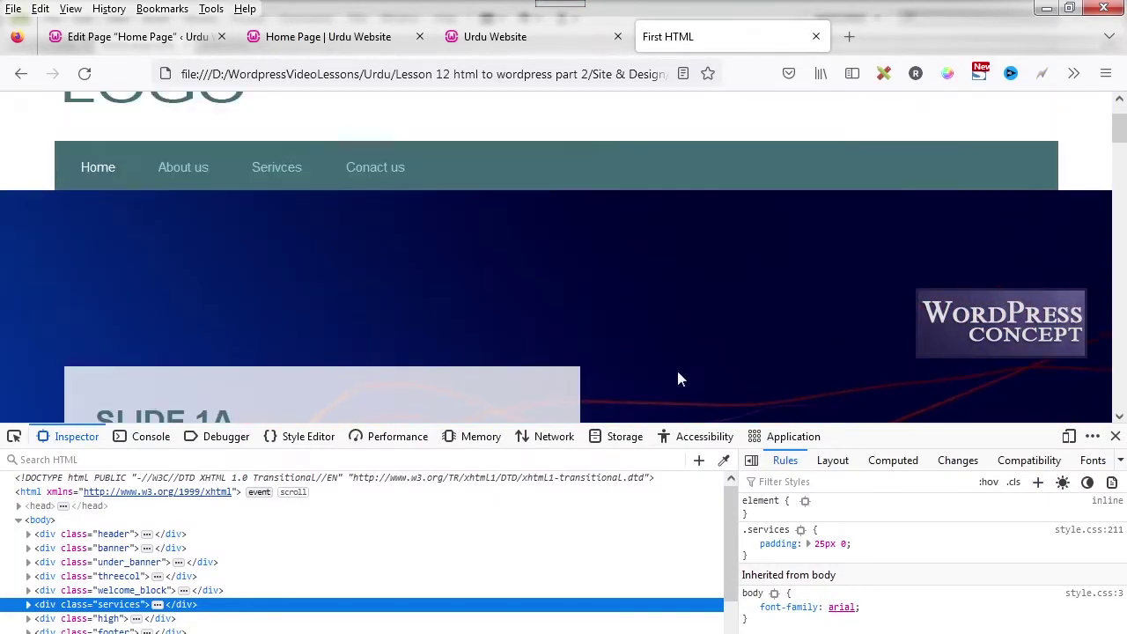
left_click(1115, 437)
scroll(1000, 519, "down", 2)
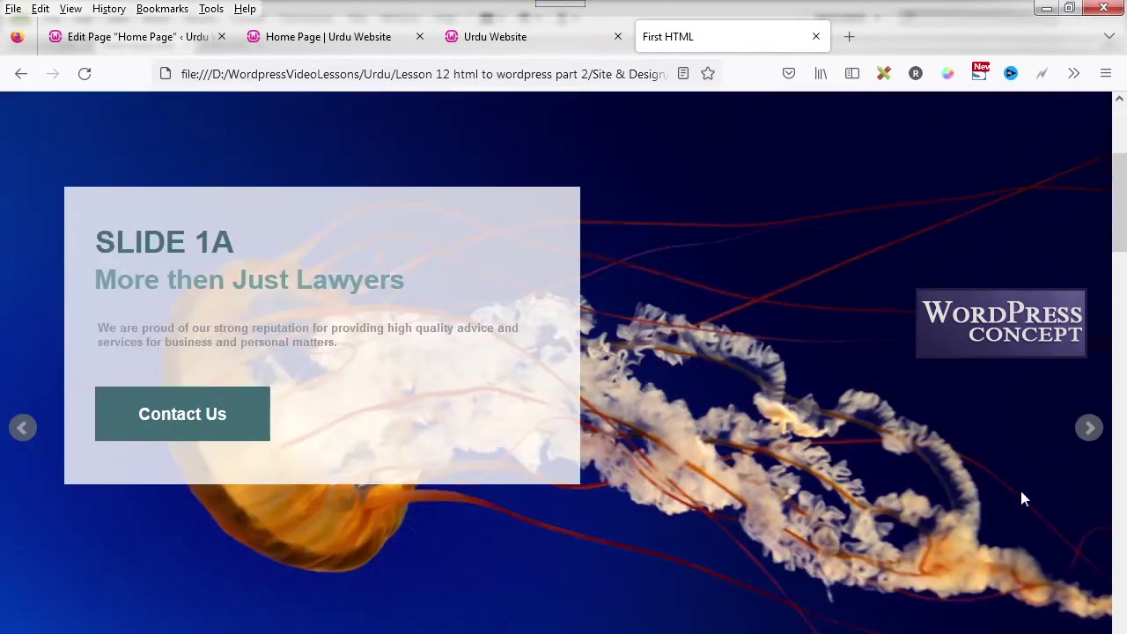
- Step through the static page's banner slides forwards and backwards to check how the slider works
left_click(1090, 432)
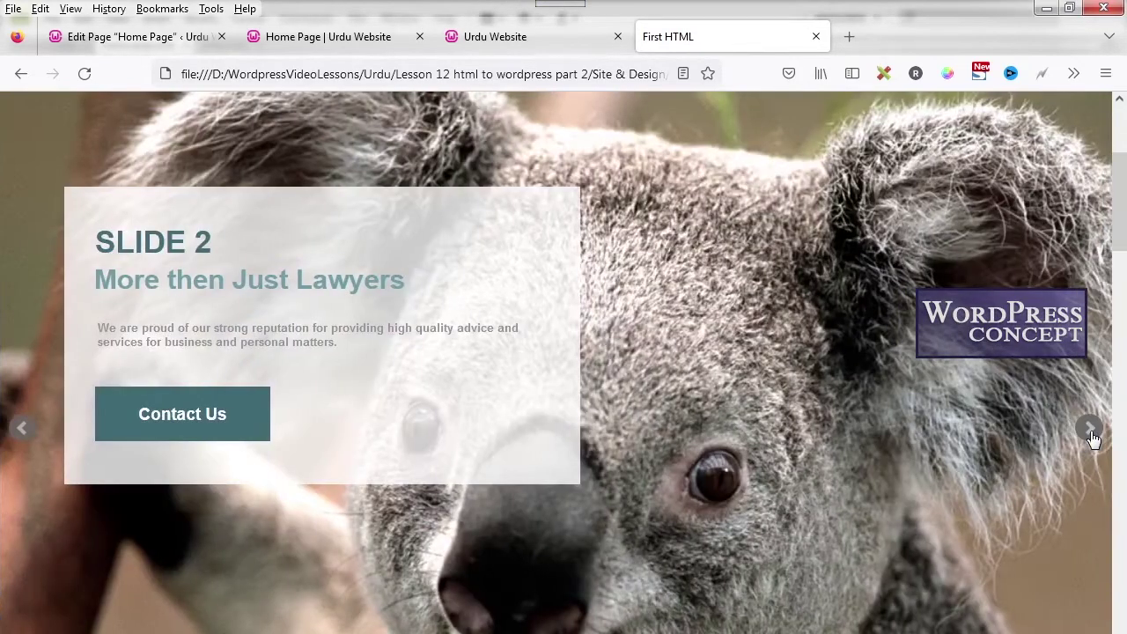
left_click(1090, 432)
left_click(1090, 433)
left_click(1090, 433)
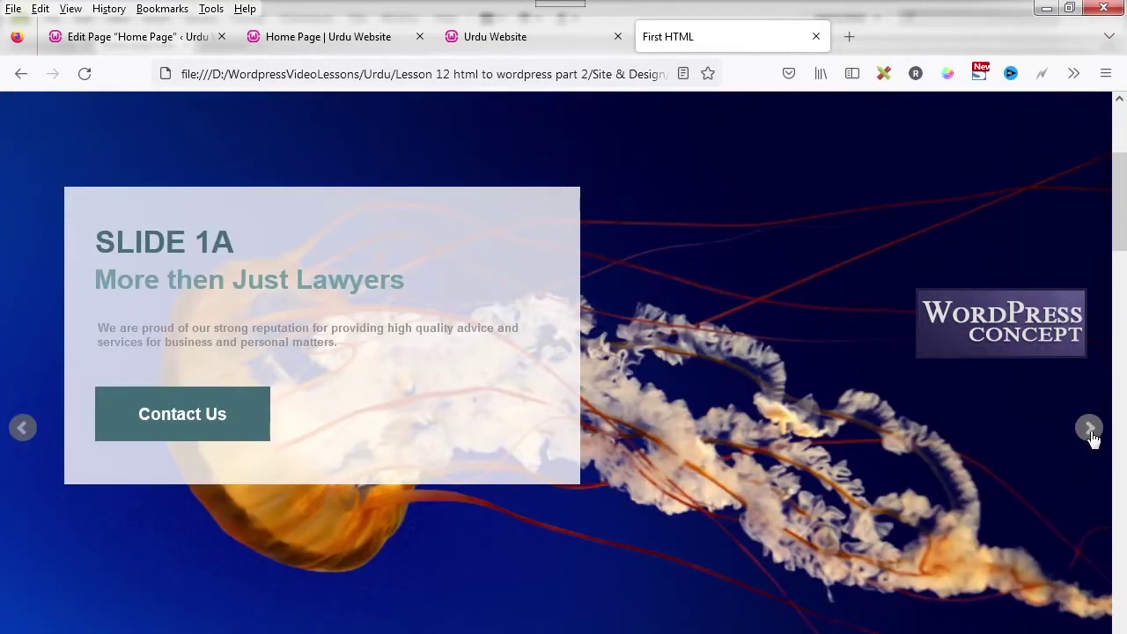
left_click(1090, 432)
left_click(18, 436)
left_click(20, 435)
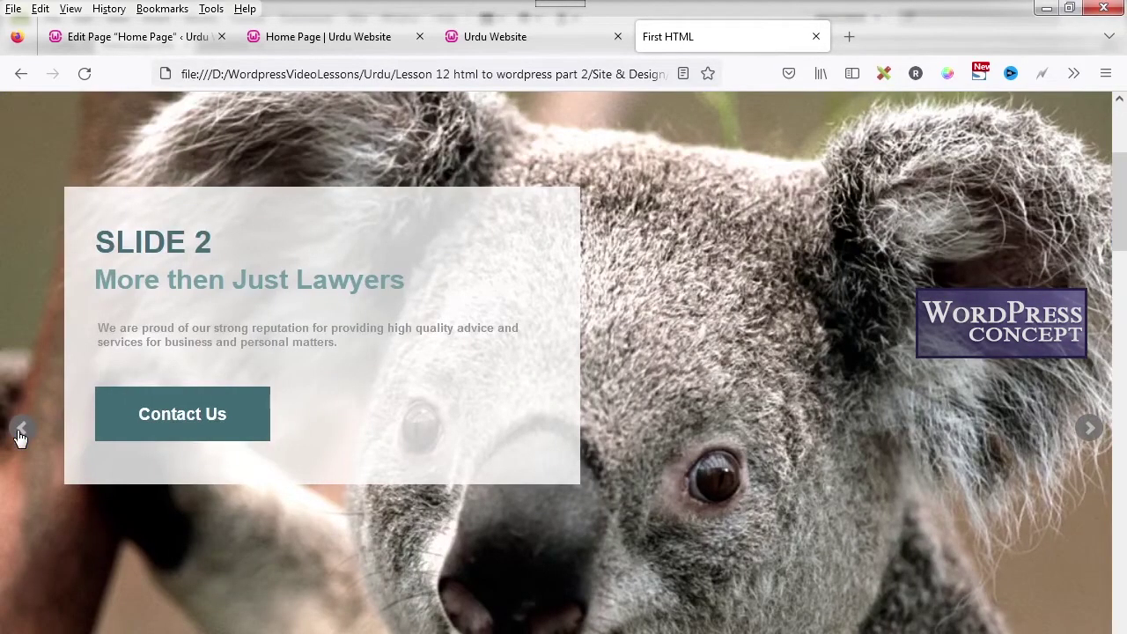
- Compare the header and banner of the static First HTML page with those of the WordPress Home Page
key("alt+Tab")
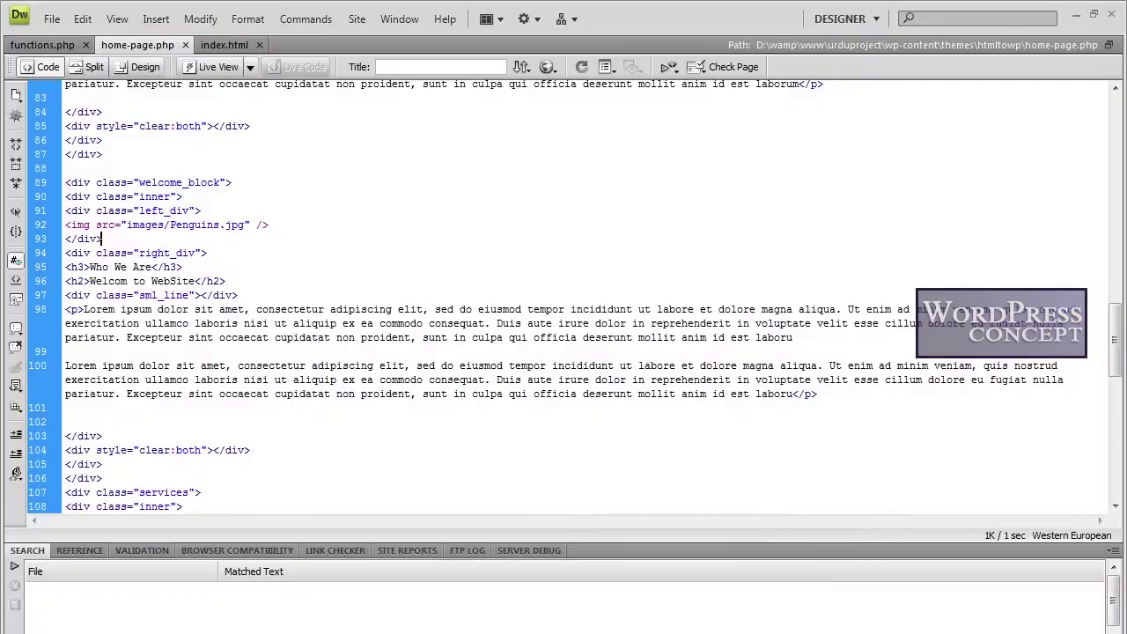
scroll(270, 306, "up", 4)
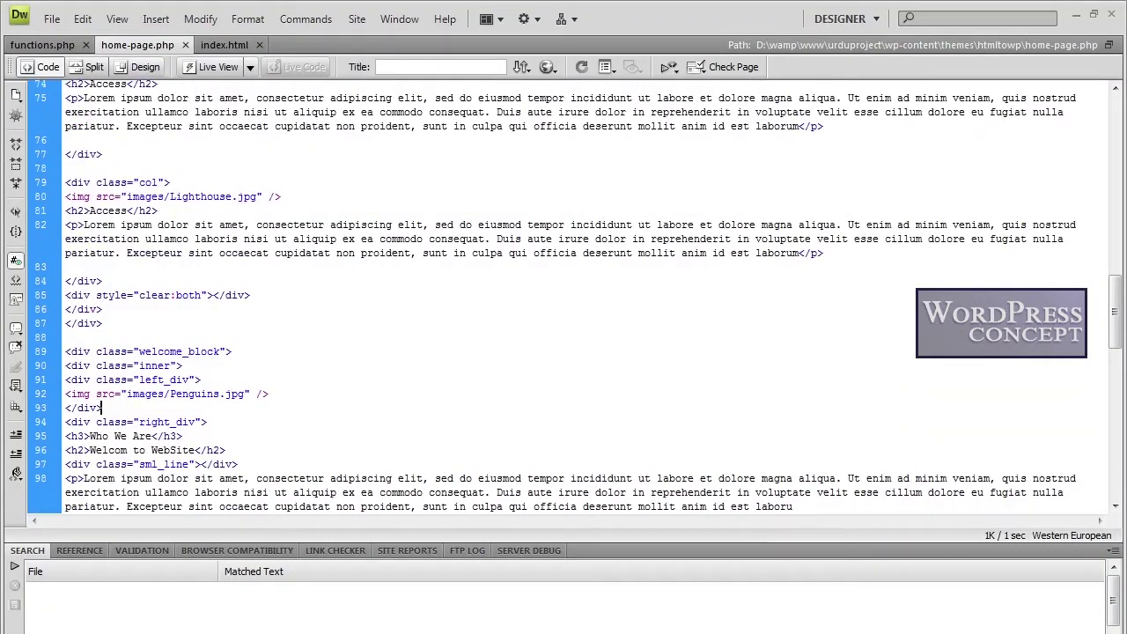
key("alt+Tab")
scroll(351, 365, "up", 2)
scroll(351, 371, "up", 1)
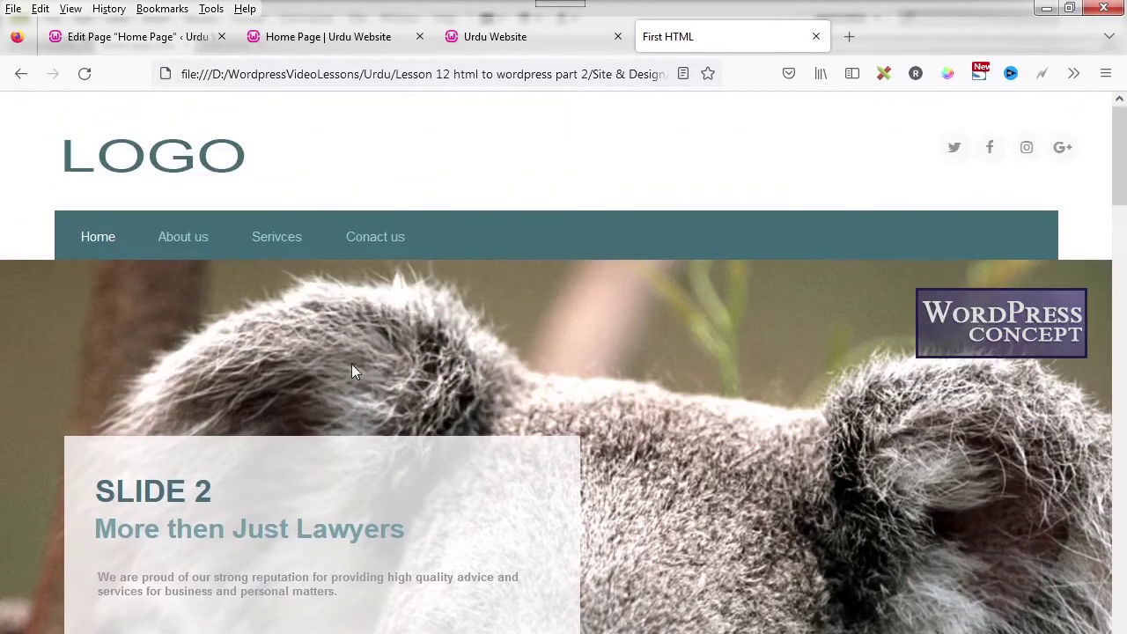
scroll(309, 384, "down", 1)
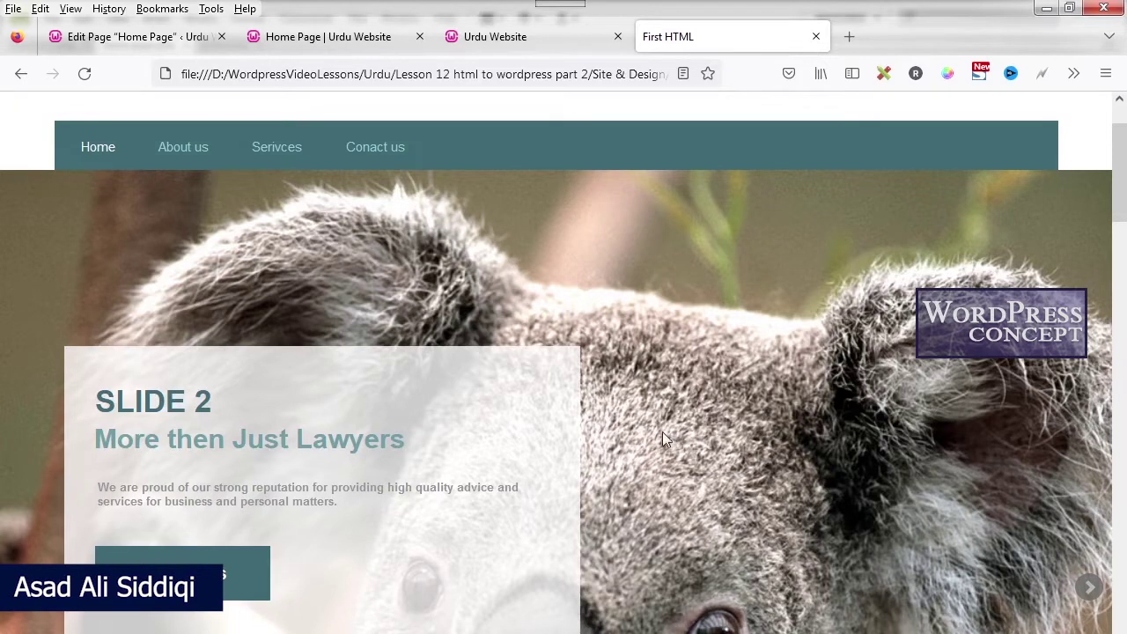
left_click(357, 46)
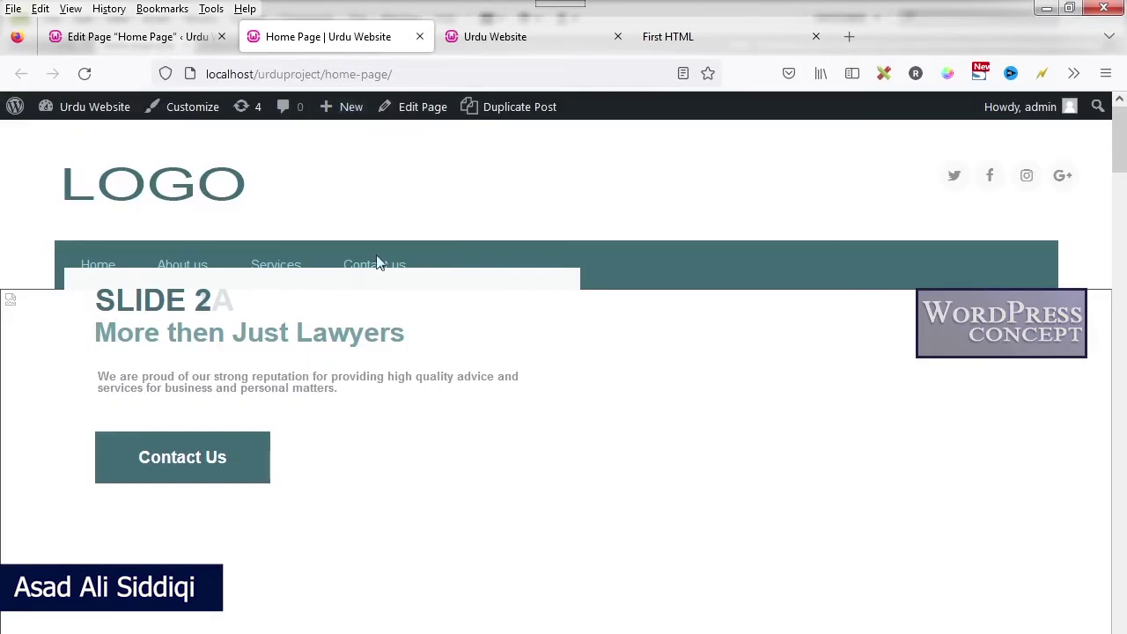
- In home-page.php in Dreamweaver, insert an opening <?php tag before images/Jellyfish.jpg in the first slide's image source
key("alt+Tab")
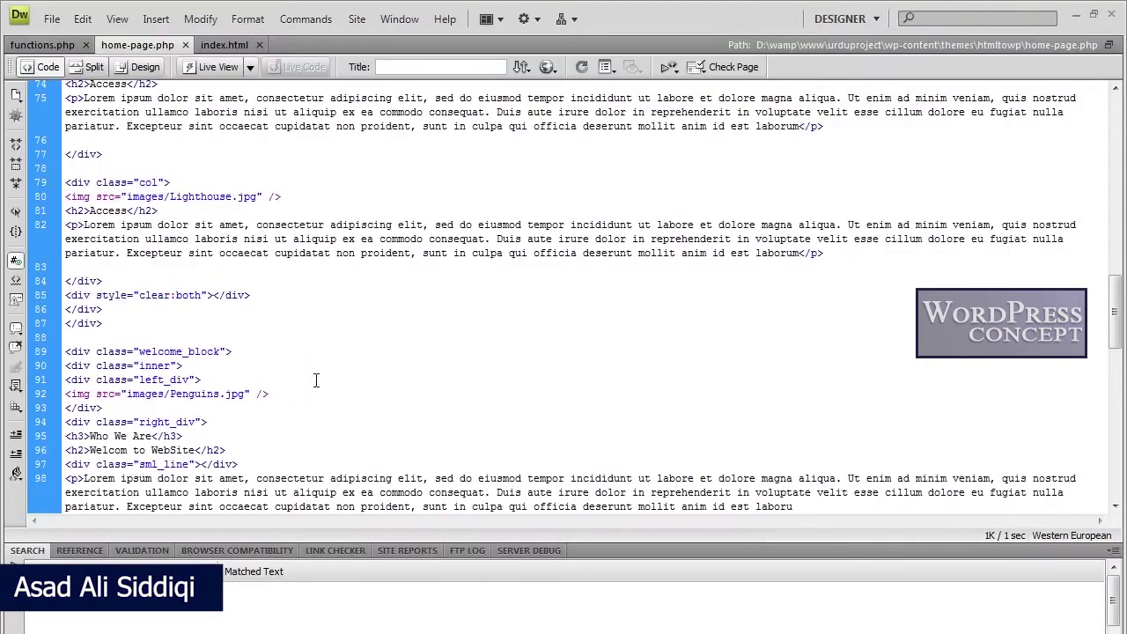
scroll(332, 321, "up", 20)
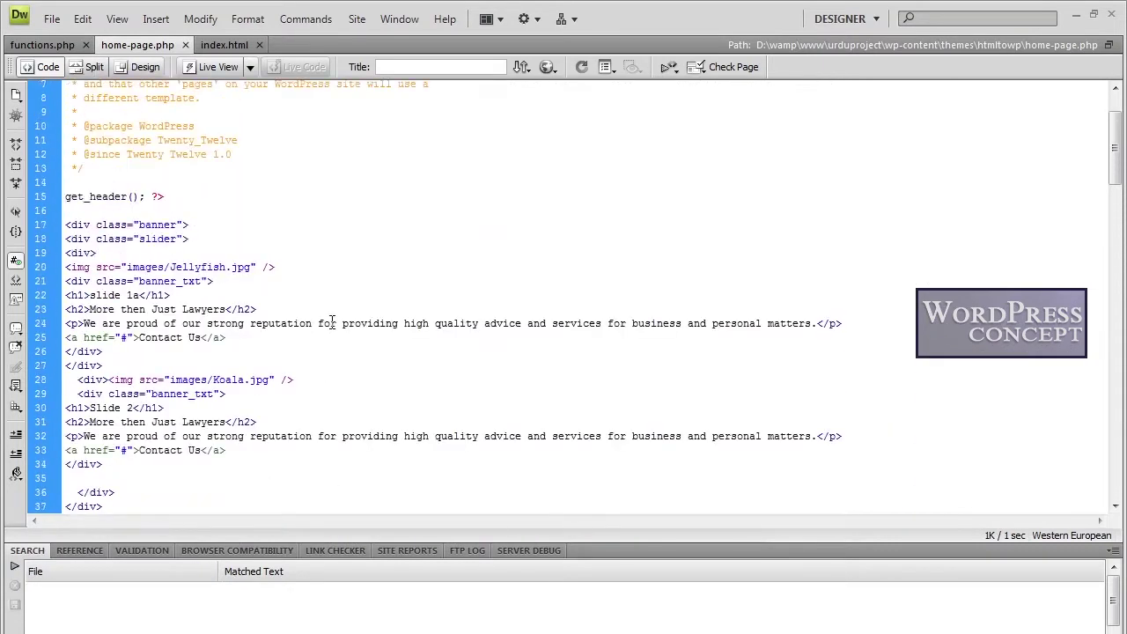
scroll(332, 321, "up", 2)
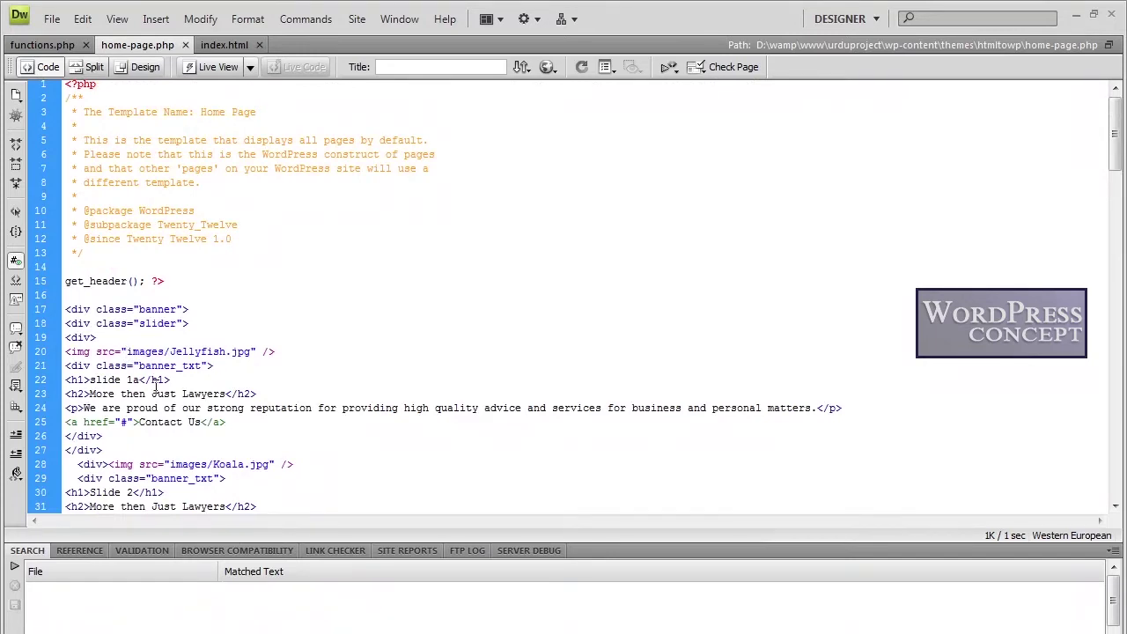
type("<?php")
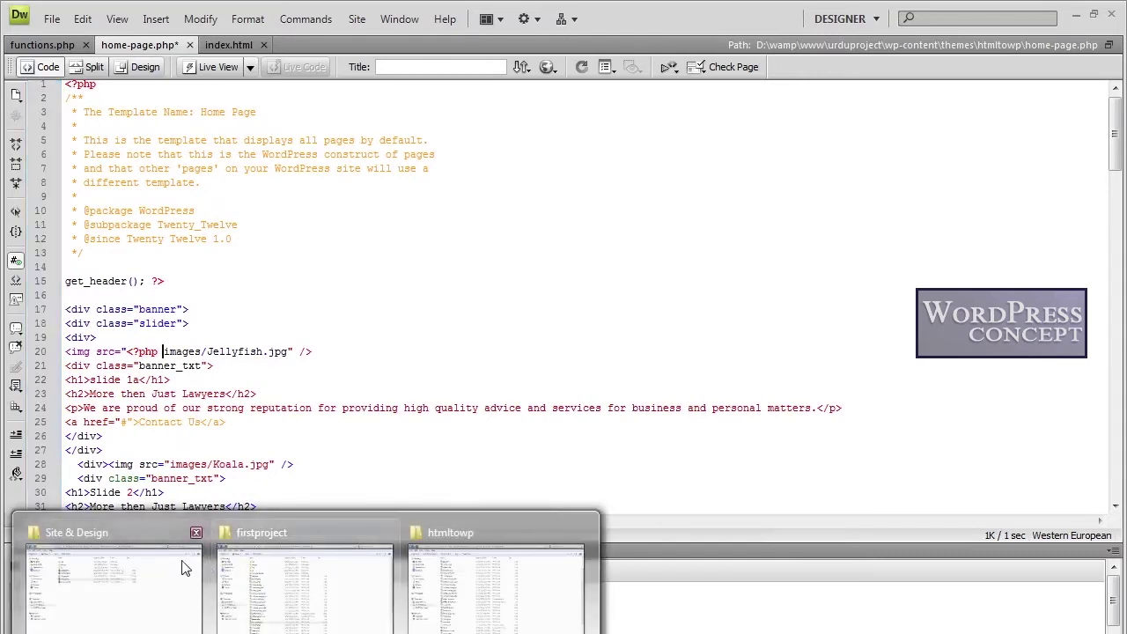
- Open the images folder inside Site & Design in Windows Explorer and look over the static site's image files
left_click(185, 568)
left_click(264, 155)
double_click(243, 160)
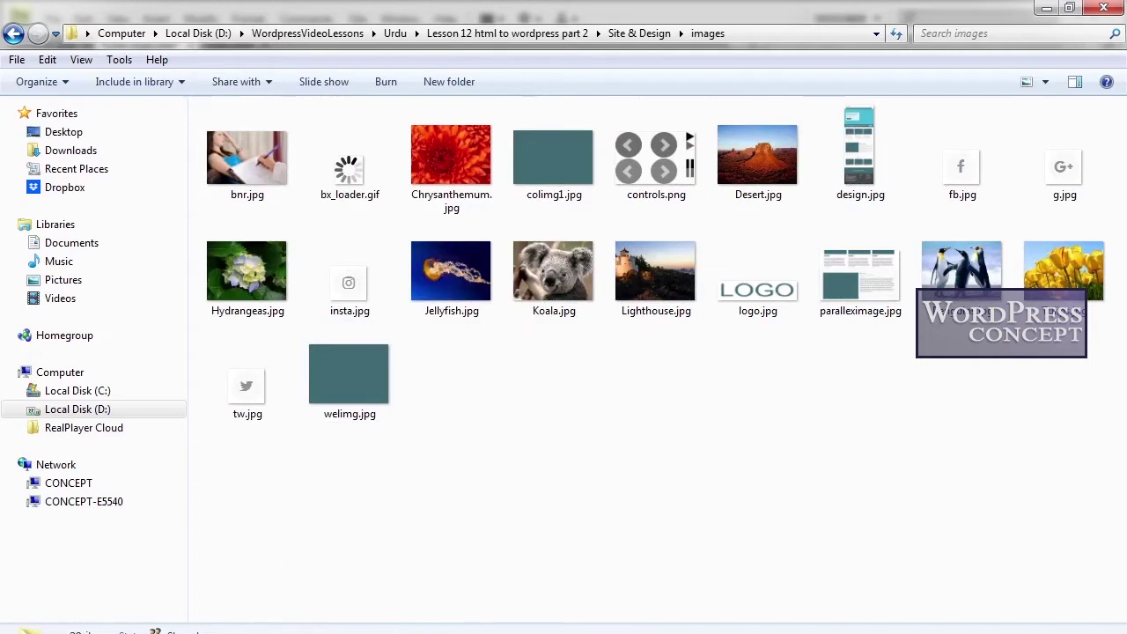
left_click(249, 274)
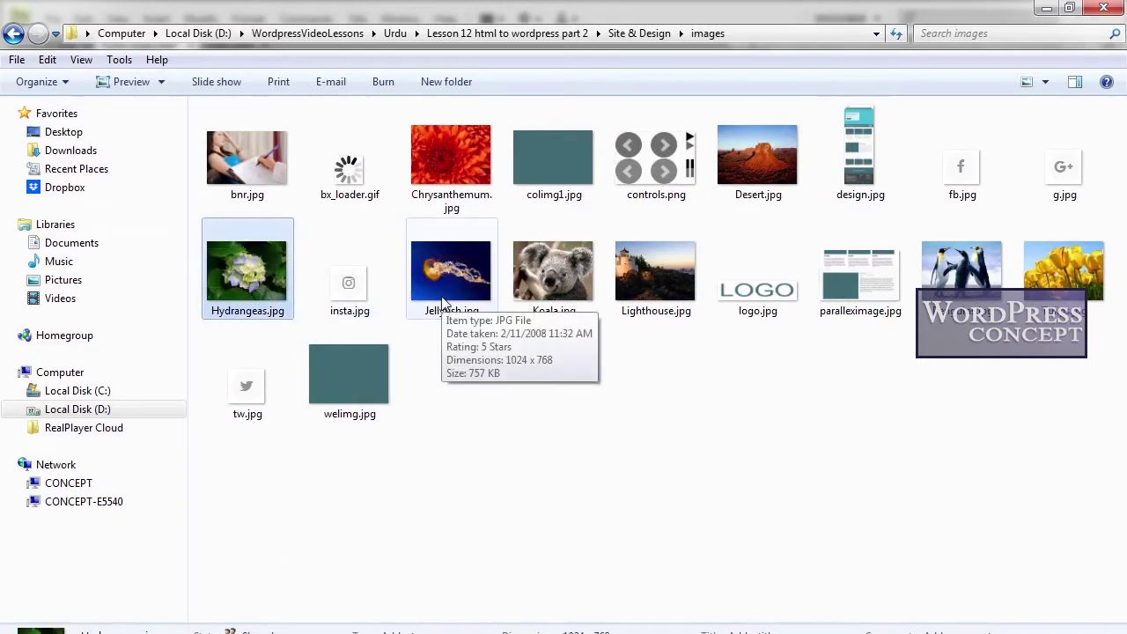
- Return to the static First HTML page in Firefox and advance its banner to the next slide
key("alt+Tab")
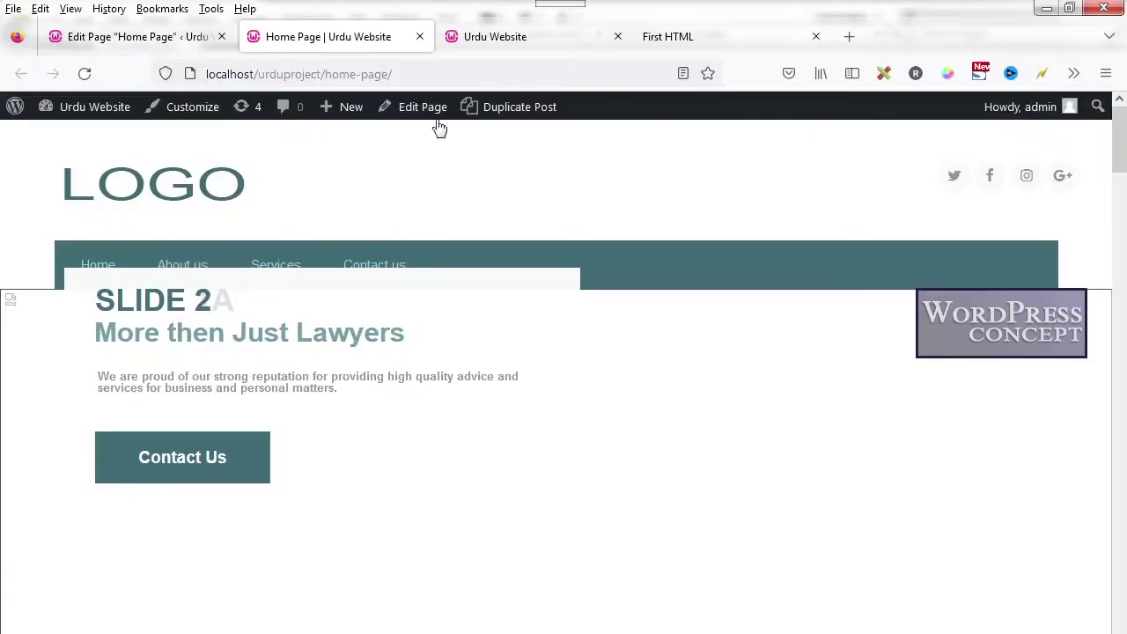
left_click(679, 37)
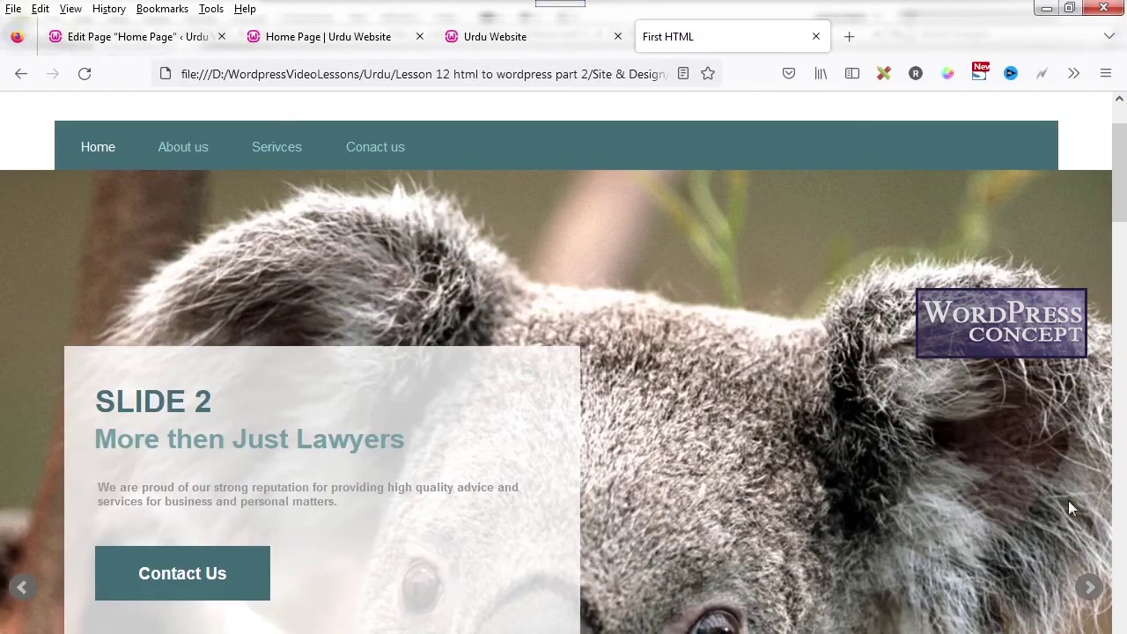
left_click(1090, 587)
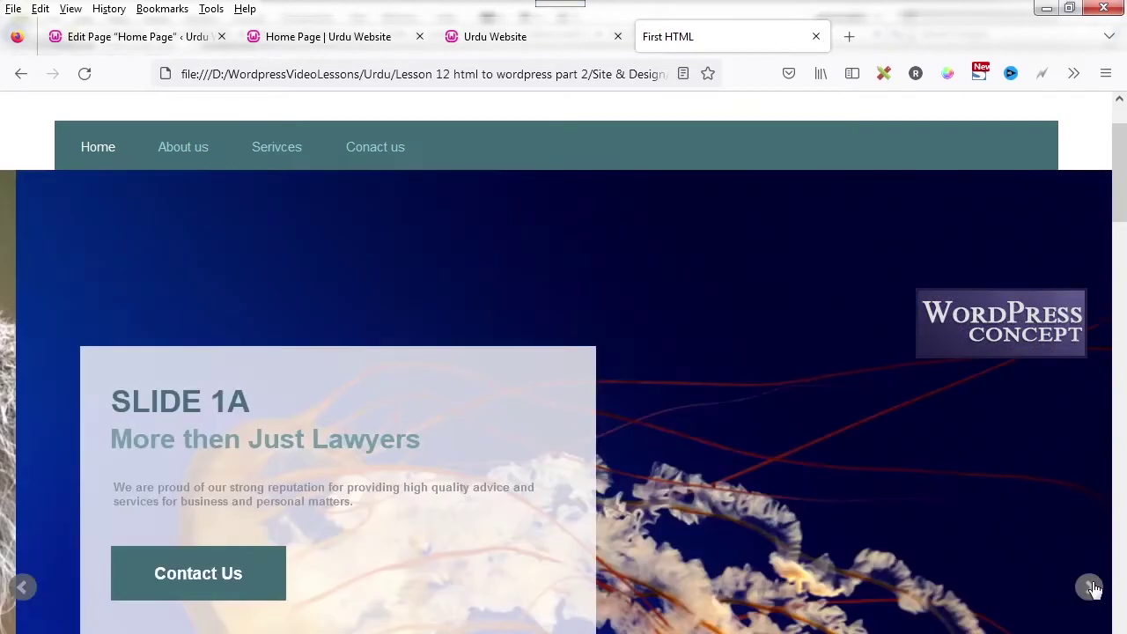
- Cycle through the static First HTML page's banner slides to identify which images the slider uses
left_click(1090, 587)
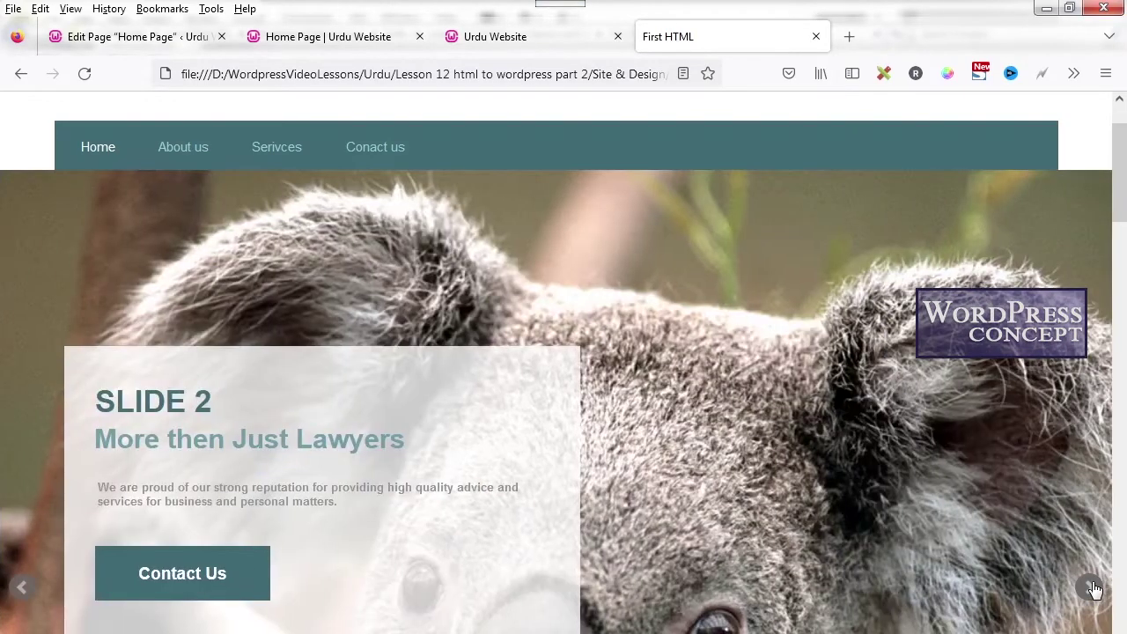
left_click(1092, 588)
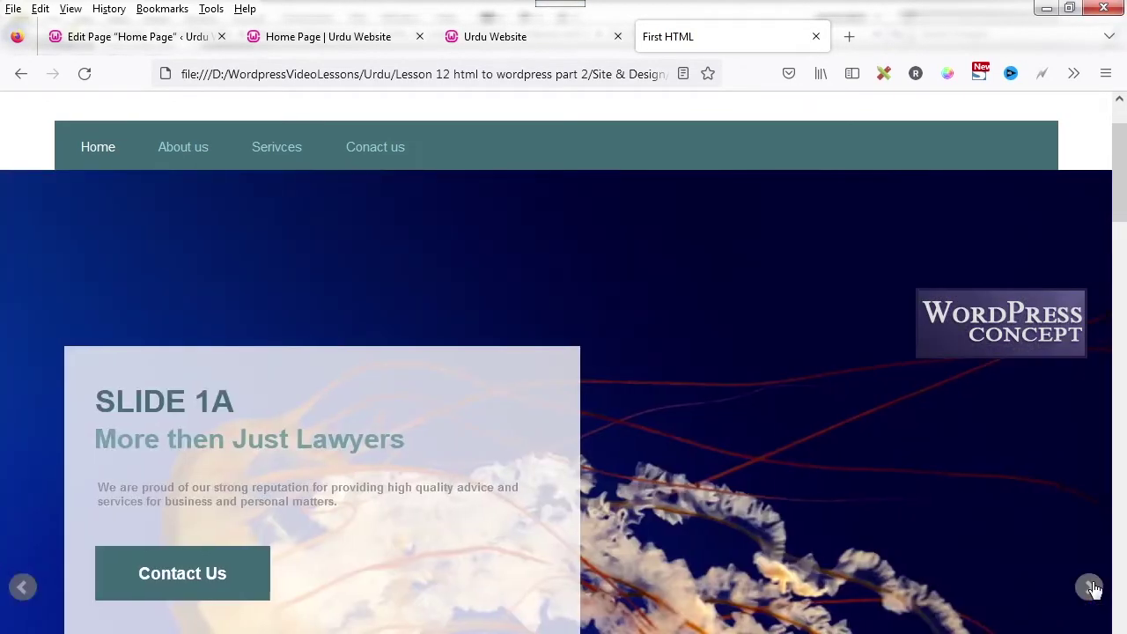
left_click(1092, 588)
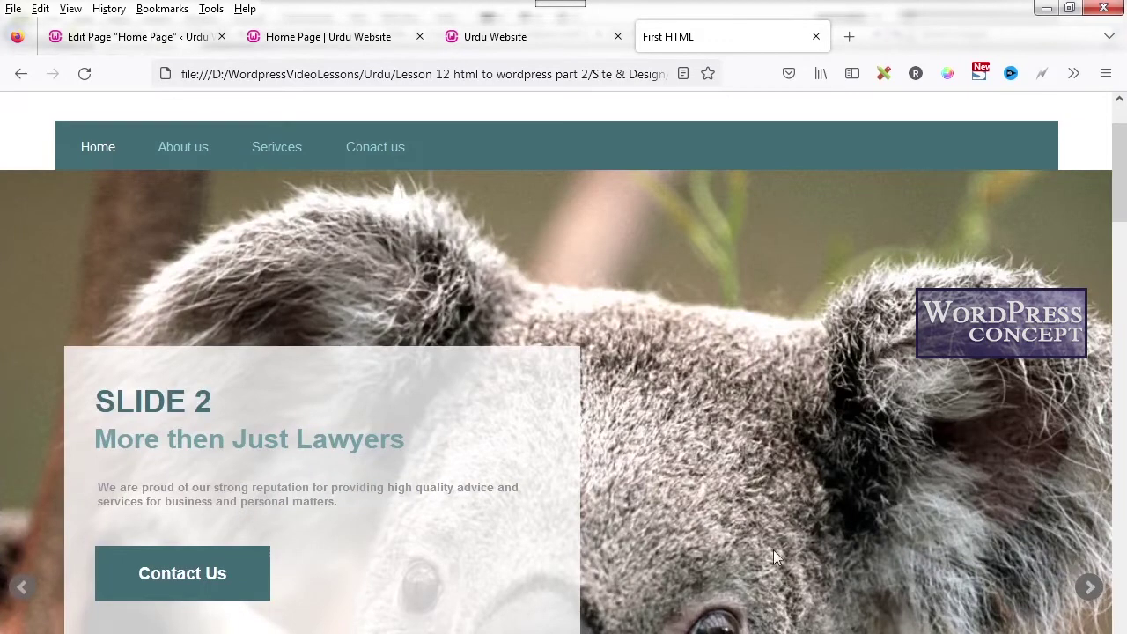
scroll(773, 550, "down", 2)
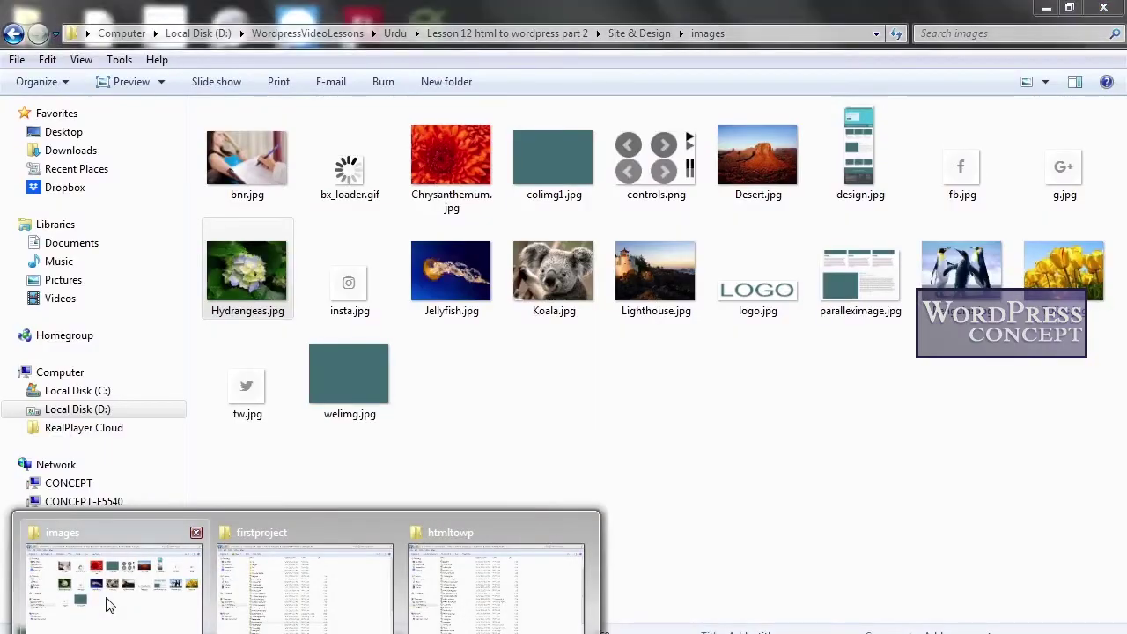
- Copy Jellyfish.jpg and Koala.jpg from the Site & Design images folder into the htmltowp theme's images folder
left_click(106, 604)
left_click(552, 302)
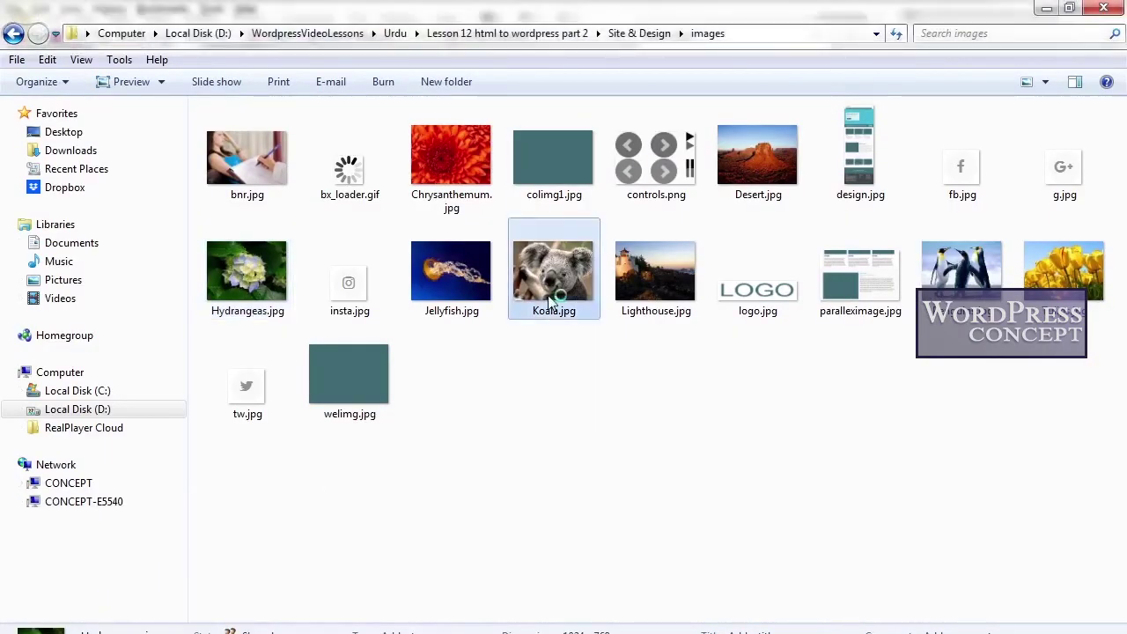
left_click(451, 280, "ctrl")
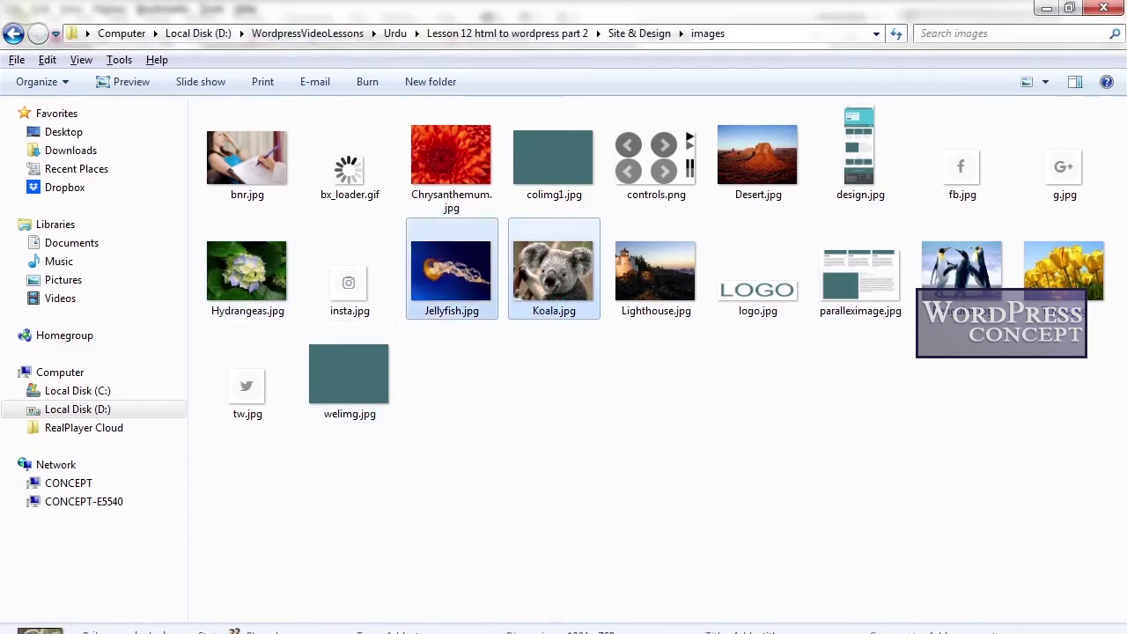
mouse_move(105, 630)
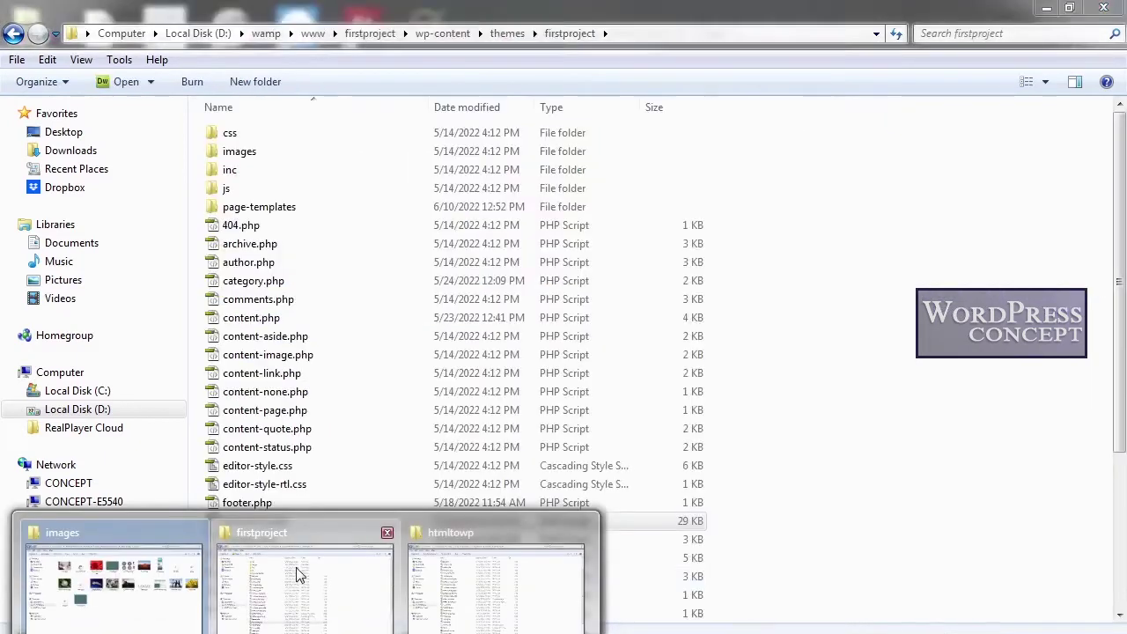
left_click(297, 574)
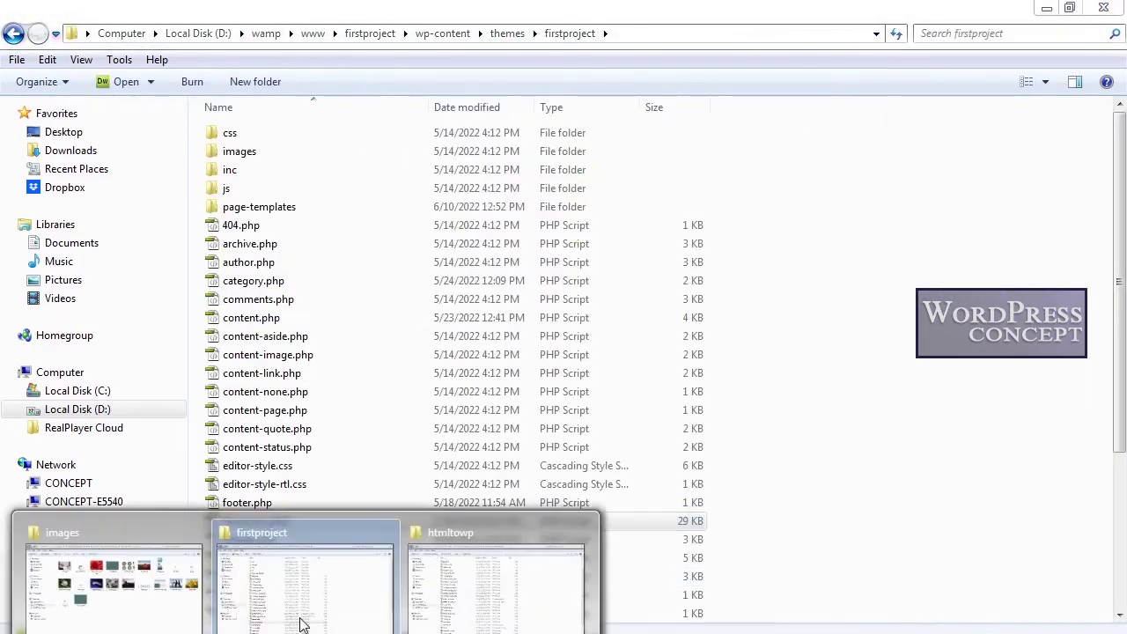
left_click(475, 581)
scroll(343, 350, "up", 2)
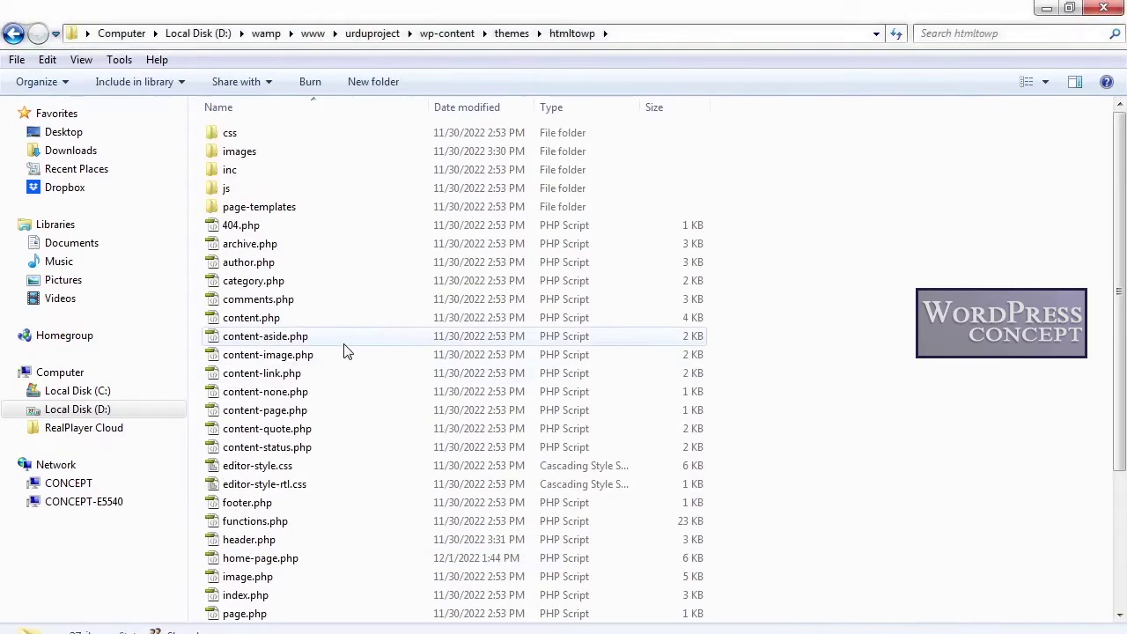
left_click(317, 157)
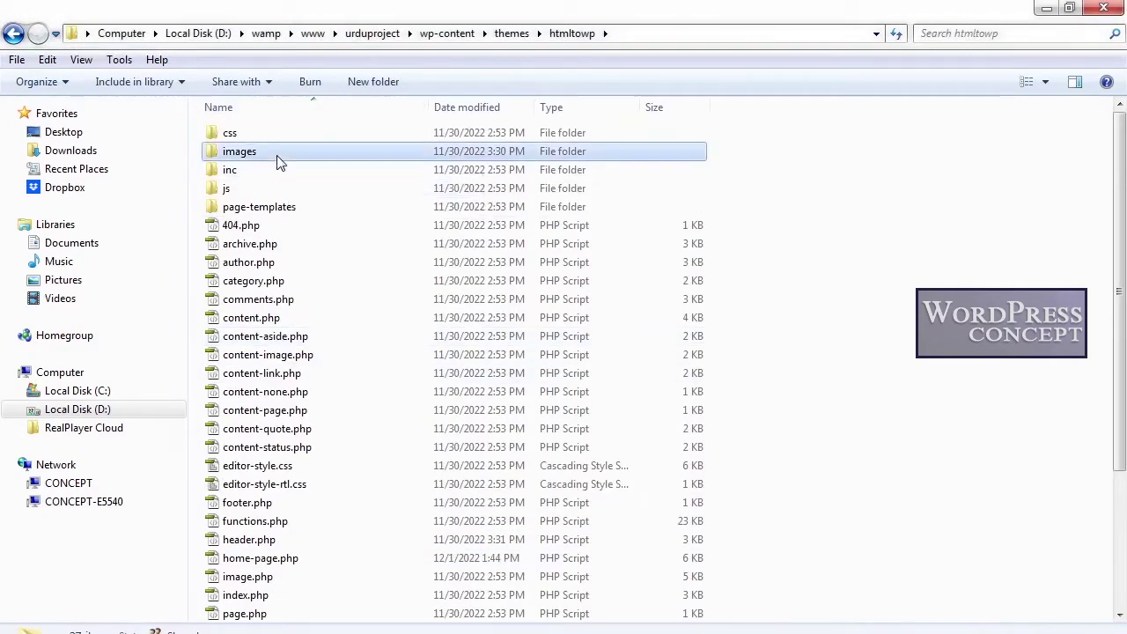
double_click(278, 162)
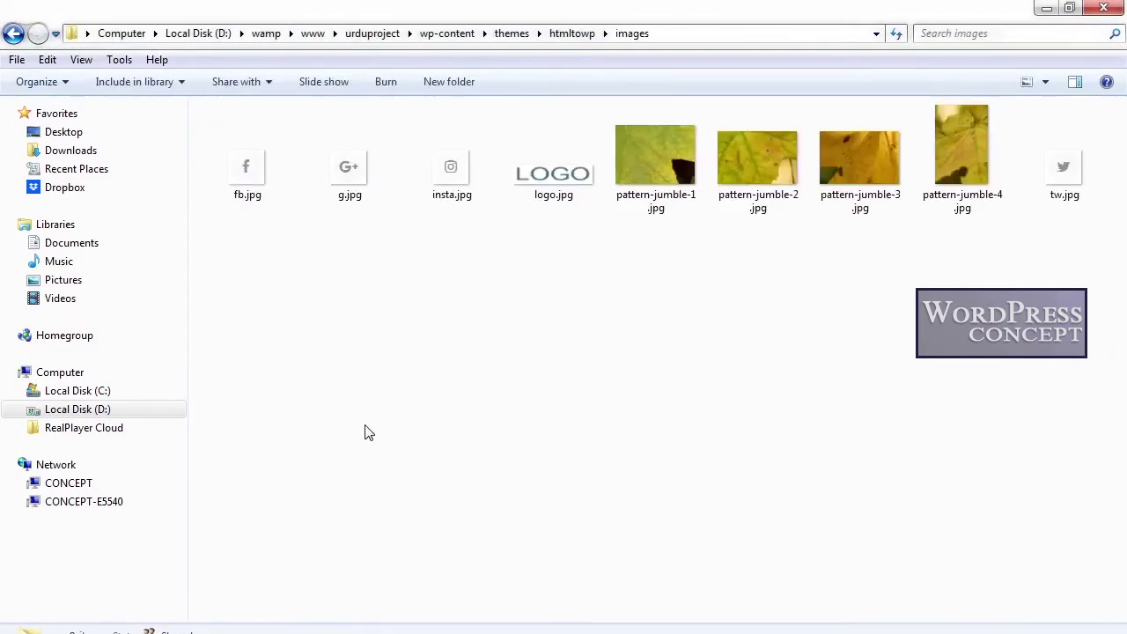
key("ctrl+v")
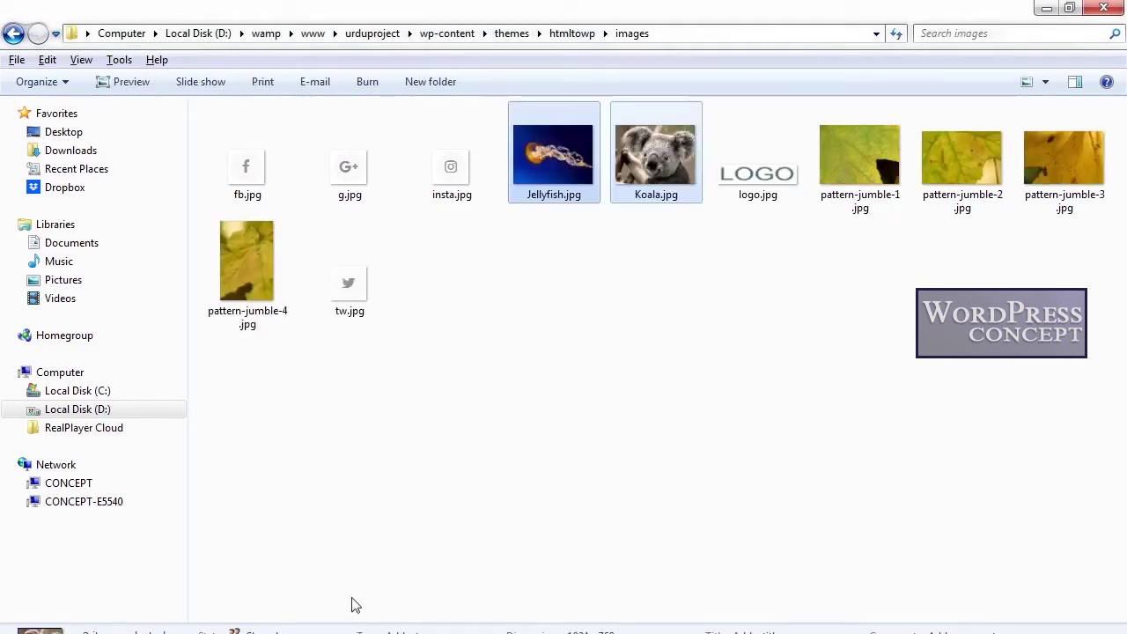
- Open header.php from the htmltowp theme folder in Dreamweaver alongside home-page.php
left_click(200, 567)
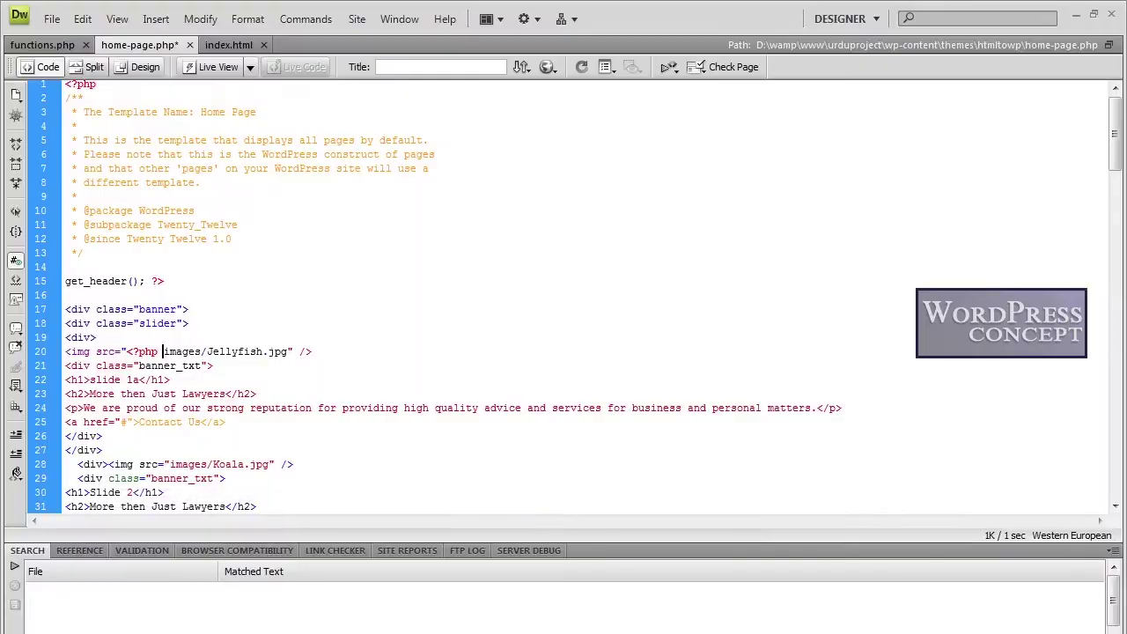
mouse_move(245, 578)
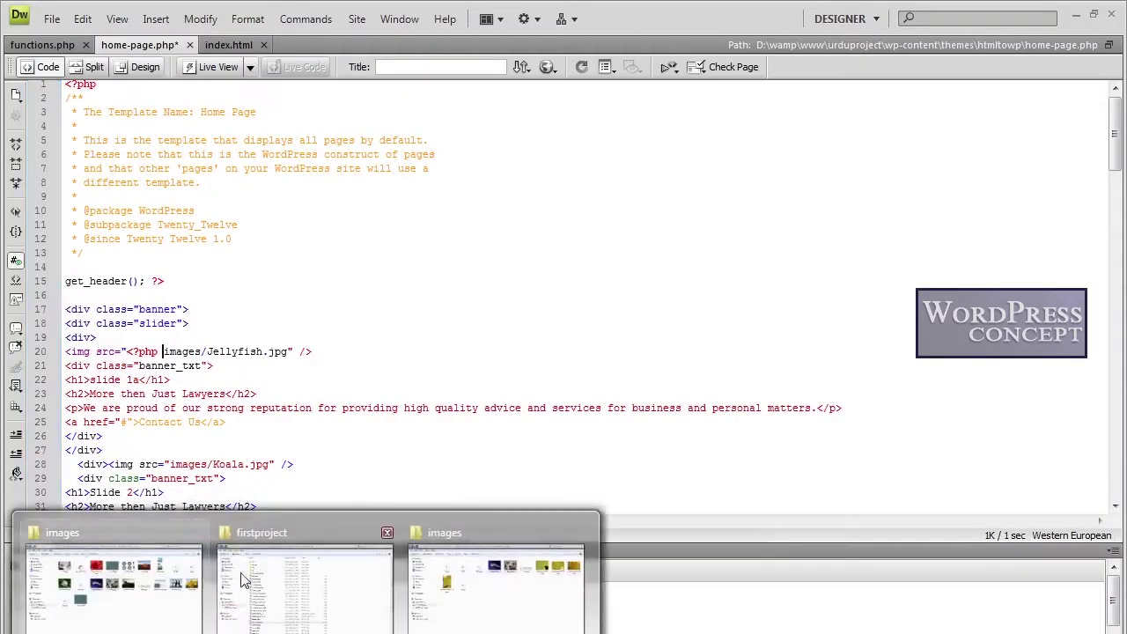
left_click(441, 581)
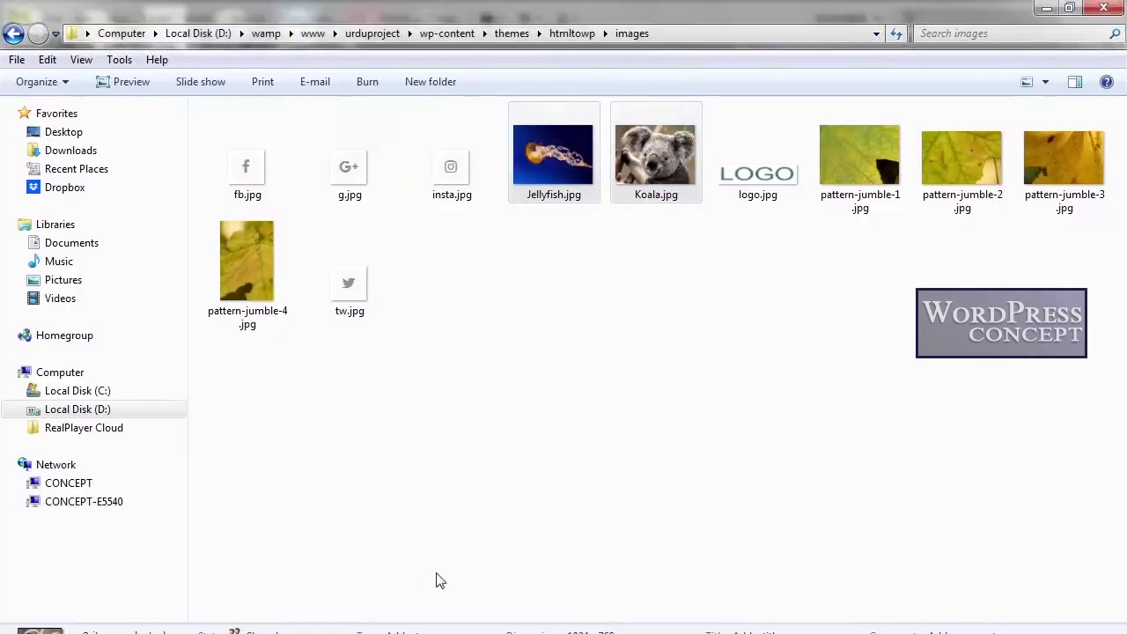
left_click(571, 33)
scroll(256, 414, "down", 1)
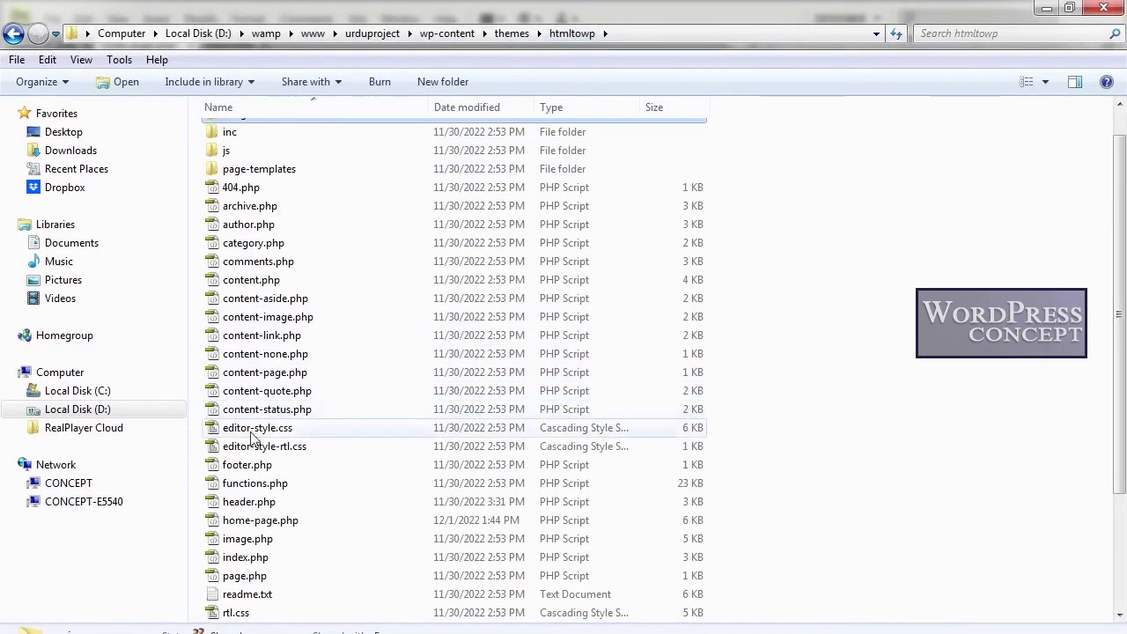
left_click_drag(249, 501, 284, 184)
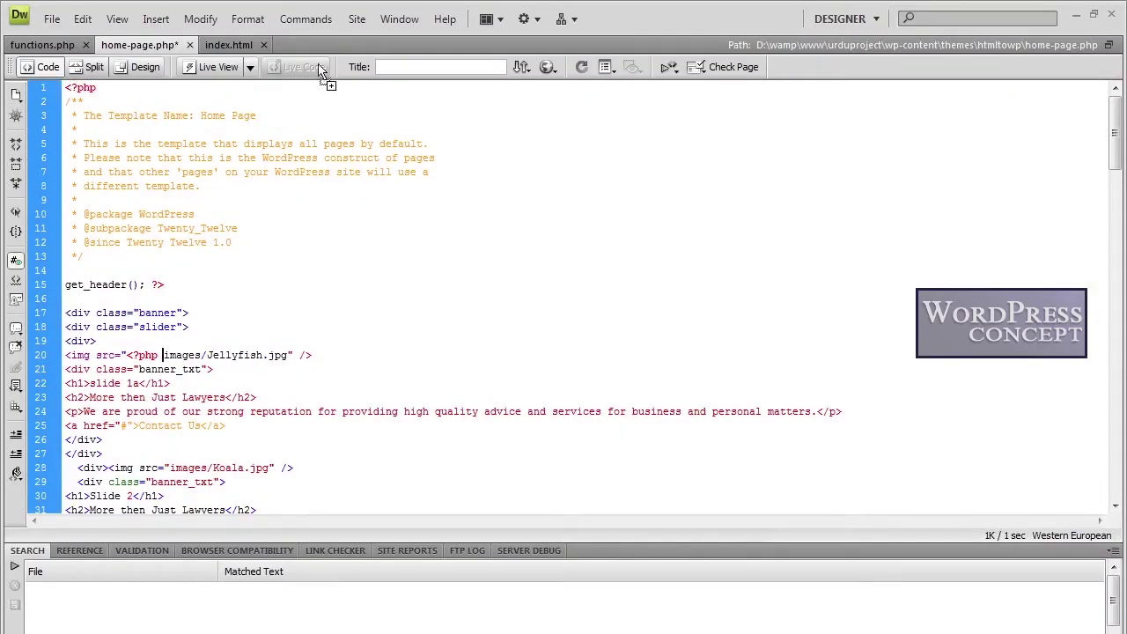
left_click_drag(322, 59, 326, 46)
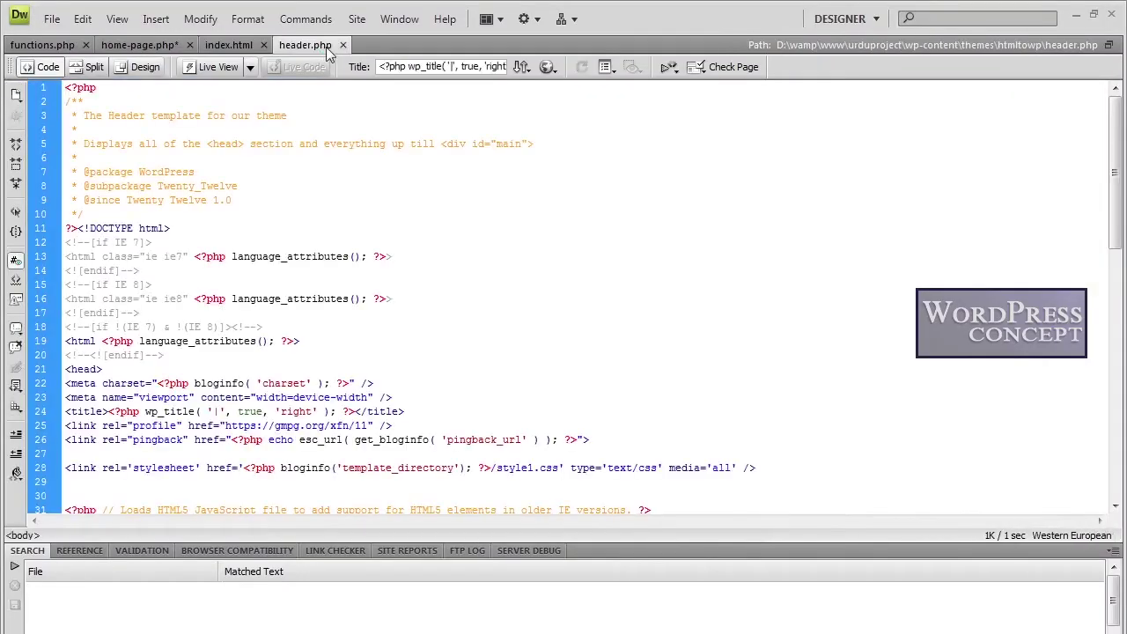
- Copy the <?php bloginfo('template_directory'); ?> snippet from the g.jpg social icon's image source in header.php
scroll(377, 248, "down", 14)
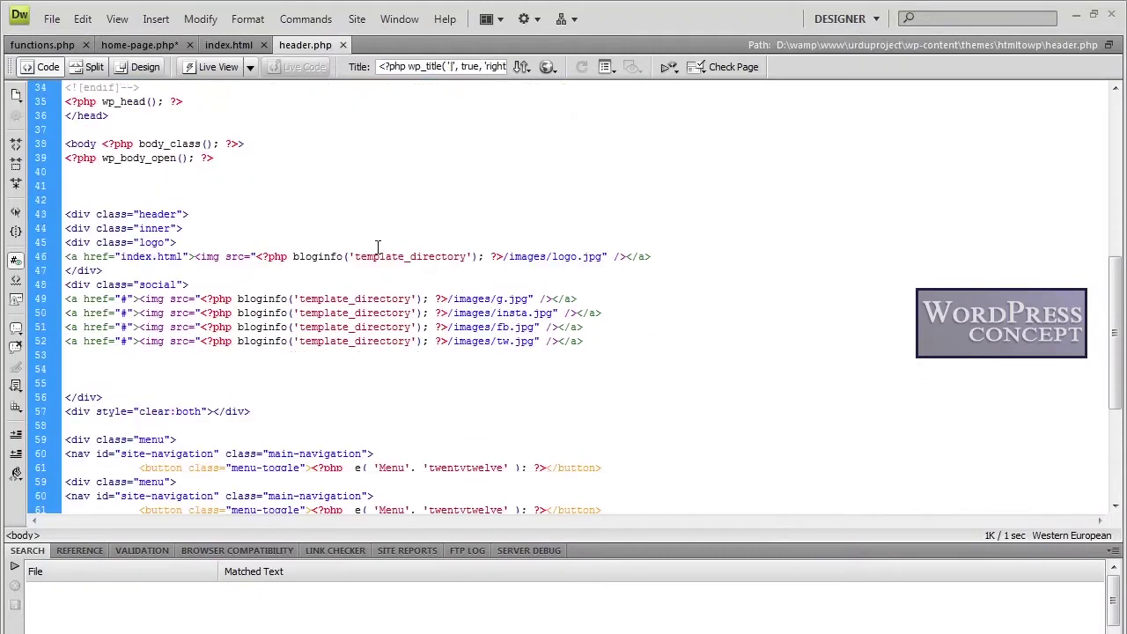
scroll(377, 247, "down", 2)
scroll(376, 244, "up", 2)
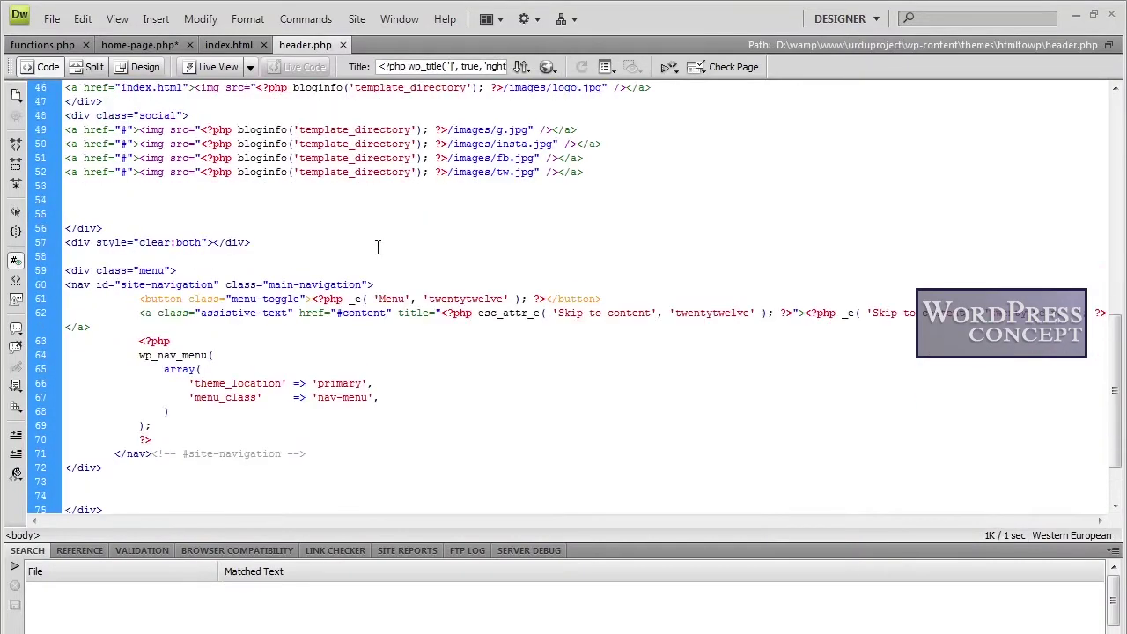
left_click_drag(201, 171, 450, 167)
key("ctrl+c")
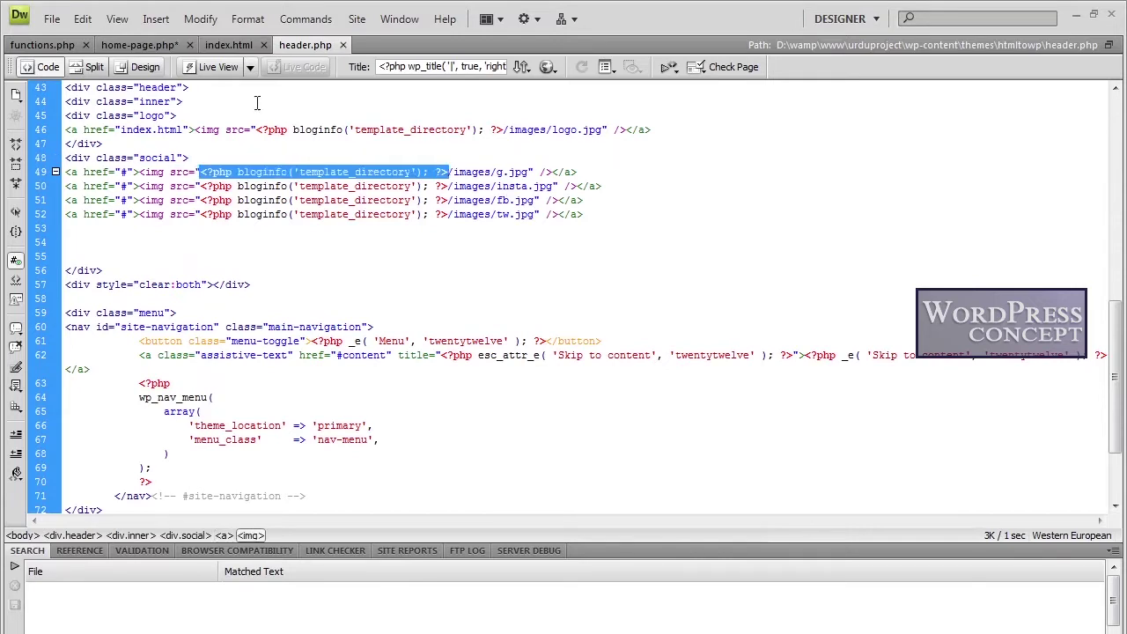
- In home-page.php, make the first slide's image source <?php bloginfo('template_directory'); ?>/images/Jellyfish.jpg, without a duplicate opening PHP tag
left_click(139, 45)
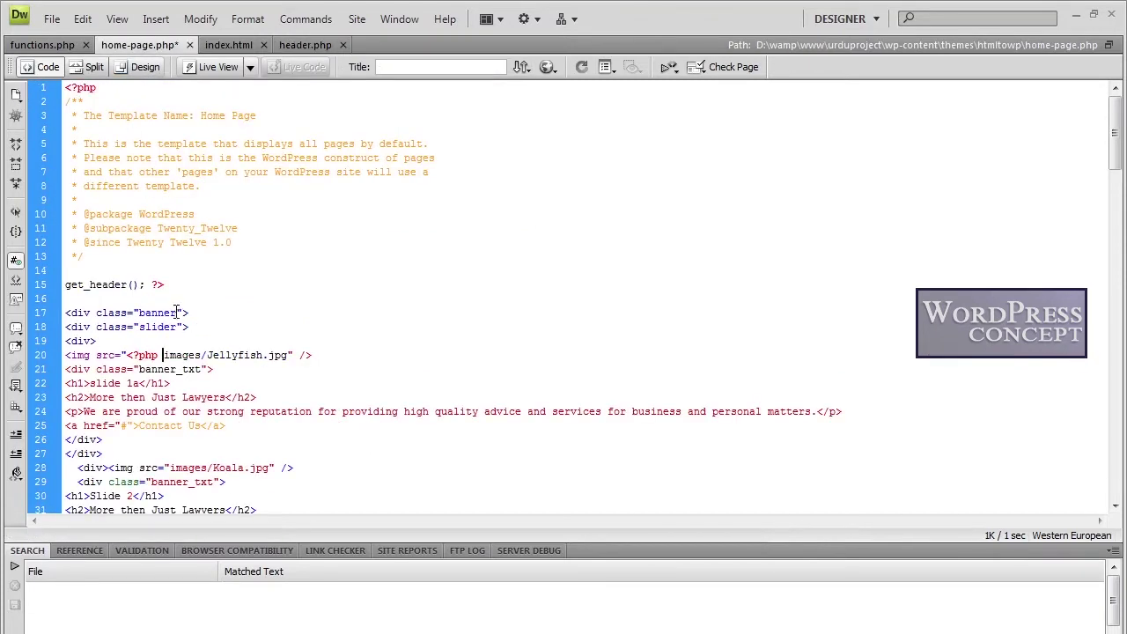
key("ctrl+v")
type("/")
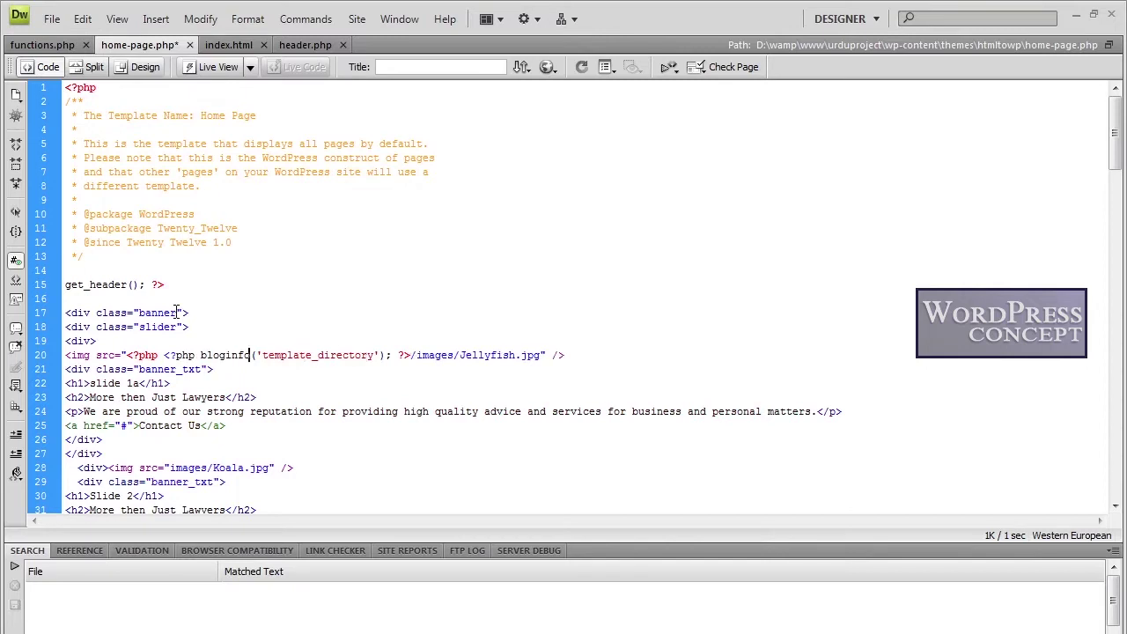
key("BackSpace")
key("BackSpace")
key("BackSpace")
key("BackSpace")
key("BackSpace")
key("BackSpace")
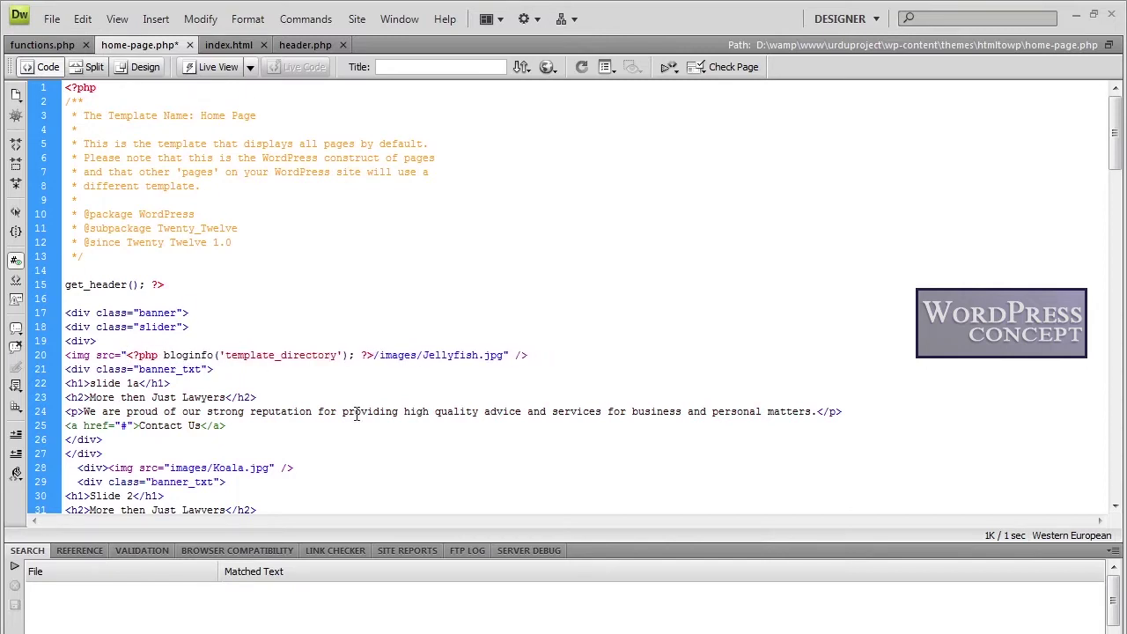
- Review the template_directory, images and Jellyfish parts of the first slide's image path
double_click(250, 355)
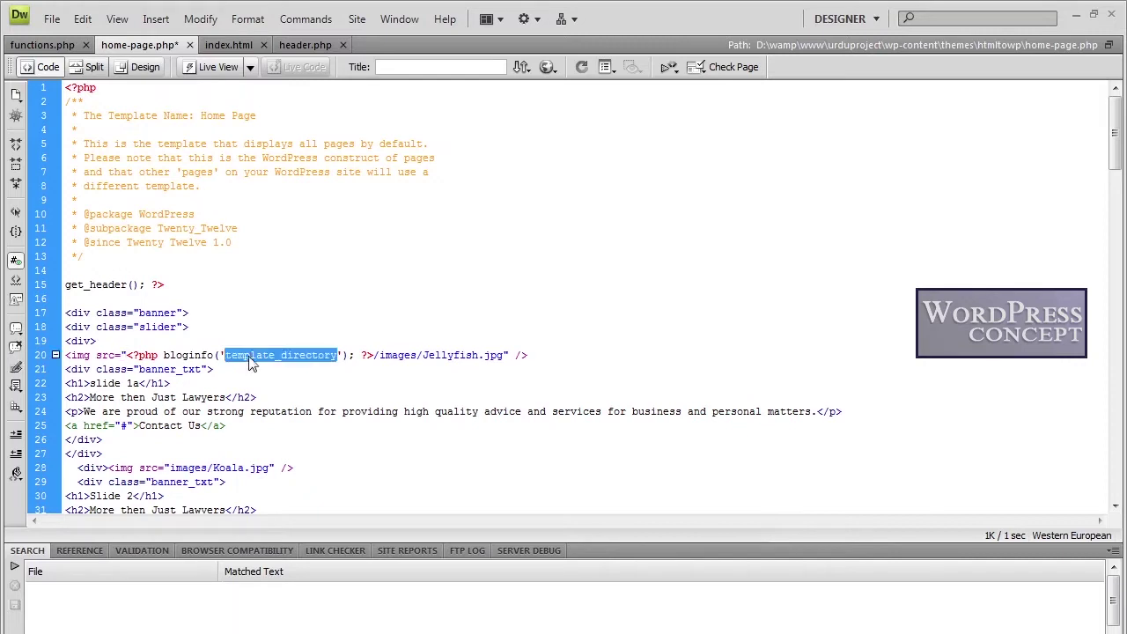
double_click(400, 355)
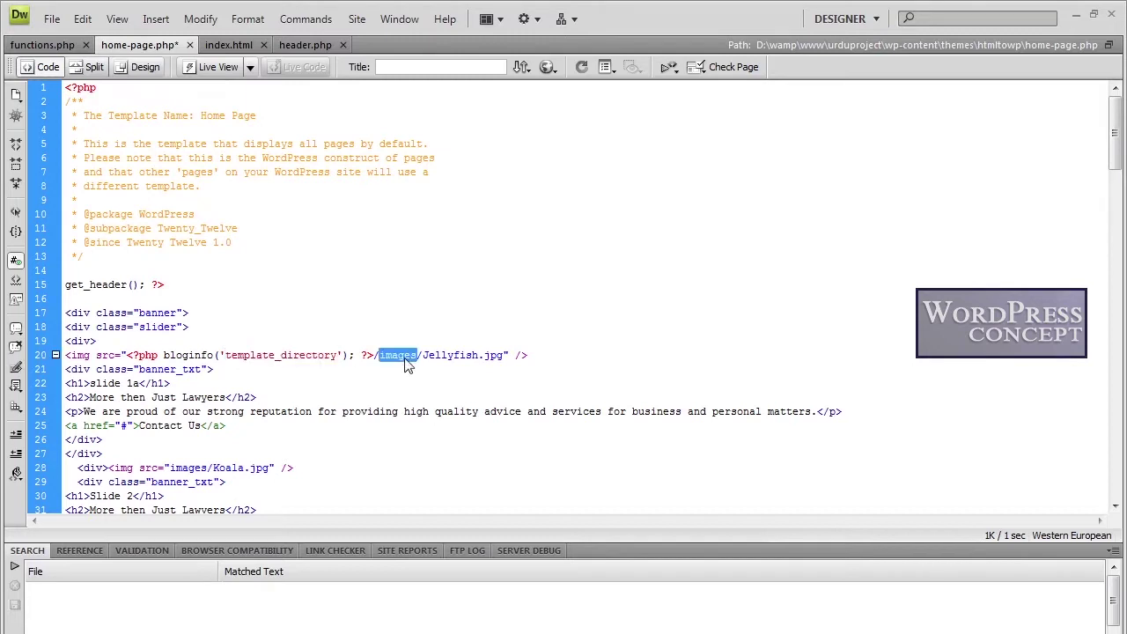
double_click(471, 355)
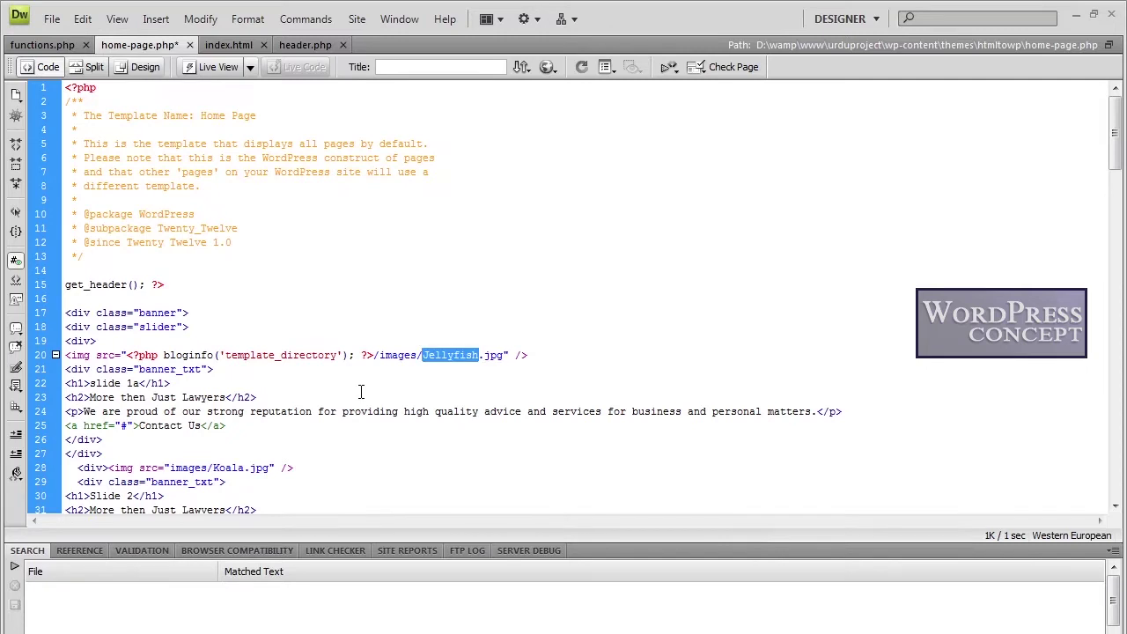
- Insert <?php bloginfo('template_directory'); ?>/ before images/Koala.jpg in the second slide's image source and save home-page.php
scroll(360, 391, "down", 1)
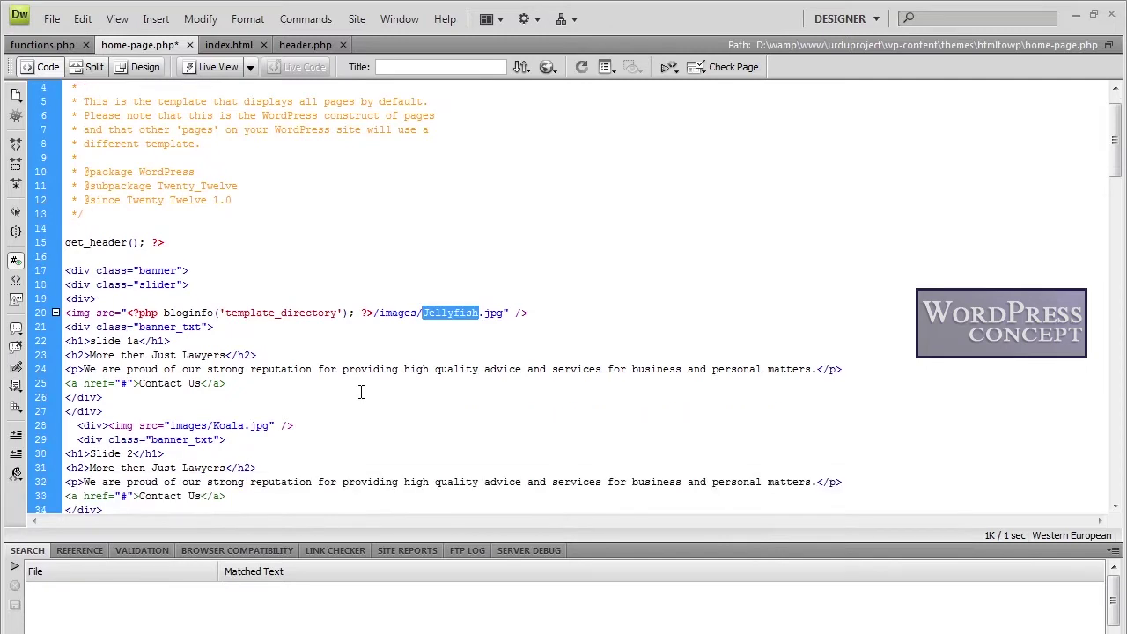
left_click(170, 425)
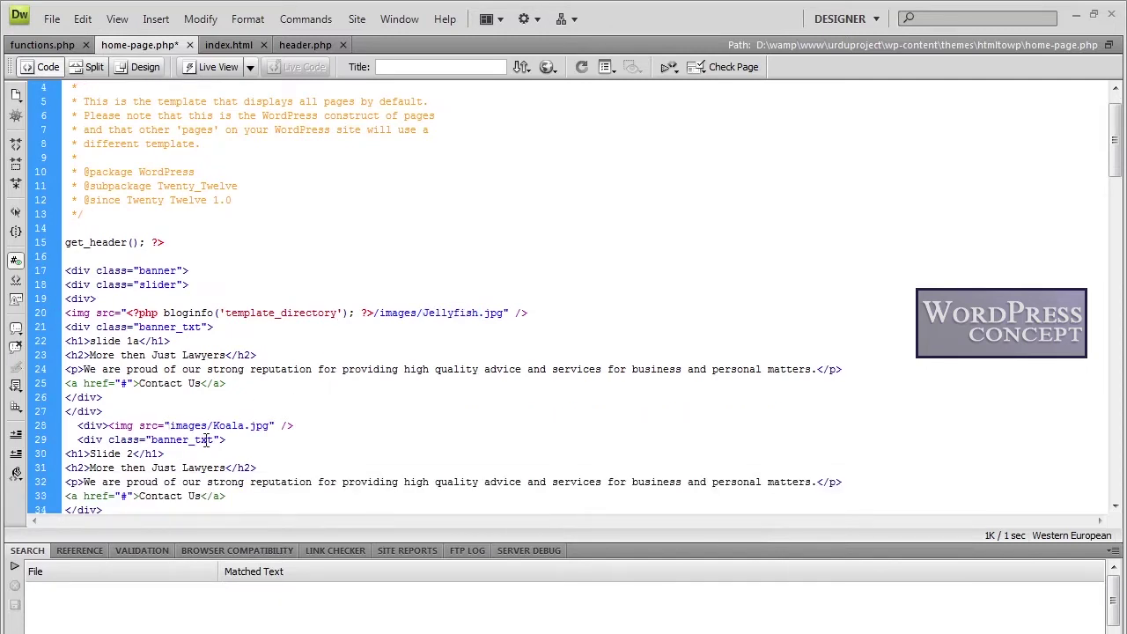
type("<?php bloginfo('template_directory'); ?>/")
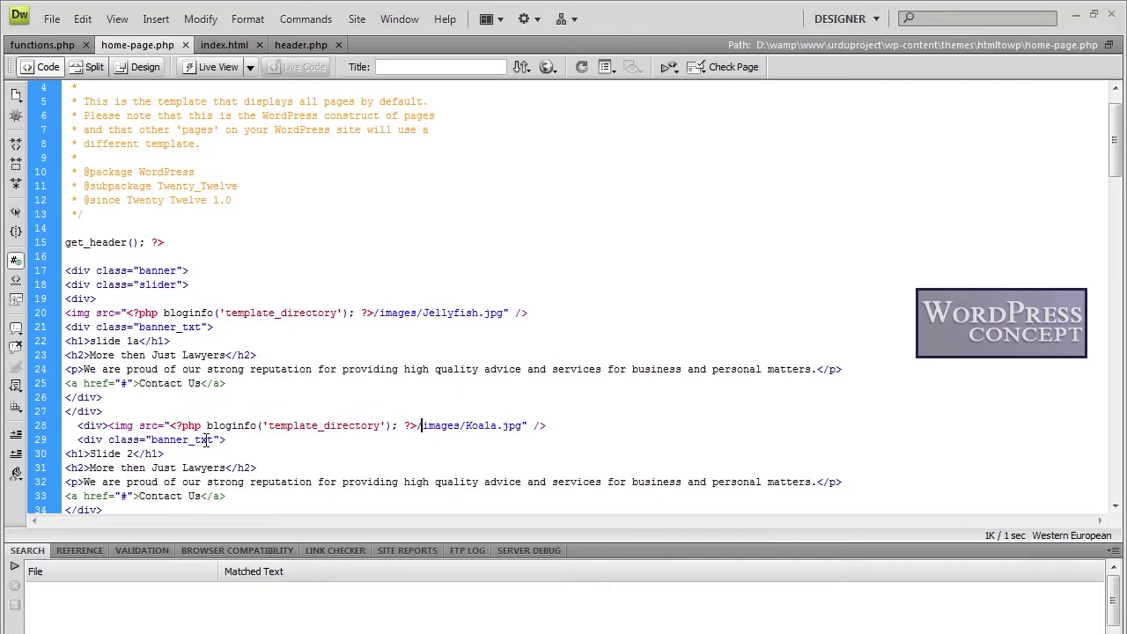
- Switch to Firefox, reload the WordPress Home Page and check the banner slide images and the sections below them
key("alt+Tab")
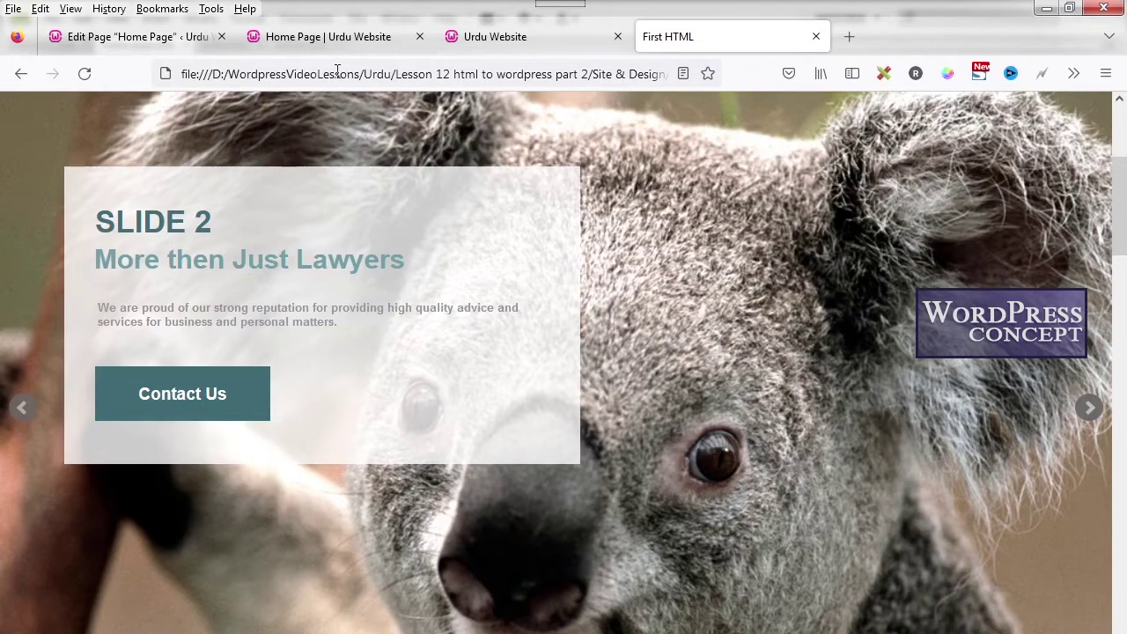
left_click(350, 37)
left_click(84, 74)
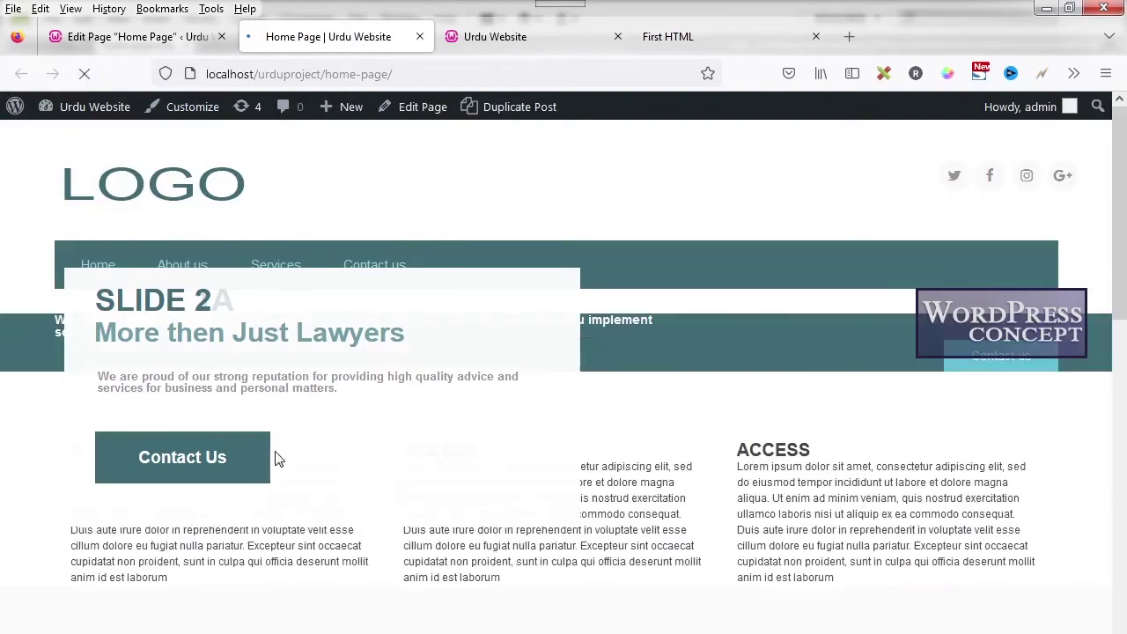
scroll(279, 455, "down", 8)
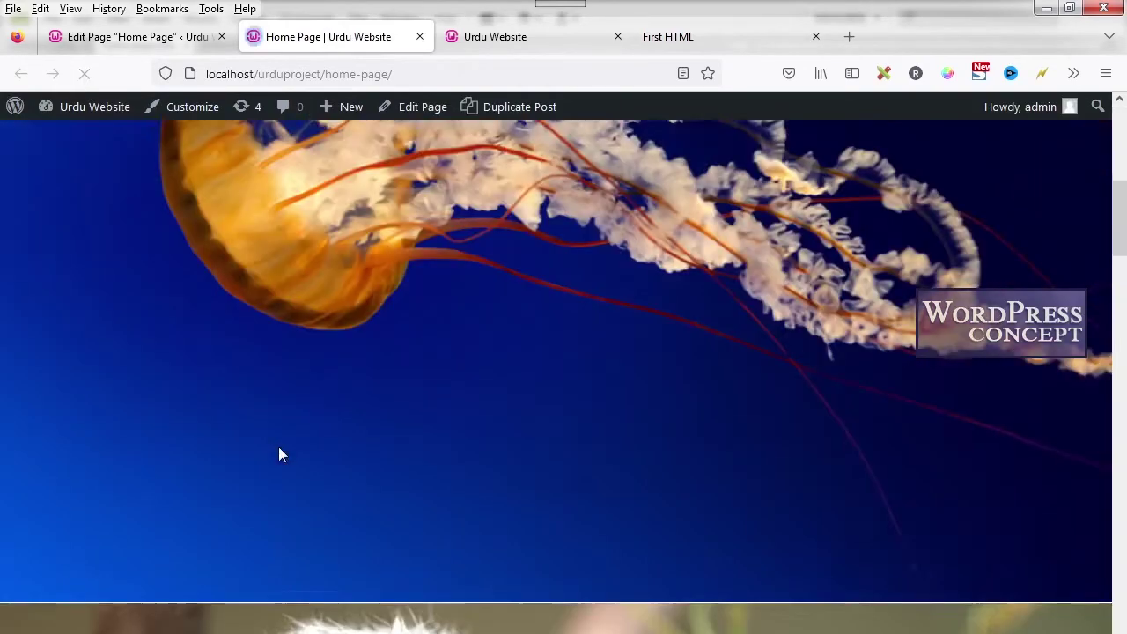
scroll(278, 455, "down", 10)
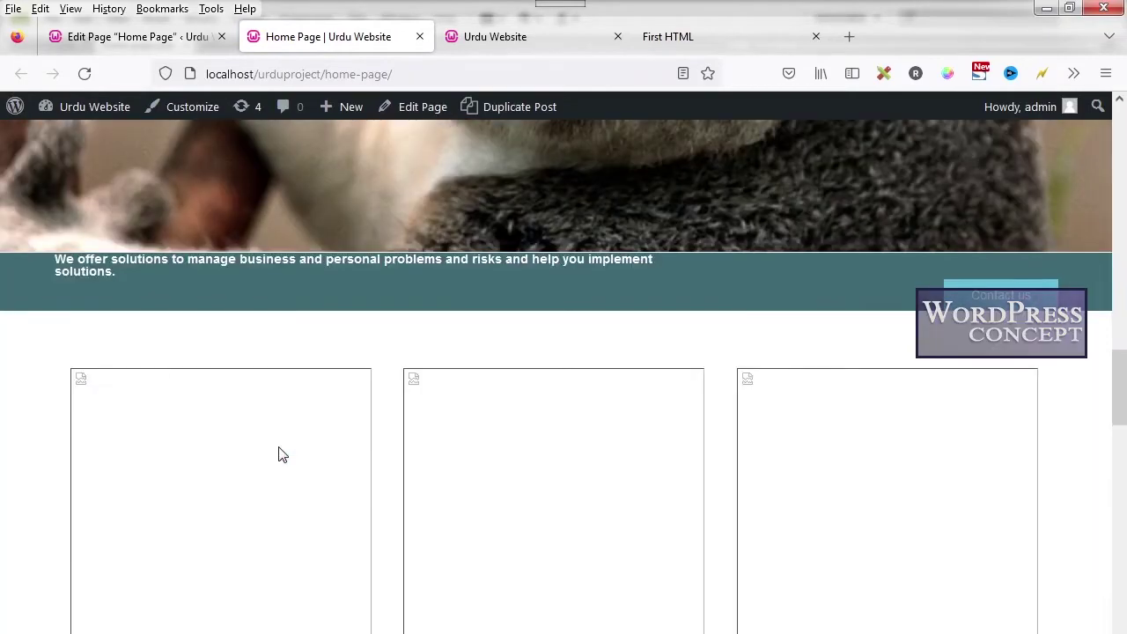
scroll(278, 455, "up", 10)
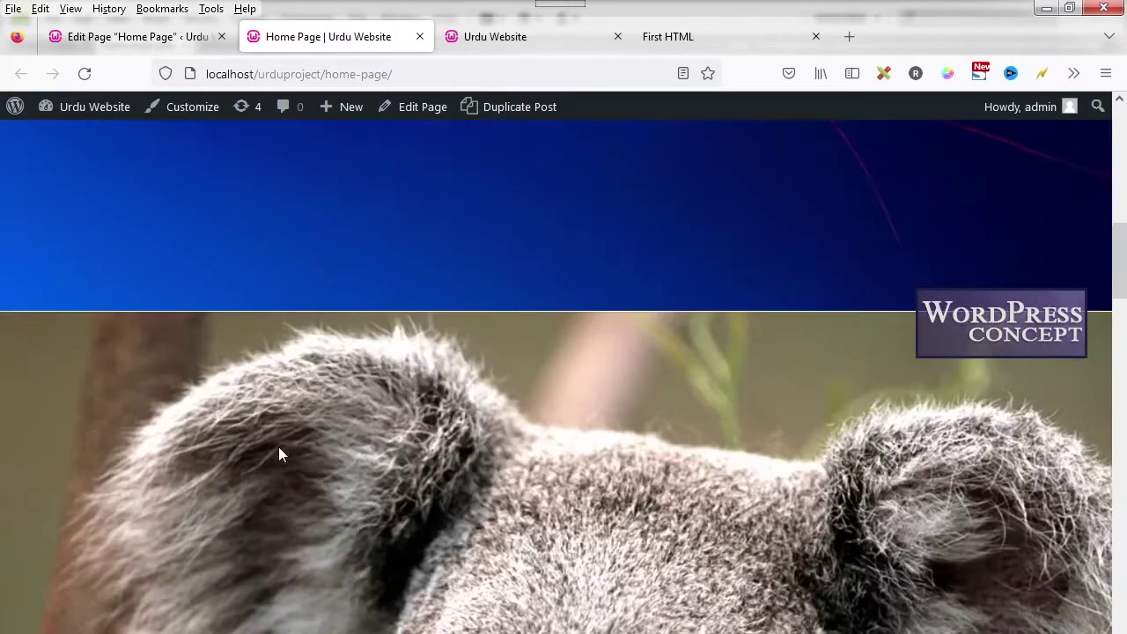
- Compare the banner slider on the WordPress Home Page with the one on the original First HTML page
scroll(278, 455, "up", 5)
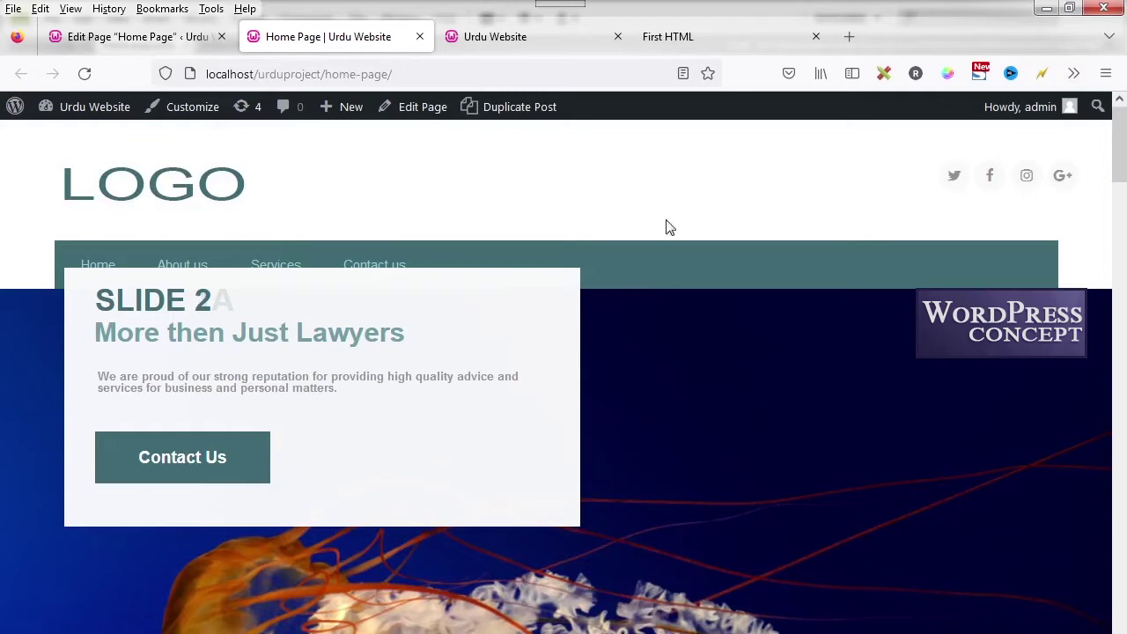
left_click(675, 35)
scroll(486, 317, "up", 3)
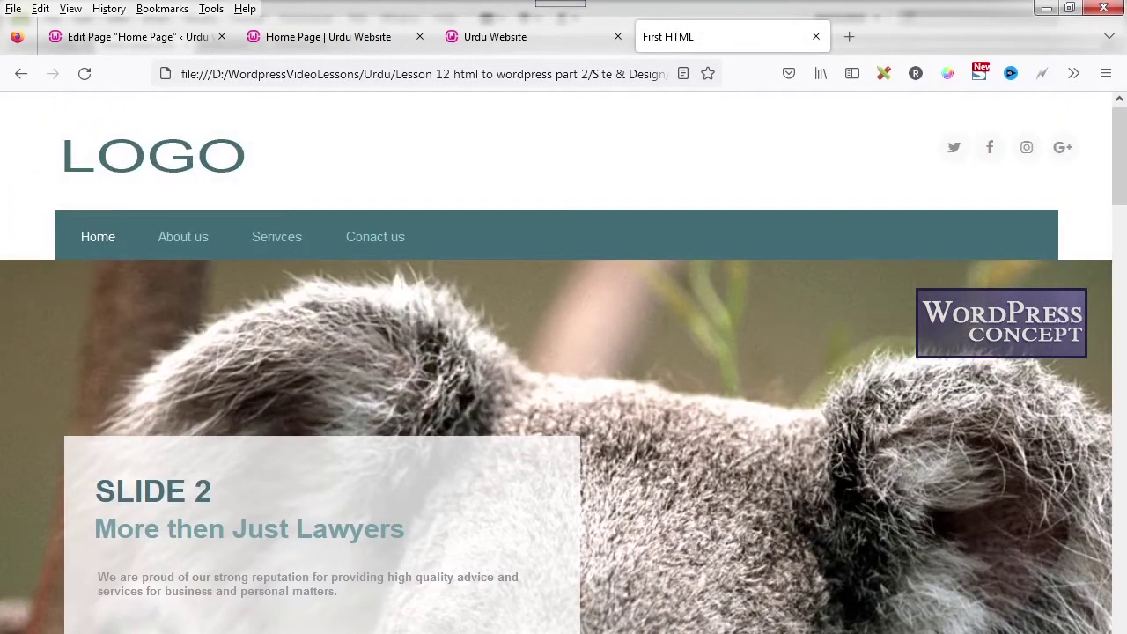
- Switch to Dreamweaver and examine the jquery.bxslider.css and js/jquery.bxslider.js references in the head of index.html
key("alt+Tab")
left_click(224, 44)
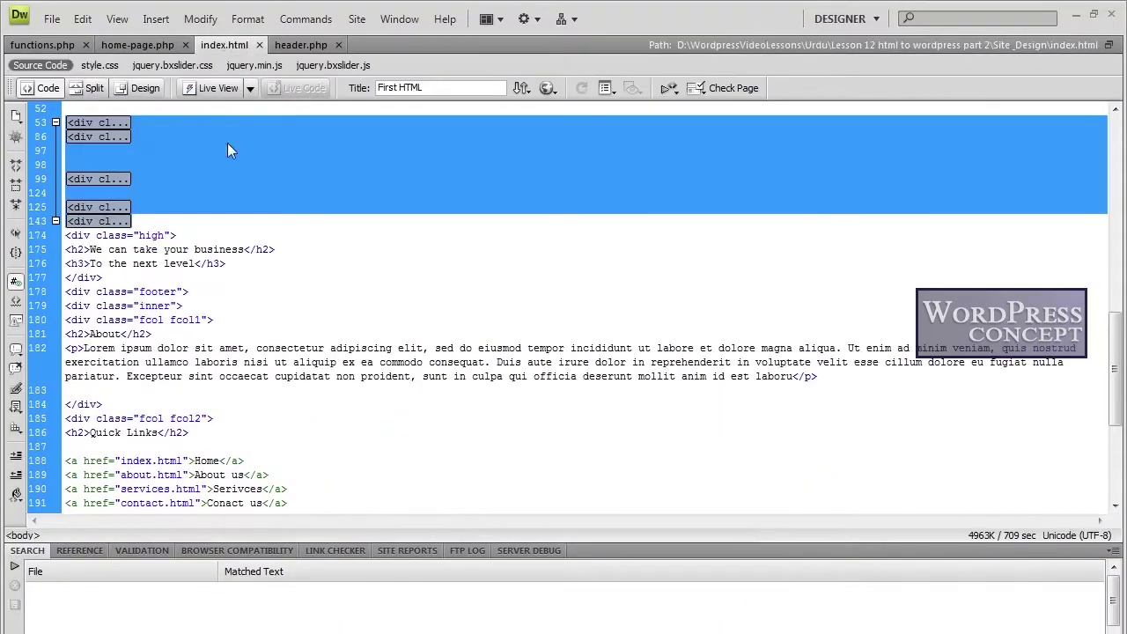
scroll(291, 334, "up", 15)
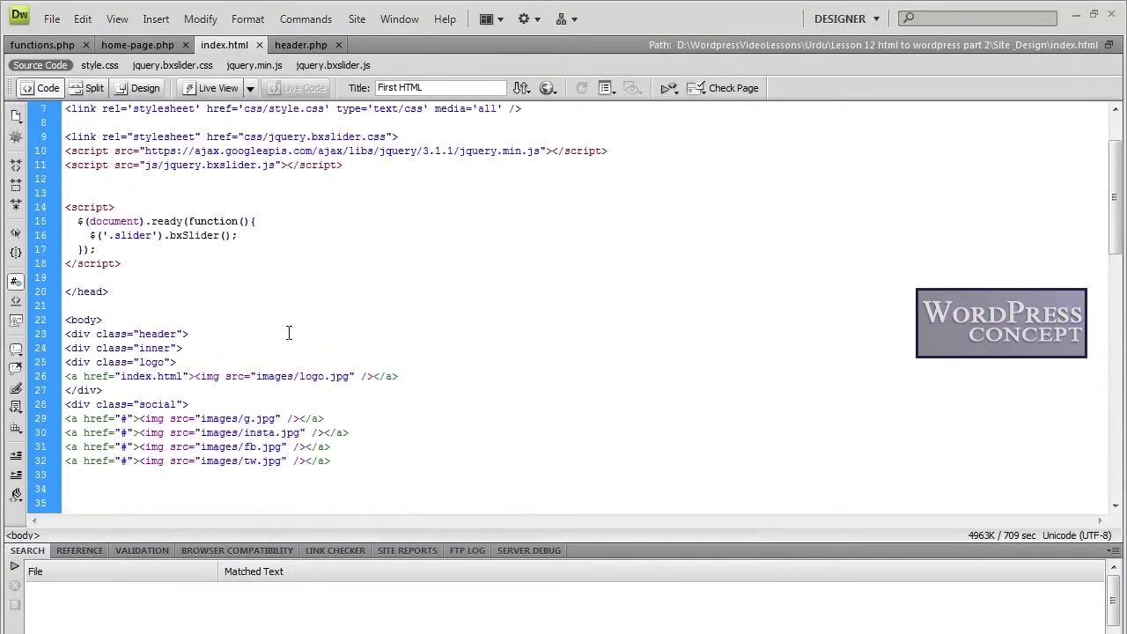
scroll(288, 333, "up", 2)
left_click(288, 325)
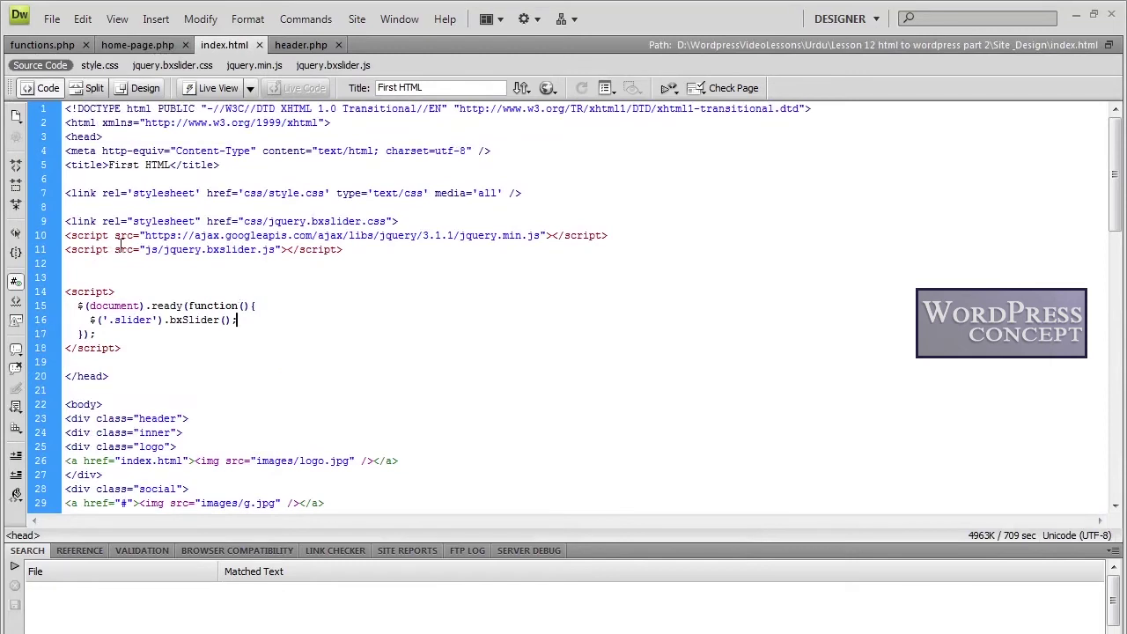
left_click_drag(269, 221, 350, 221)
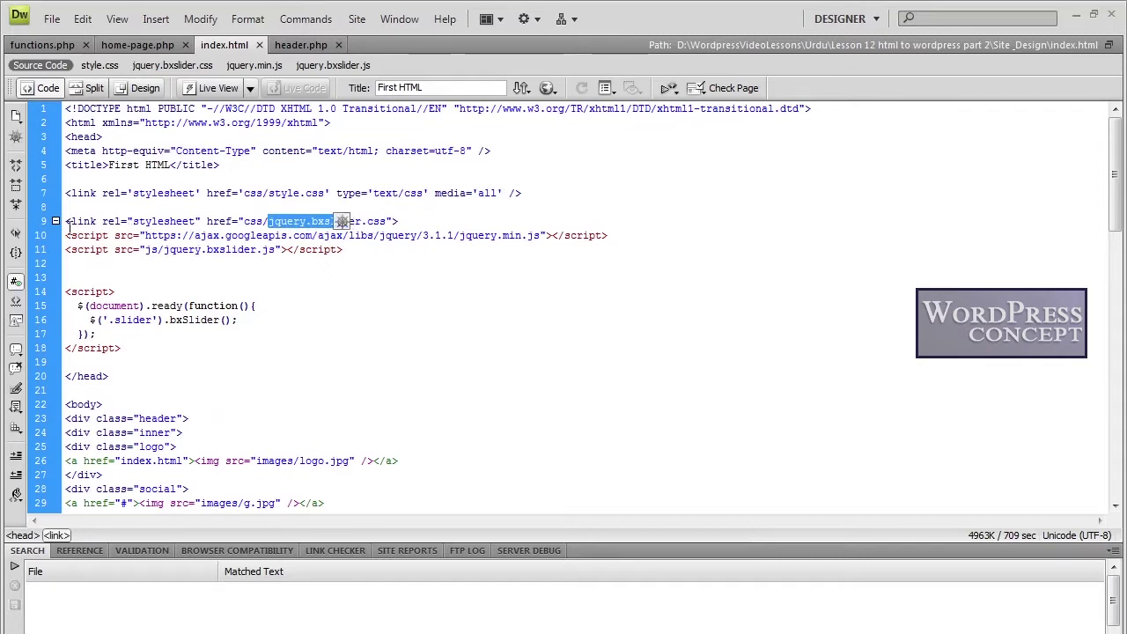
left_click_drag(67, 249, 350, 250)
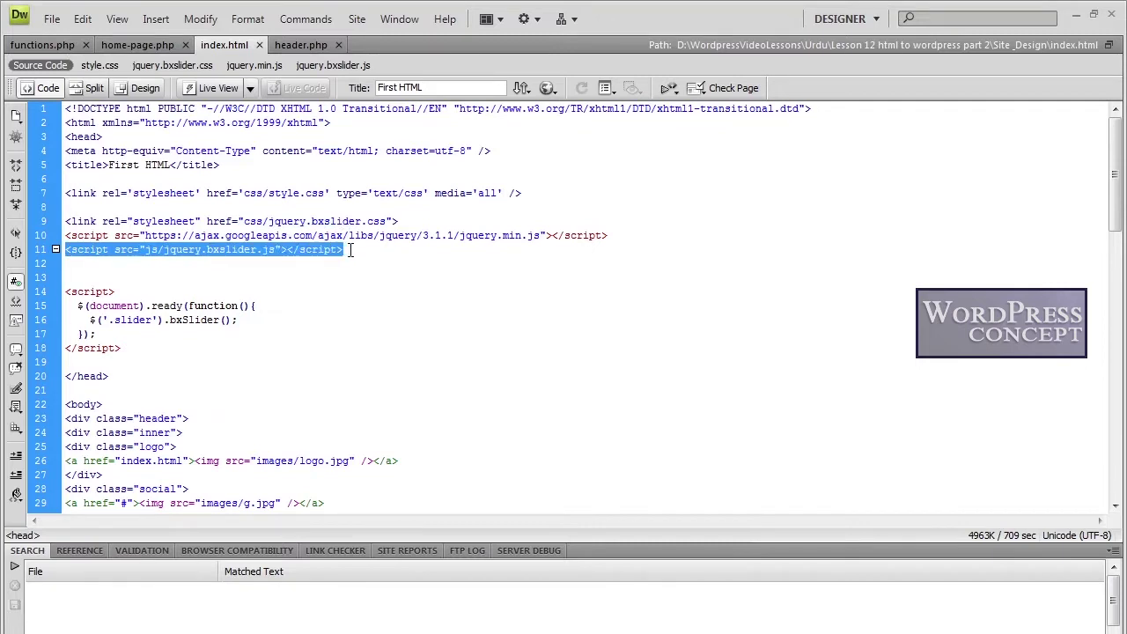
left_click(154, 253)
left_click_drag(146, 254, 162, 256)
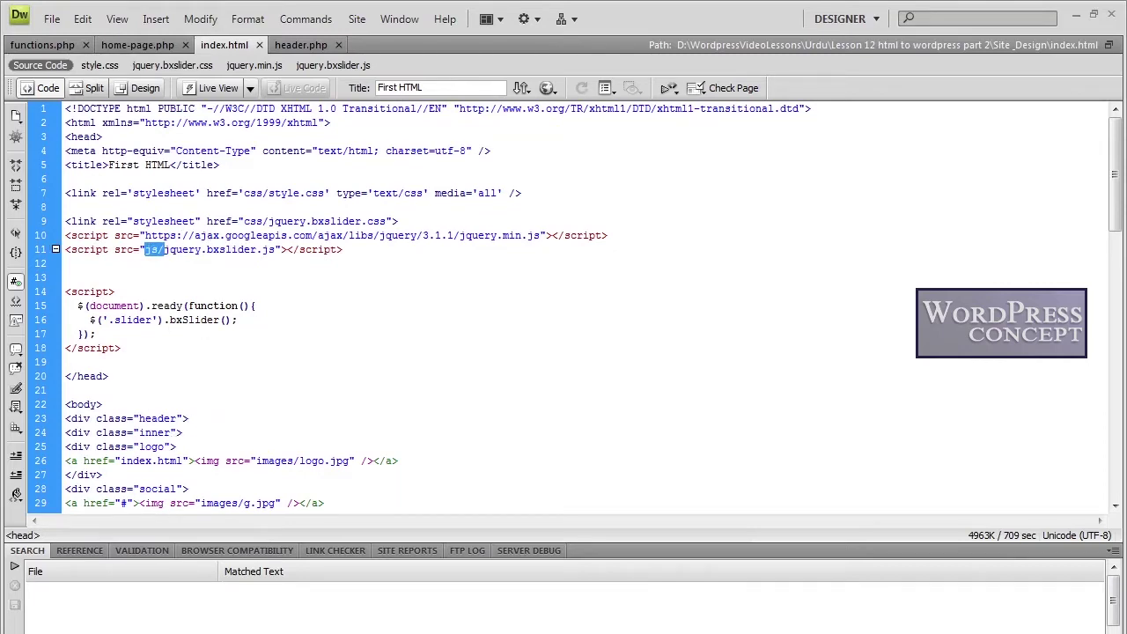
- In Windows Explorer, copy jquery.bxslider.js from the Site & Design js folder into the htmltowp theme's js folder
mouse_move(429, 586)
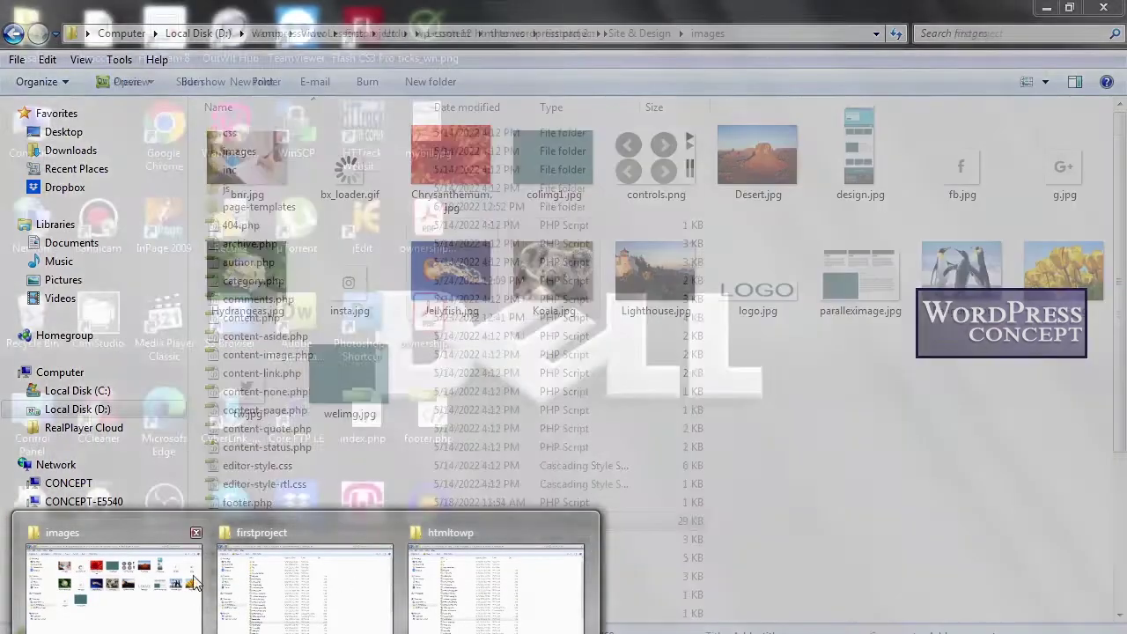
left_click(131, 584)
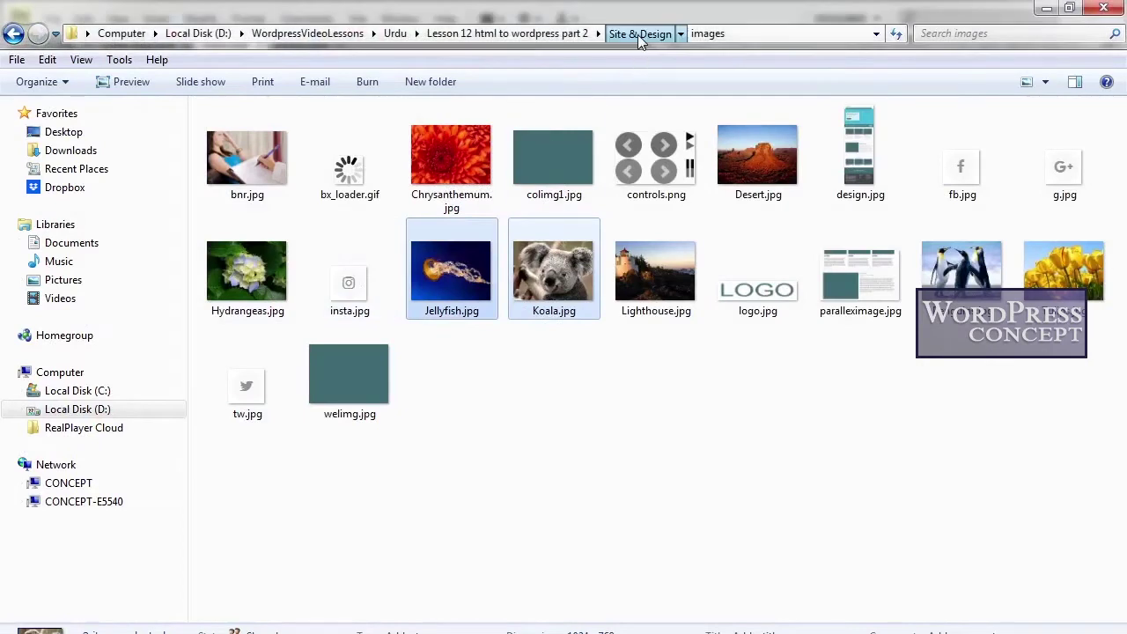
left_click(638, 34)
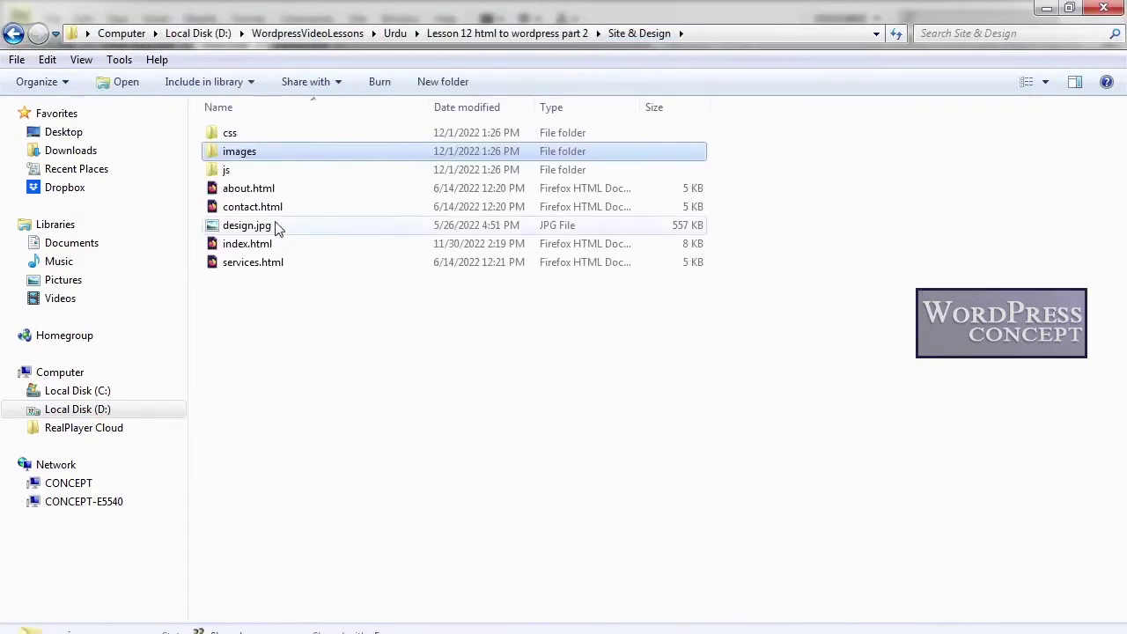
double_click(227, 169)
left_click(269, 137)
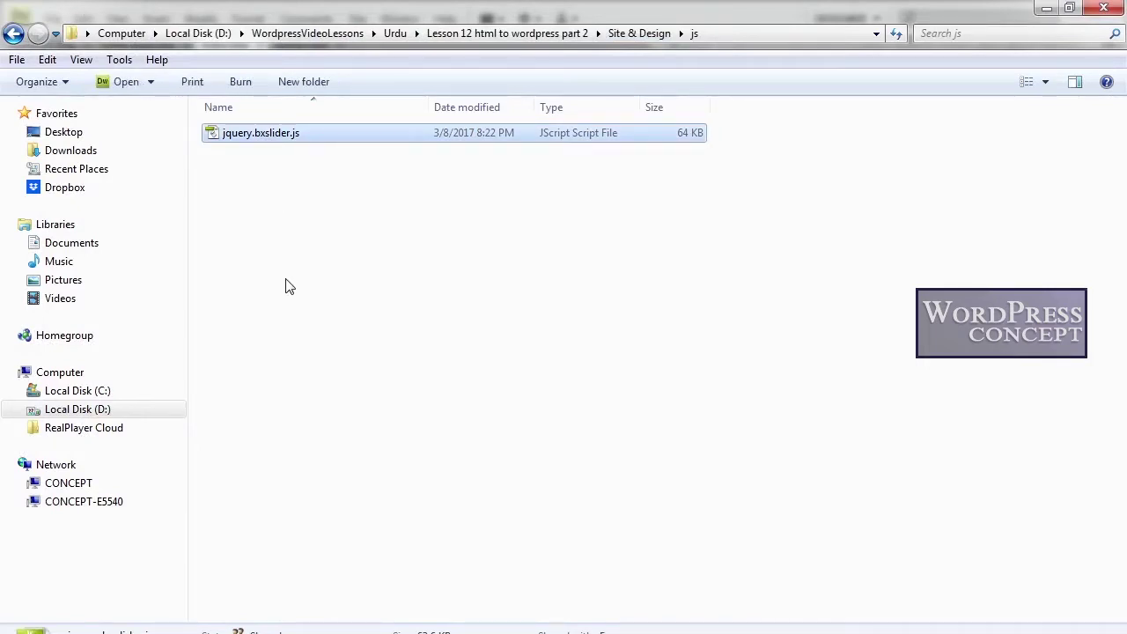
left_click(308, 630)
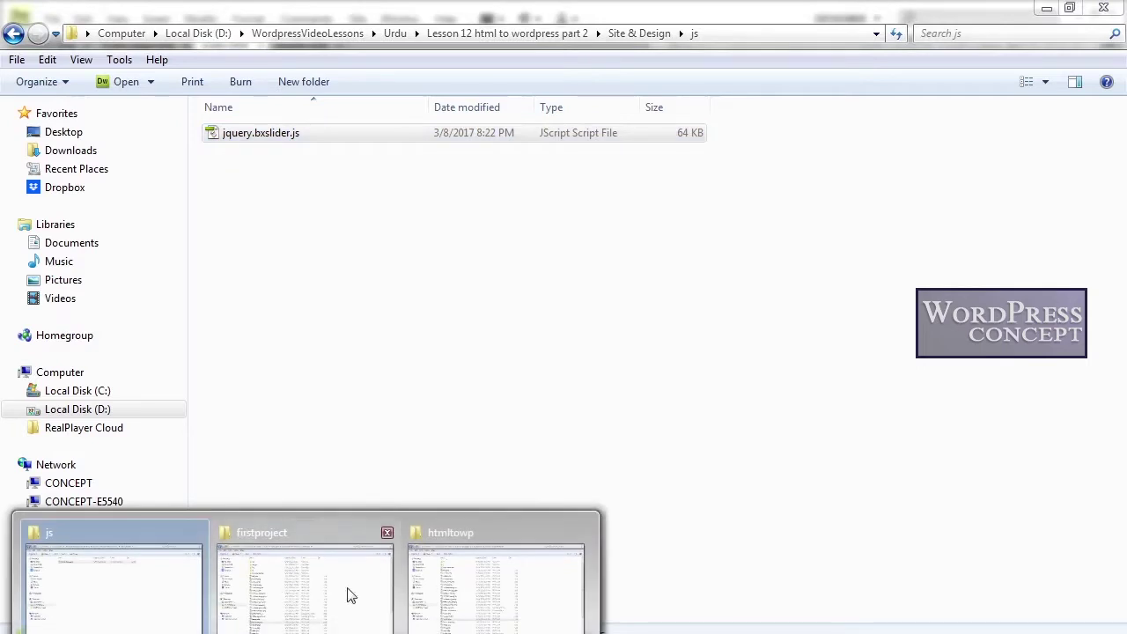
left_click(440, 579)
scroll(359, 317, "up", 1)
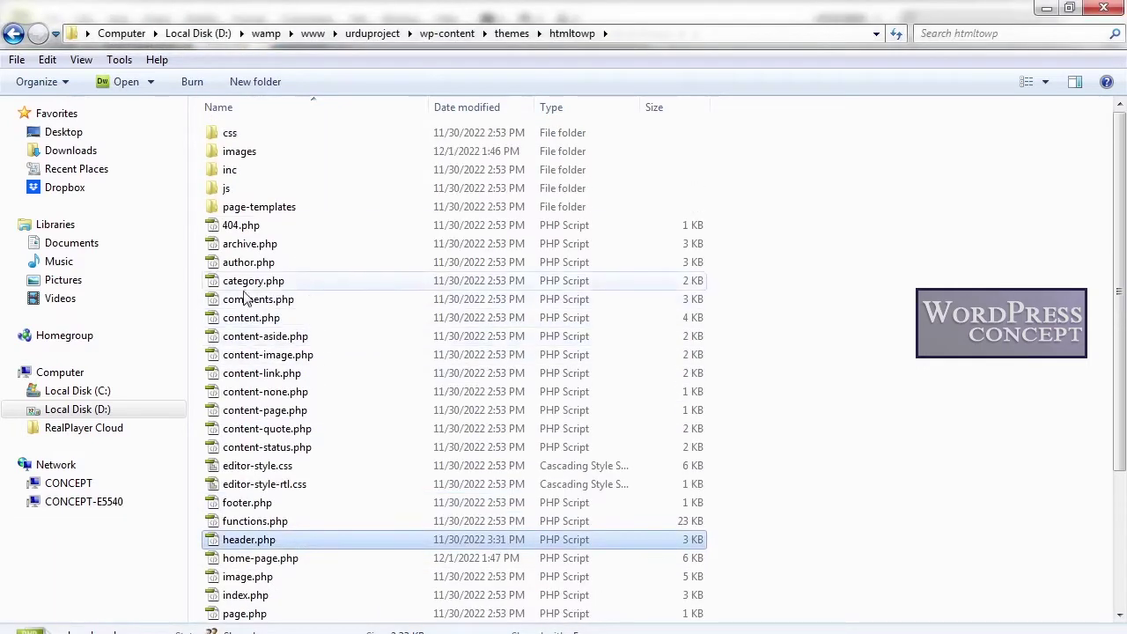
double_click(227, 190)
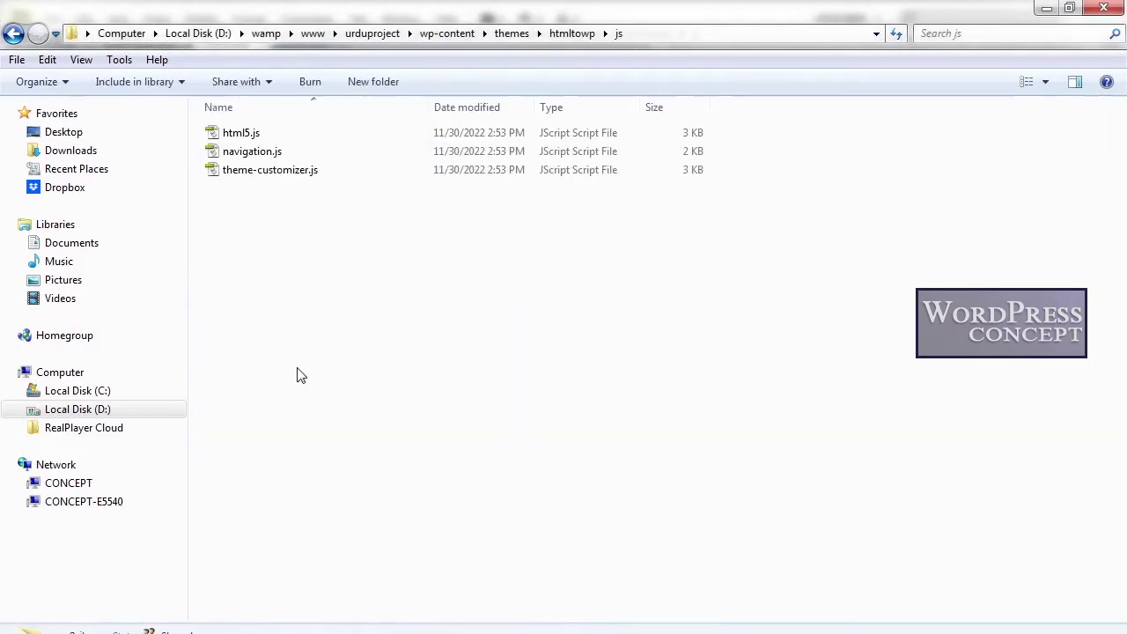
key("ctrl+v")
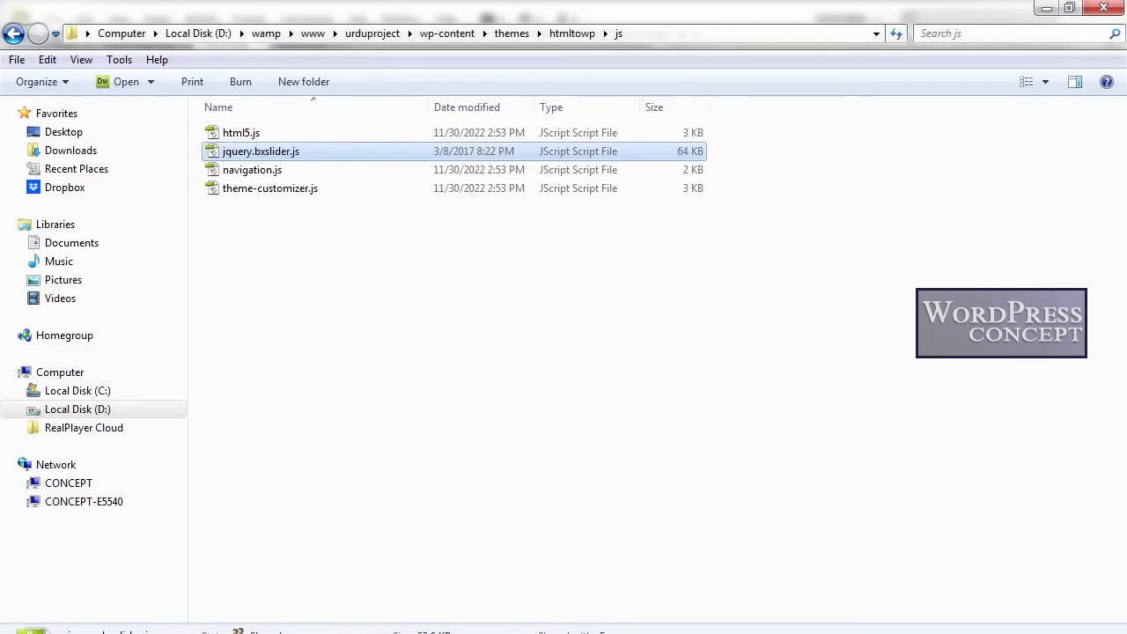
- Check the slider stylesheet's path in index.html, and copy jquery.bxslider.css from the Site & Design css folder into the htmltowp theme's css folder
mouse_move(234, 617)
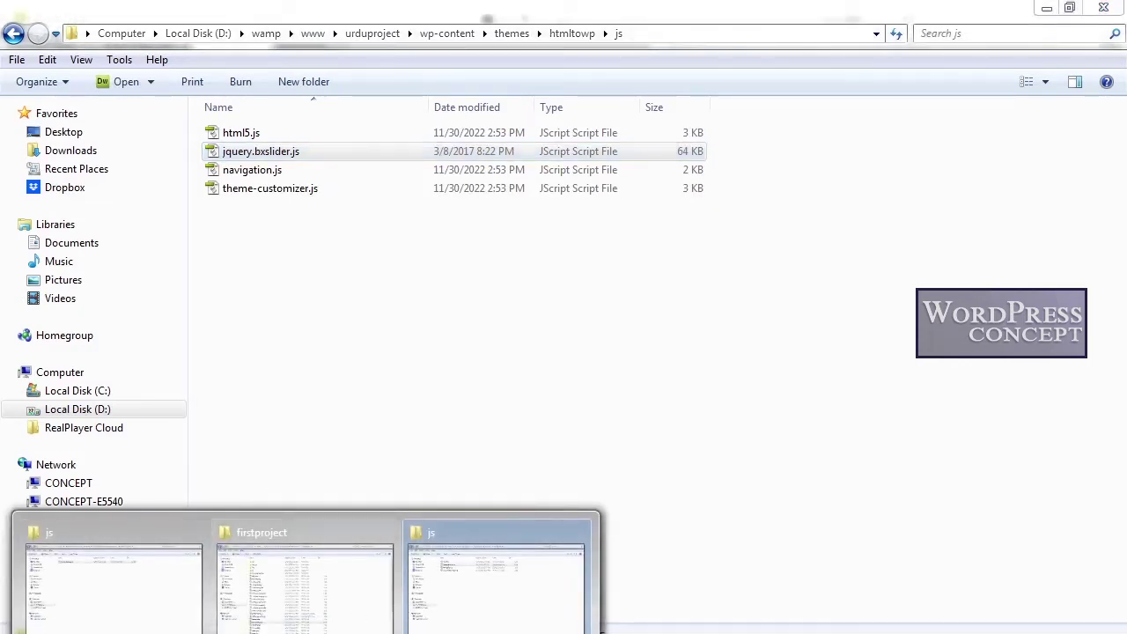
key("alt+Tab")
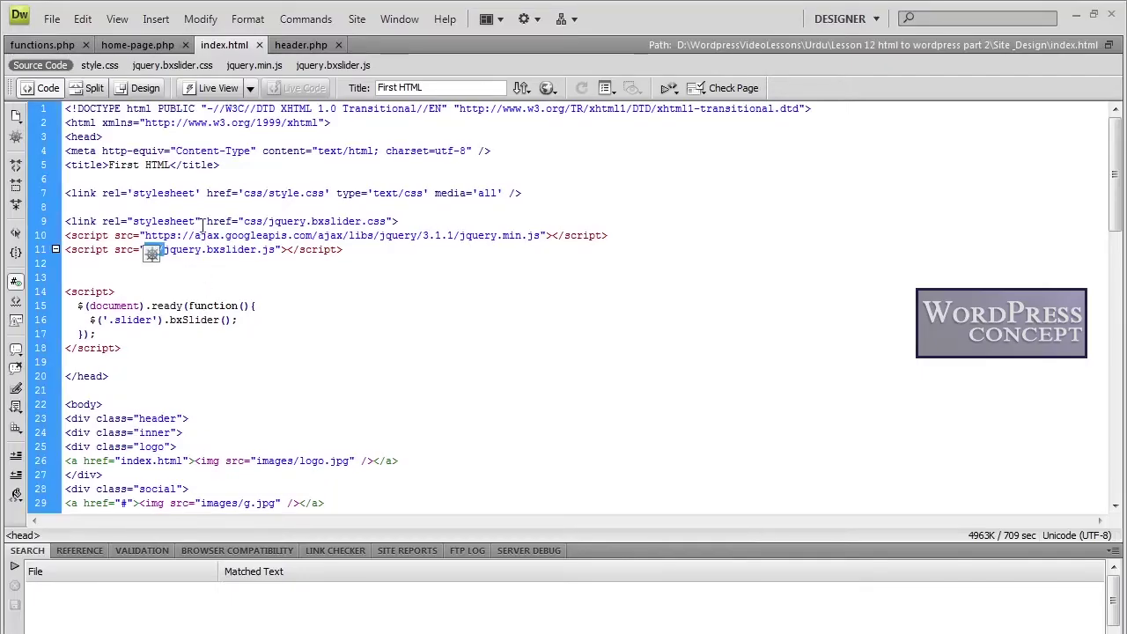
left_click(256, 222)
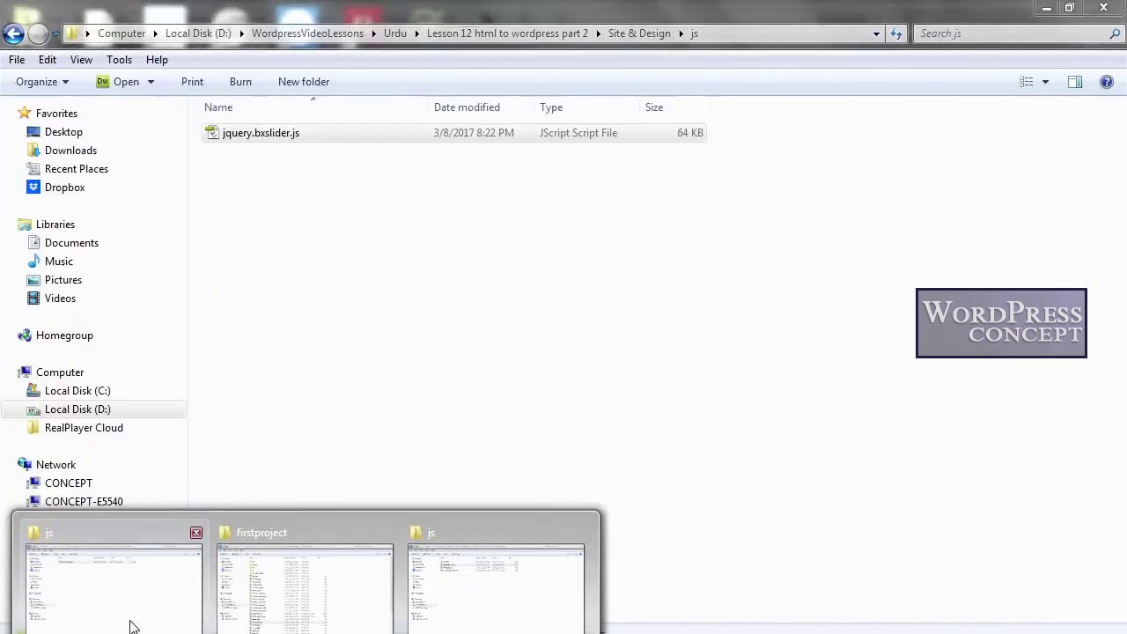
left_click(132, 603)
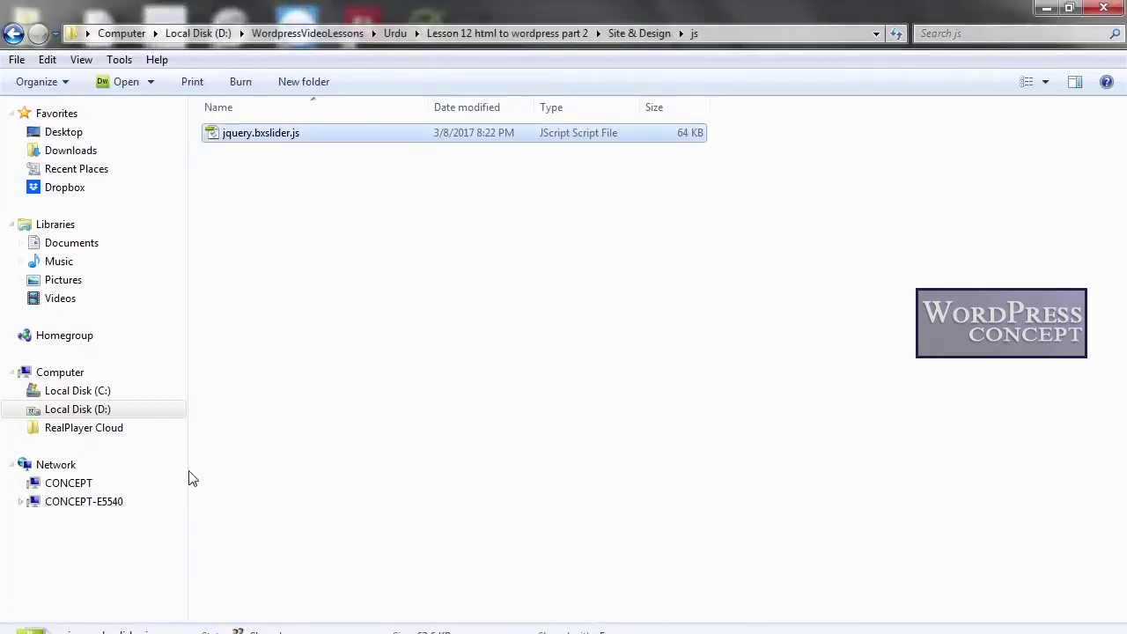
left_click(629, 35)
double_click(233, 133)
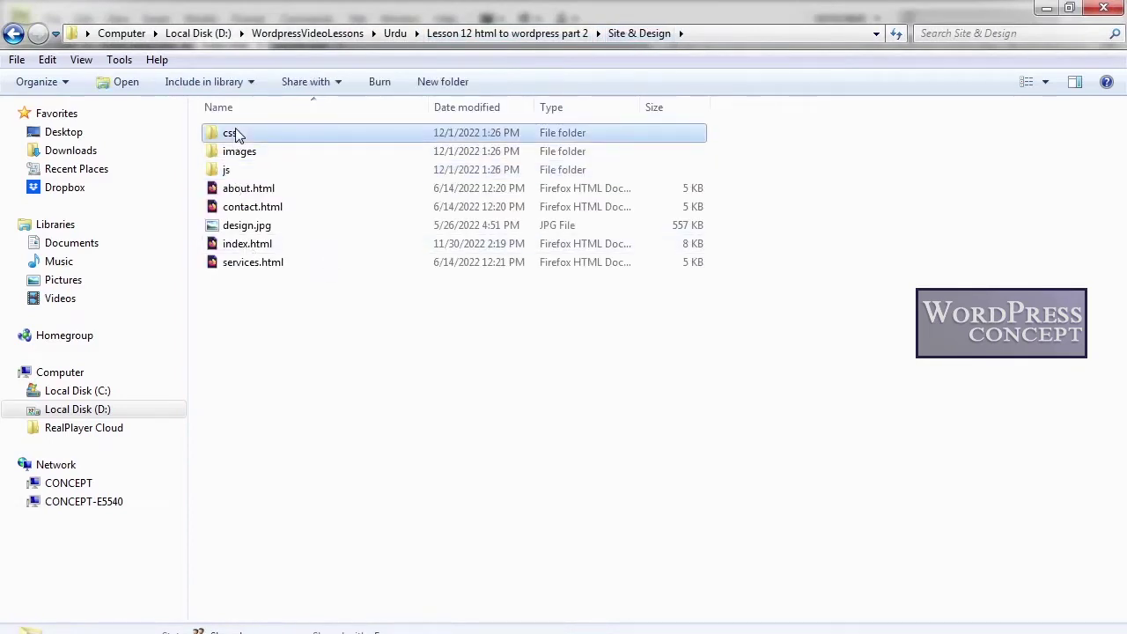
left_click(258, 137)
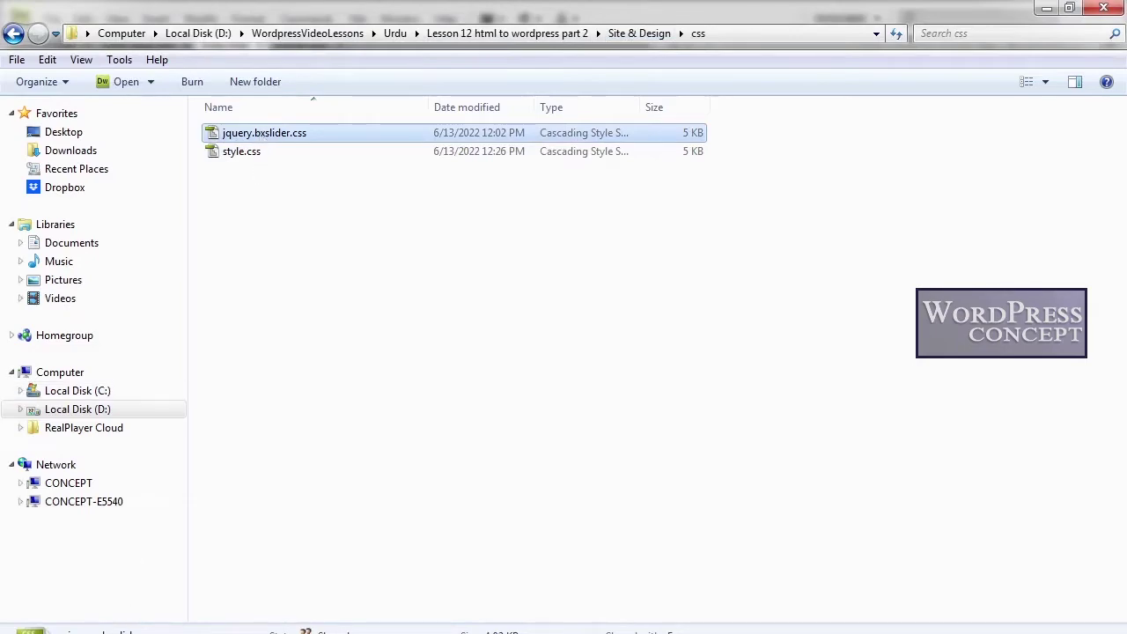
left_click(137, 620)
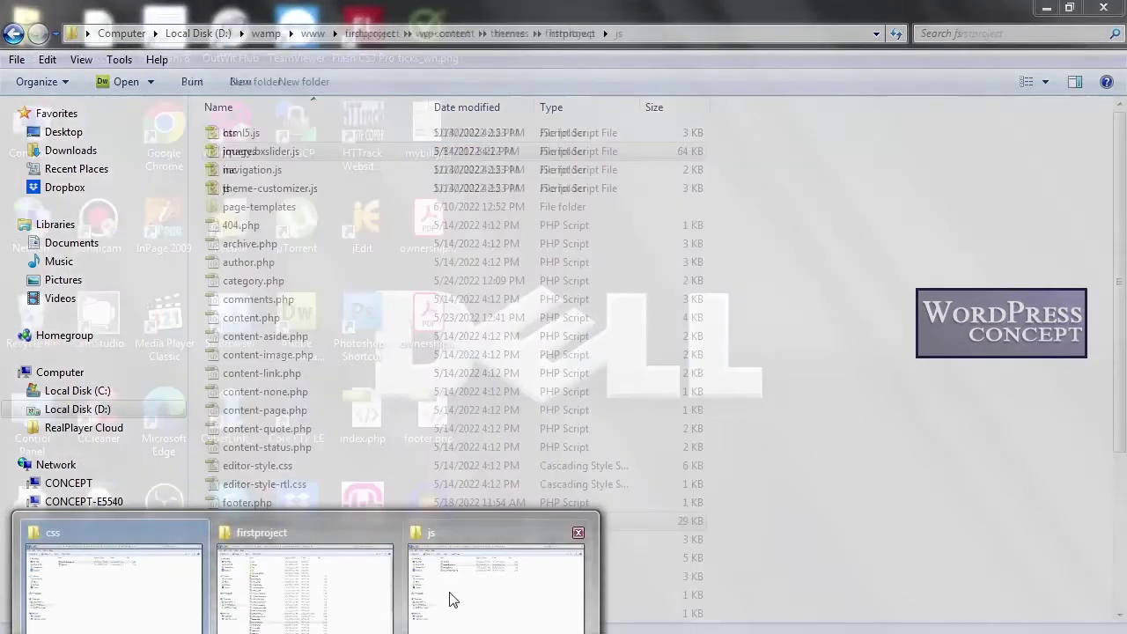
left_click(449, 596)
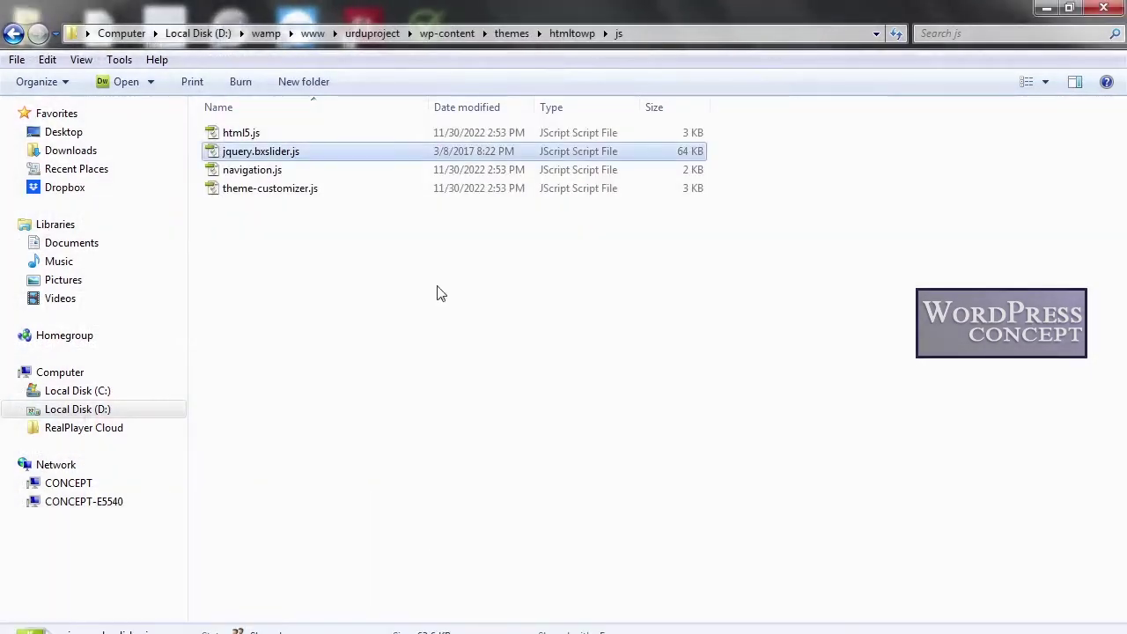
left_click(572, 34)
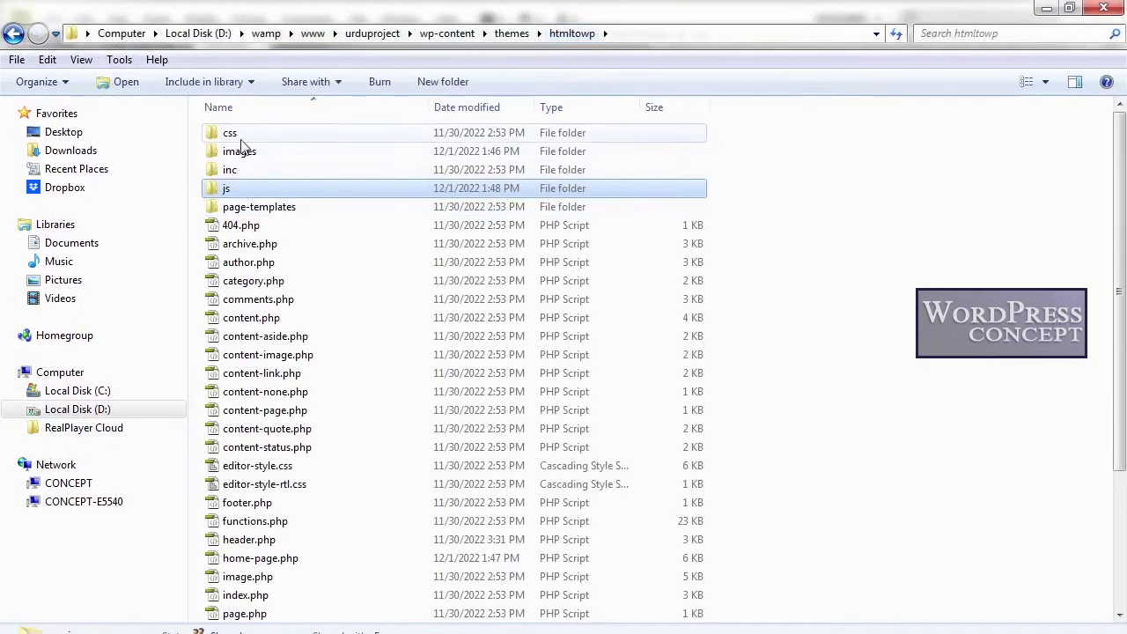
left_click(241, 135)
double_click(242, 135)
key("ctrl+v")
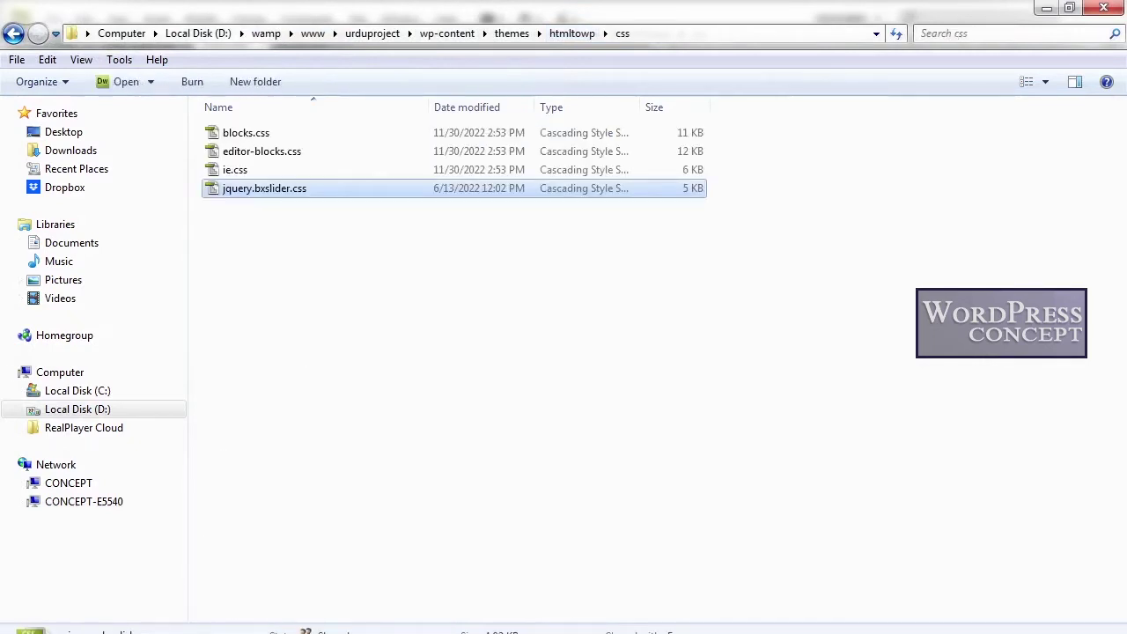
- Back in Dreamweaver, review the hosted jQuery 3.1.1 address and the bxSlider initialization script in index.html
mouse_move(306, 633)
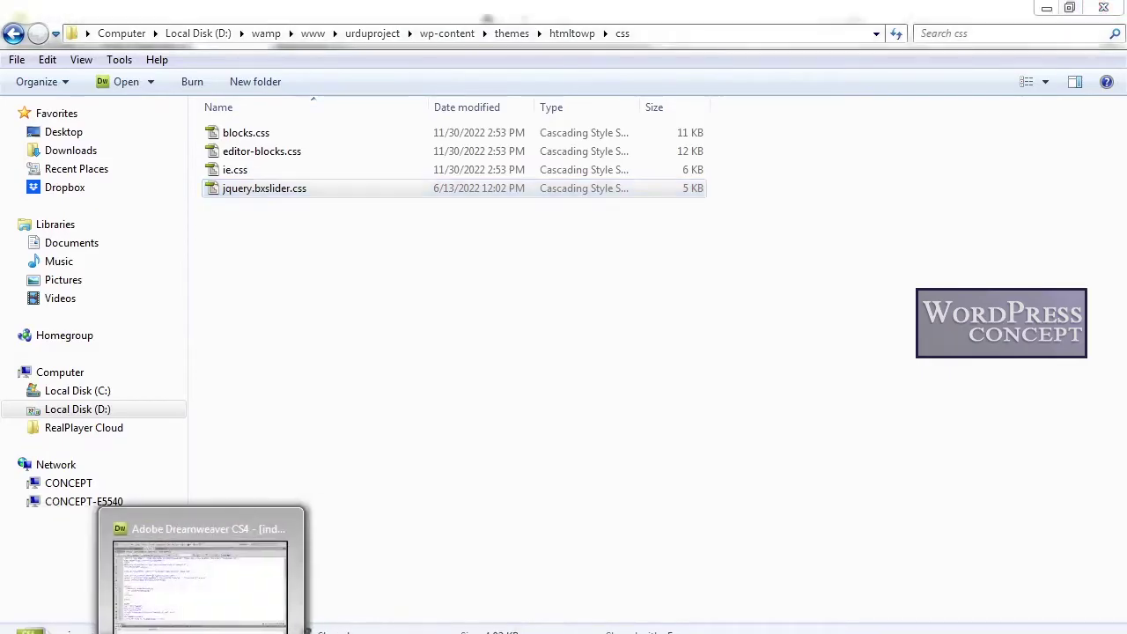
left_click(201, 564)
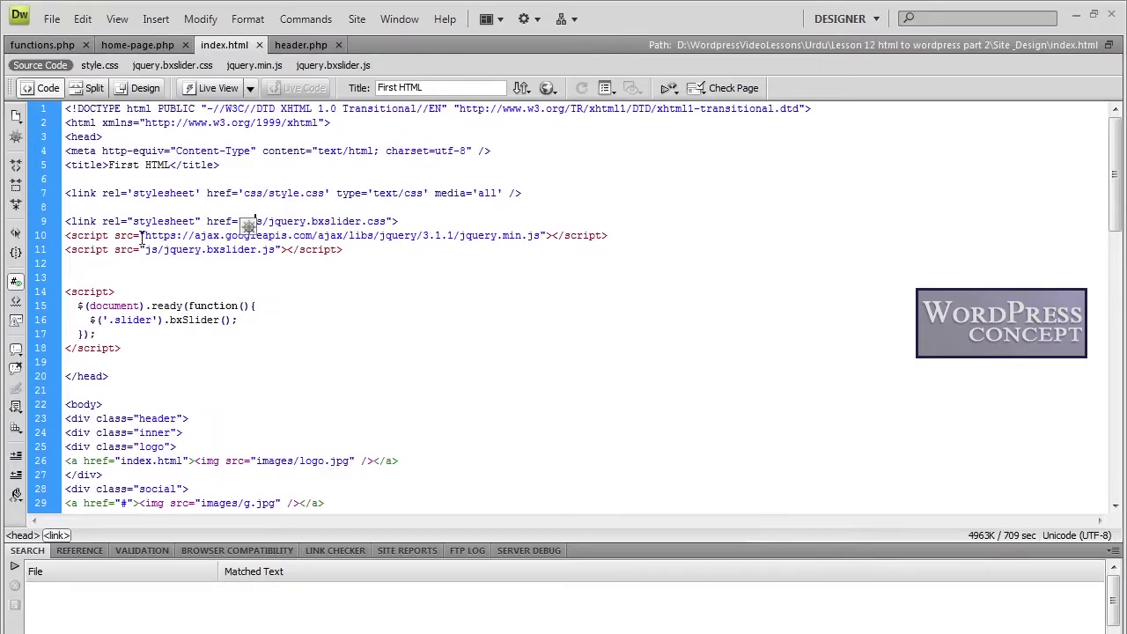
left_click_drag(144, 236, 540, 242)
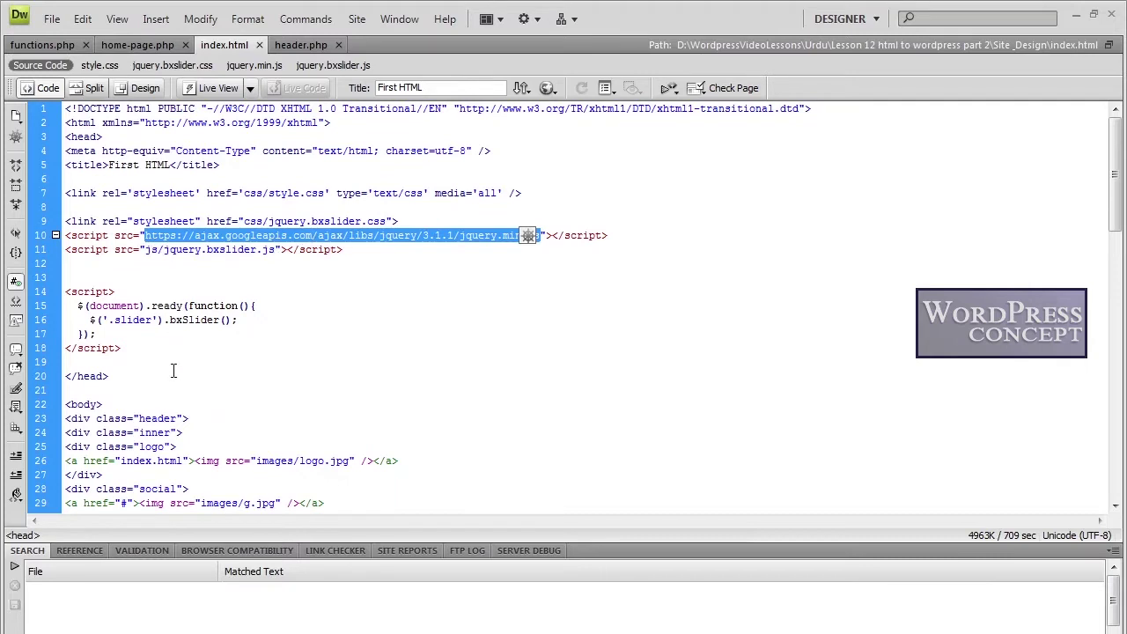
left_click_drag(65, 292, 130, 344)
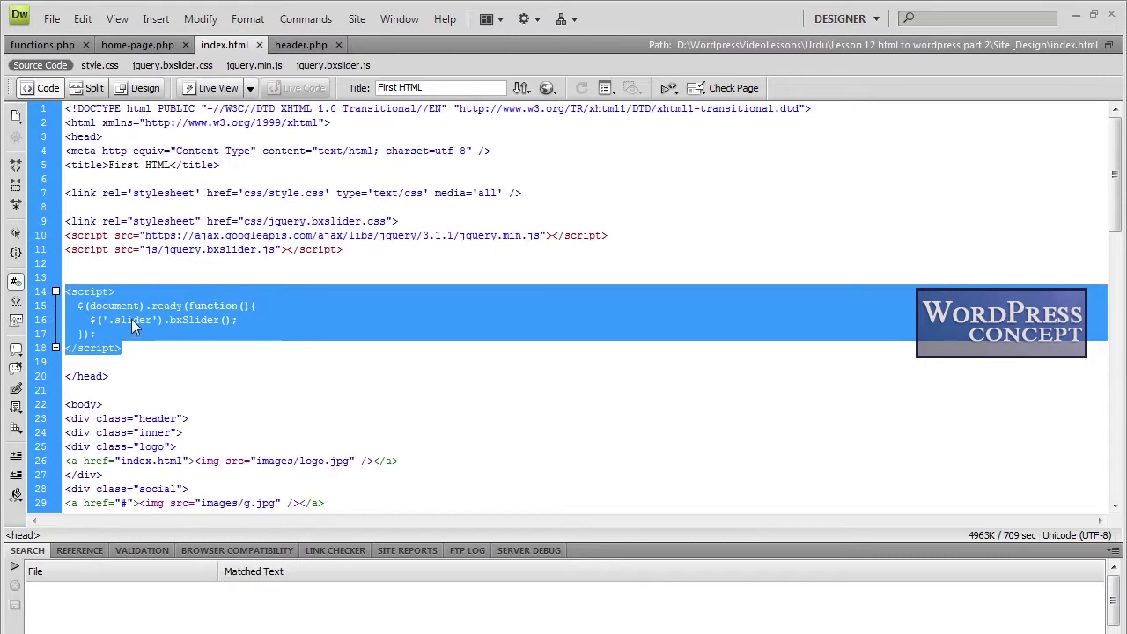
- Switch to Windows Explorer, browse to the HTML folder in WordpressVideoLessons and locate the Lesson 8 Making slider folder
left_click(305, 630)
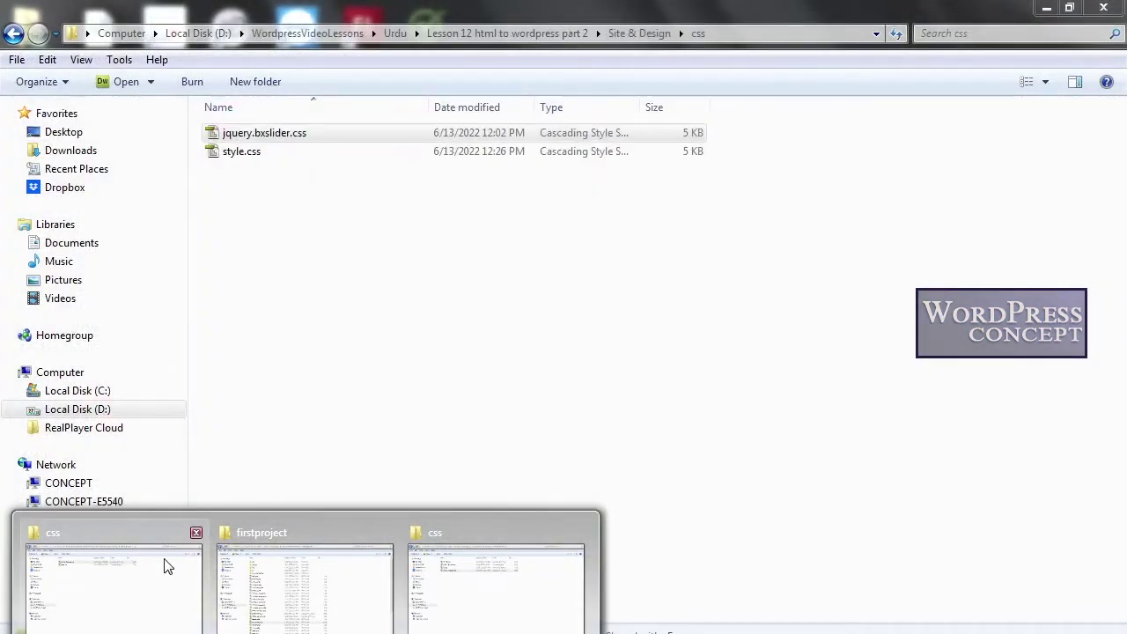
left_click(167, 566)
left_click(395, 32)
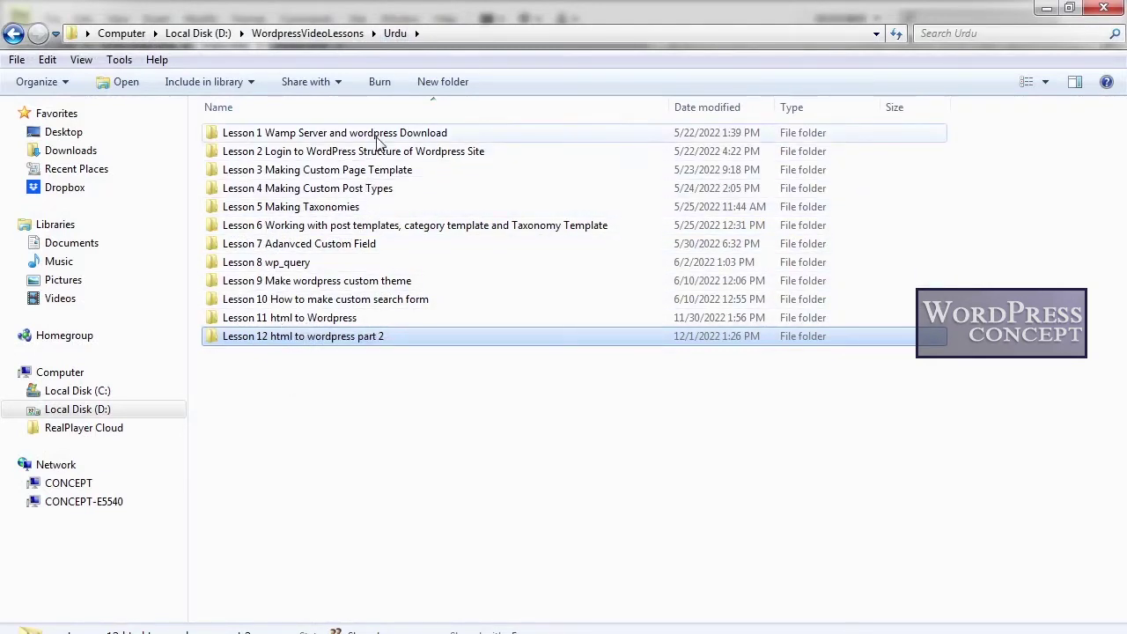
left_click(321, 39)
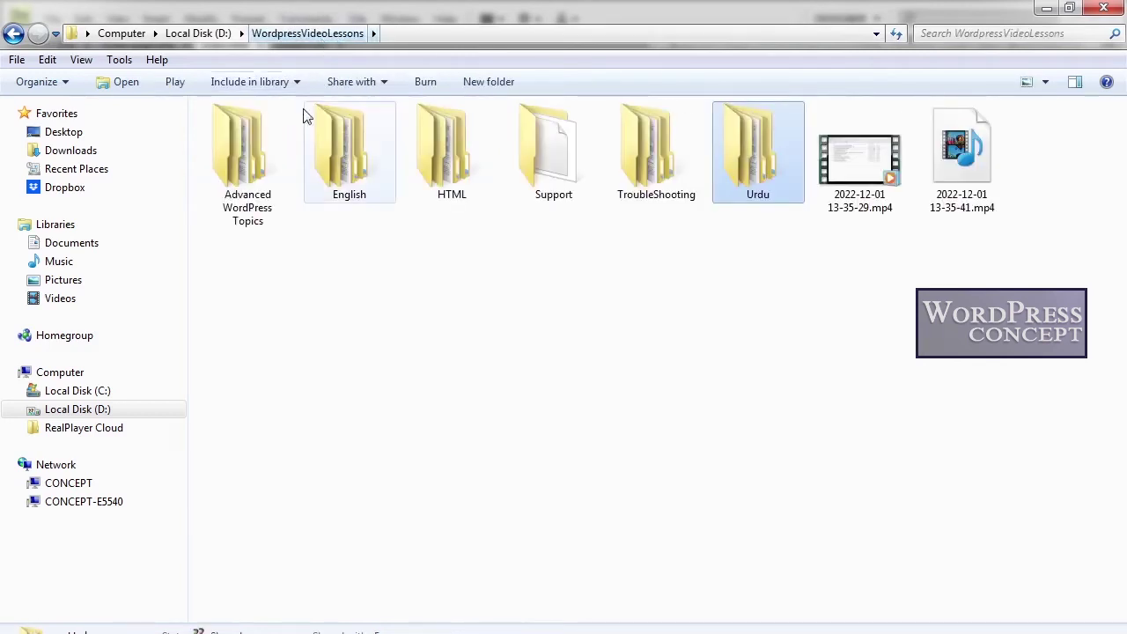
double_click(349, 180)
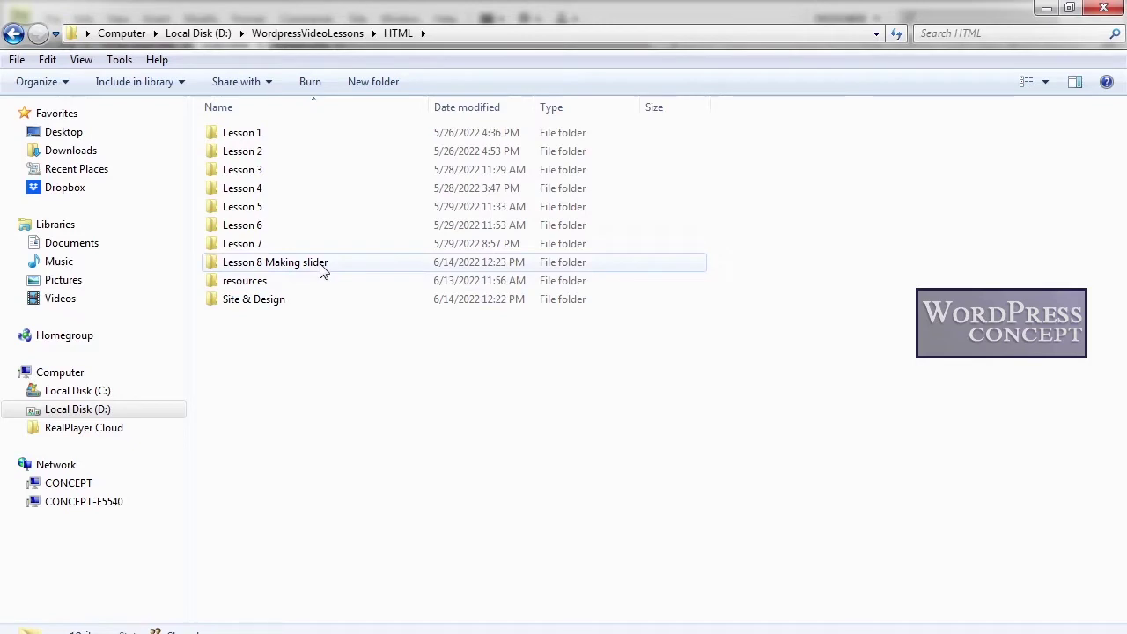
mouse_move(272, 270)
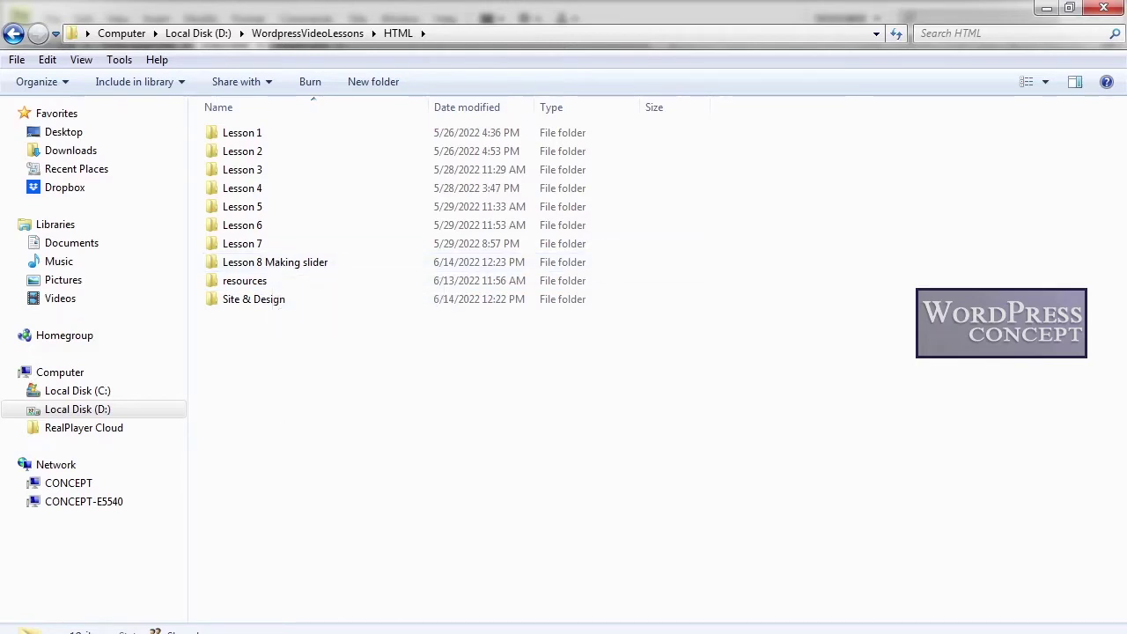
- Check the First HTML page's folder path in the browser, and open Urdu's Lesson 12 html to wordpress part 2 folder in Windows Explorer
left_click(267, 264)
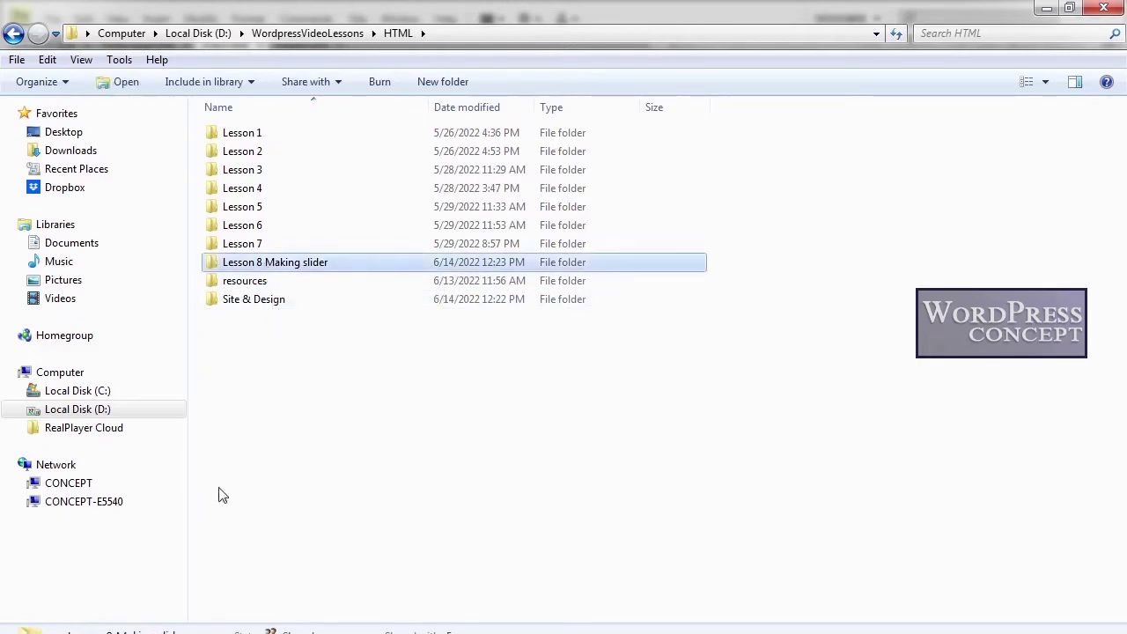
left_click(264, 621)
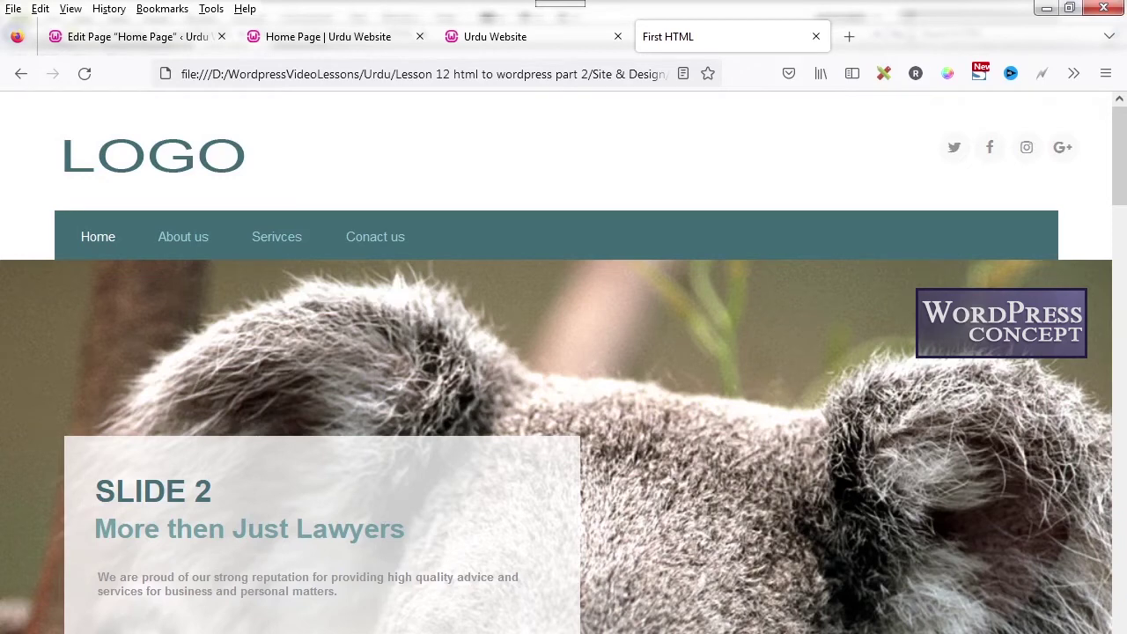
mouse_move(159, 589)
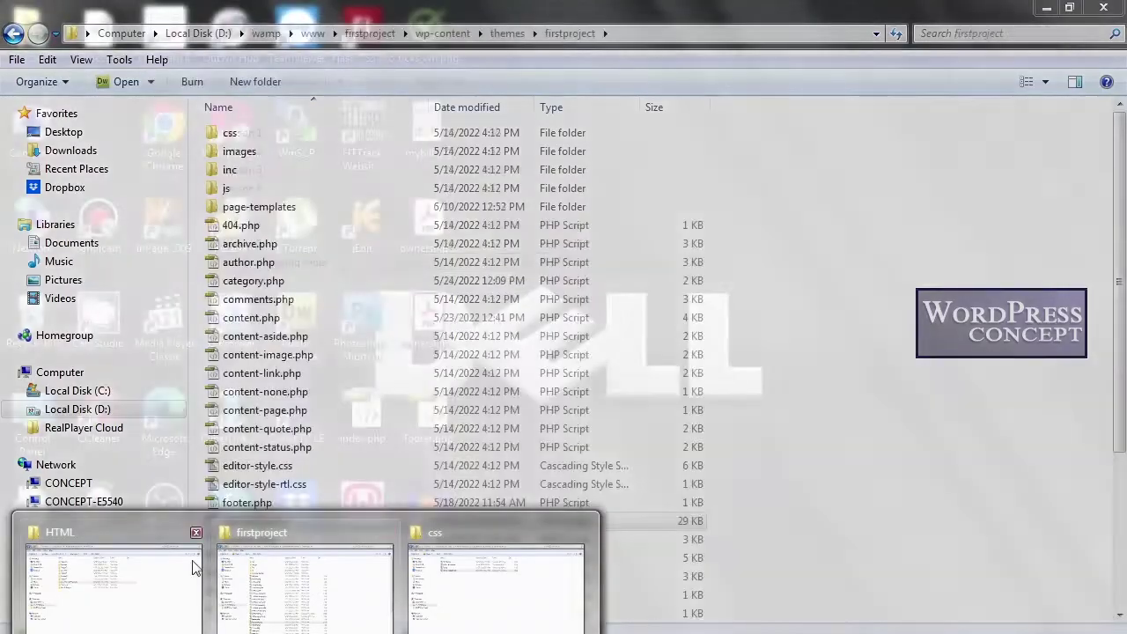
left_click(194, 566)
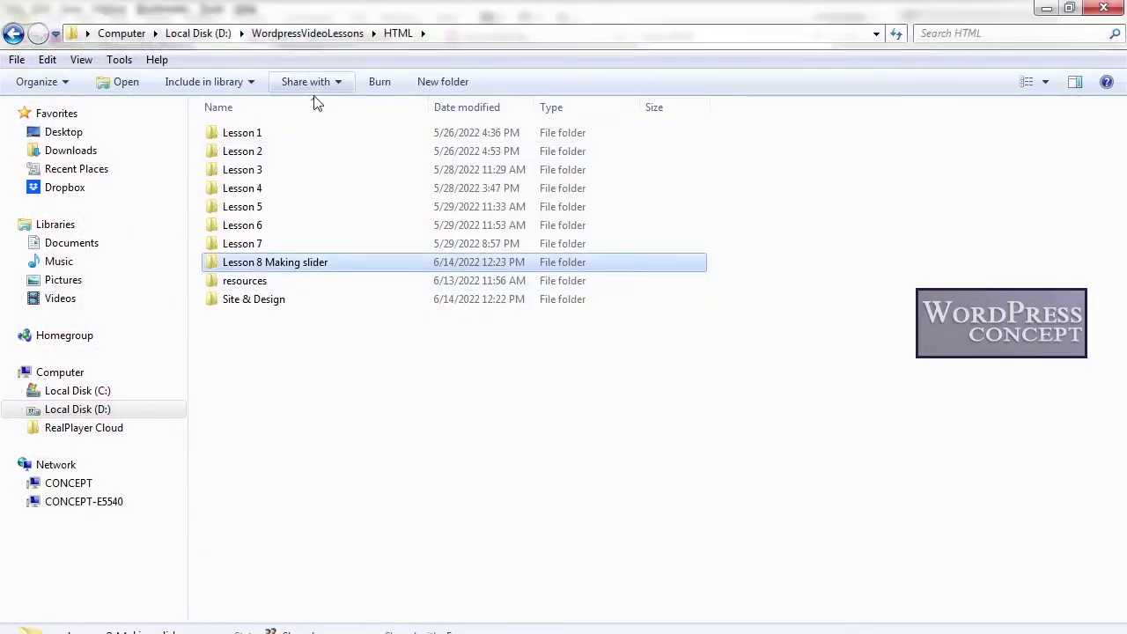
left_click(310, 33)
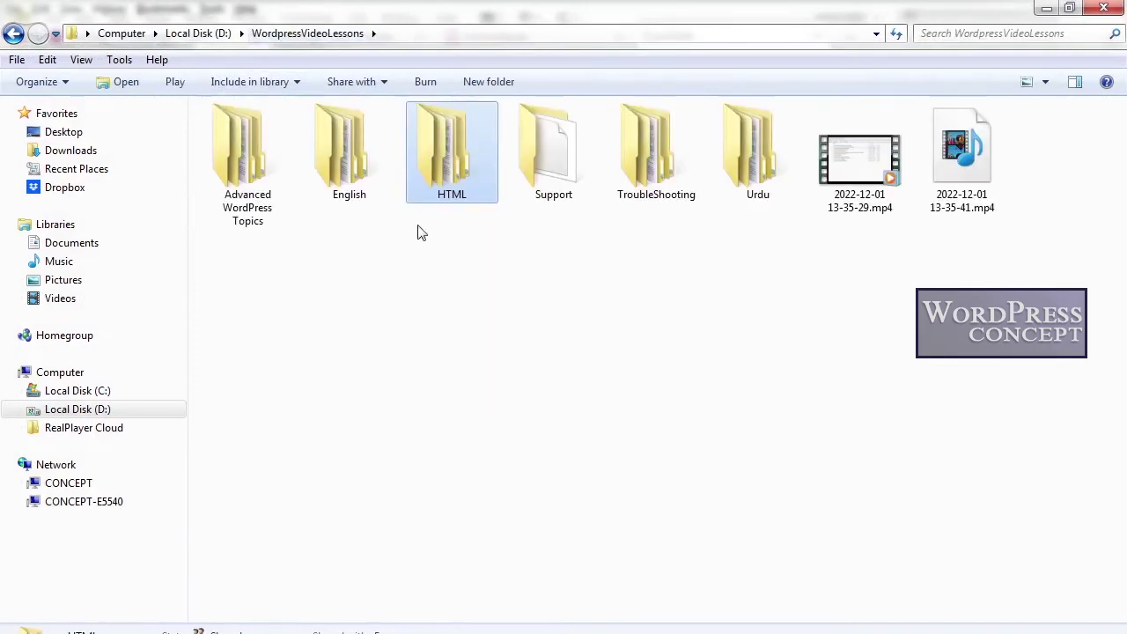
double_click(764, 172)
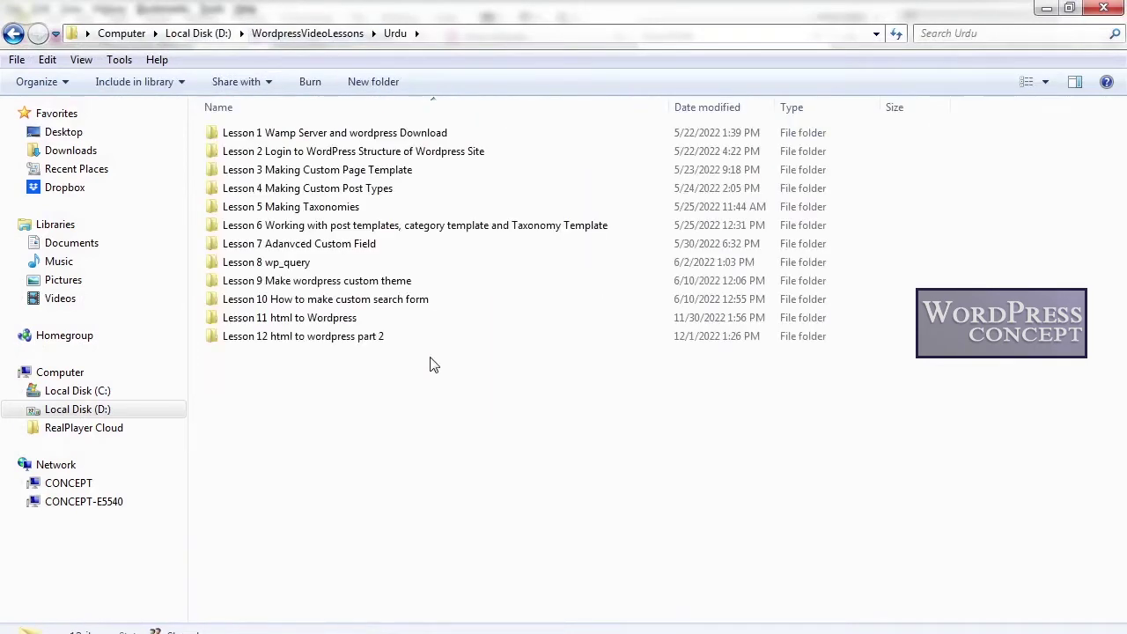
left_click(317, 341)
double_click(317, 342)
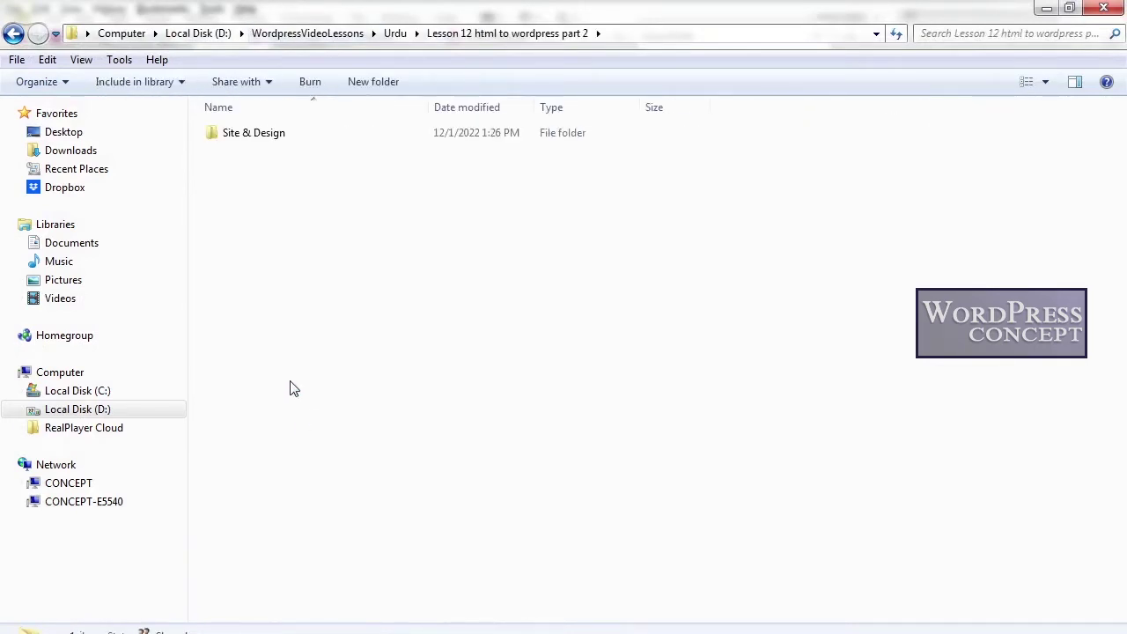
- Back in Dreamweaver, expand the collapsed banner block in index.html and compare its slider class with the selector in the bxSlider script
mouse_move(307, 626)
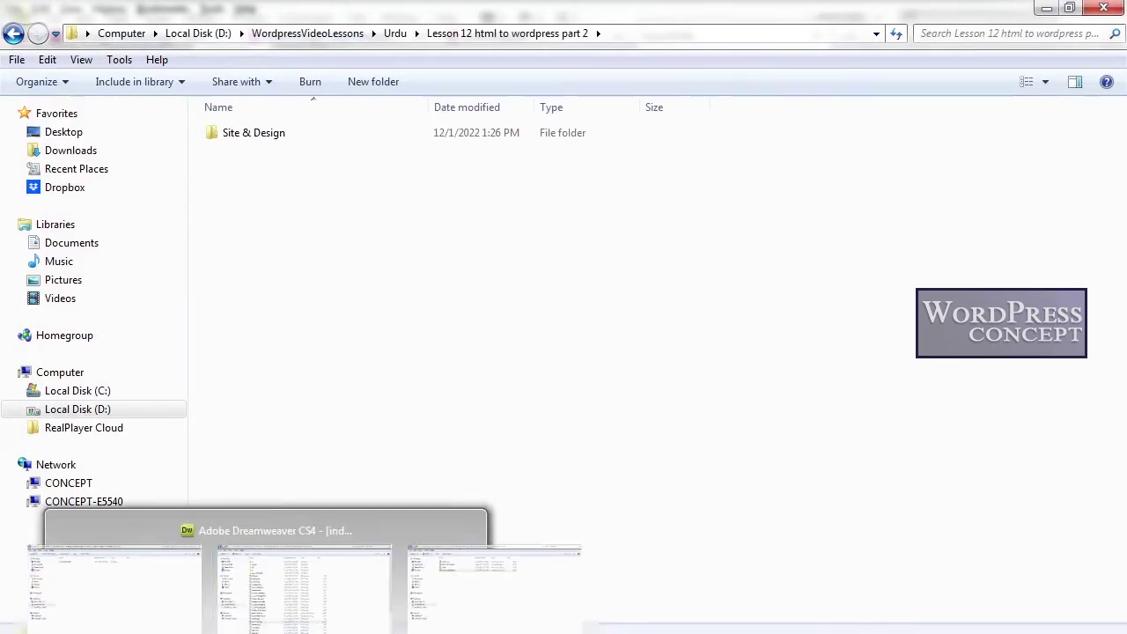
left_click(334, 566)
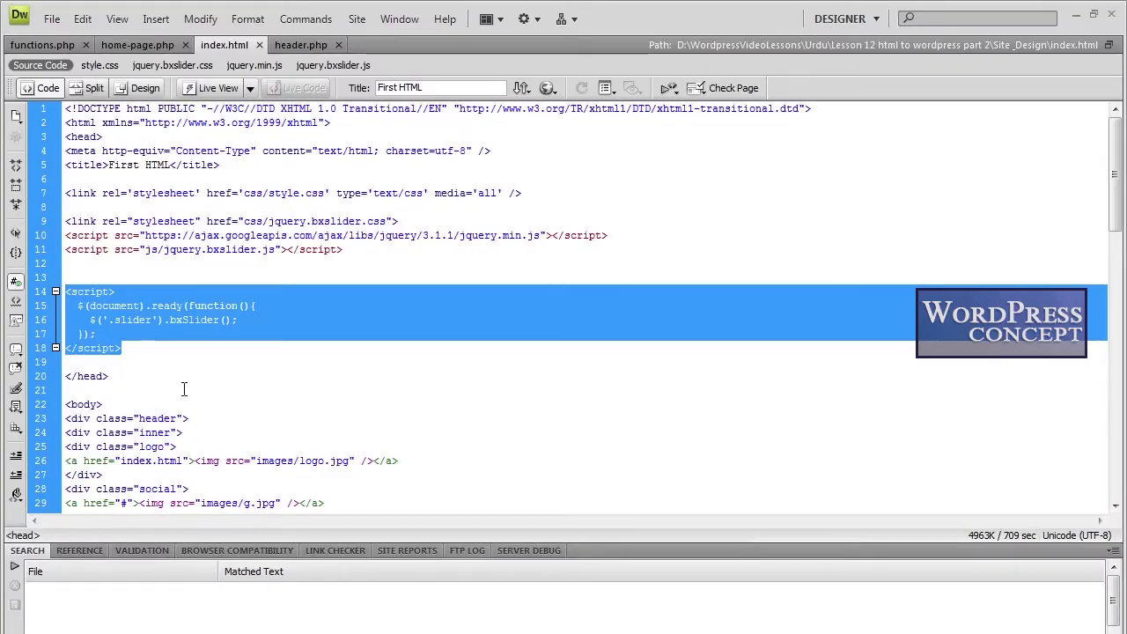
left_click(133, 348)
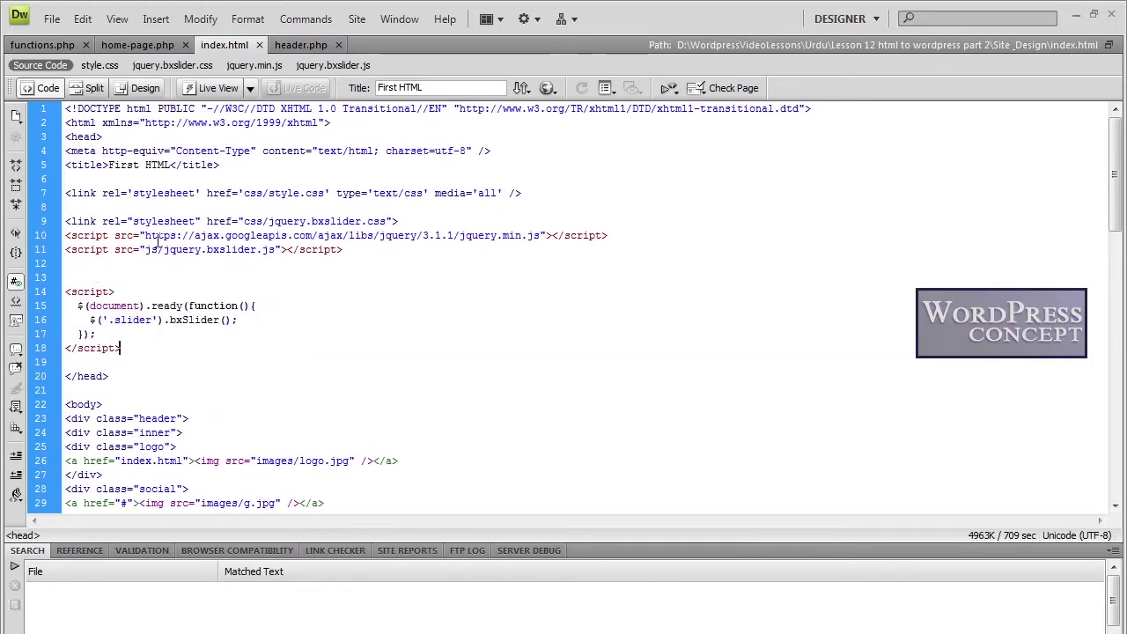
left_click_drag(172, 255, 262, 254)
scroll(189, 340, "down", 9)
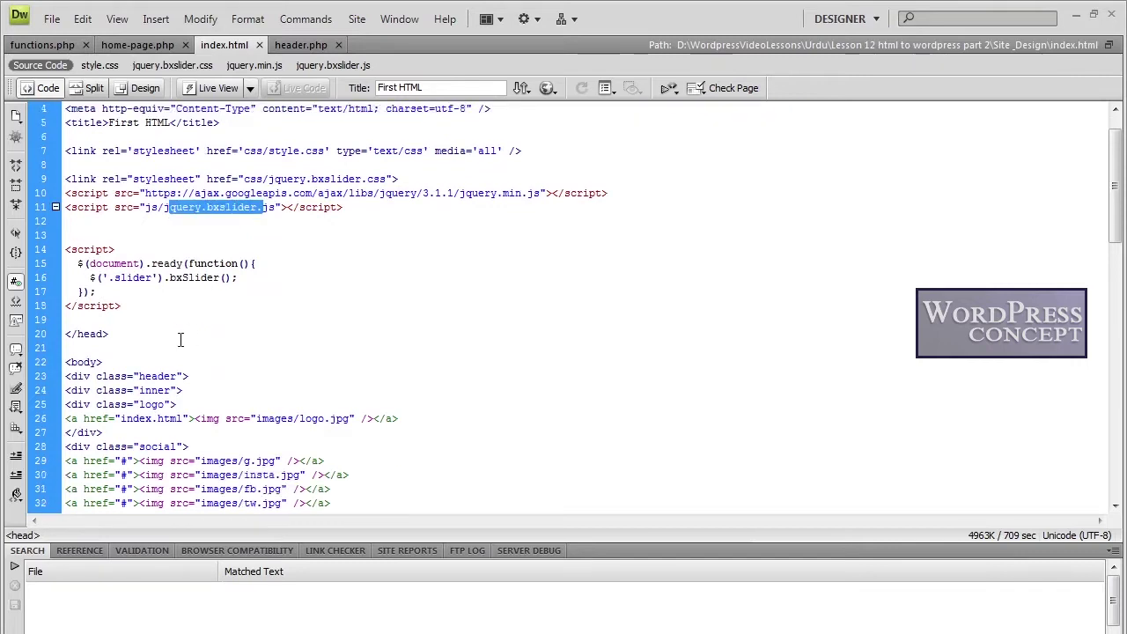
scroll(180, 339, "down", 4)
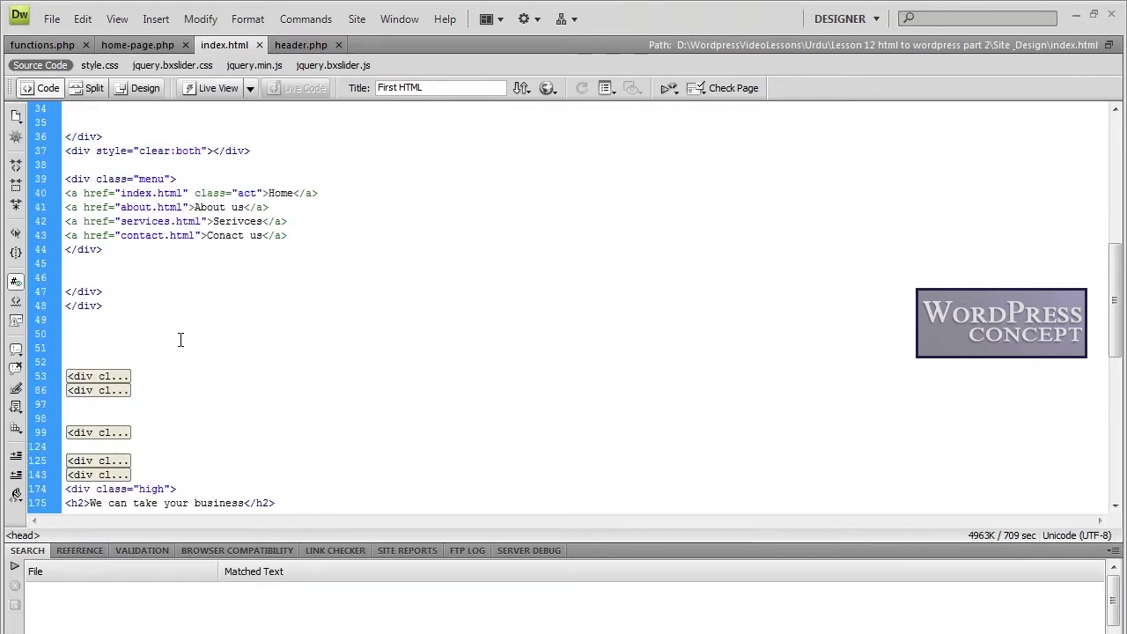
double_click(109, 292)
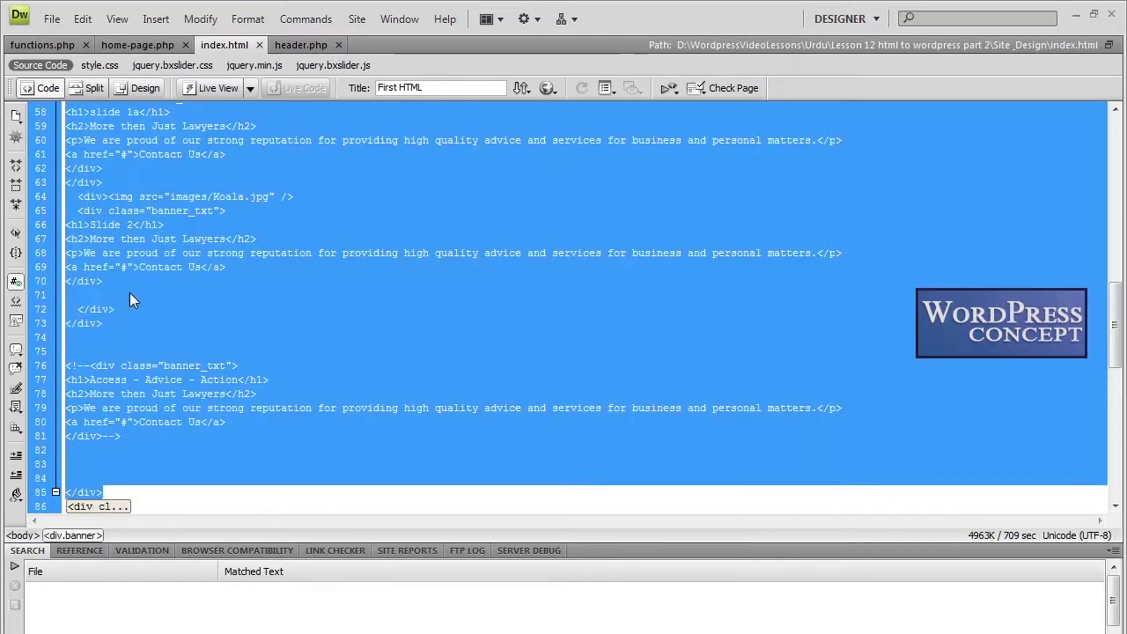
scroll(198, 292, "up", 4)
left_click(198, 292)
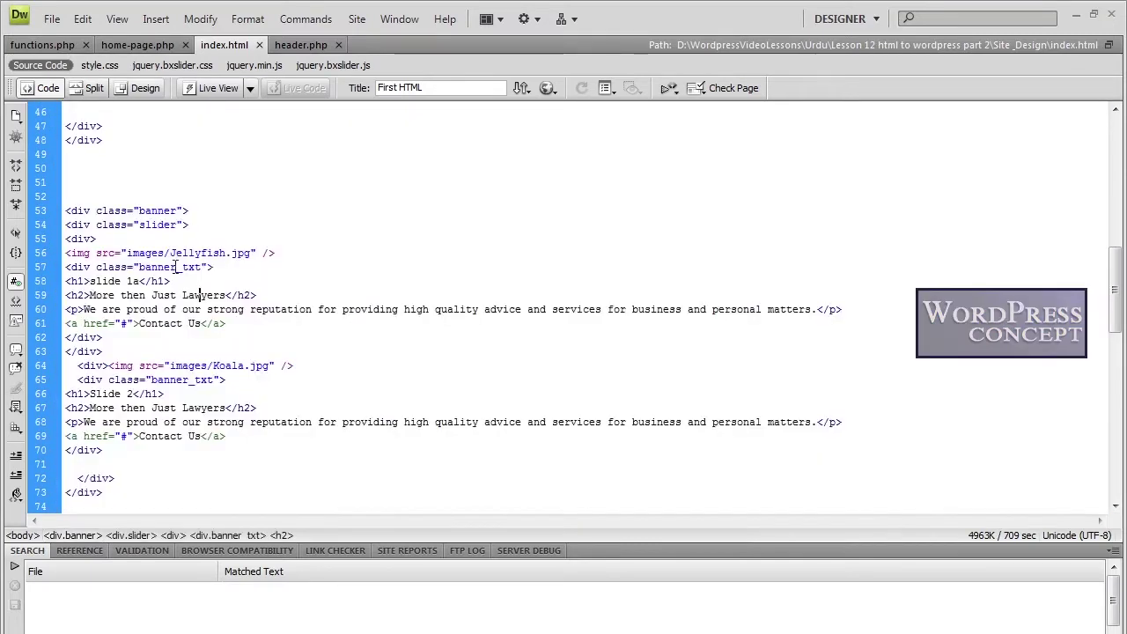
double_click(150, 226)
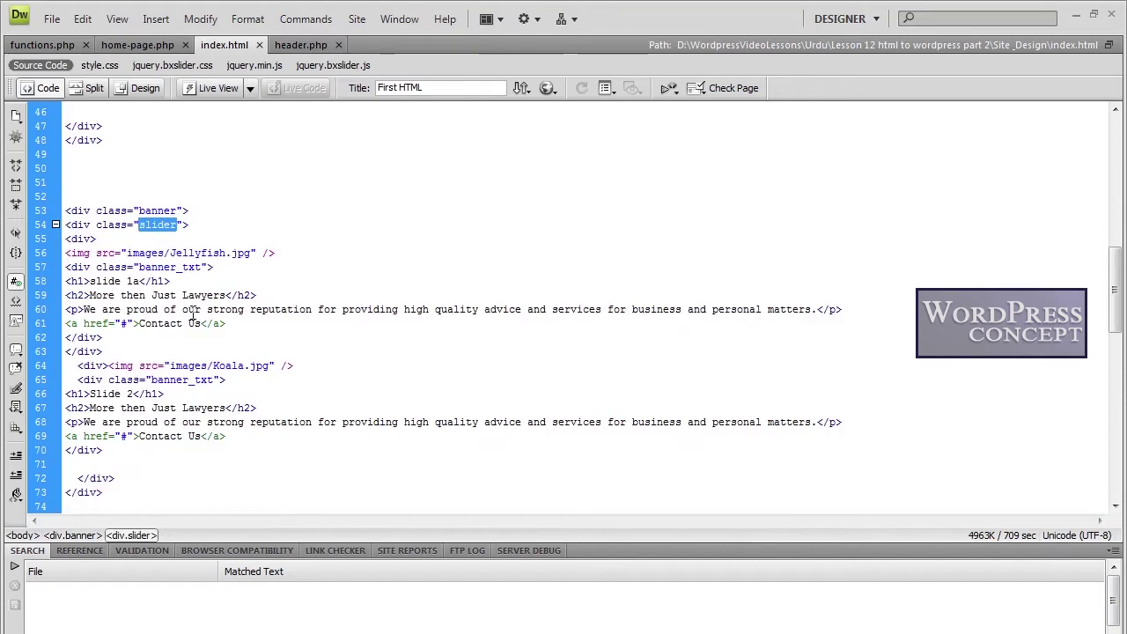
scroll(192, 316, "up", 11)
scroll(192, 313, "up", 3)
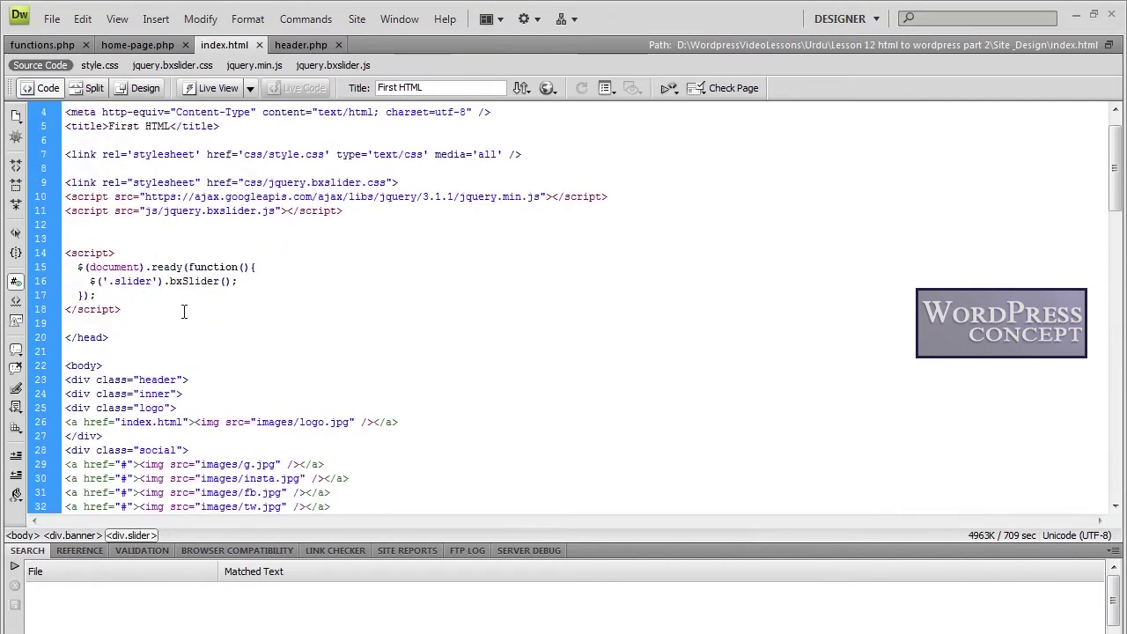
double_click(131, 282)
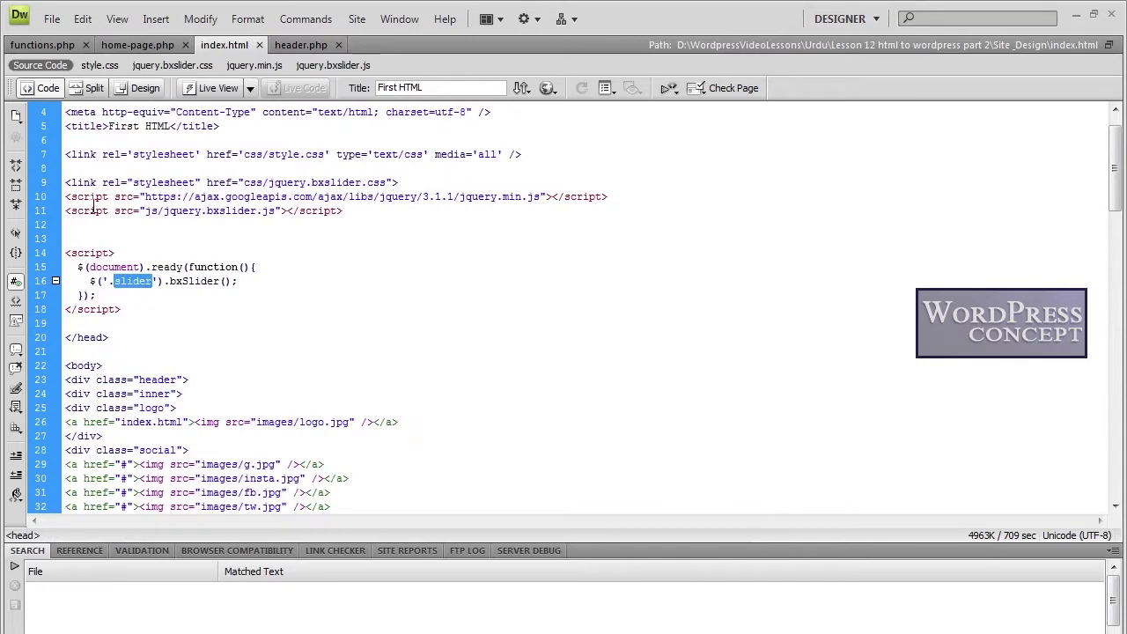
- Copy the bxSlider stylesheet link, jQuery and slider script tags and initialization script from index.html into home-page.php below get_header(), and save
left_click_drag(68, 183, 137, 311)
key("ctrl+c")
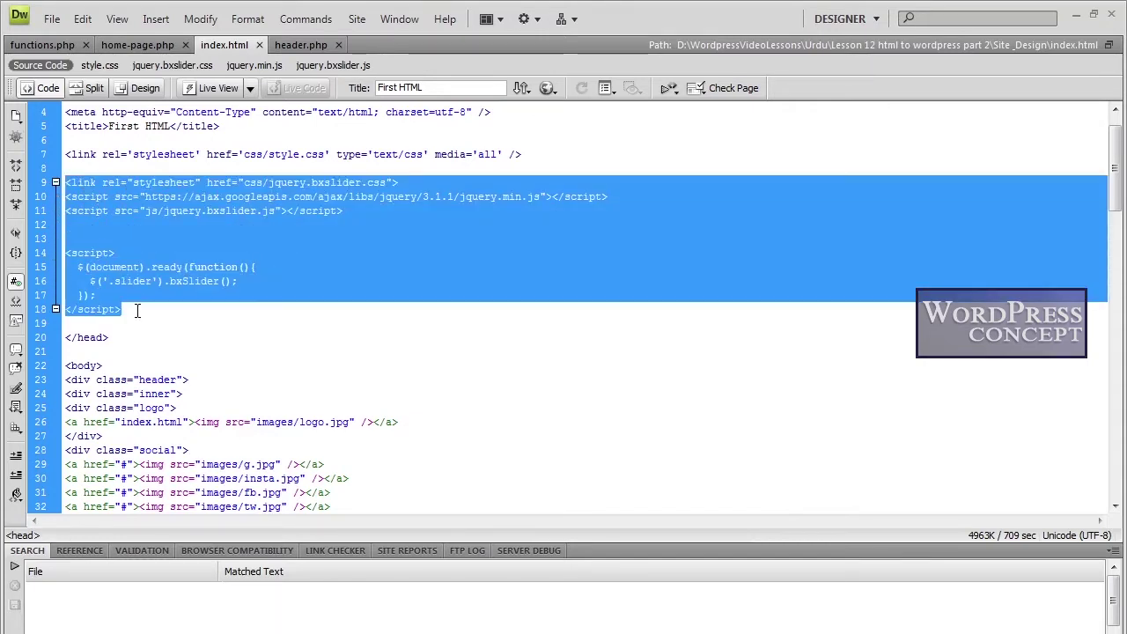
left_click(136, 45)
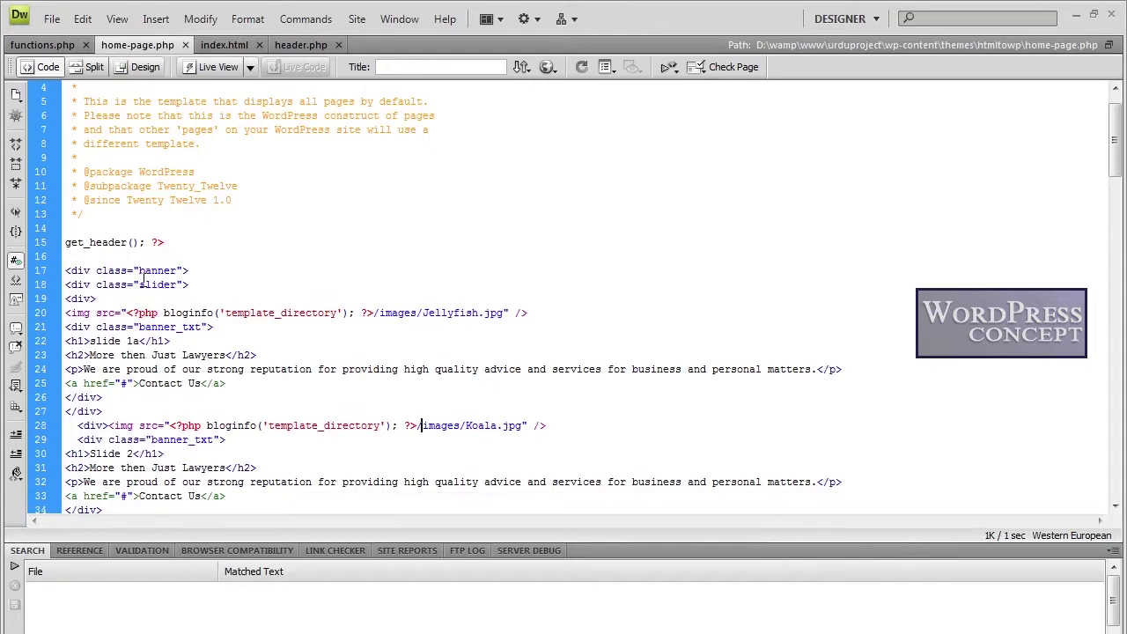
left_click(68, 256)
key("Return")
key("Return")
key("ctrl+v")
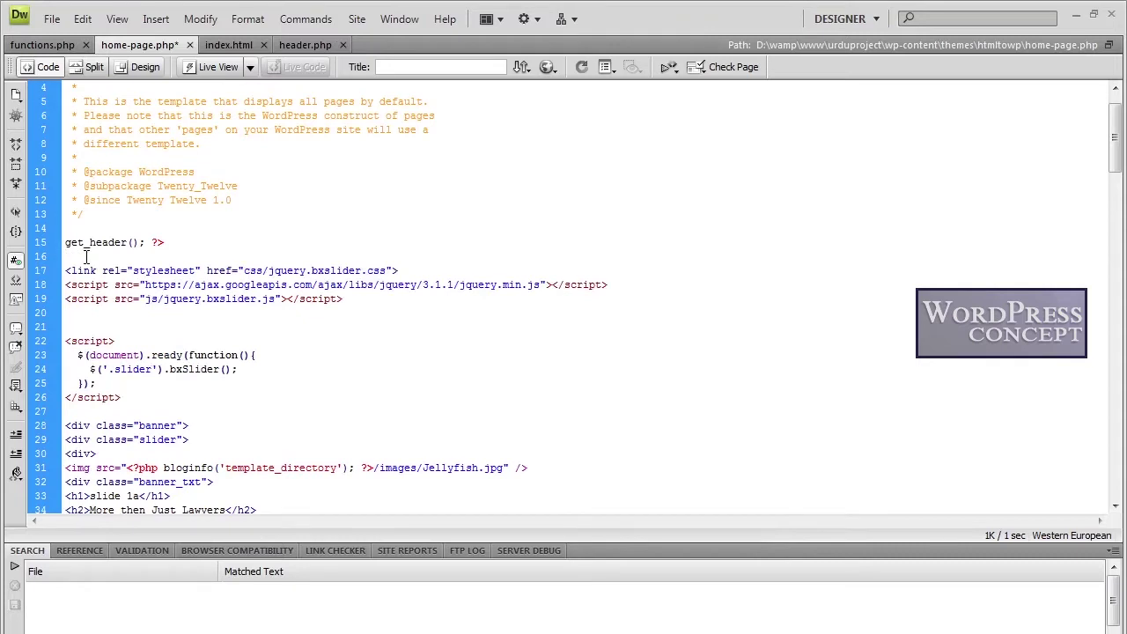
left_click_drag(66, 273, 155, 401)
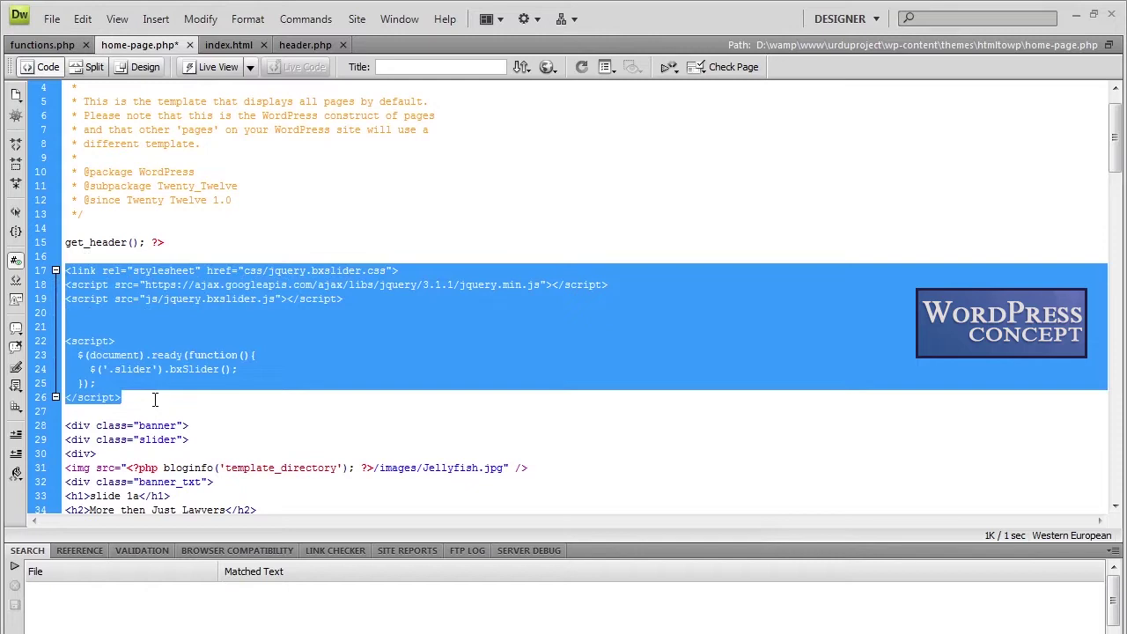
key("ctrl+s")
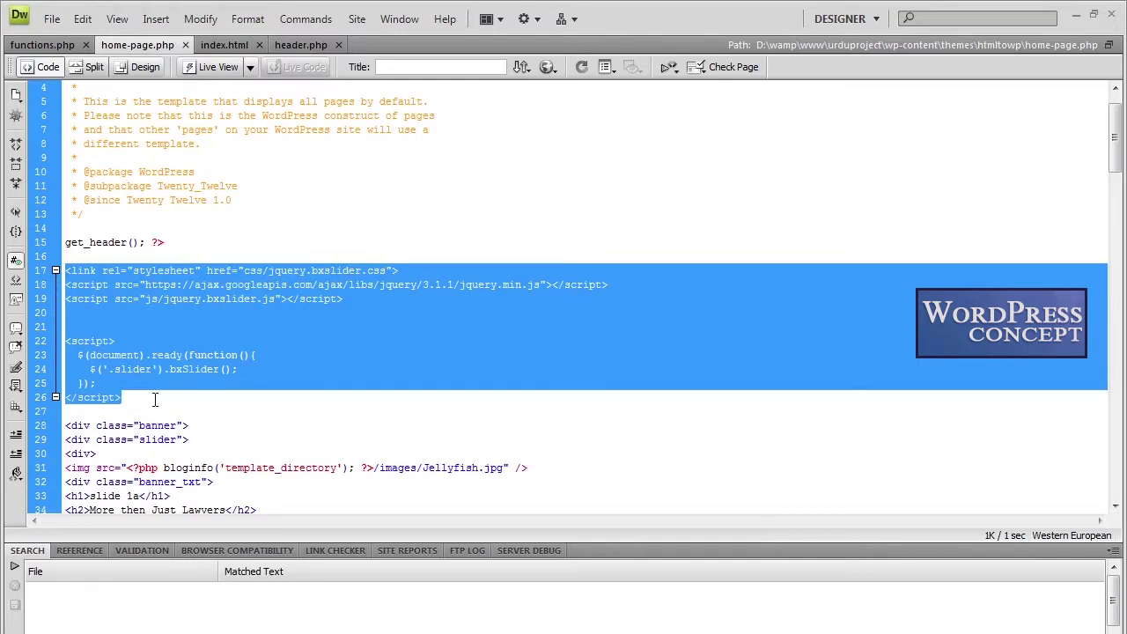
left_click(220, 377)
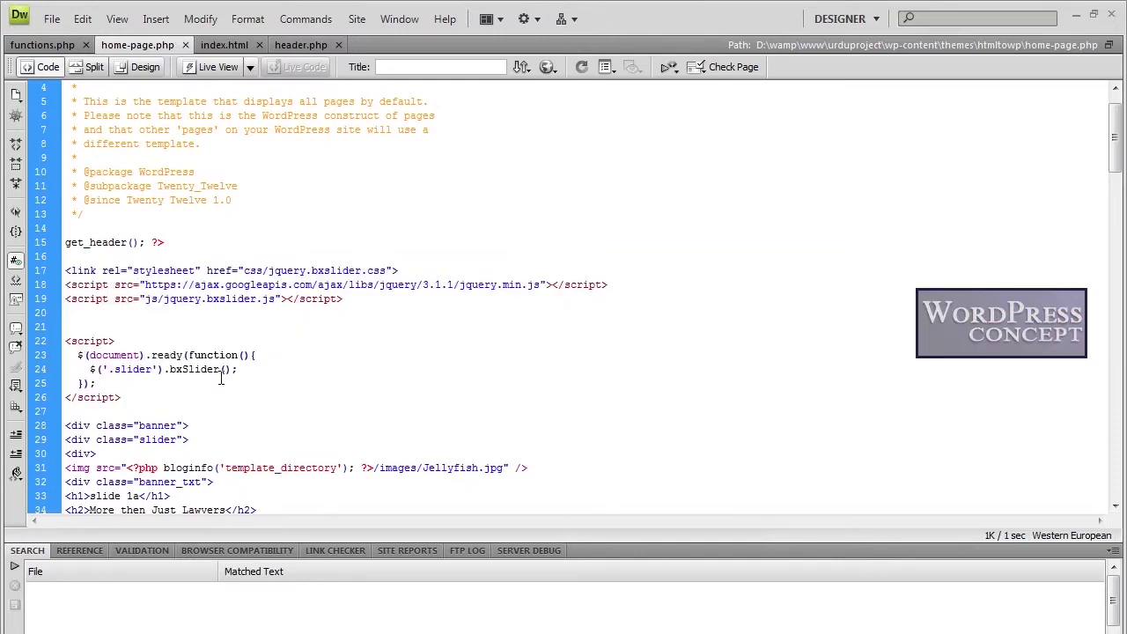
- In home-page.php, prefix the jquery.bxslider.css and jquery.bxslider.js paths with <?php bloginfo('template_directory'); ?> and save the file
scroll(221, 377, "down", 2)
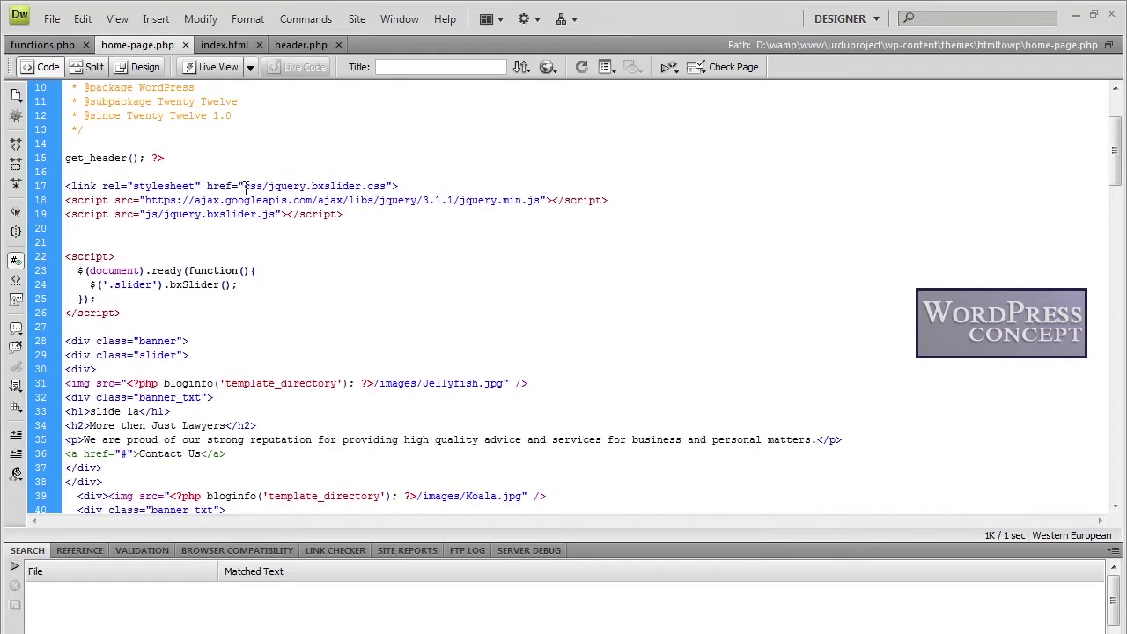
double_click(368, 383)
left_click_drag(368, 383, 128, 385)
key("ctrl+c")
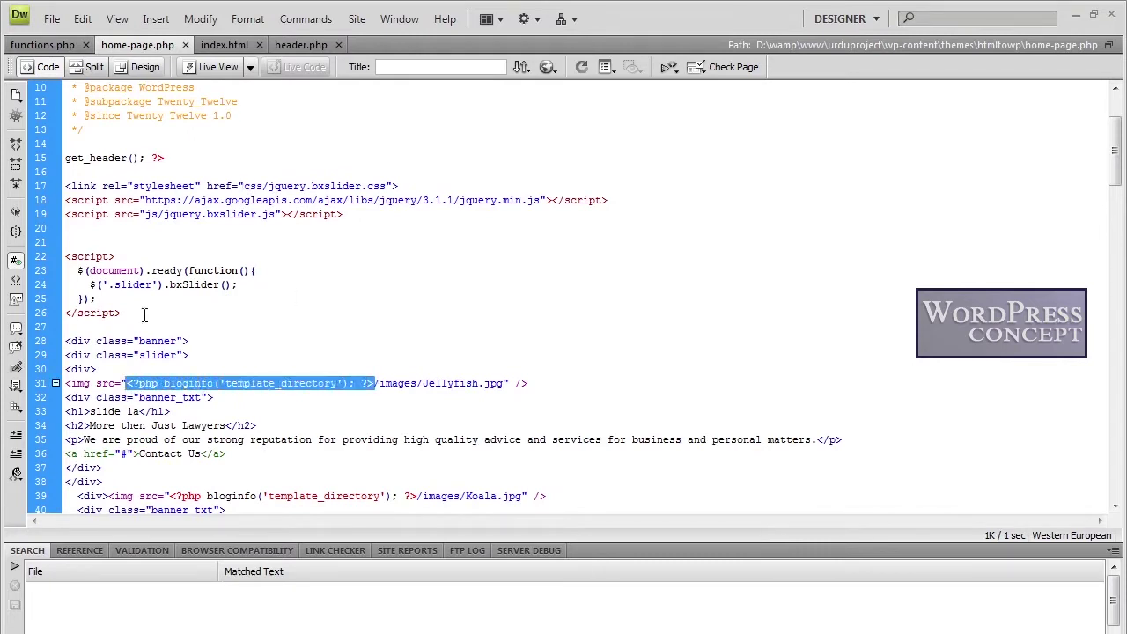
left_click(239, 187)
key("ctrl+v")
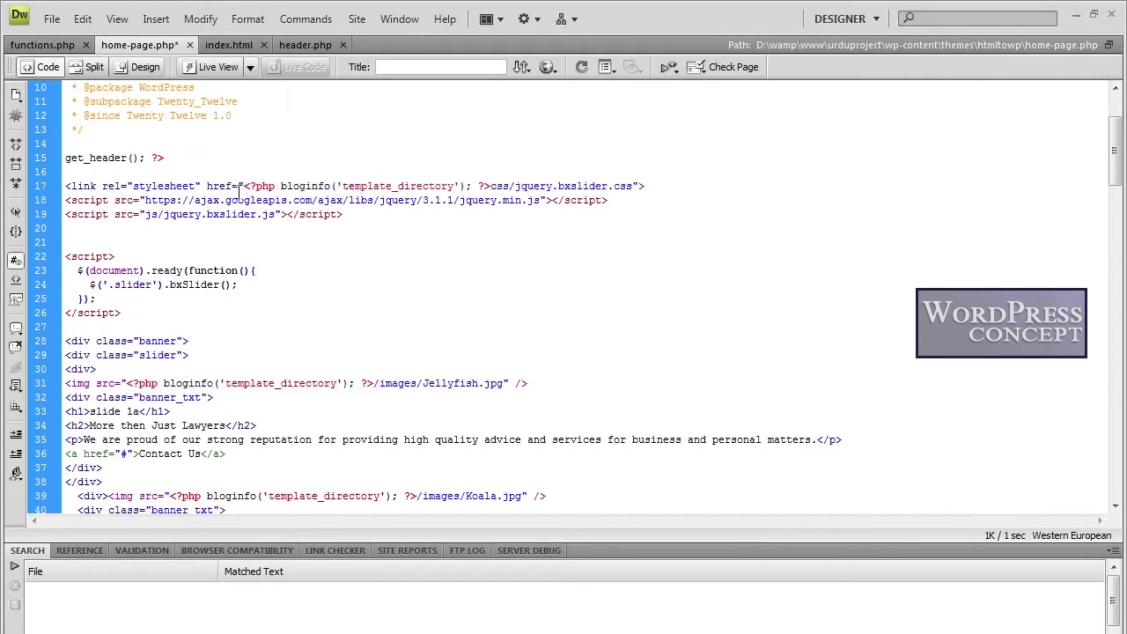
left_click(145, 214)
key("ctrl+v")
key("ctrl+s")
- Switch to Windows Explorer and check the htmltowp theme's css and js folders for the bxSlider files
mouse_move(138, 616)
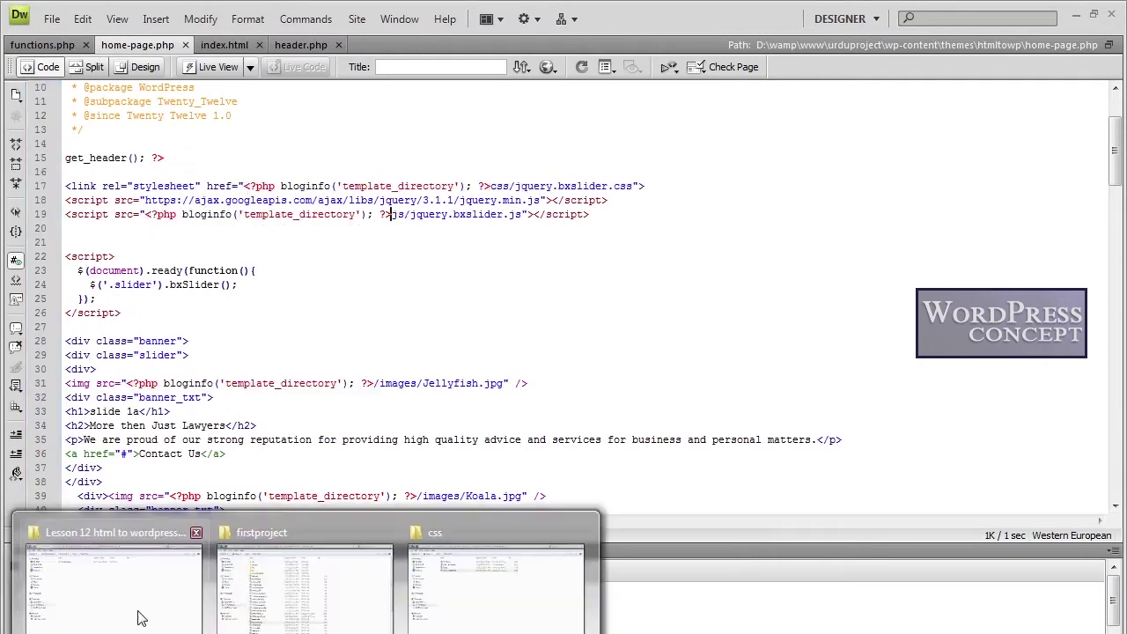
left_click(458, 570)
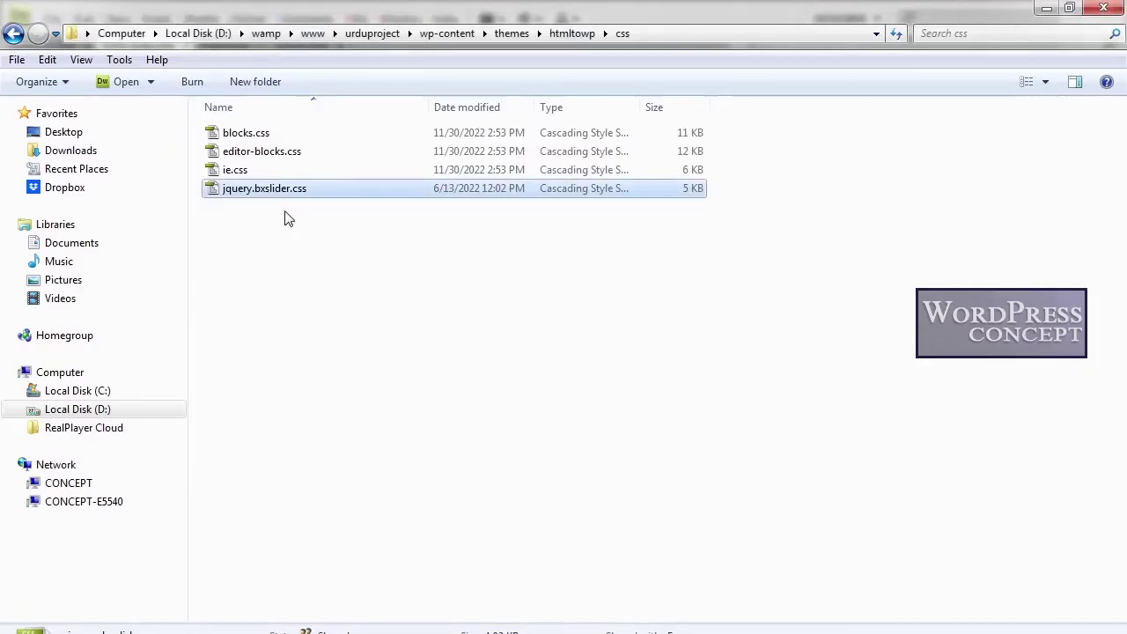
left_click(570, 33)
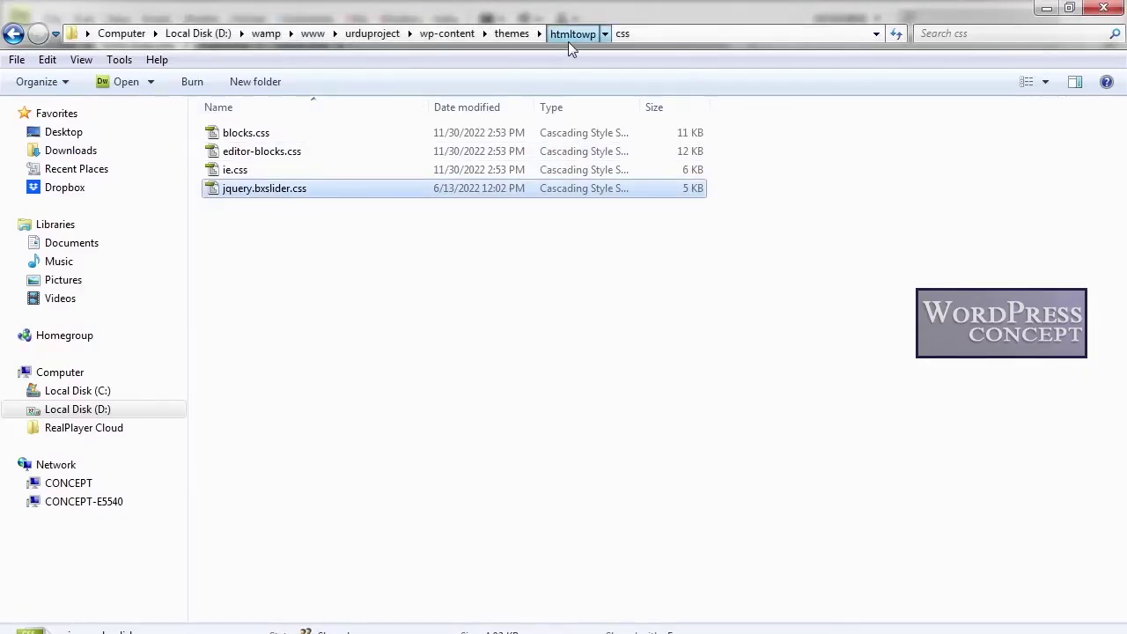
double_click(252, 196)
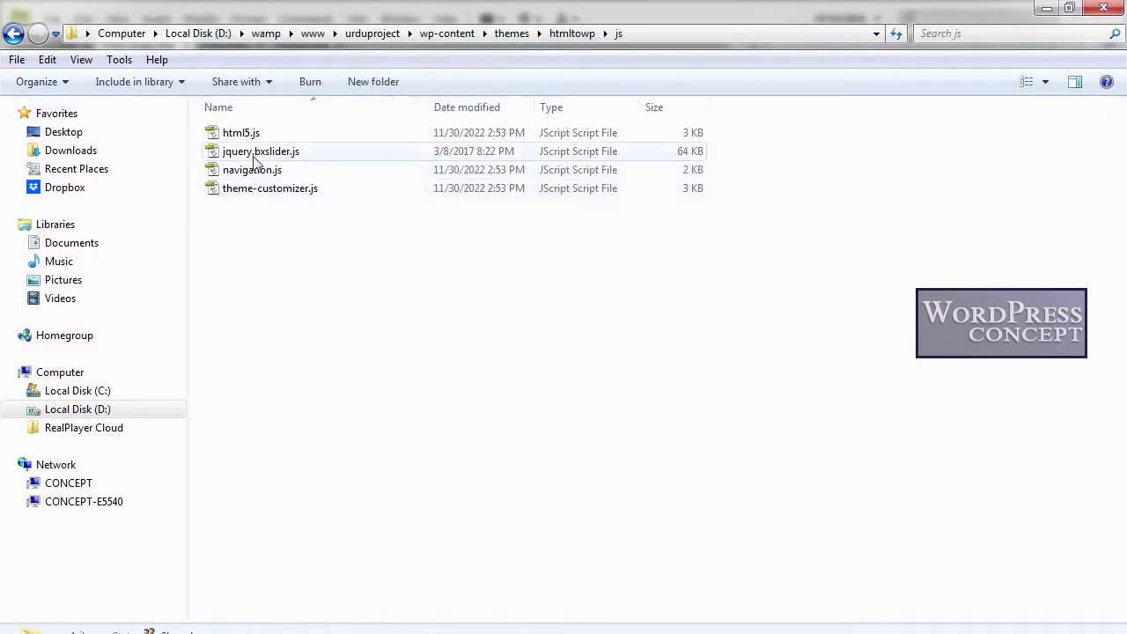
left_click(258, 159)
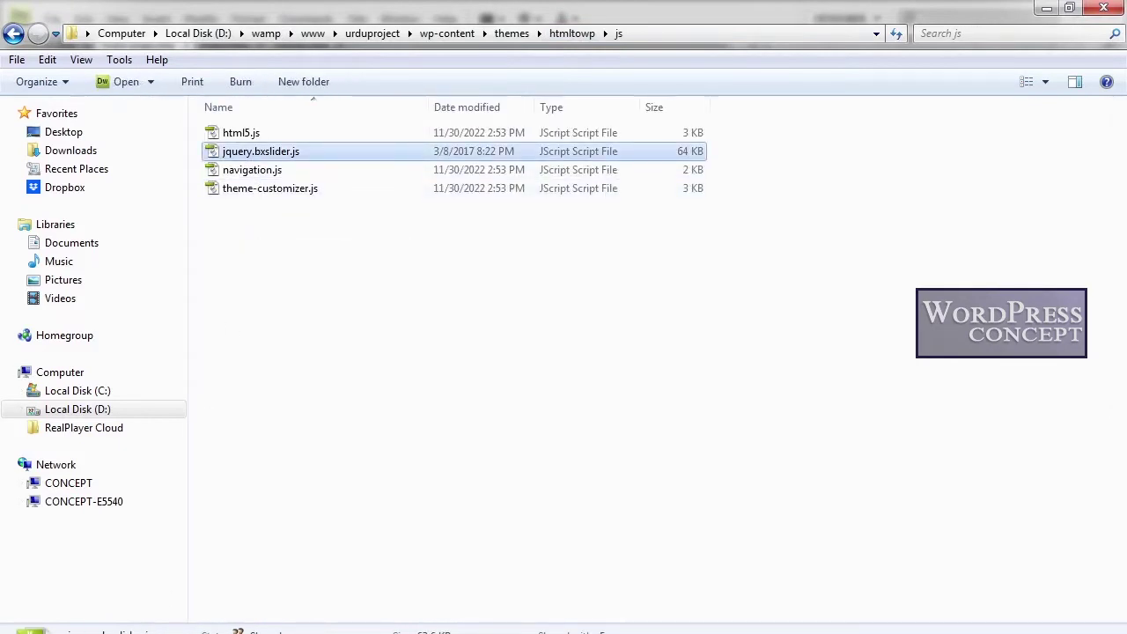
- Switch to Firefox, reload the WordPress Home Page and examine how its banner slider displays
key("alt+Tab")
left_click(315, 34)
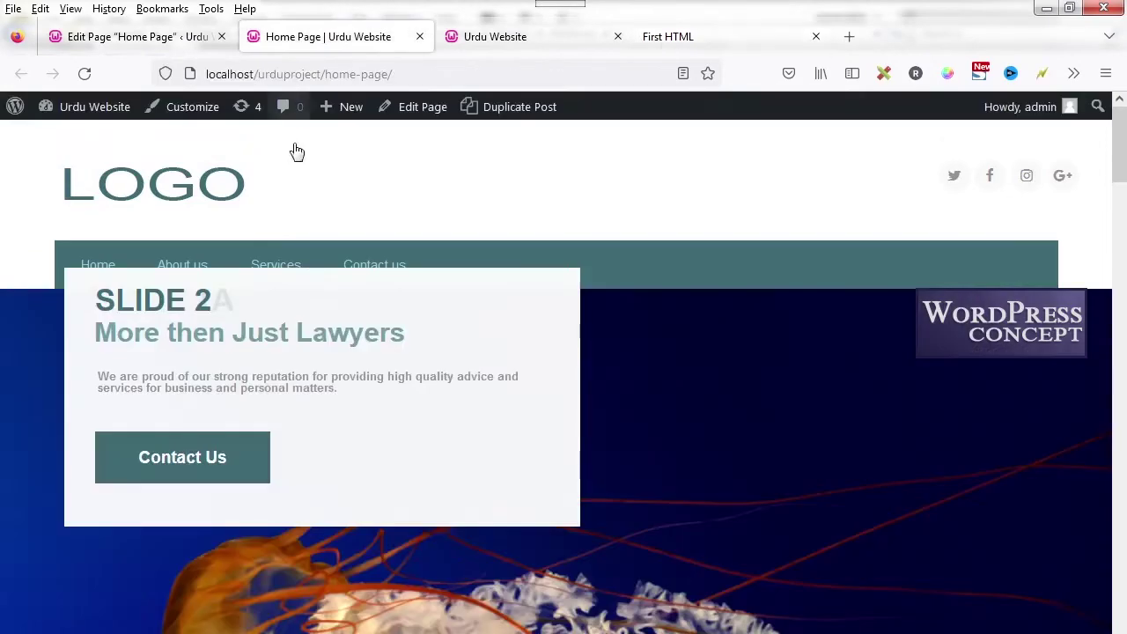
left_click(84, 73)
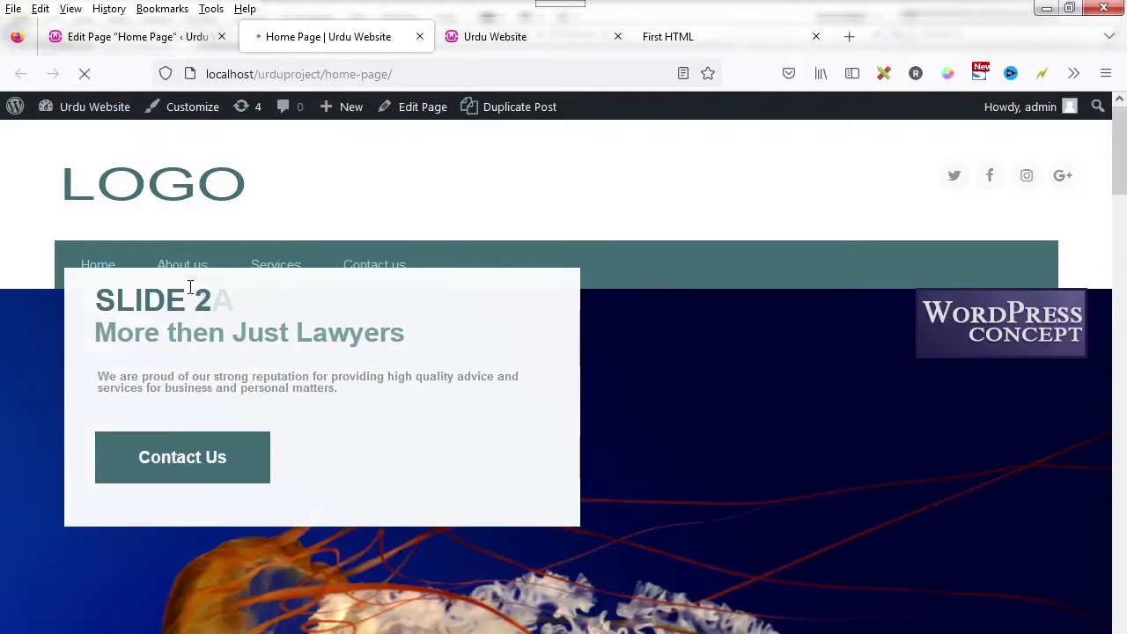
scroll(588, 447, "down", 3)
scroll(588, 447, "down", 3)
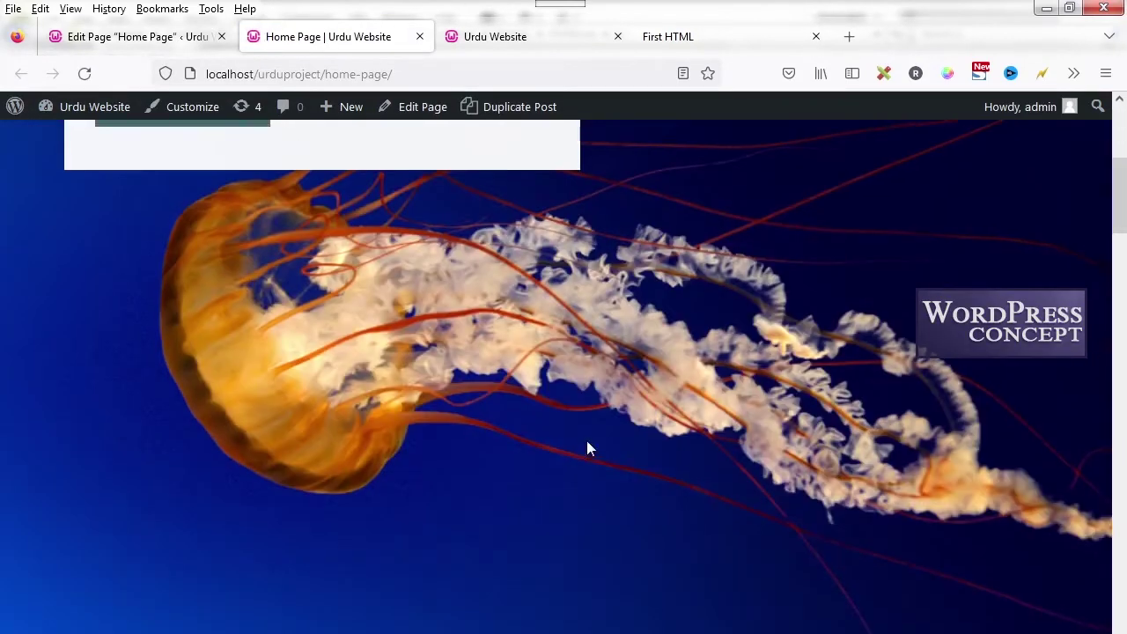
scroll(588, 447, "up", 5)
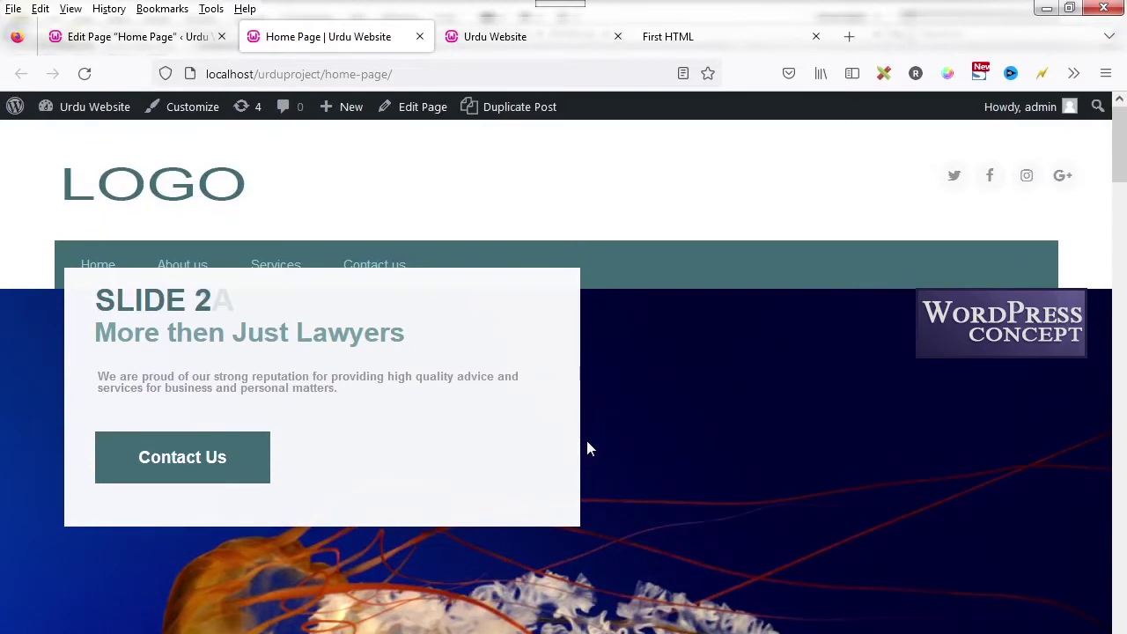
- View the static site's slider, then in Windows Explorer select and copy bx_loader.gif and controls.png from the Site & Design images folder
left_click(679, 38)
scroll(851, 368, "down", 2)
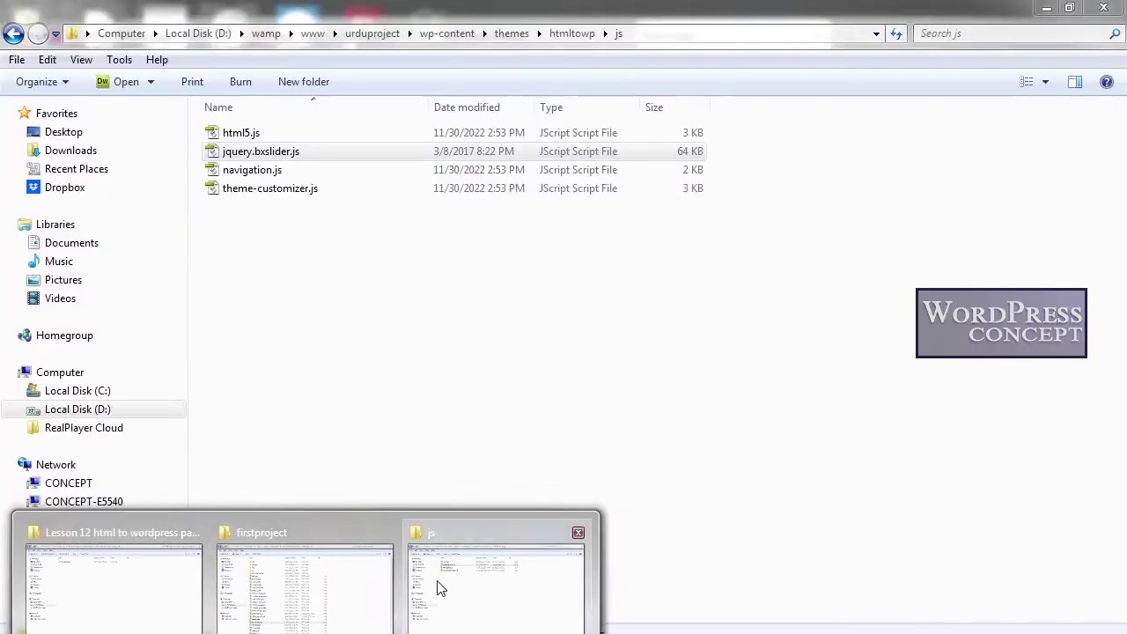
left_click(441, 588)
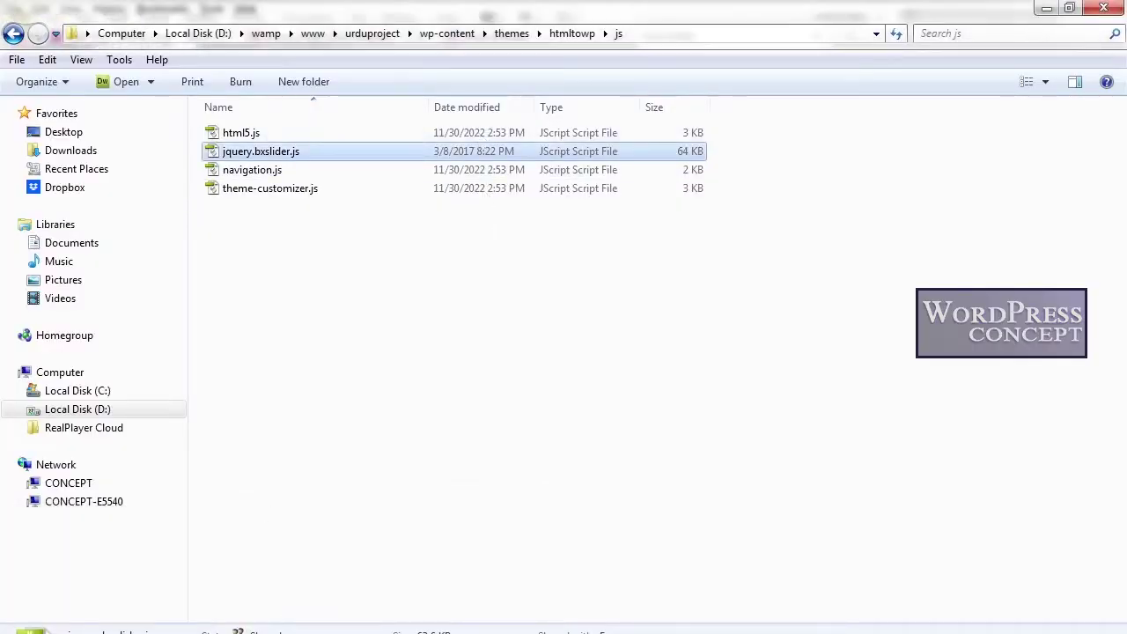
left_click(78, 604)
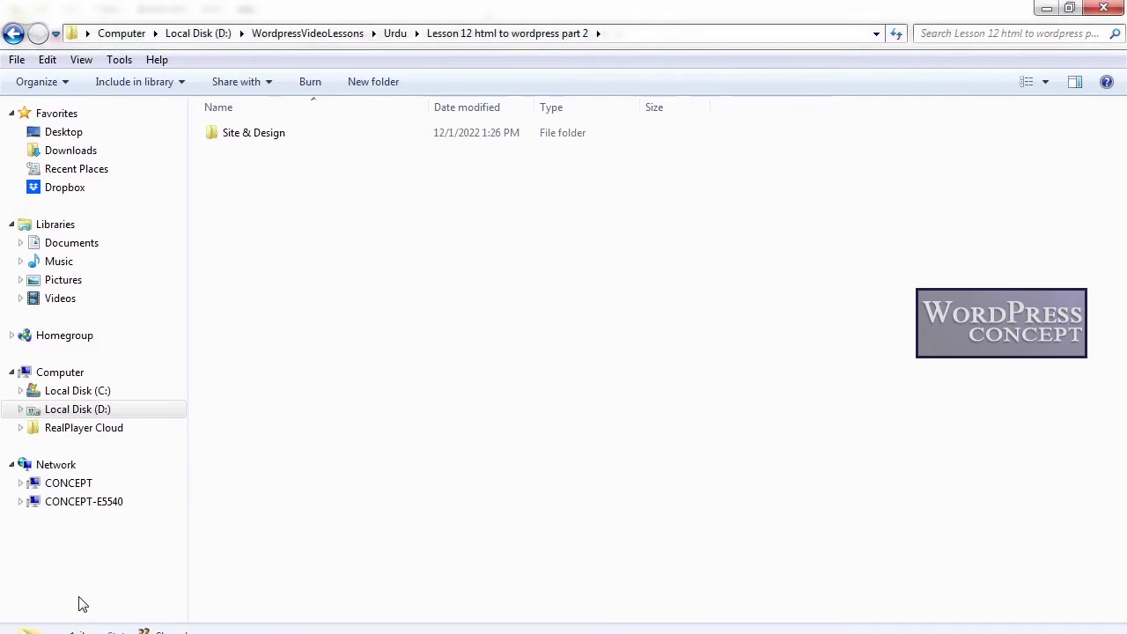
left_click(281, 141)
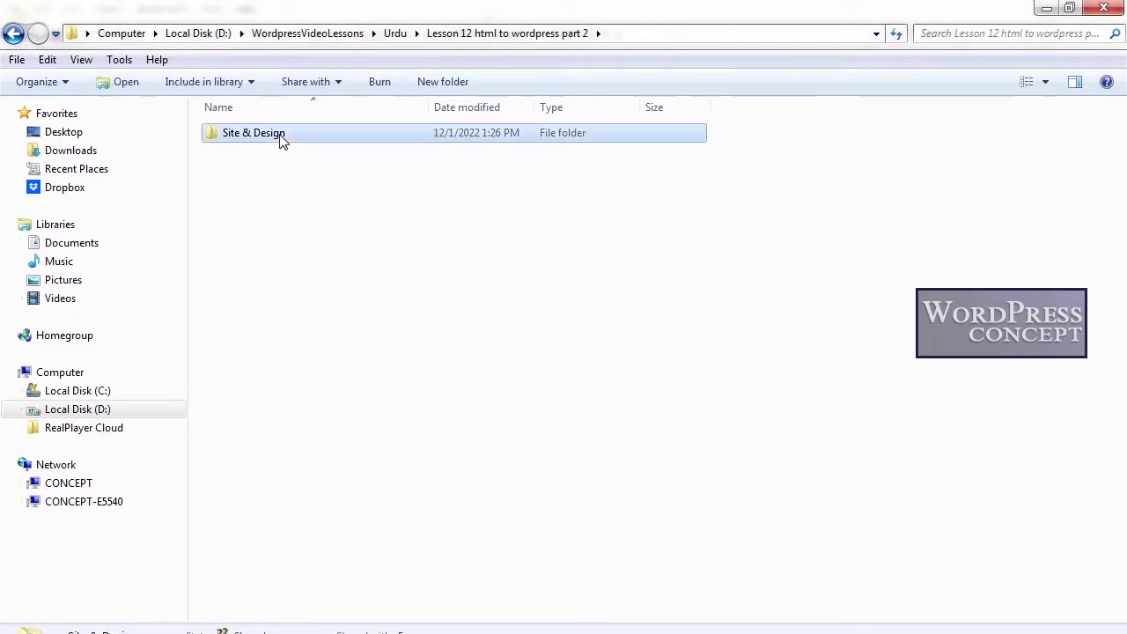
double_click(280, 141)
left_click(255, 153)
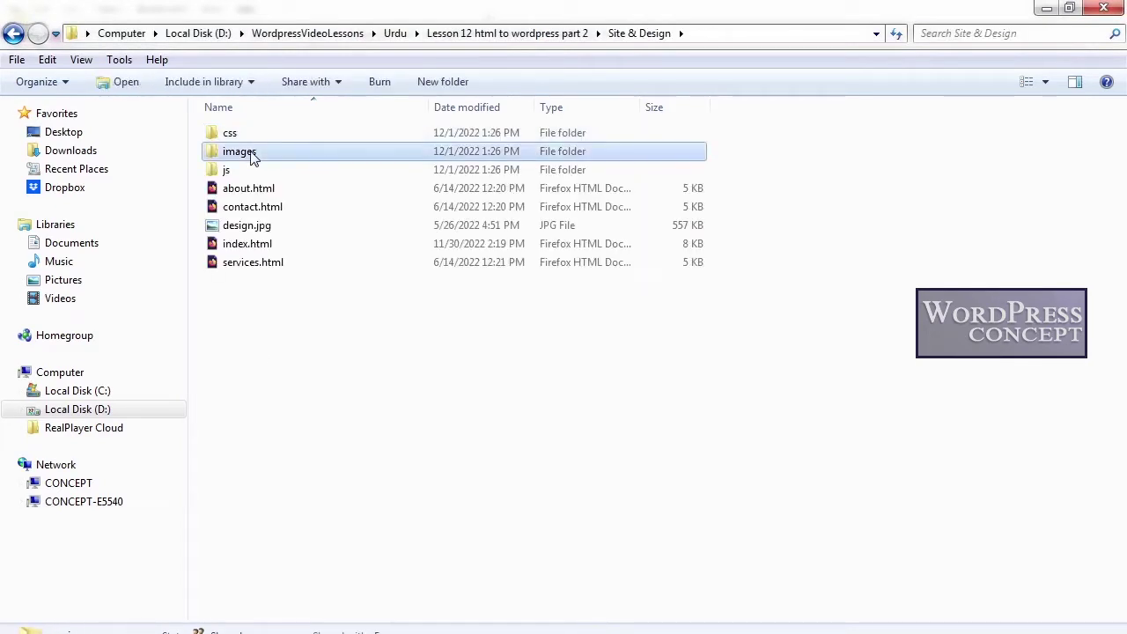
double_click(250, 155)
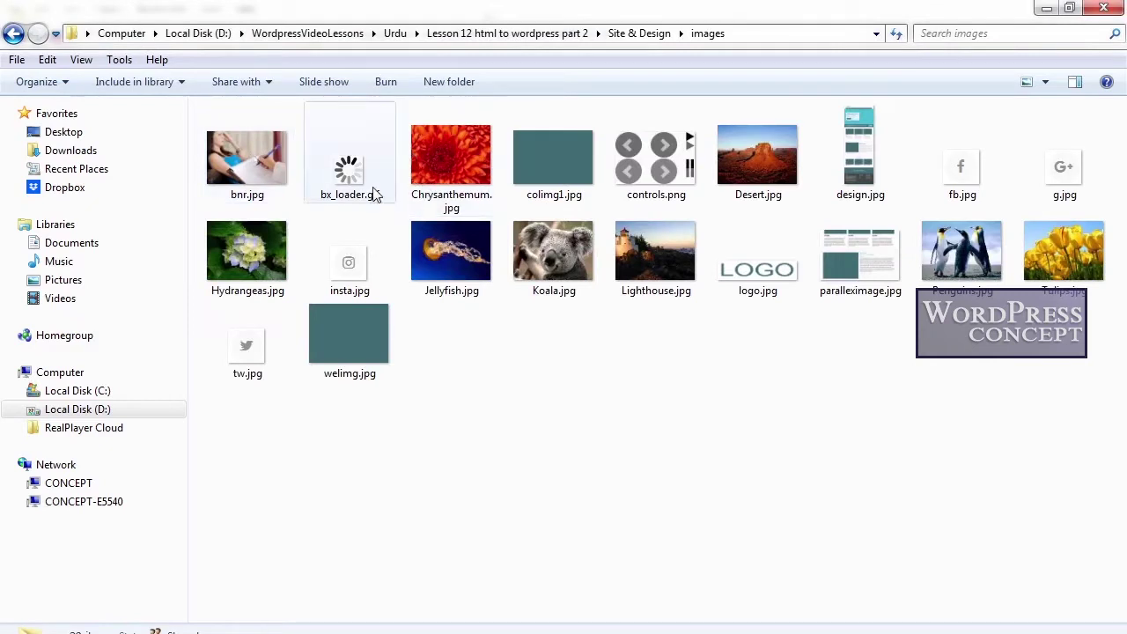
left_click(632, 161)
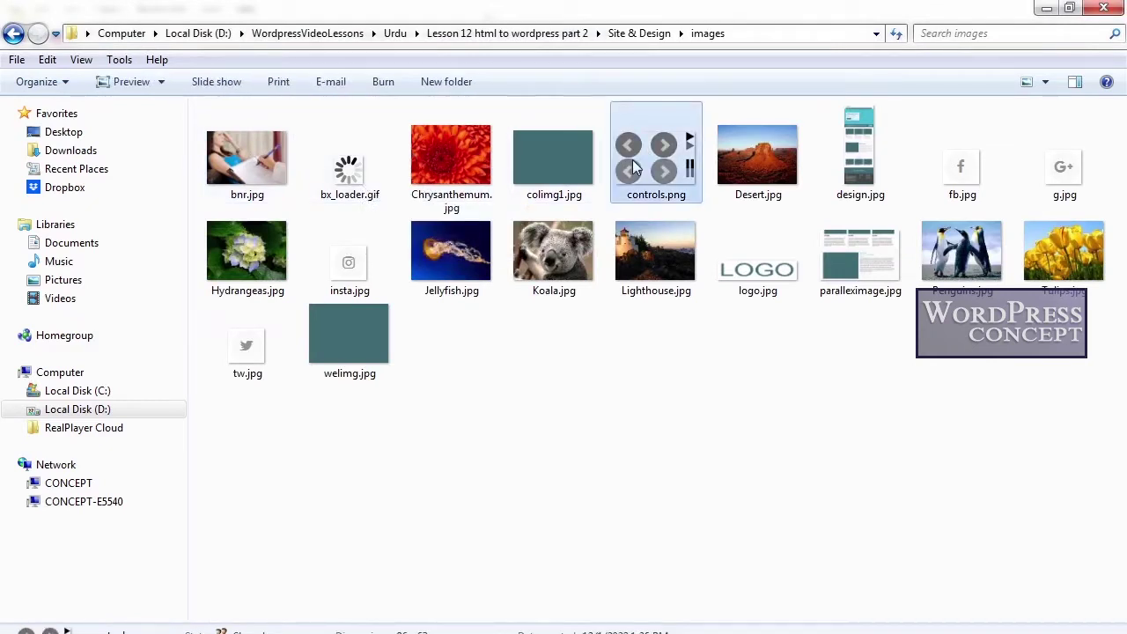
left_click(368, 175)
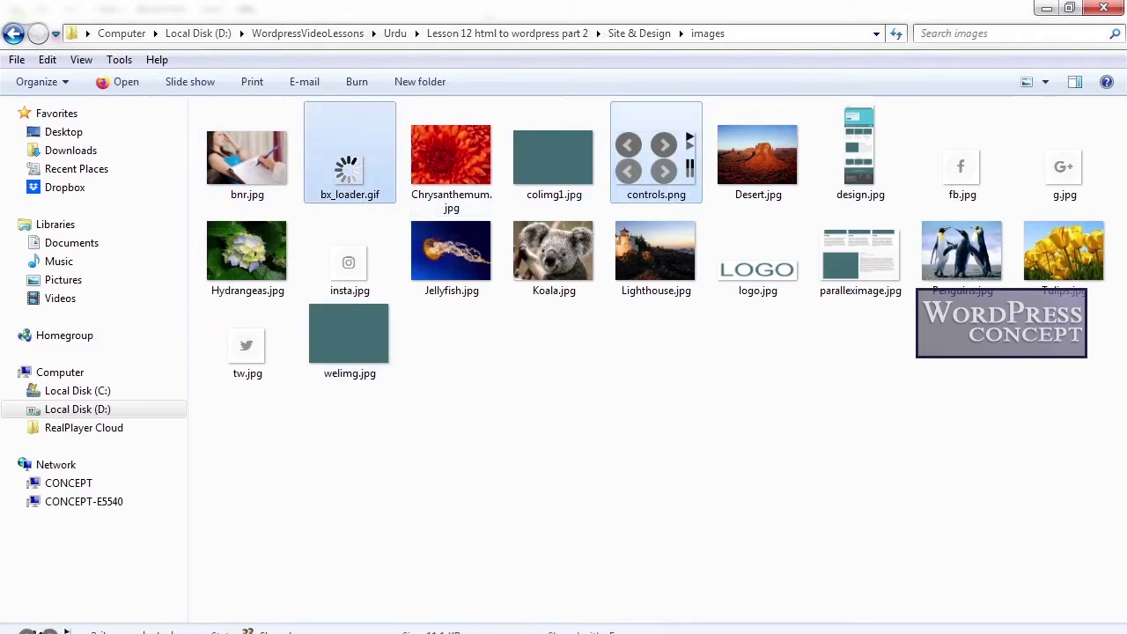
- Paste the copied bx_loader.gif and controls.png into the htmltowp theme's images folder
left_click(448, 596)
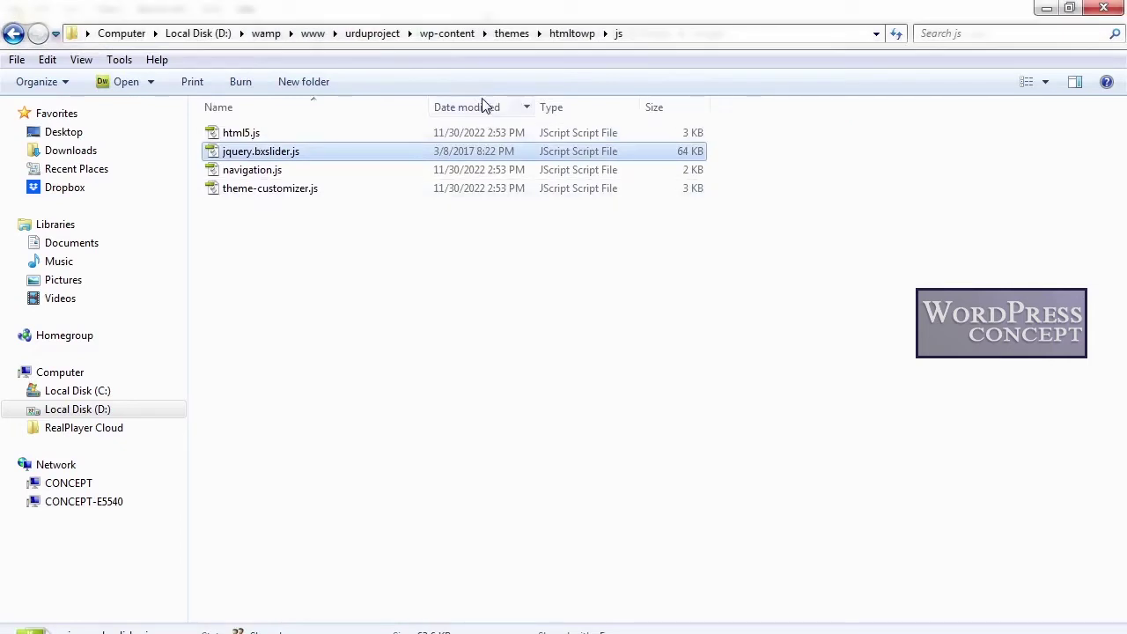
left_click(568, 39)
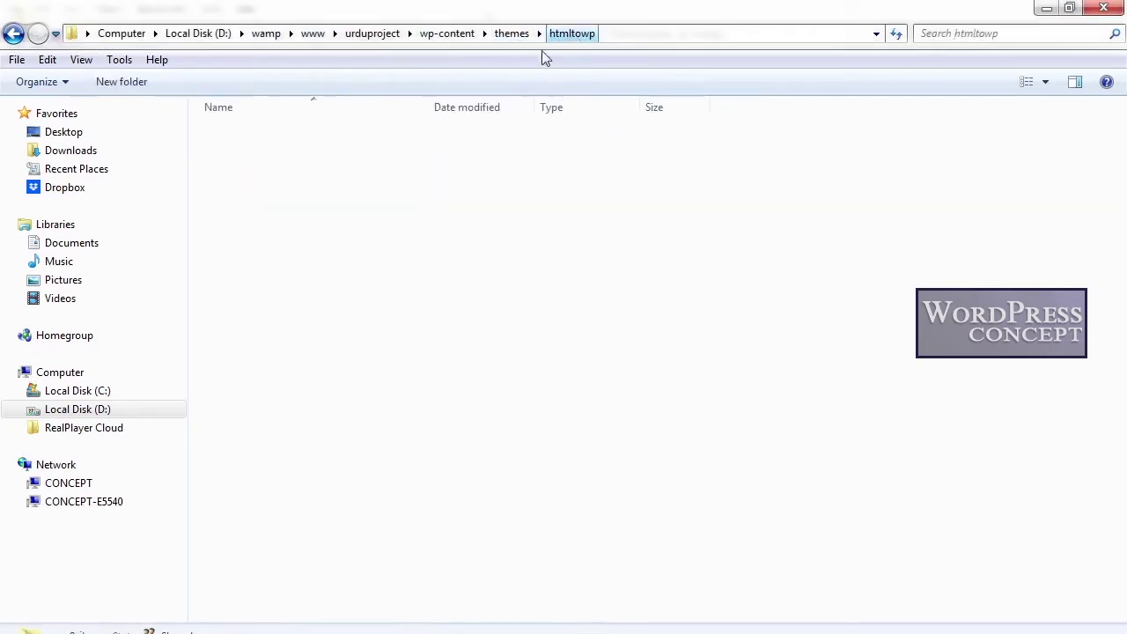
double_click(236, 154)
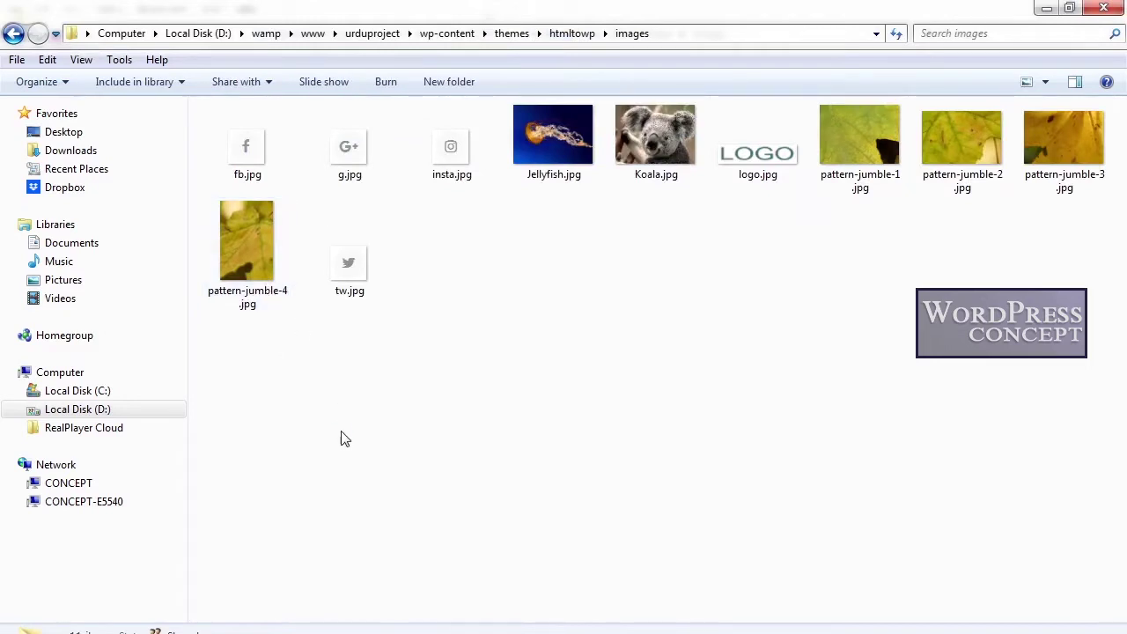
key("ctrl+v")
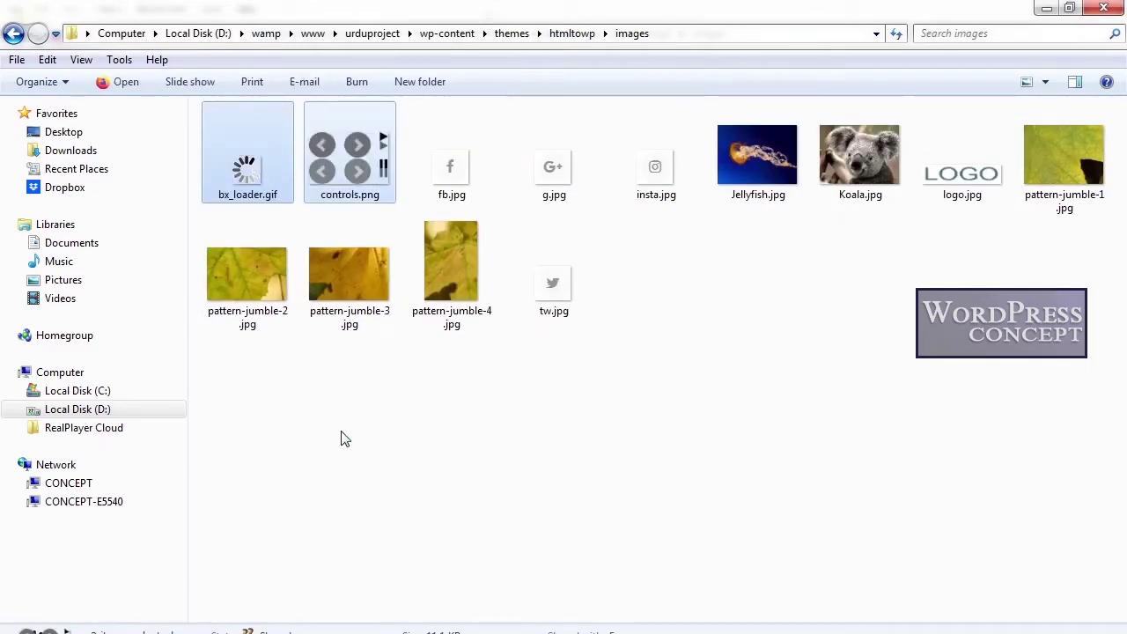
- Switch to Firefox, reload the WordPress Home Page and compare its stacked banner slides with the static First HTML page
key("alt+Tab")
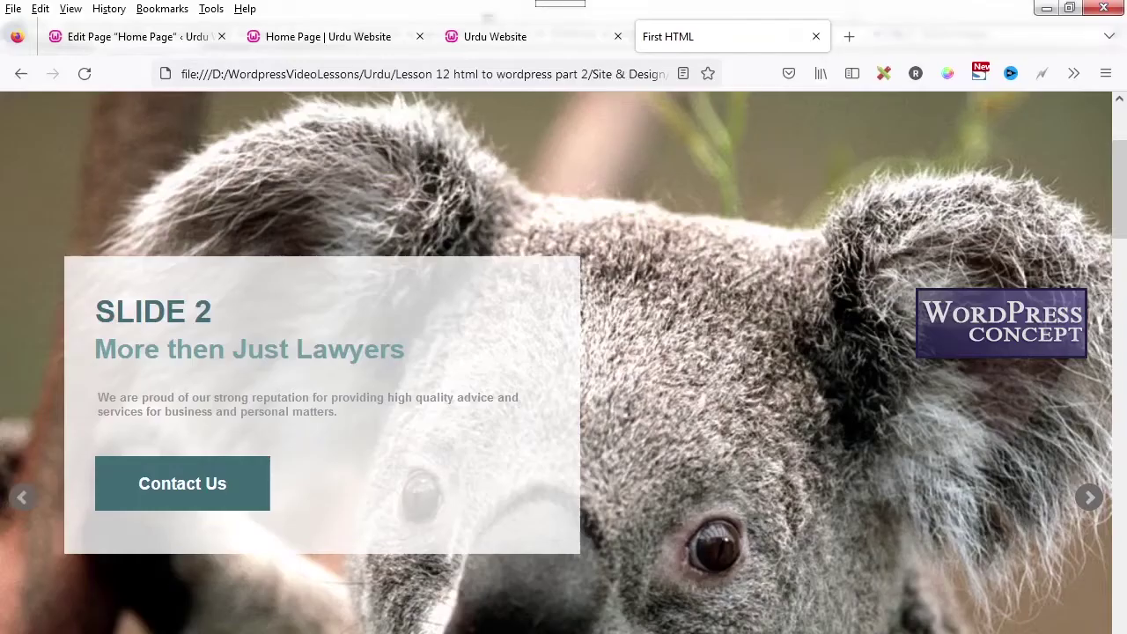
left_click(355, 36)
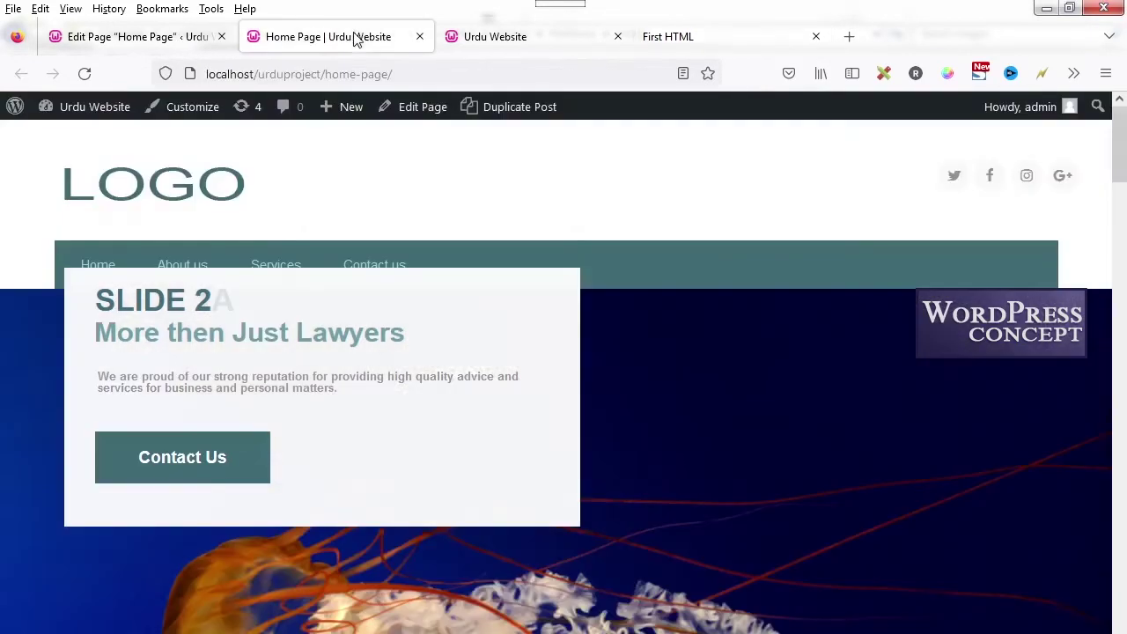
left_click(95, 75)
scroll(662, 428, "down", 4)
scroll(655, 453, "down", 8)
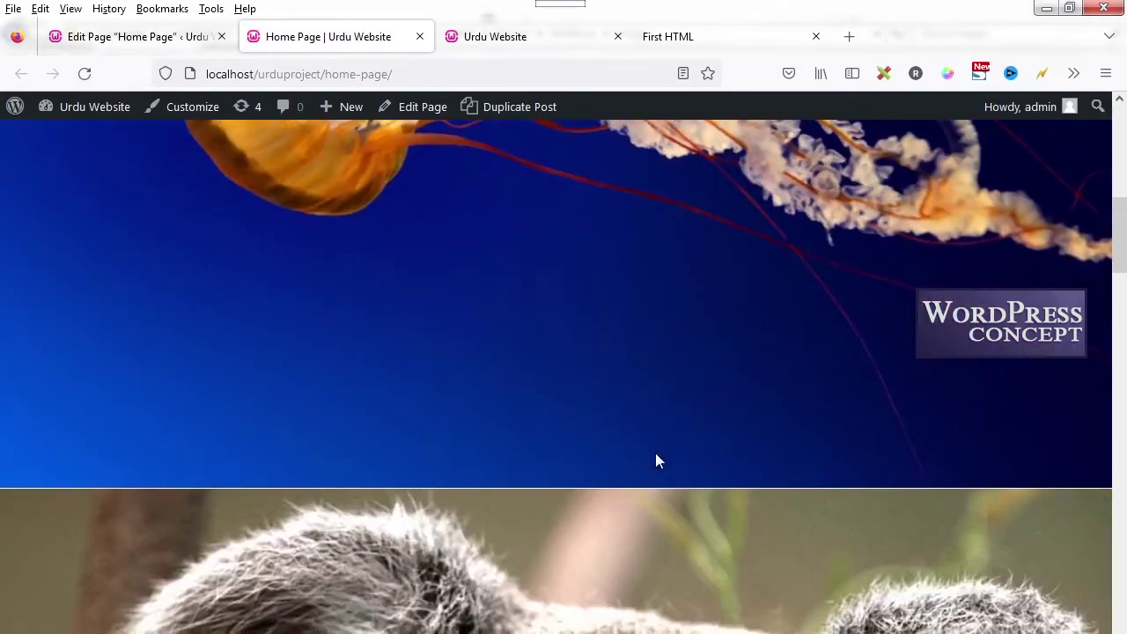
scroll(655, 452, "up", 9)
scroll(655, 452, "up", 3)
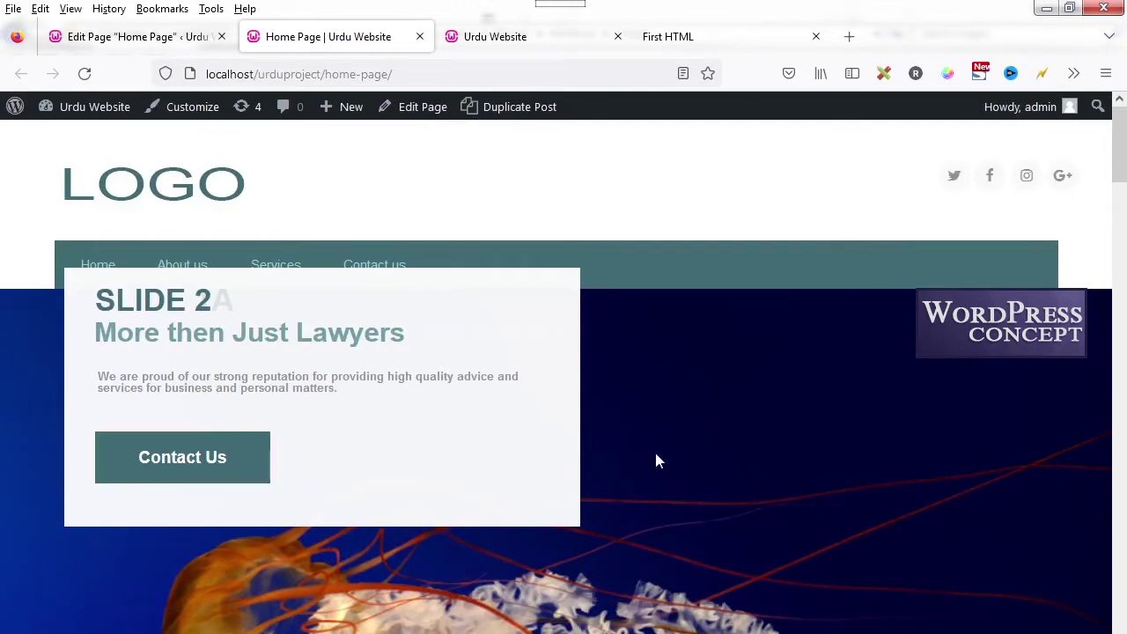
- Open the Home Page's source code and examine the bxSlider stylesheet and script URLs above the banner markup
right_click(32, 342)
left_click(11, 257)
right_click(11, 257)
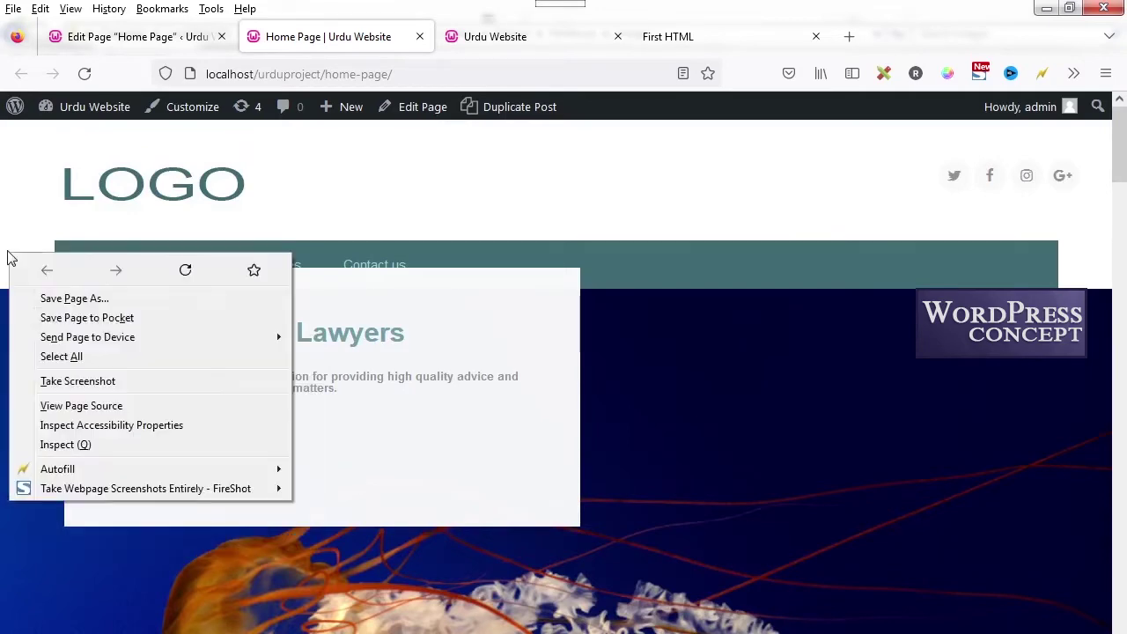
left_click(74, 406)
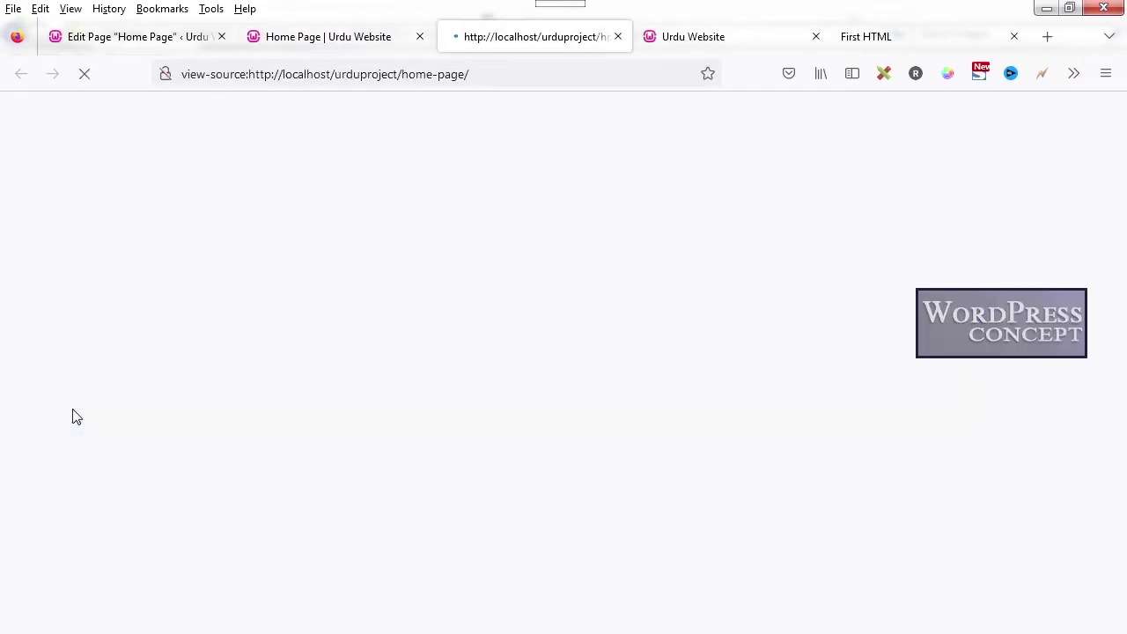
scroll(327, 421, "down", 5)
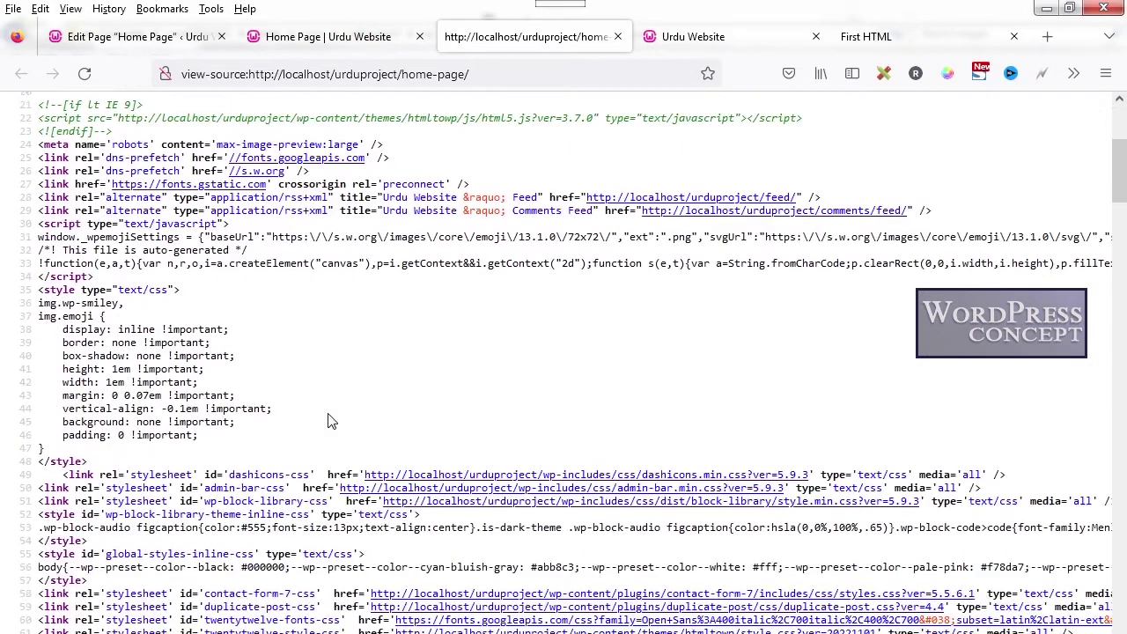
scroll(328, 421, "down", 20)
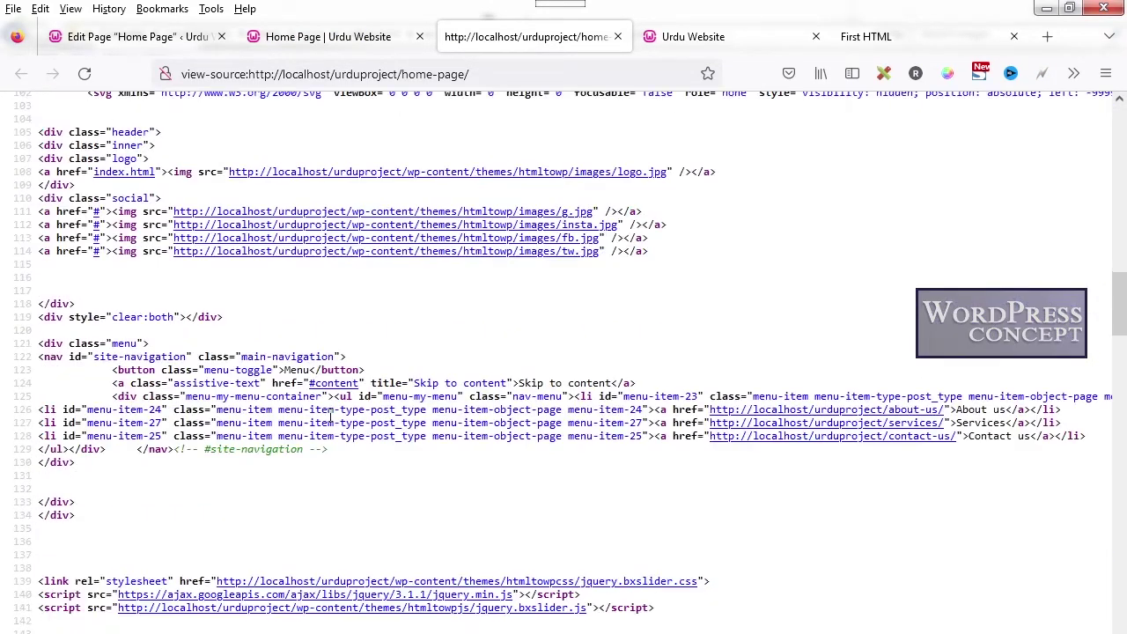
scroll(331, 419, "down", 6)
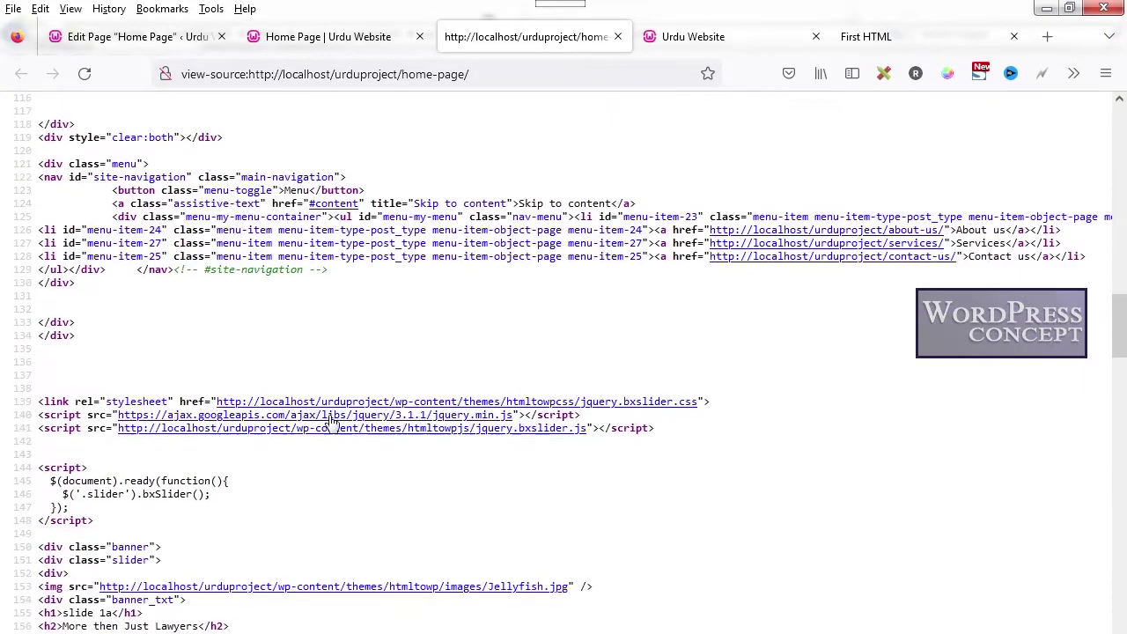
scroll(329, 423, "down", 2)
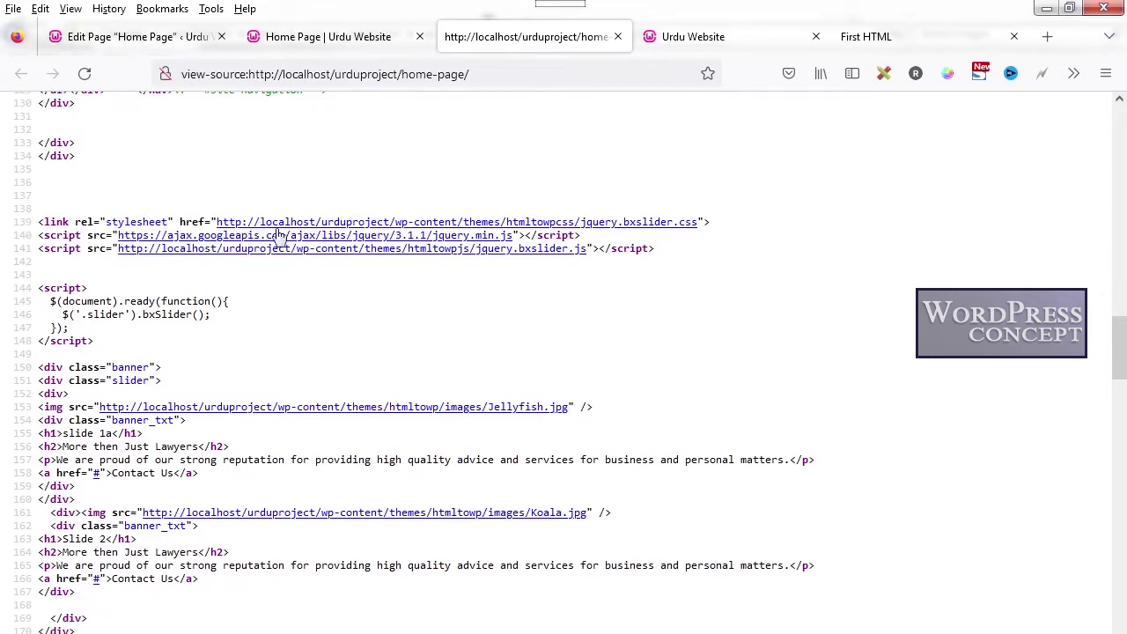
- Follow the jquery.bxslider.css and jquery.bxslider.js links in the page source to check whether each file loads, returning to the source each time
left_click(308, 224)
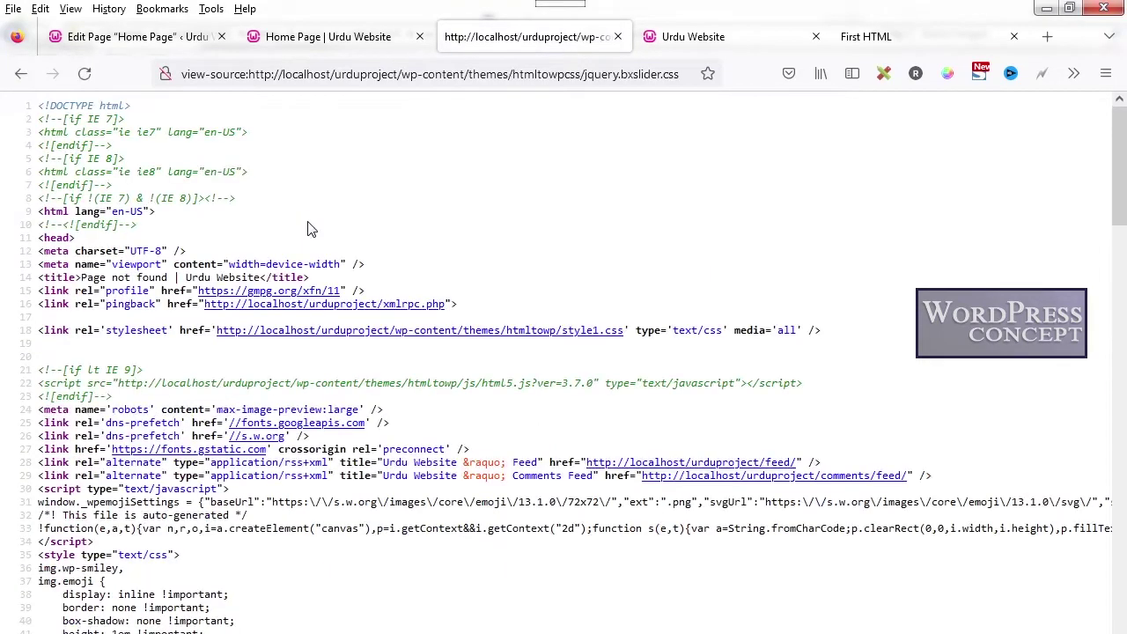
scroll(365, 352, "down", 13)
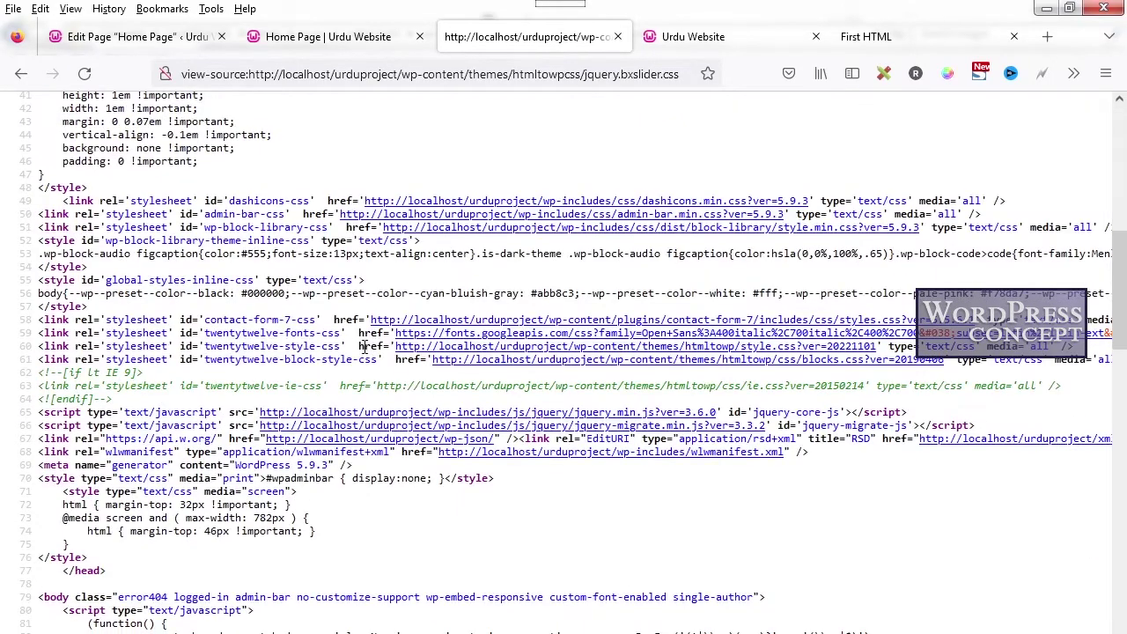
scroll(365, 352, "up", 11)
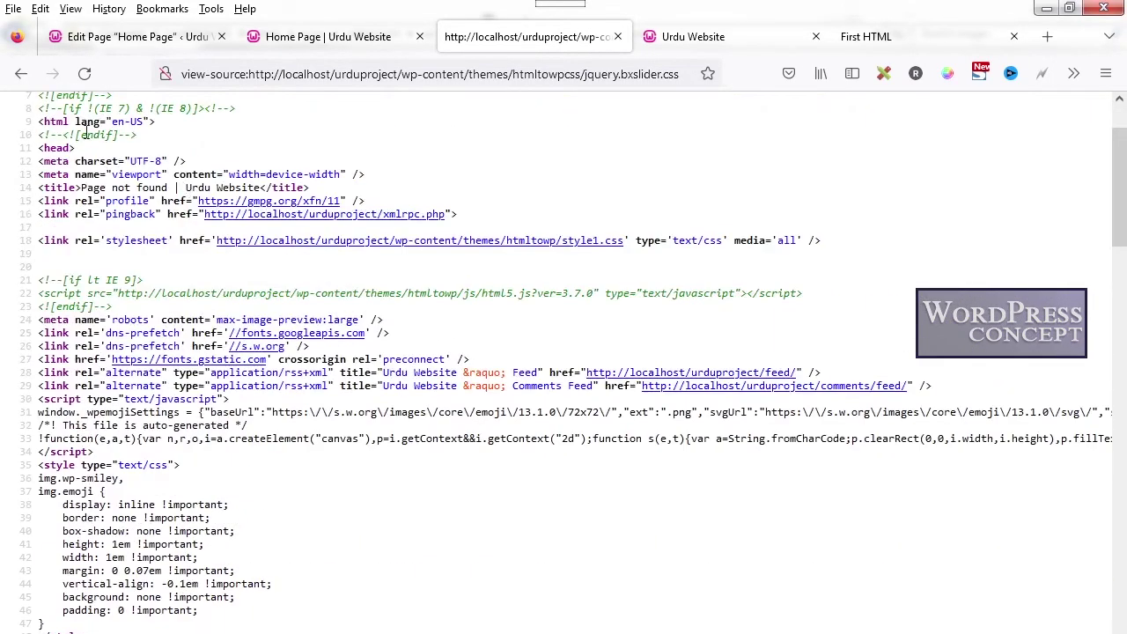
left_click(15, 80)
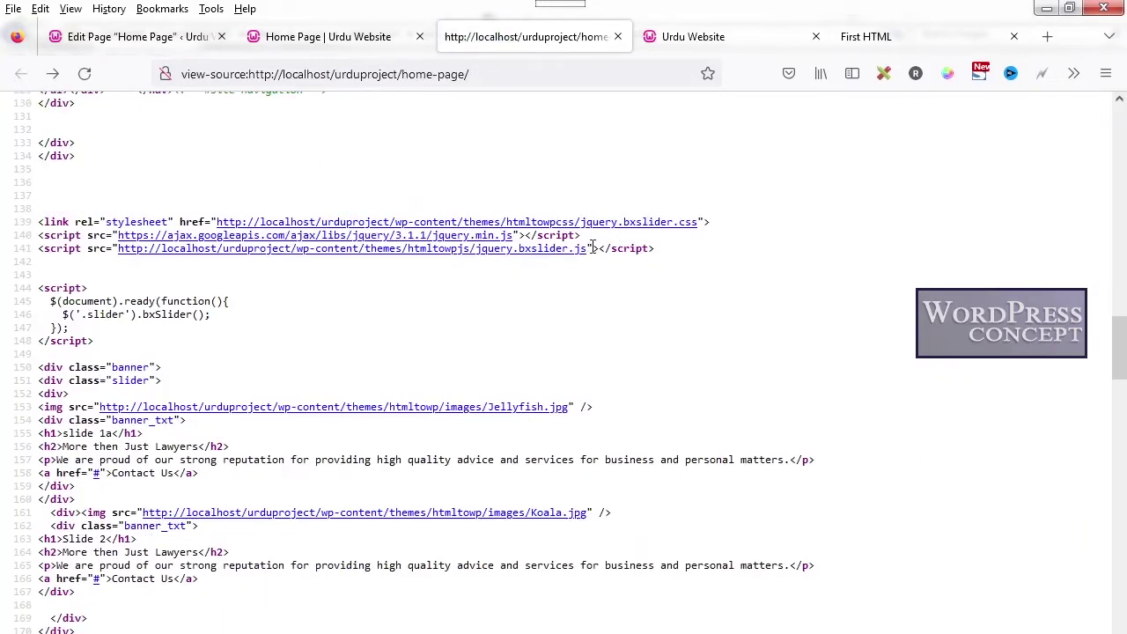
left_click(531, 250)
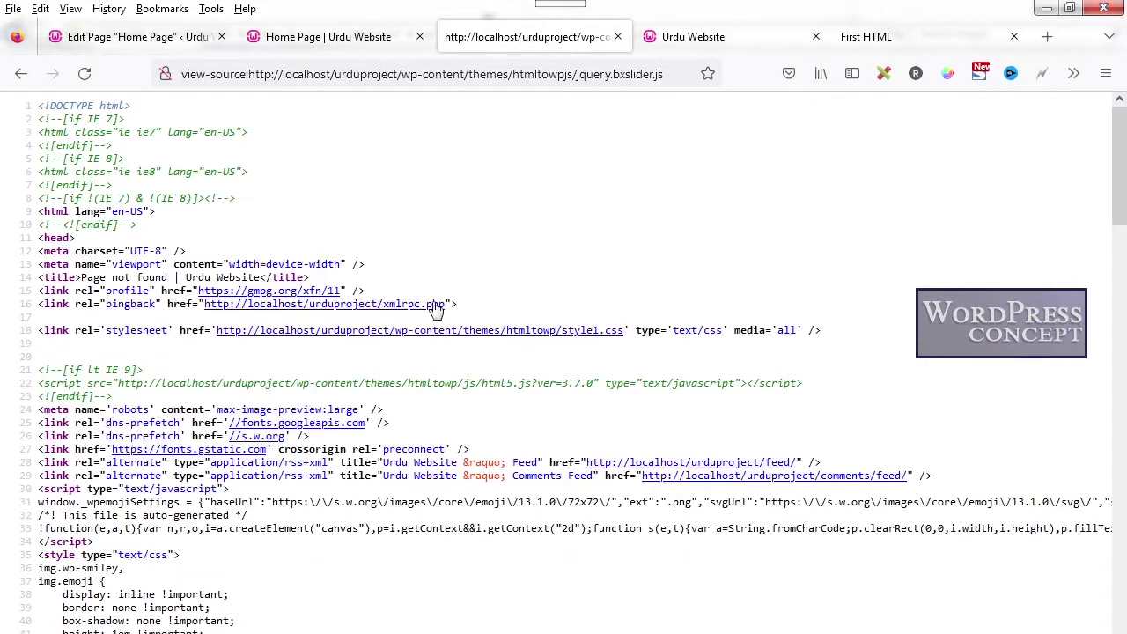
left_click(21, 75)
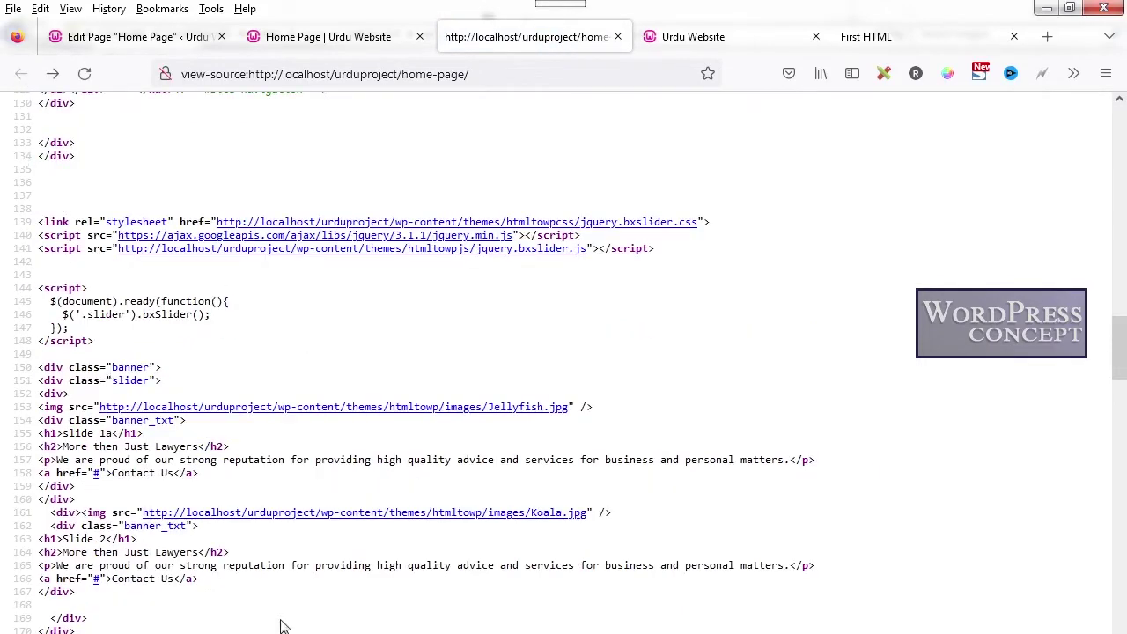
- Switch to Dreamweaver, add the missing / before js/jquery.bxslider.js and css/jquery.bxslider.css in home-page.php, and save the file
key("alt+Tab")
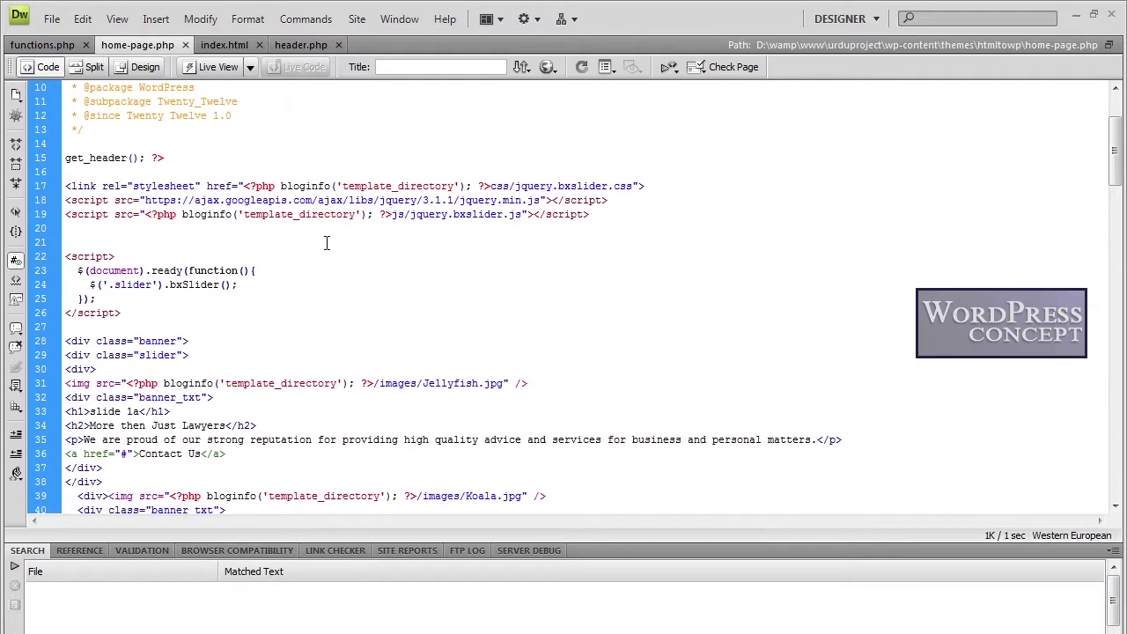
type("/")
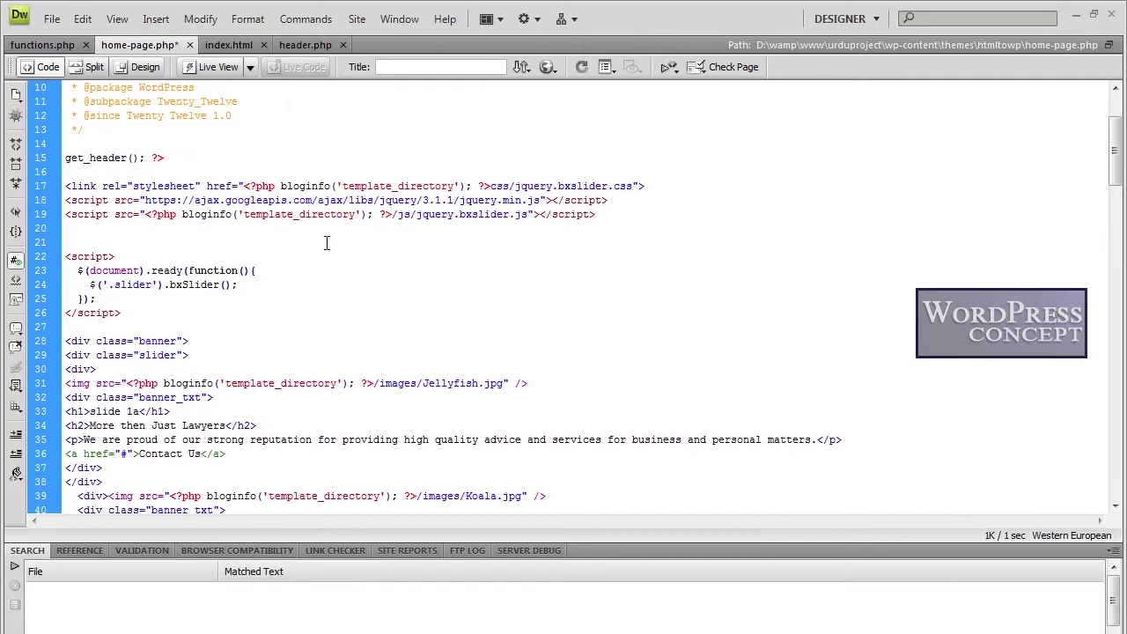
left_click(496, 186)
type("/")
key("ctrl+s")
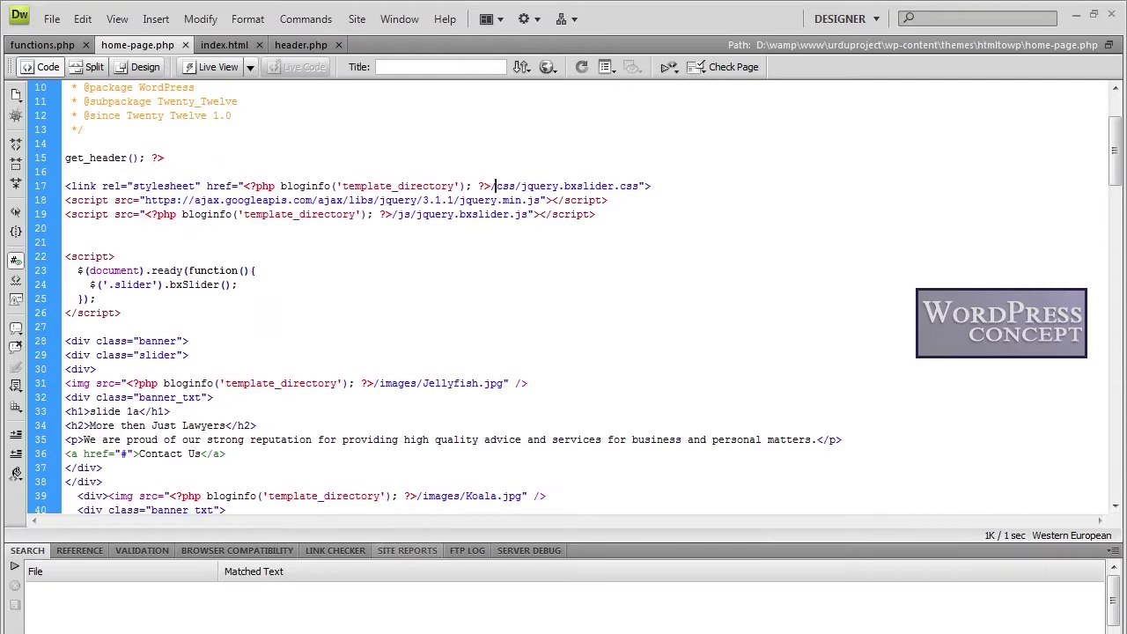
- Switch to Firefox, close the page source, reload the WordPress Home Page and check the banner slider and its arrow controls
key("alt+Tab")
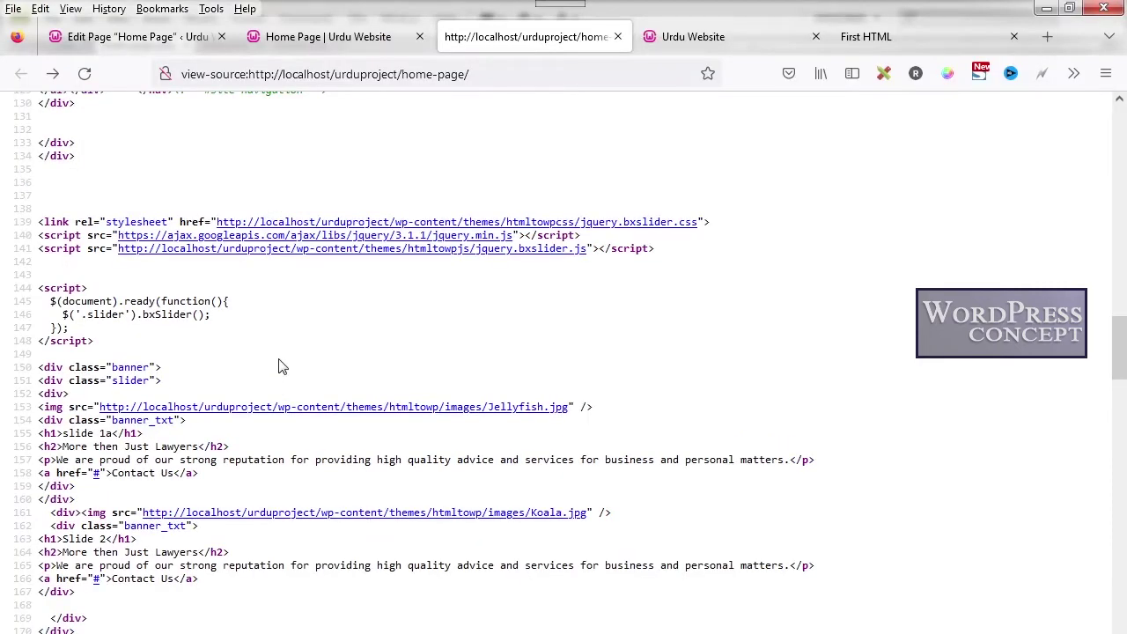
left_click(304, 44)
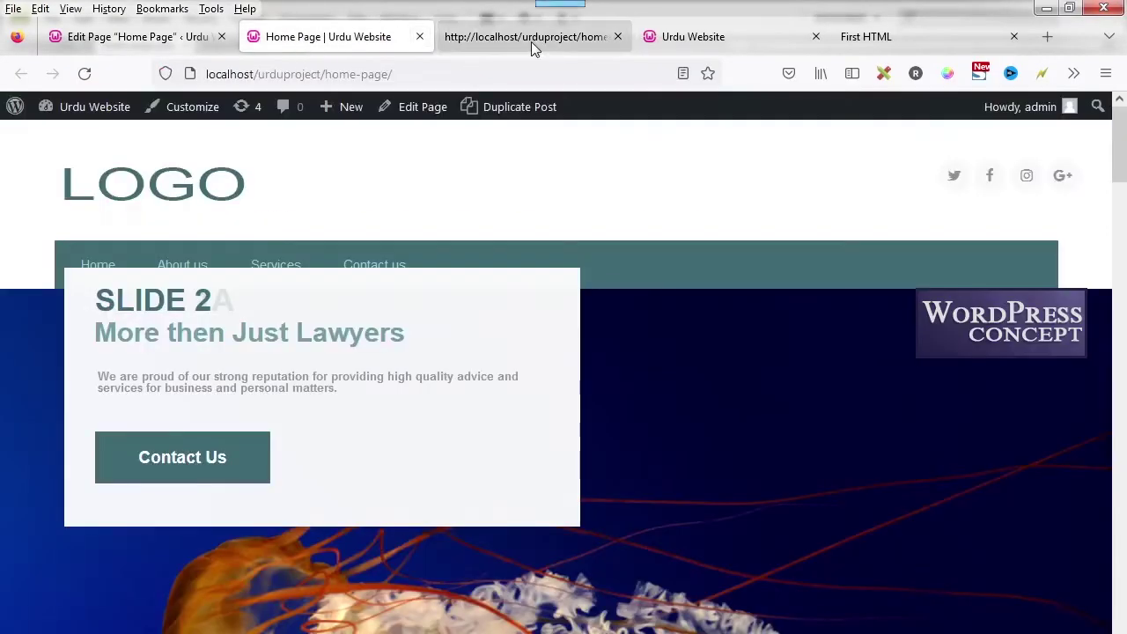
left_click(598, 46)
left_click(617, 37)
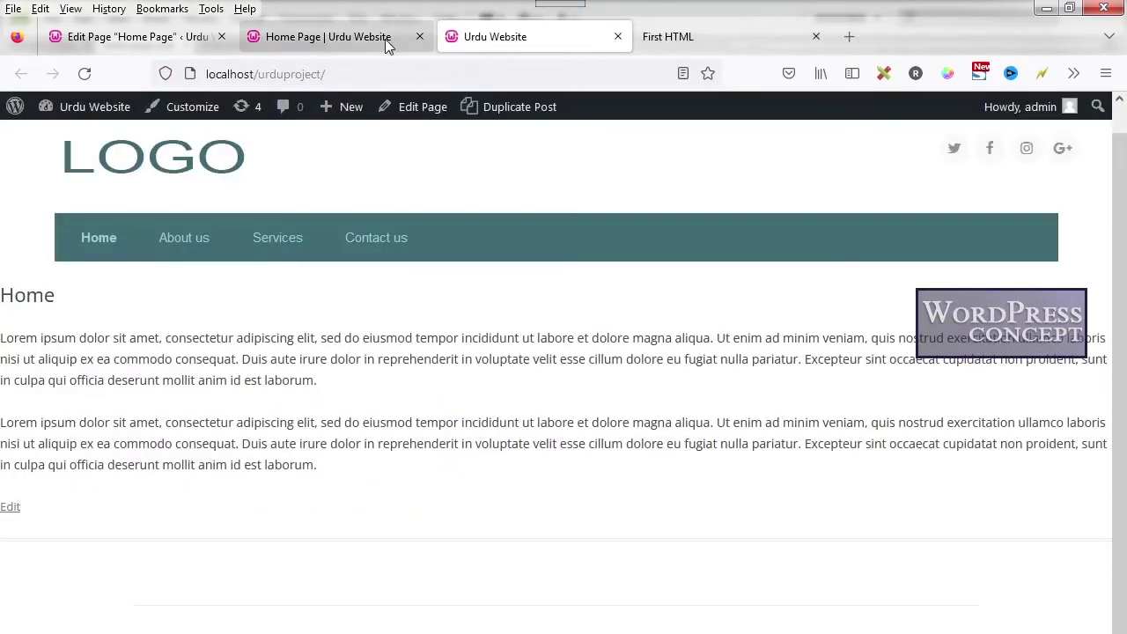
left_click(384, 44)
left_click(85, 74)
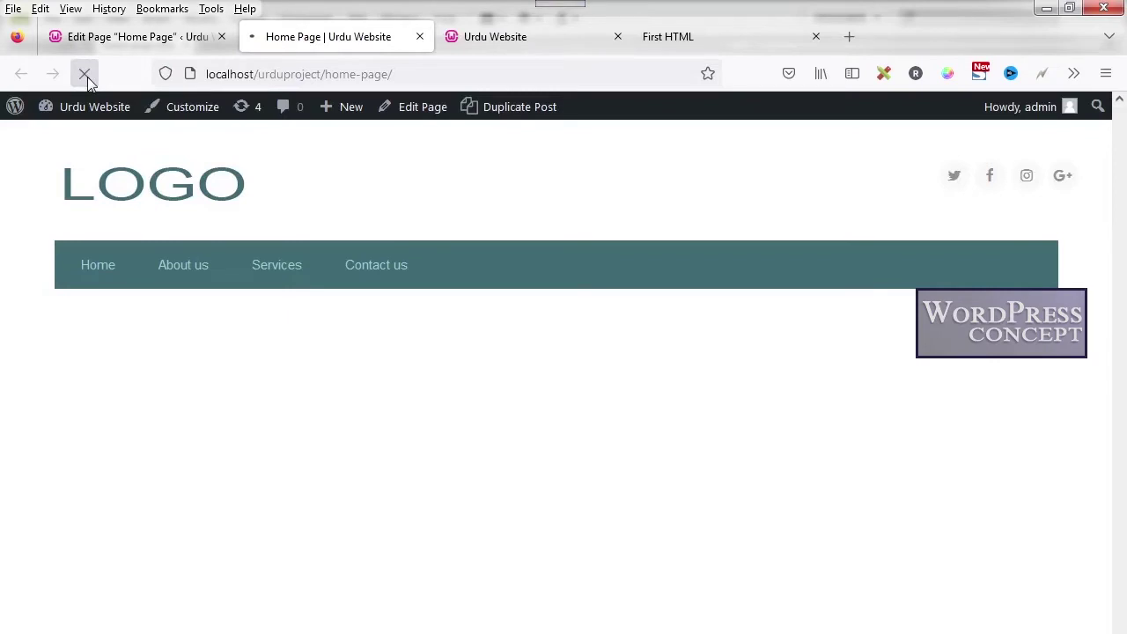
scroll(152, 311, "down", 4)
scroll(627, 351, "up", 2)
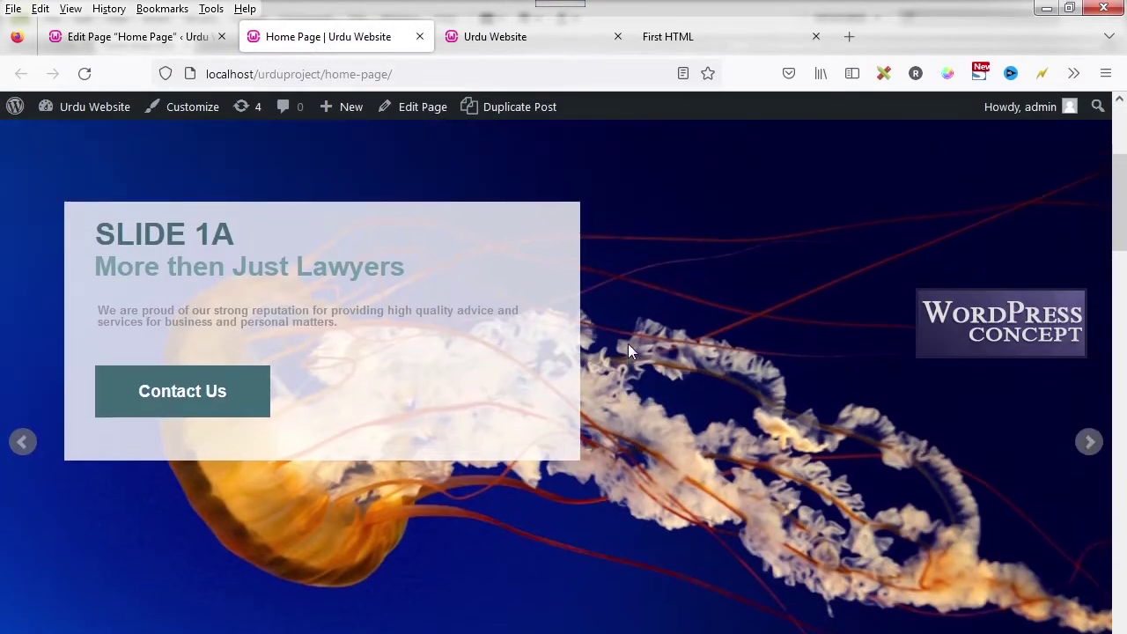
scroll(627, 350, "down", 1)
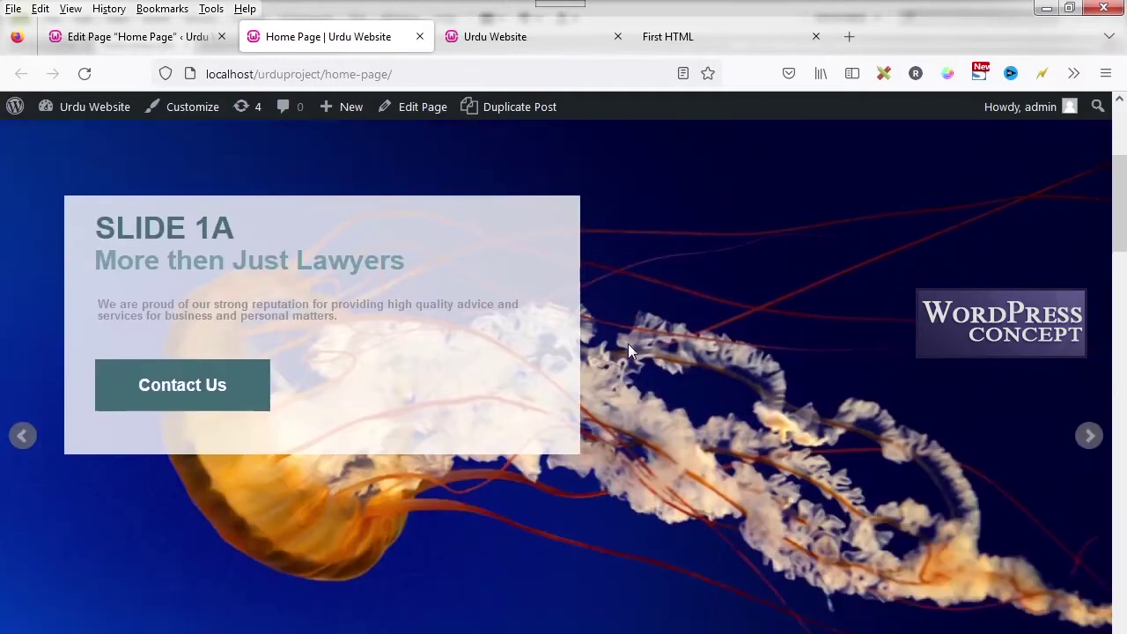
- Page through the home page slider's slides and review the header and the section beneath the slider
left_click(1094, 446)
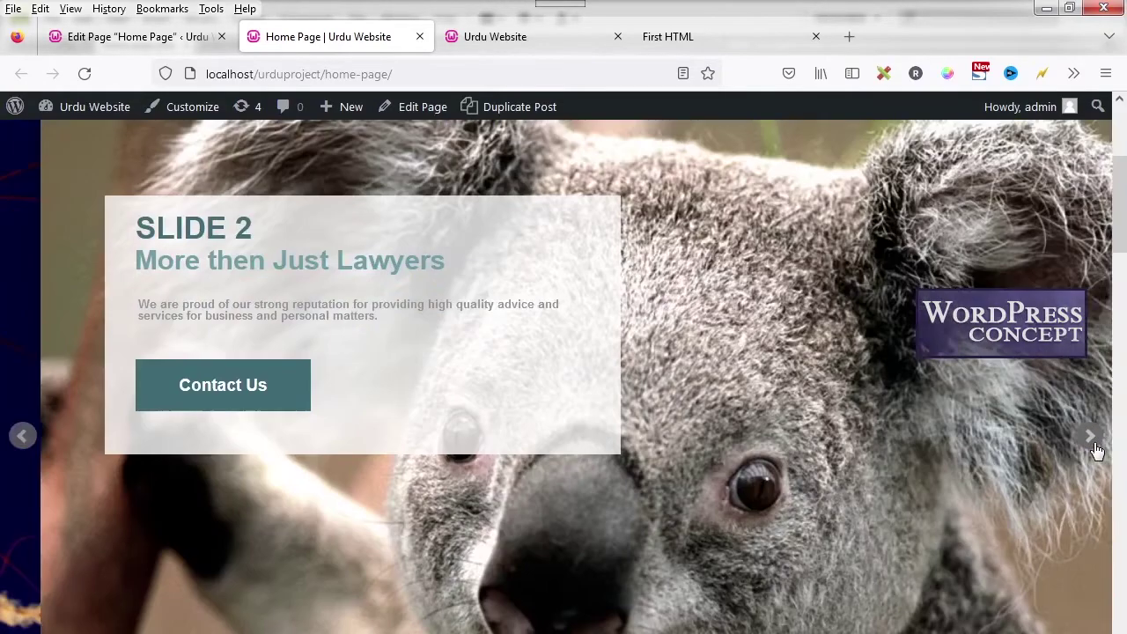
left_click(1092, 440)
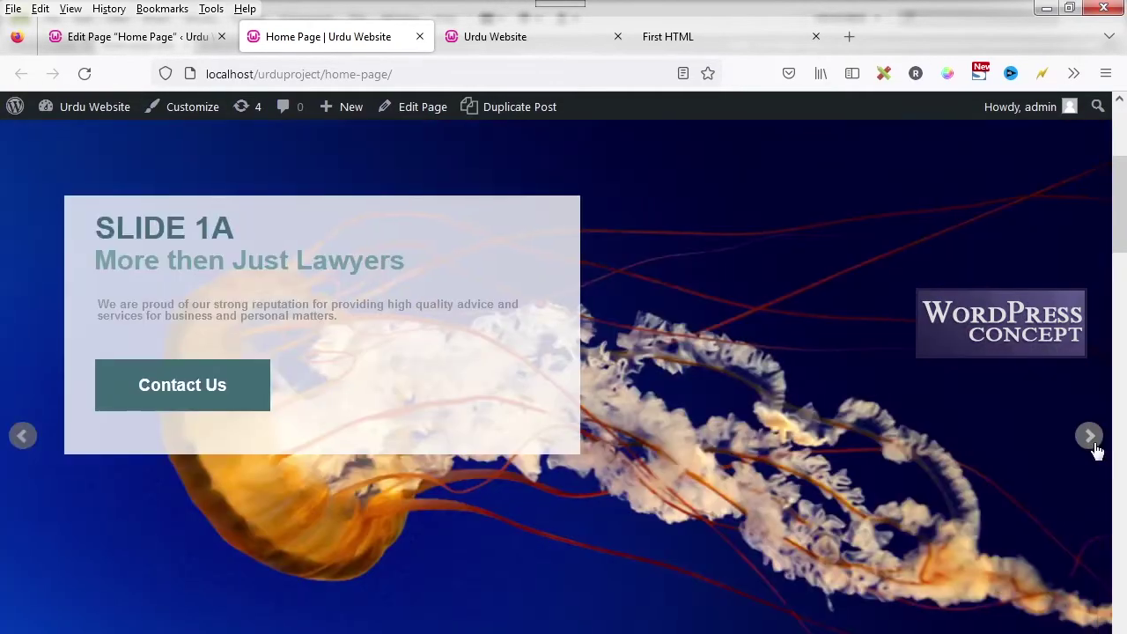
left_click(1091, 440)
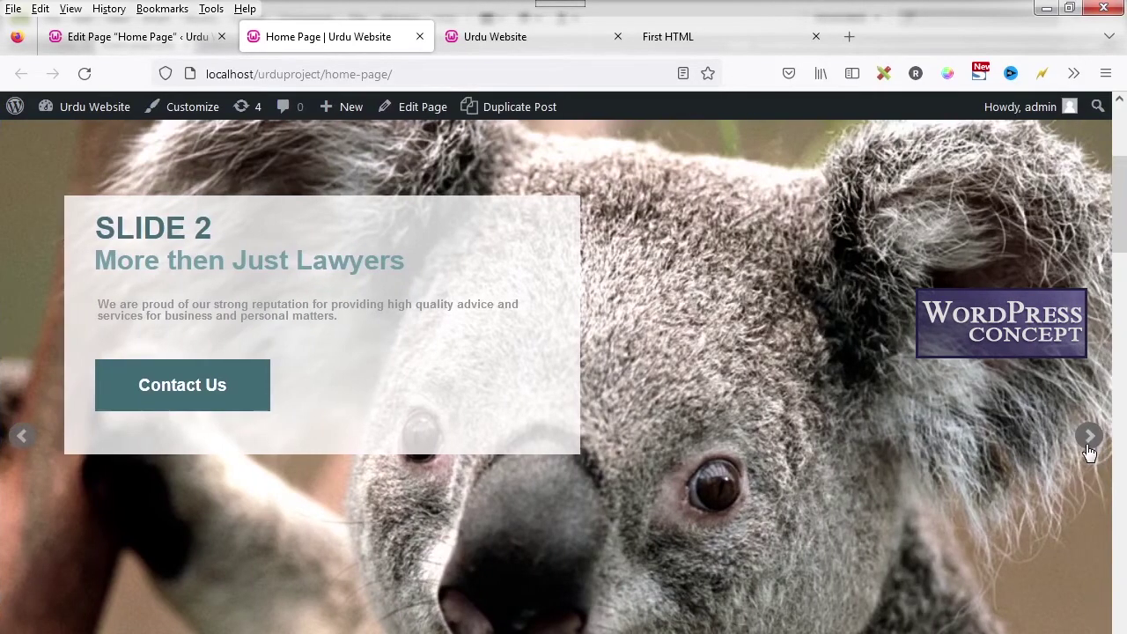
left_click(1090, 449)
left_click(1089, 448)
scroll(291, 280, "up", 2)
scroll(291, 280, "up", 1)
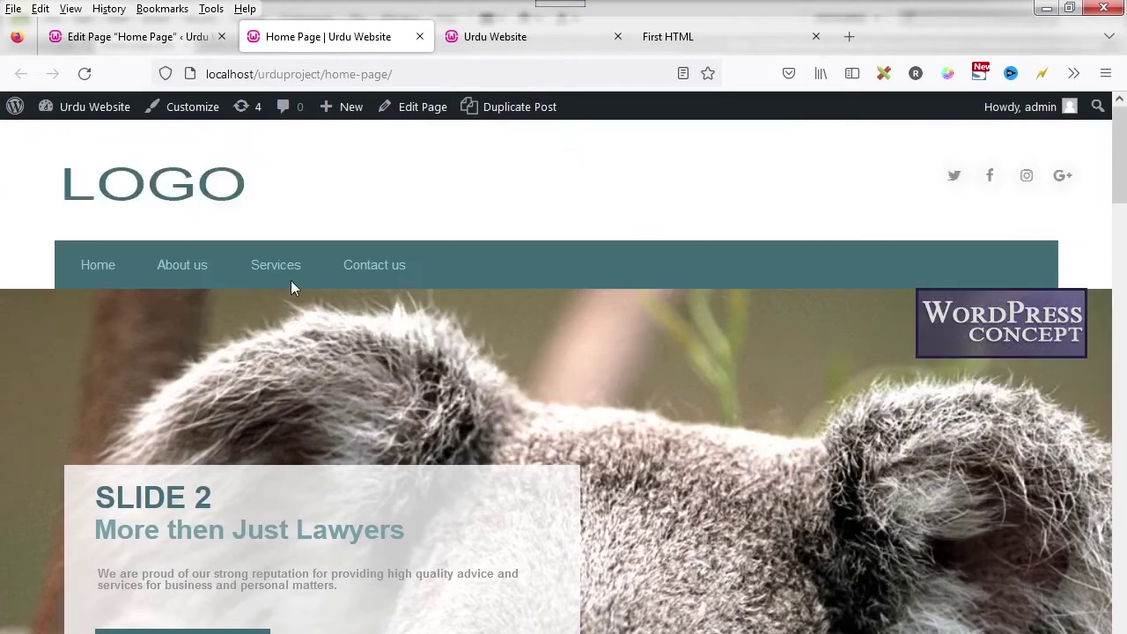
scroll(290, 280, "down", 4)
scroll(293, 288, "down", 5)
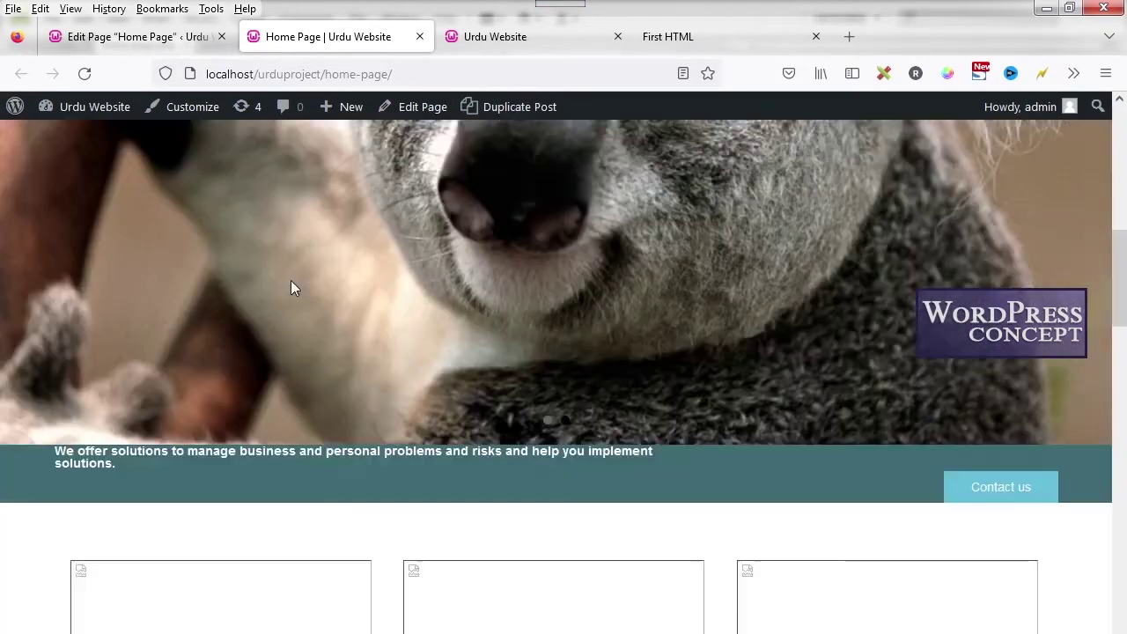
scroll(294, 288, "up", 3)
scroll(293, 287, "up", 3)
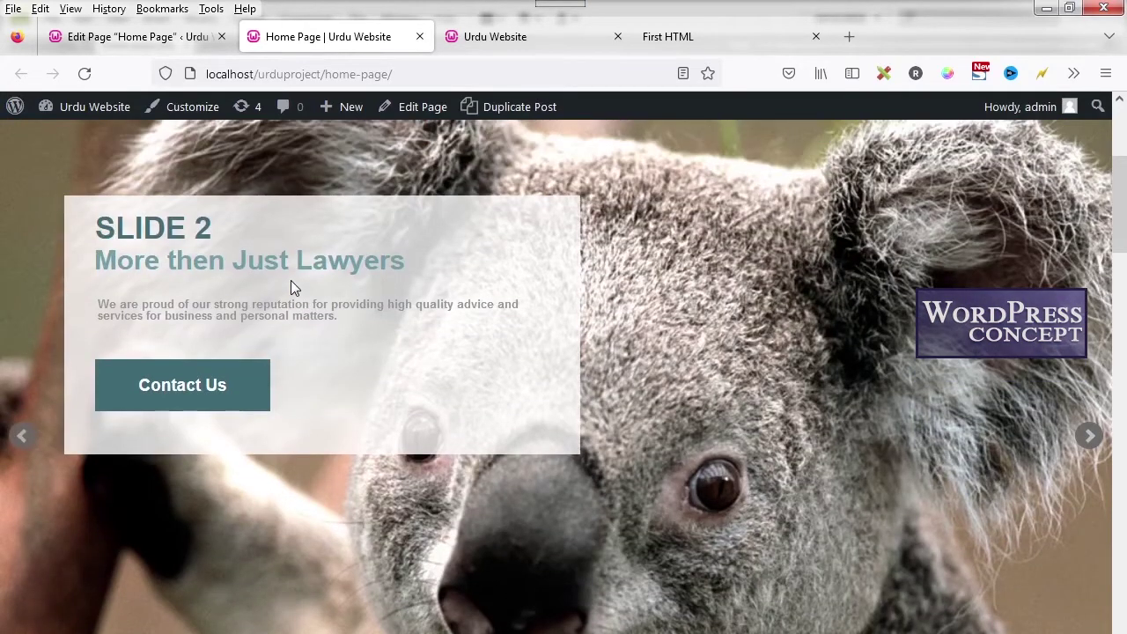
- Switch to Dreamweaver, examine the hard-coded slider markup in home-page.php, and return to Firefox
key("alt+Tab")
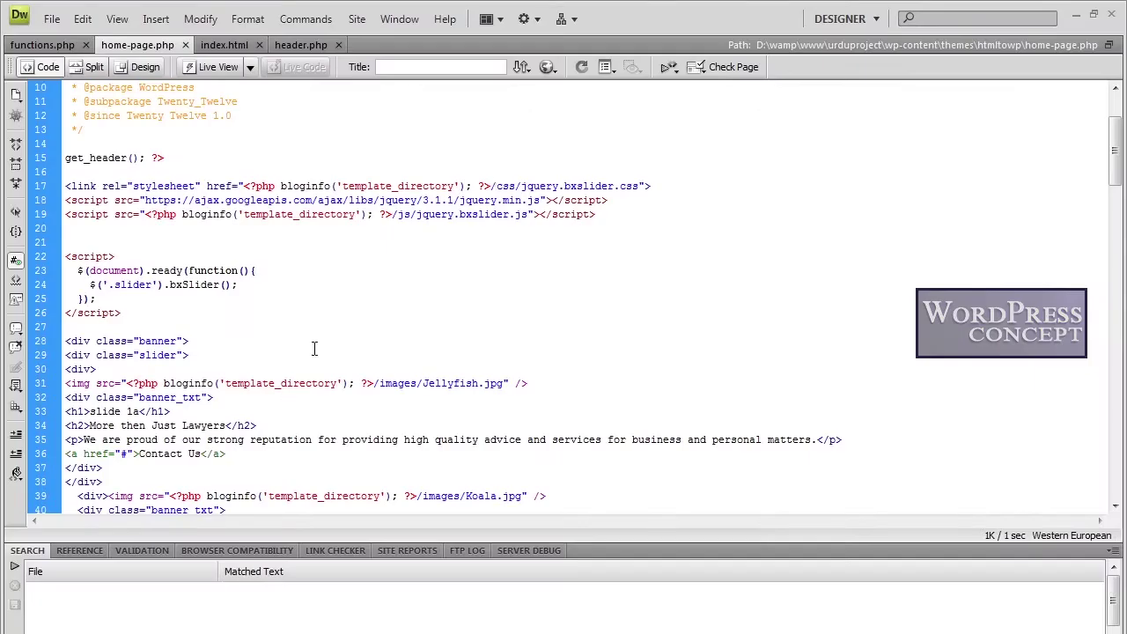
scroll(308, 348, "down", 4)
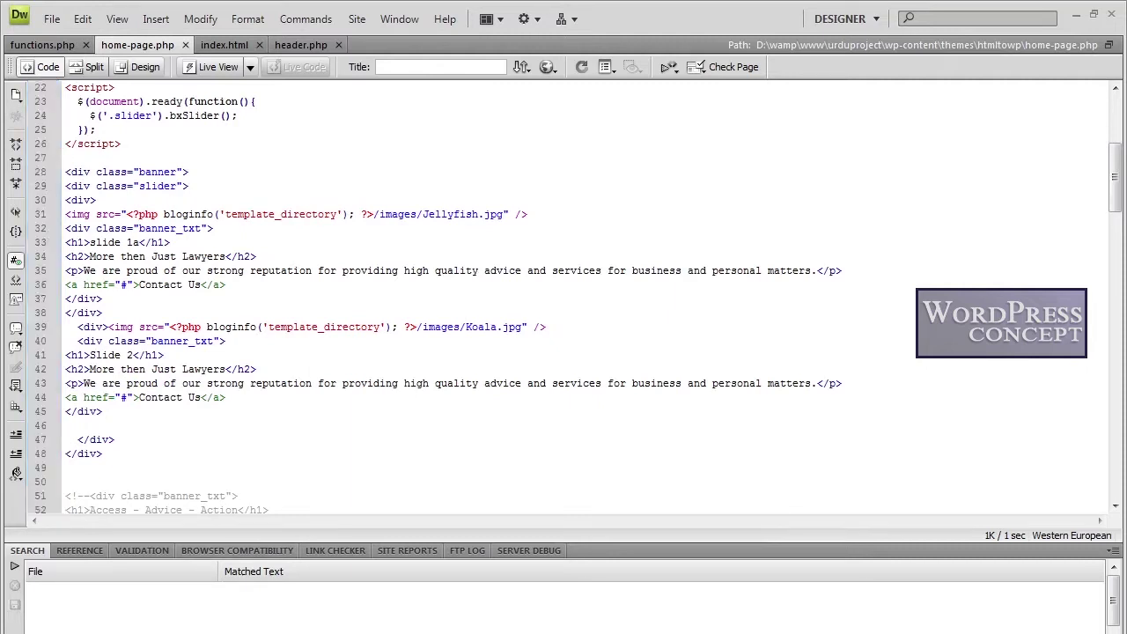
key("alt+Tab")
- Compare the admin options on the Home Page edit screen with the text box and button on the live slider
left_click(142, 39)
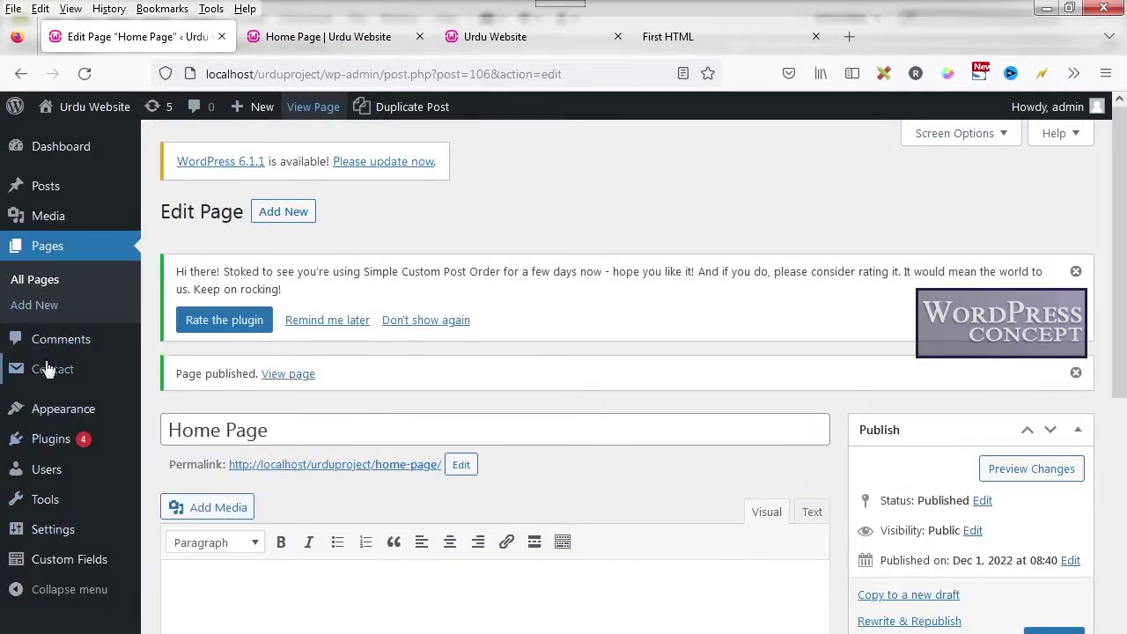
mouse_move(50, 210)
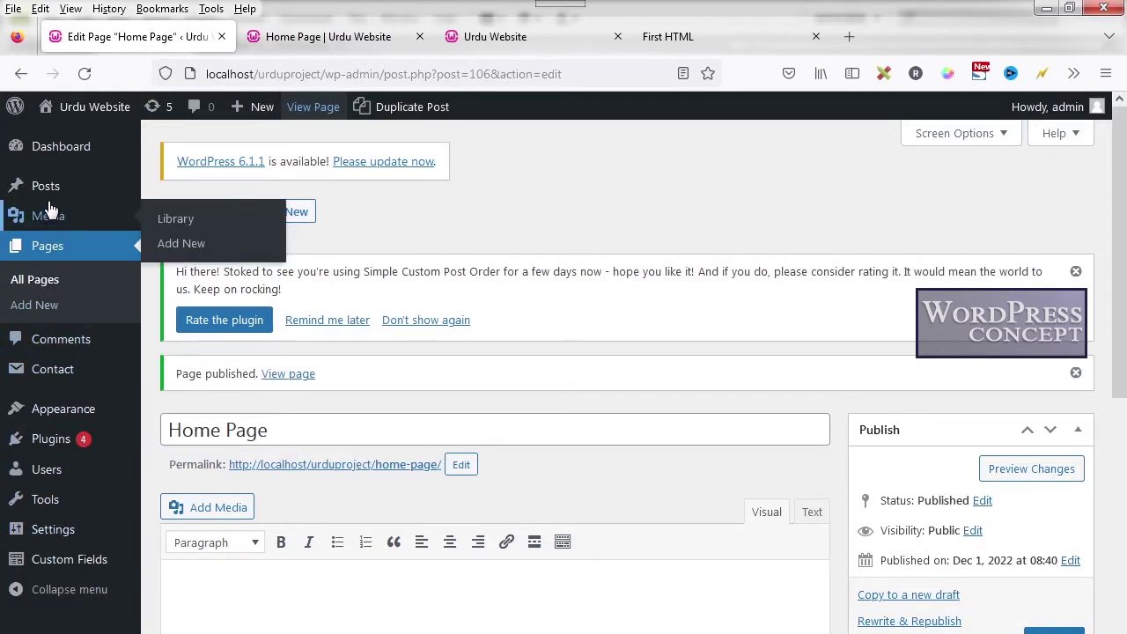
left_click(280, 42)
scroll(683, 447, "up", 3)
scroll(683, 447, "down", 2)
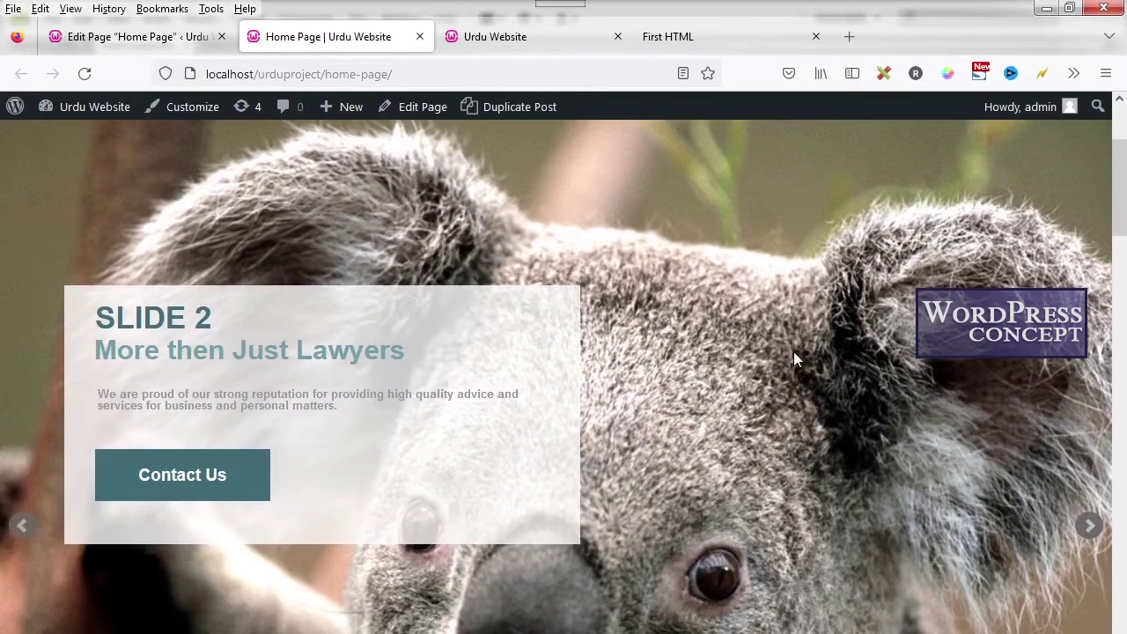
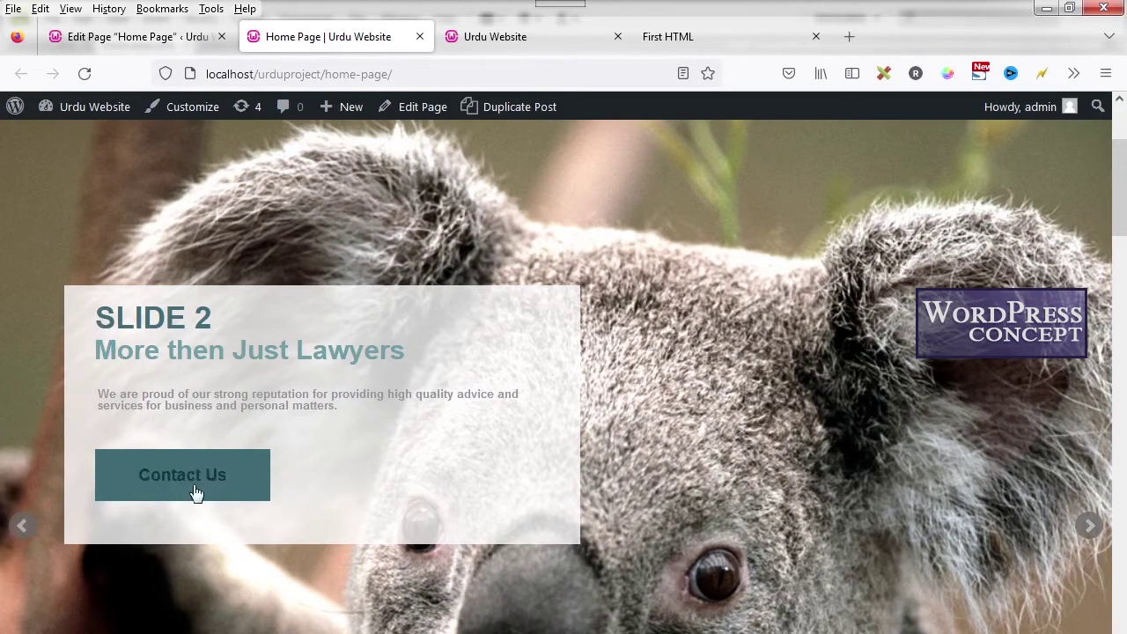
- Open the Blog5 post for editing from the posts list and look through its available fields
left_click(163, 46)
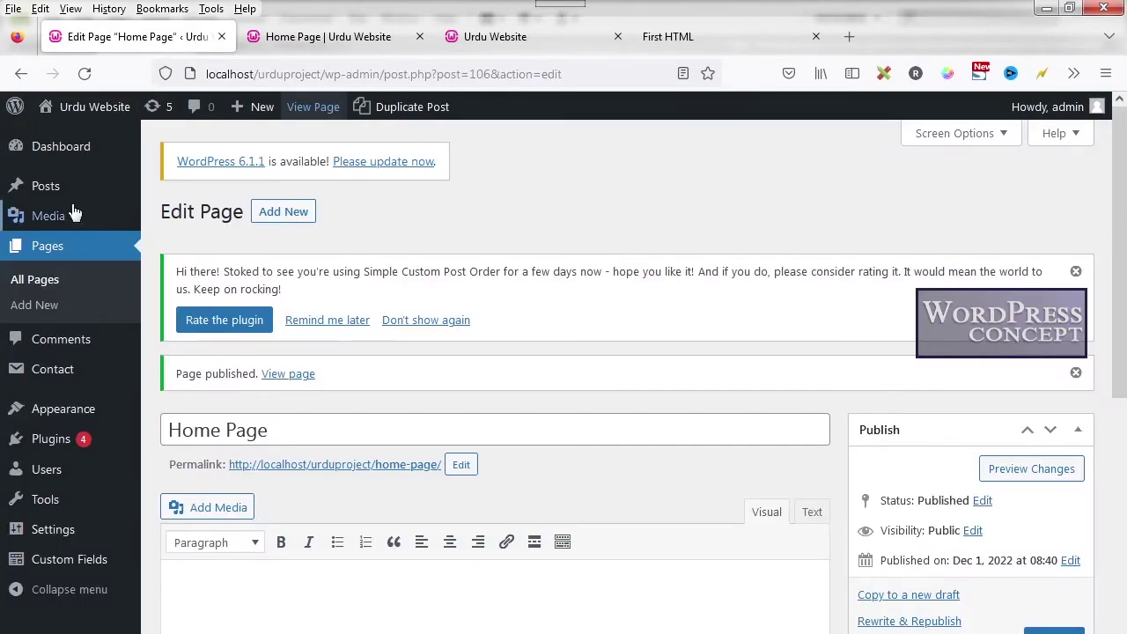
left_click(48, 190)
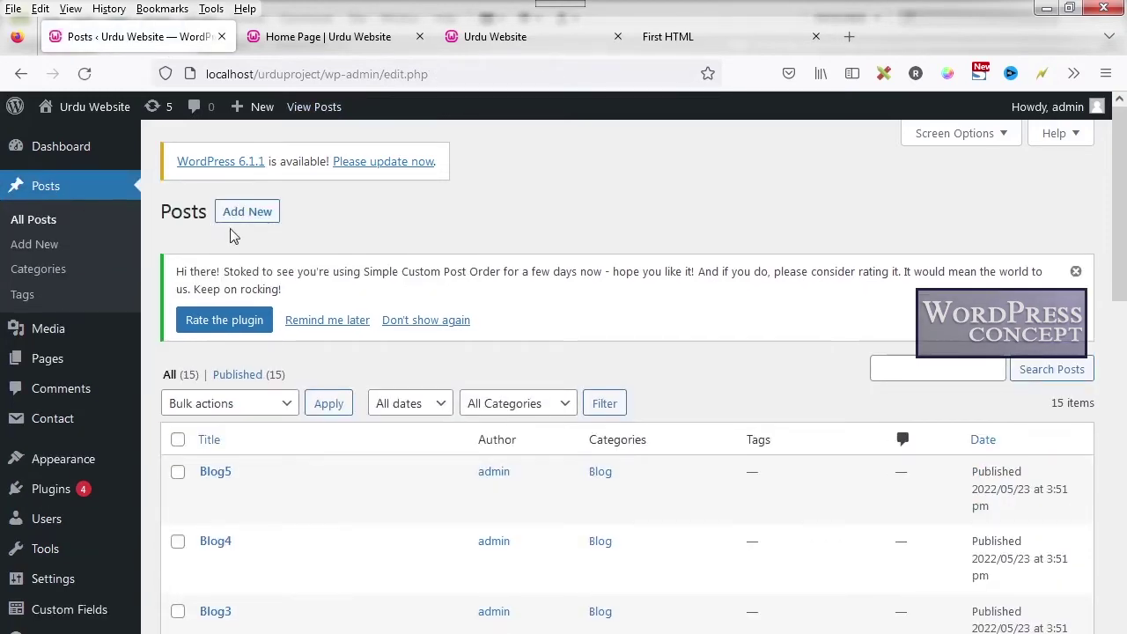
mouse_move(224, 478)
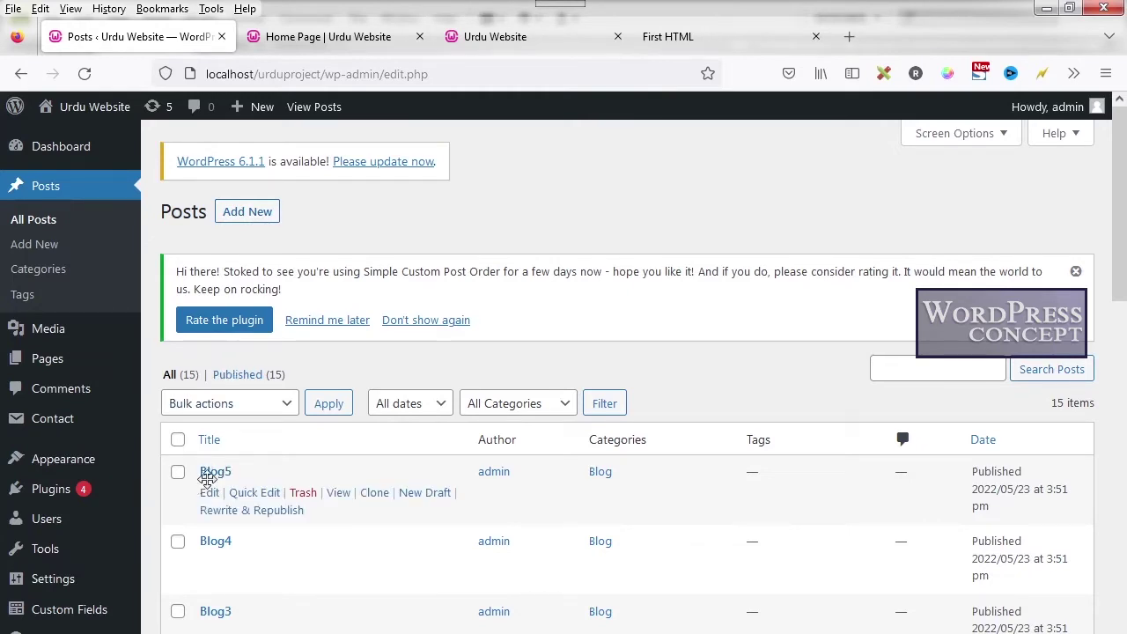
left_click(216, 476)
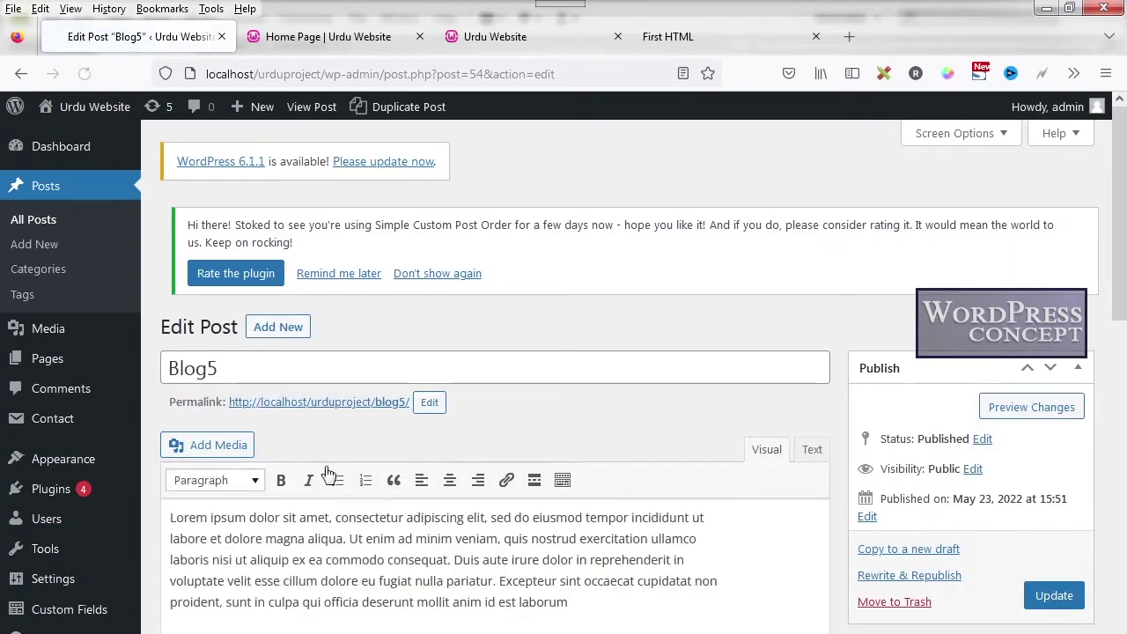
scroll(352, 471, "down", 10)
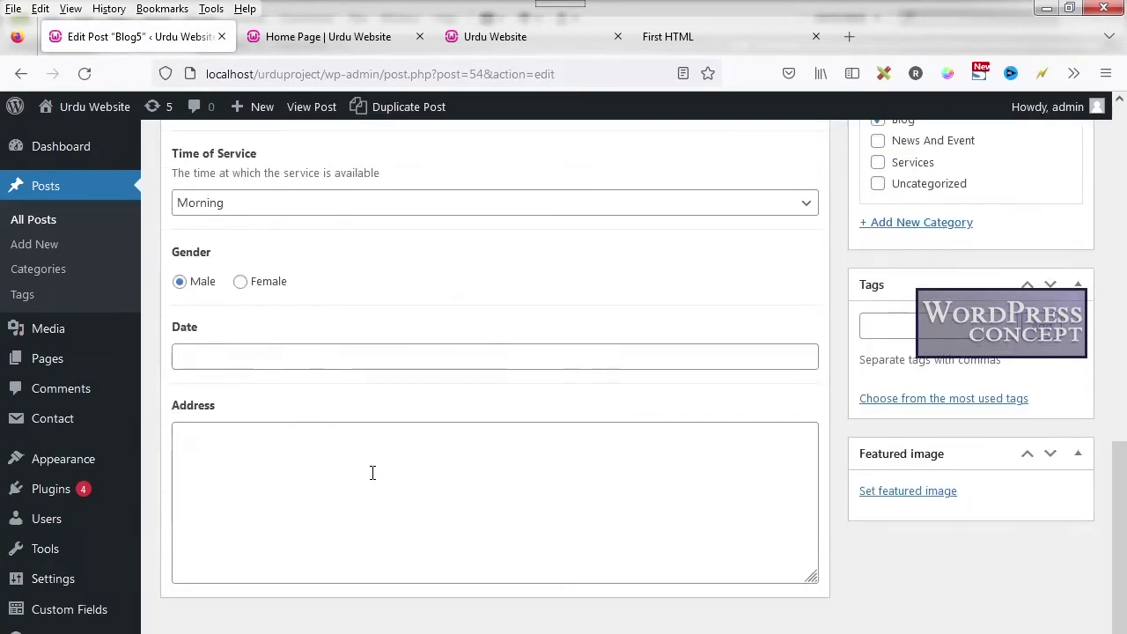
scroll(373, 473, "up", 10)
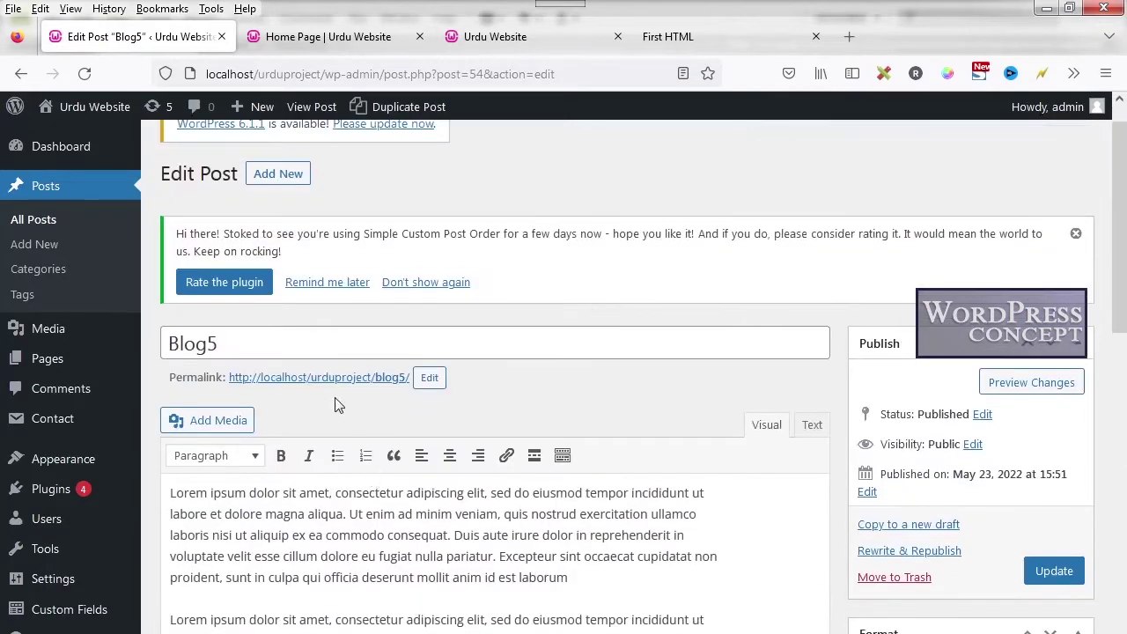
- Compare Blog5's title and content fields with the slide heading and text in the First HTML design
left_click_drag(257, 342, 149, 346)
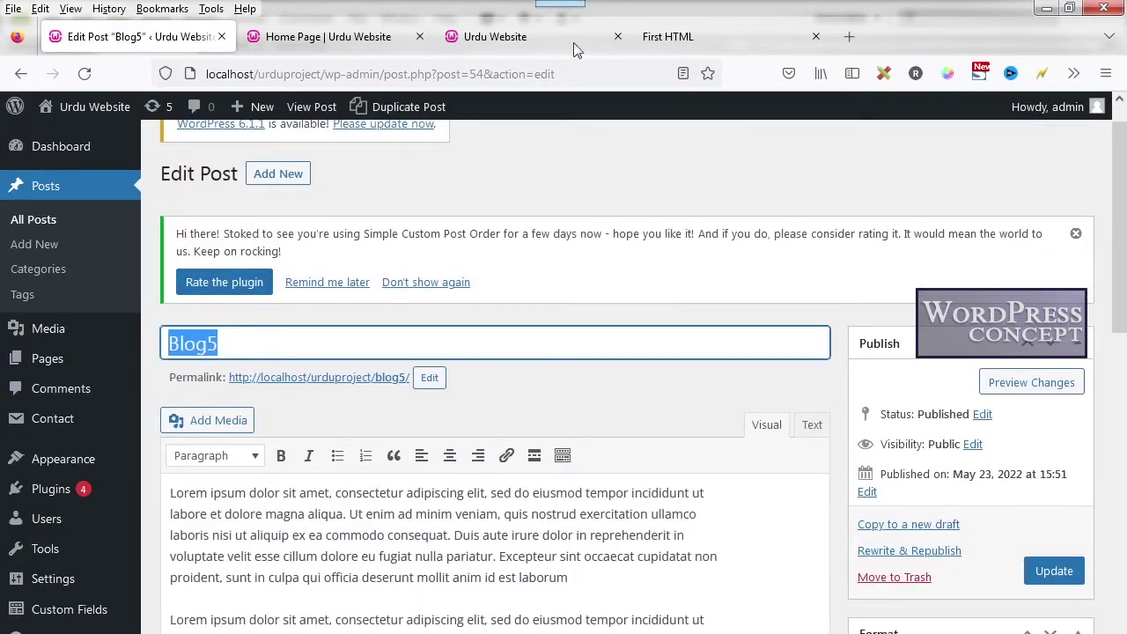
left_click(664, 41)
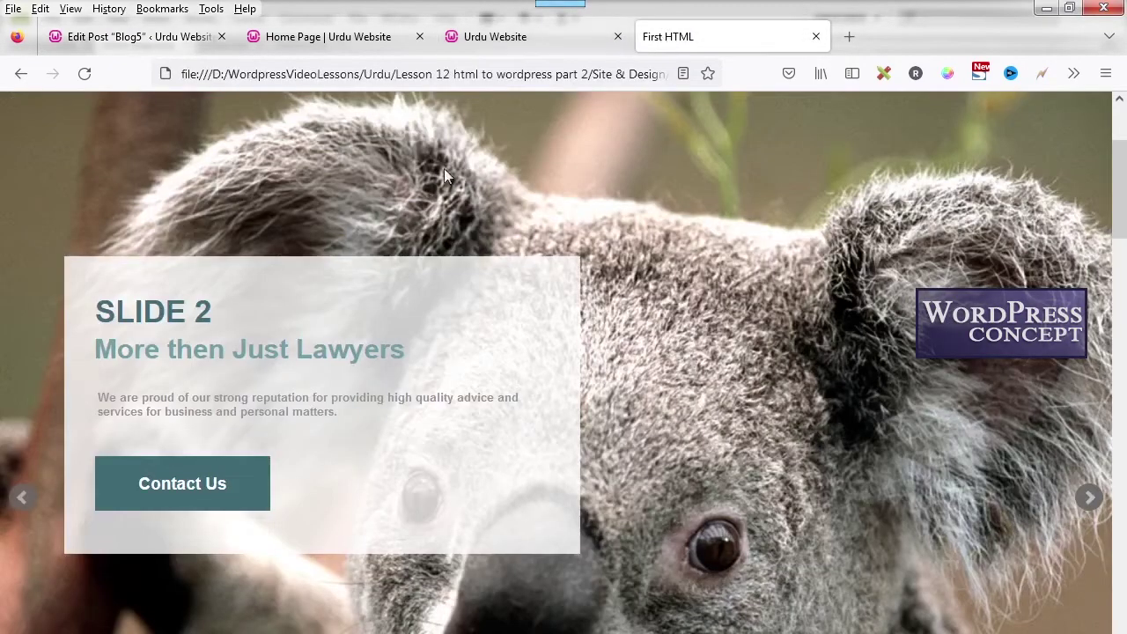
left_click(150, 36)
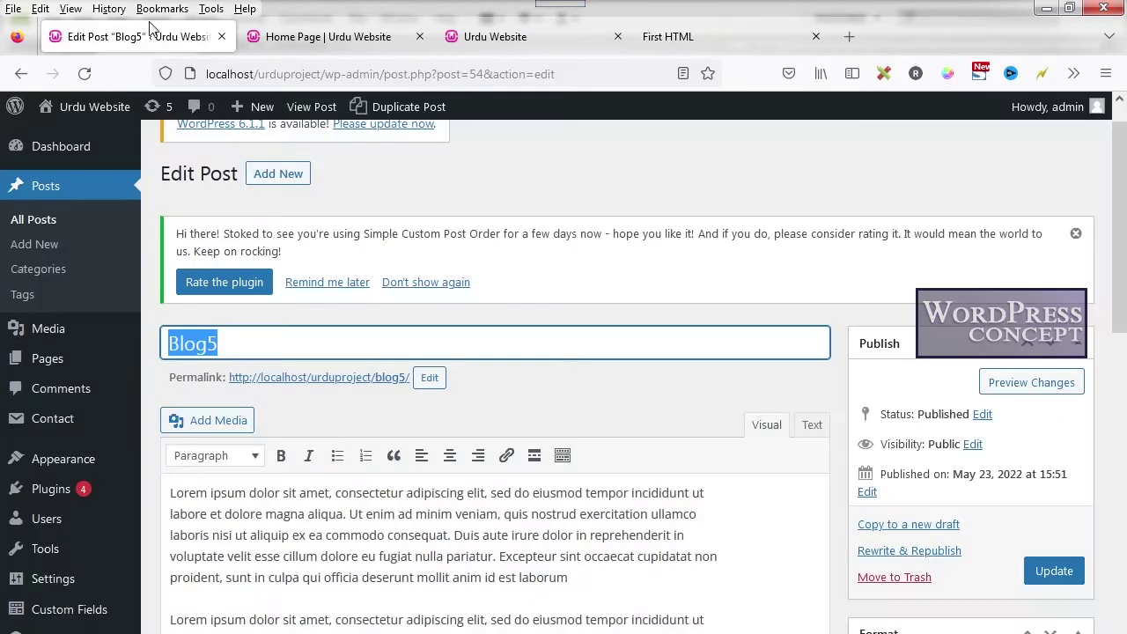
left_click(365, 556)
scroll(365, 557, "down", 2)
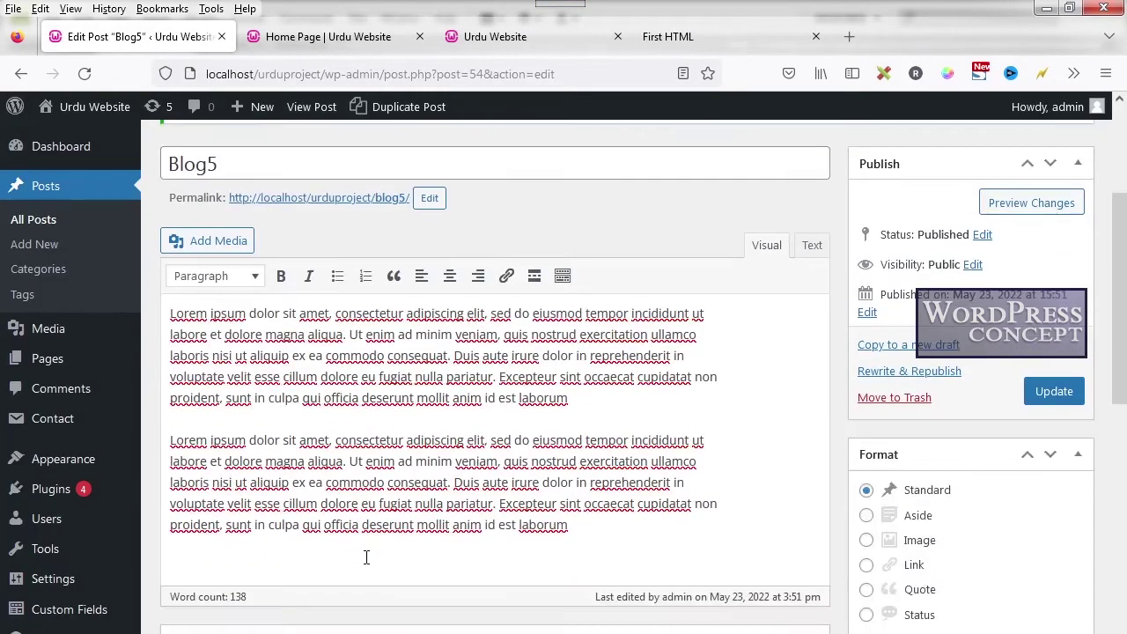
left_click(662, 36)
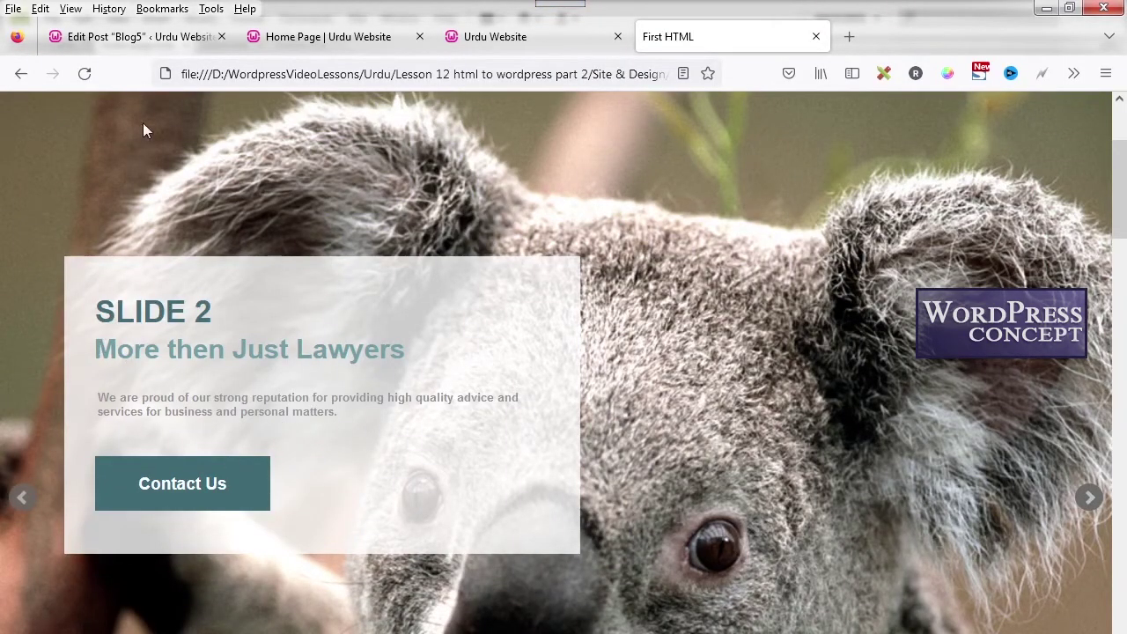
left_click(137, 46)
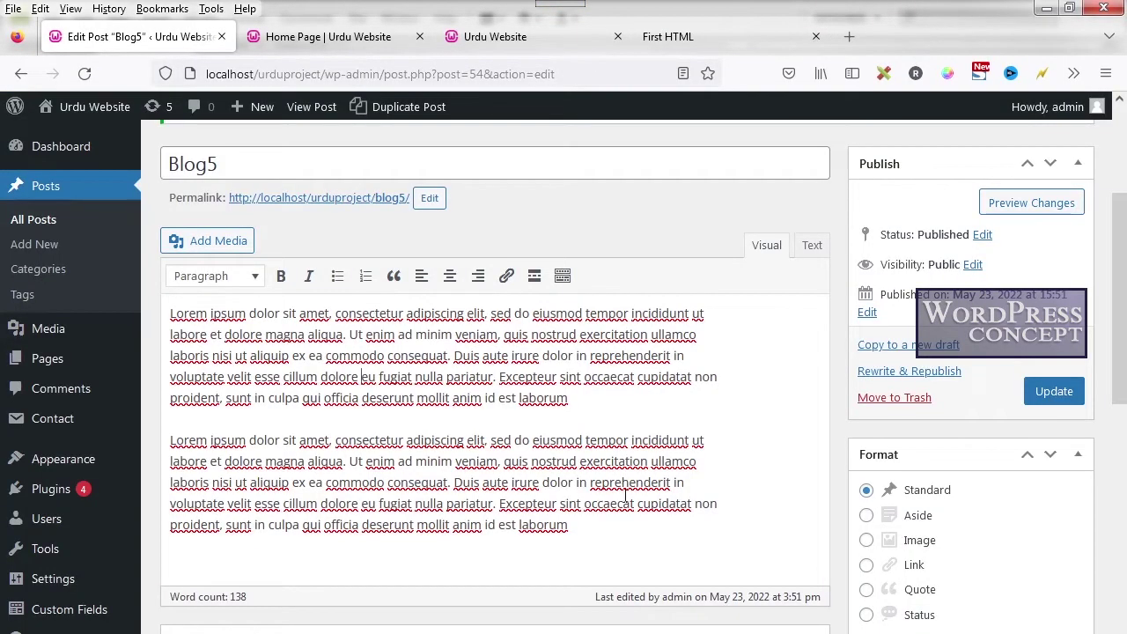
- Set the image of the masked man in blue scrubs holding a chainsaw as Blog5's featured image
scroll(625, 494, "down", 8)
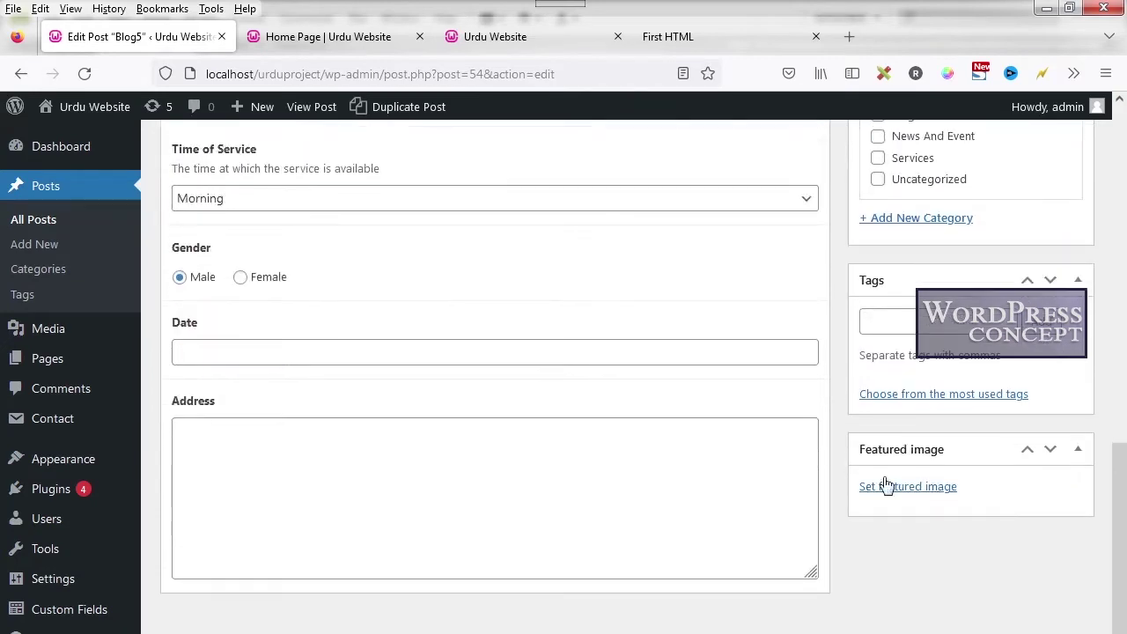
left_click(905, 488)
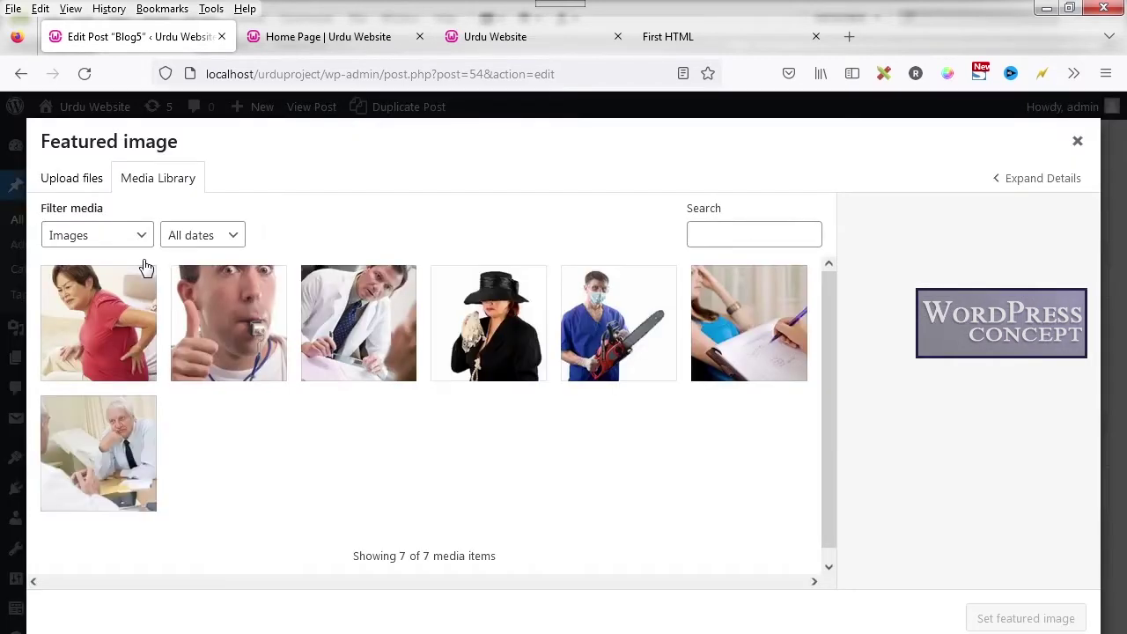
left_click(592, 341)
left_click(1009, 619)
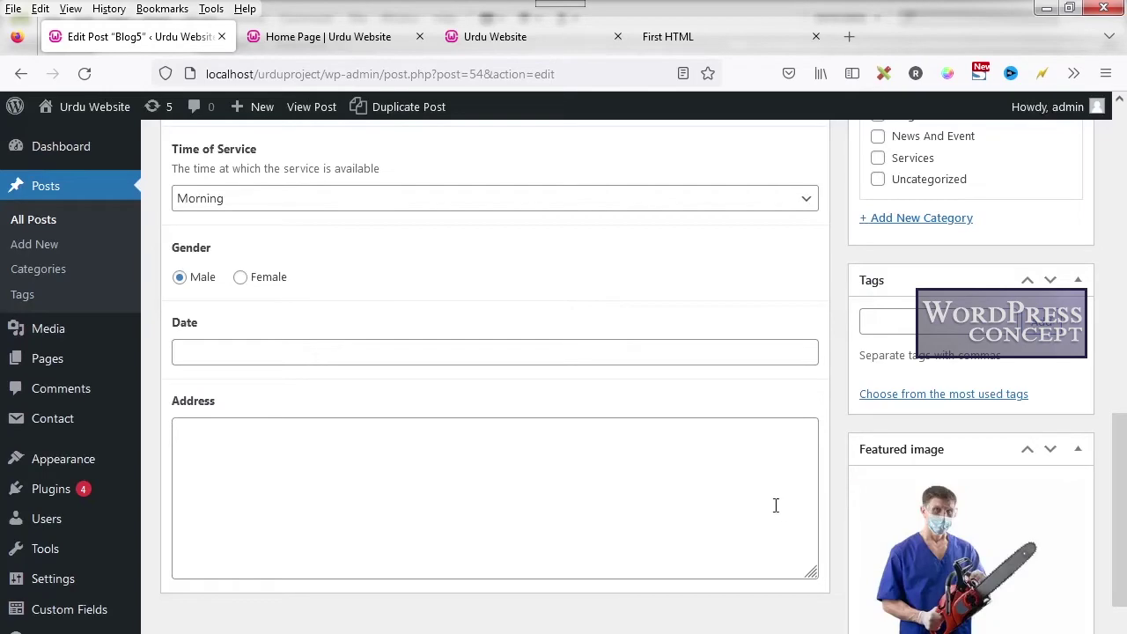
- Review Blog5's title and content fields again and check them against the home page slider
scroll(775, 504, "up", 10)
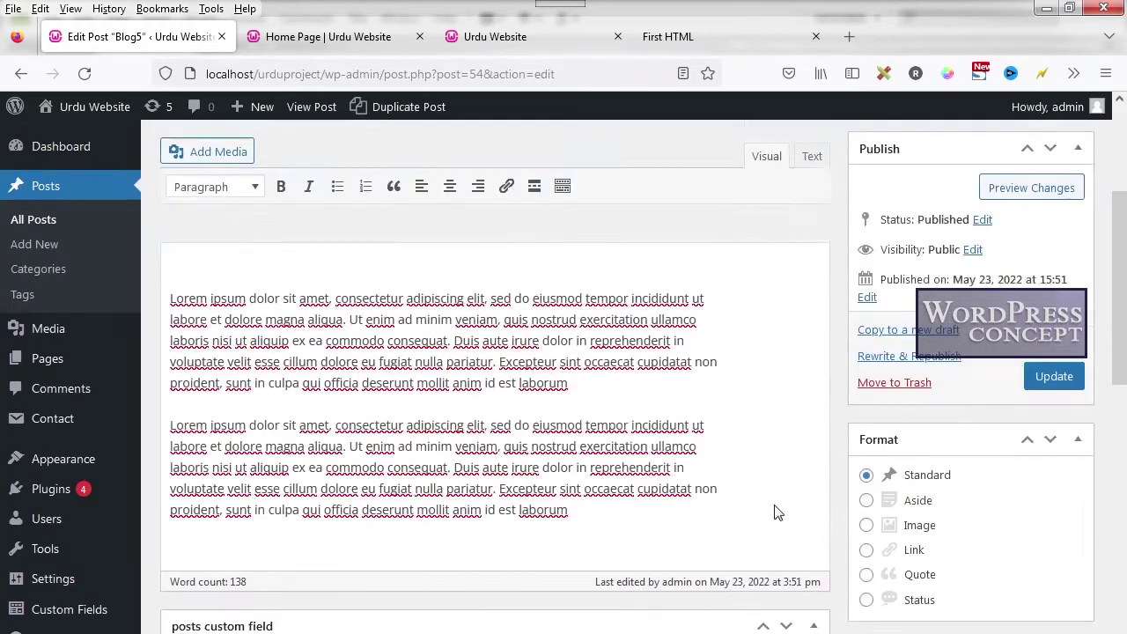
scroll(775, 504, "up", 2)
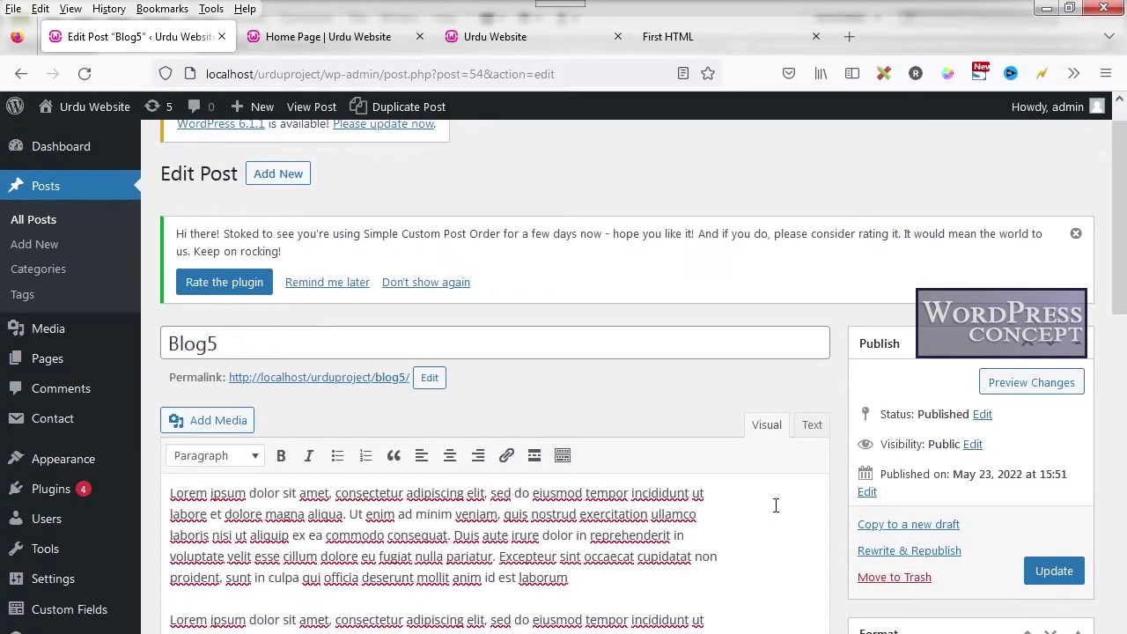
scroll(776, 504, "down", 2)
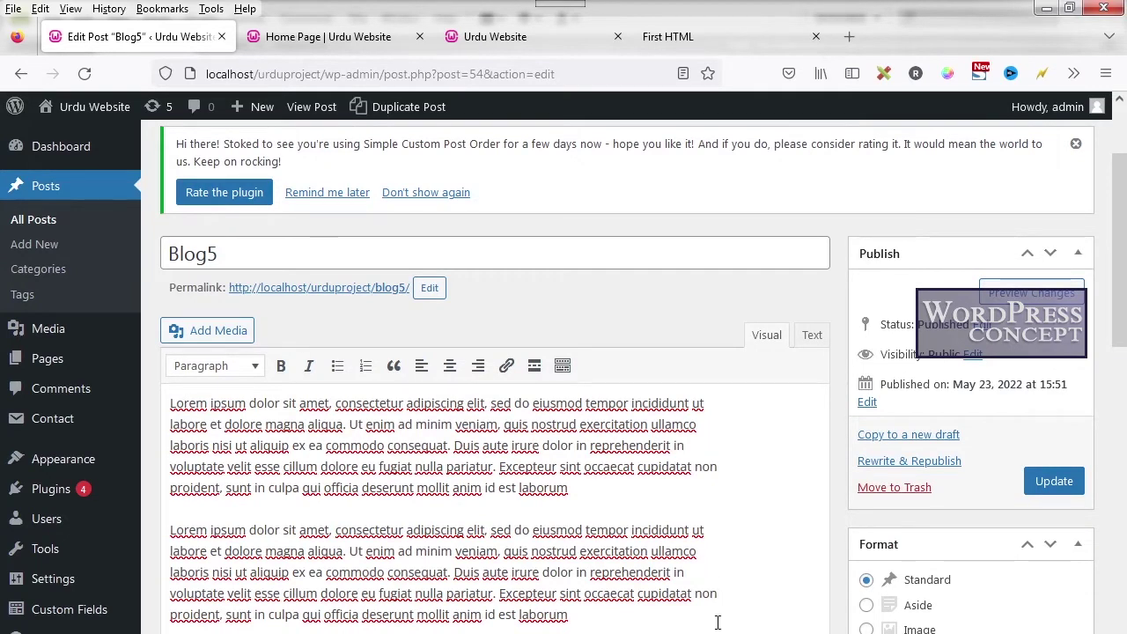
left_click(336, 40)
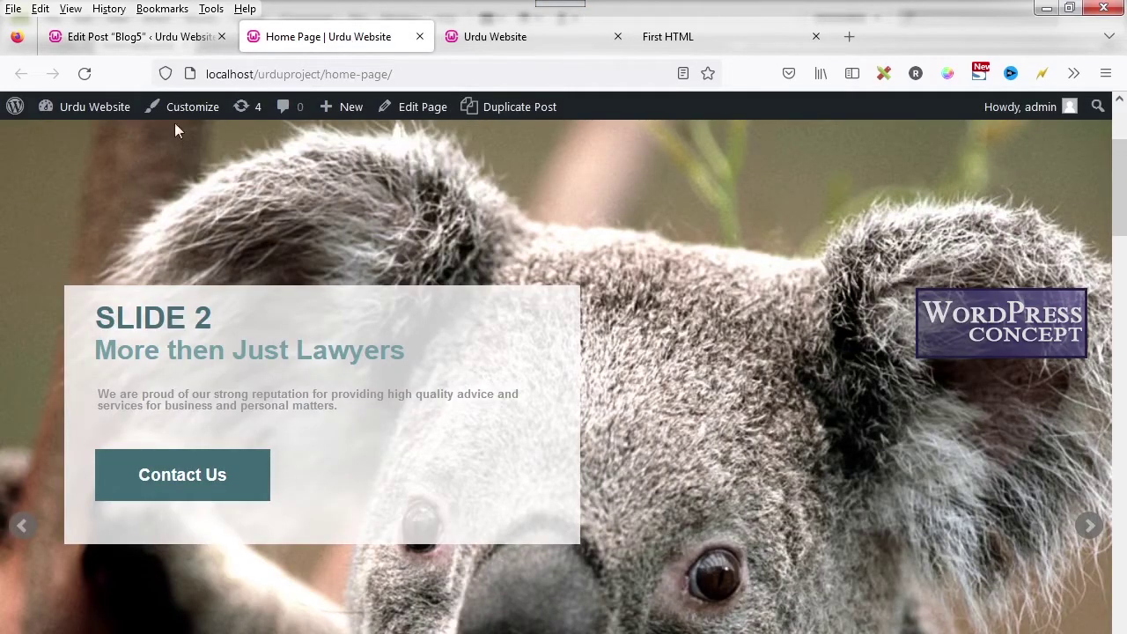
left_click(154, 42)
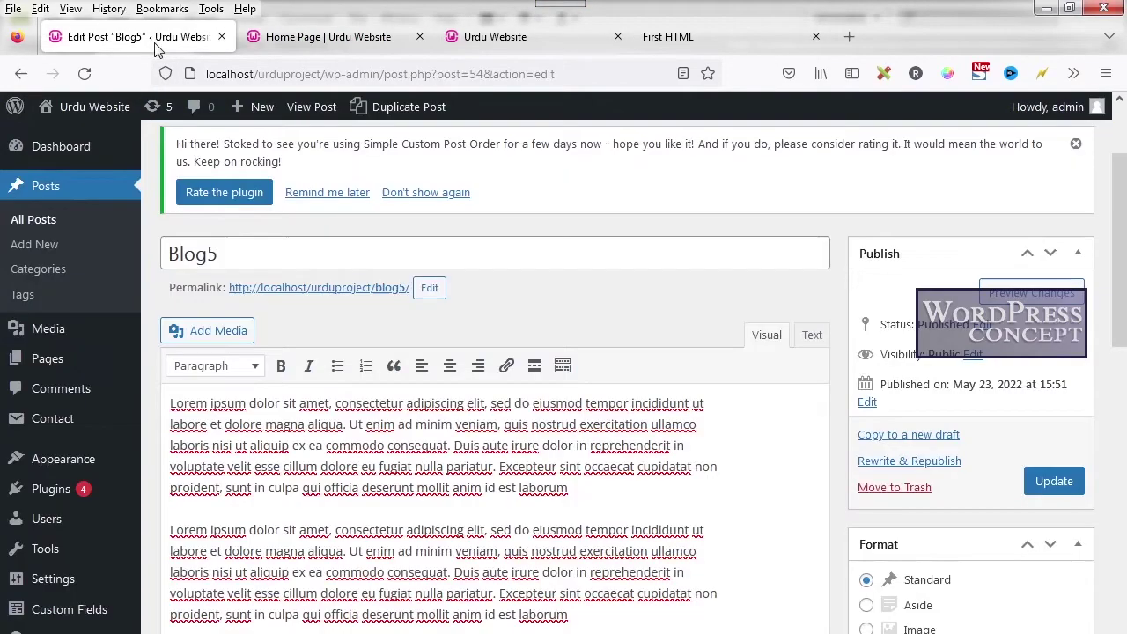
- Open the list of all posts and look through the Blog and News And Event entries
left_click(43, 226)
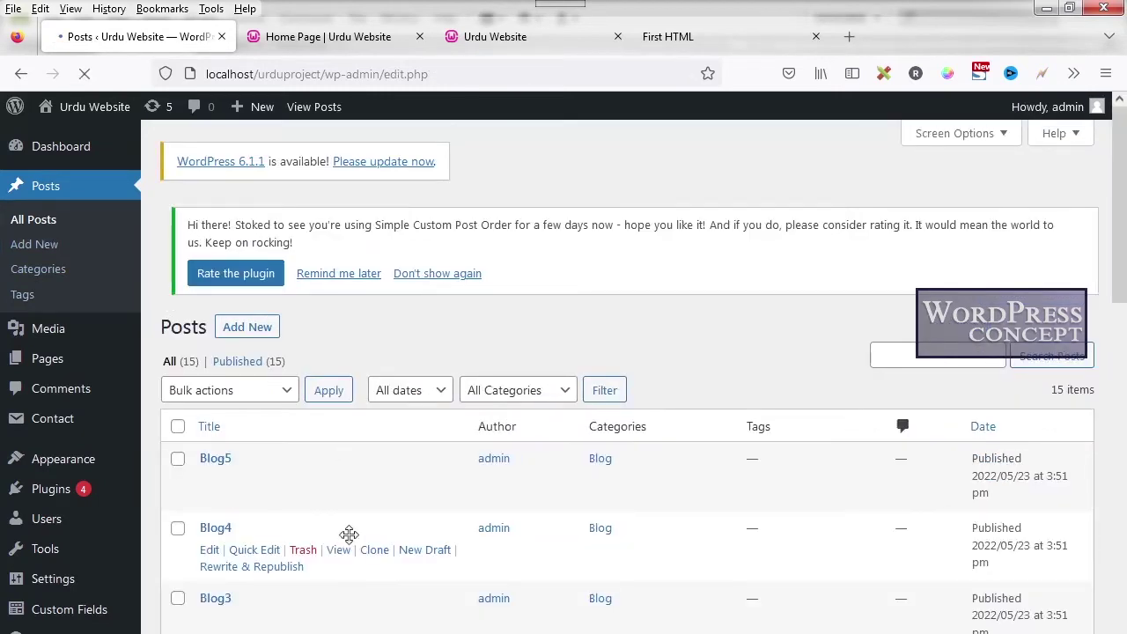
scroll(349, 534, "down", 5)
scroll(349, 534, "down", 1)
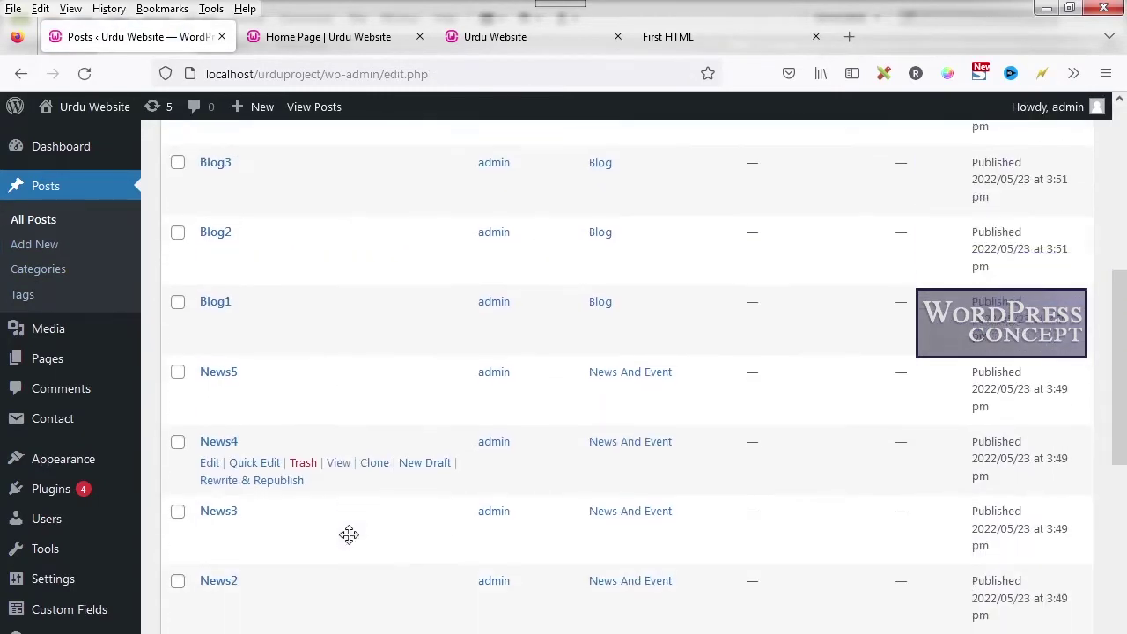
mouse_move(83, 425)
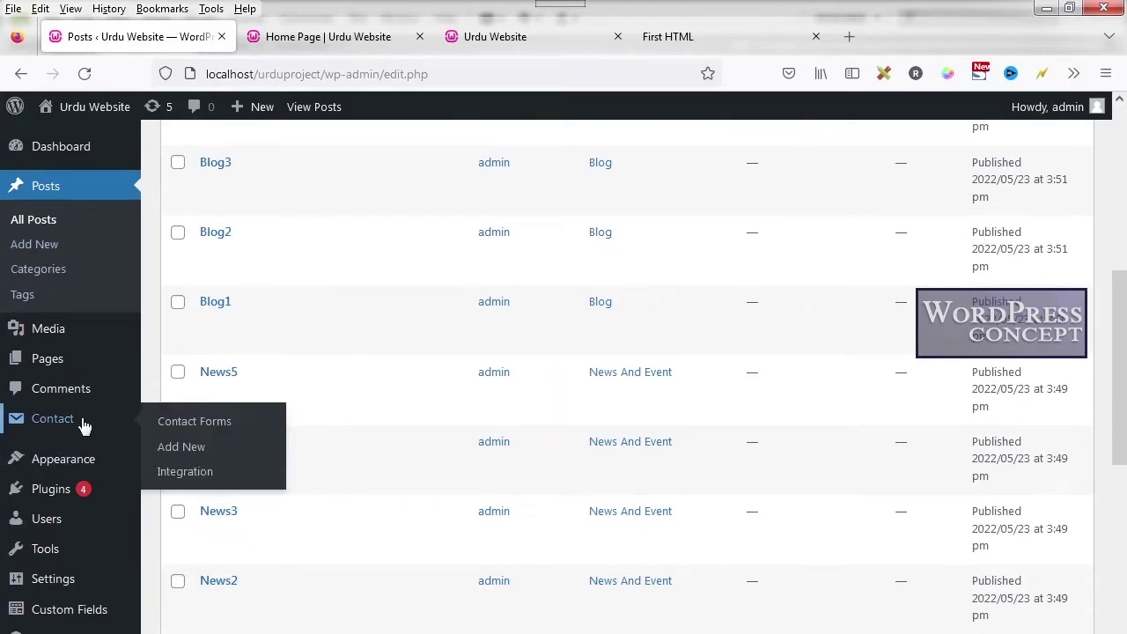
- Switch to the file explorer, go up to the Urdu folder and locate the Lesson 4 Making Custom Post Types folder
scroll(84, 425, "up", 2)
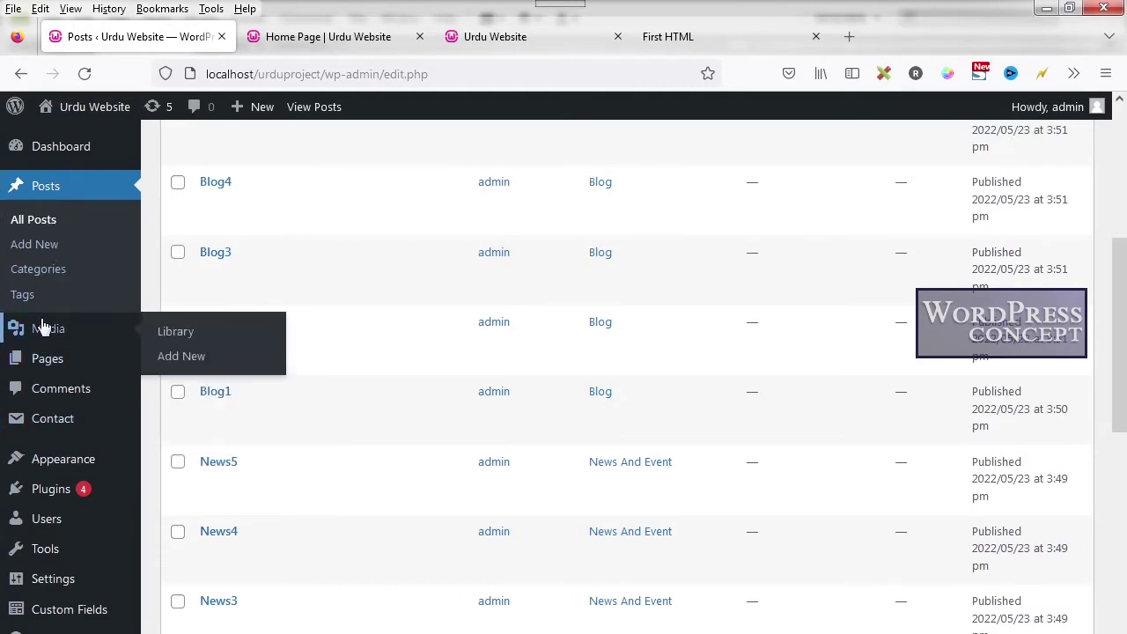
mouse_move(44, 414)
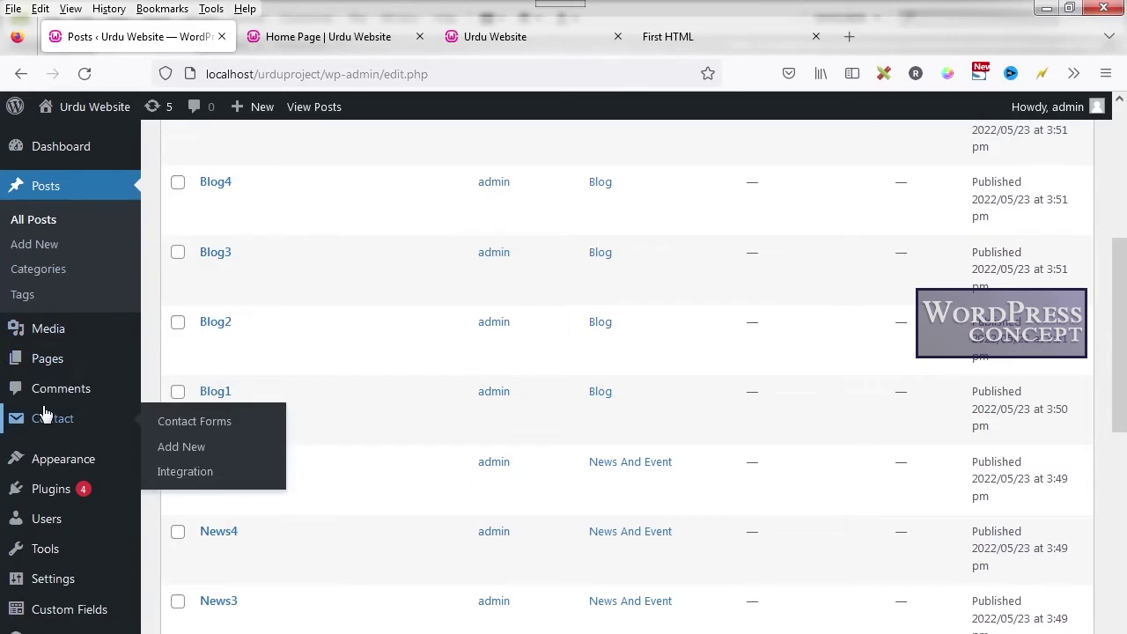
mouse_move(264, 630)
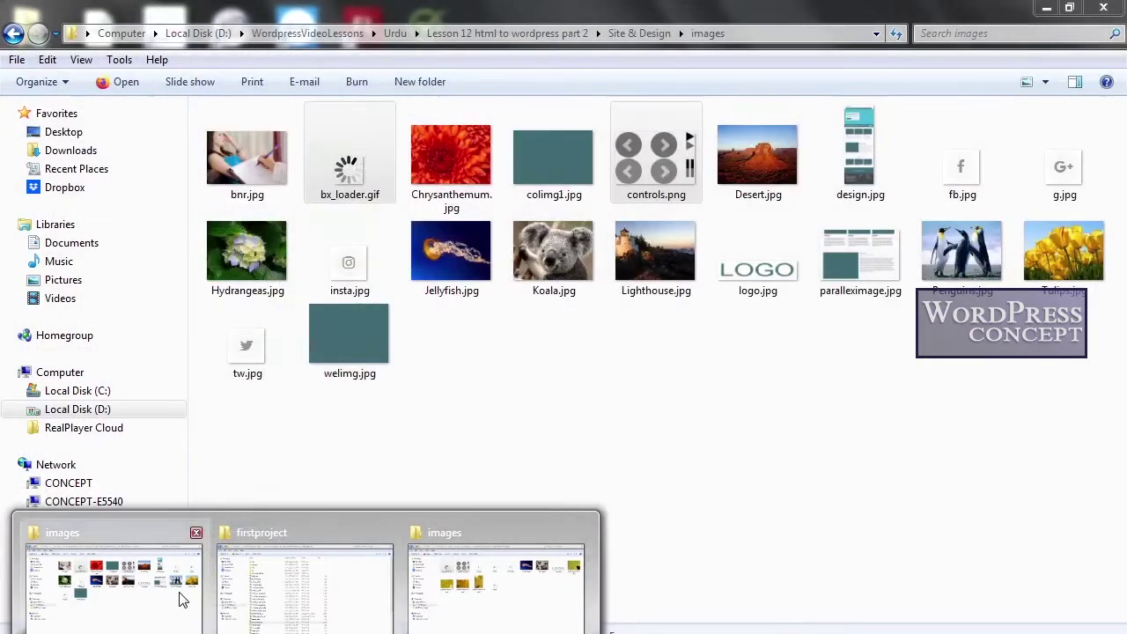
left_click(181, 598)
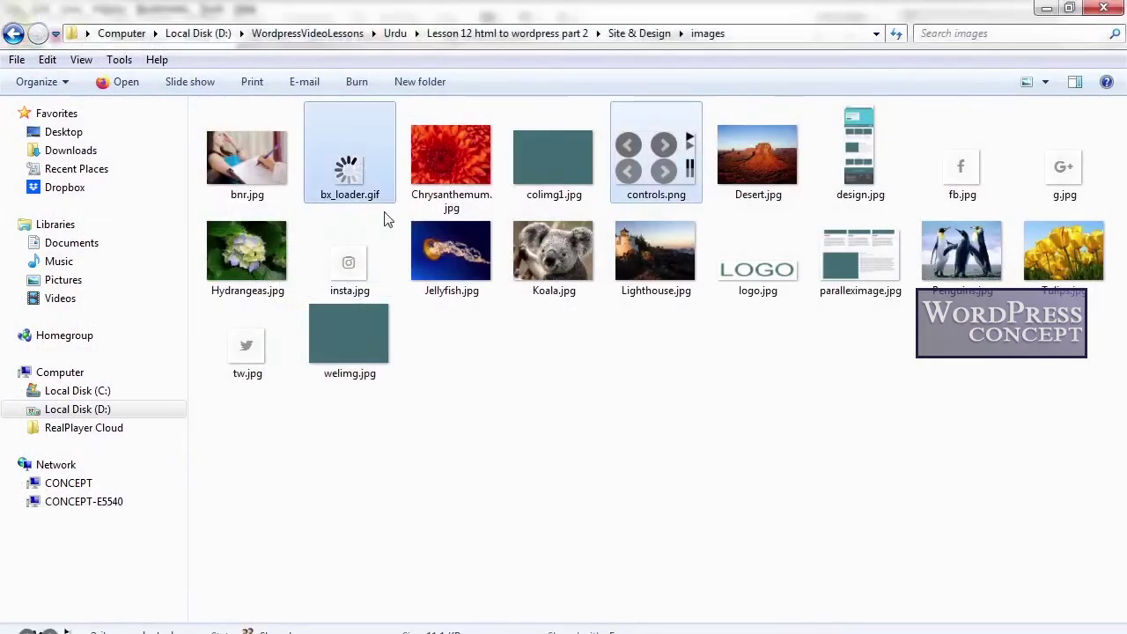
left_click(393, 35)
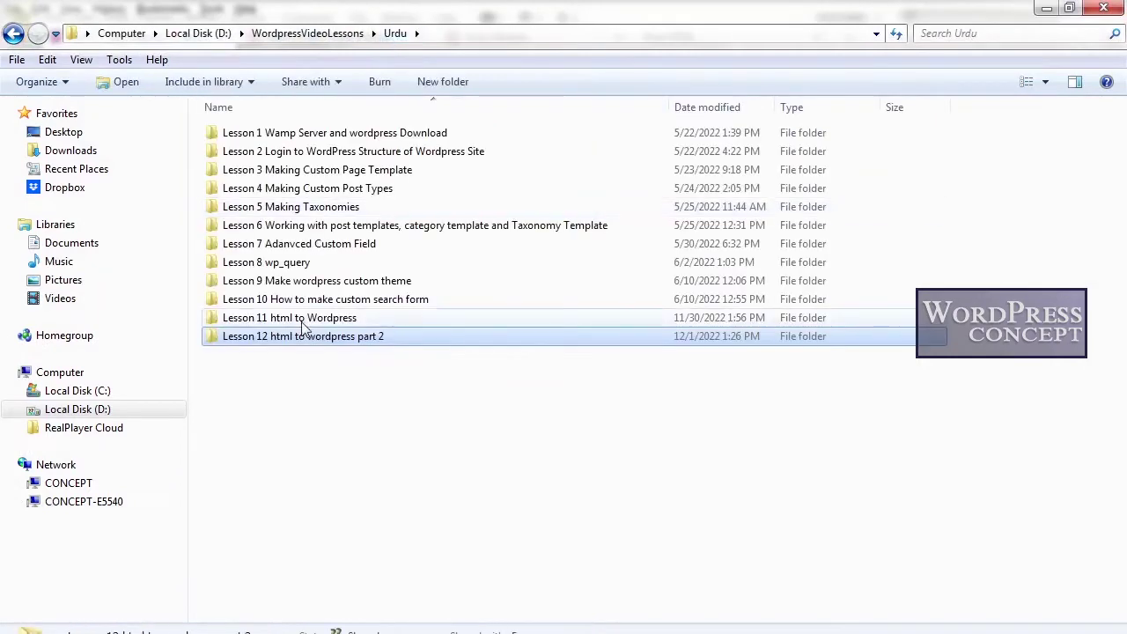
left_click(308, 194)
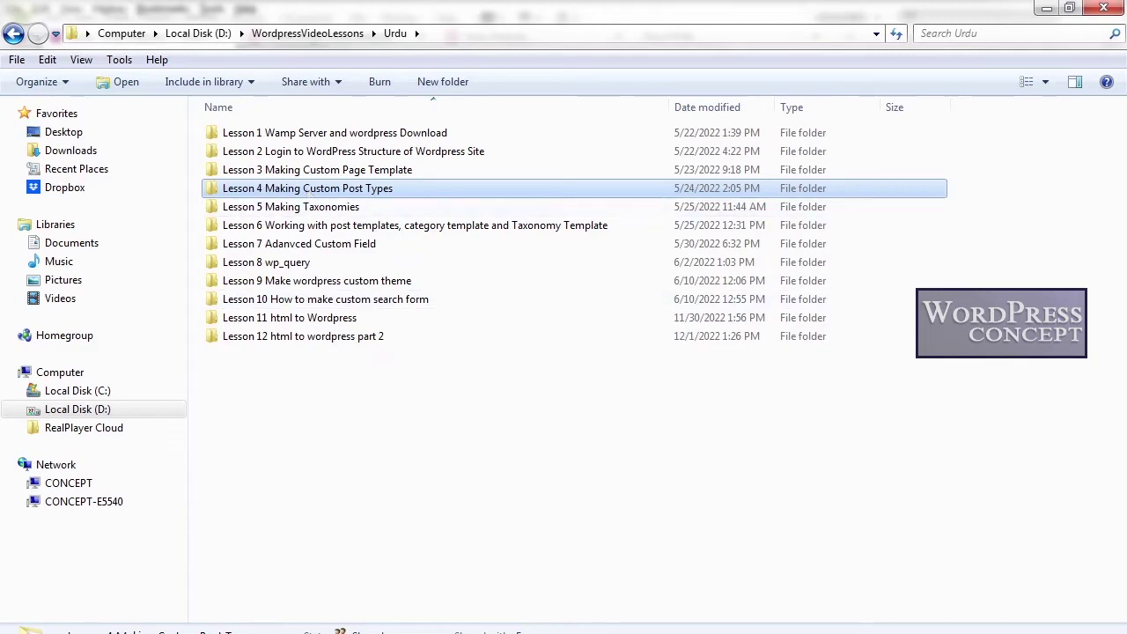
- Switch to Dreamweaver and review the sliders custom post type code at the end of functions.php
mouse_move(200, 631)
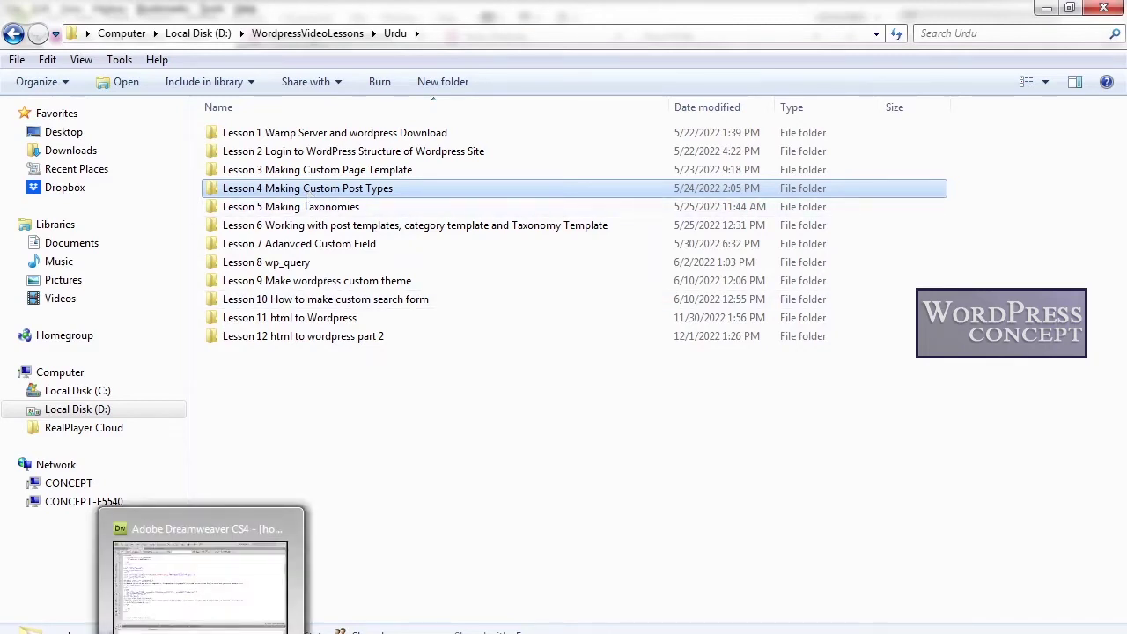
left_click(243, 495)
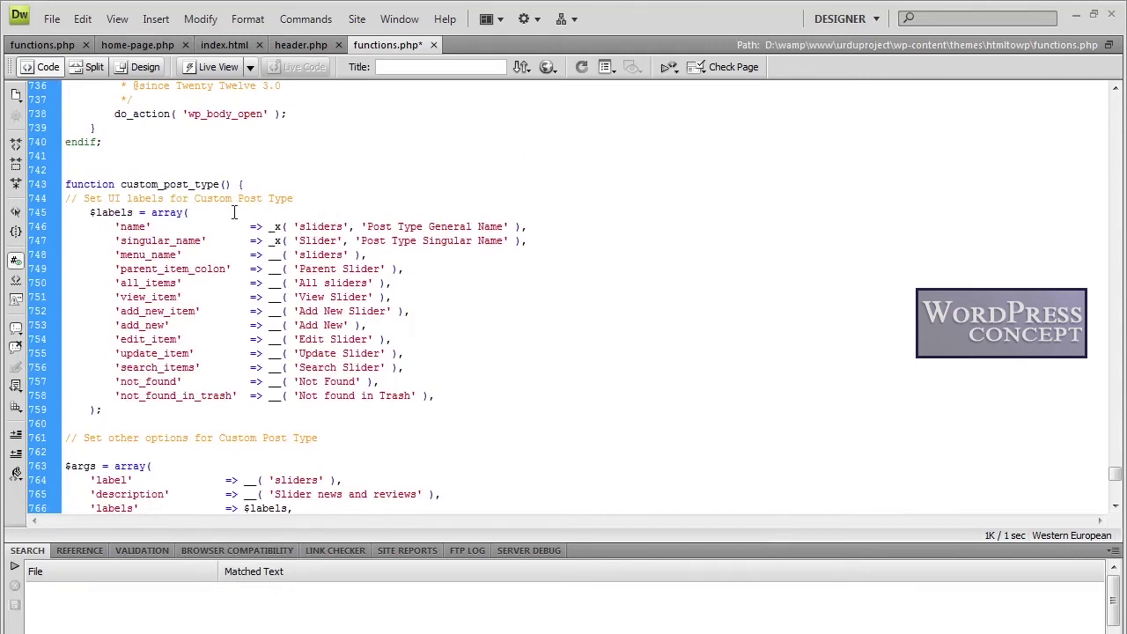
scroll(202, 360, "down", 10)
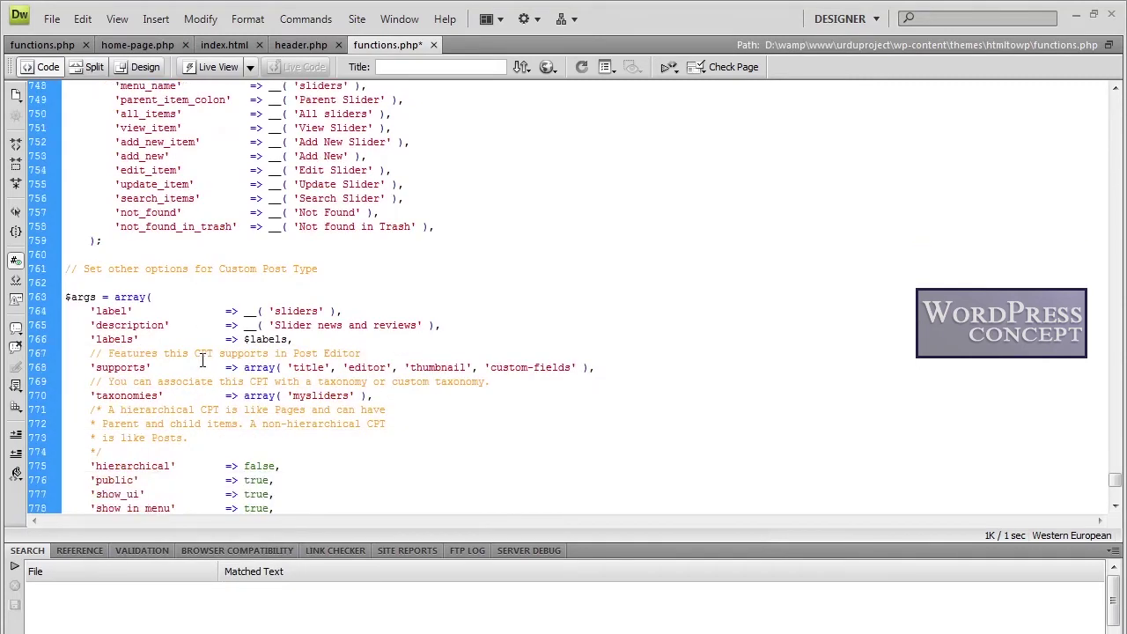
scroll(202, 360, "down", 1)
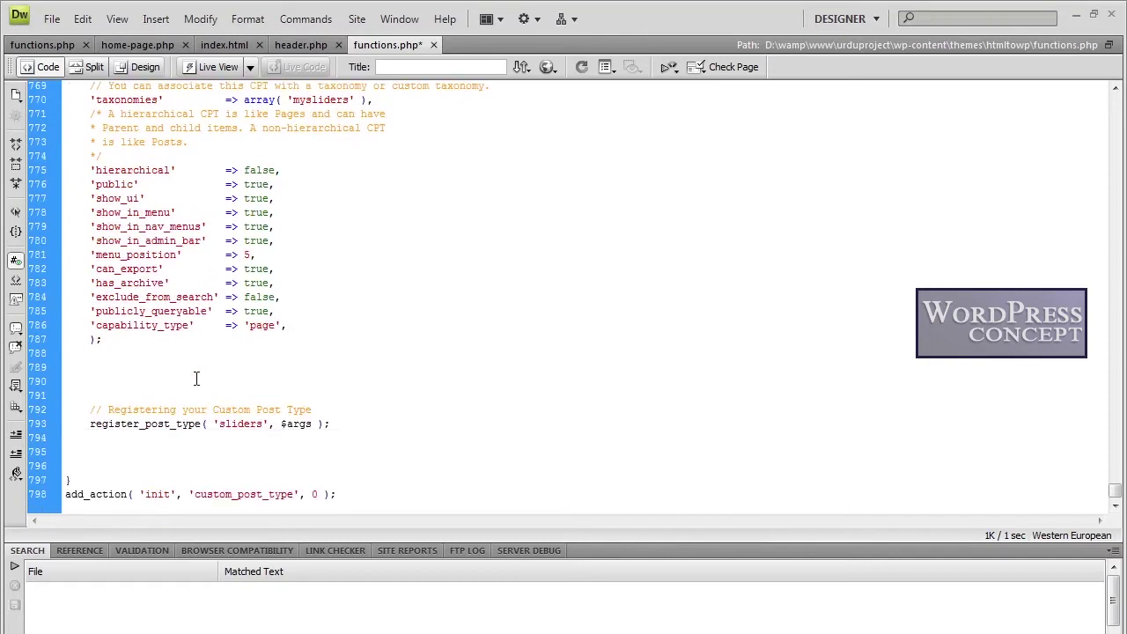
- Remove surplus blank lines before and after the register_post_type call for sliders in functions.php
left_click(90, 385)
mouse_move(305, 633)
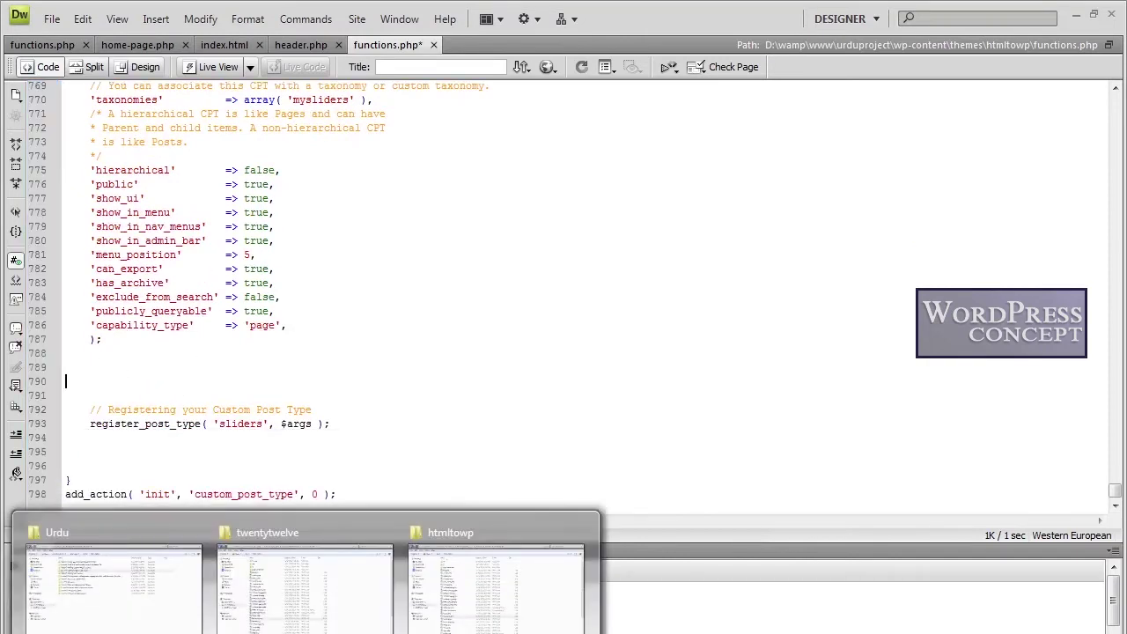
left_click(130, 588)
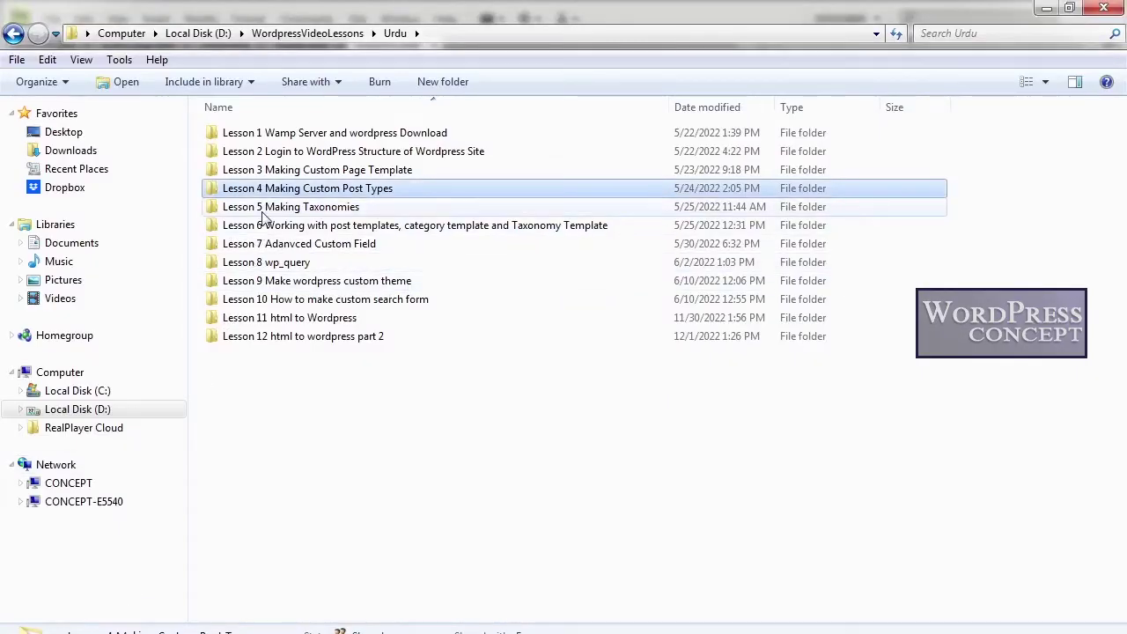
left_click(226, 607)
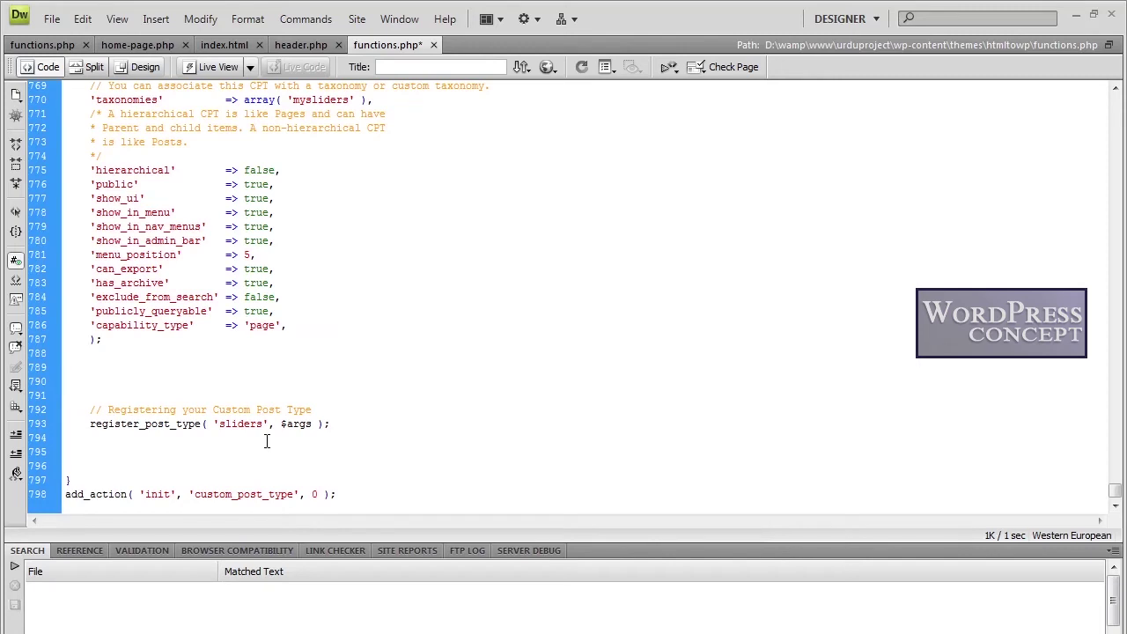
key("BackSpace")
key("BackSpace")
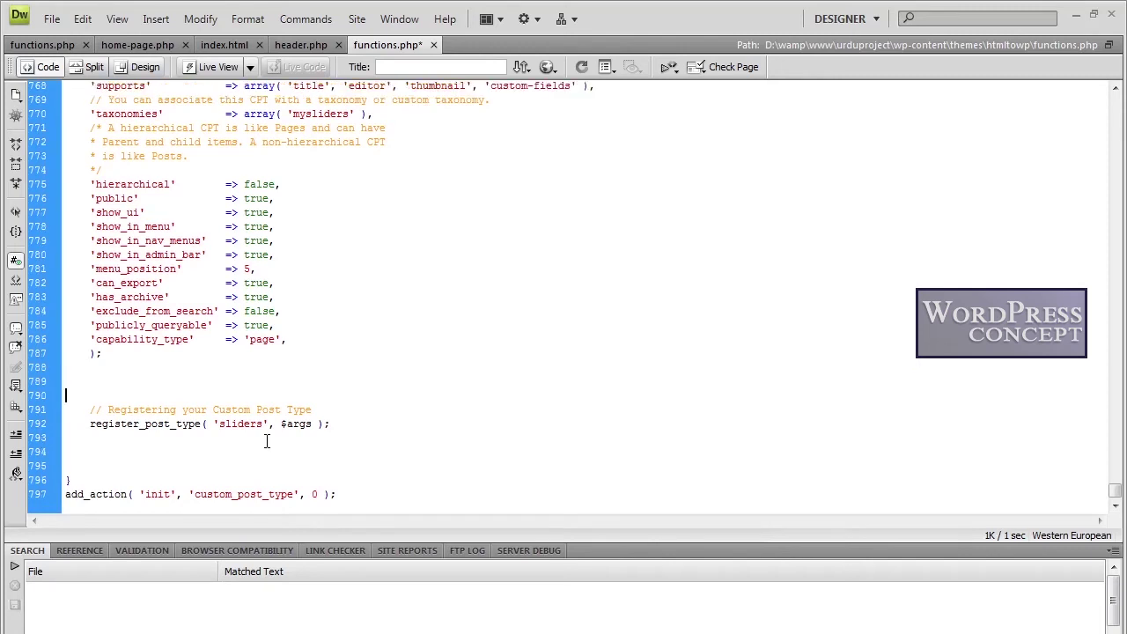
key("Down")
key("Delete")
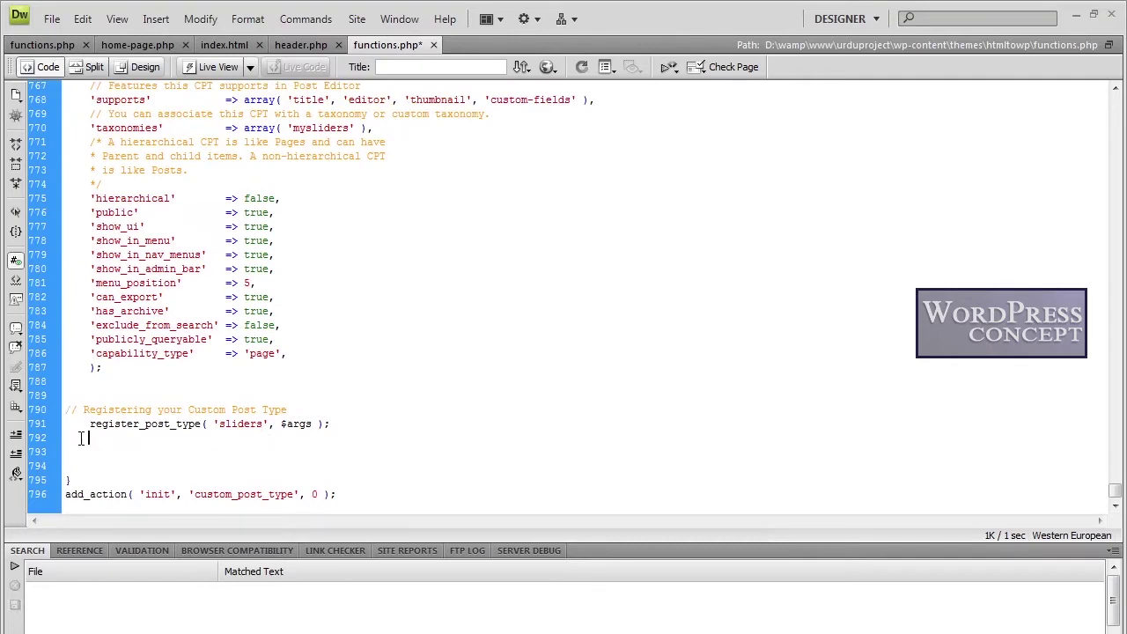
key("Delete")
key("Delete")
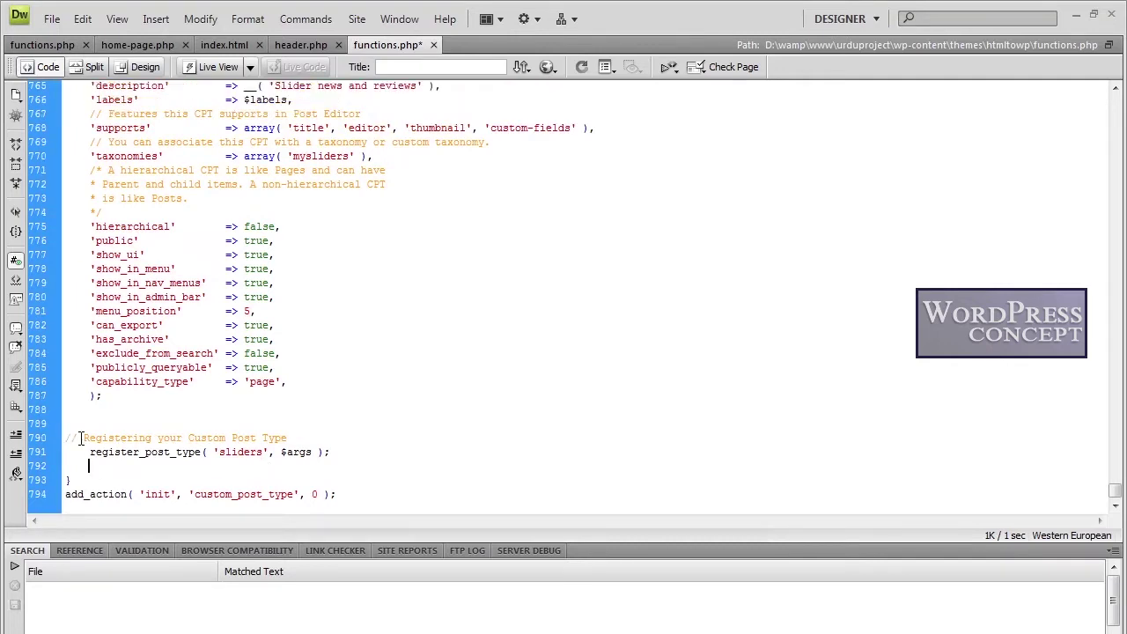
- Review the custom_post_type function and change the Windows color scheme to Windows 7 Basic
scroll(141, 357, "up", 9)
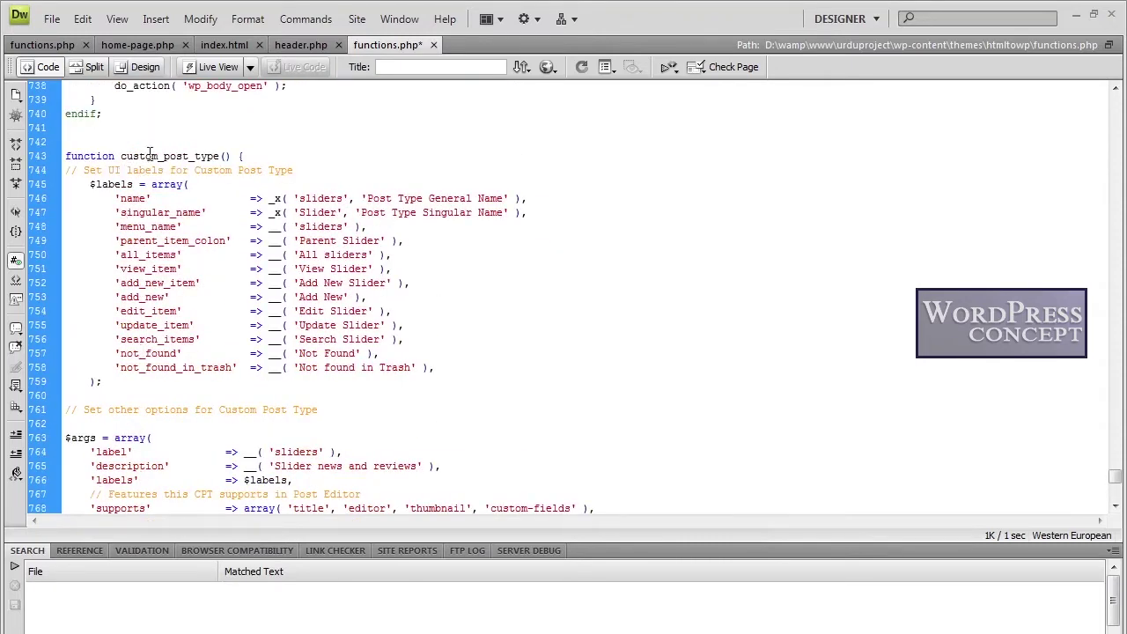
double_click(150, 156)
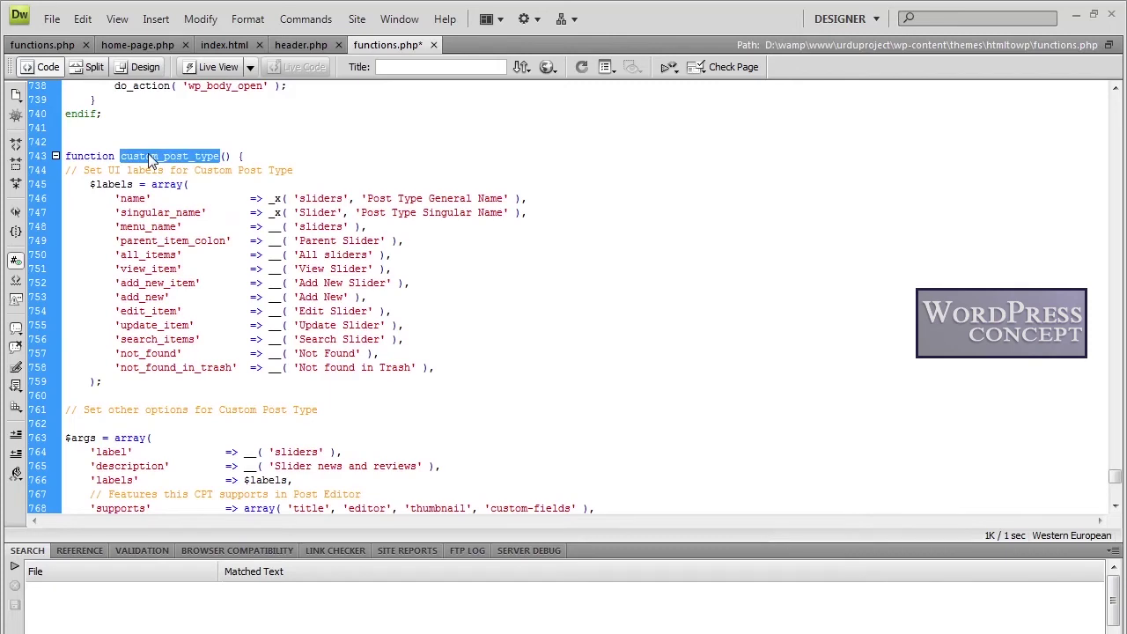
scroll(207, 289, "down", 4)
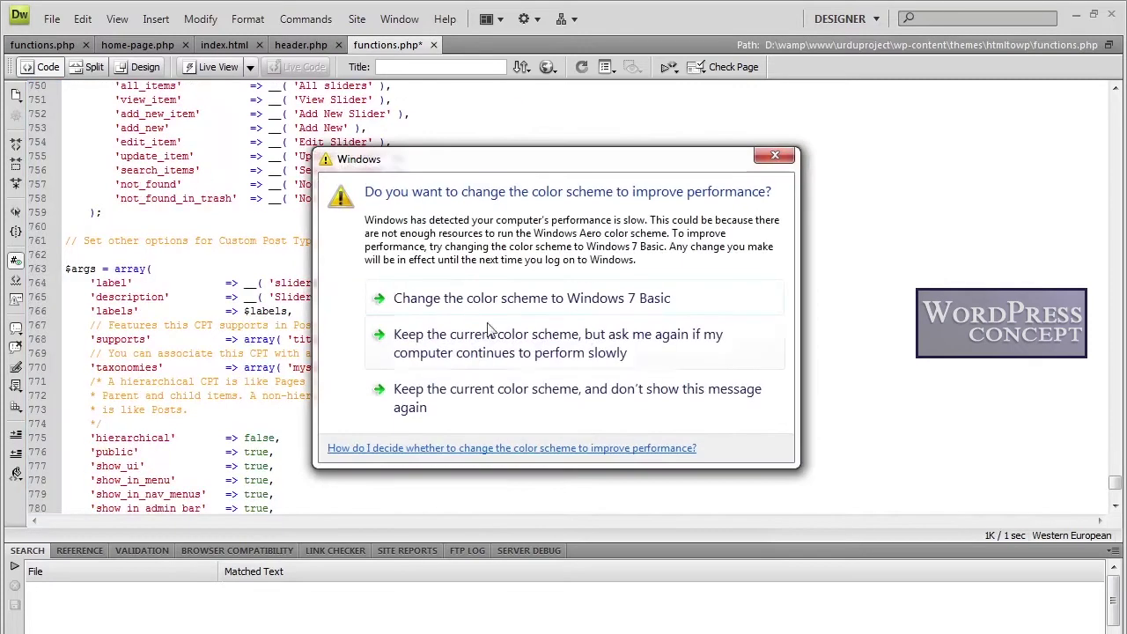
left_click(603, 299)
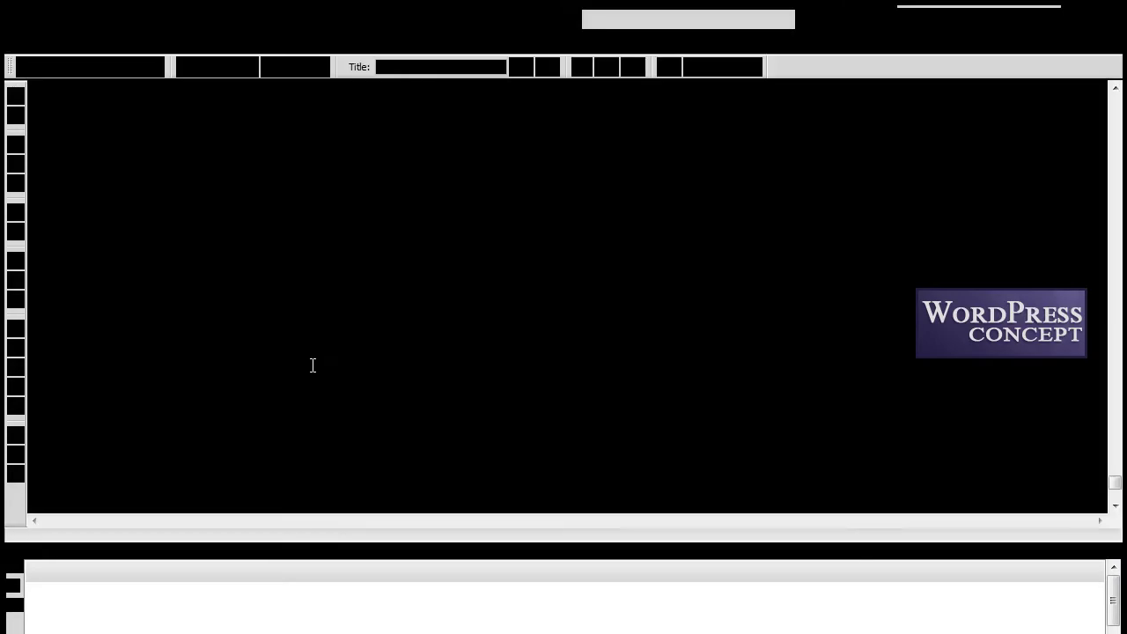
- Check the slider post type's arguments and save functions.php
scroll(311, 366, "up", 10)
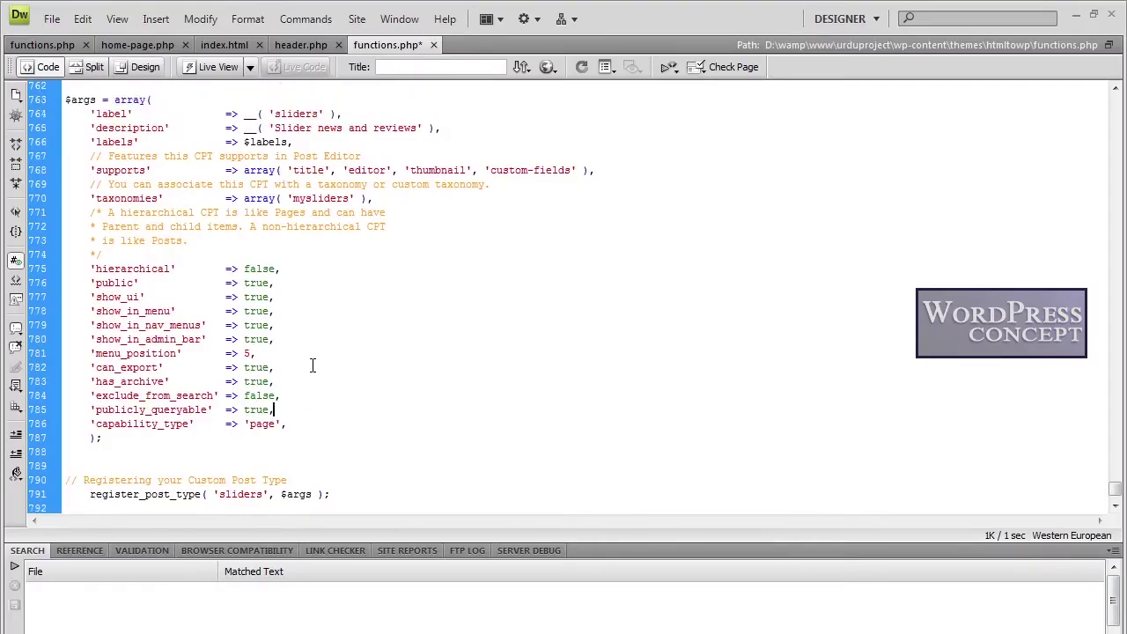
scroll(311, 365, "down", 8)
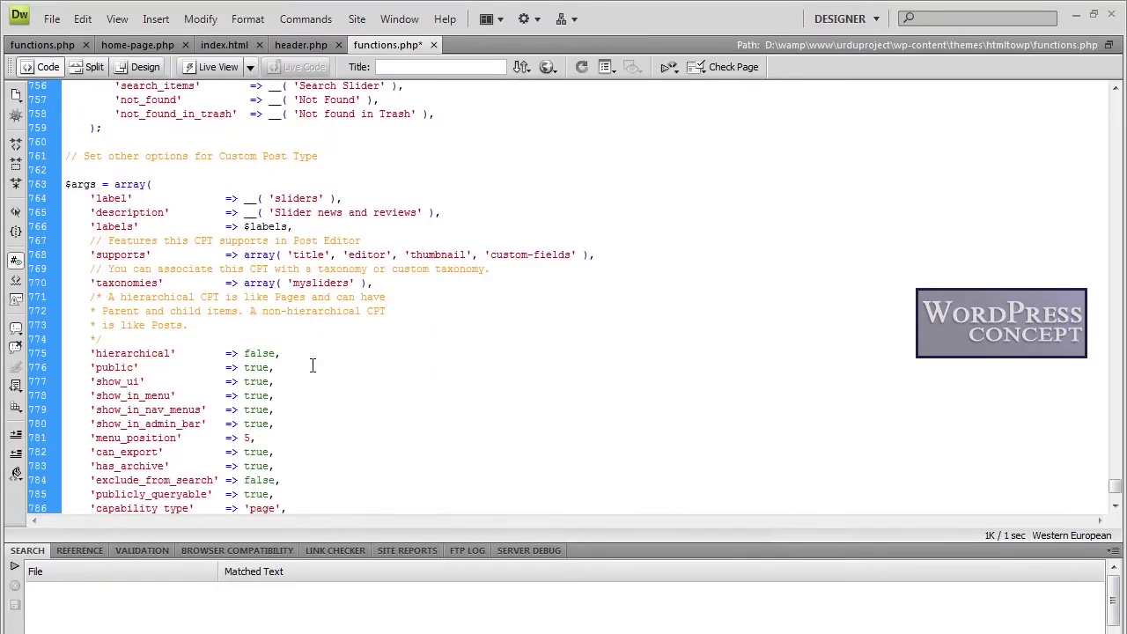
key("ctrl+s")
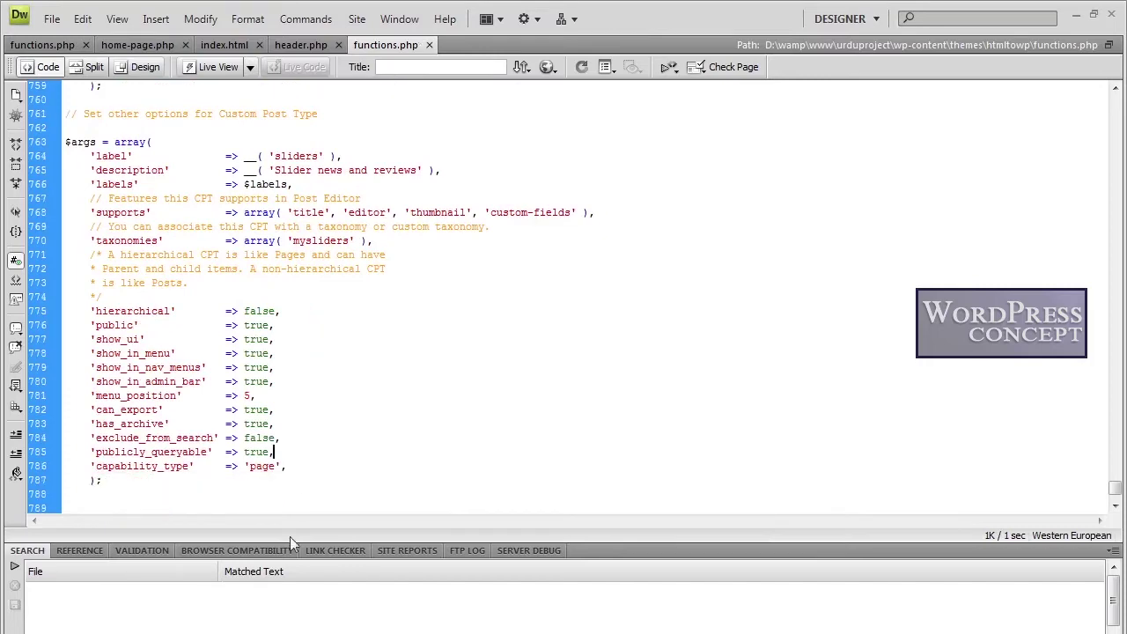
- Switch to the browser, reload the WordPress Posts admin page and start a new entry in the sliders post type
key("alt+Tab")
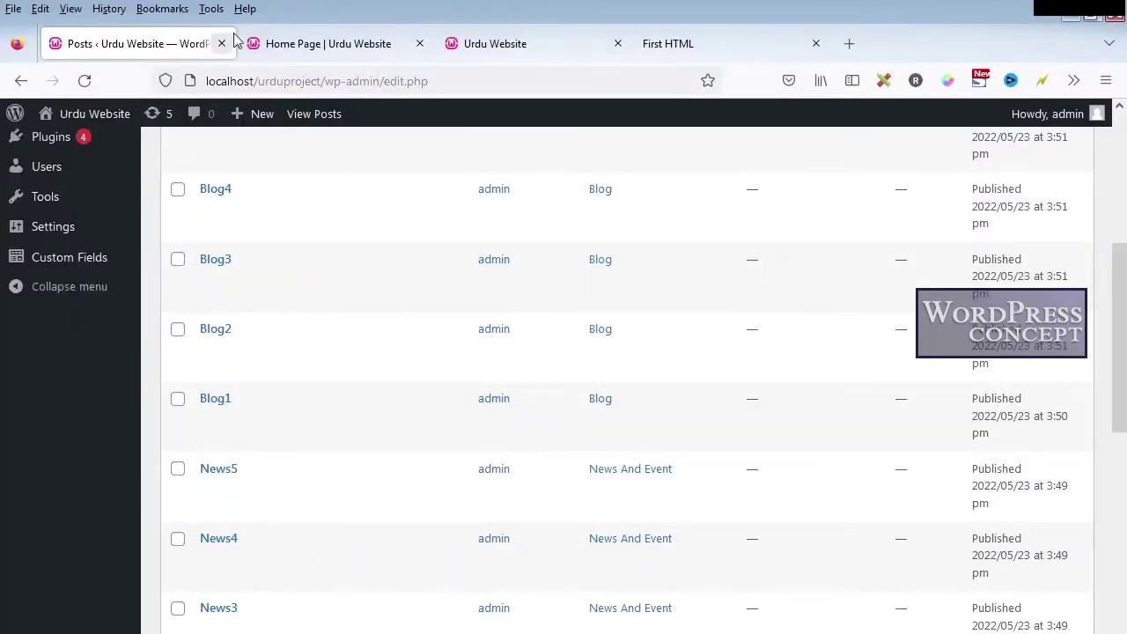
left_click(84, 80)
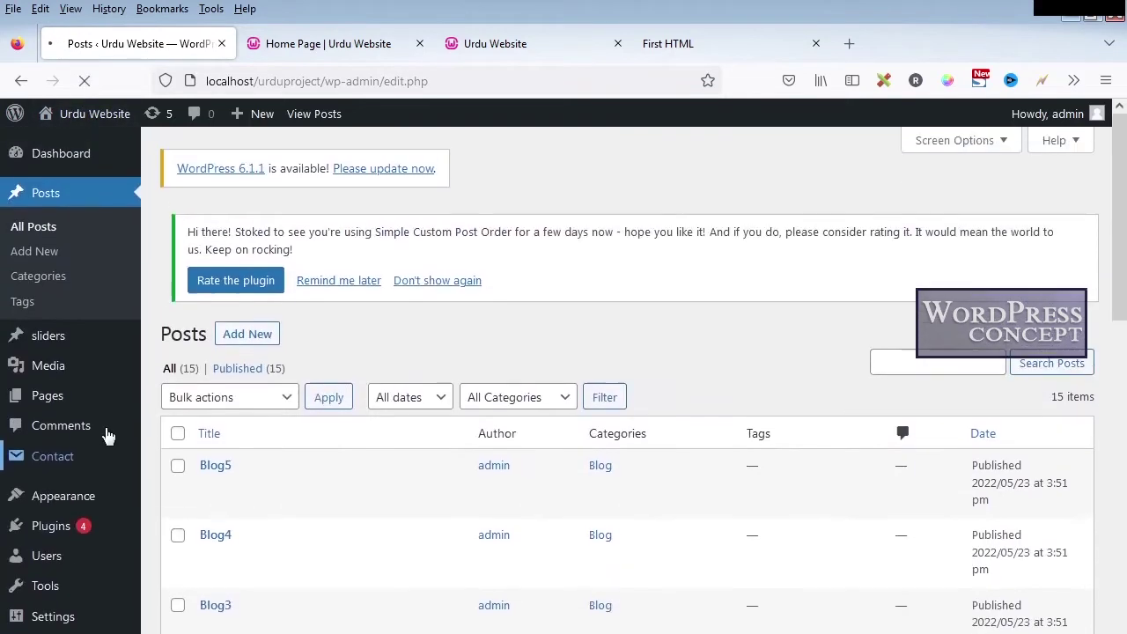
mouse_move(48, 352)
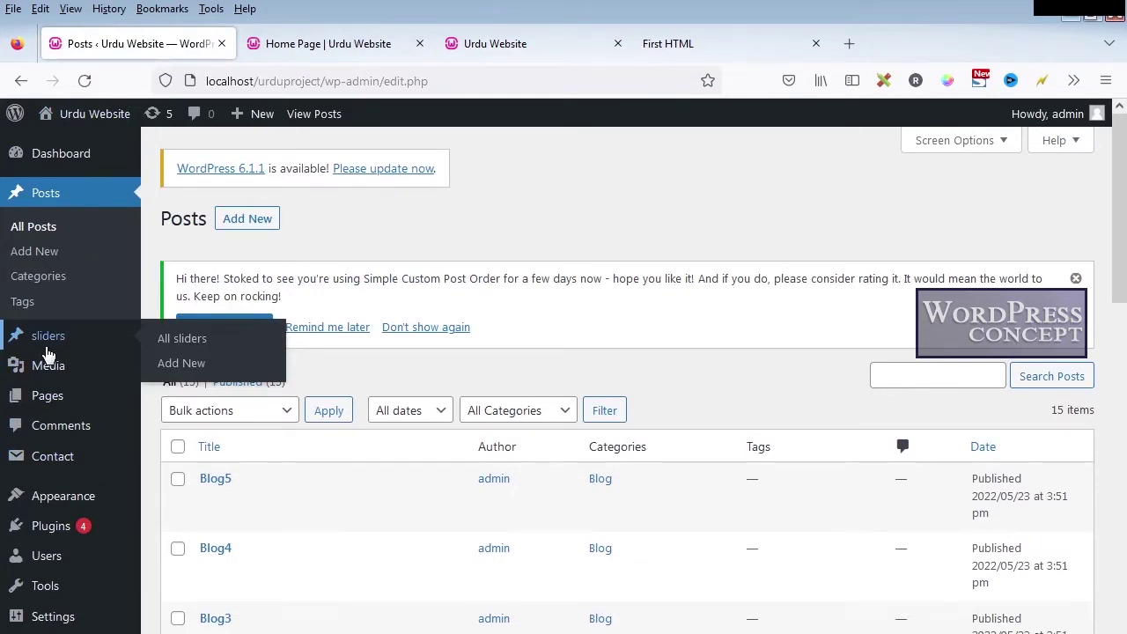
left_click(179, 370)
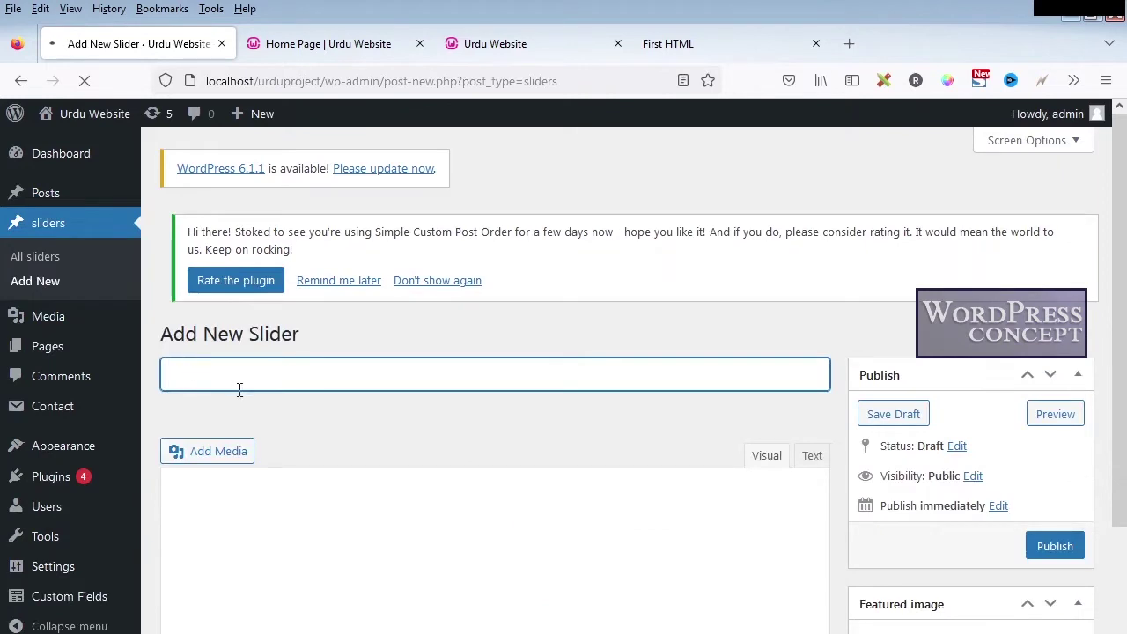
- Compare the new slider's title, content and featured image fields with the slide in the First HTML design
scroll(246, 388, "down", 3)
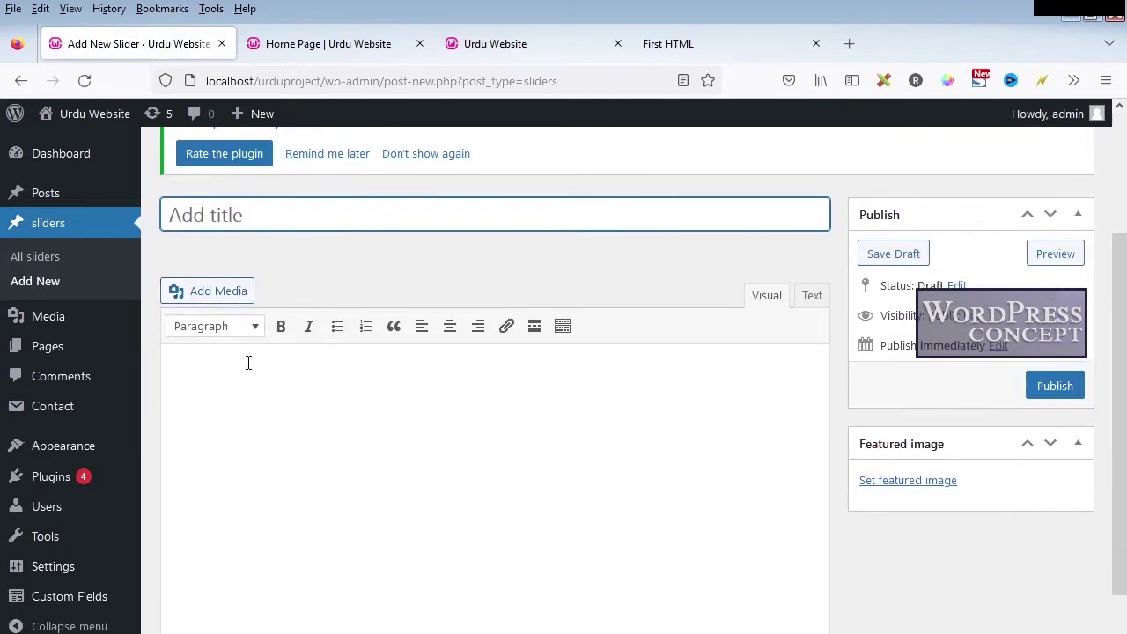
left_click(262, 372)
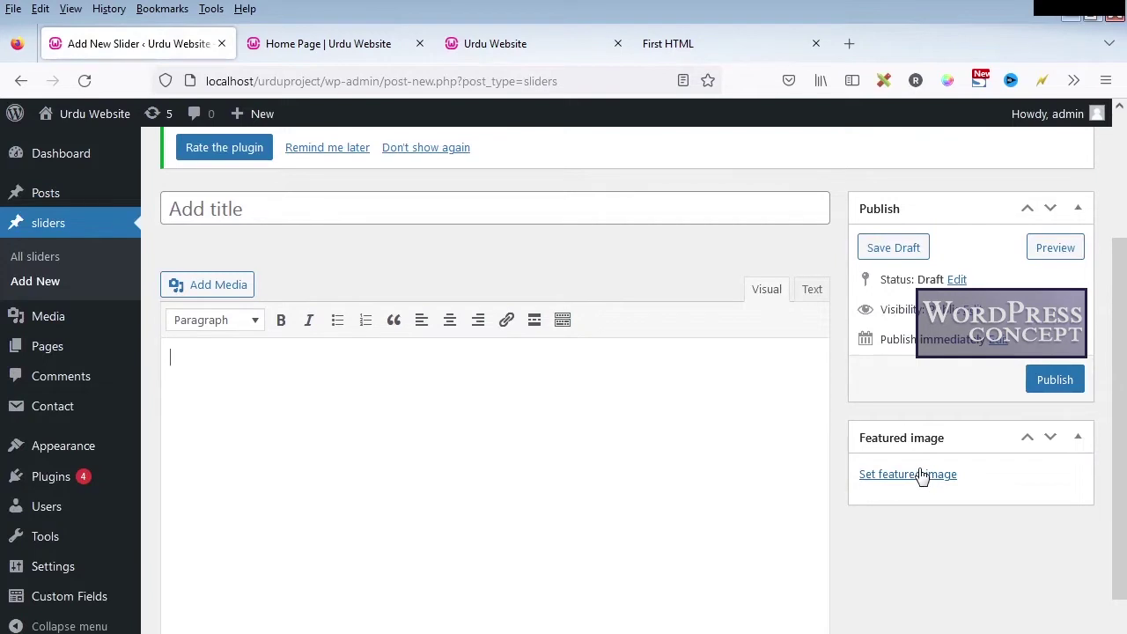
left_click(667, 44)
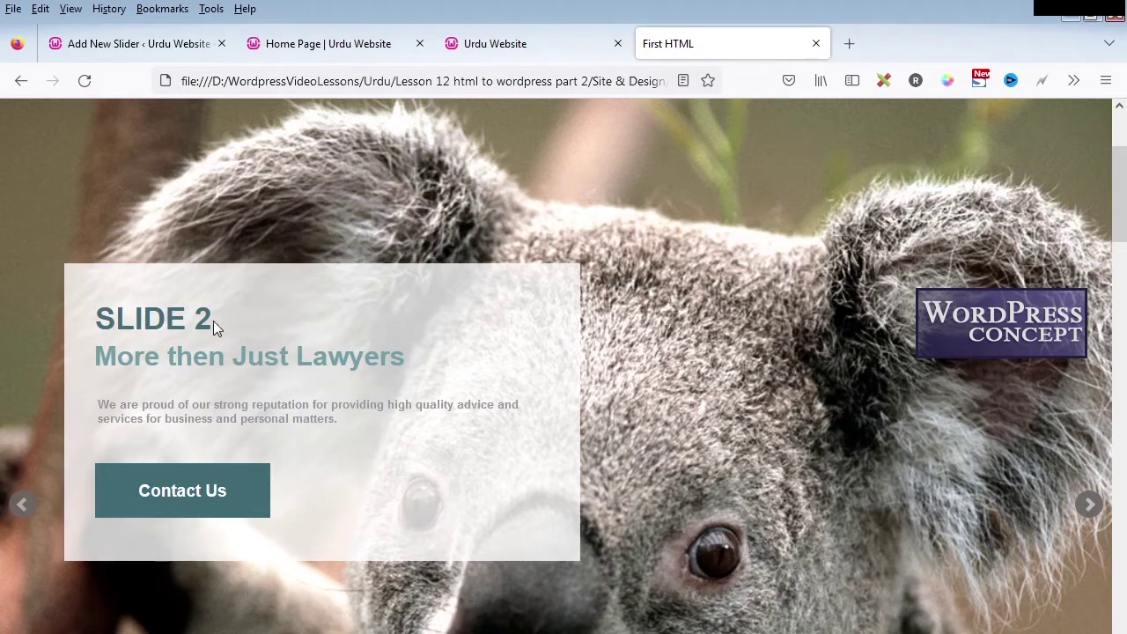
- Return to the new slider entry and title it "Slider 1"
left_click(119, 48)
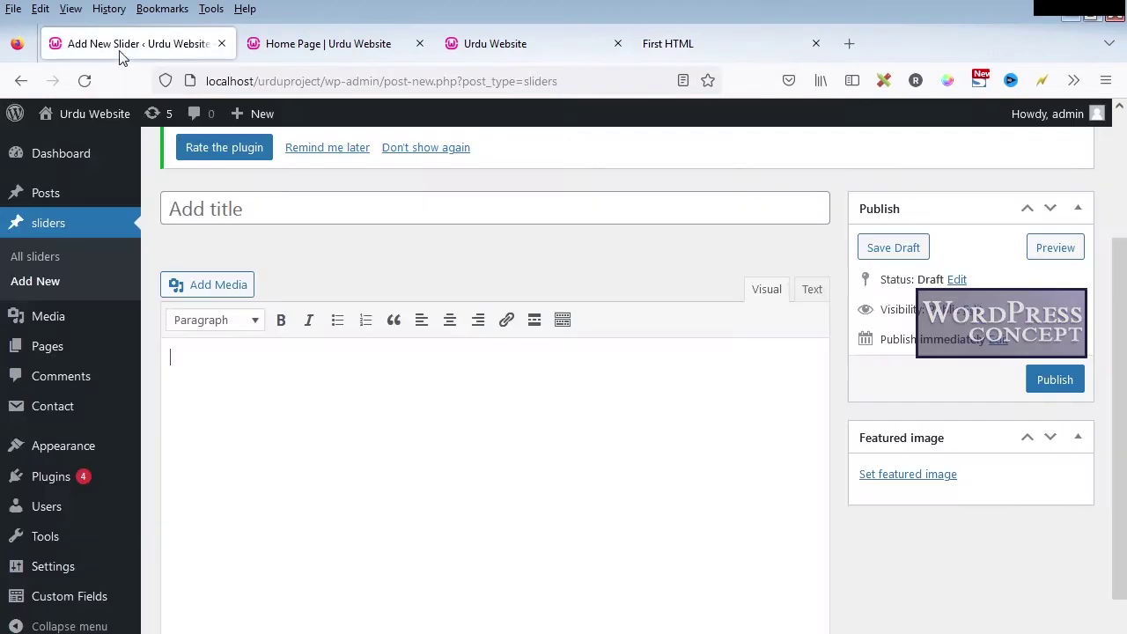
left_click(260, 211)
type("Slider 1")
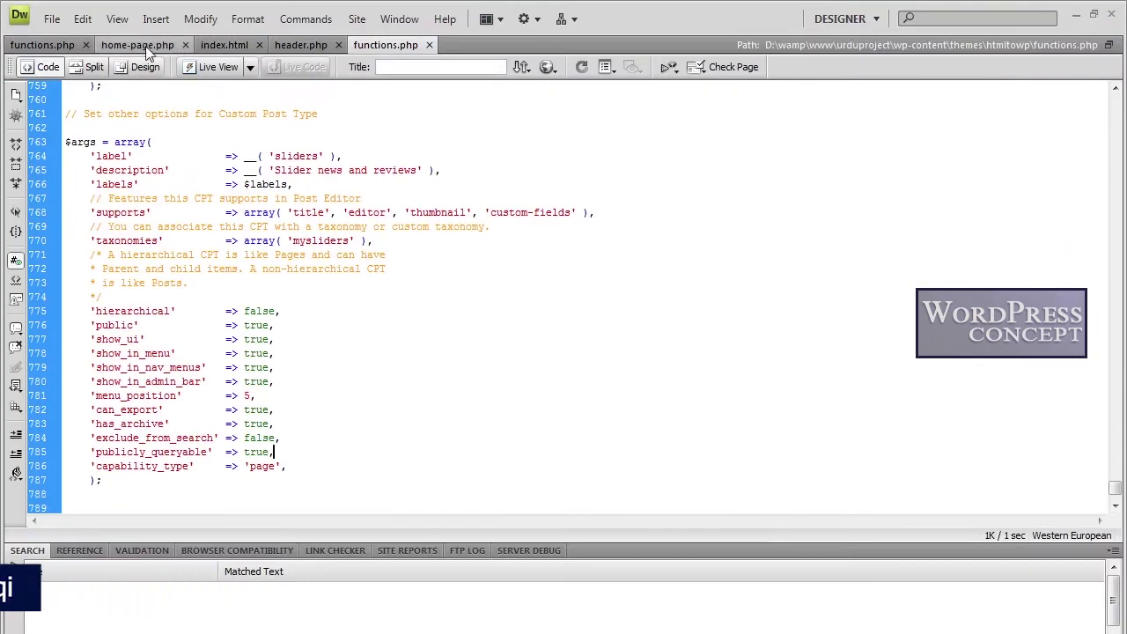
- In home-page.php in Dreamweaver, cut the h2 heading, paragraph and Contact Us link from the "slide 1a" banner text
left_click(146, 47)
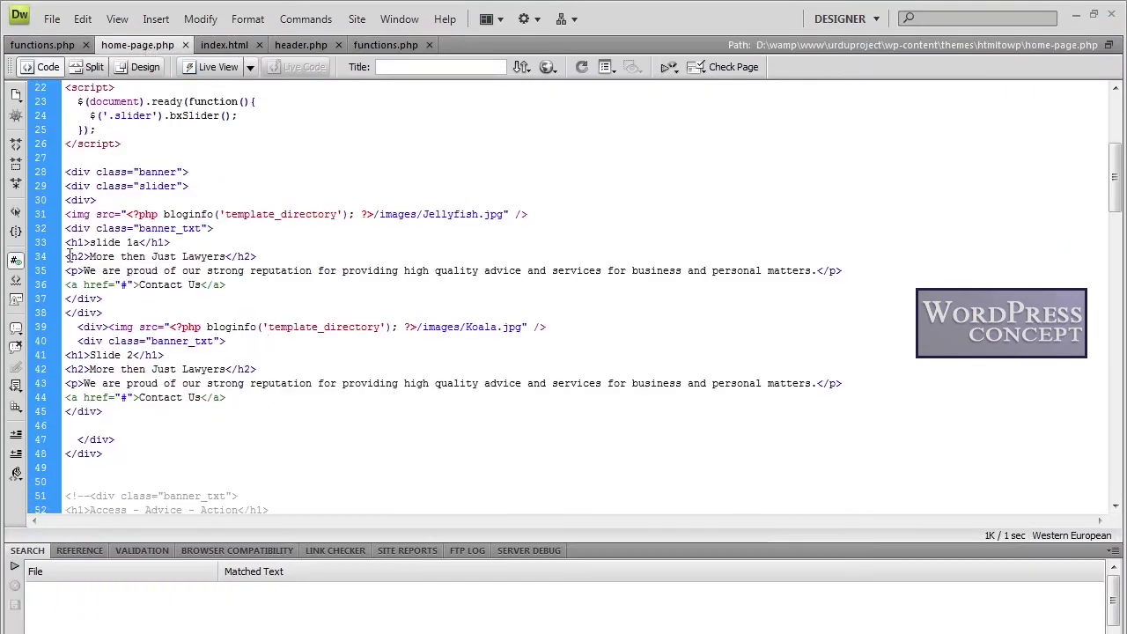
left_click_drag(66, 254, 227, 286)
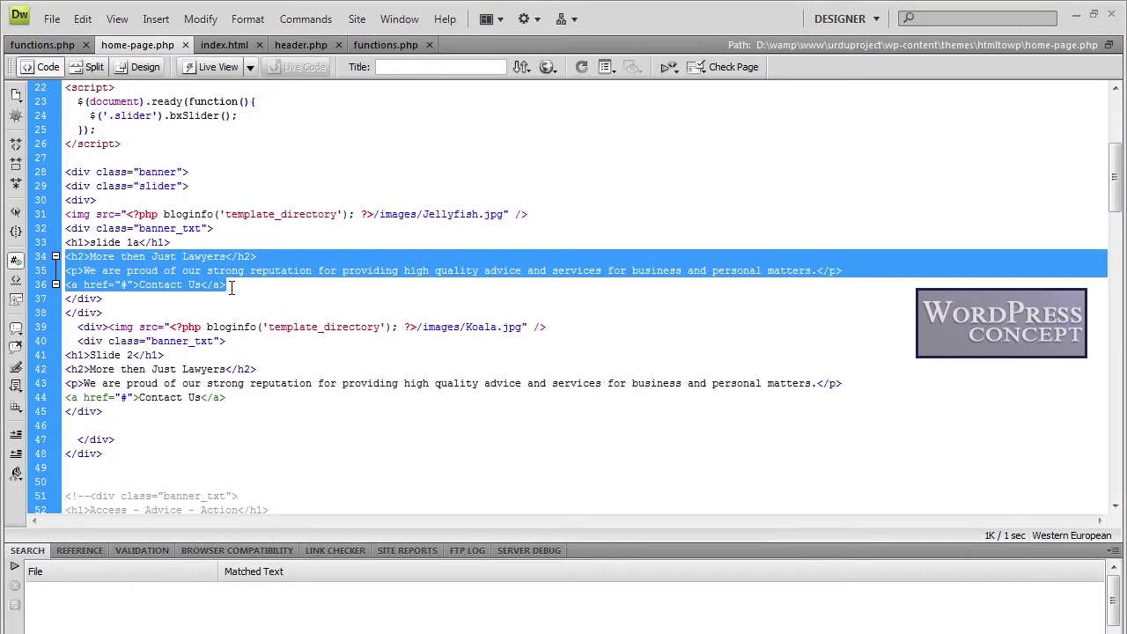
key("ctrl+x")
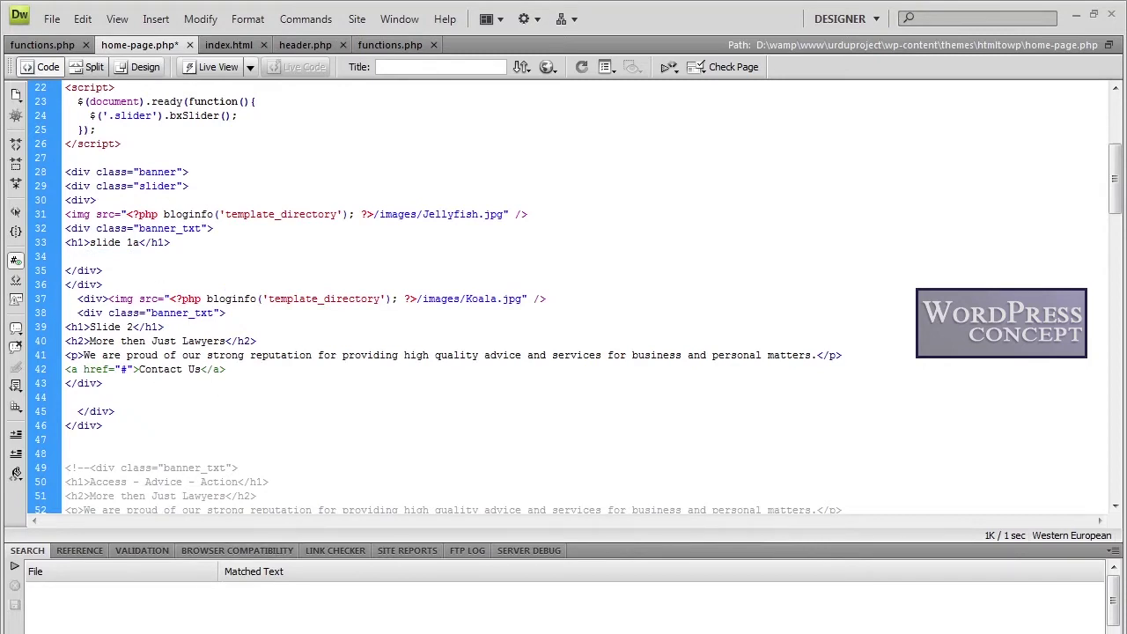
- Paste the cut h2 heading, paragraph and Contact Us link as HTML text into the new slider's content in the browser
key("alt+Tab")
left_click(287, 391)
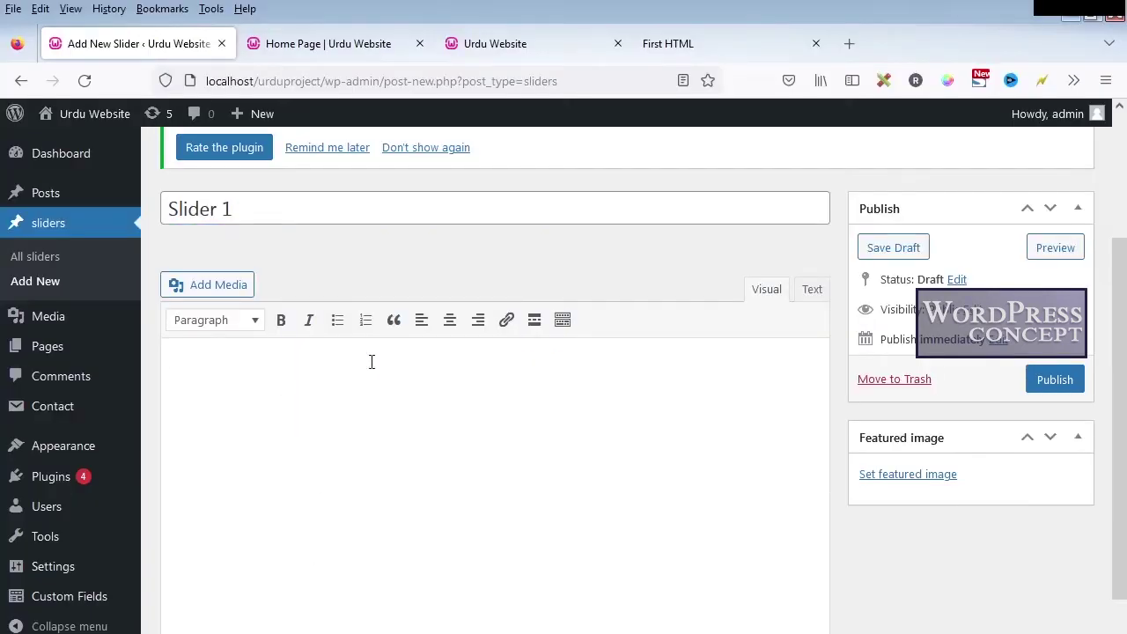
left_click(811, 291)
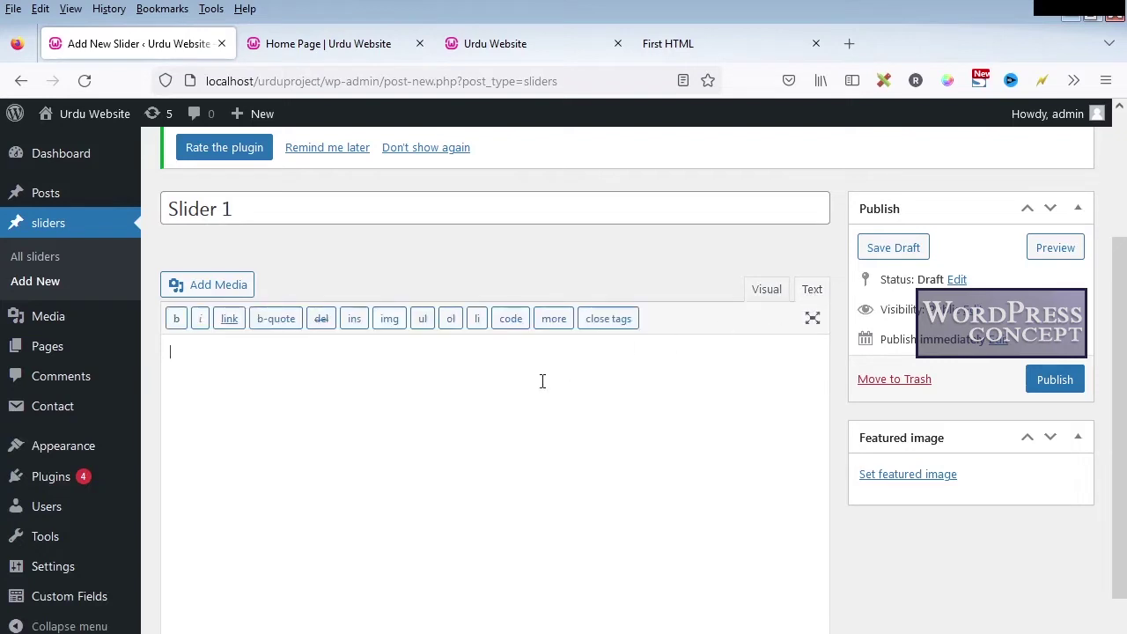
key("ctrl+v")
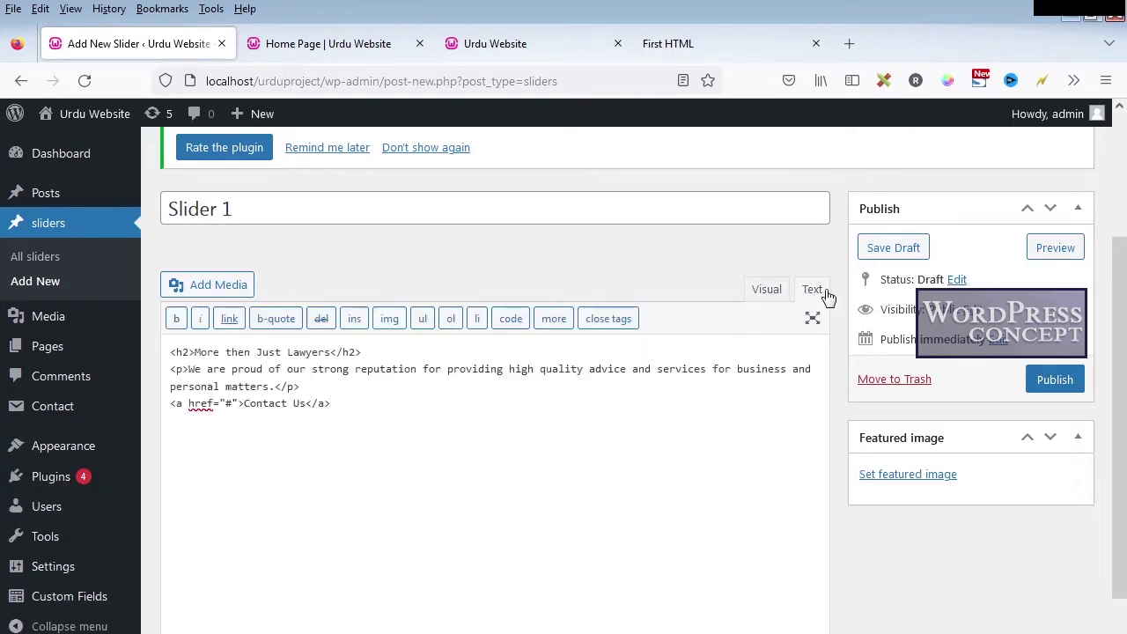
left_click_drag(171, 352, 194, 352)
- Replace the new slider's title with "slide 1a", copied from the first h1 heading in home-page.php
key("alt+Tab")
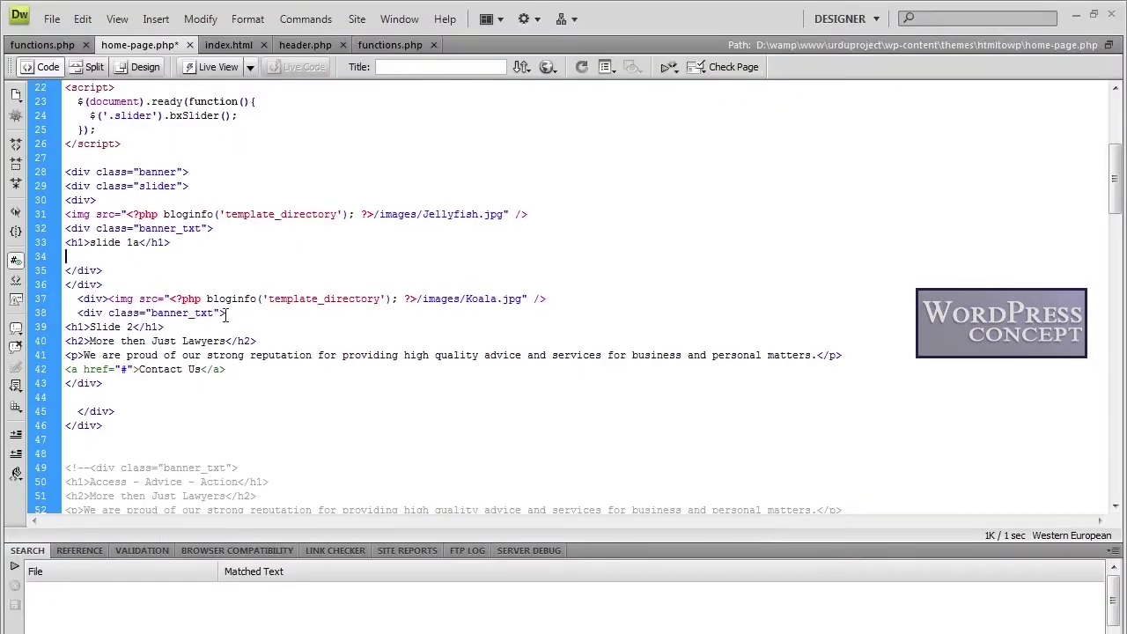
left_click_drag(140, 241, 90, 242)
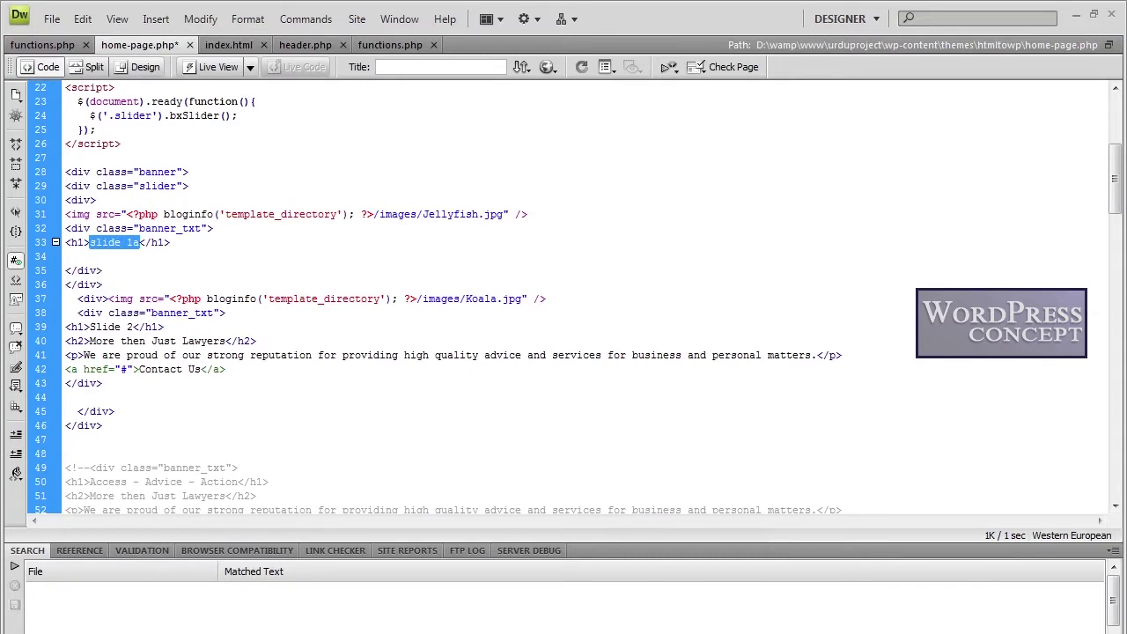
key("alt+Tab")
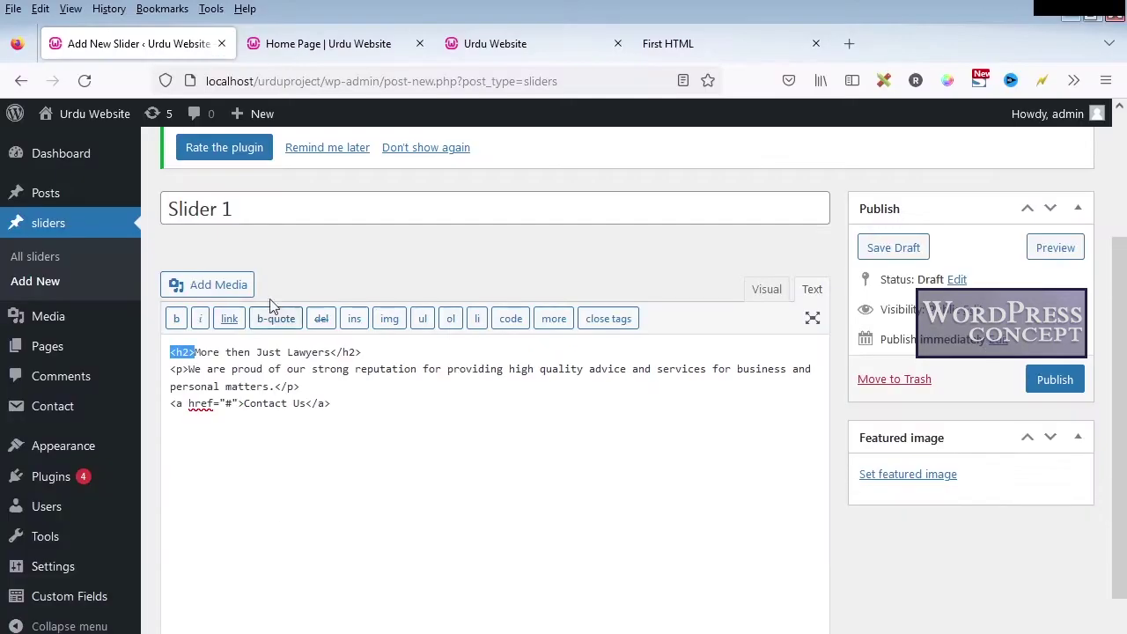
left_click_drag(252, 209, 162, 205)
type("slide 1a")
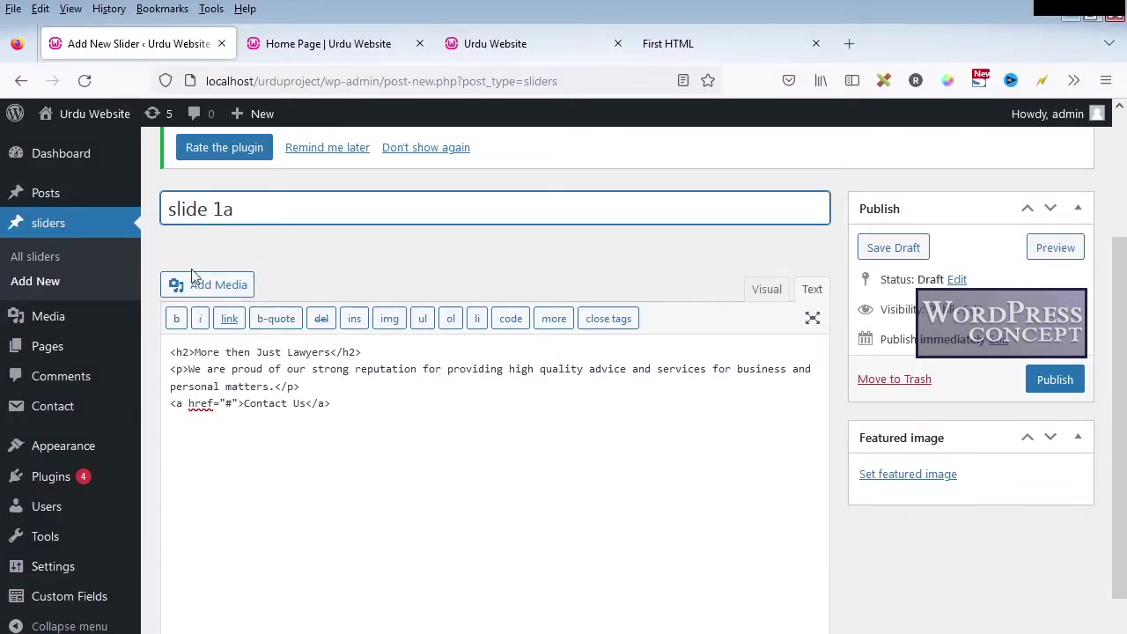
- Upload Koala.jpg from the images folder and set it as the slider's featured image
left_click(899, 476)
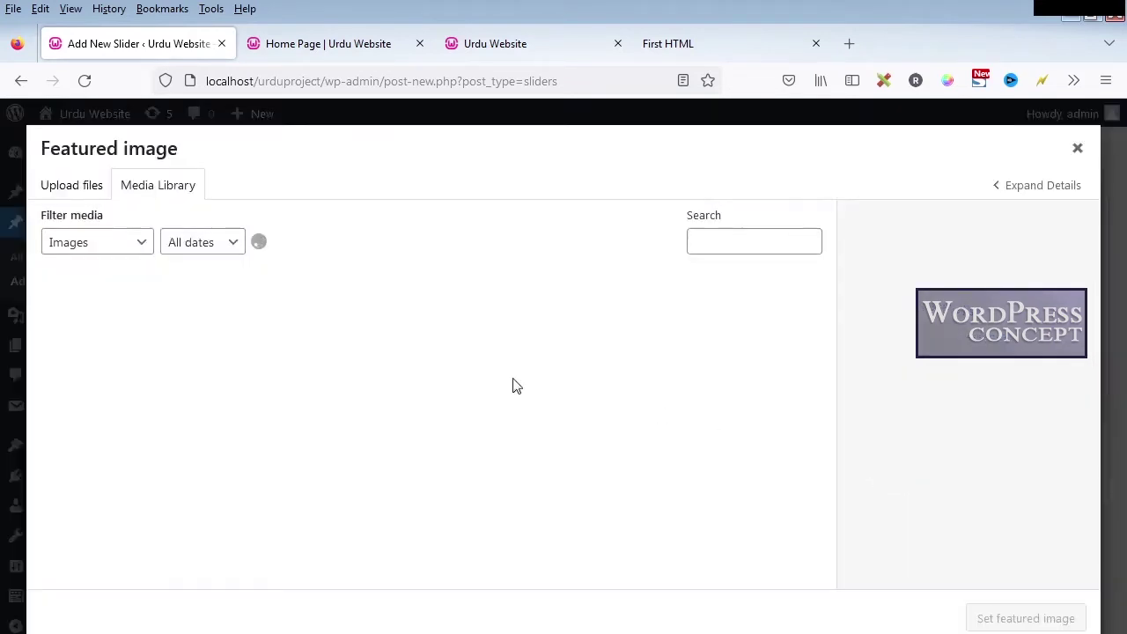
left_click(71, 189)
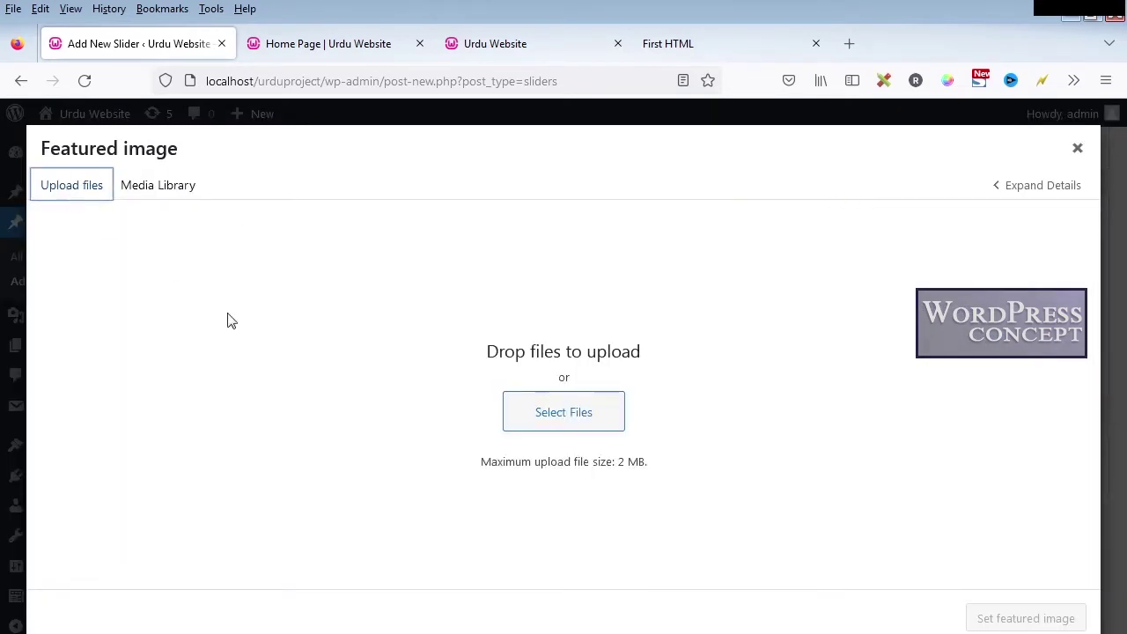
left_click(528, 412)
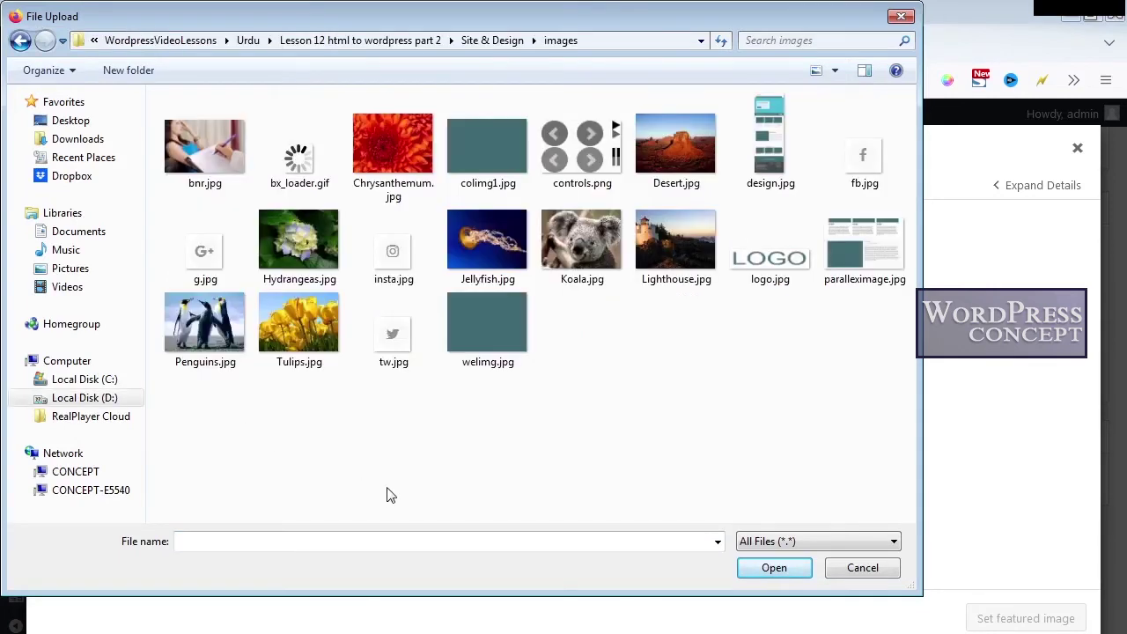
left_click(567, 268)
double_click(568, 268)
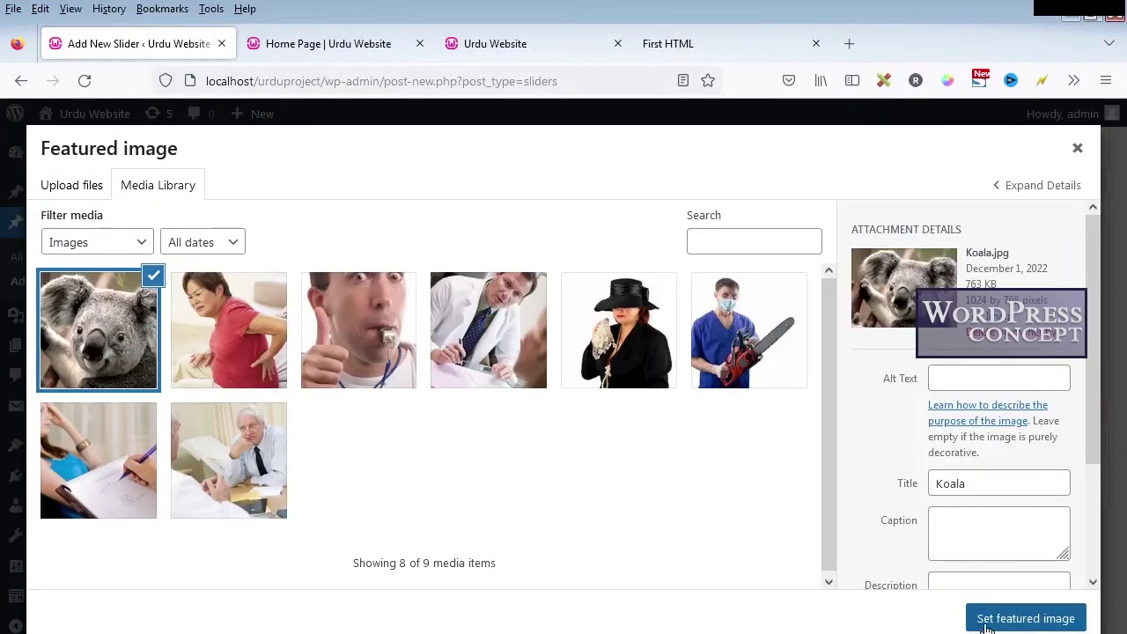
left_click(1024, 618)
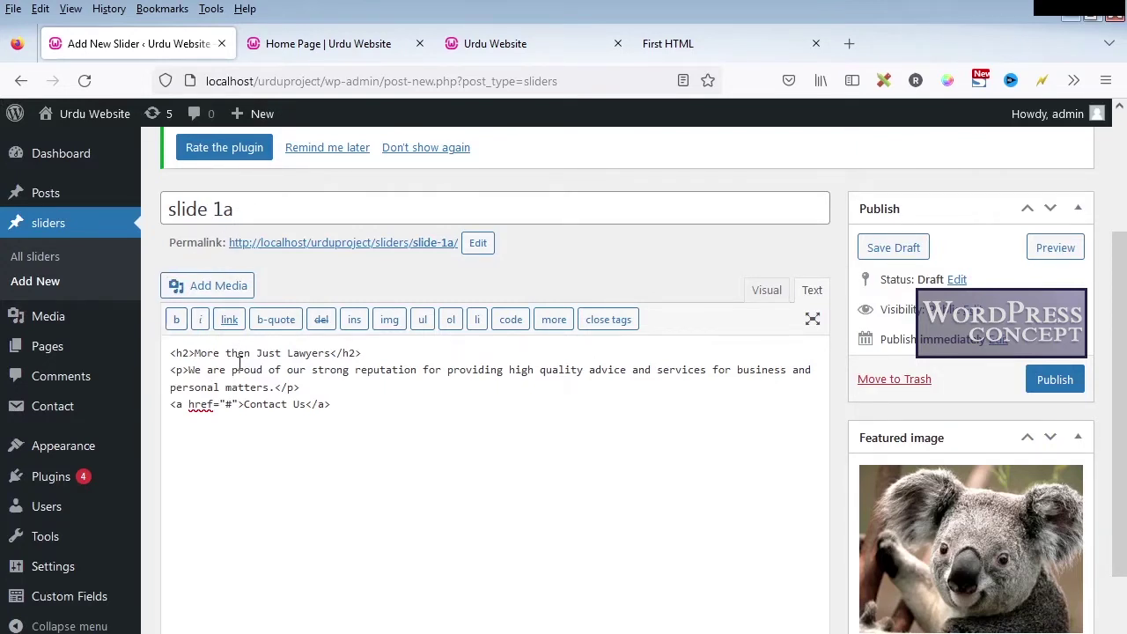
- Compare the slide 1a entry with the First HTML design and publish it
left_click(497, 44)
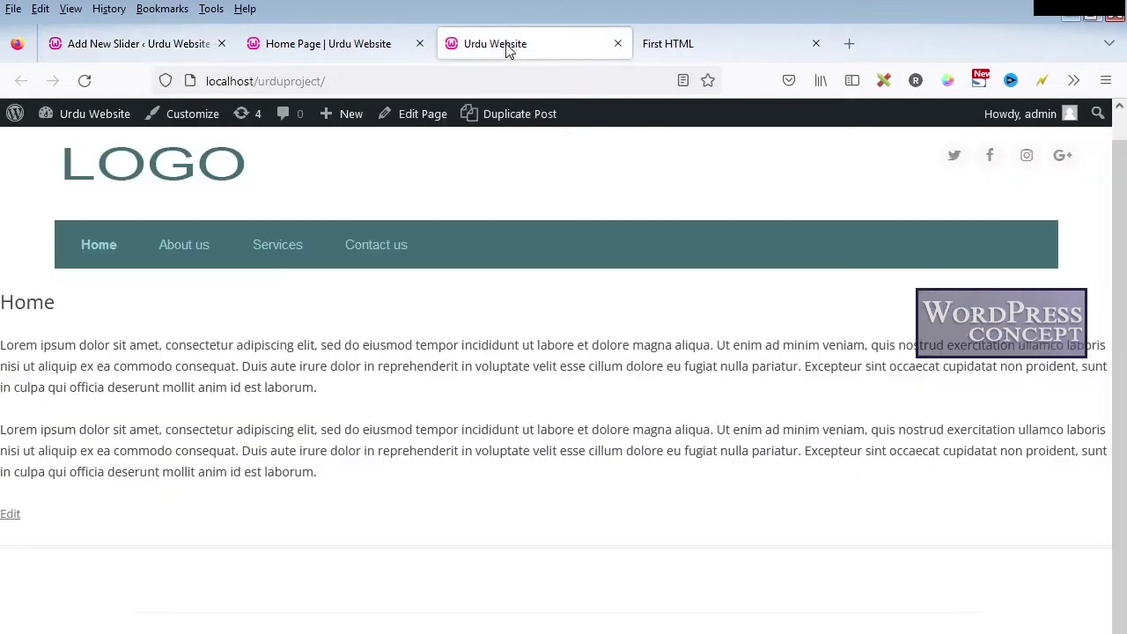
left_click(665, 44)
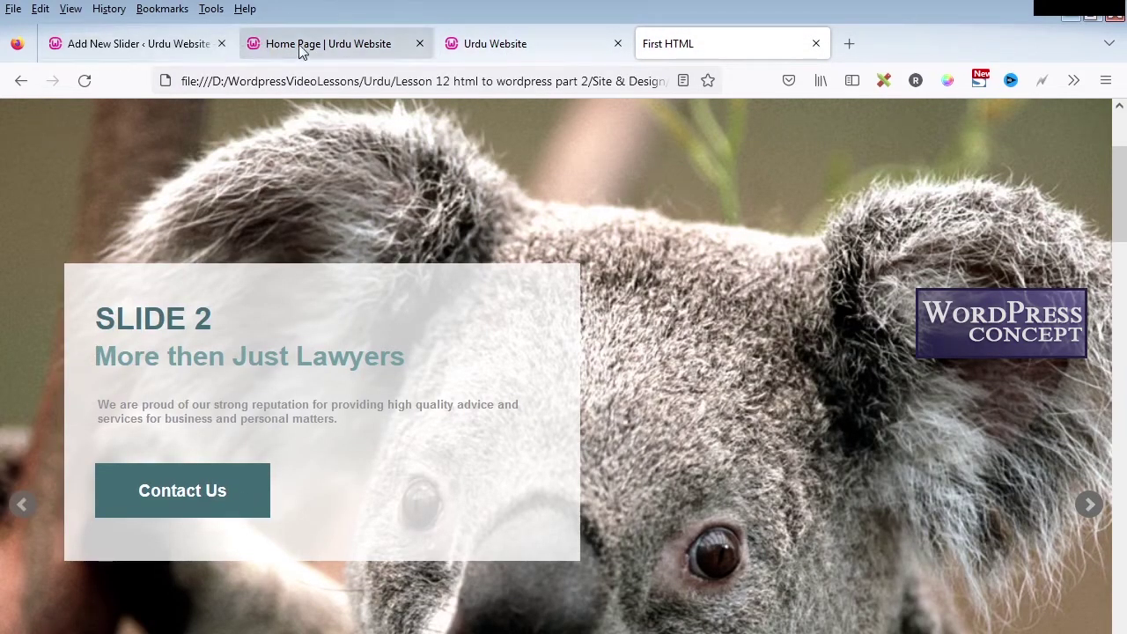
left_click(167, 54)
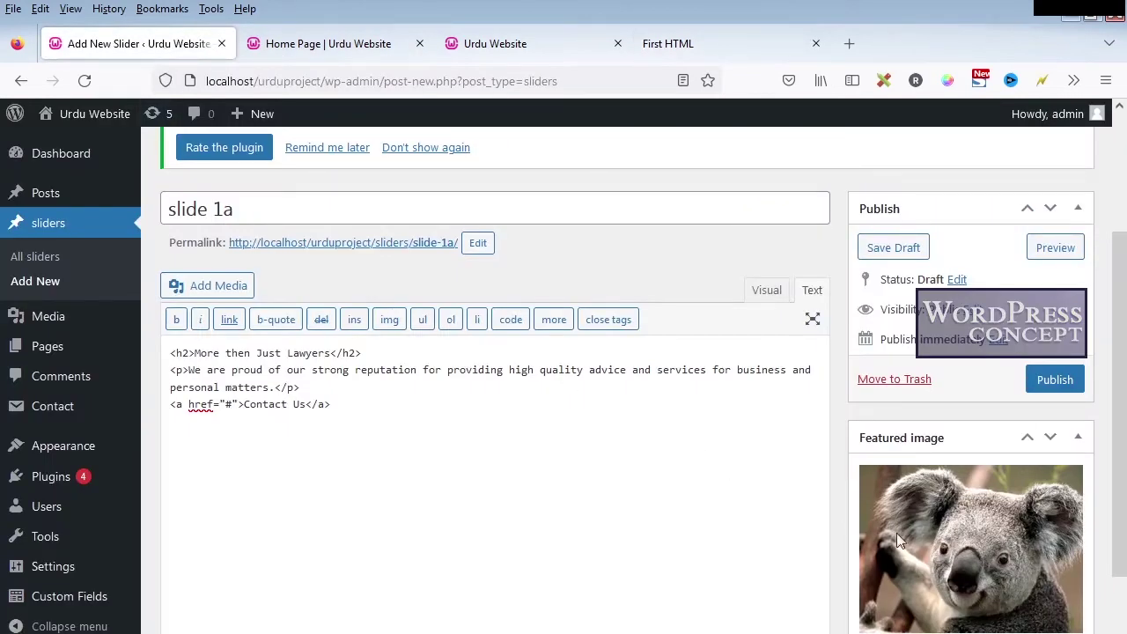
scroll(964, 547, "down", 2)
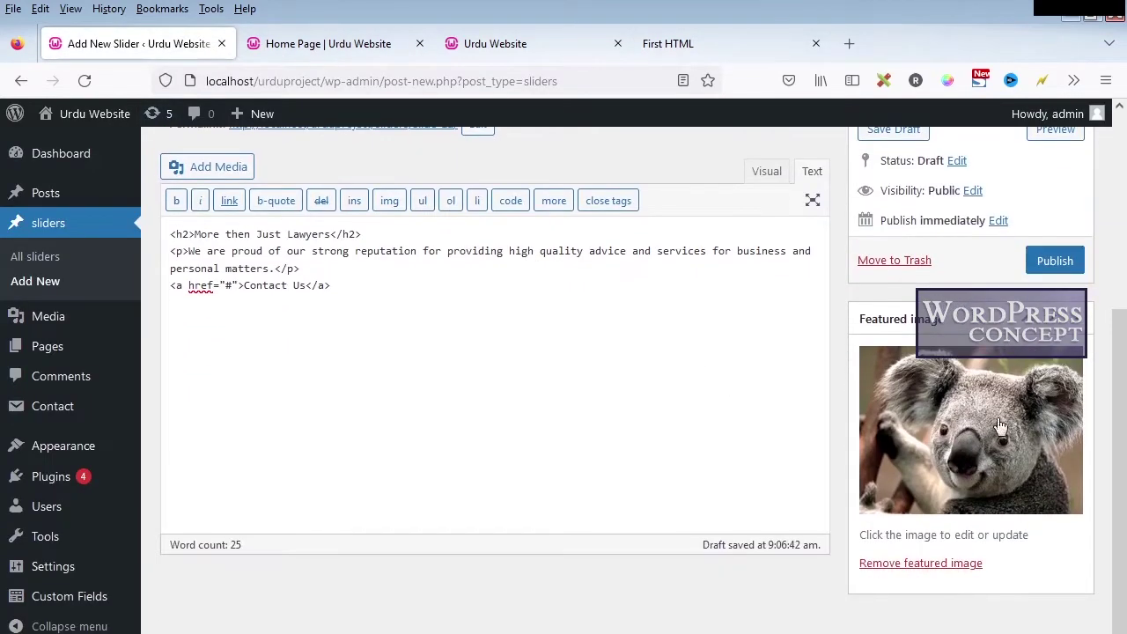
left_click(1054, 262)
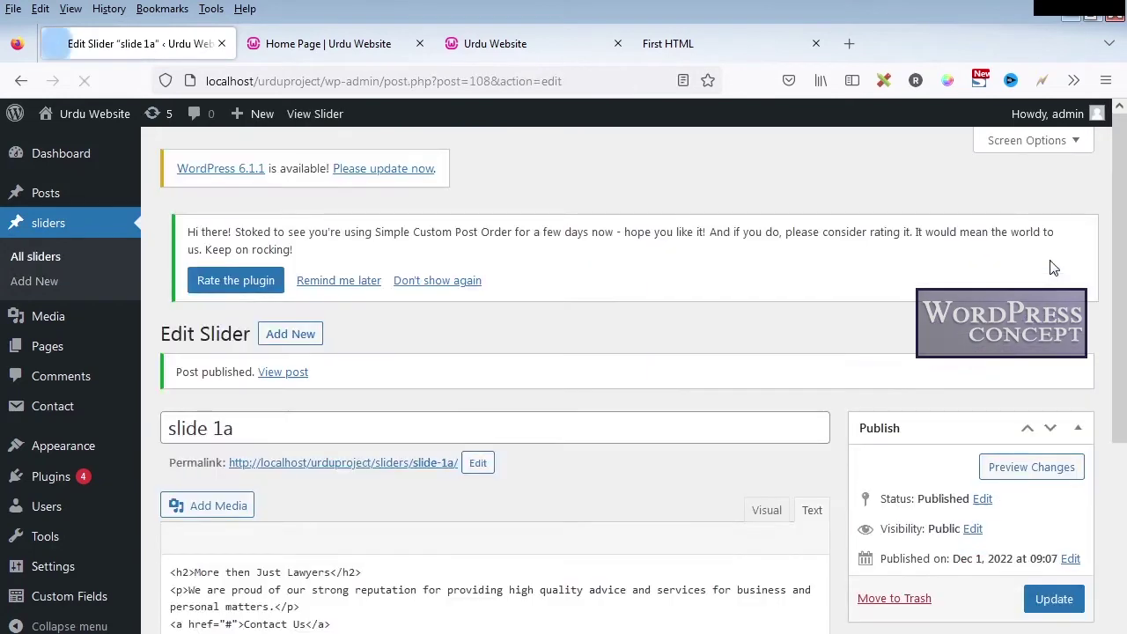
- Start another slider entry and title it "Slide 2", copied from the second h1 heading in home-page.php
left_click(40, 287)
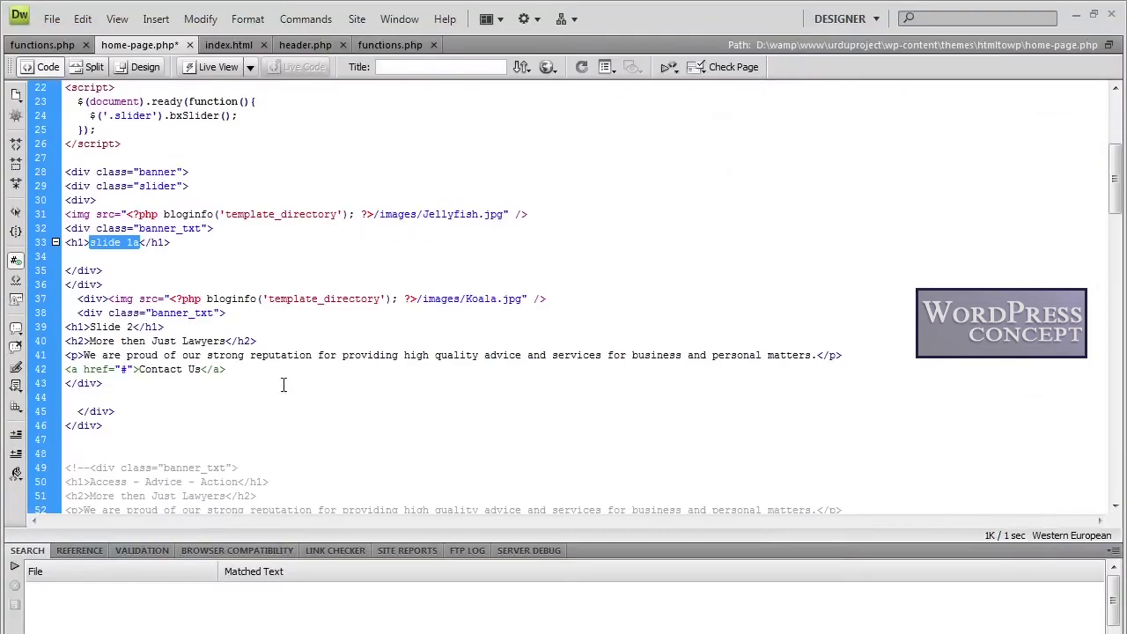
left_click(91, 327)
left_click_drag(91, 328, 132, 333)
key("ctrl+c")
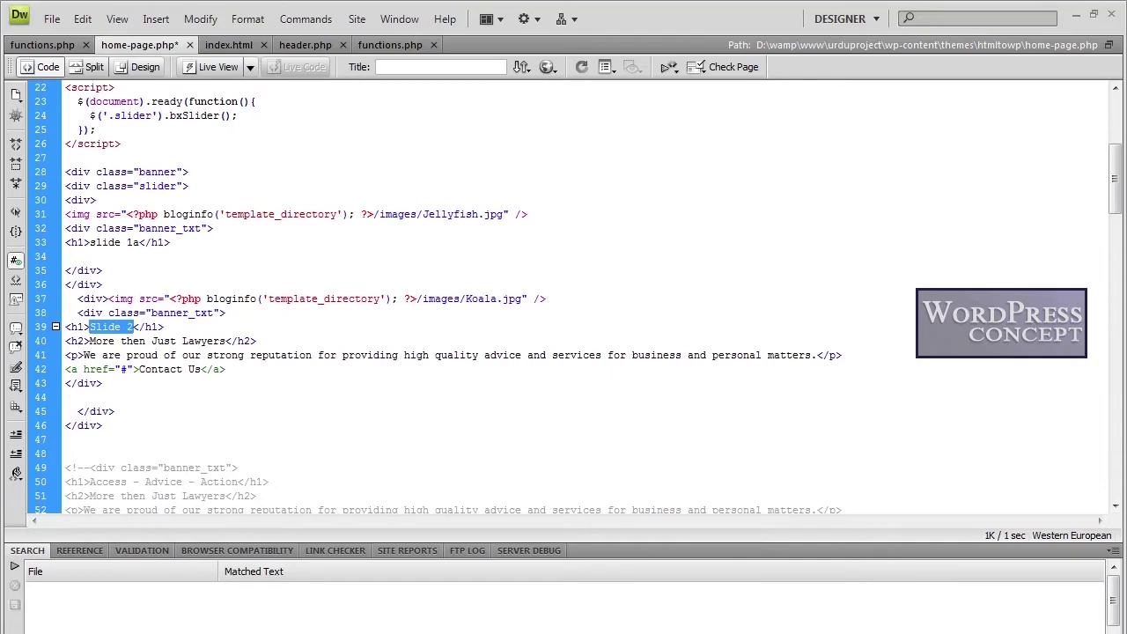
key("alt+Tab")
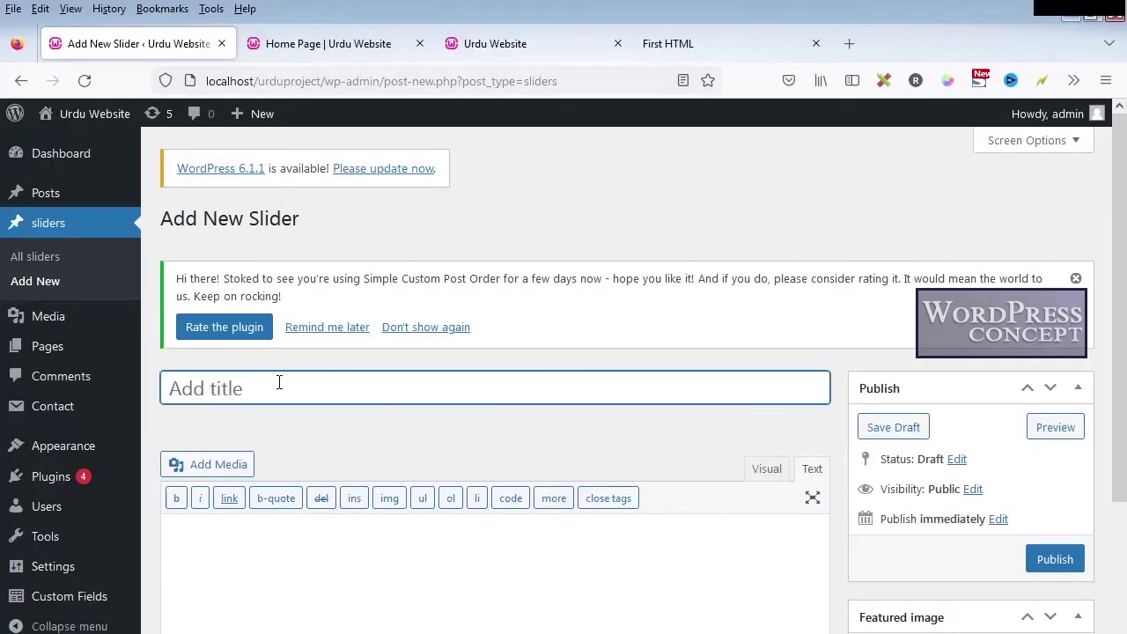
key("ctrl+v")
- Move the h2 heading, paragraph and Contact Us link from the Slide 2 banner text in home-page.php into the new slider's content
key("alt+Tab")
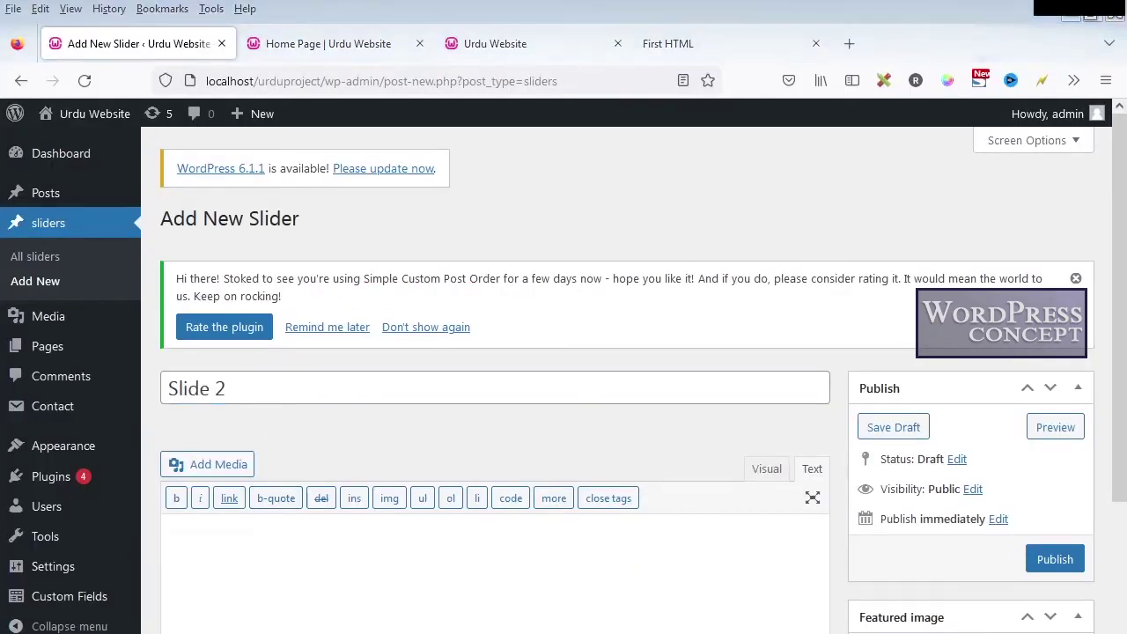
left_click_drag(67, 343, 233, 369)
key("ctrl+c")
key("Delete")
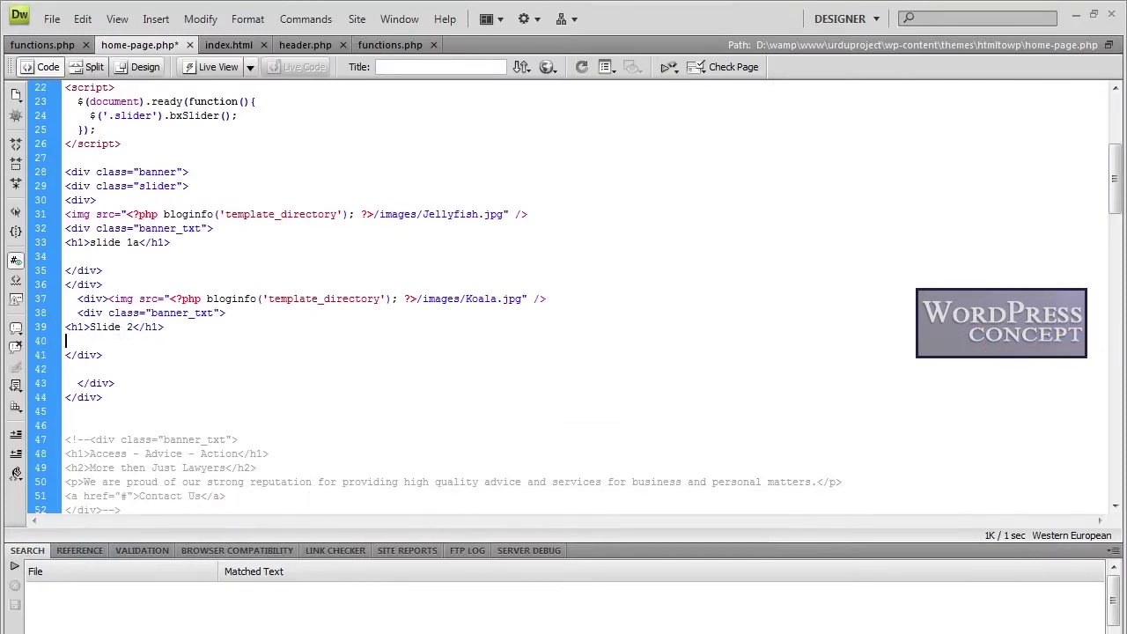
key("alt+Tab")
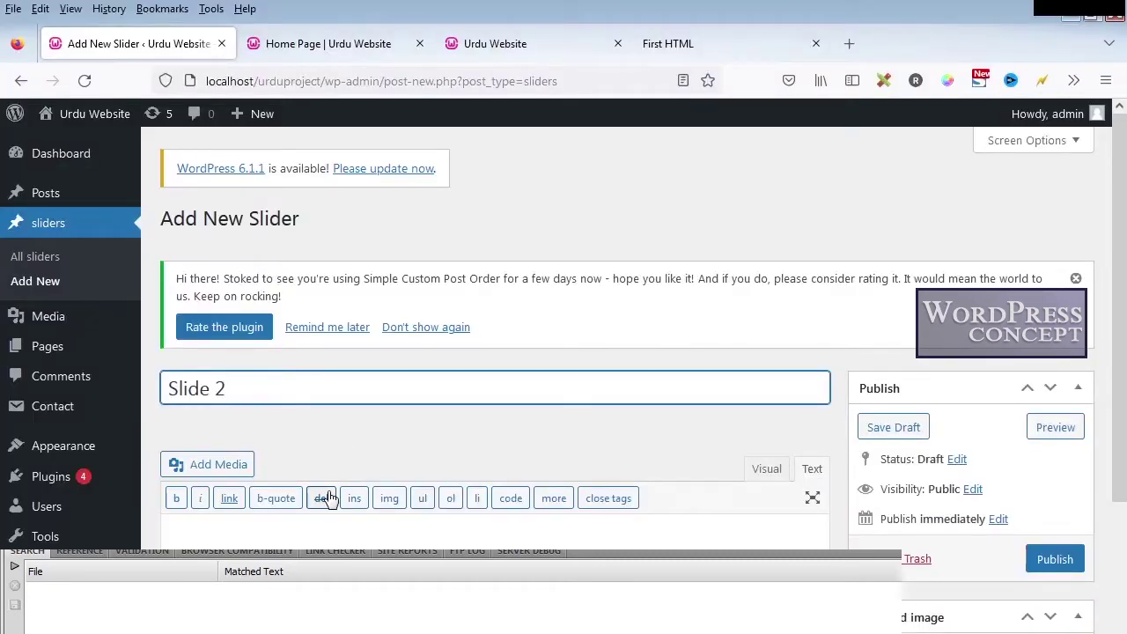
scroll(322, 496, "down", 3)
left_click(310, 403)
key("ctrl+v")
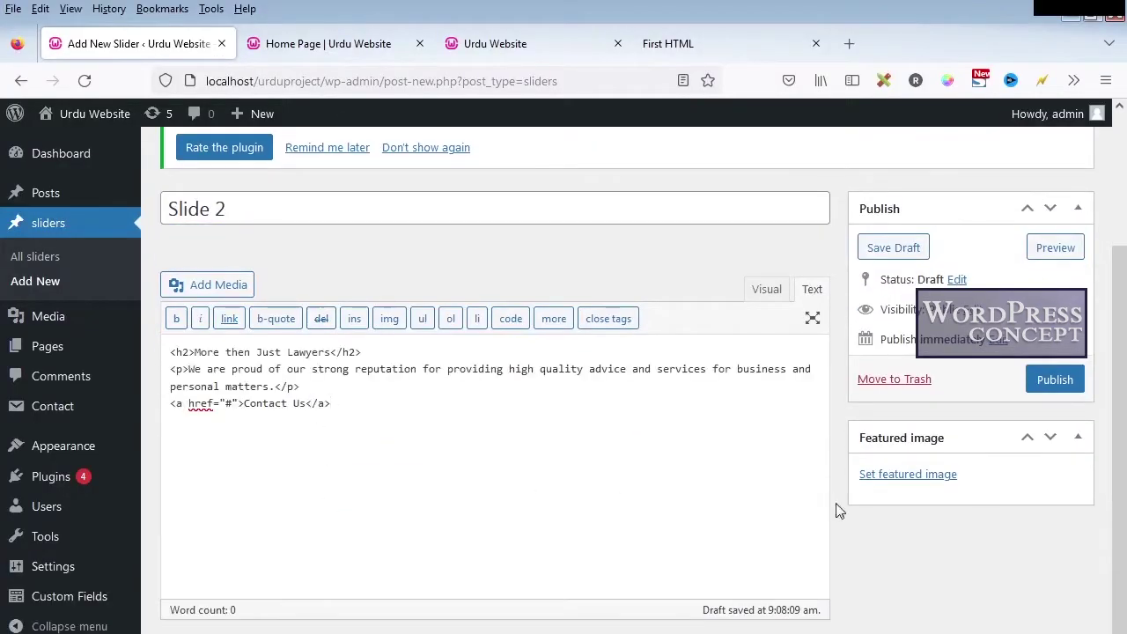
- Upload Jellyfish.jpg as the Slide 2 entry's featured image and publish the entry
left_click(892, 476)
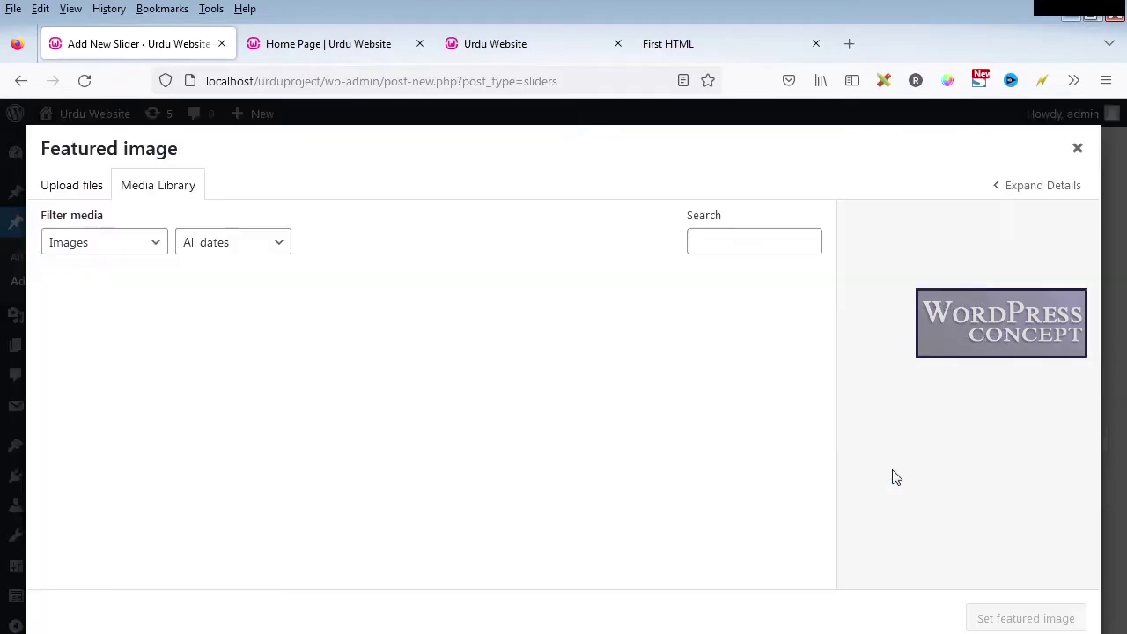
left_click(76, 191)
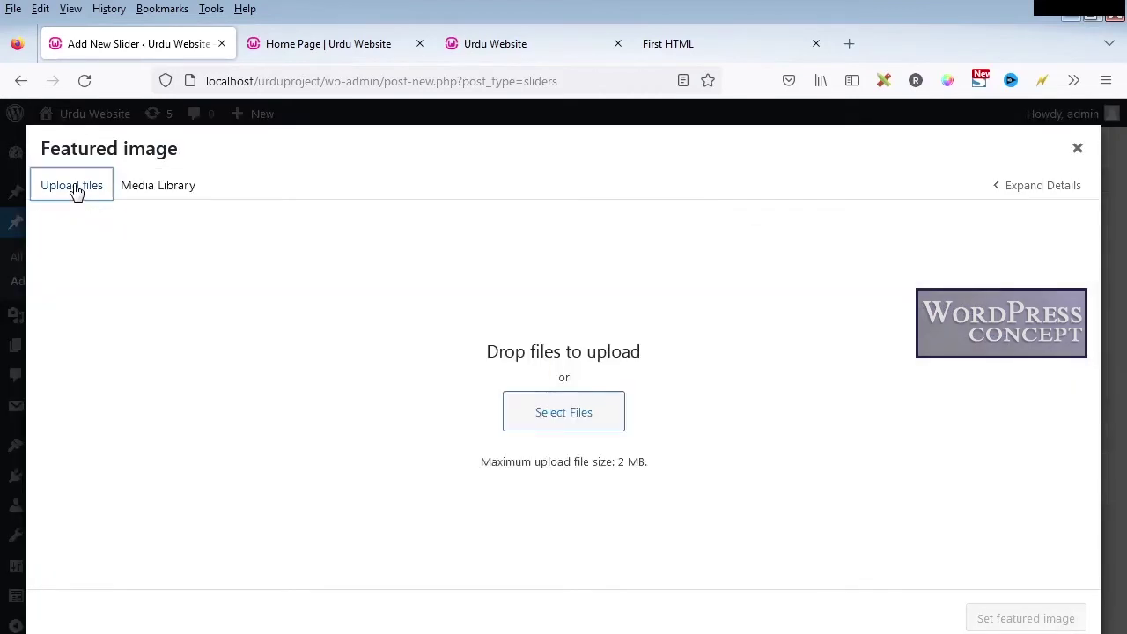
left_click(520, 396)
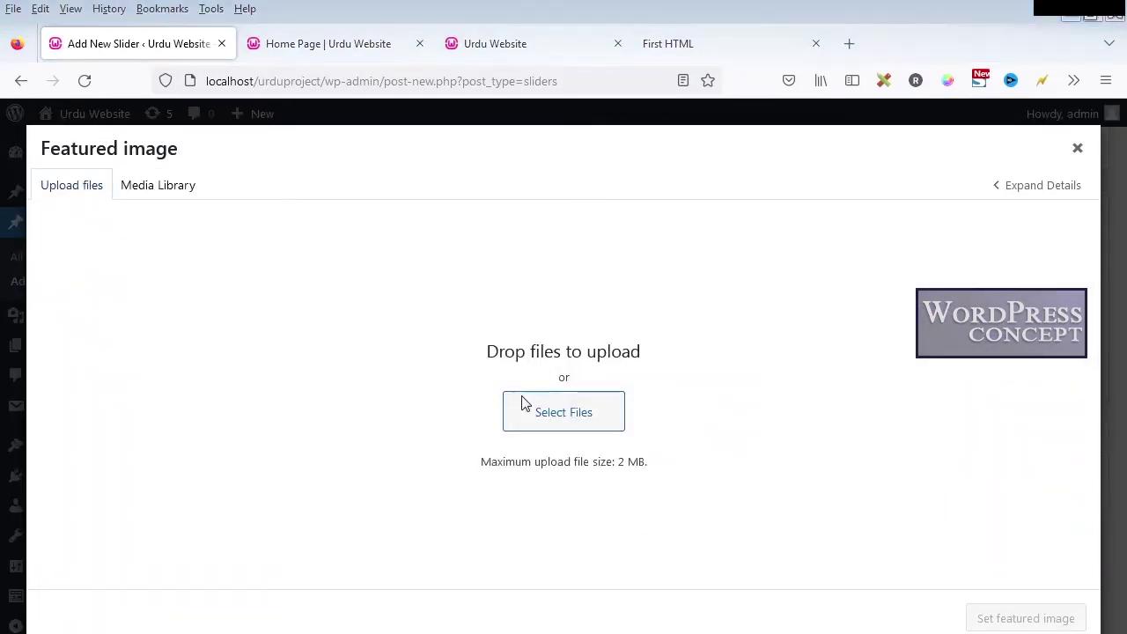
left_click(466, 269)
double_click(467, 269)
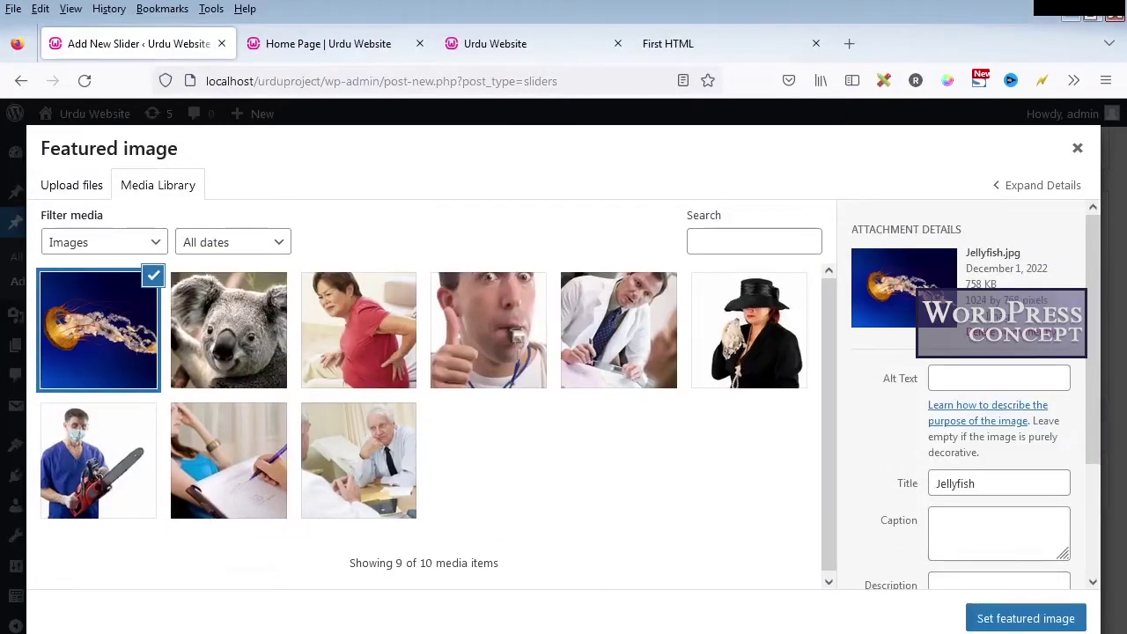
left_click(1002, 620)
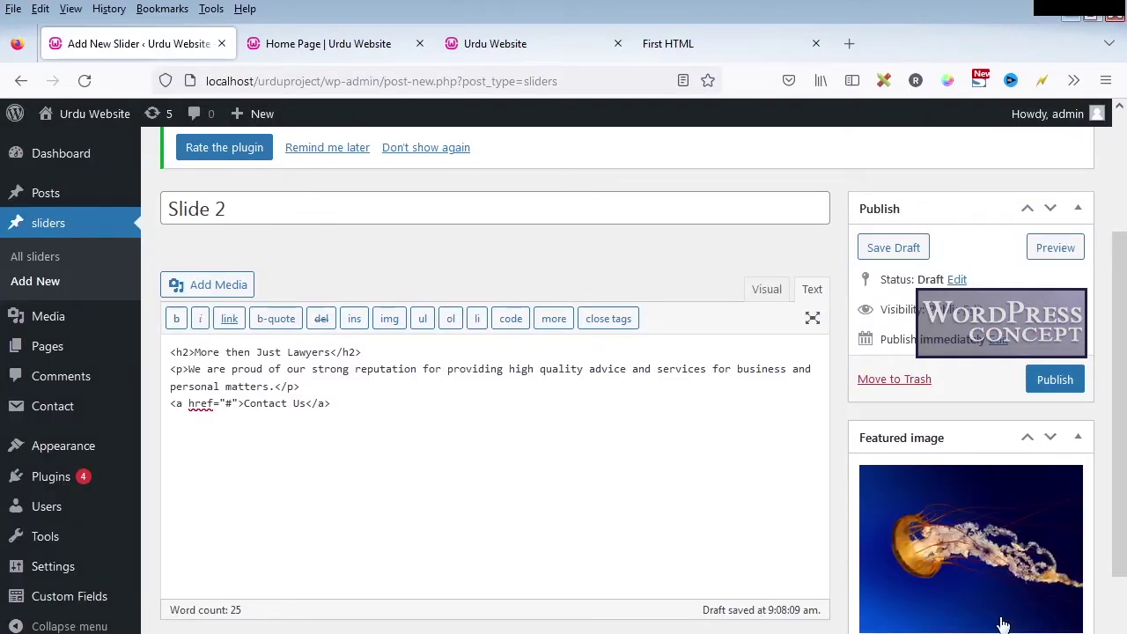
left_click(1049, 382)
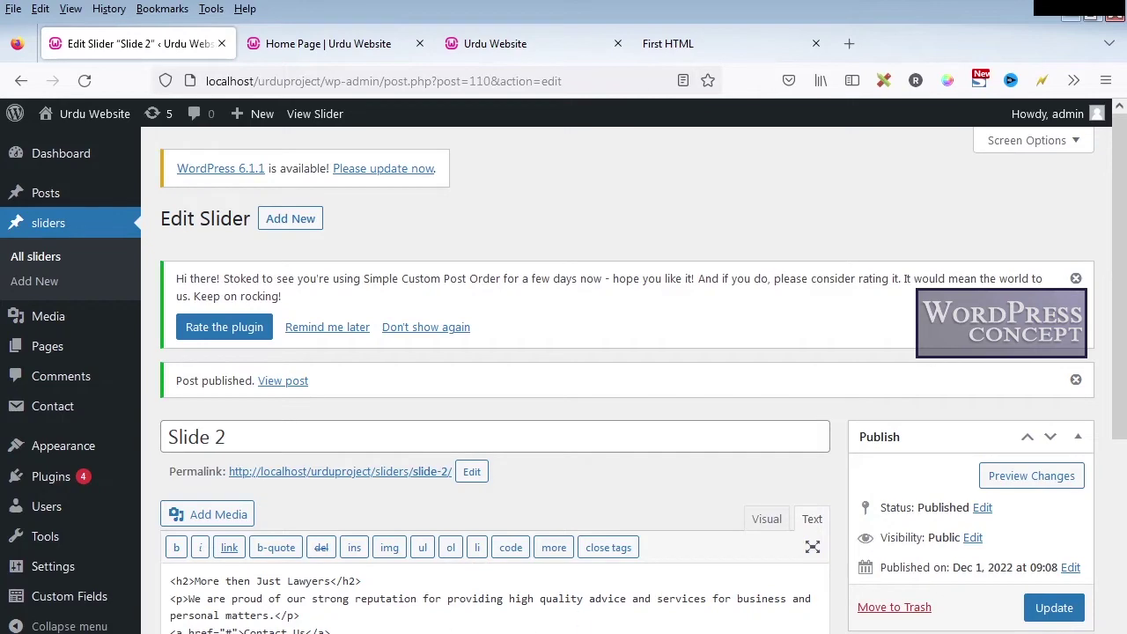
- In home-page.php in Dreamweaver, insert three blank lines directly below the opening slider div
key("alt+Tab")
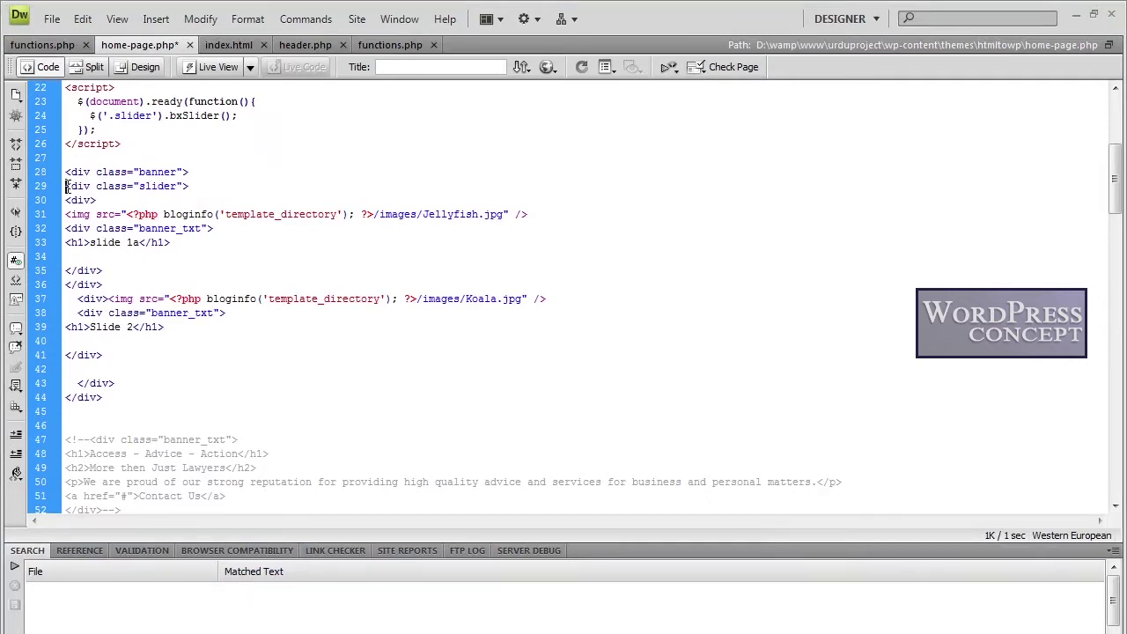
key("Return")
key("Return")
key("Return")
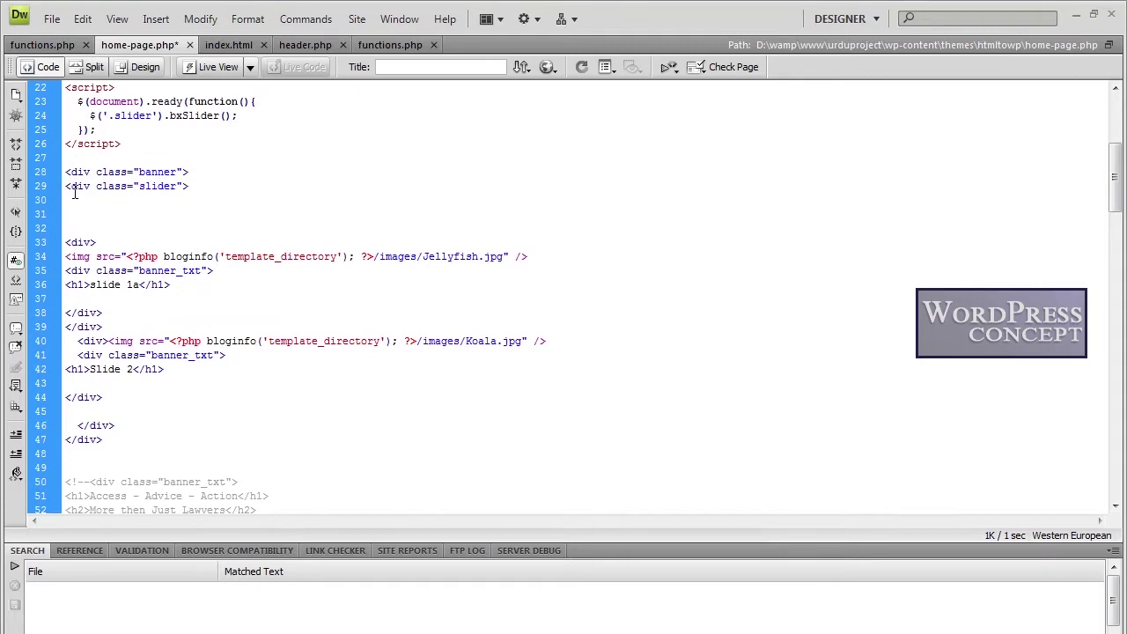
- Delete the hardcoded Koala.jpg Slide 2 block from the slider div in home-page.php and insert blank lines below the remaining slide
right_click(73, 192)
left_click(82, 201)
key("Escape")
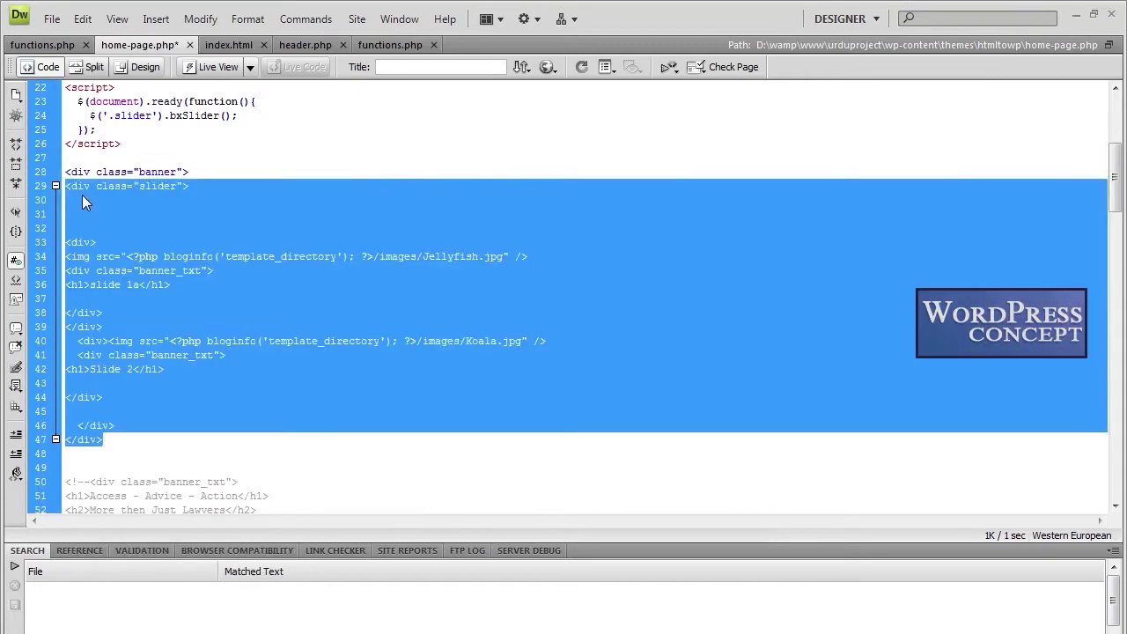
left_click(94, 401)
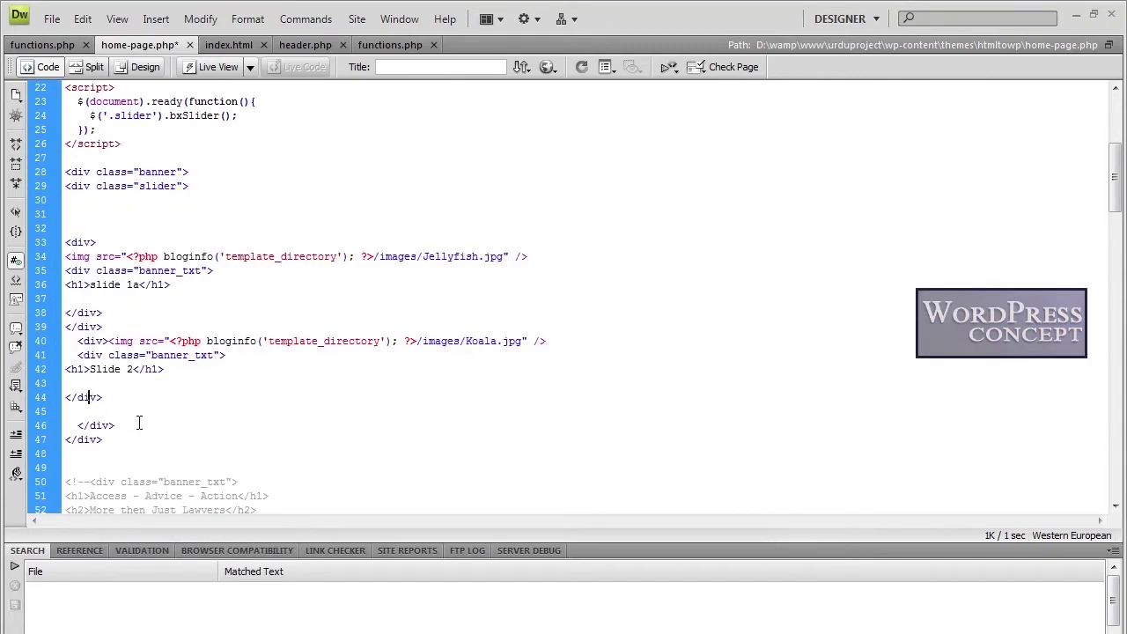
left_click_drag(114, 425, 64, 343)
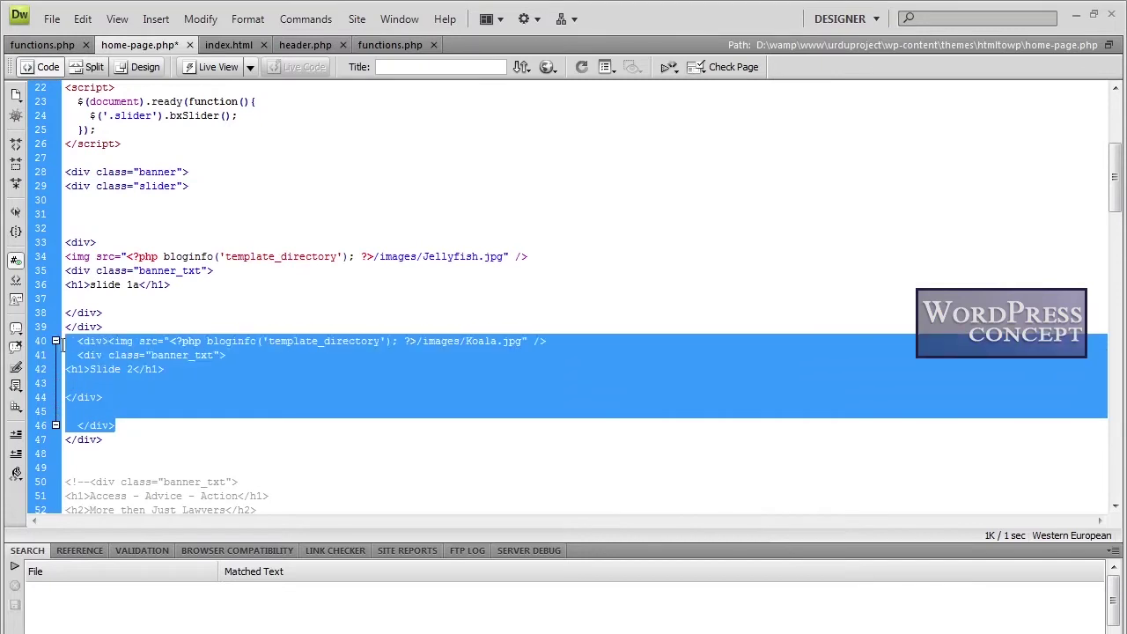
key("Delete")
key("Return")
key("Return")
key("Return")
key("Return")
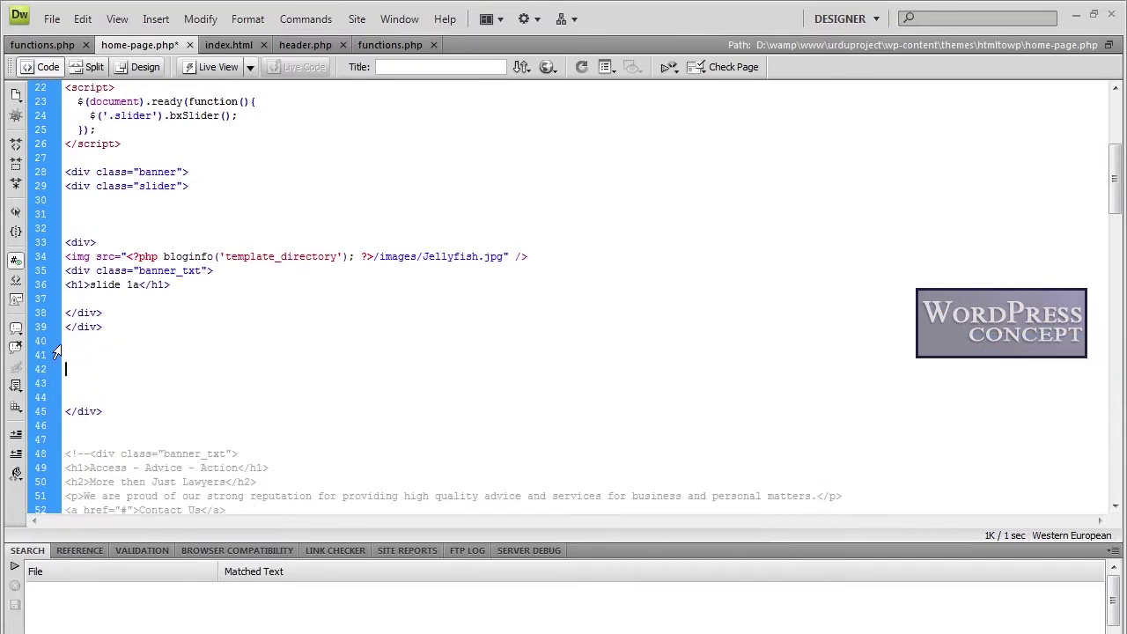
key("Up")
key("Up")
key("Up")
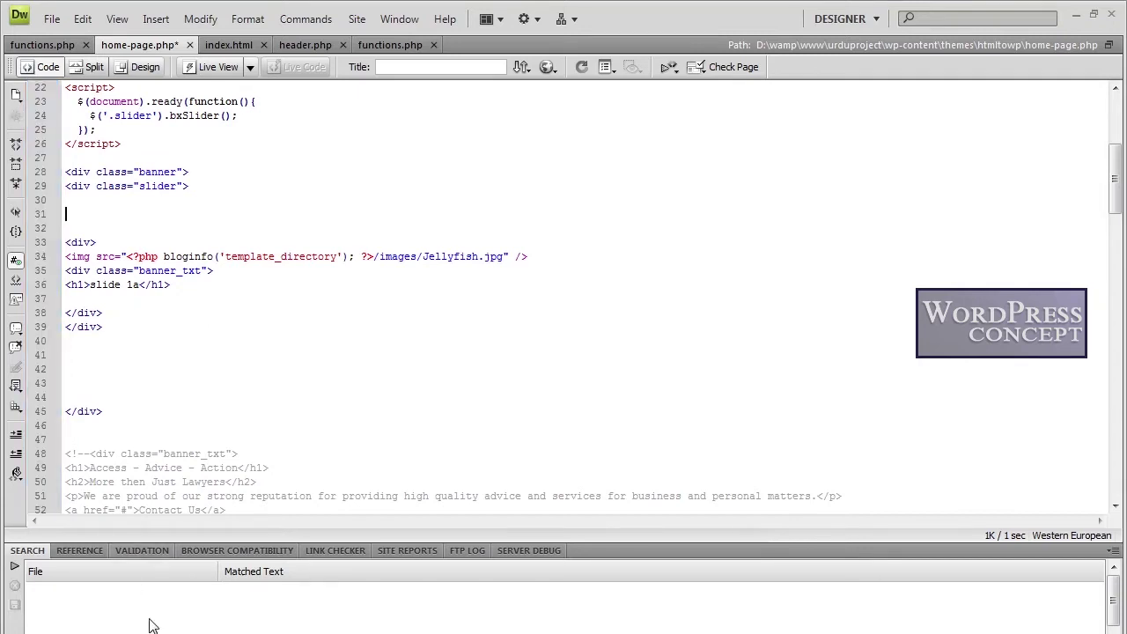
- In Windows Explorer, locate Lesson 11 Featured Image of a Post in the English lessons folder and return to the Urdu folder
key("alt+Tab")
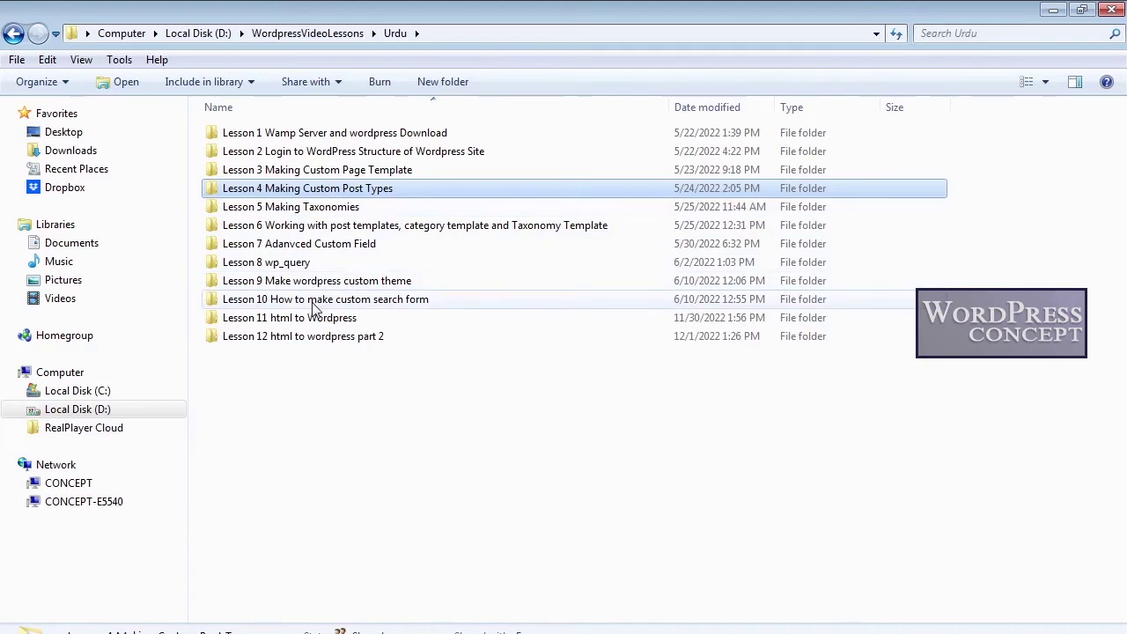
left_click(345, 31)
double_click(350, 182)
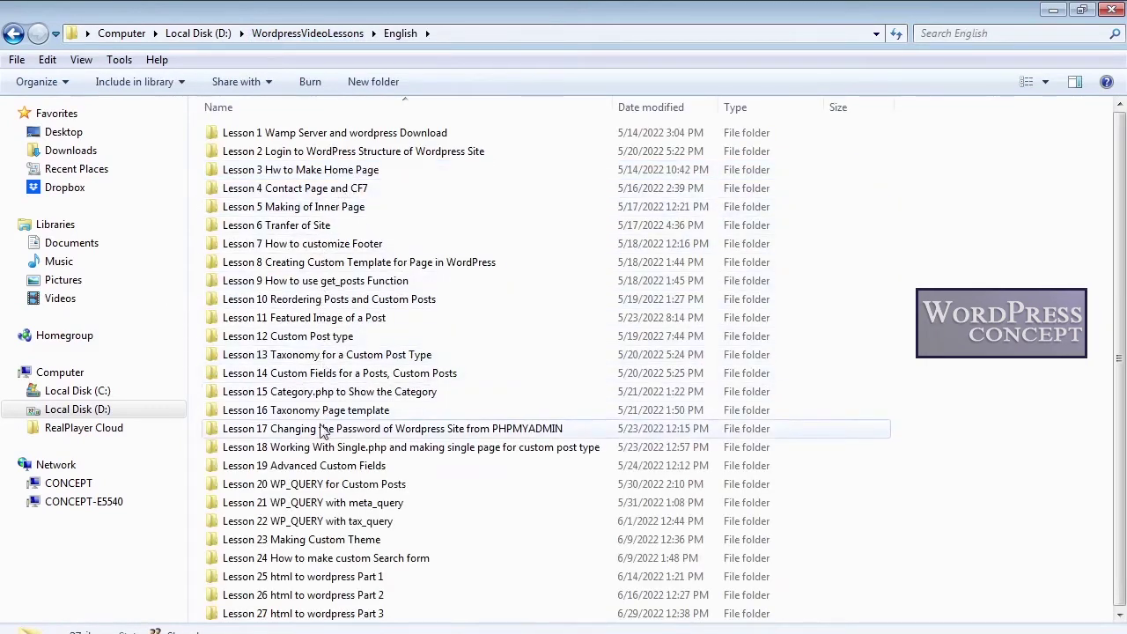
left_click(315, 324)
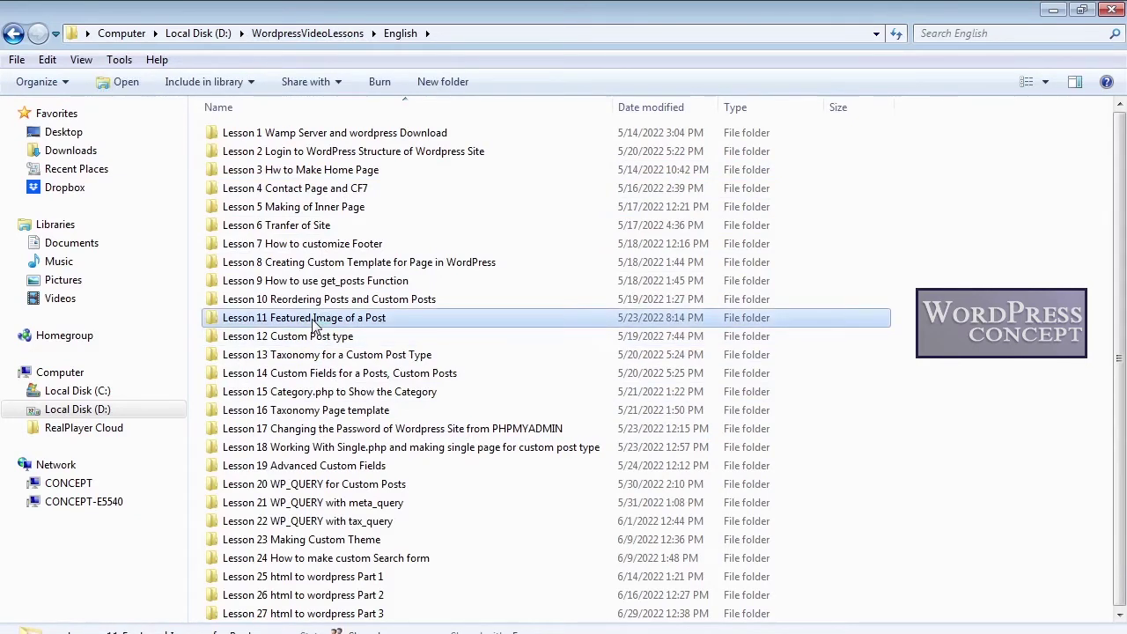
left_click(317, 36)
double_click(734, 165)
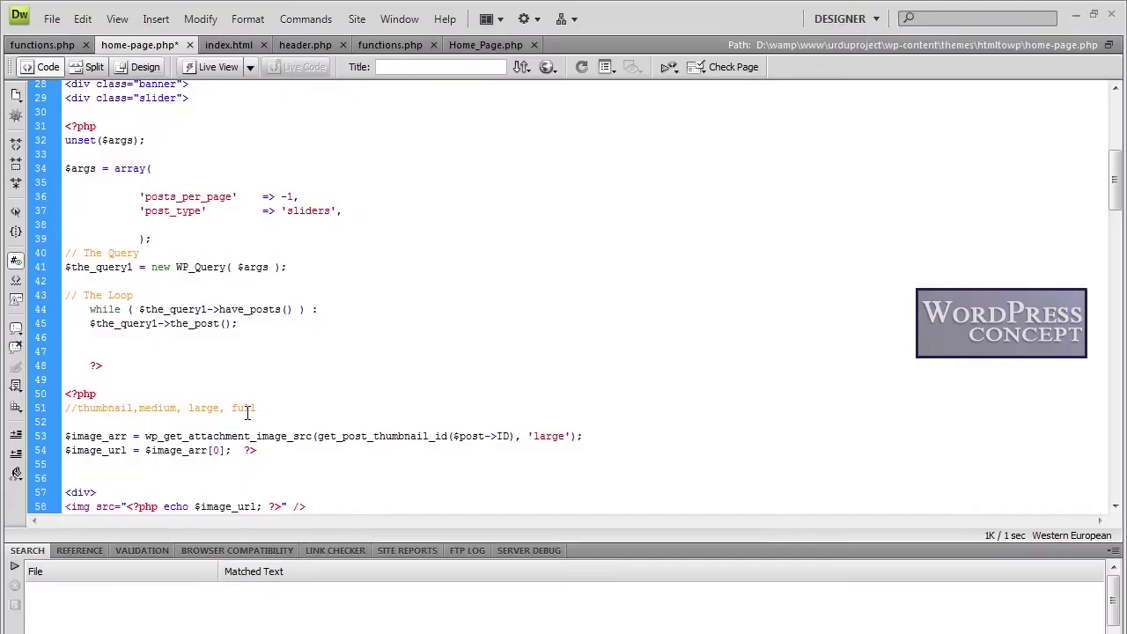
- Look over the sliders query in home-page.php in Dreamweaver and locate the Lesson 8 wp_query folder in Windows Explorer's Urdu lessons
scroll(259, 382, "up", 1)
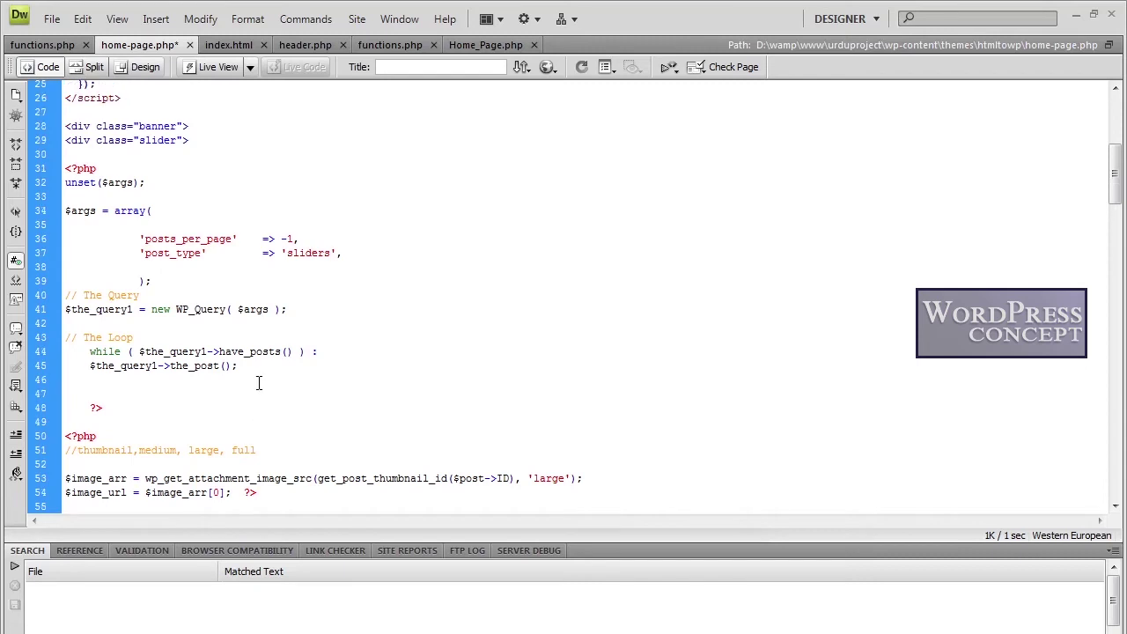
scroll(259, 383, "down", 1)
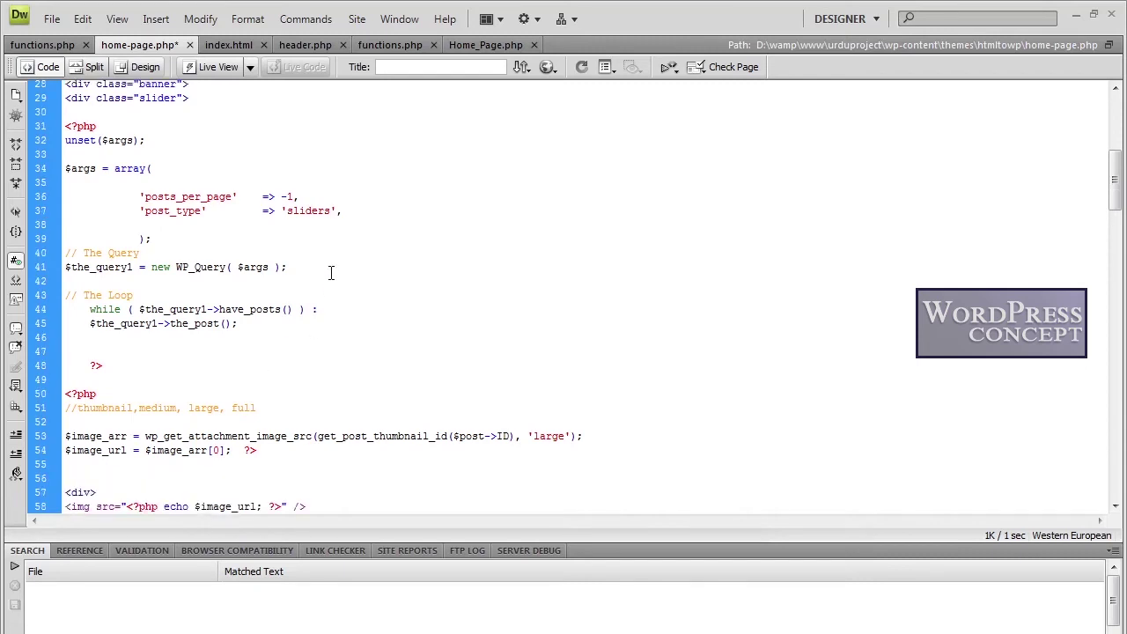
left_click(144, 597)
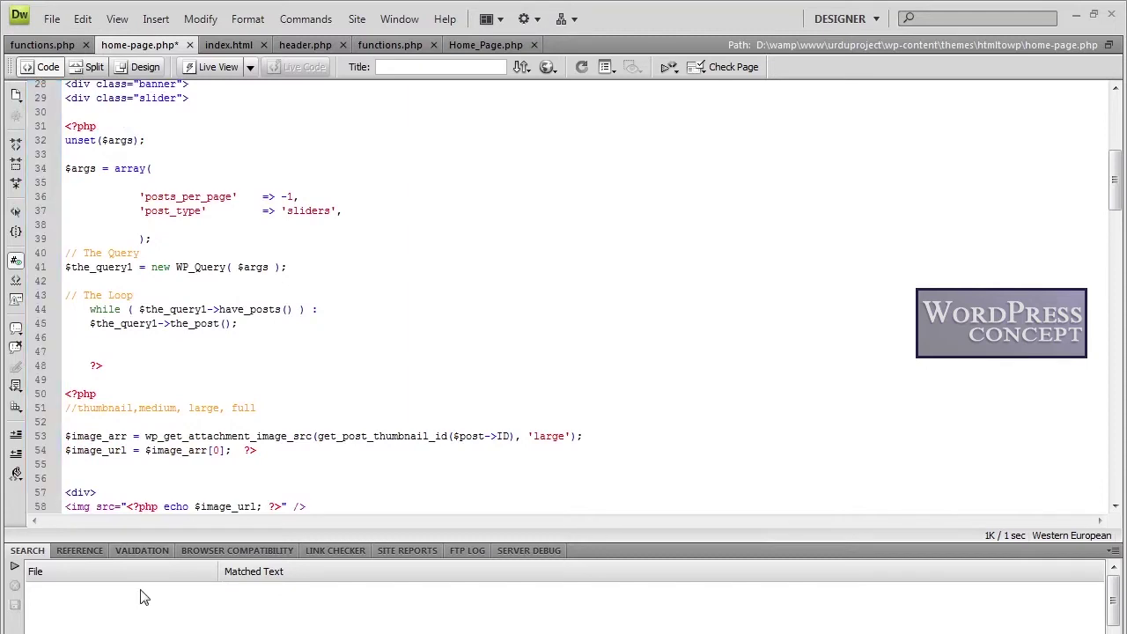
key("alt+Tab")
left_click(261, 284)
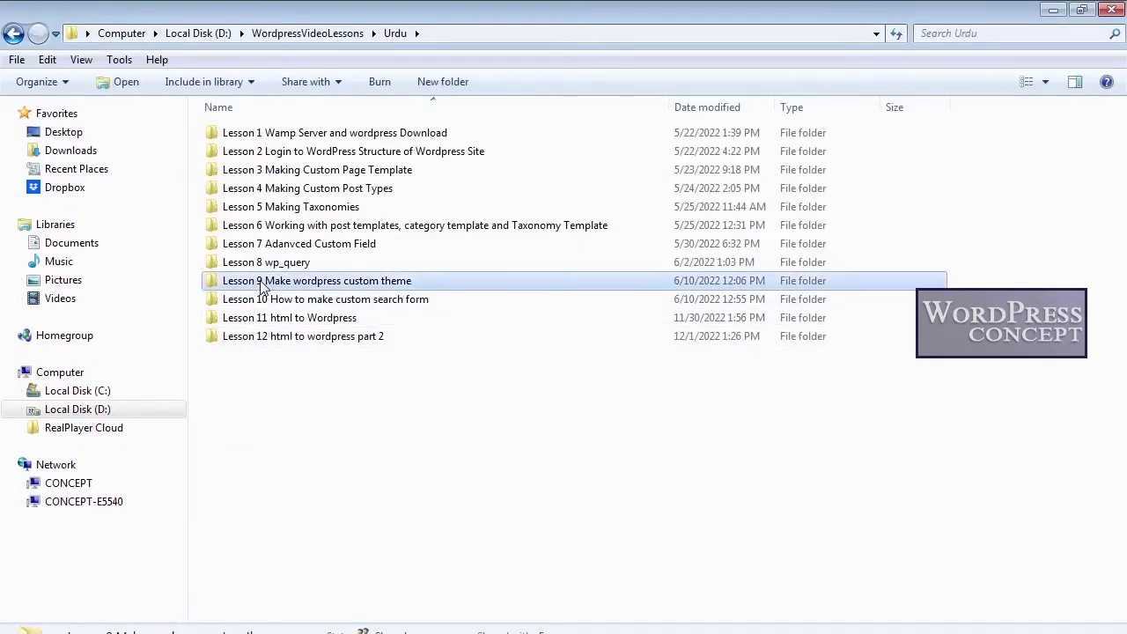
left_click(262, 264)
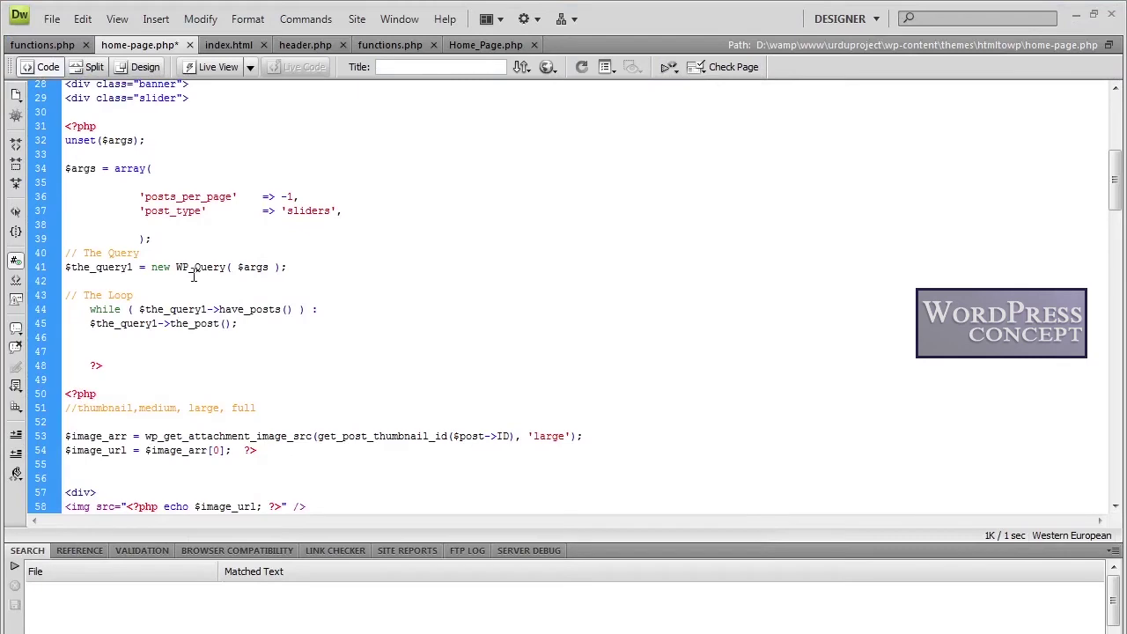
- Back in Dreamweaver, examine the posts_per_page and post_type arguments of the sliders query in home-page.php
scroll(191, 290, "up", 1)
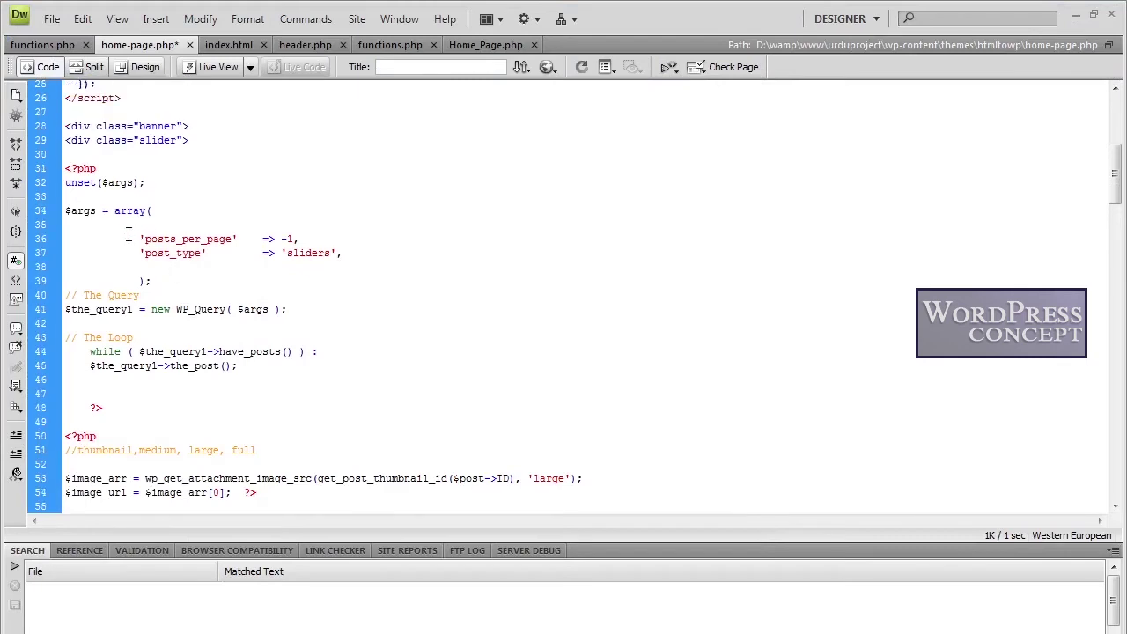
left_click_drag(140, 239, 341, 254)
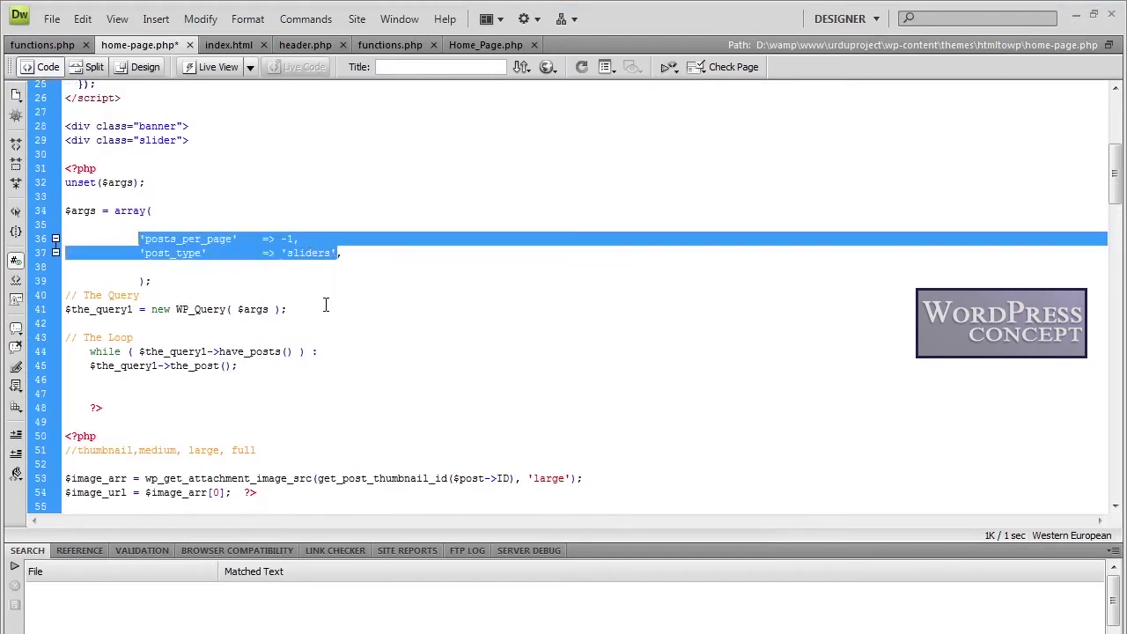
left_click(199, 264)
double_click(304, 252)
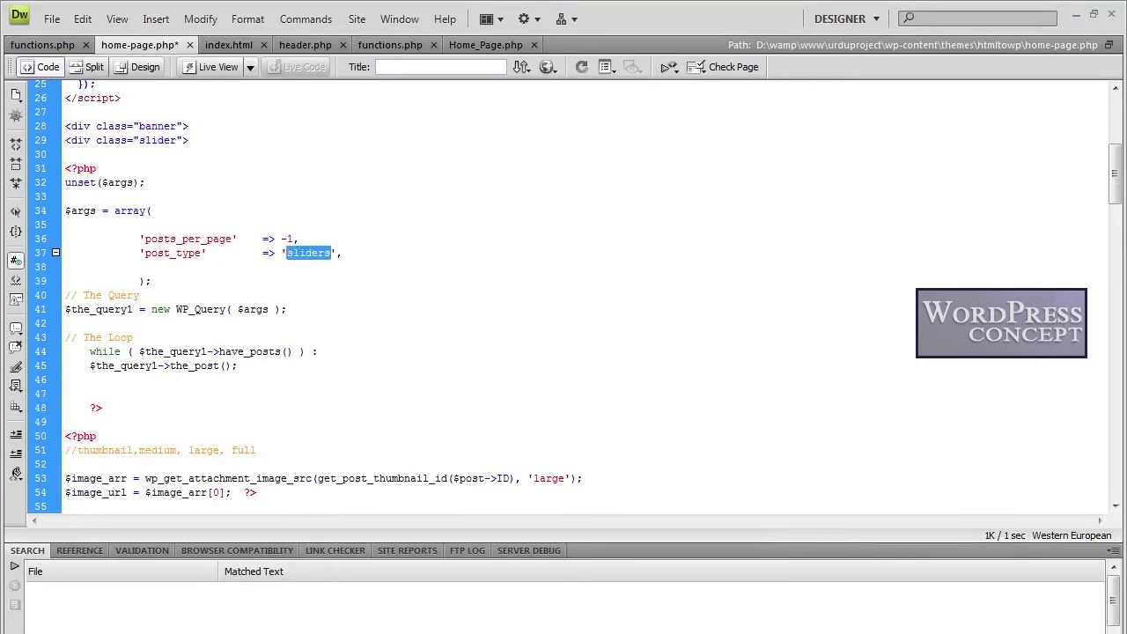
key("alt+Tab")
left_click(277, 239)
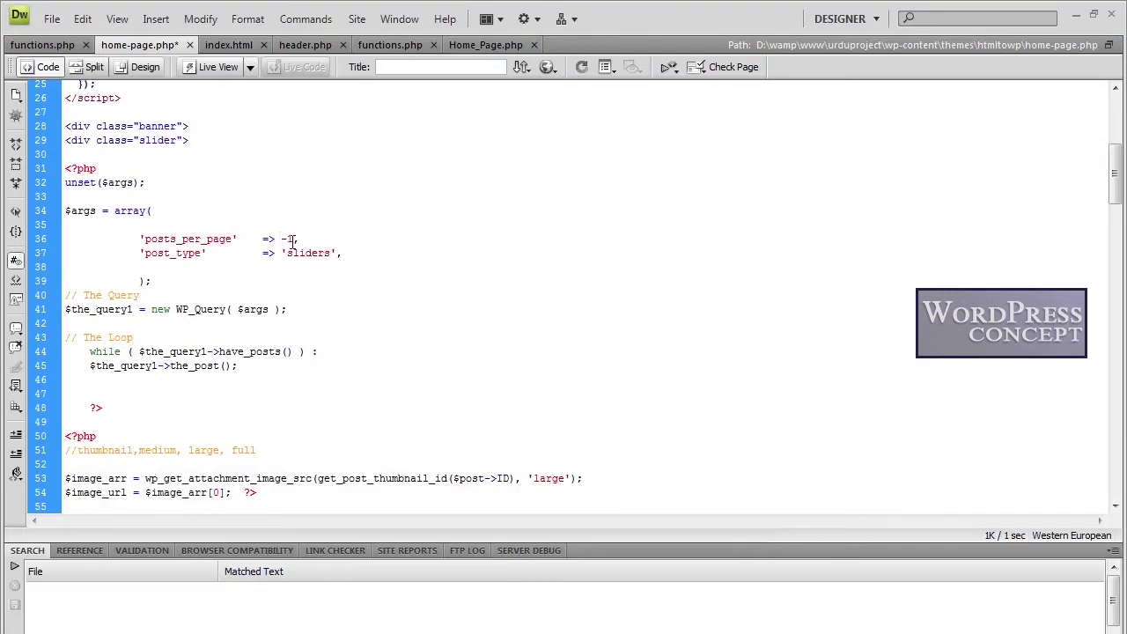
- Try limiting the sliders query to 3 posts per page and save home-page.php
double_click(290, 239)
type("$")
key("BackSpace")
type("$")
key("ctrl+s")
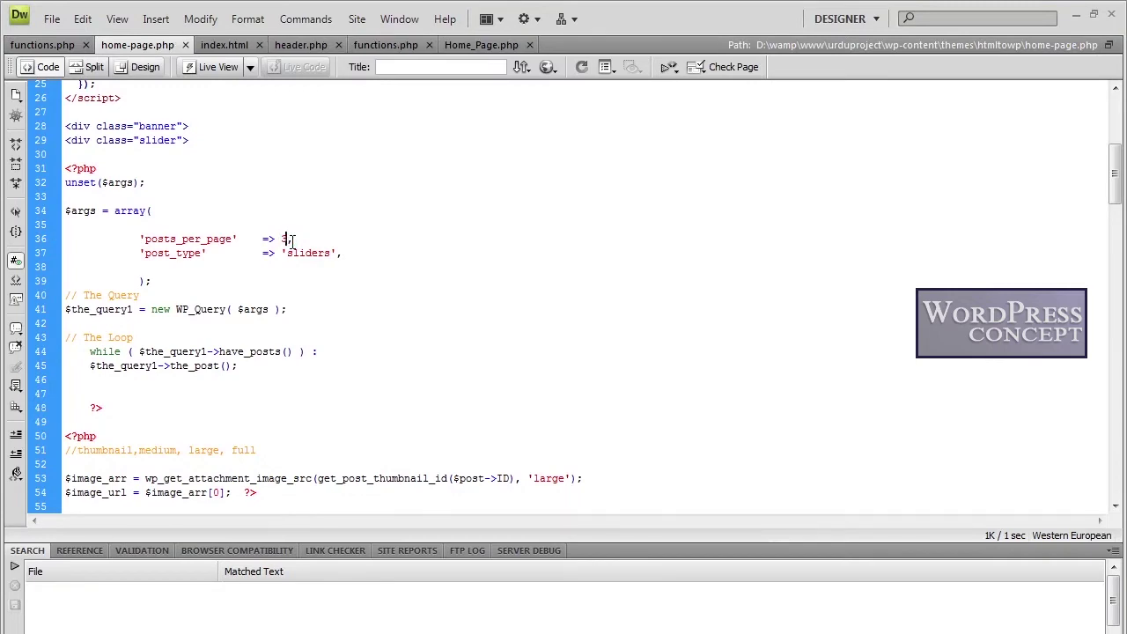
- Set posts_per_page in the sliders query to -1 and save home-page.php
key("BackSpace")
type("-1")
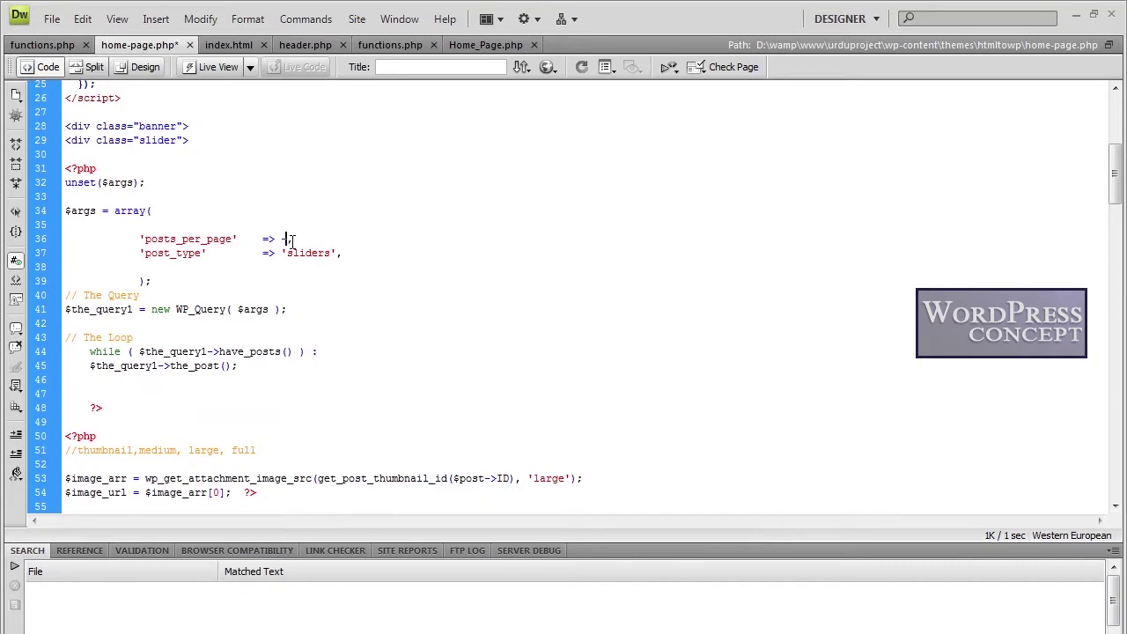
left_click(290, 239)
key("ctrl+s")
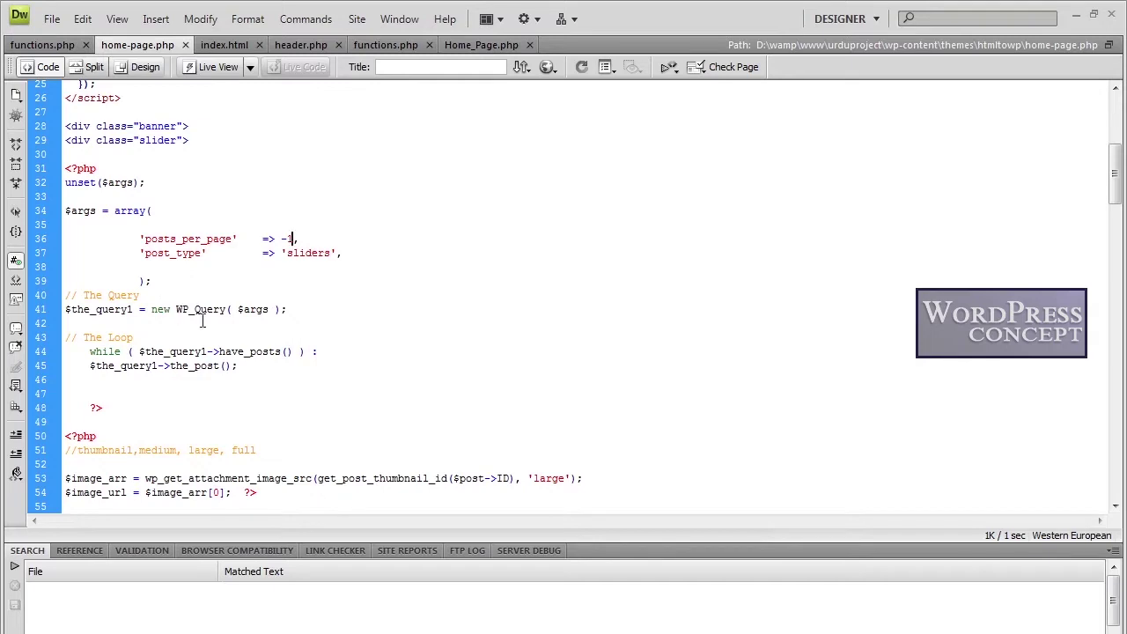
- Examine the WP_Query call, the loop, the featured image URL lines and the slide markup in home-page.php
left_click_drag(177, 309, 228, 309)
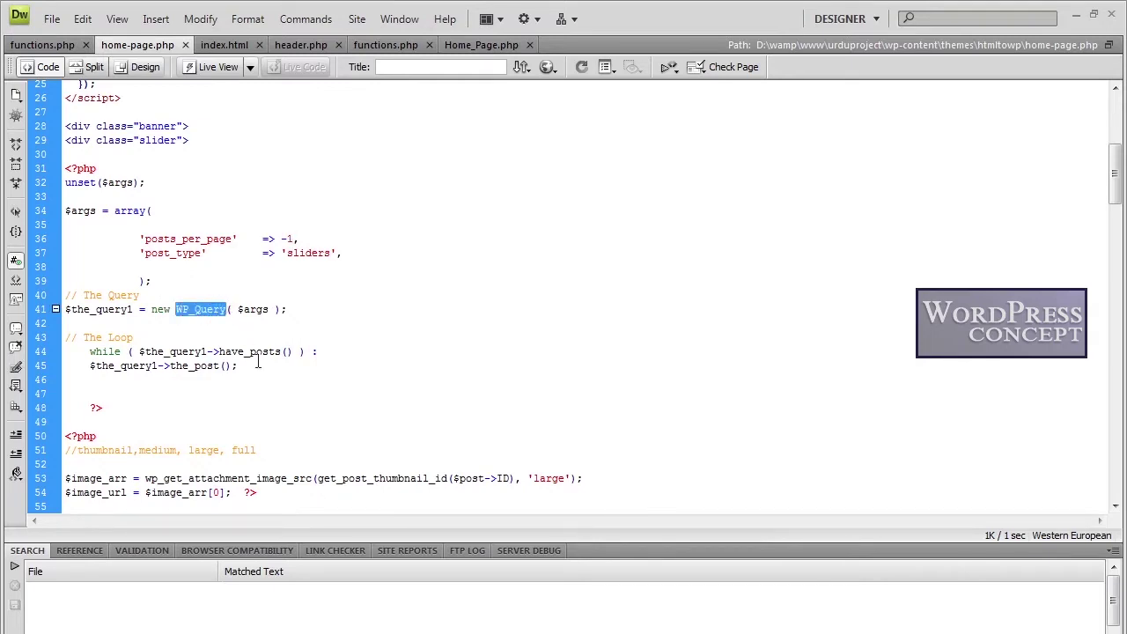
left_click(251, 590)
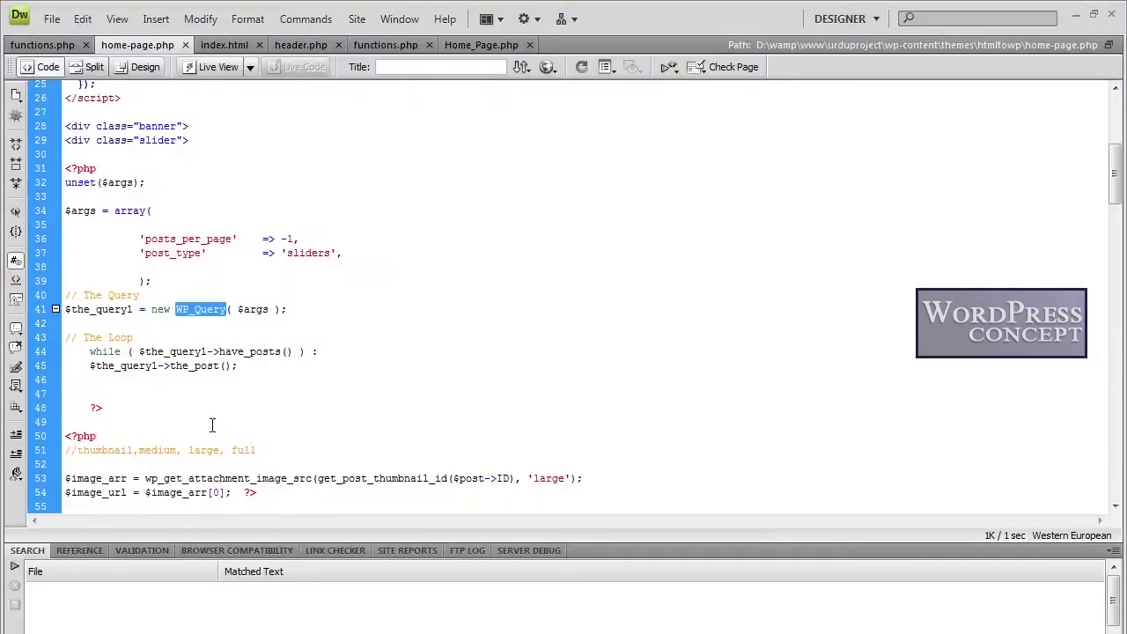
scroll(213, 425, "down", 2)
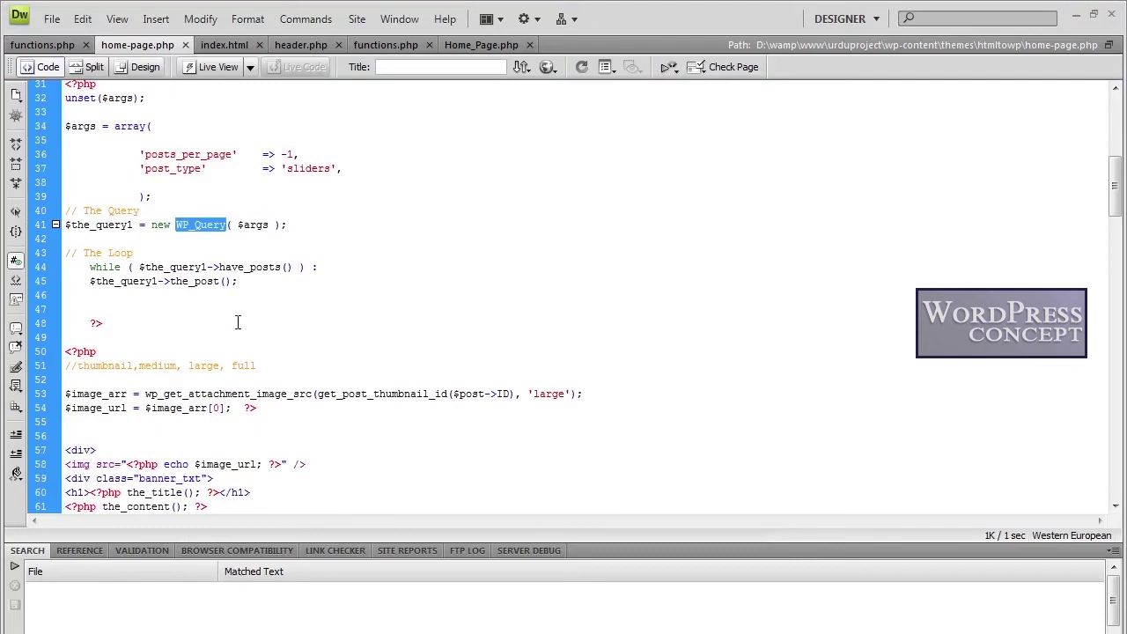
scroll(219, 299, "down", 1)
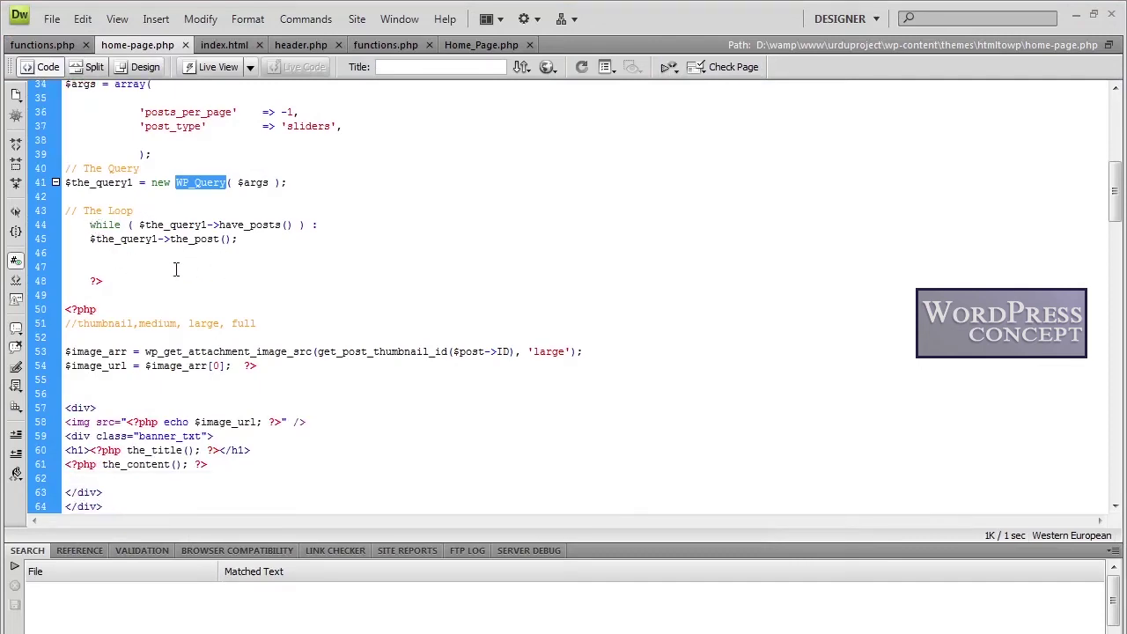
left_click_drag(66, 352, 259, 366)
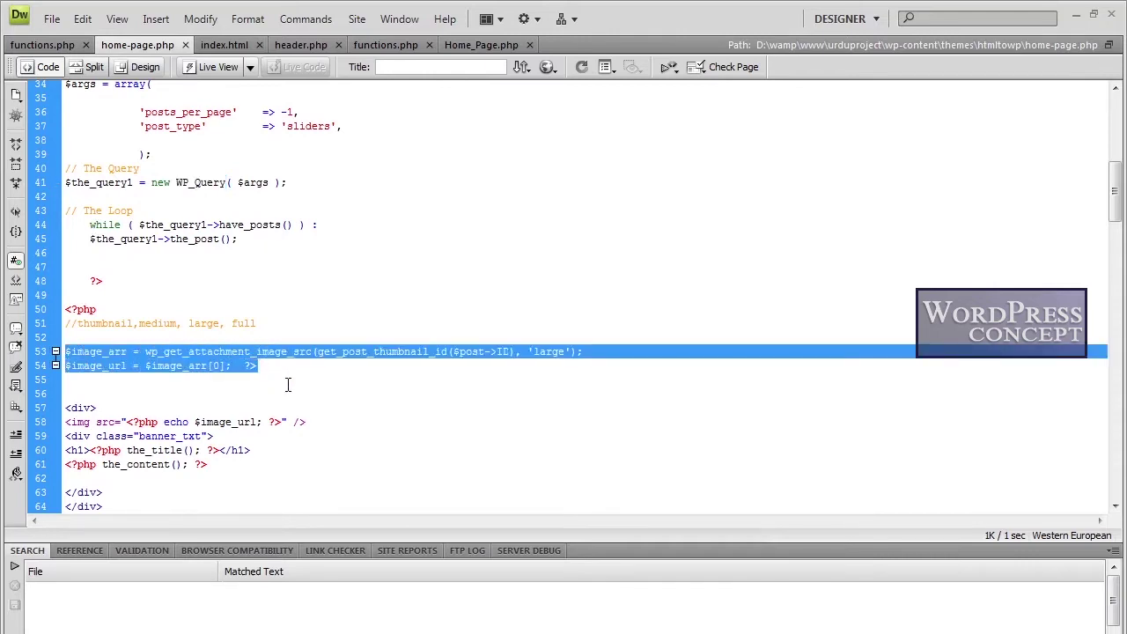
scroll(286, 392, "down", 2)
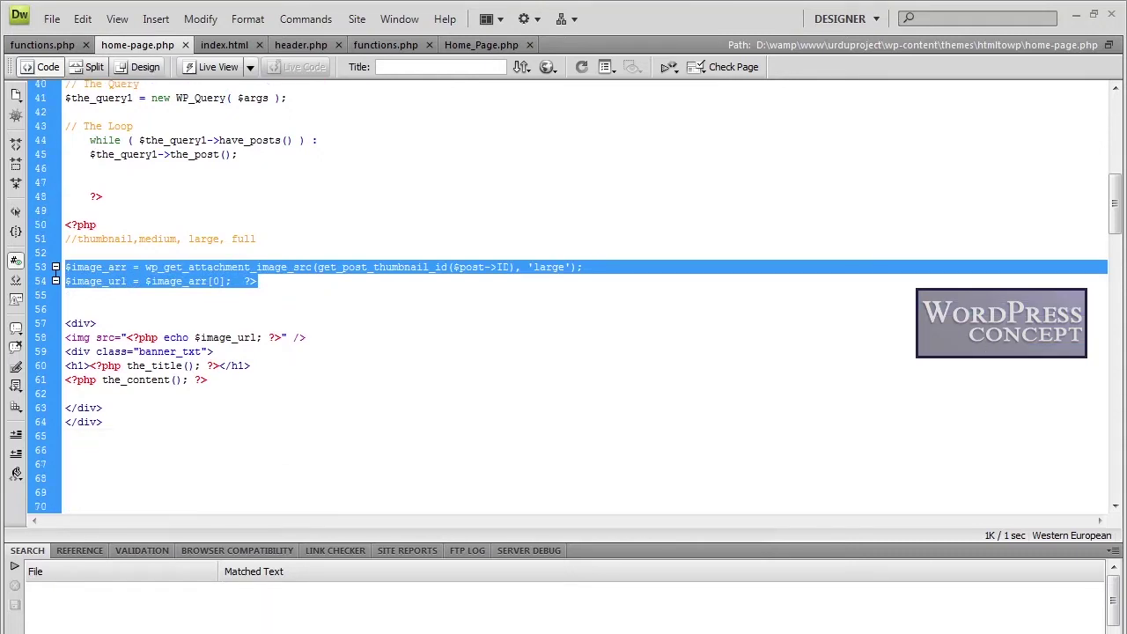
- In Windows Explorer, find Lesson 11 Featured Image of a Post in the English folder and go back up to WordpressVideoLessons
left_click(150, 632)
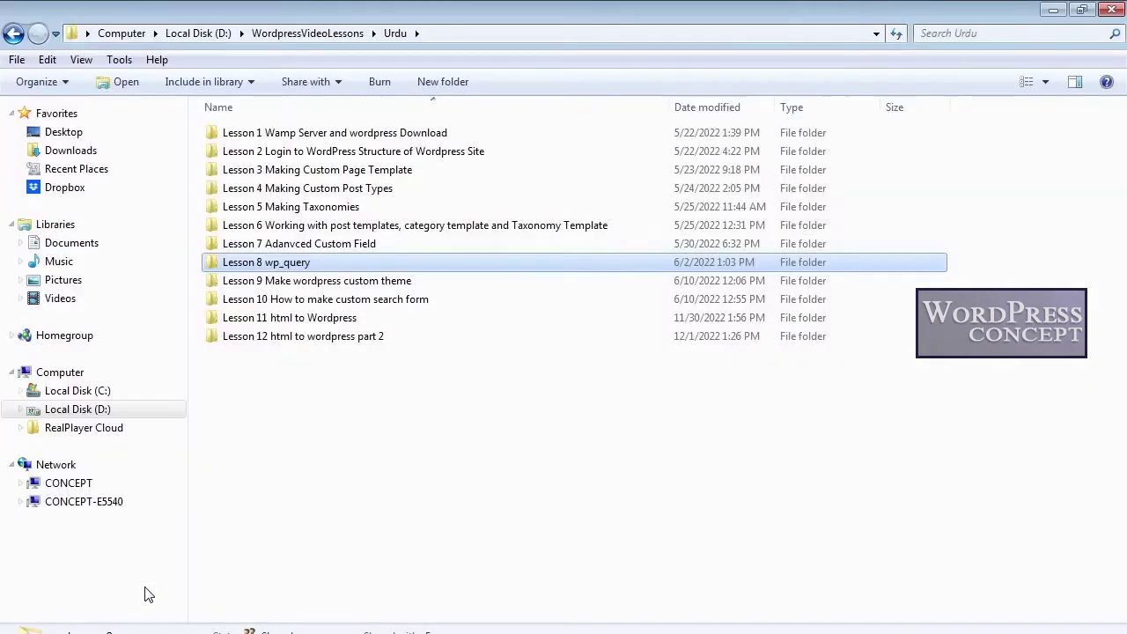
left_click(127, 628)
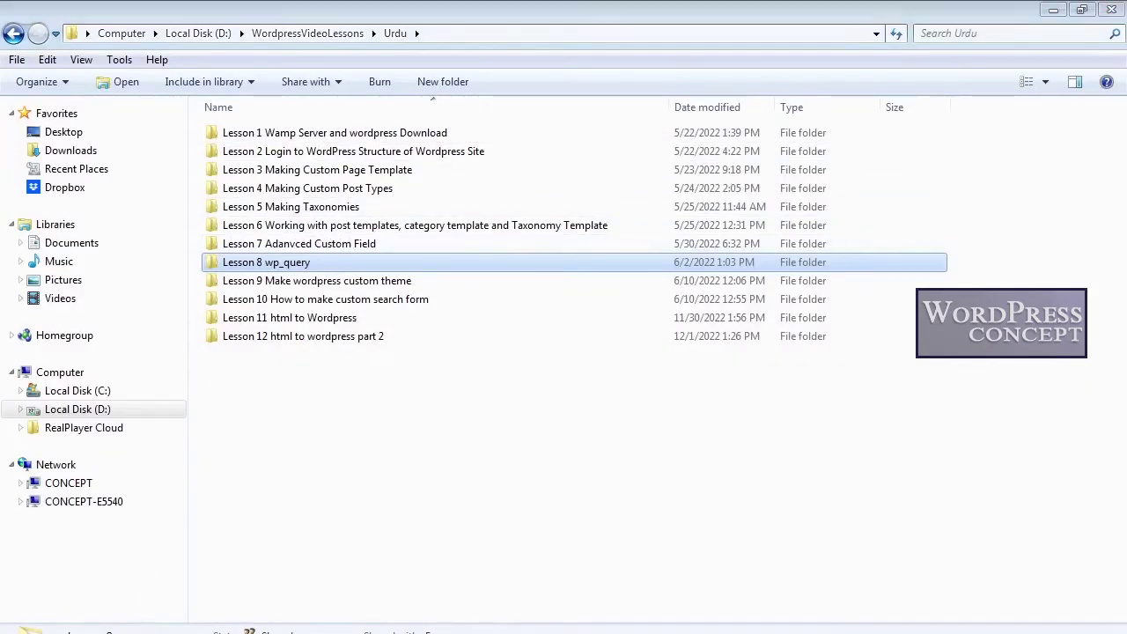
left_click(132, 630)
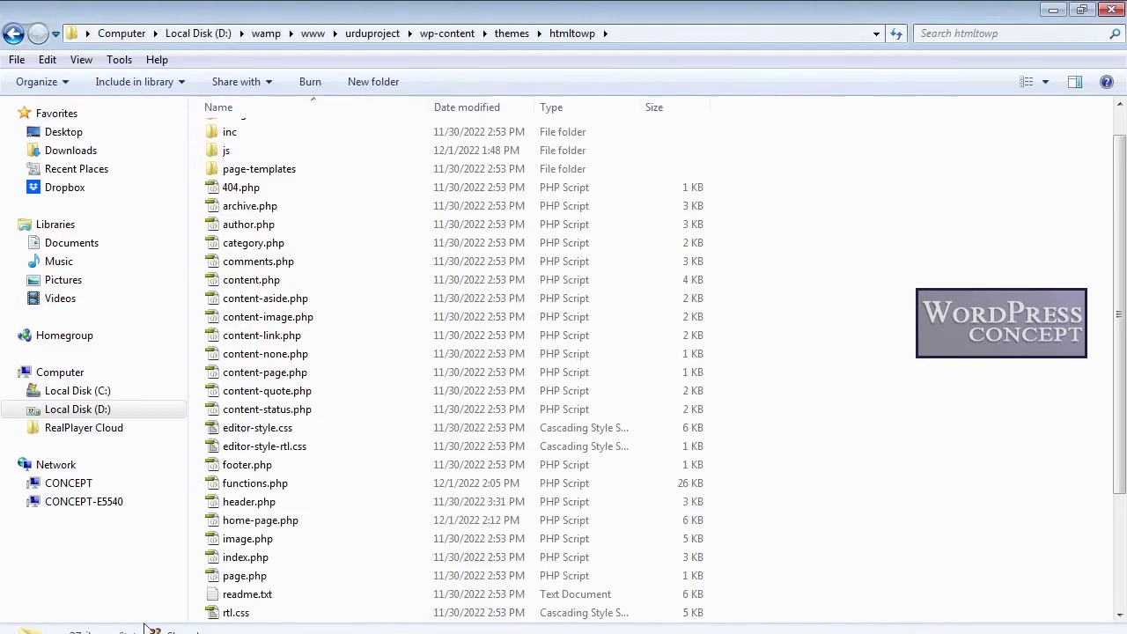
left_click(132, 601)
left_click(137, 601)
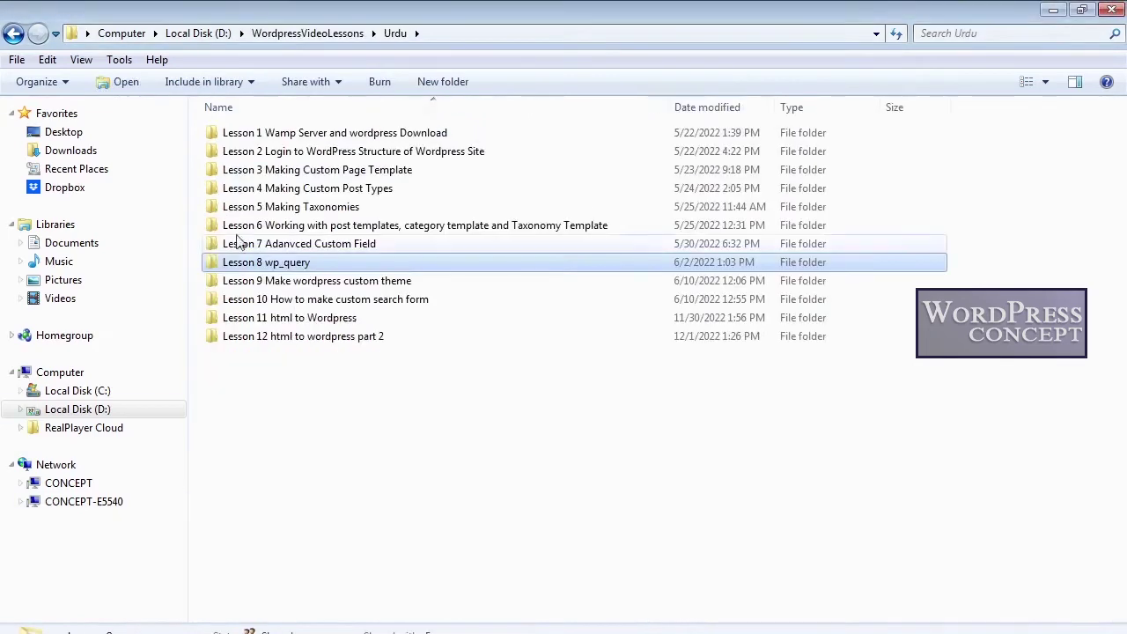
left_click(313, 39)
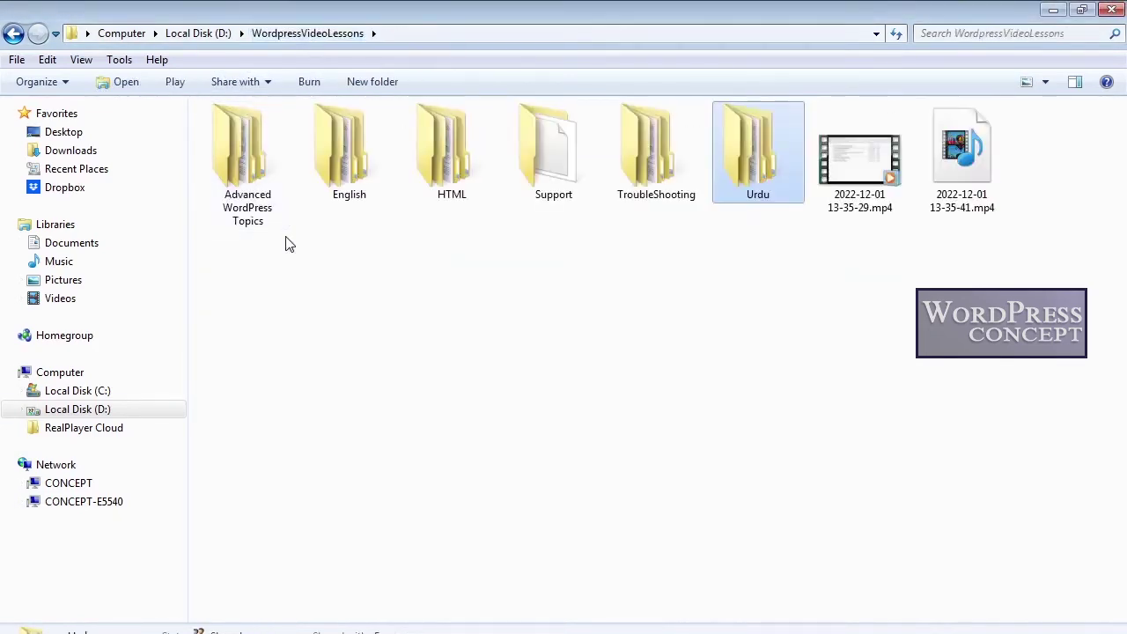
left_click(333, 173)
double_click(333, 173)
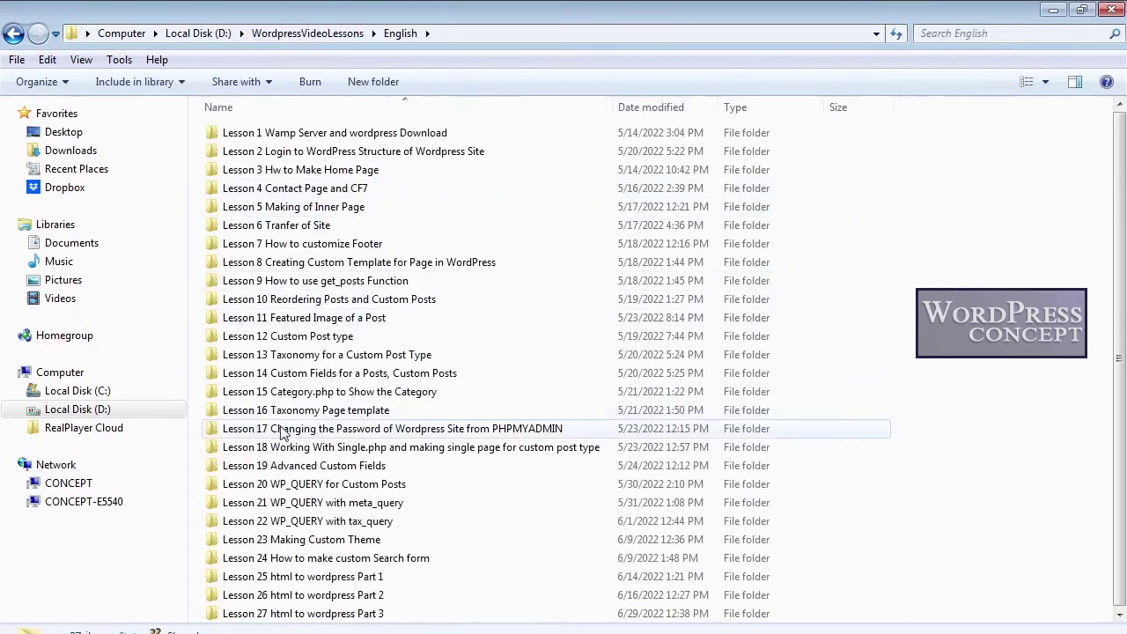
left_click(295, 324)
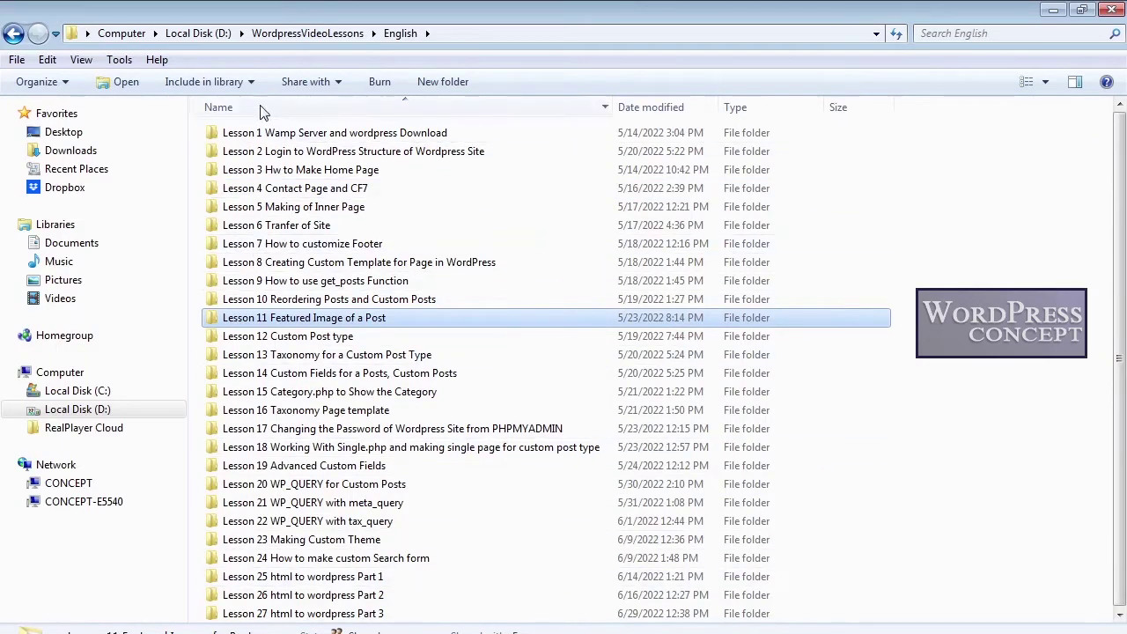
left_click(296, 35)
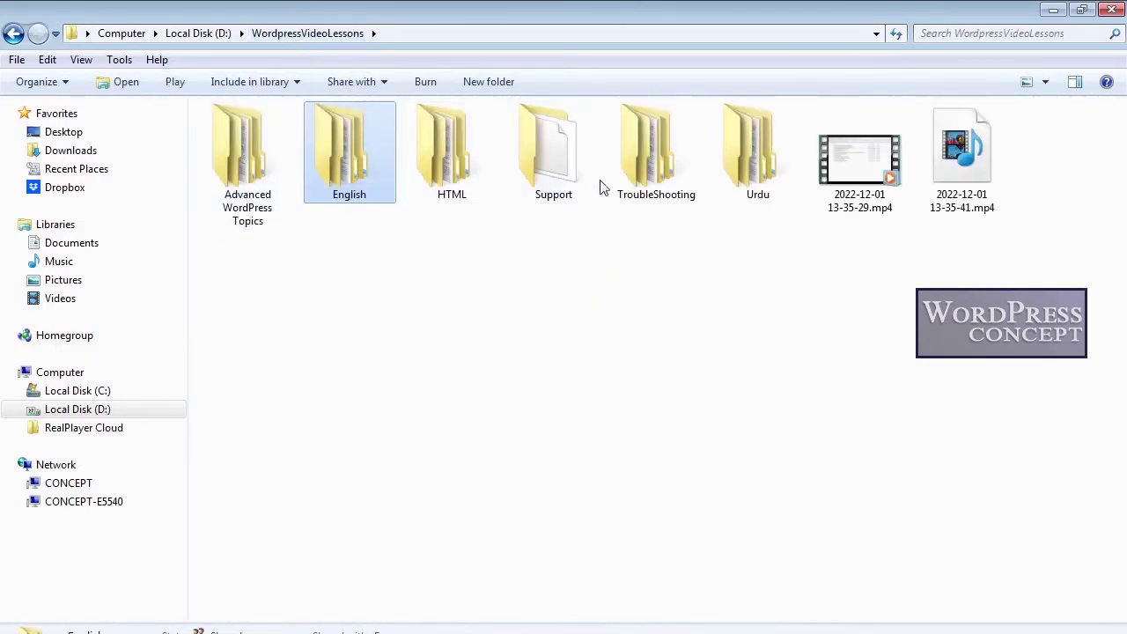
- Open the Urdu lessons folder, and in Dreamweaver examine the featured image lines, image source, the_title and the_content calls in home-page.php
double_click(730, 185)
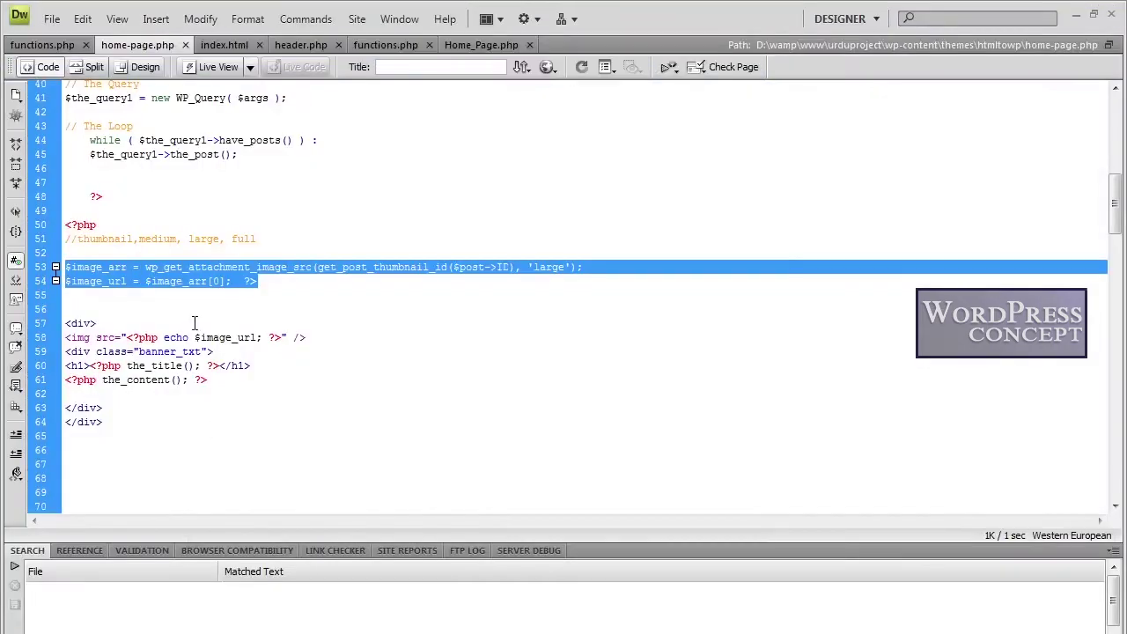
left_click(196, 323)
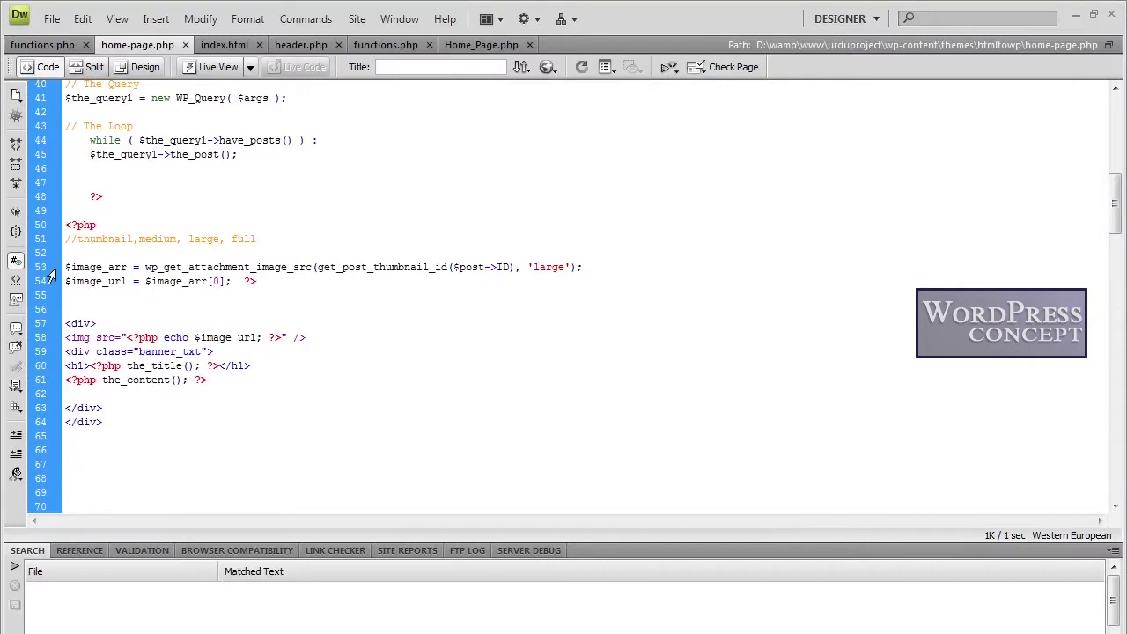
left_click_drag(66, 265, 604, 266)
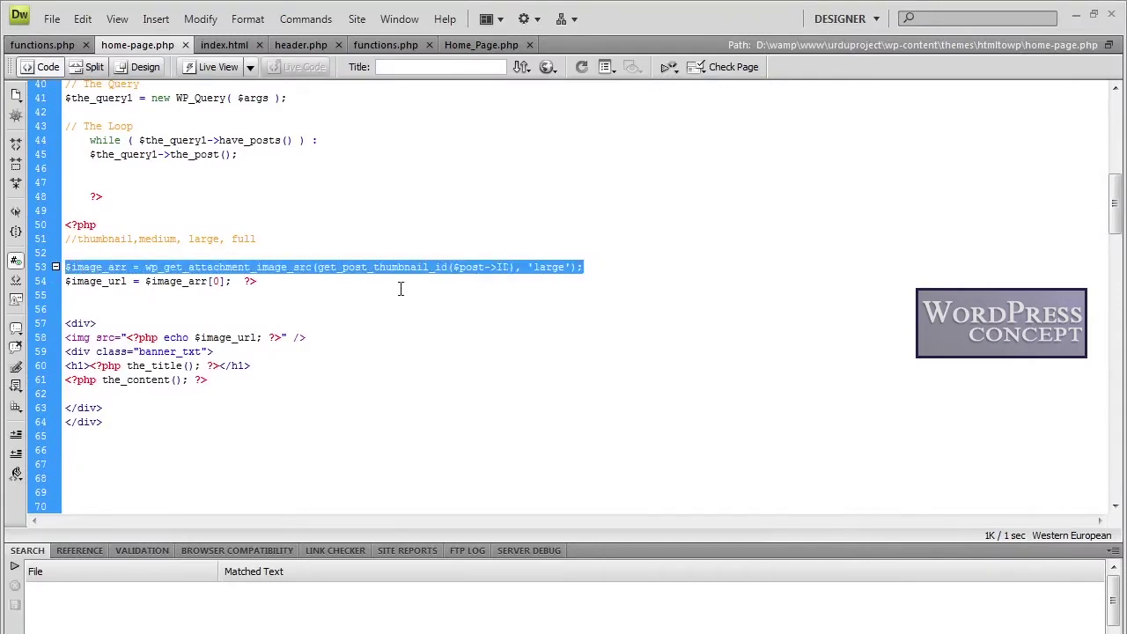
double_click(547, 268)
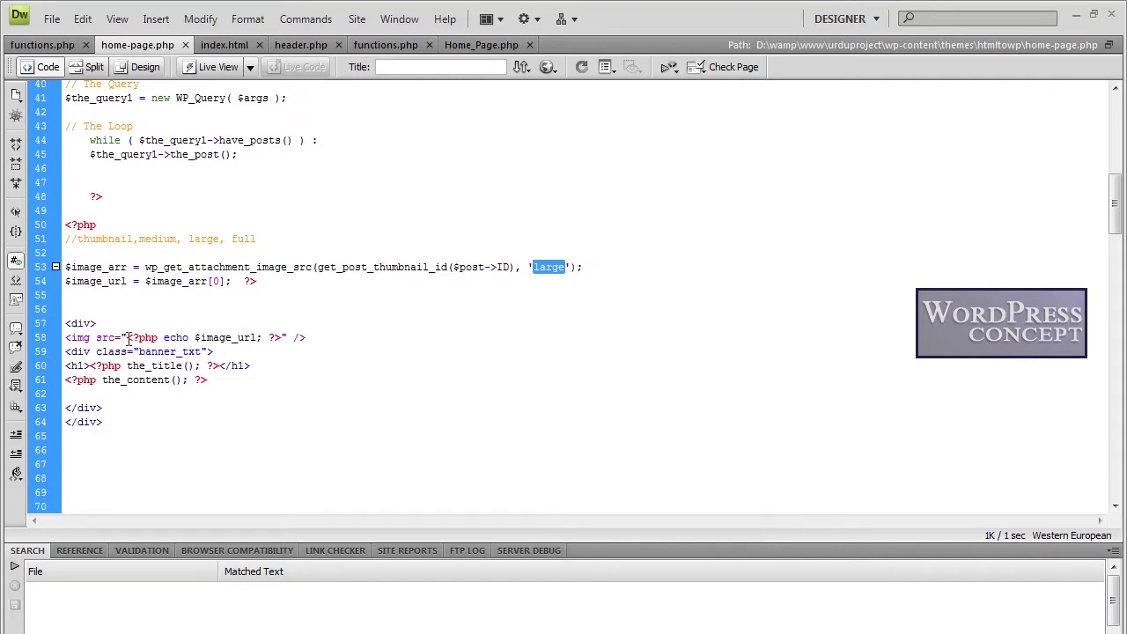
left_click_drag(128, 281, 66, 287)
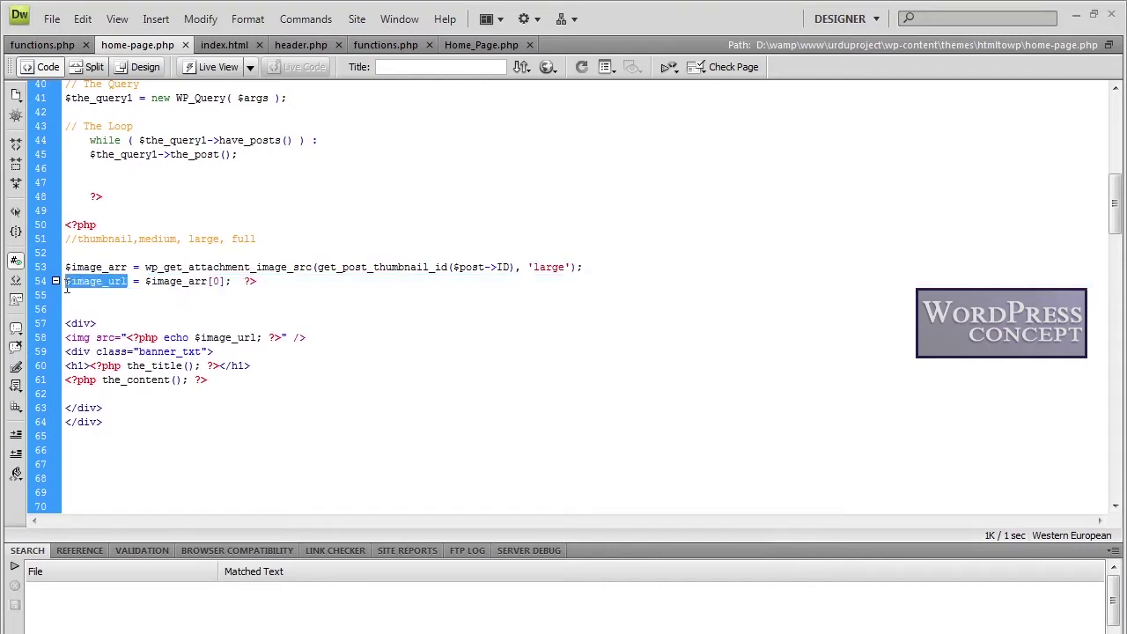
left_click_drag(128, 339, 275, 333)
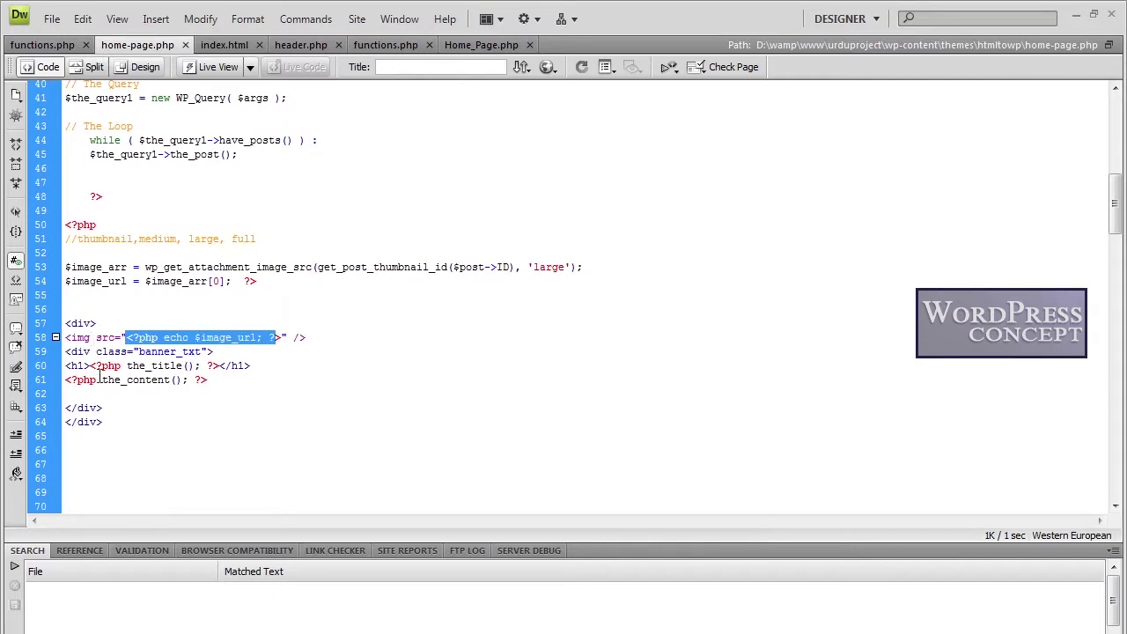
left_click_drag(89, 365, 221, 372)
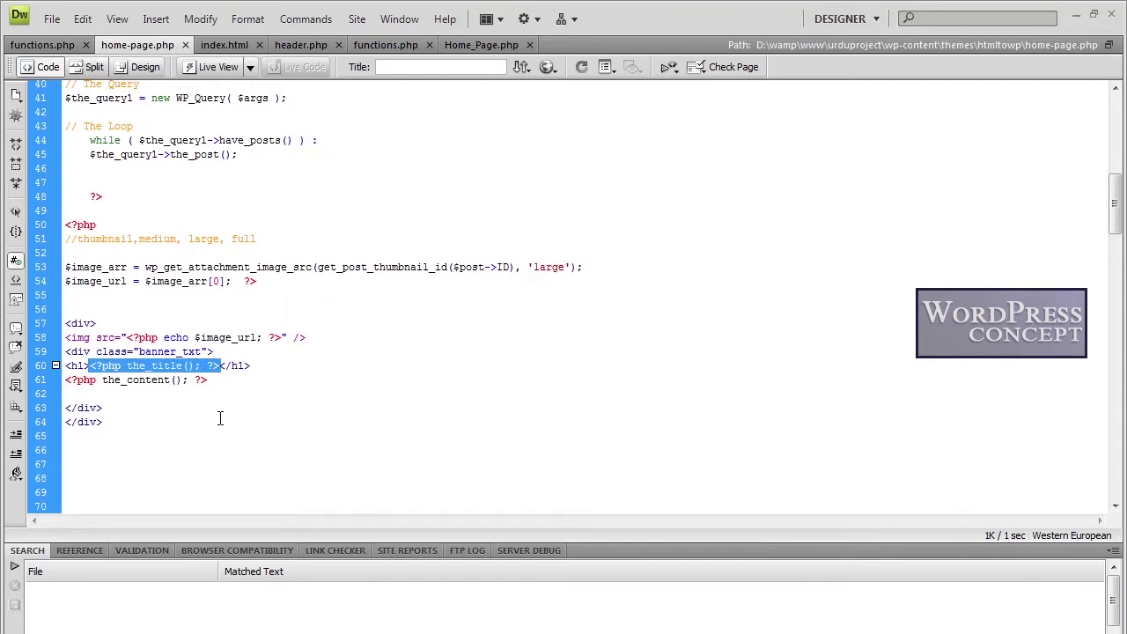
left_click(69, 385)
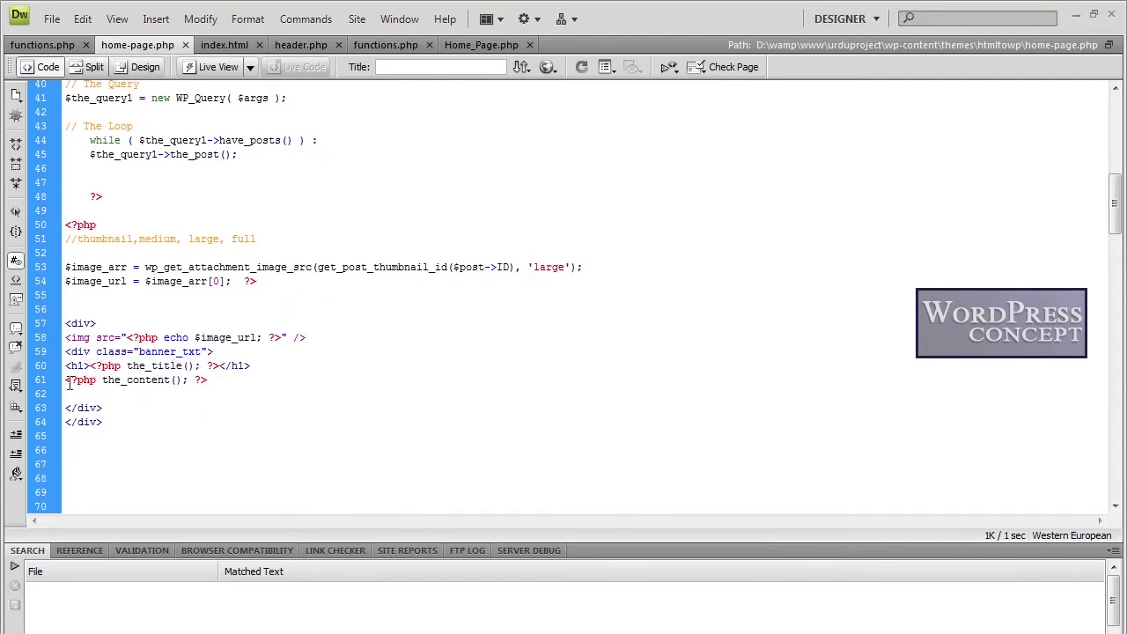
left_click_drag(69, 383, 212, 383)
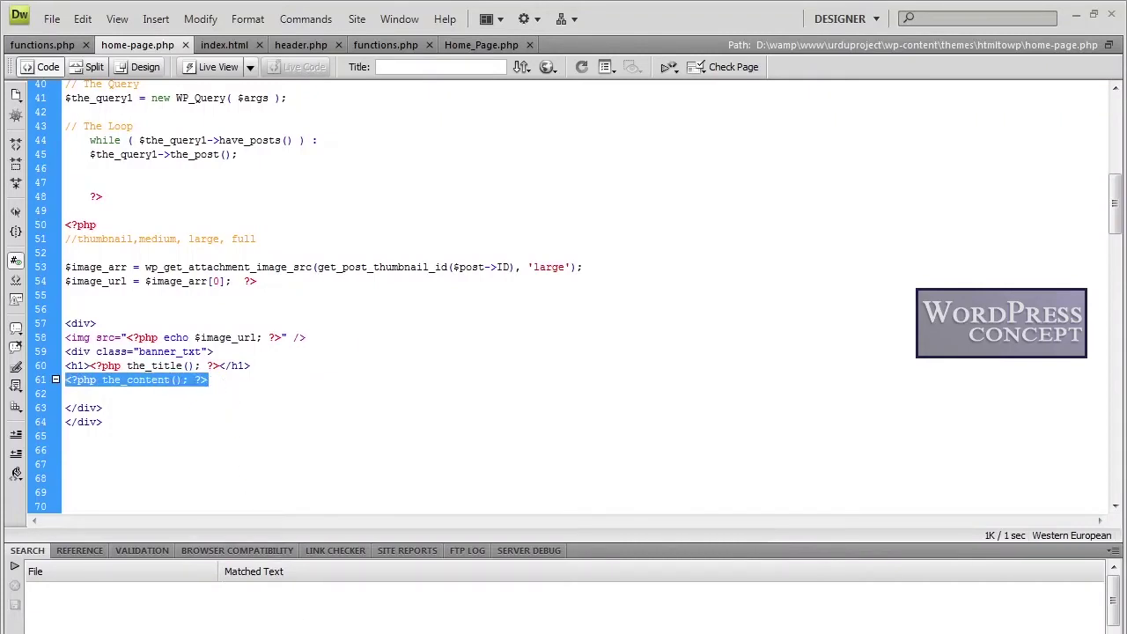
- Switch to Firefox and compare Slide 2's heading, paragraph and Contact Us link in the slider editor with the_content call in home-page.php
key("alt+Tab")
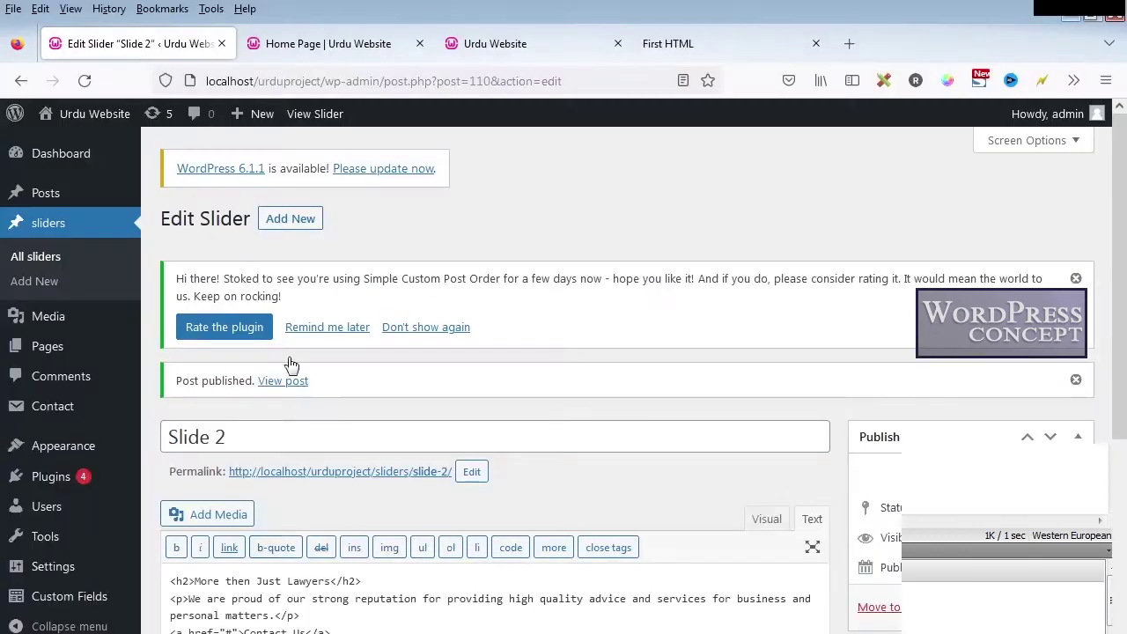
scroll(310, 304, "down", 2)
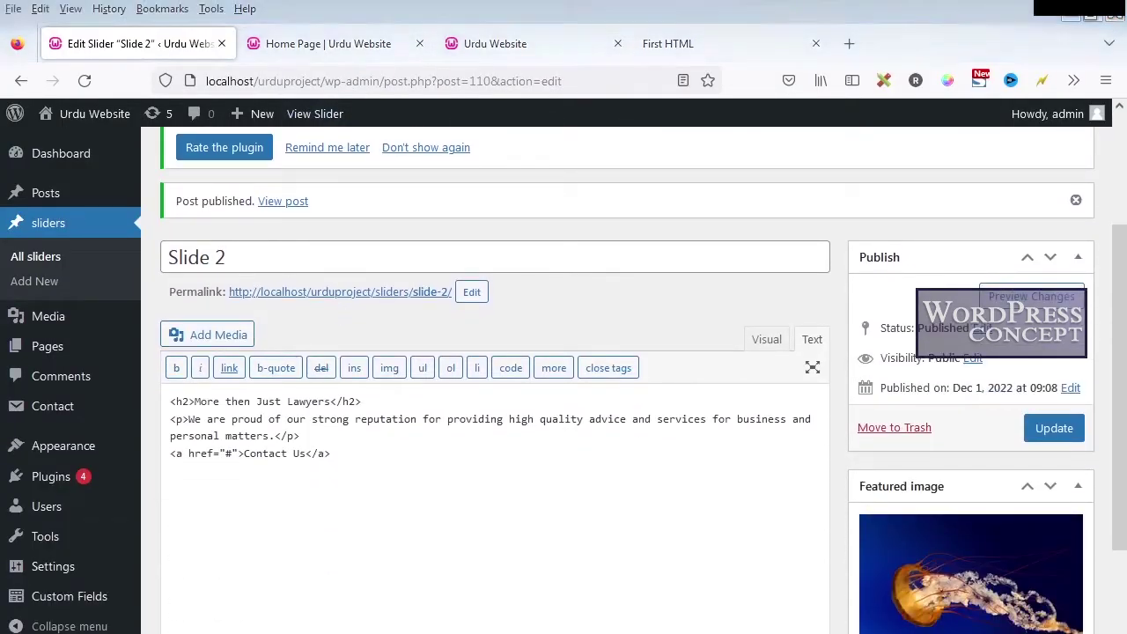
key("alt+Tab")
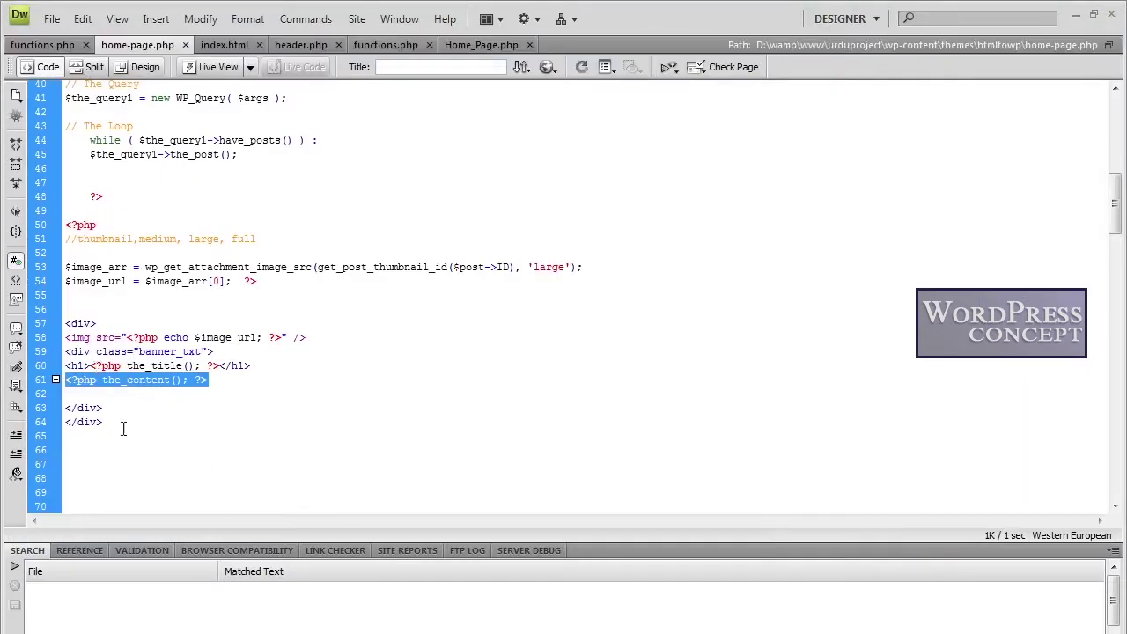
key("alt+Tab")
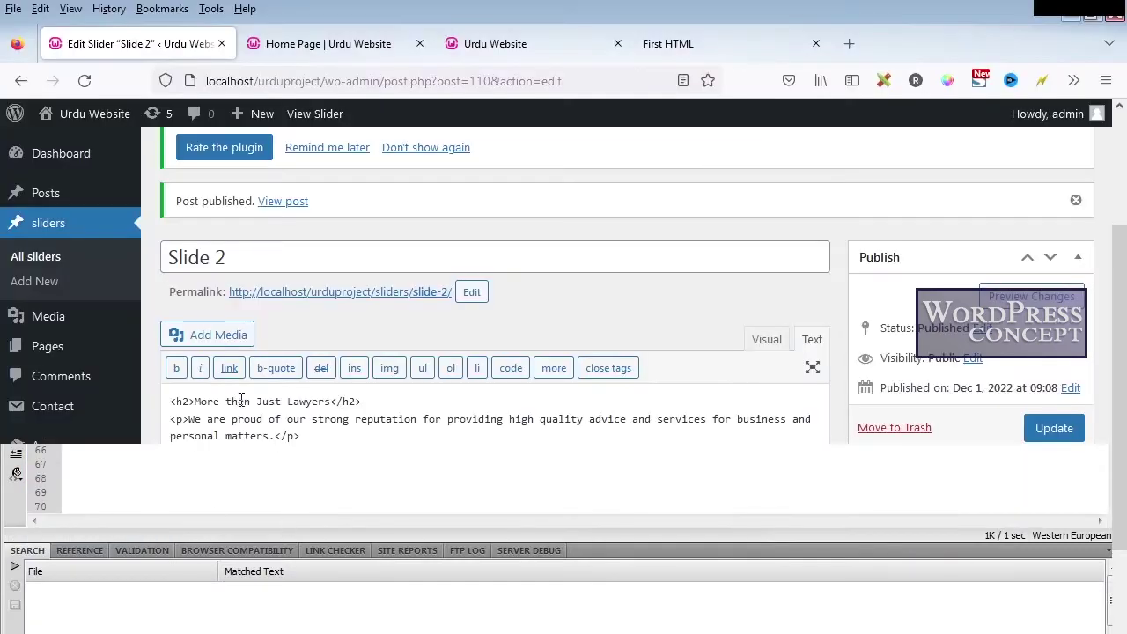
type("<a href=\"#\">Contact Us</a>")
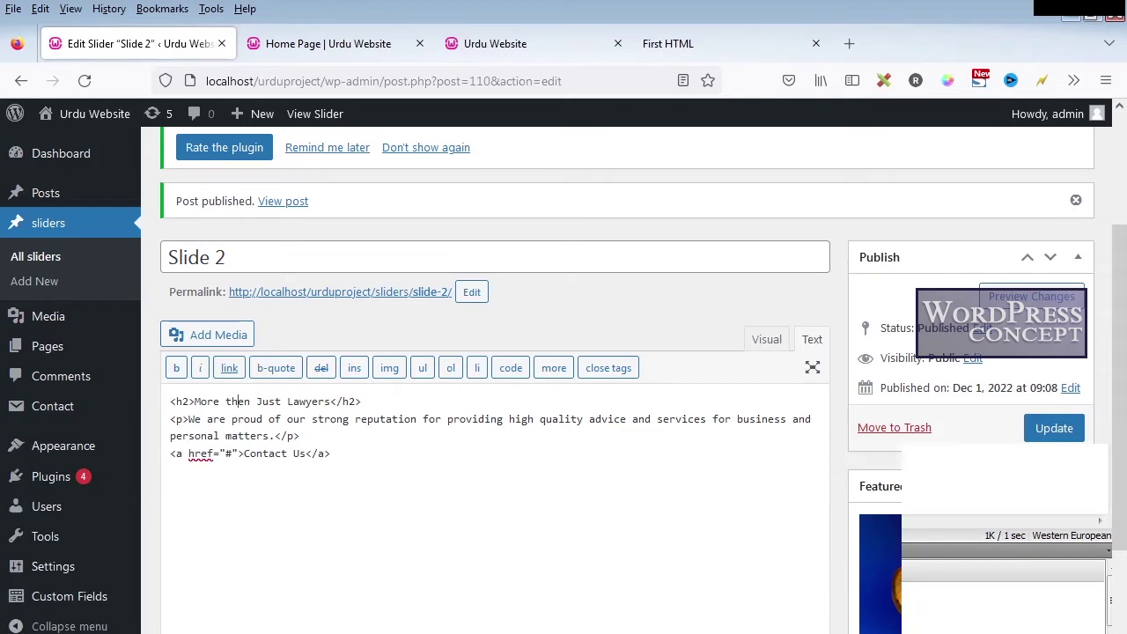
key("alt+Tab")
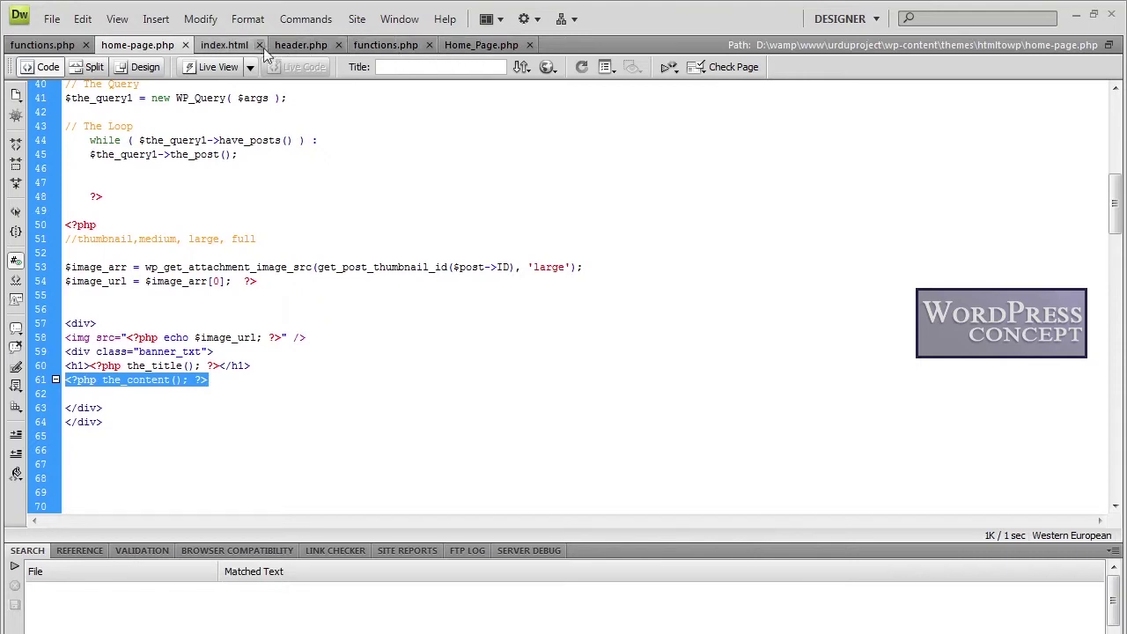
- Copy the first slide's markup from index.html and paste it below the dynamic slide markup in home-page.php for comparison
left_click(237, 47)
scroll(276, 330, "down", 13)
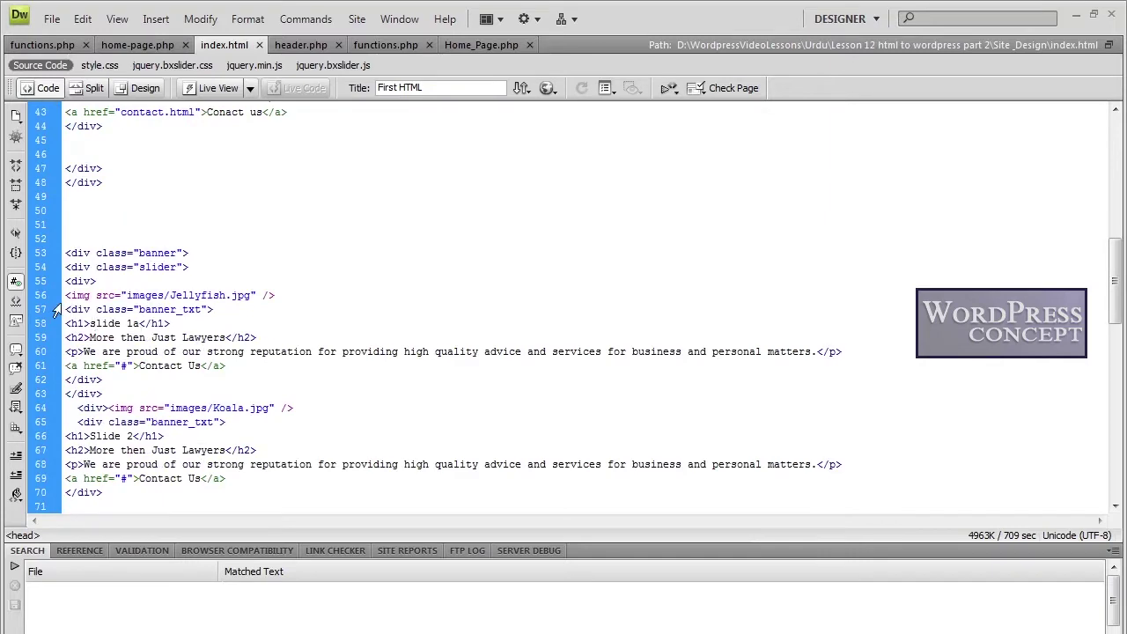
left_click_drag(65, 280, 135, 380)
key("ctrl+c")
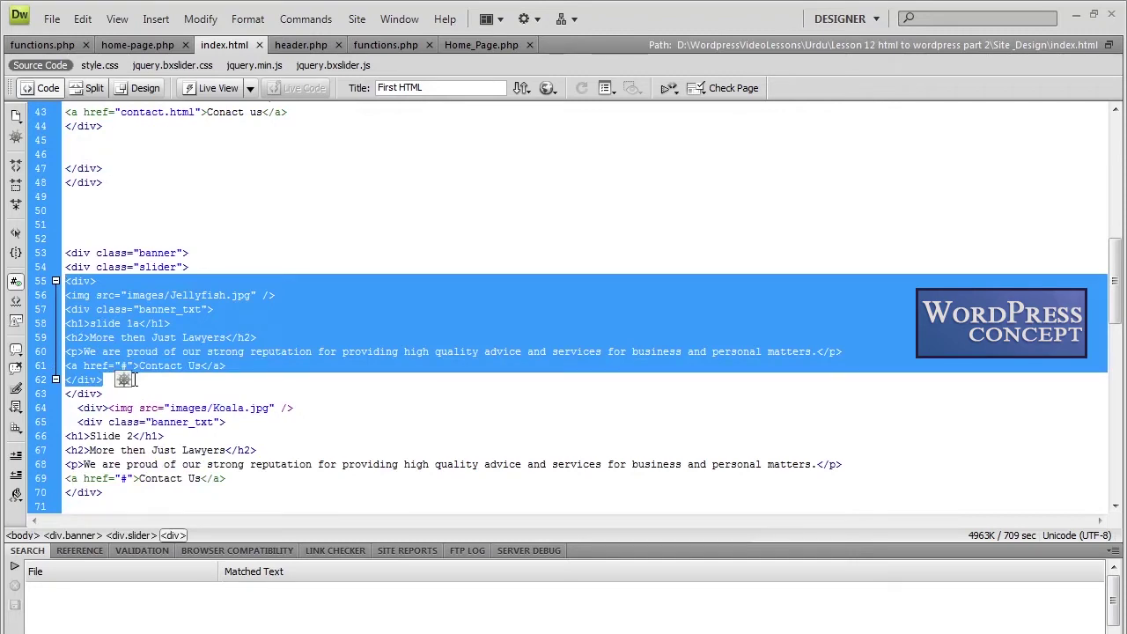
left_click(141, 46)
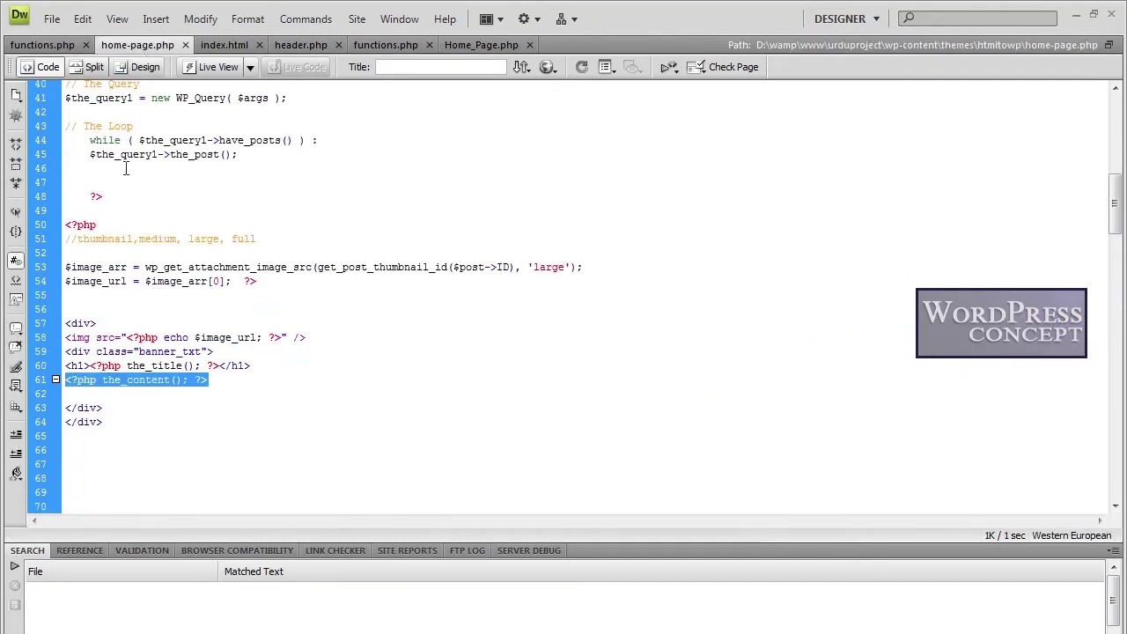
left_click(79, 451)
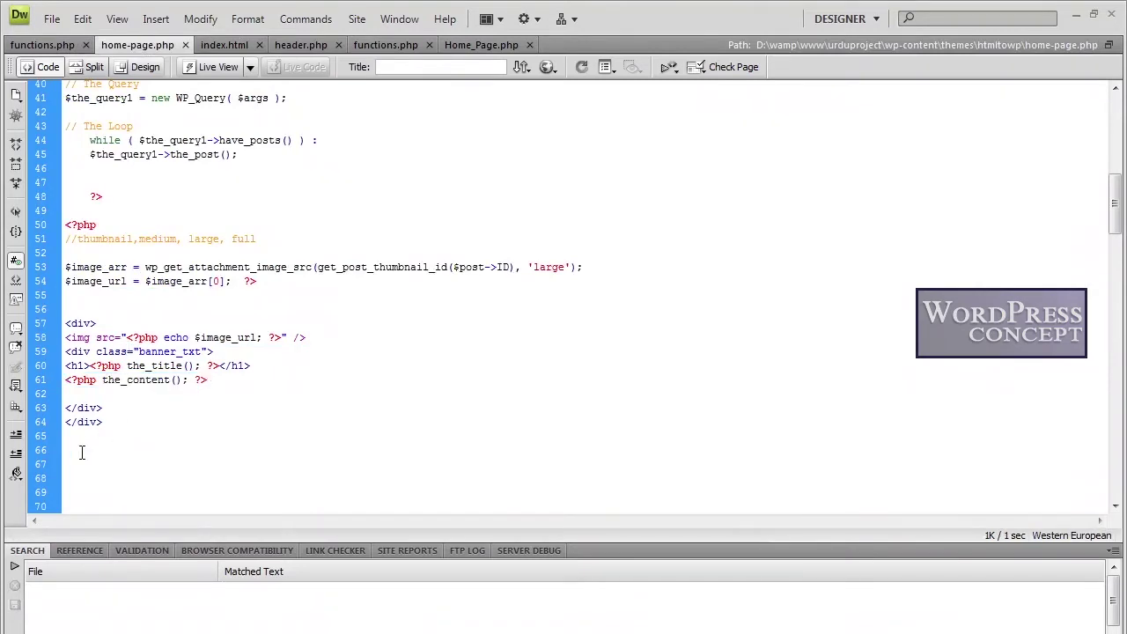
key("ctrl+v")
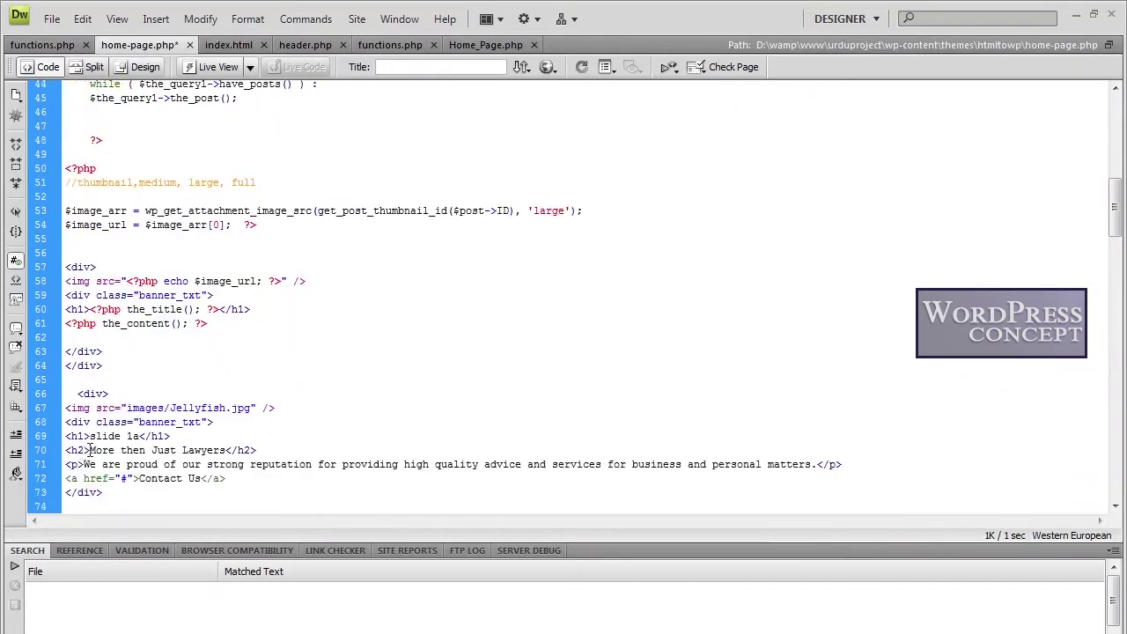
- Remove the h2, paragraph and Contact Us link from the pasted slide, and remove the indent before its opening div
left_click_drag(67, 450, 229, 479)
key("BackSpace")
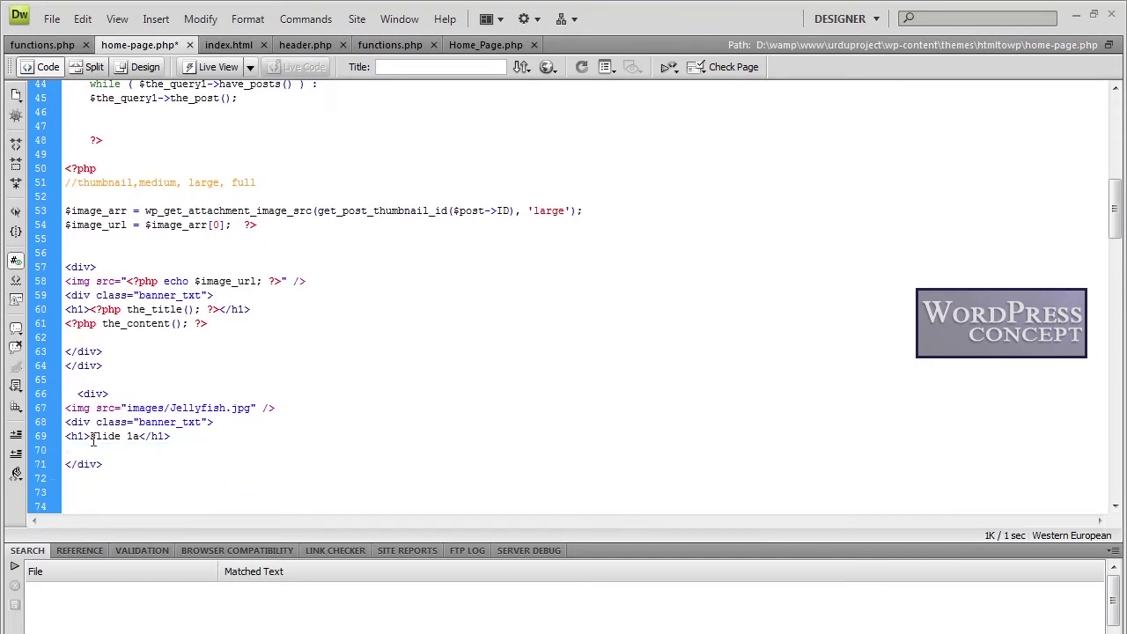
left_click_drag(91, 439, 140, 438)
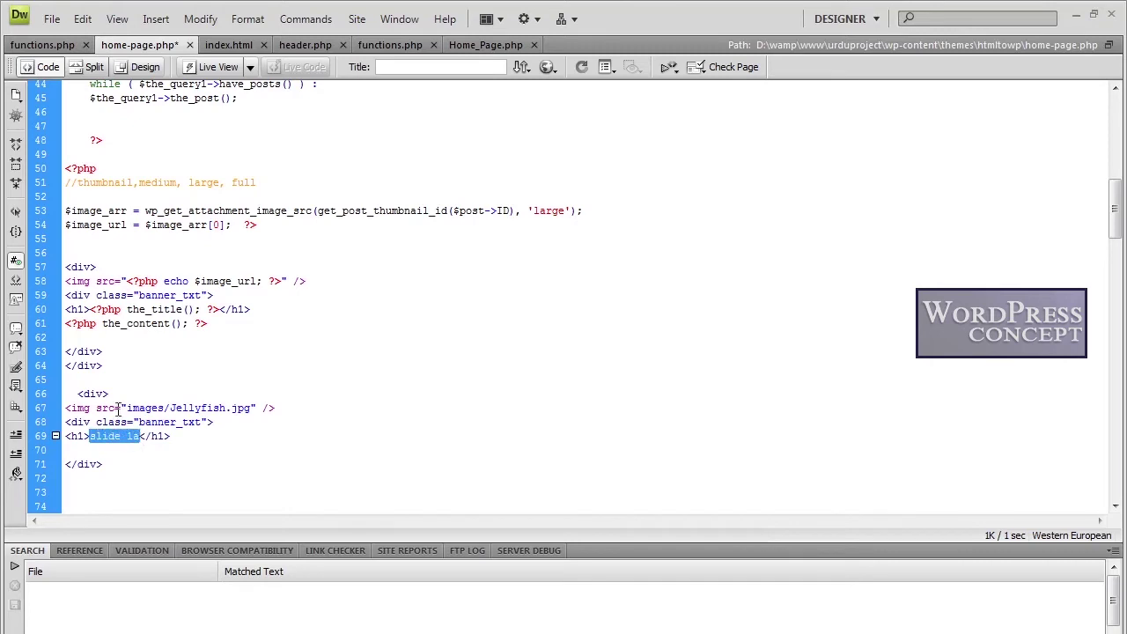
left_click(77, 394)
key("BackSpace")
- Compare the dynamic slide's opening div and image_url source with the pasted slide's div and images/Jellyfish.jpg source
left_click_drag(95, 270, 65, 267)
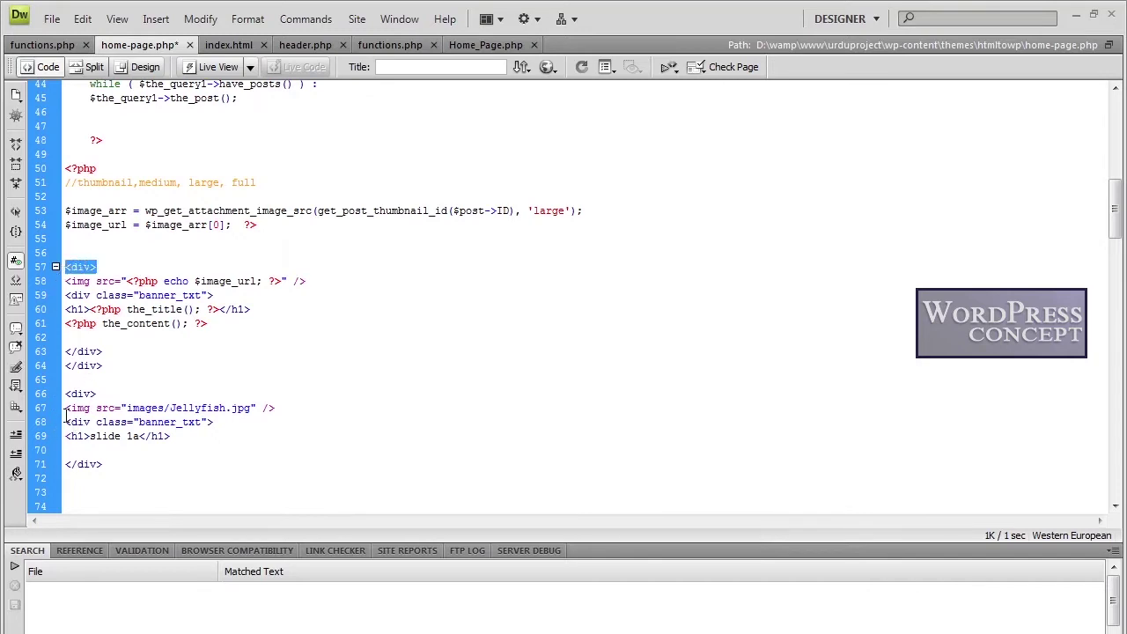
left_click_drag(66, 281, 303, 282)
left_click(144, 407)
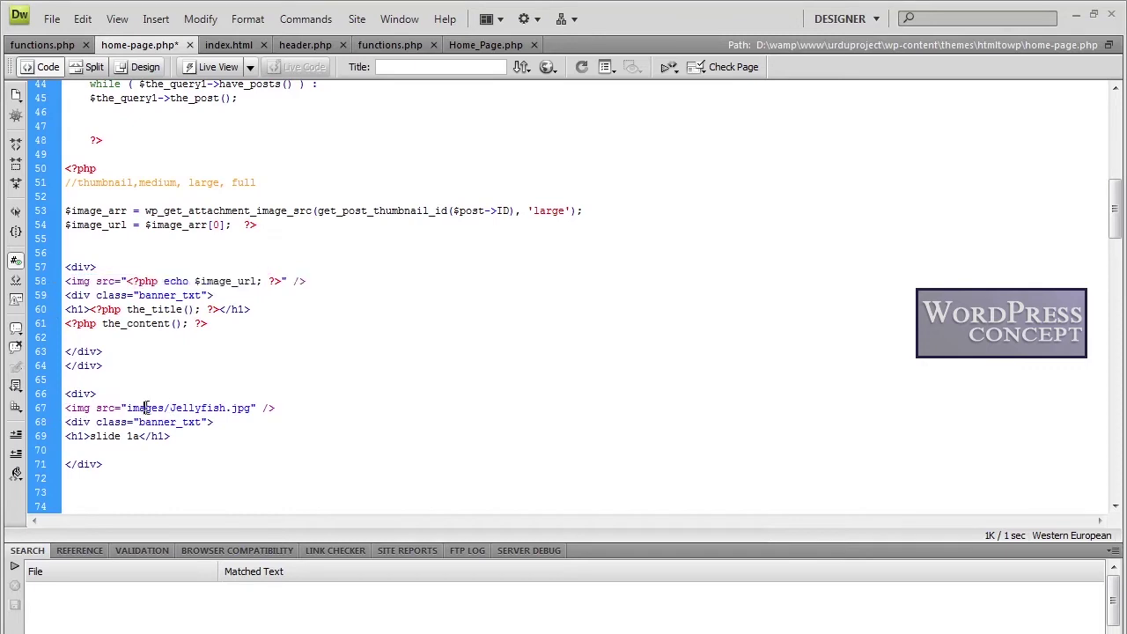
left_click_drag(127, 409, 247, 411)
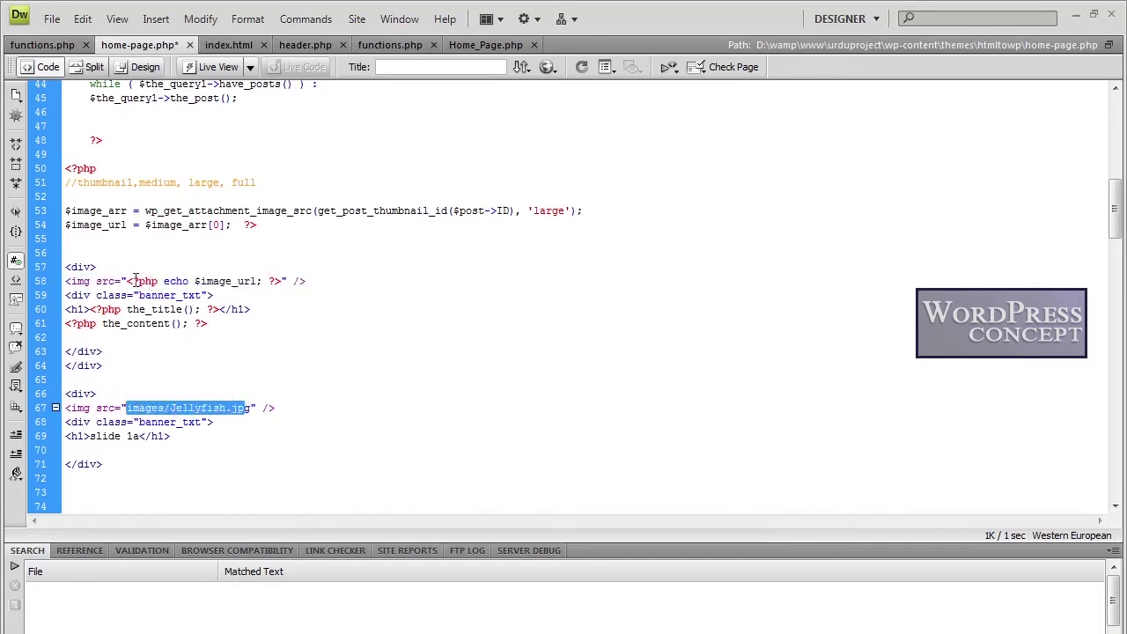
left_click_drag(130, 281, 253, 281)
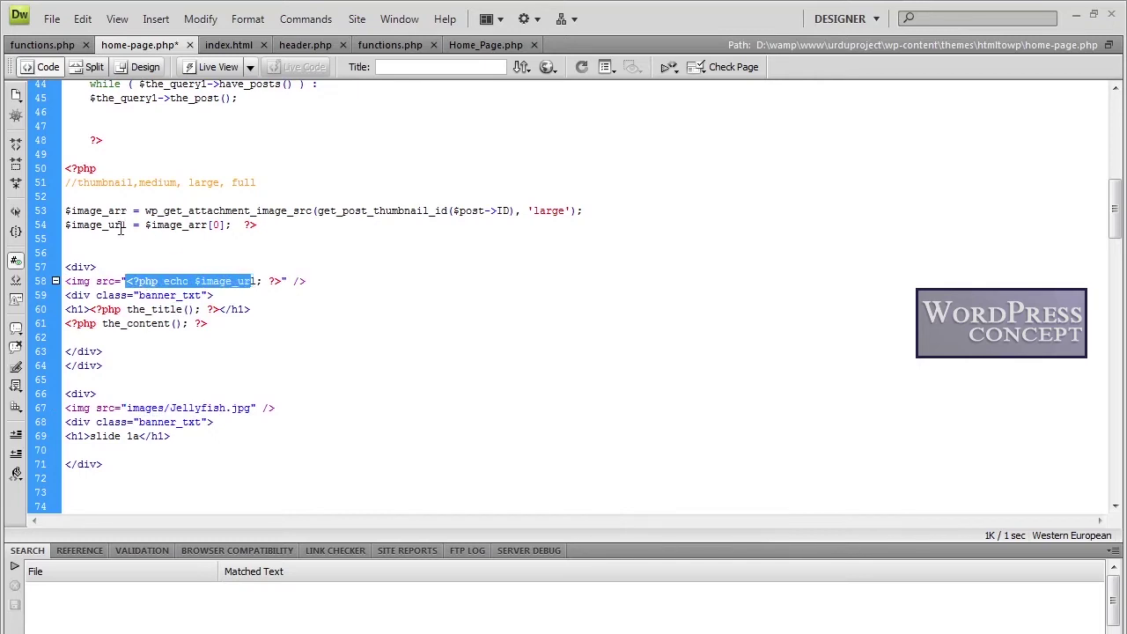
left_click(182, 281)
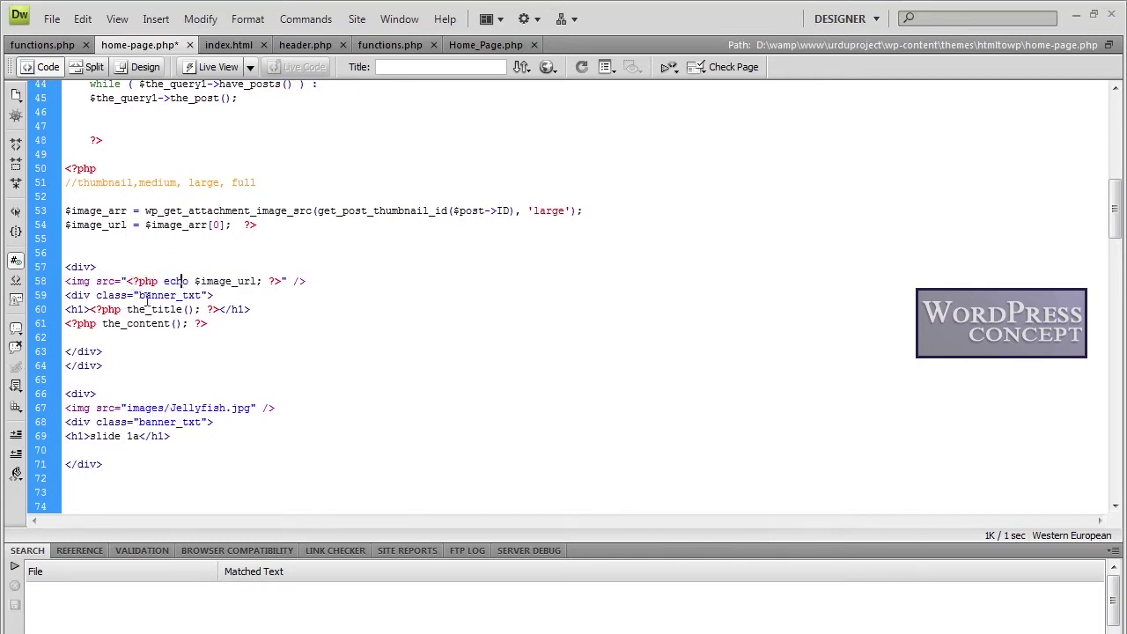
- Compare the banner_txt div, h1 title and the_content call of the dynamic slide with the pasted static slide
left_click_drag(214, 296, 54, 299)
left_click_drag(222, 422, 70, 429)
left_click_drag(179, 436, 66, 443)
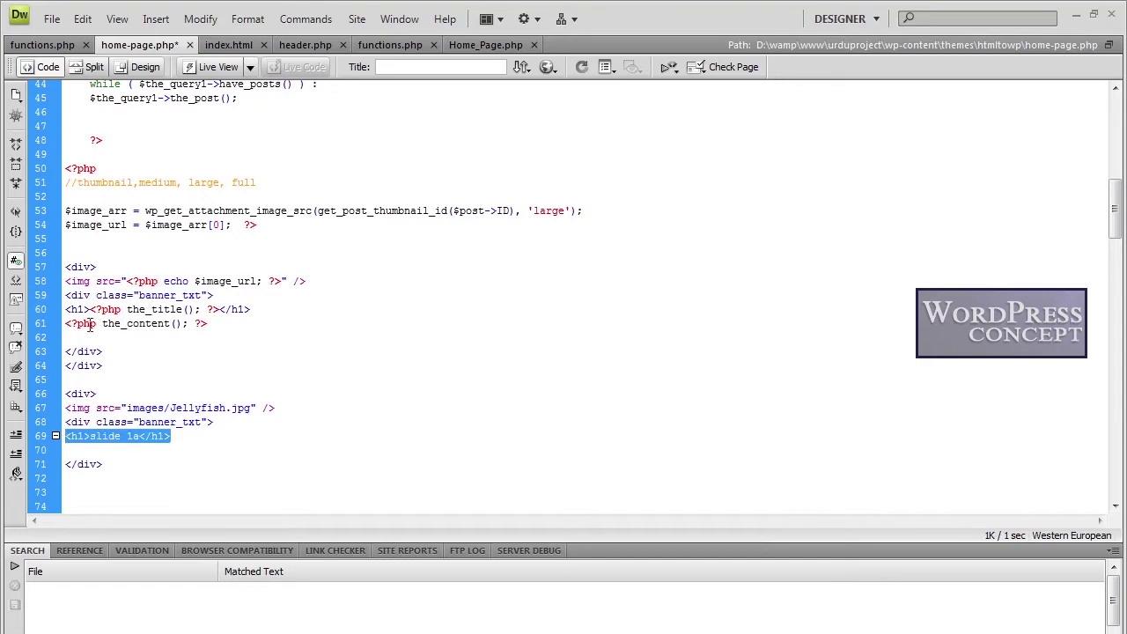
left_click_drag(91, 309, 66, 311)
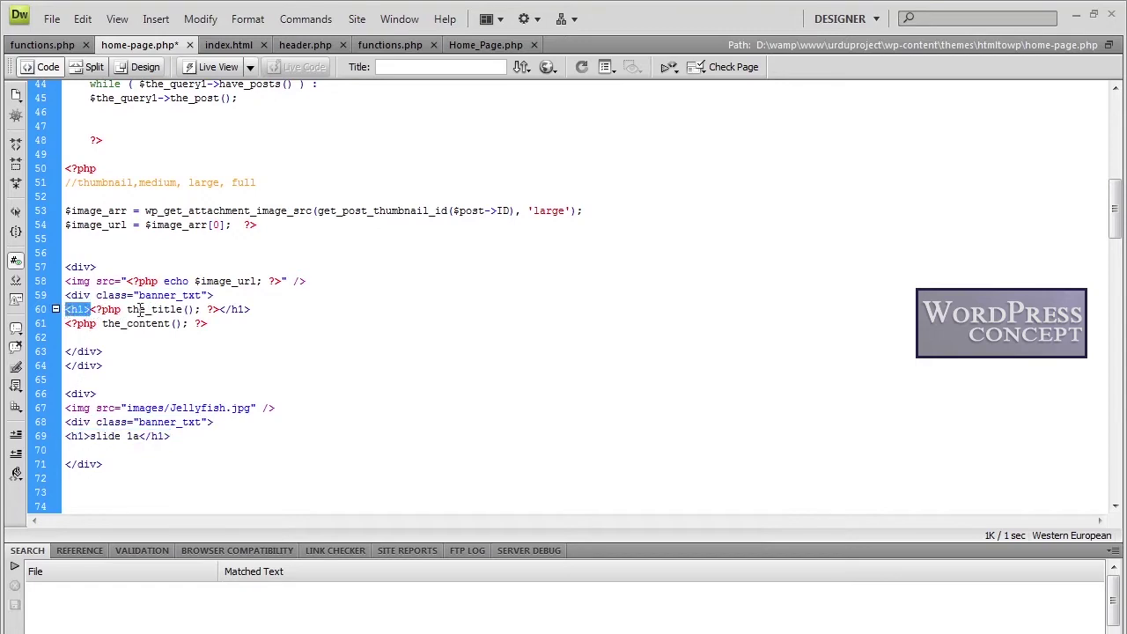
left_click(97, 310)
left_click_drag(93, 310, 235, 314)
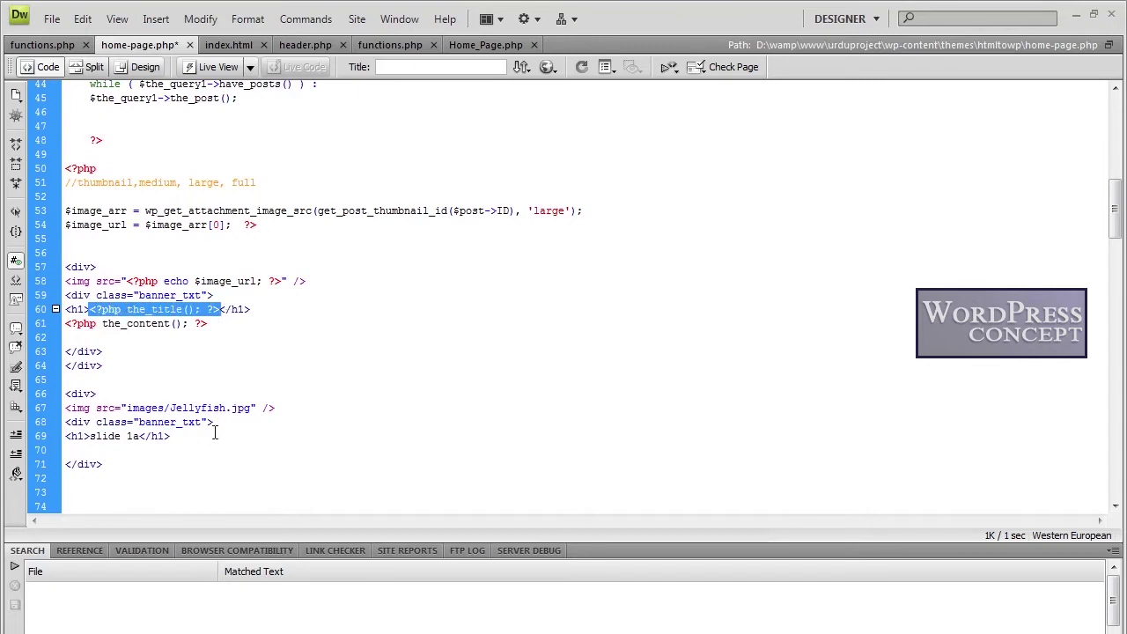
left_click_drag(139, 437, 170, 437)
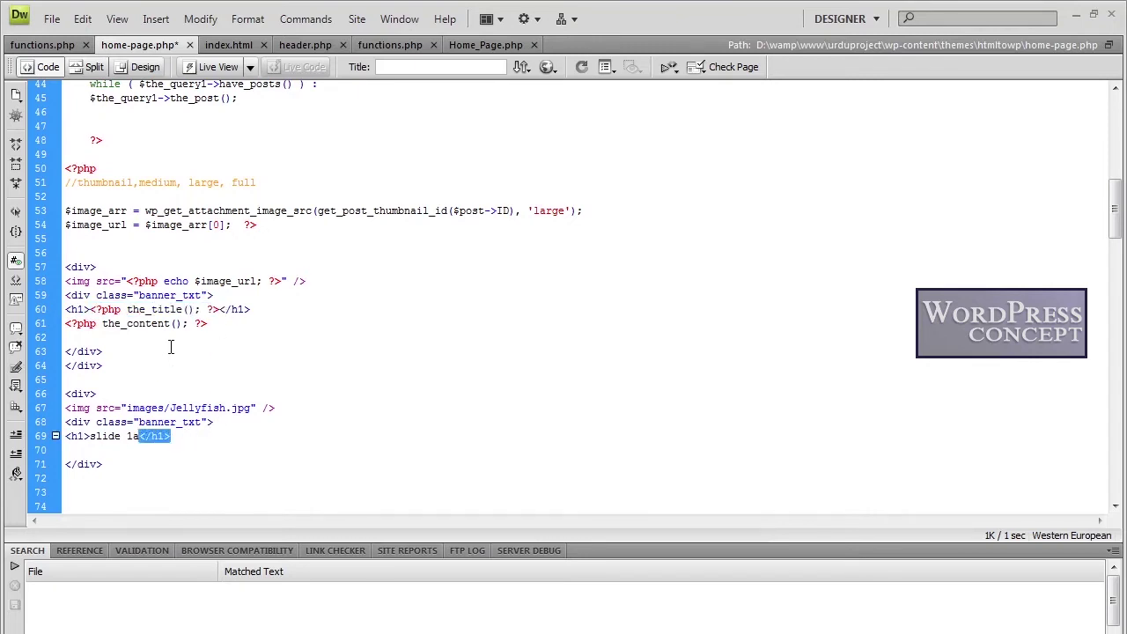
left_click(81, 444)
left_click_drag(212, 330, 69, 329)
- Delete the pasted slide through the endwhile line and its following closing div, and insert a blank line between the dynamic slide's closing divs
scroll(75, 343, "down", 2)
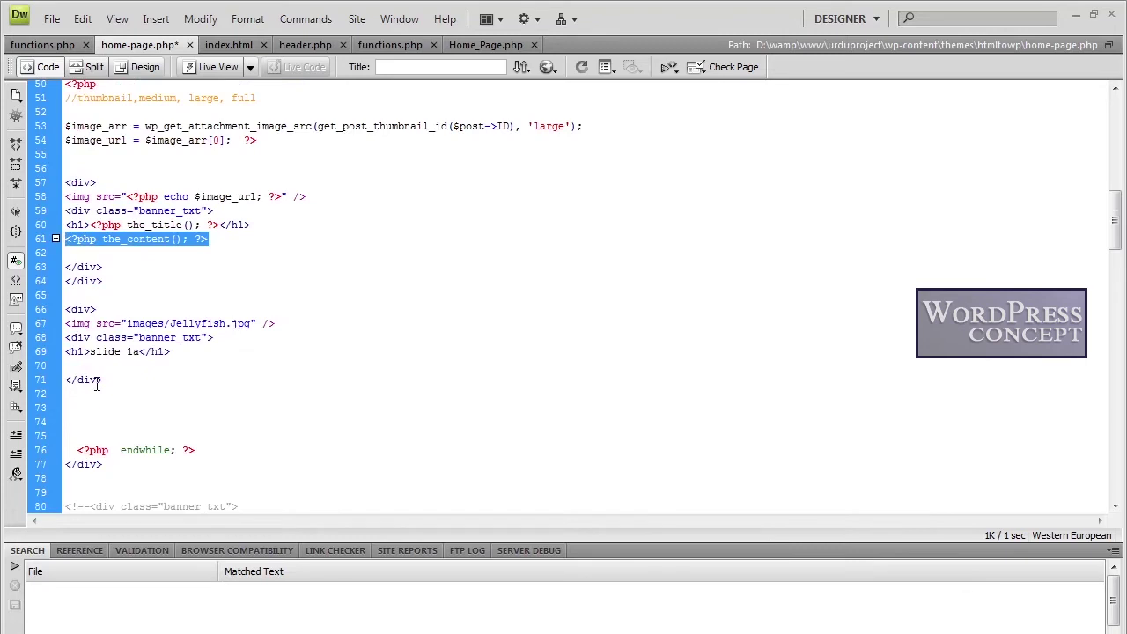
right_click(73, 315)
left_click(103, 300)
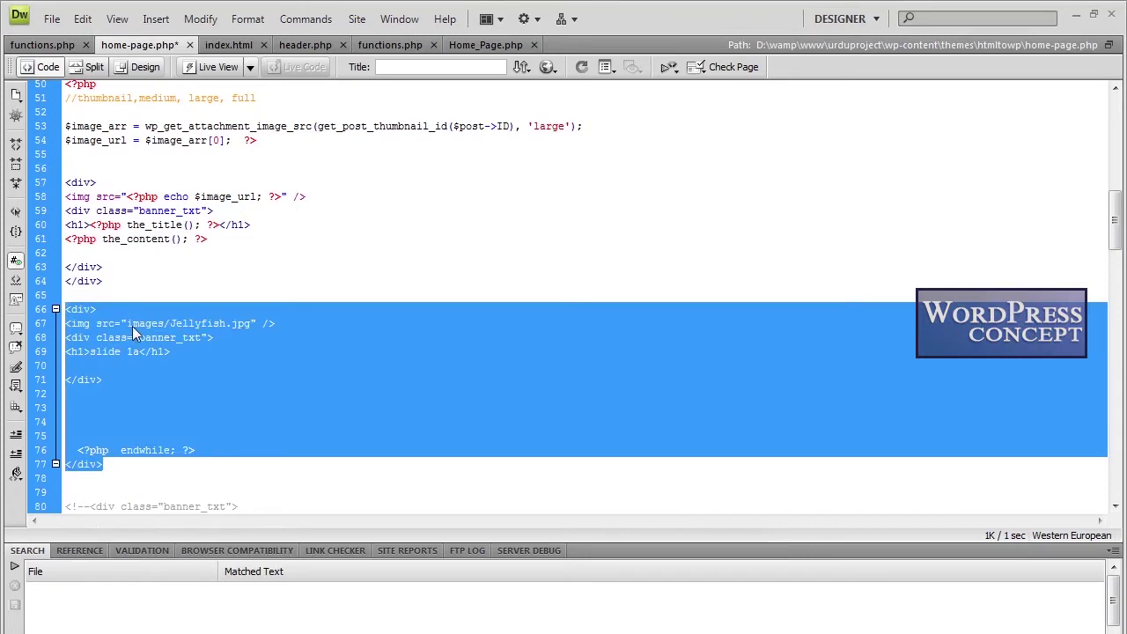
key("Delete")
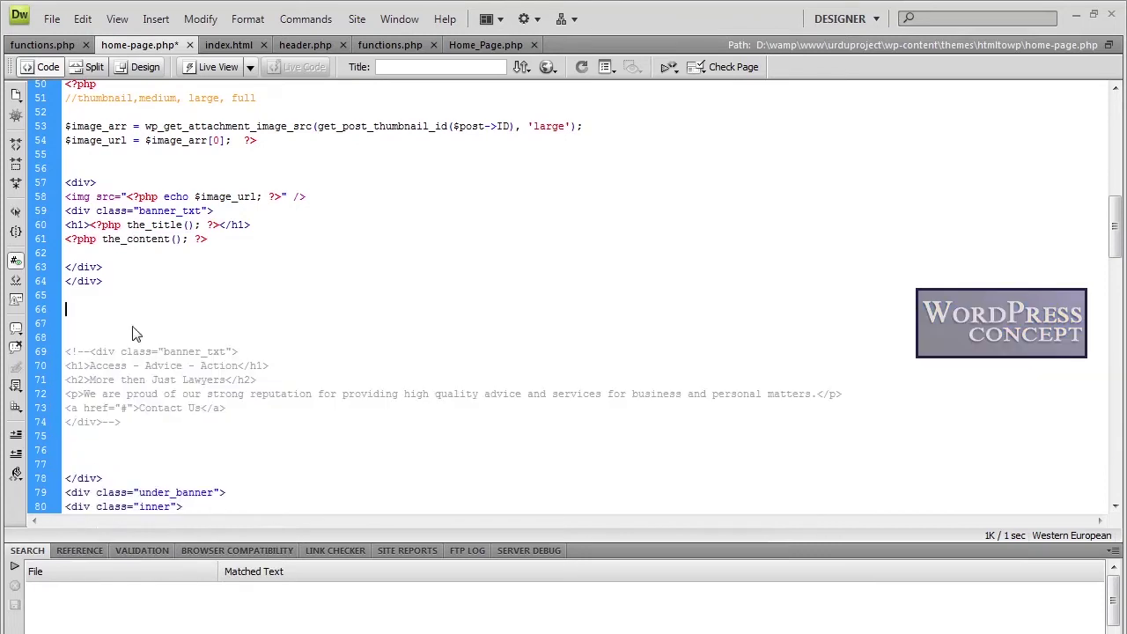
left_click(111, 267)
key("Return")
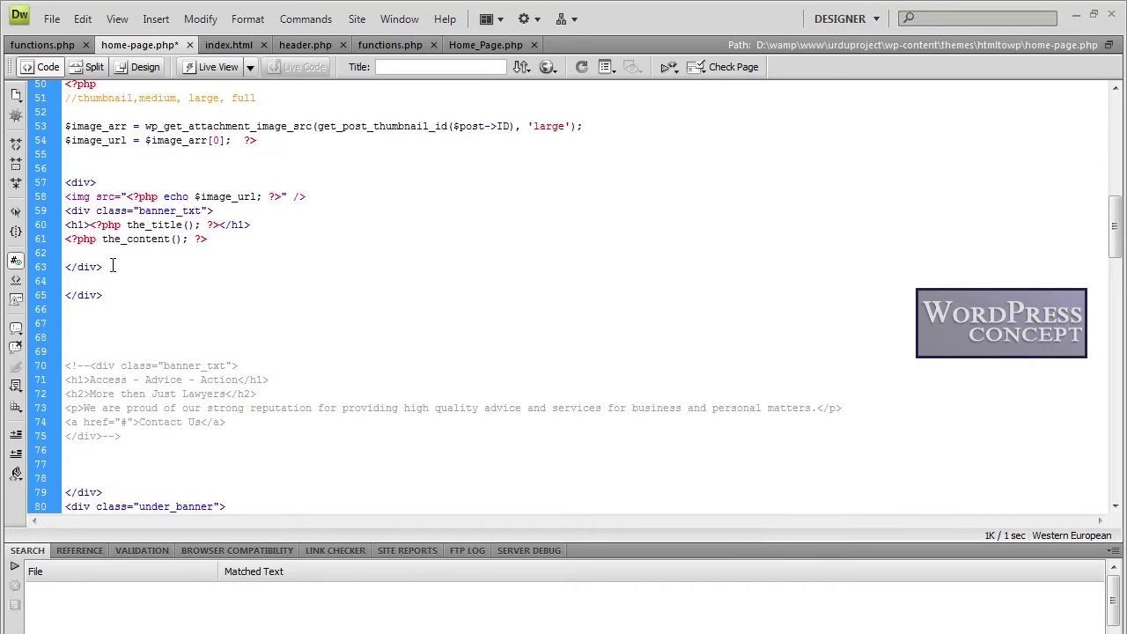
- Check which closing div pairs with the dynamic slide's outer div and with its banner_txt div
right_click(85, 181)
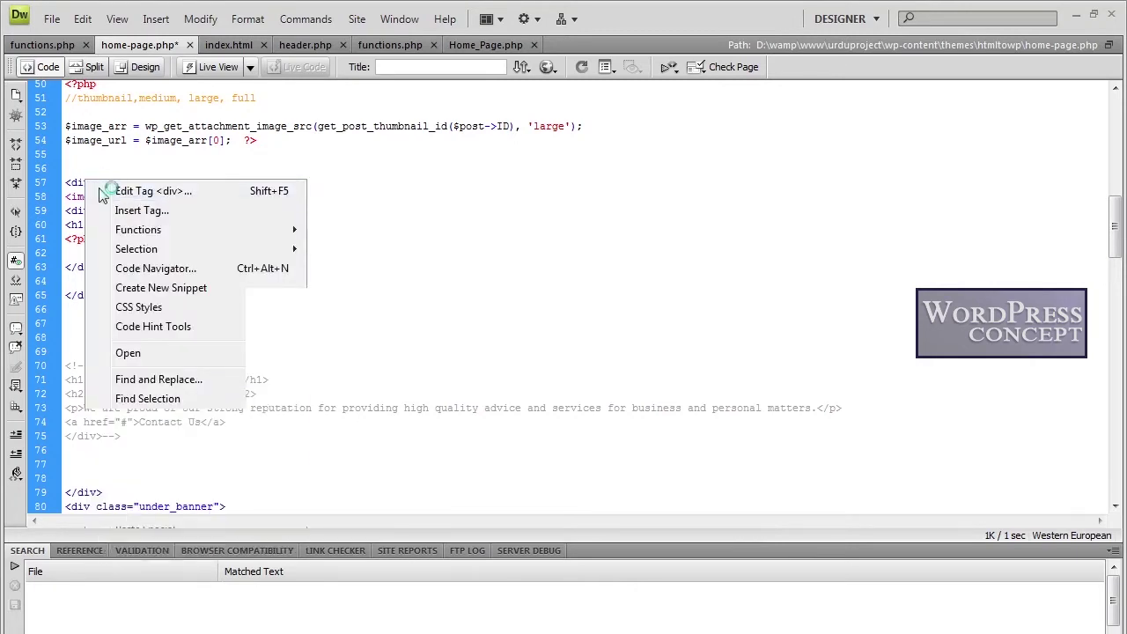
left_click(99, 187)
key("Escape")
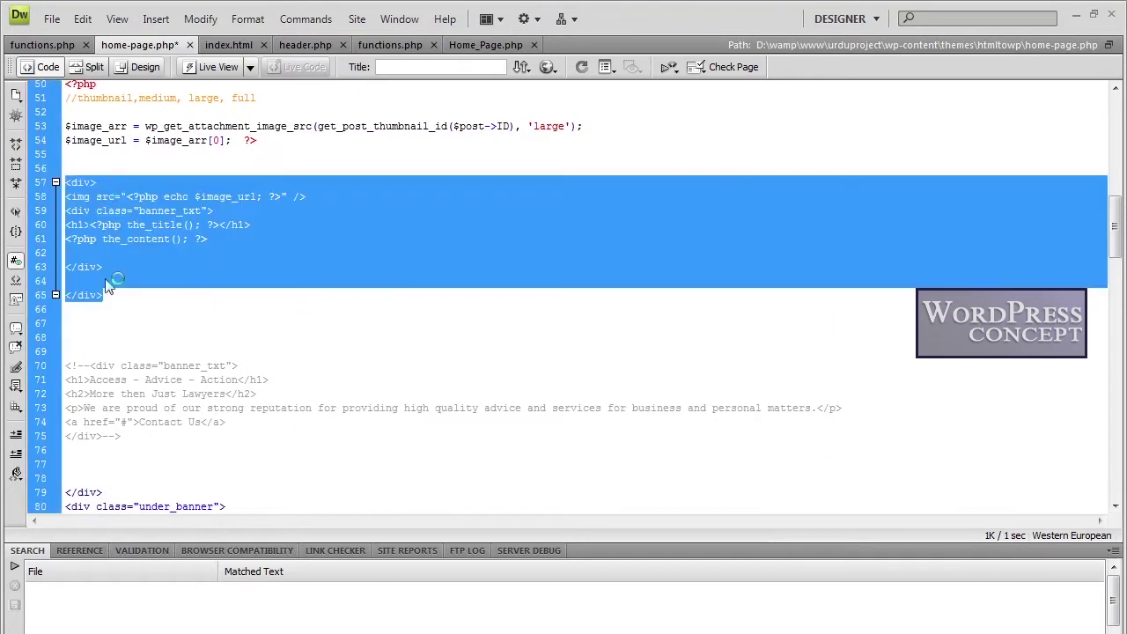
left_click(109, 285)
right_click(76, 211)
left_click(101, 227)
key("Escape")
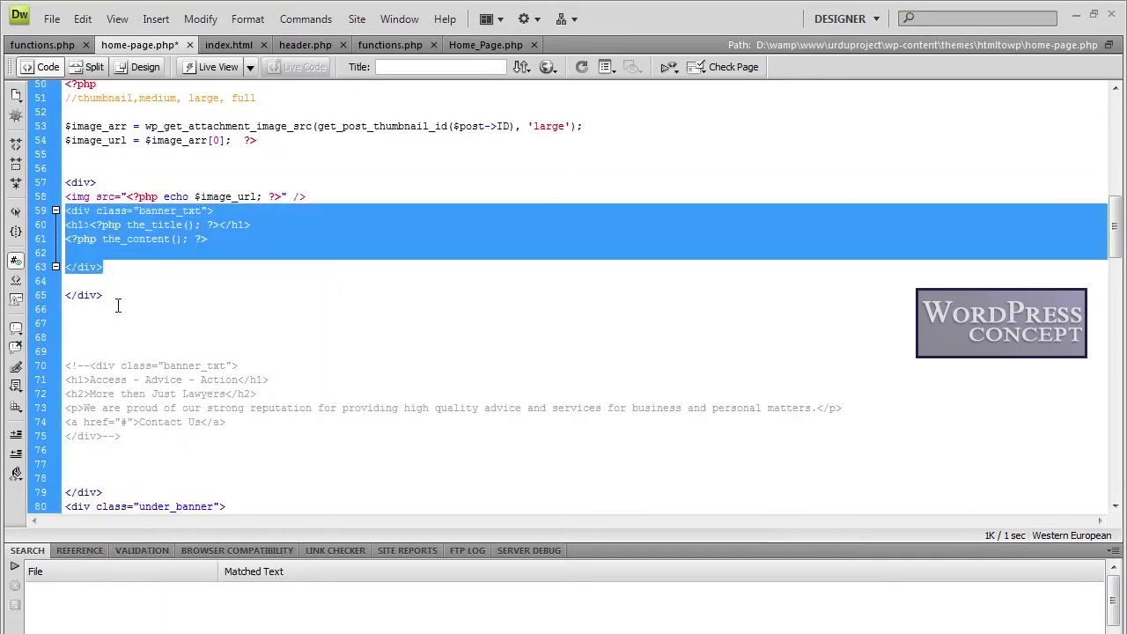
left_click(117, 306)
scroll(117, 306, "up", 4)
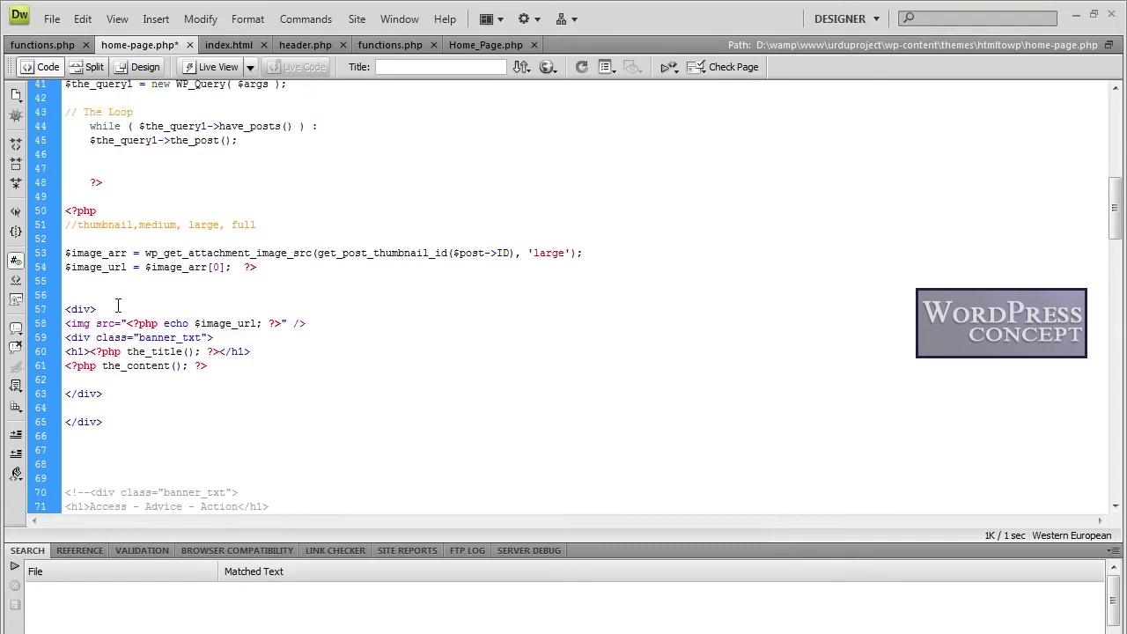
- Close the loop with <?php endwhile; ?> below the dynamic slide, delete the commented-out banner_txt block, and save home-page.php
scroll(132, 173, "down", 6)
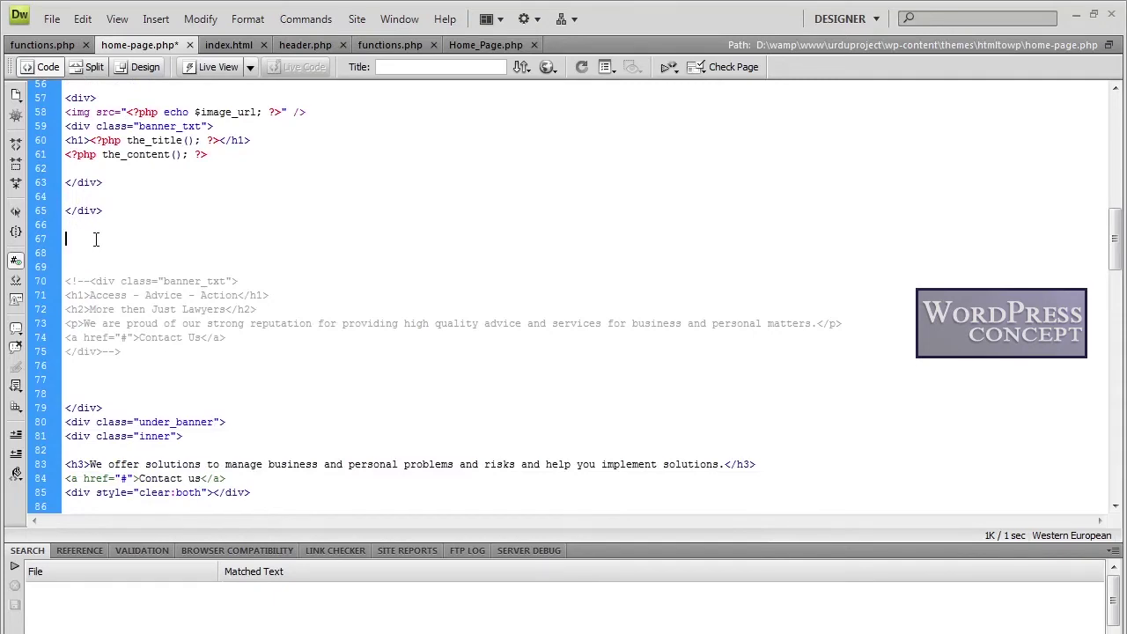
type("<?php endwhile; ")
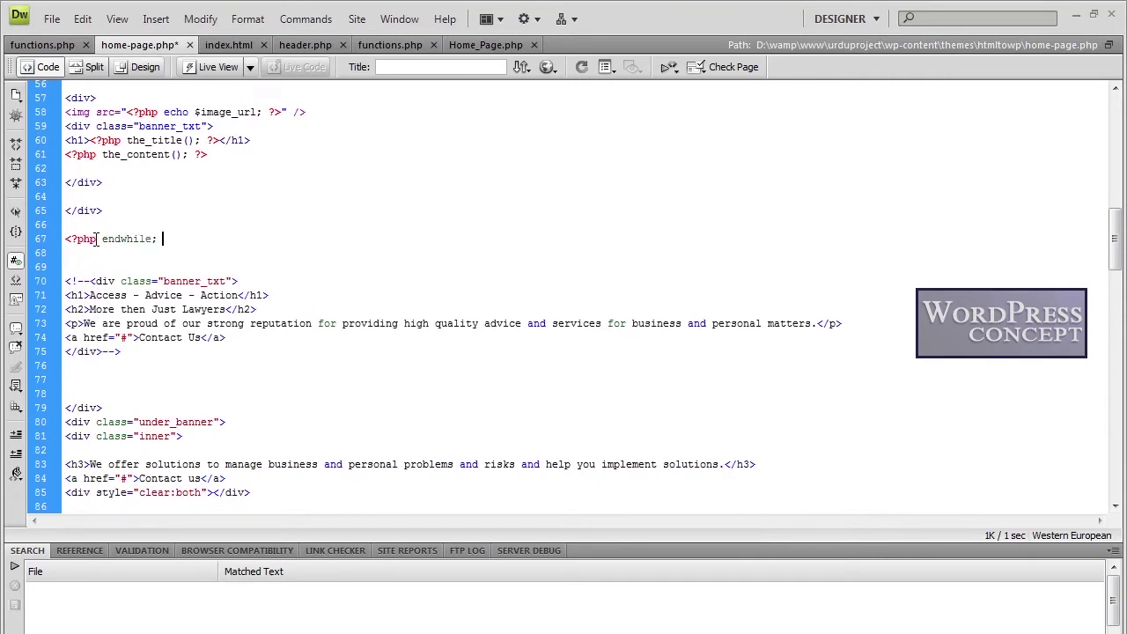
type("?>")
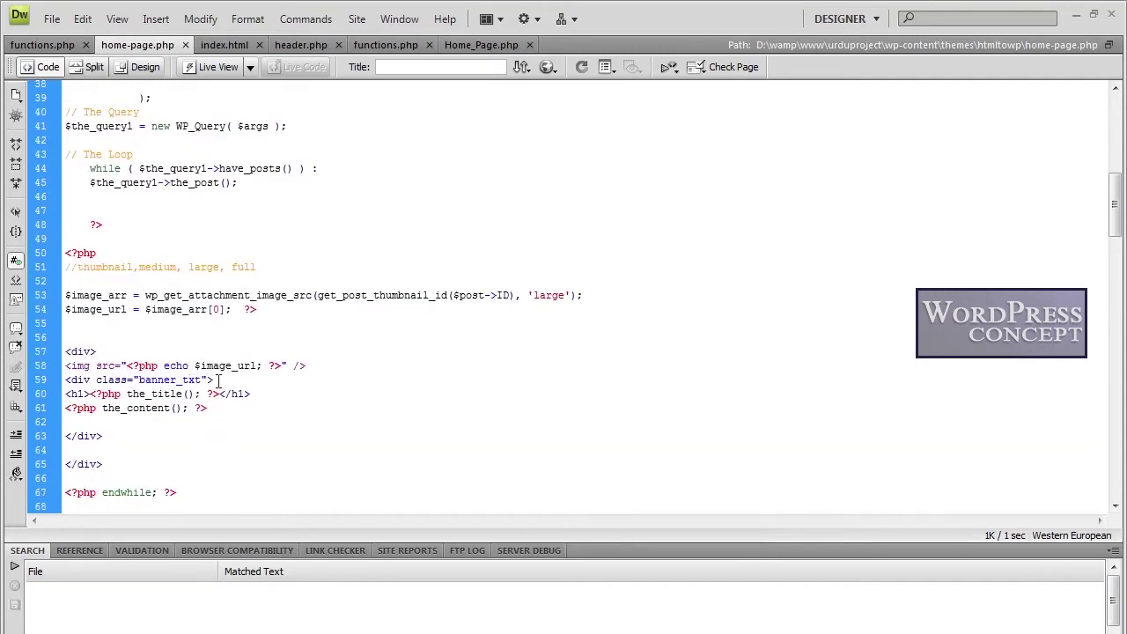
scroll(249, 416, "down", 2)
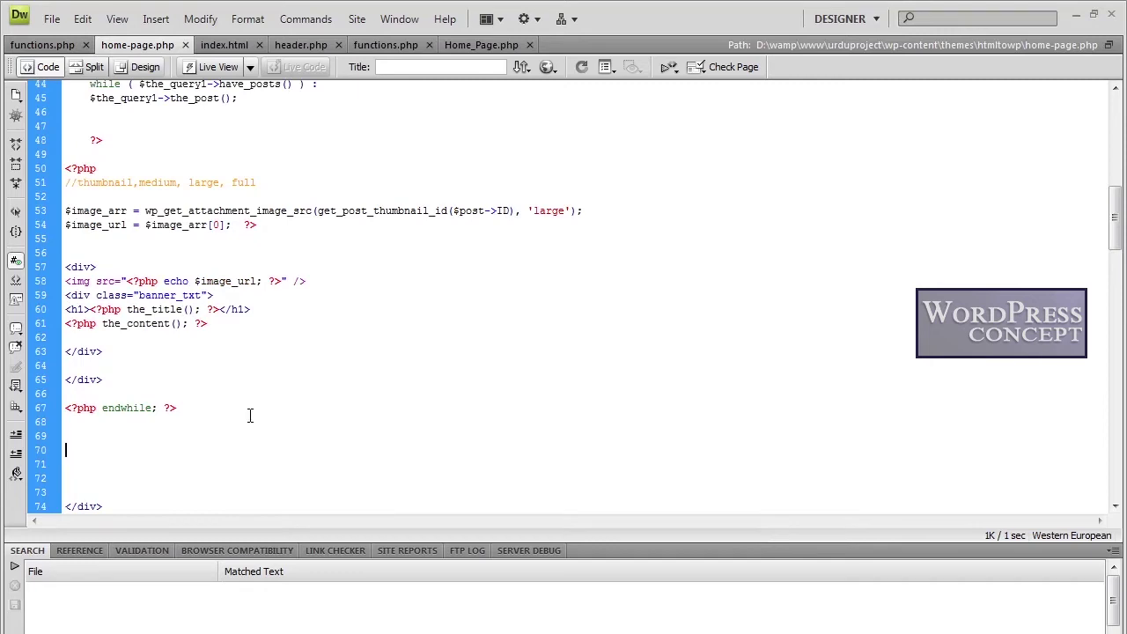
scroll(249, 416, "up", 3)
scroll(249, 416, "up", 3)
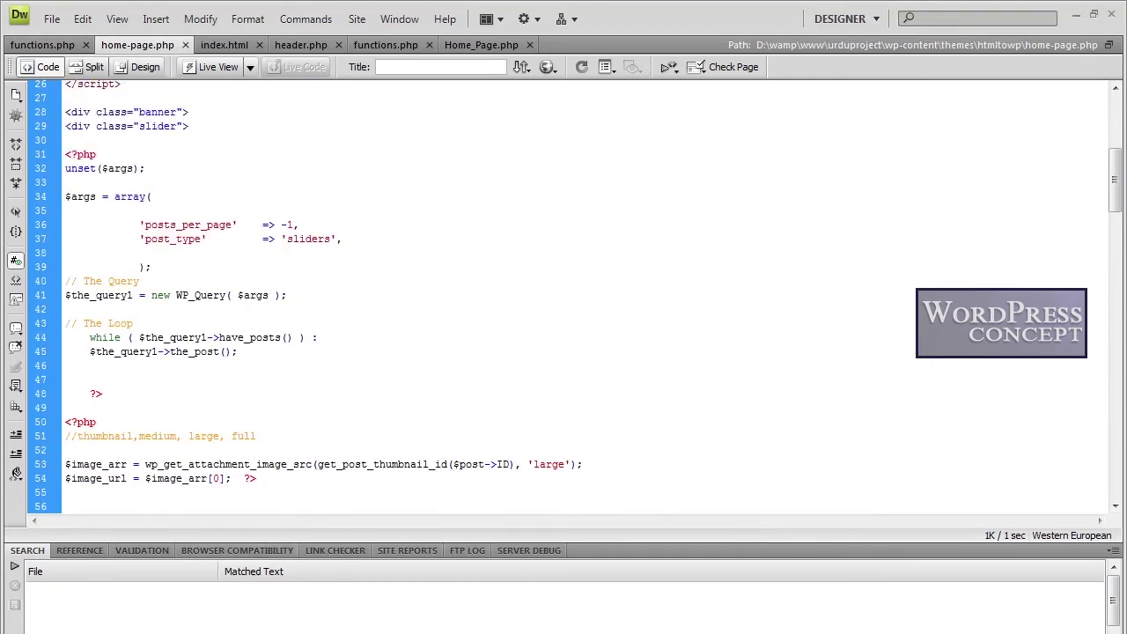
- Switch to Firefox and view the Home Page slider, advancing to the second slide to check its title
key("alt+Tab")
left_click(298, 49)
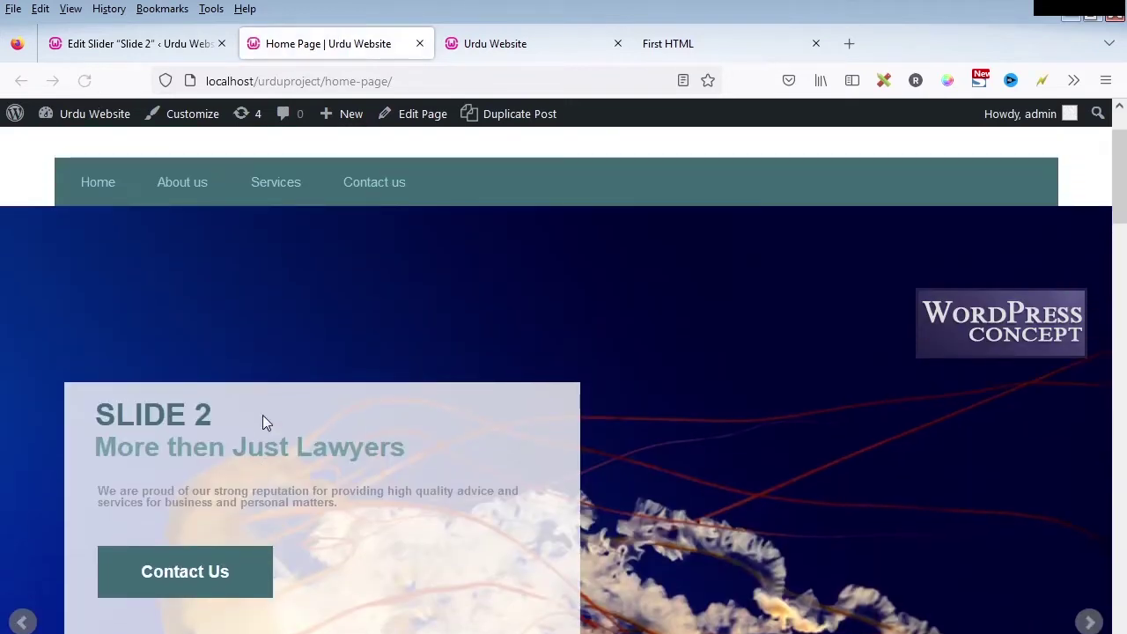
scroll(262, 414, "down", 2)
scroll(263, 414, "down", 2)
scroll(264, 420, "up", 1)
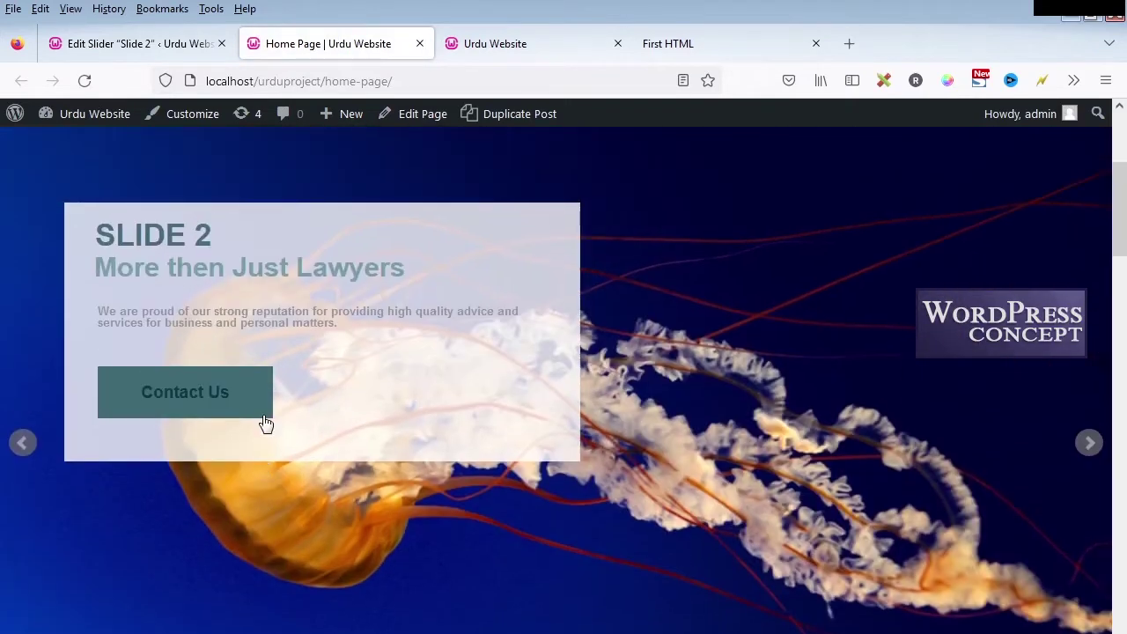
left_click(1089, 443)
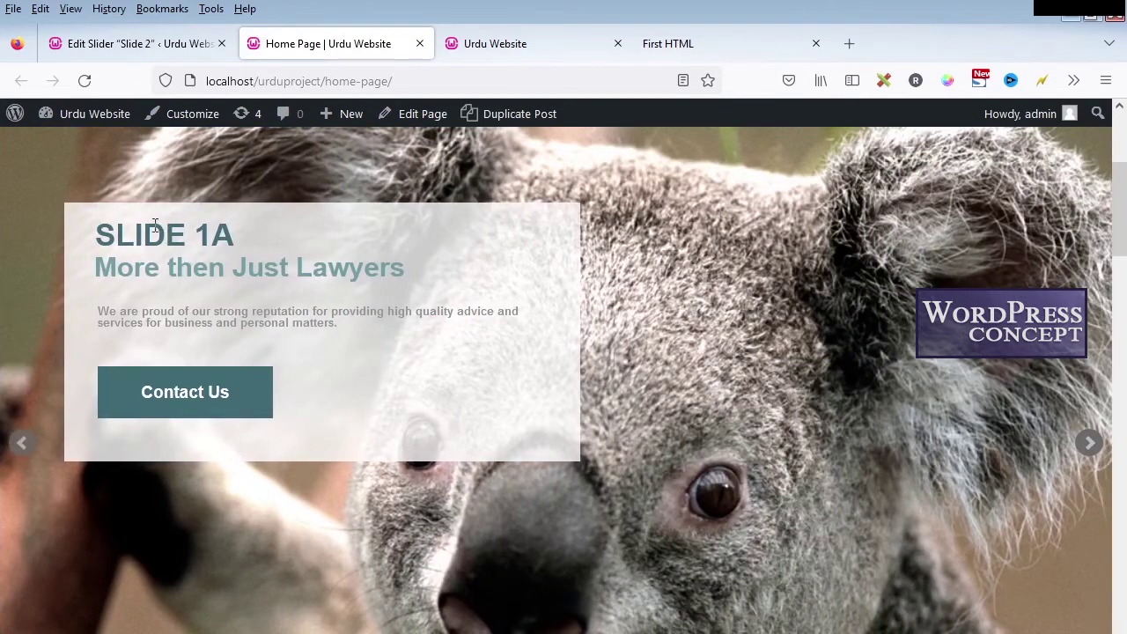
left_click_drag(127, 232, 94, 235)
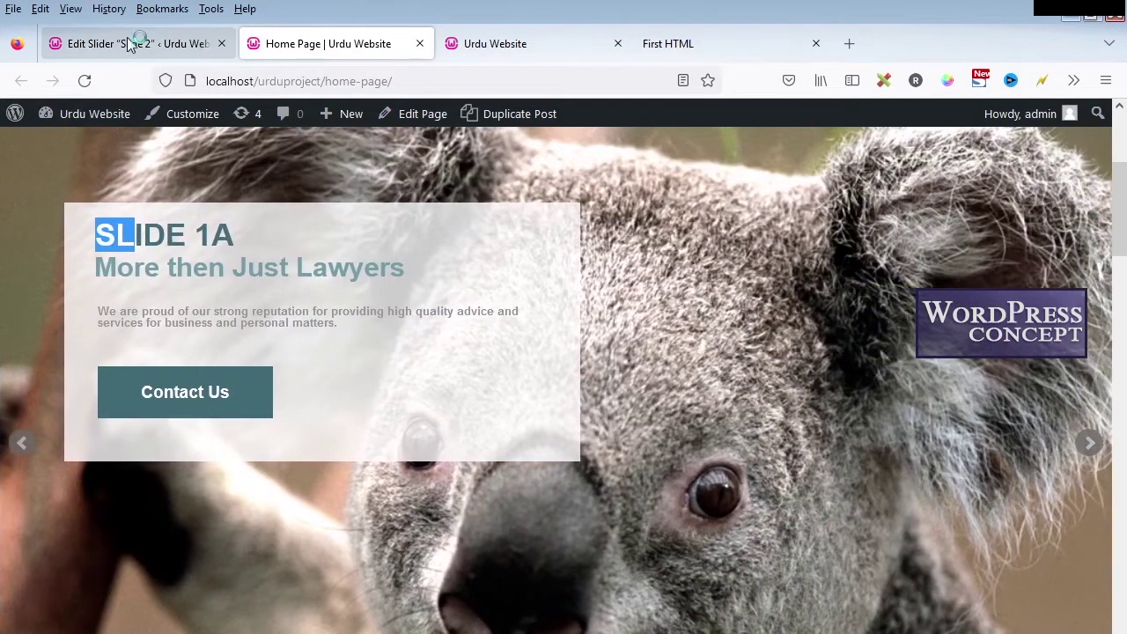
- Retitle the slider post "slide 1a" as "My Slide 1" in the WordPress admin and update it
left_click(129, 44)
left_click(39, 257)
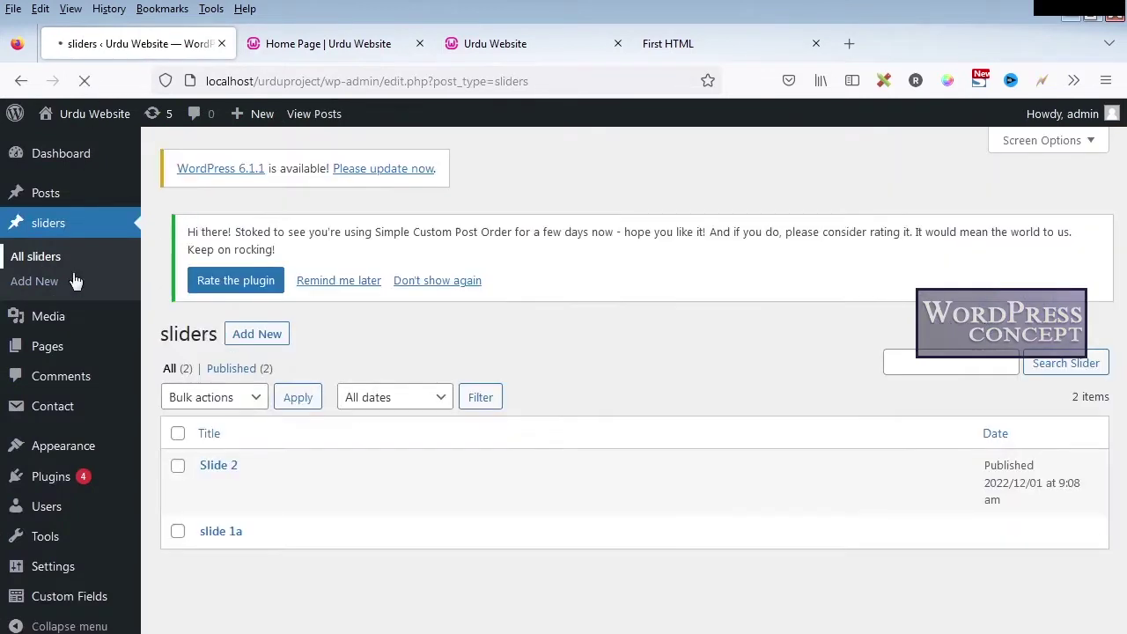
left_click(228, 538)
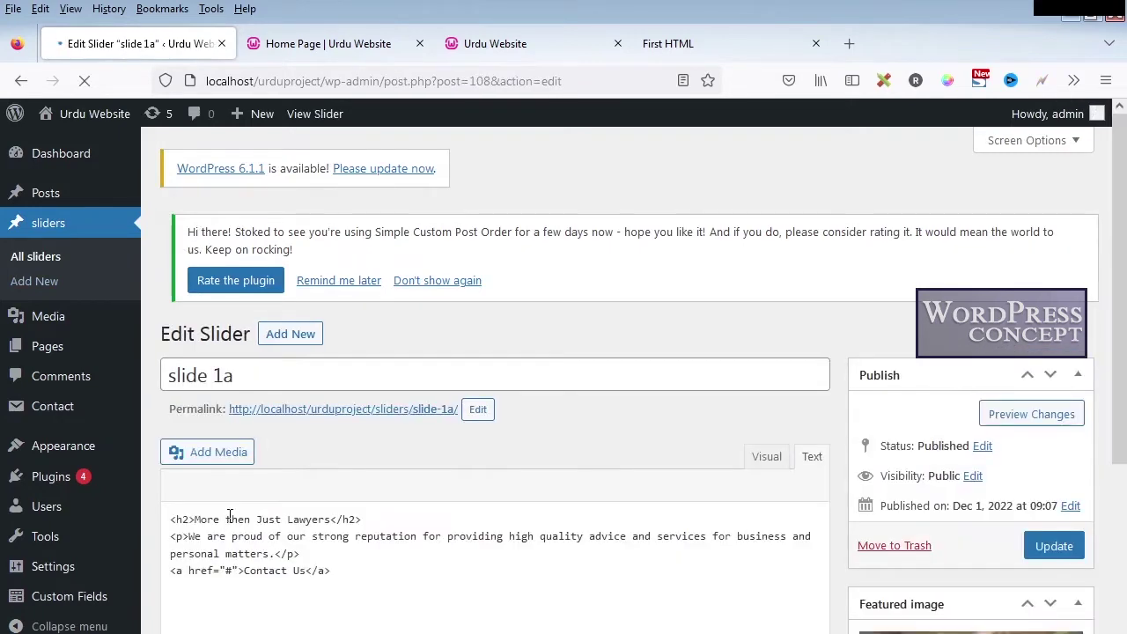
left_click_drag(250, 372, 147, 379)
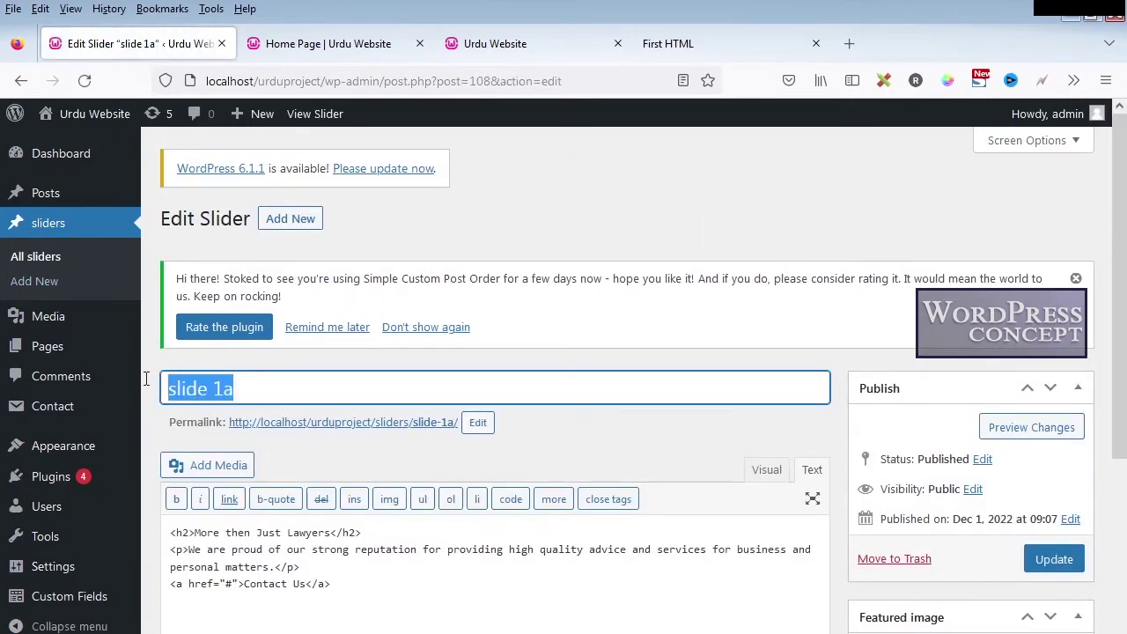
type("My Slide")
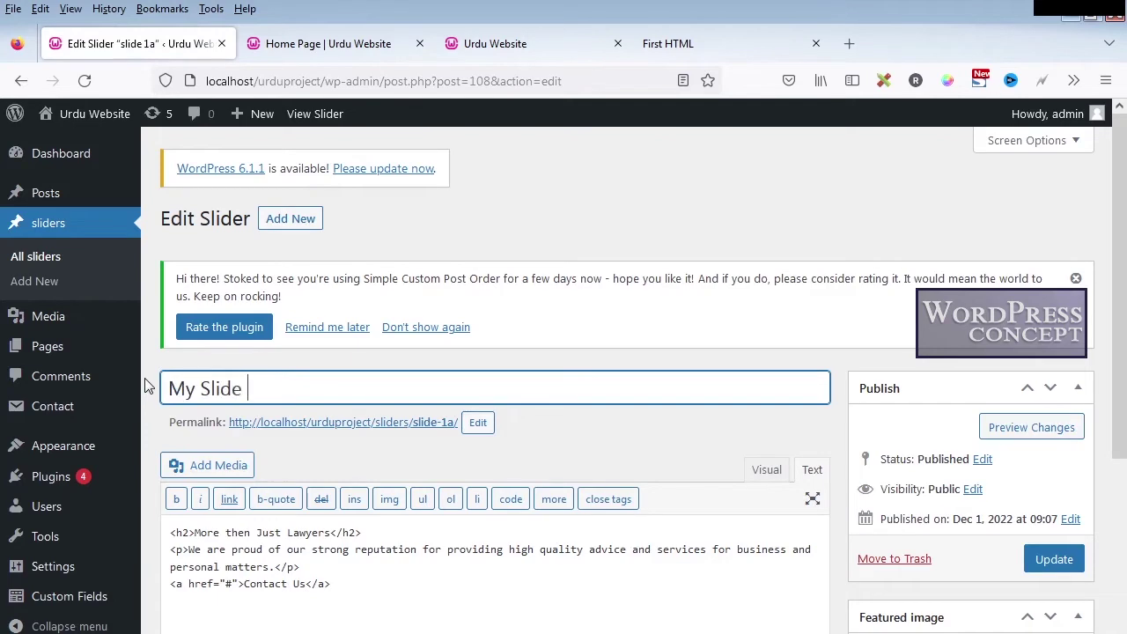
left_click(1047, 564)
- Reload the Home Page and advance the slider to check the title of the koala slide
left_click(327, 43)
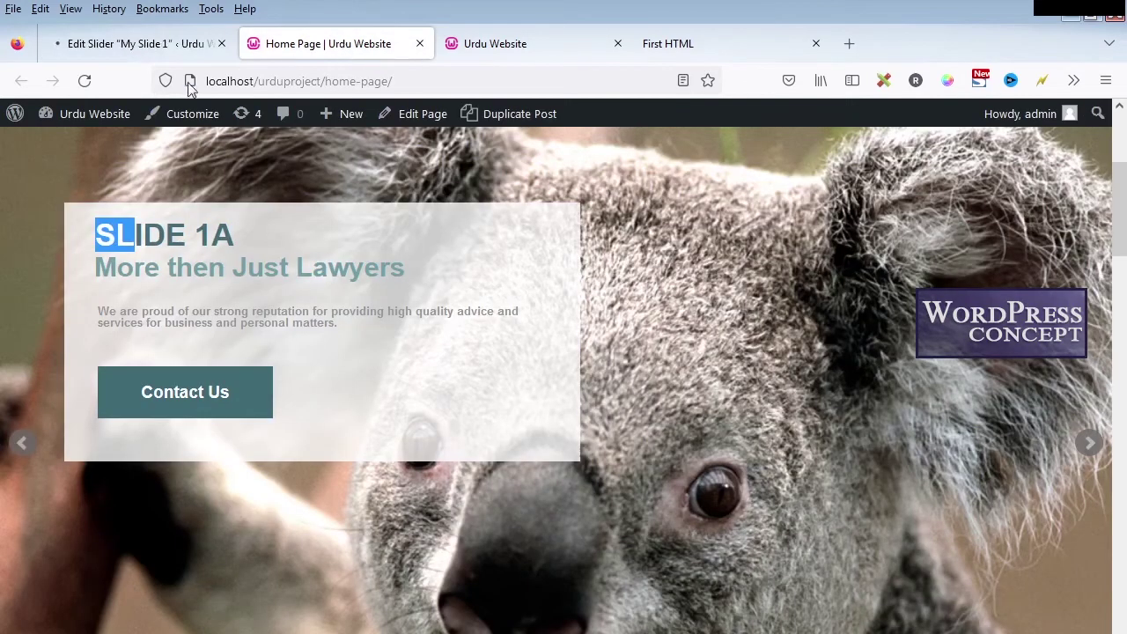
left_click(79, 88)
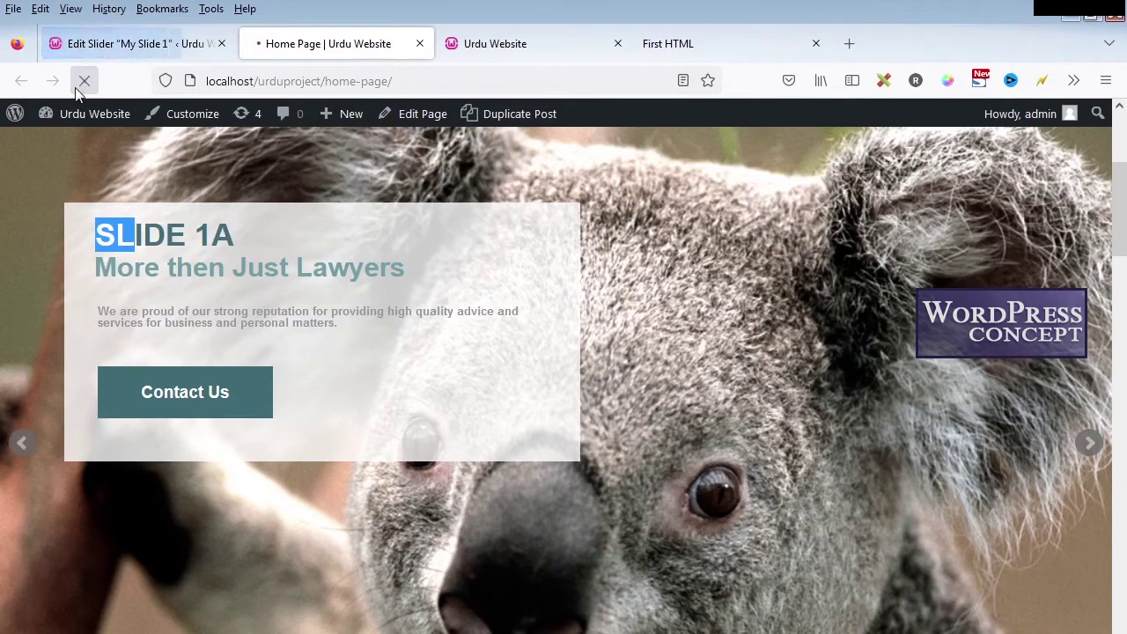
scroll(196, 417, "up", 5)
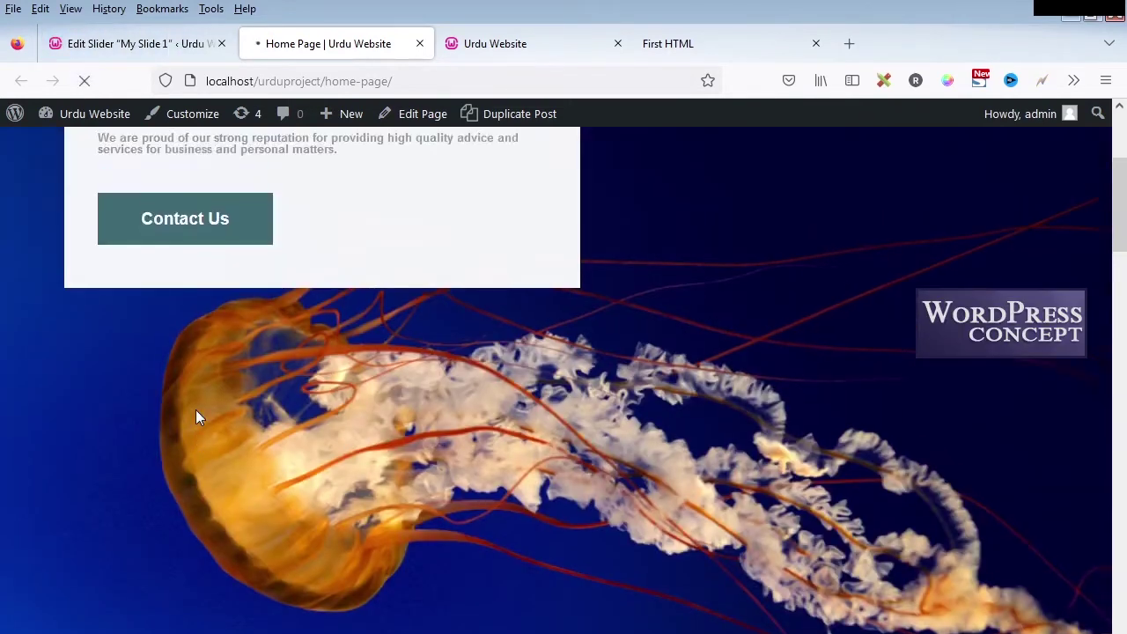
scroll(196, 417, "down", 4)
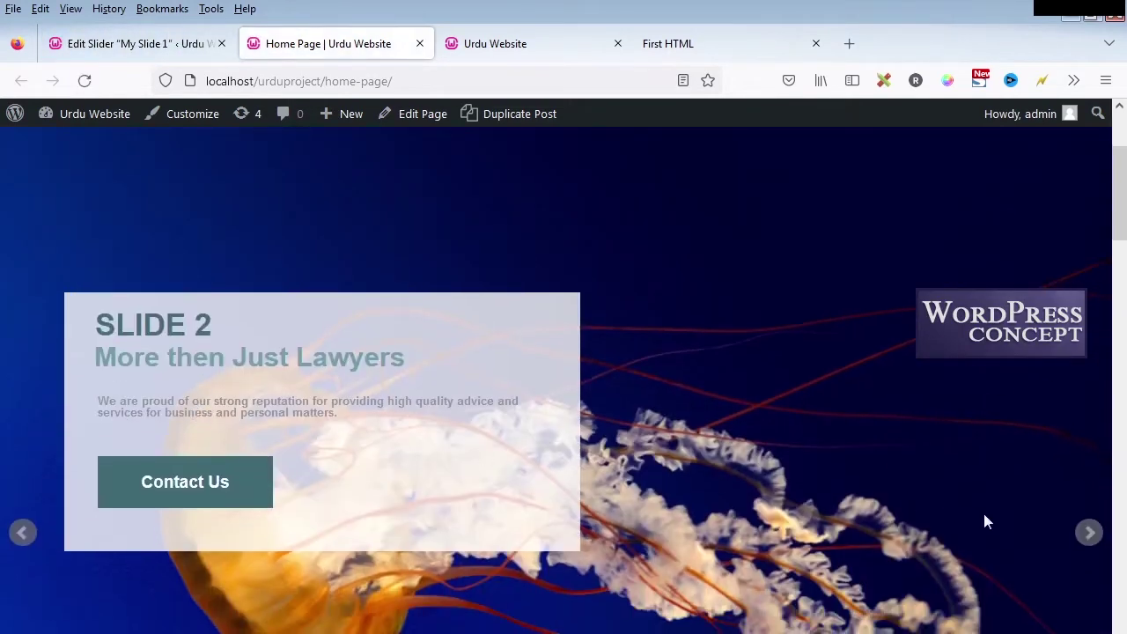
left_click(1089, 534)
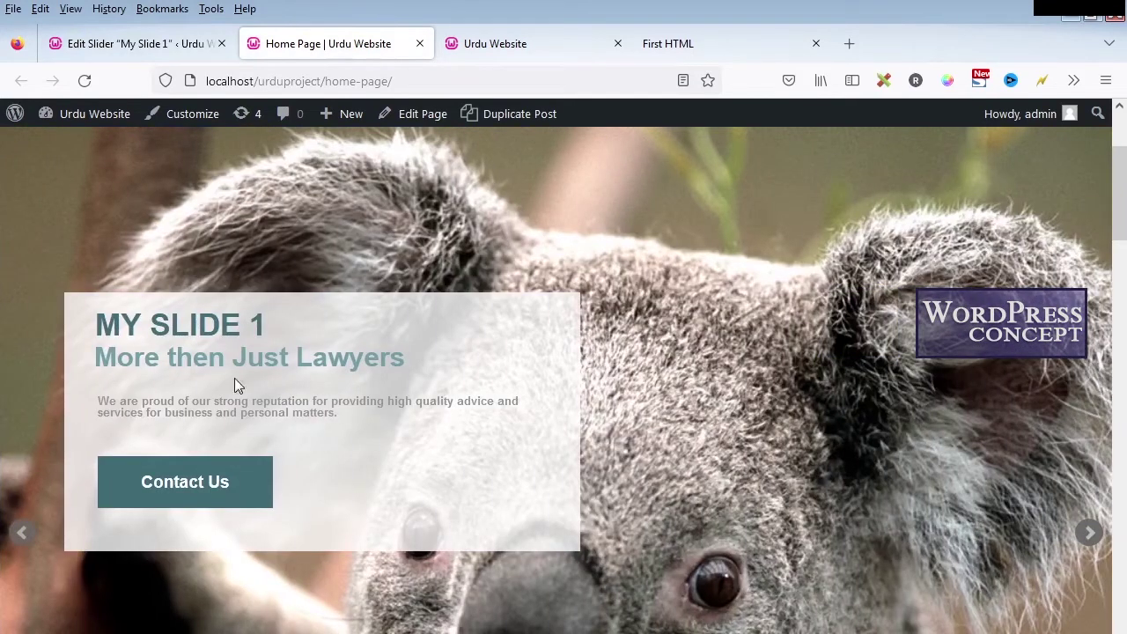
- Quick-edit the slider post "Slide 2" to title it "My slide 2" and update it
left_click(141, 44)
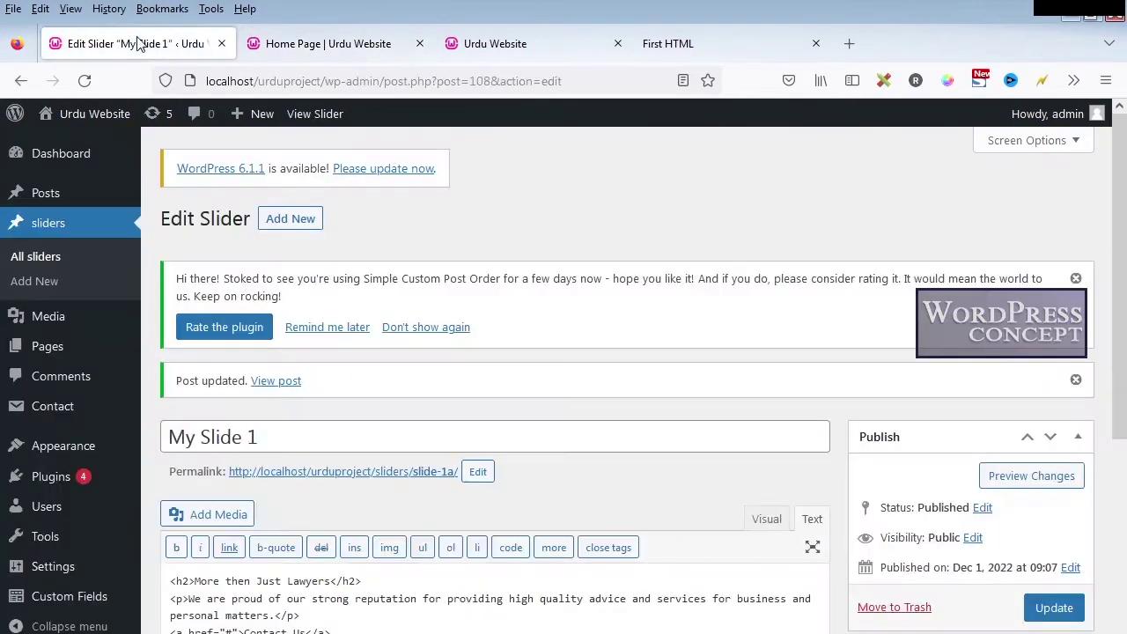
scroll(266, 386, "down", 2)
left_click(35, 261)
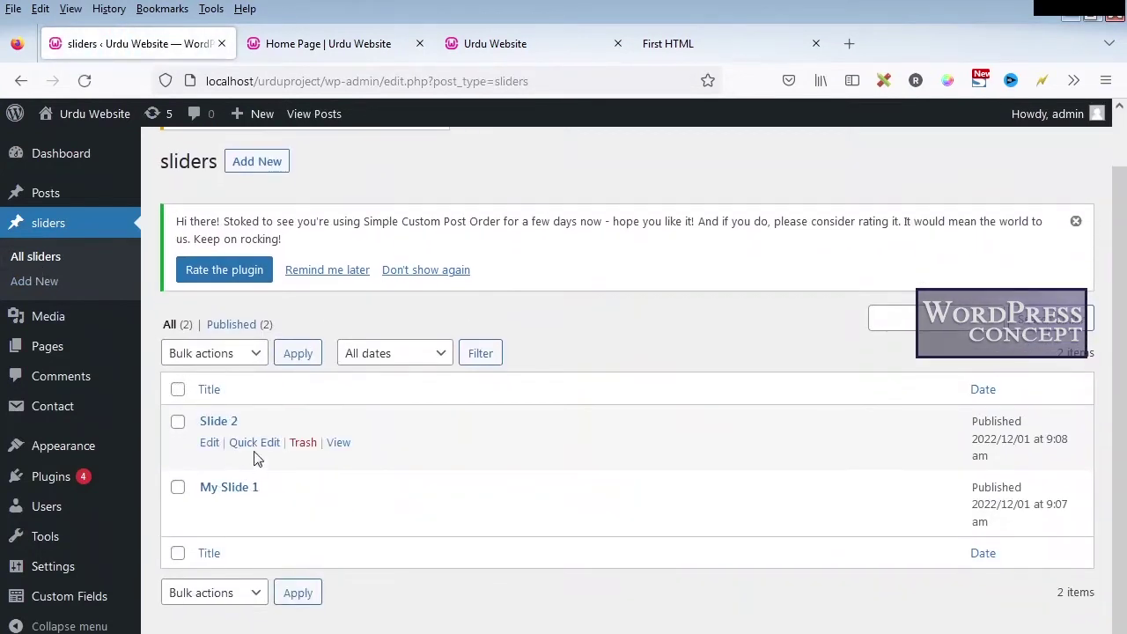
left_click(255, 443)
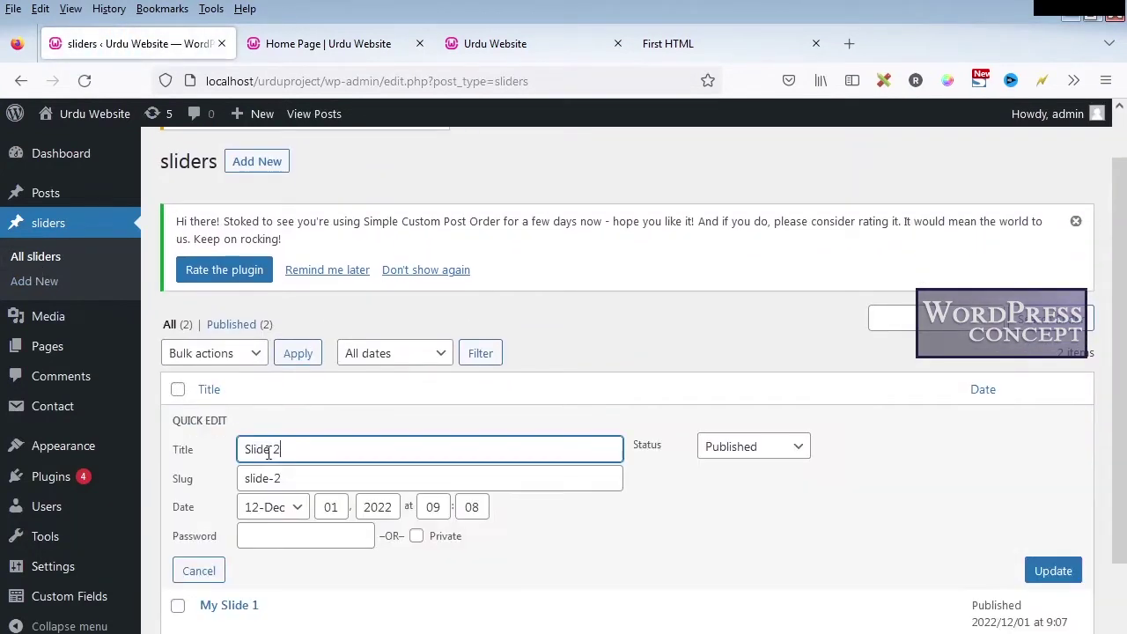
left_click_drag(281, 451, 233, 458)
type("My slide")
left_click(1048, 571)
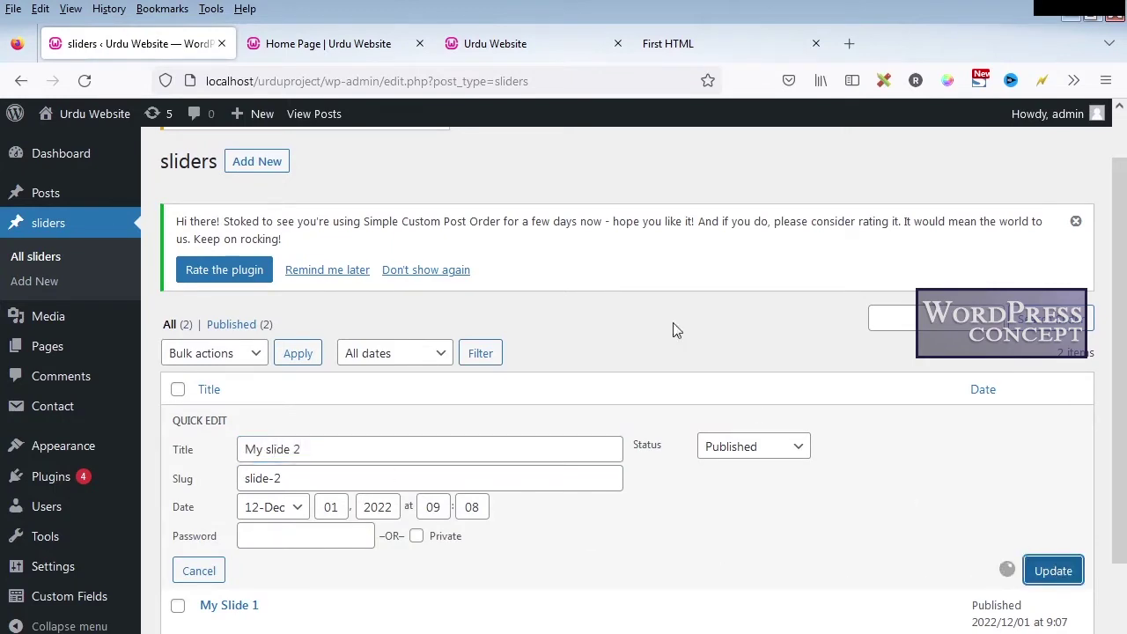
- Reload the Home Page and check the title on the jellyfish slide
left_click(334, 44)
left_click(85, 80)
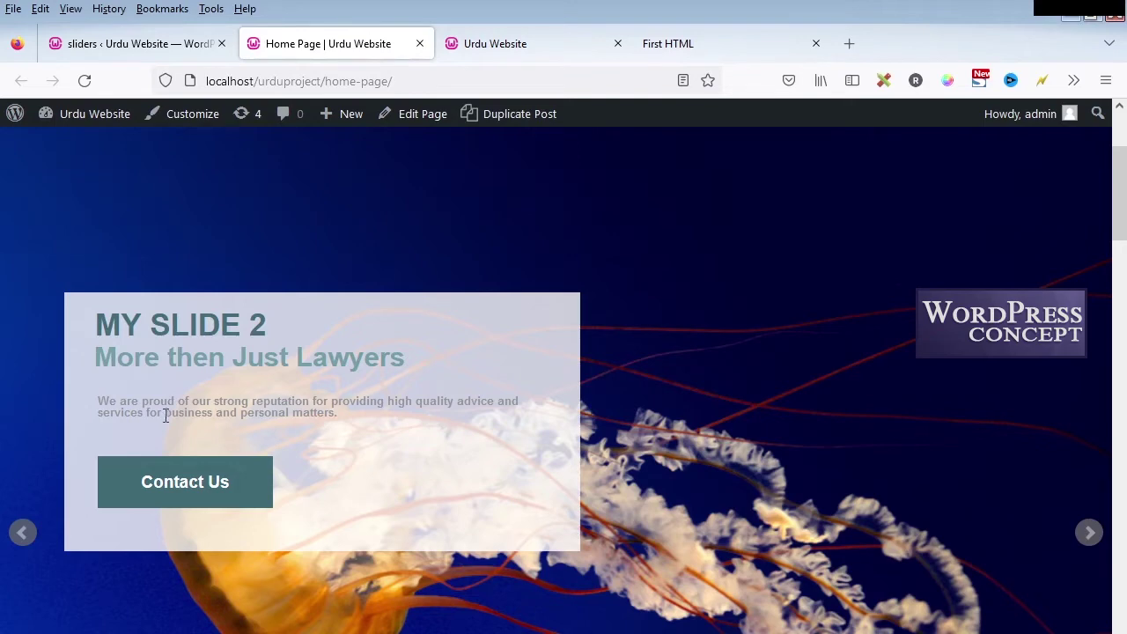
scroll(527, 480, "down", 4)
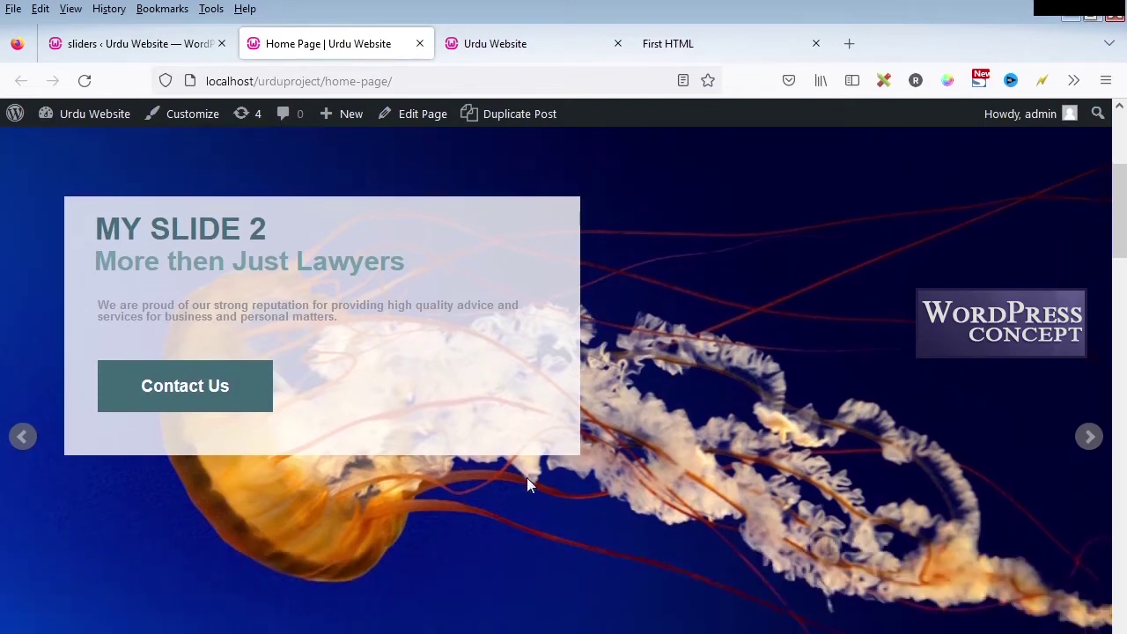
scroll(528, 484, "down", 2)
scroll(529, 484, "up", 6)
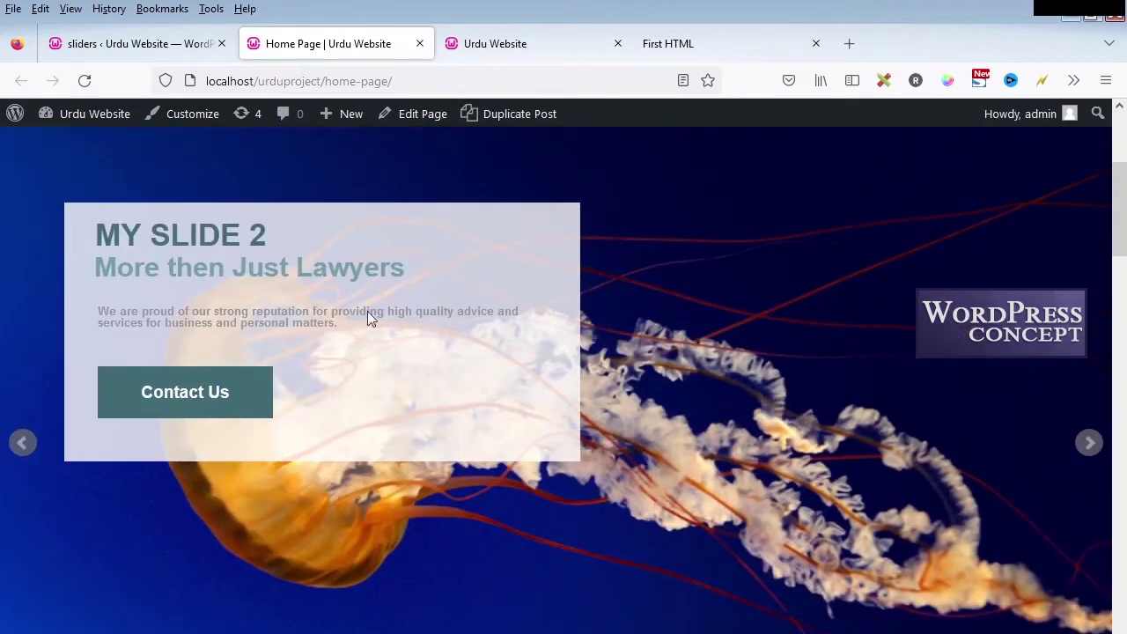
- Inspect the "We offer solutions" strip on the First HTML page, and find the matching under_banner block in home-page.php in Dreamweaver
left_click(141, 43)
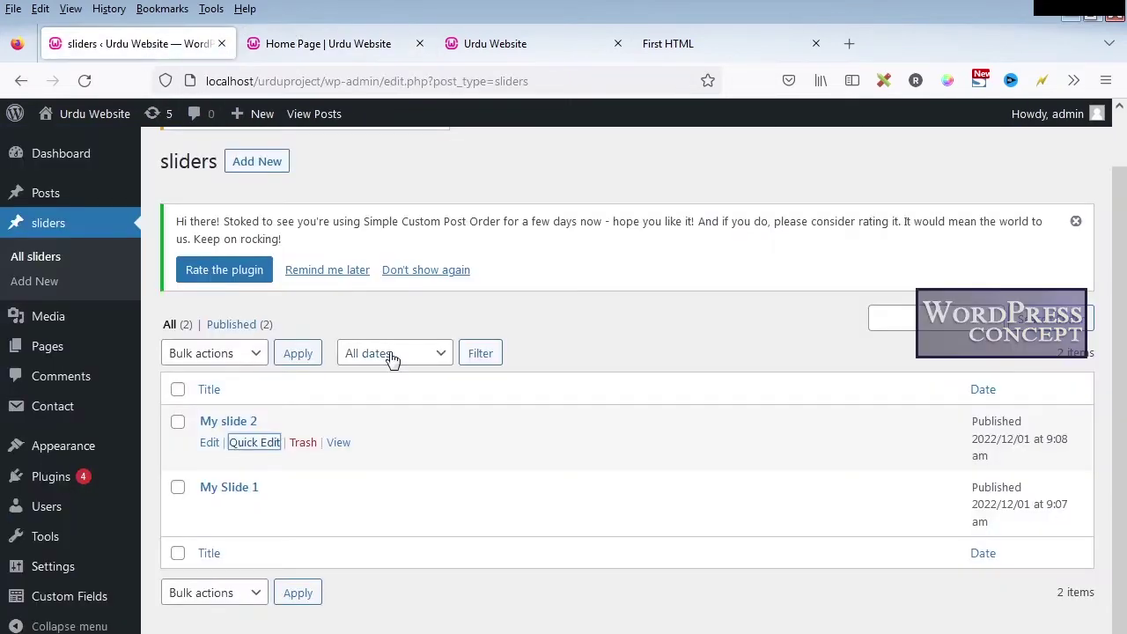
left_click(682, 44)
scroll(606, 276, "down", 5)
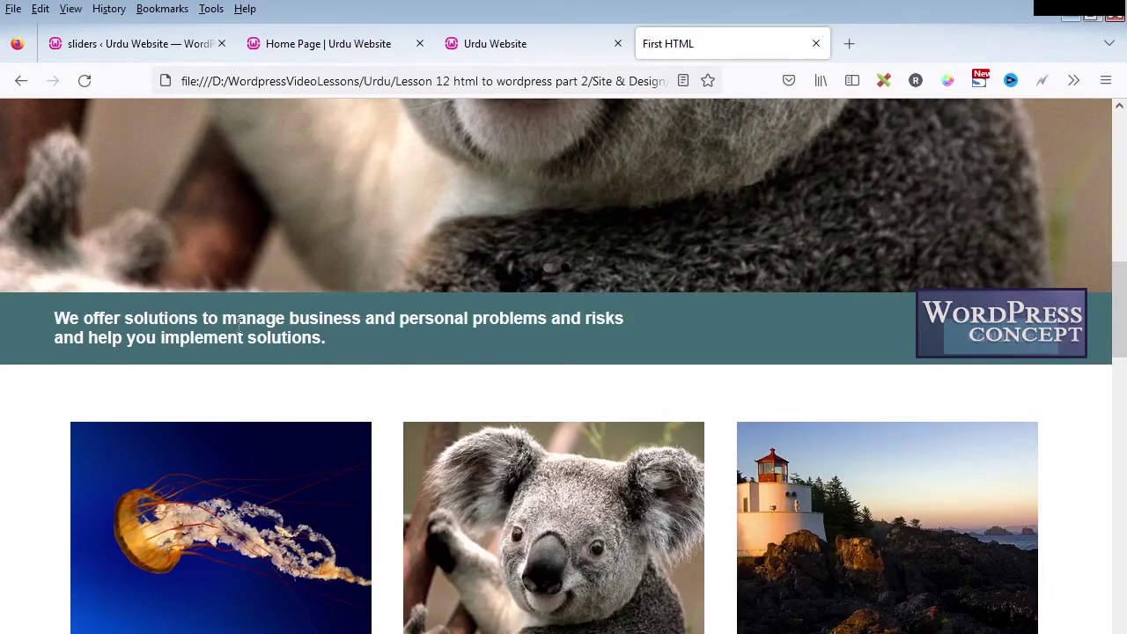
right_click(239, 326)
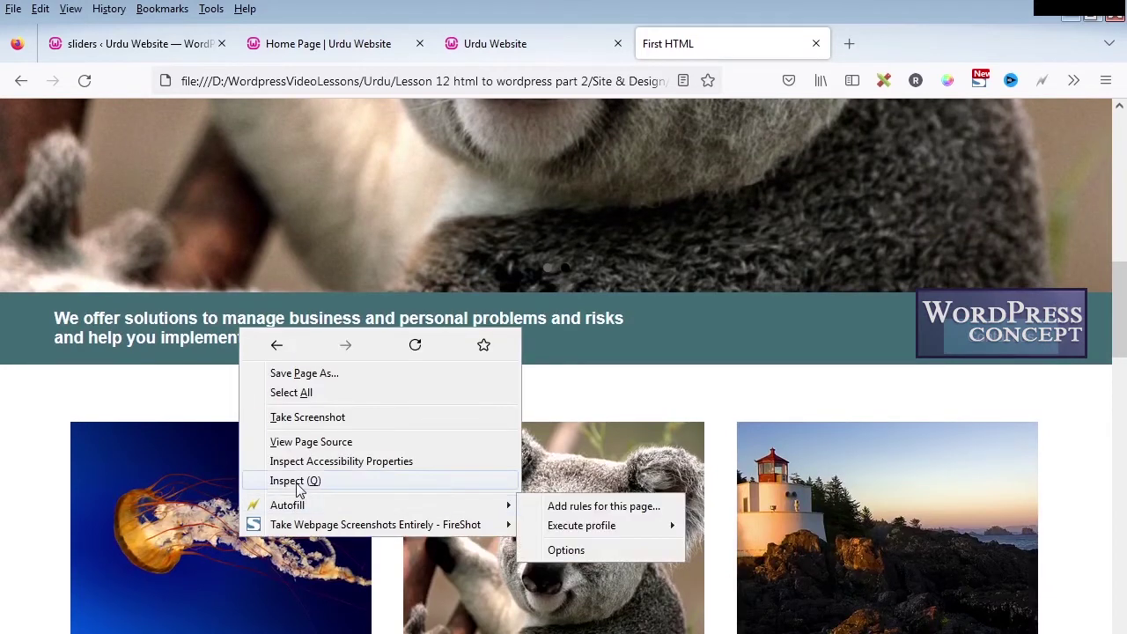
left_click(296, 481)
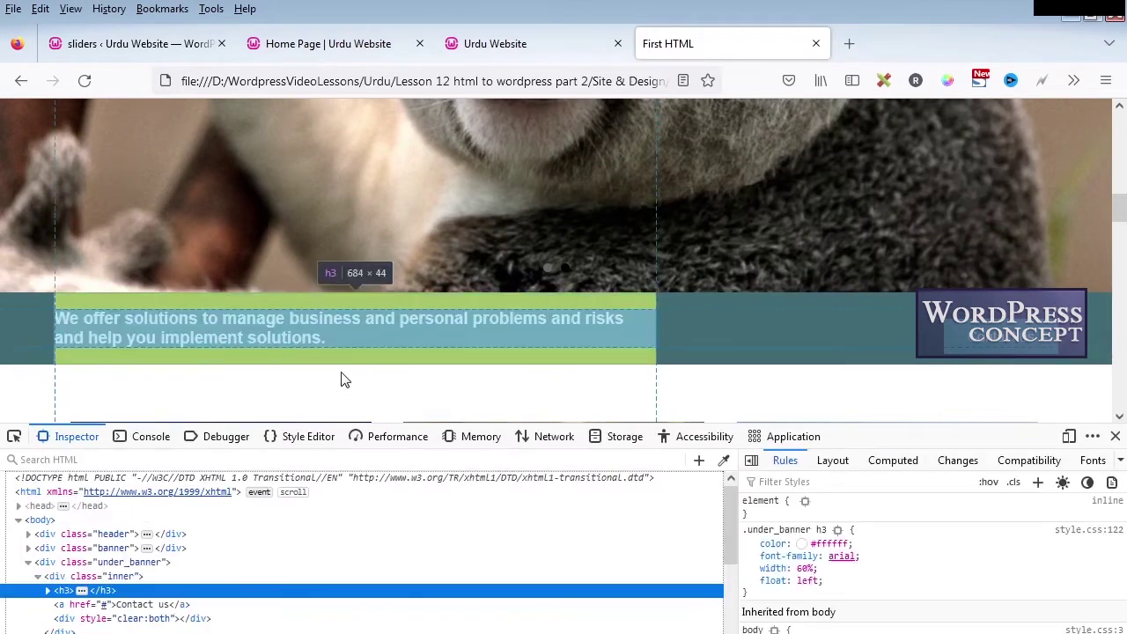
left_click(43, 564)
key("alt+Tab")
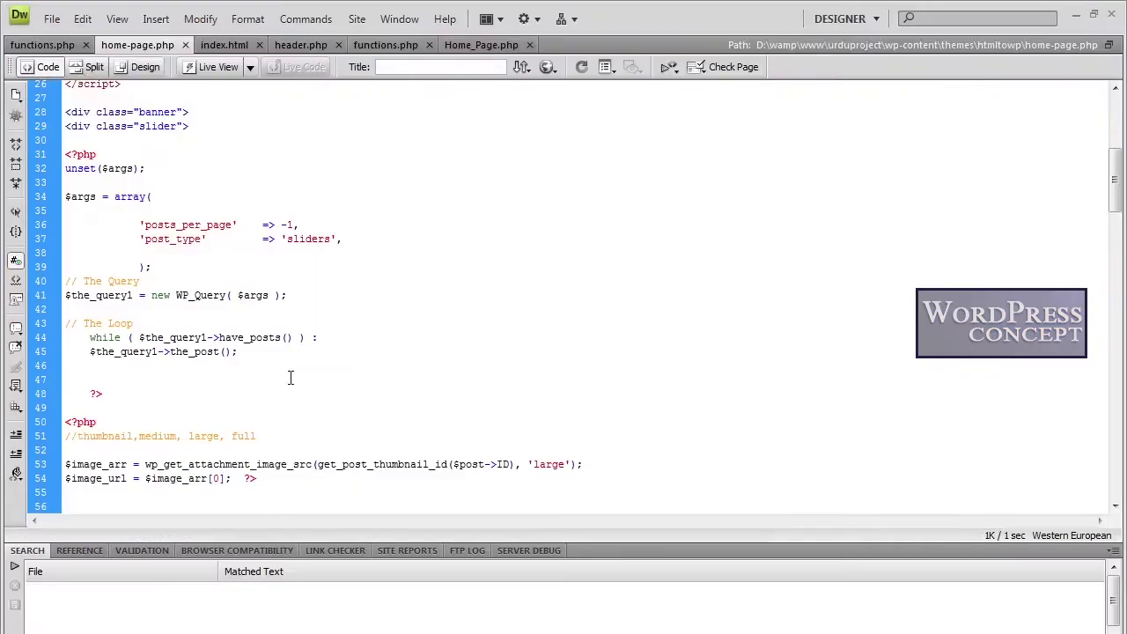
scroll(290, 377, "down", 10)
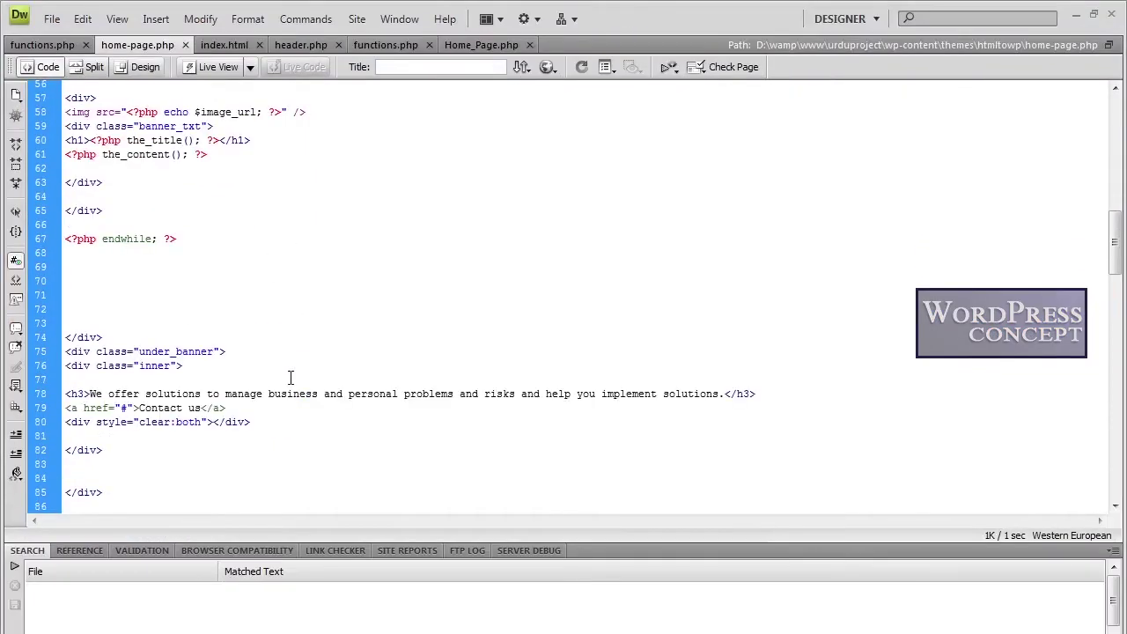
- Remove the blank line above the h3 heading in the under_banner block of home-page.php and save the file
scroll(290, 377, "down", 2)
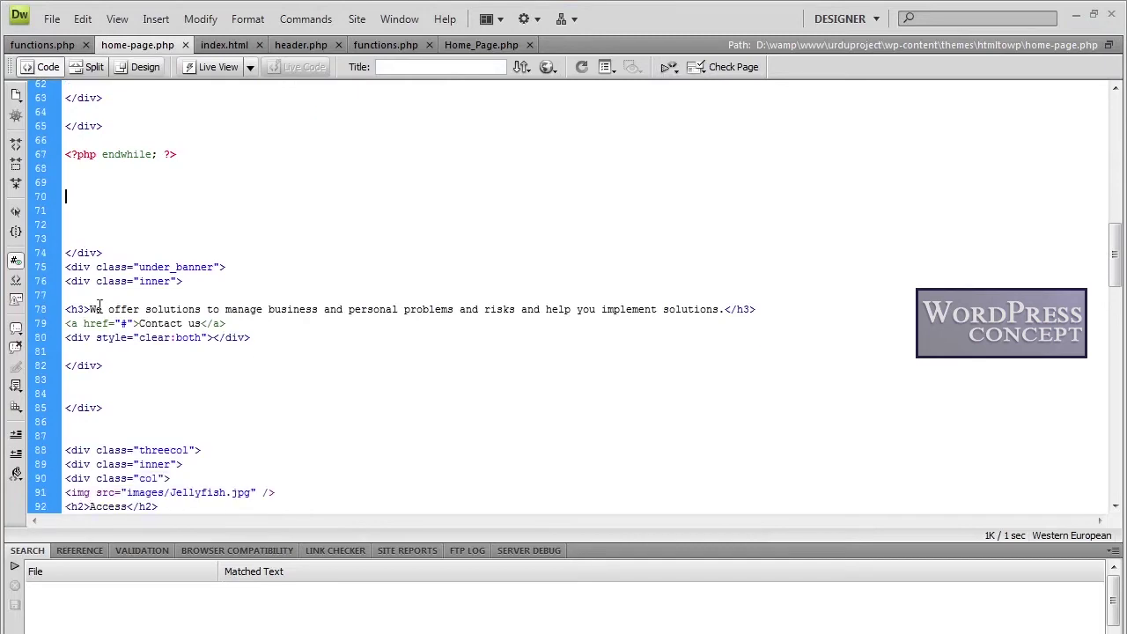
left_click(73, 299)
key("Delete")
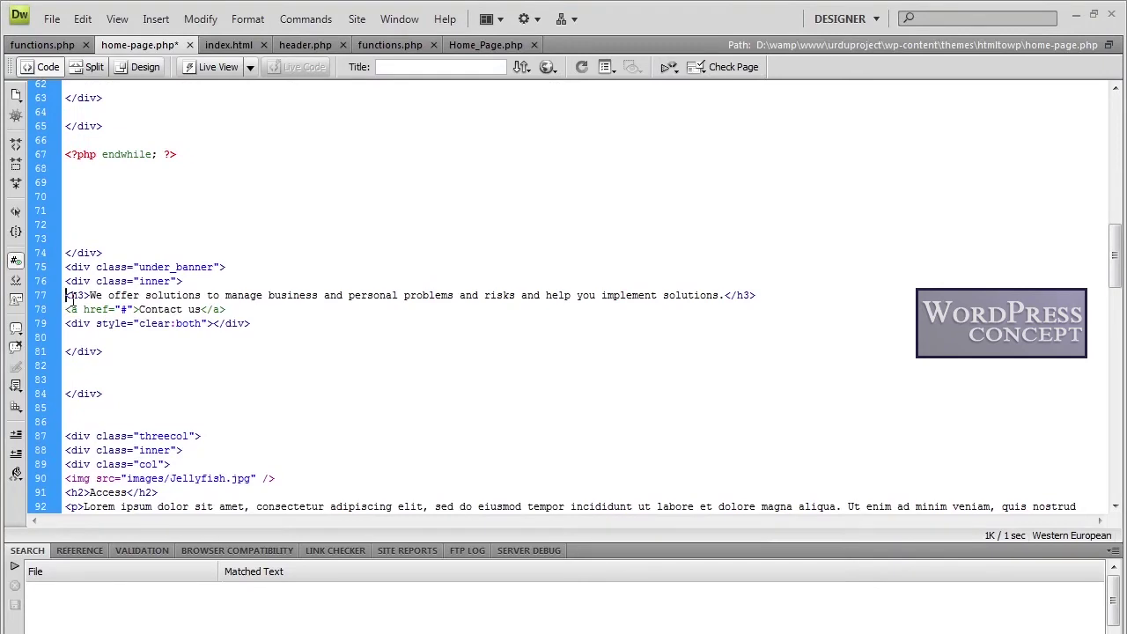
right_click(74, 267)
left_click(96, 281)
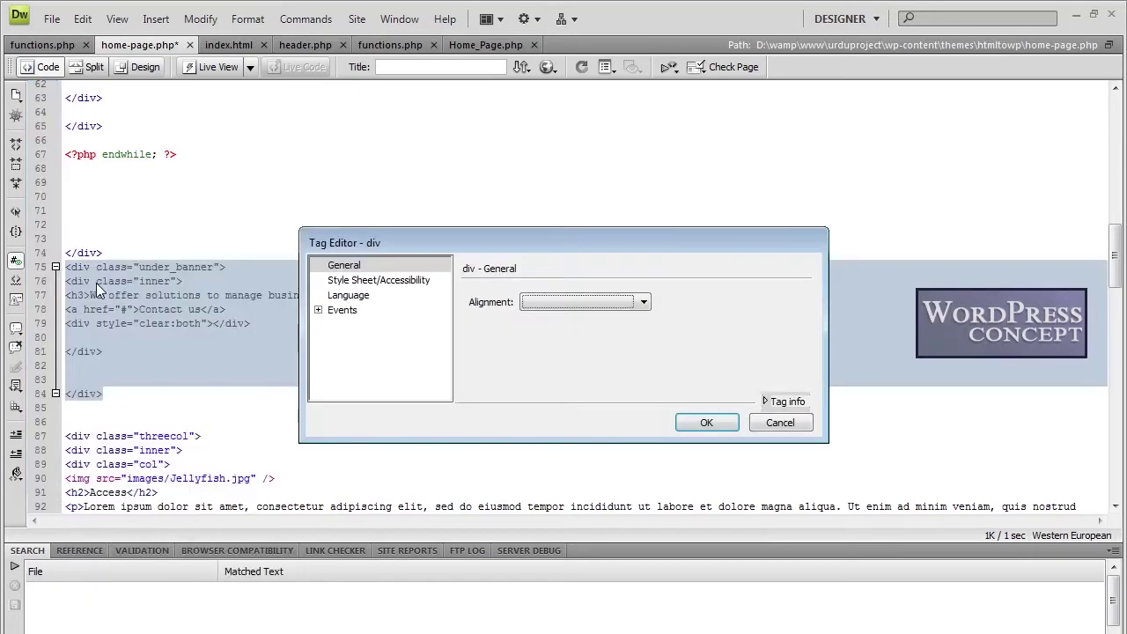
key("Escape")
key("ctrl+s")
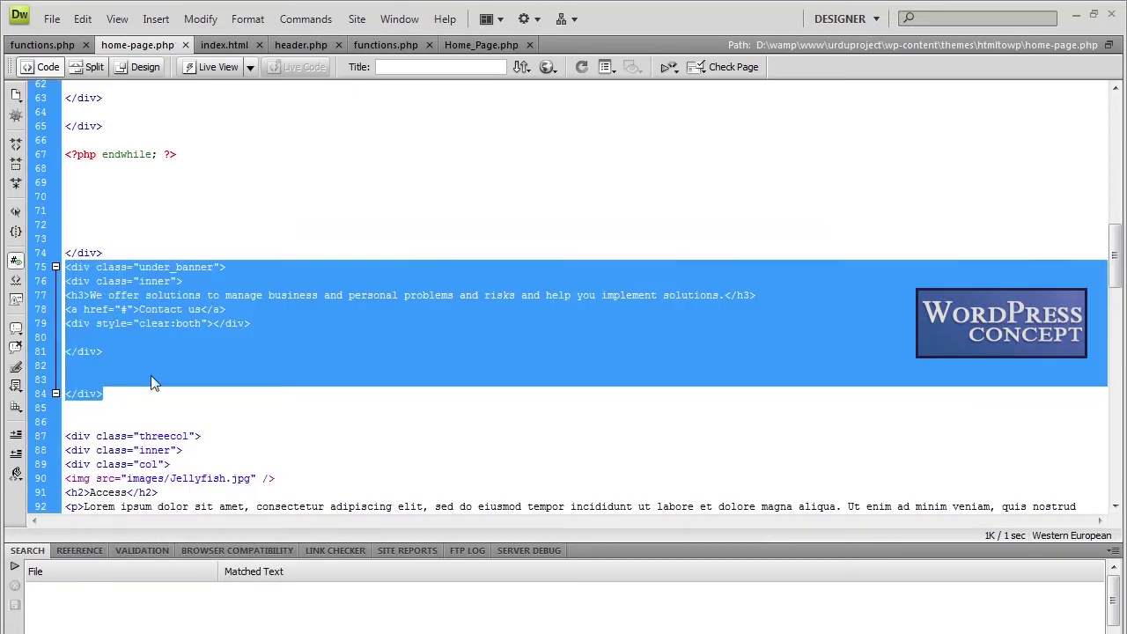
- Examine the threecol markup and the sections below the banner on the First HTML page, closing the developer tools for a full view
scroll(117, 346, "down", 3)
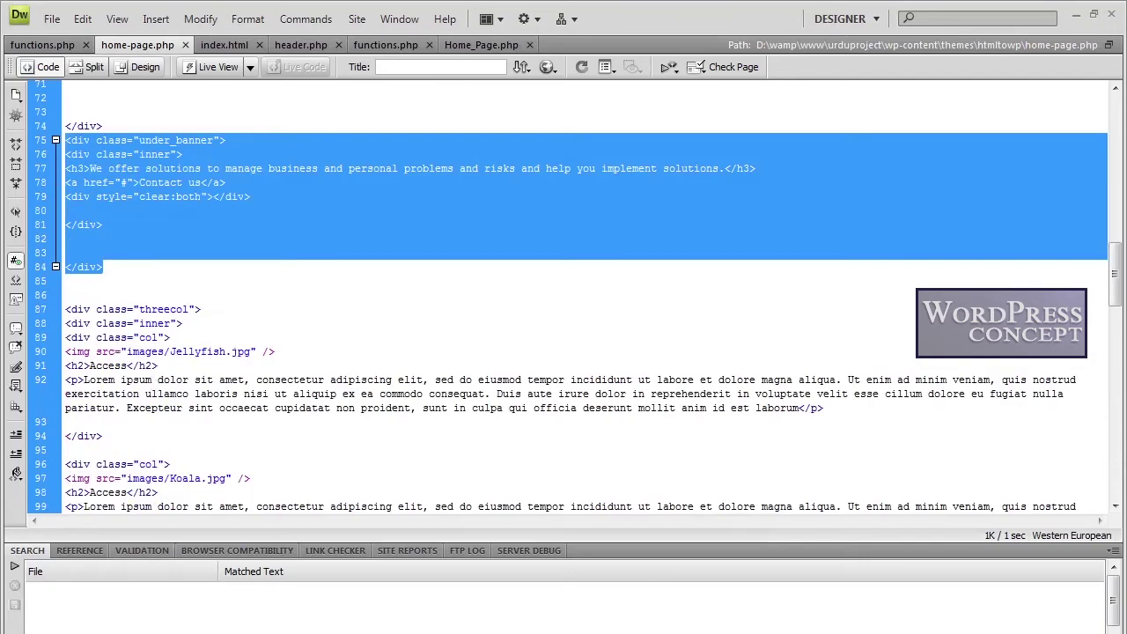
key("alt+Tab")
scroll(510, 154, "down", 3)
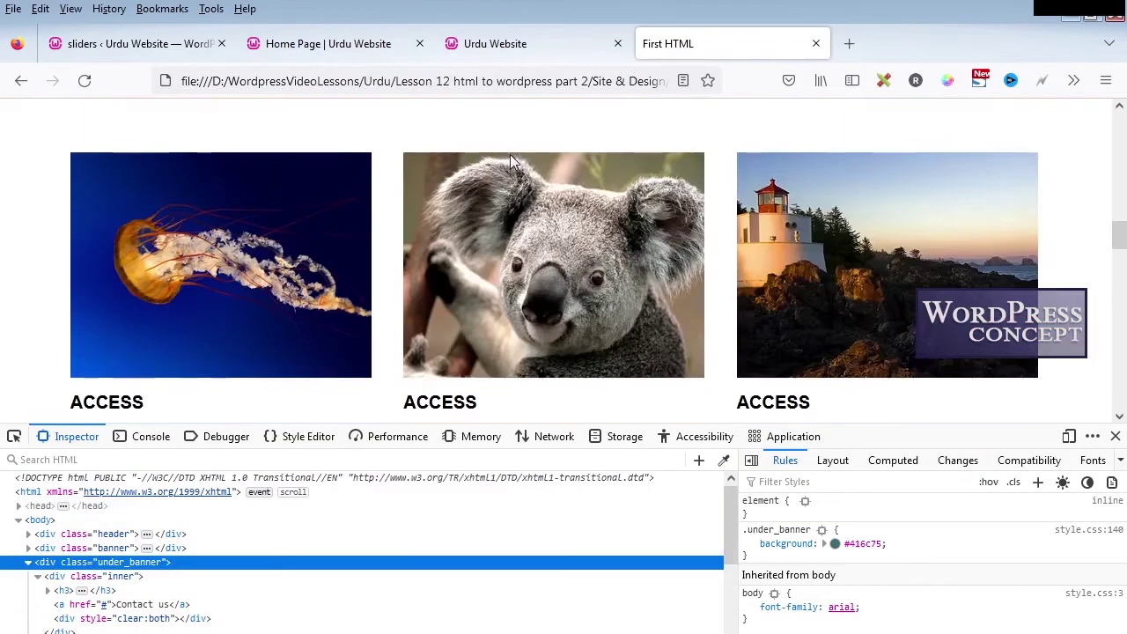
scroll(510, 154, "down", 2)
key("F12")
scroll(533, 364, "up", 3)
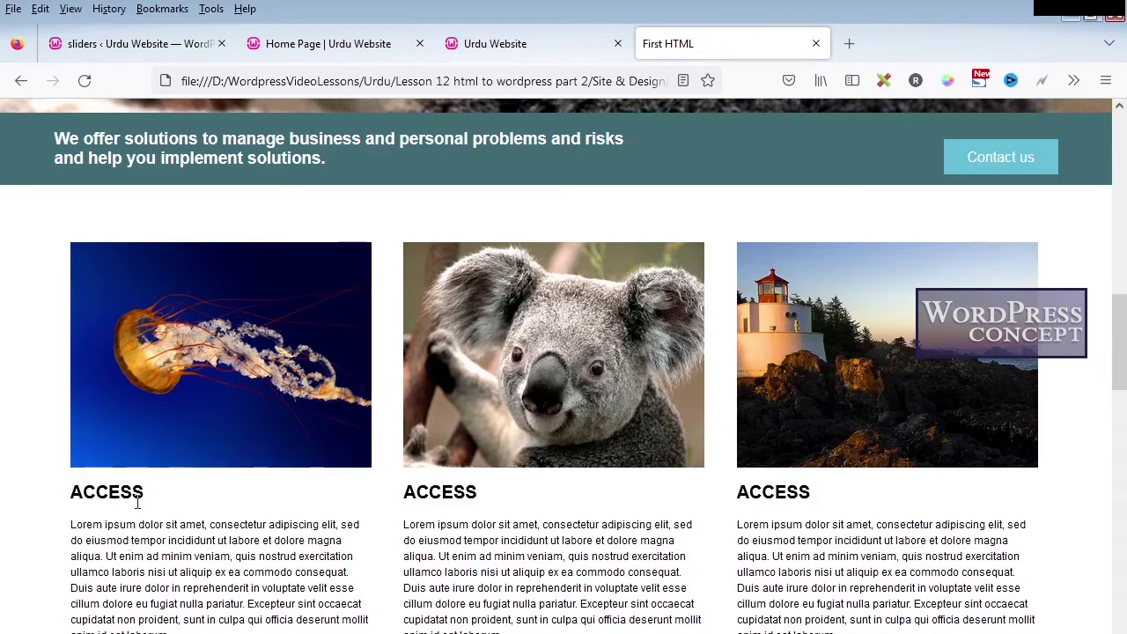
scroll(193, 375, "up", 3)
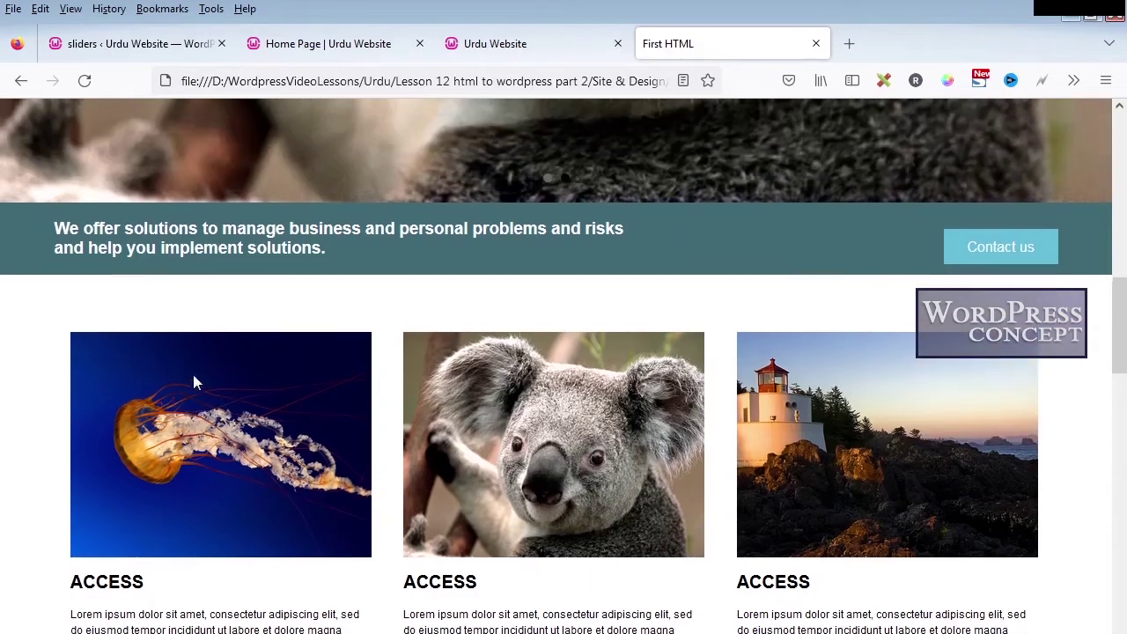
scroll(193, 374, "down", 3)
scroll(193, 374, "down", 10)
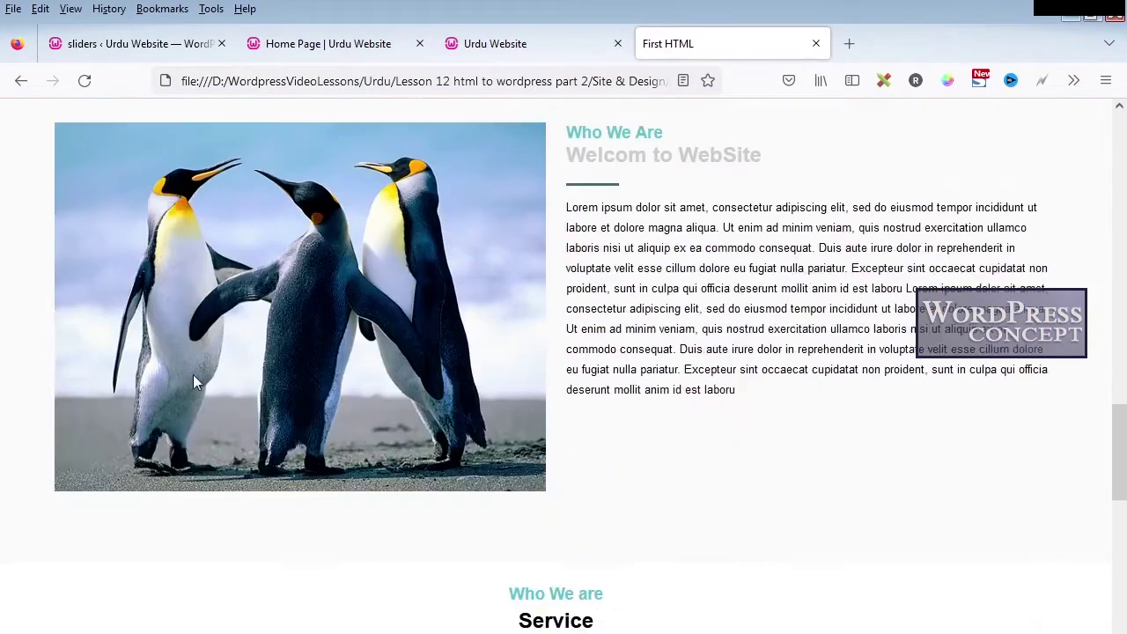
scroll(192, 374, "up", 3)
scroll(196, 381, "up", 12)
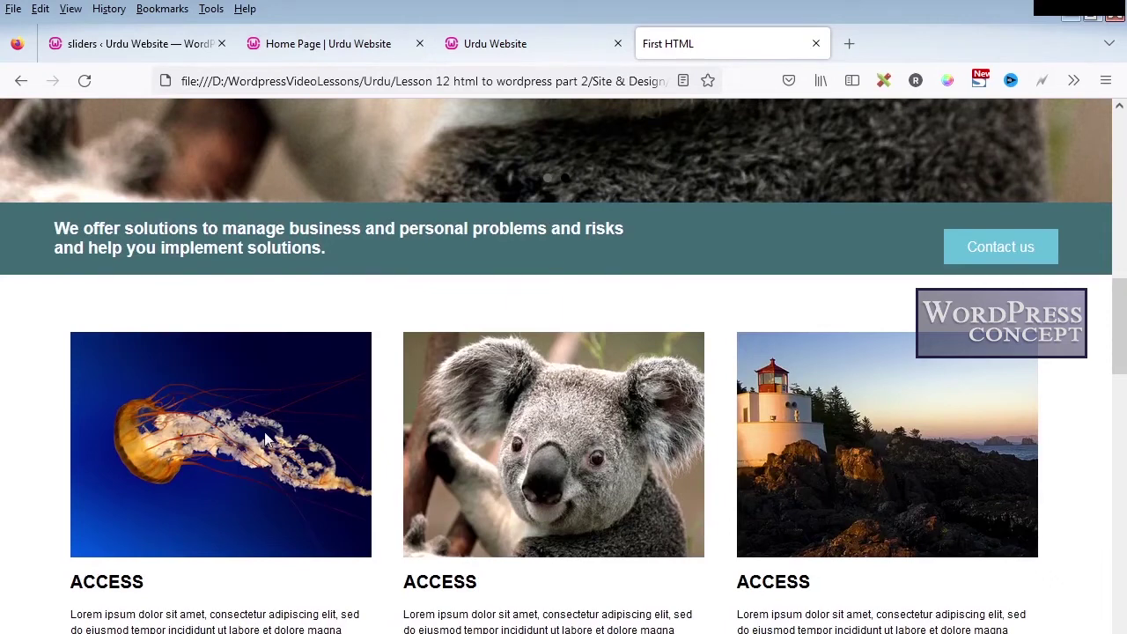
- Examine the image, Access heading and paragraph that make up the jellyfish column on the First HTML page
scroll(264, 431, "down", 3)
scroll(268, 440, "up", 2)
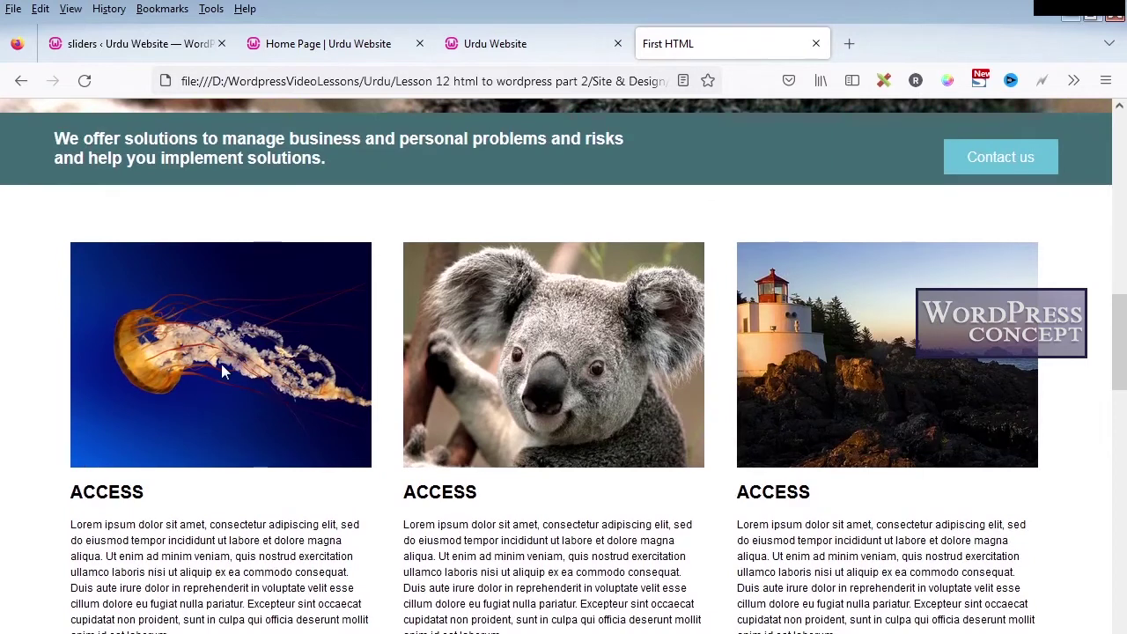
left_click_drag(72, 498, 150, 499)
left_click_drag(72, 521, 182, 619)
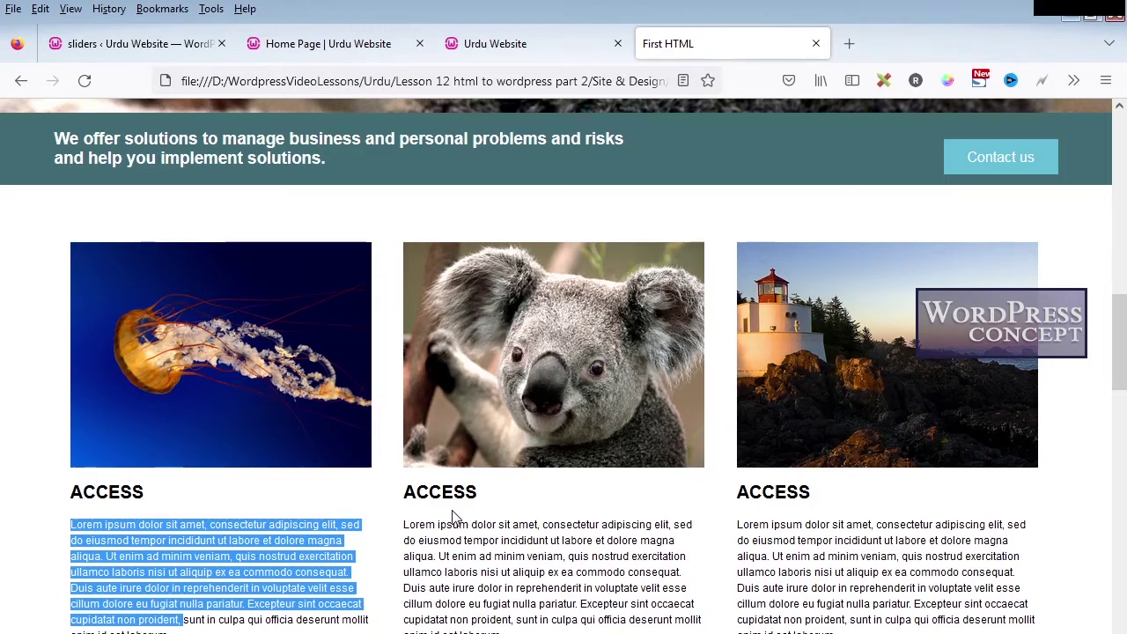
- Switch to functions.php in Dreamweaver and review the custom_post_type function and its labels for sliders
key("alt+Tab")
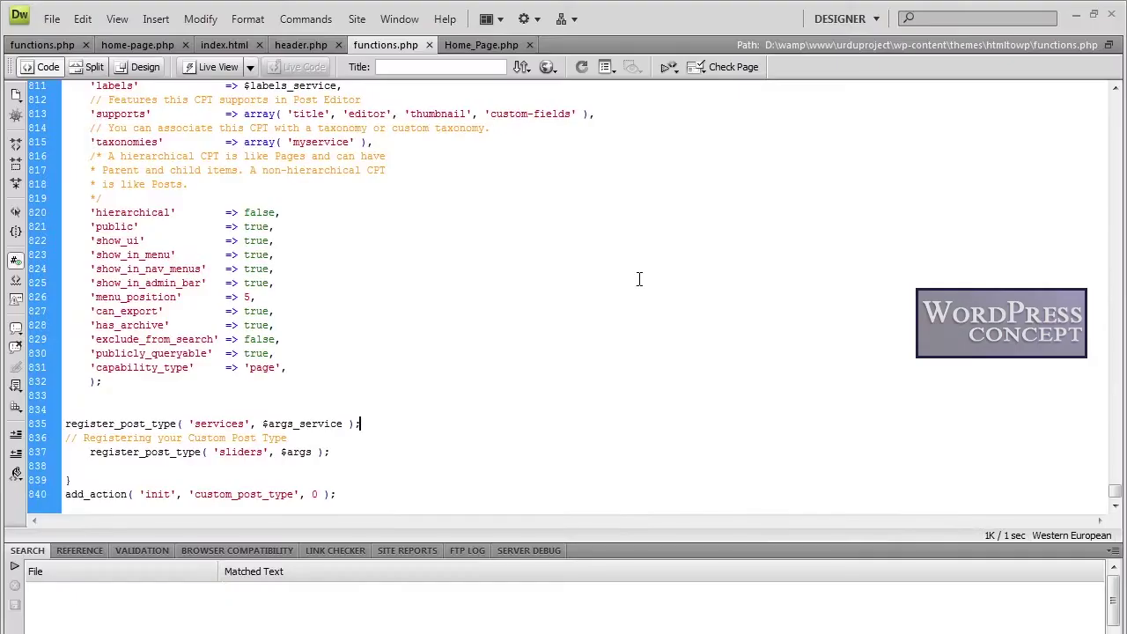
scroll(538, 317, "up", 16)
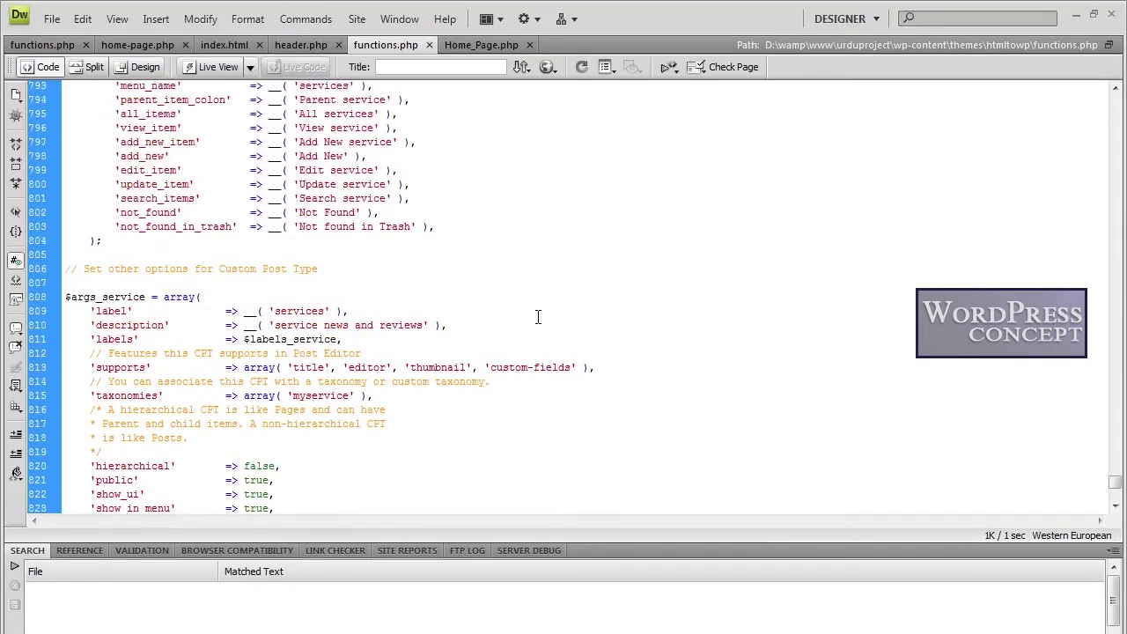
scroll(538, 317, "up", 11)
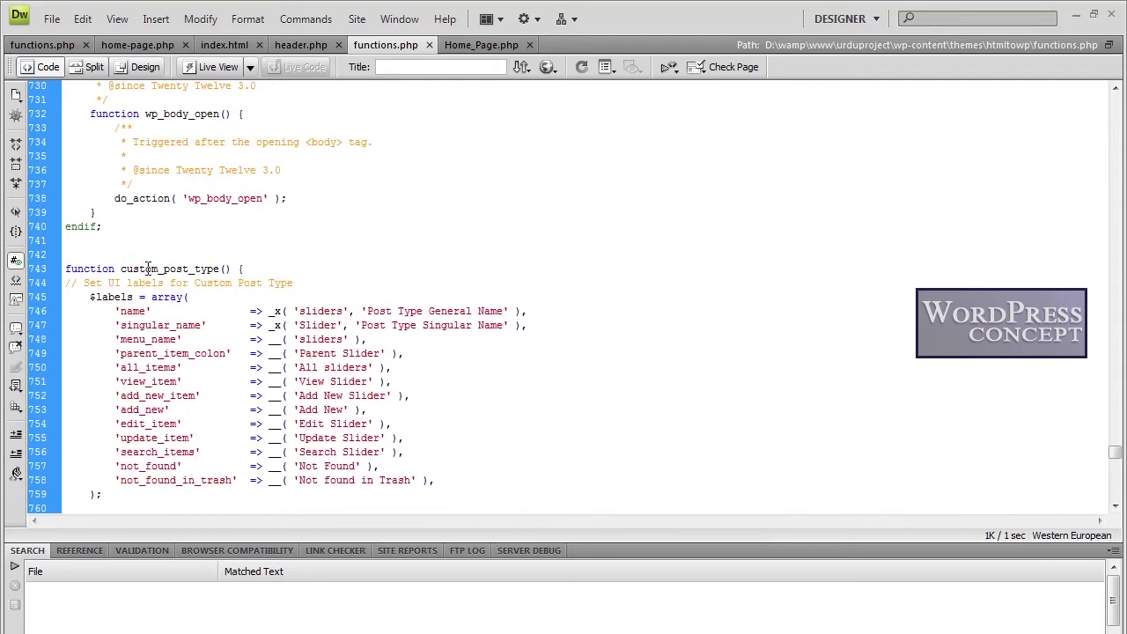
left_click(121, 268)
key("shift+Up")
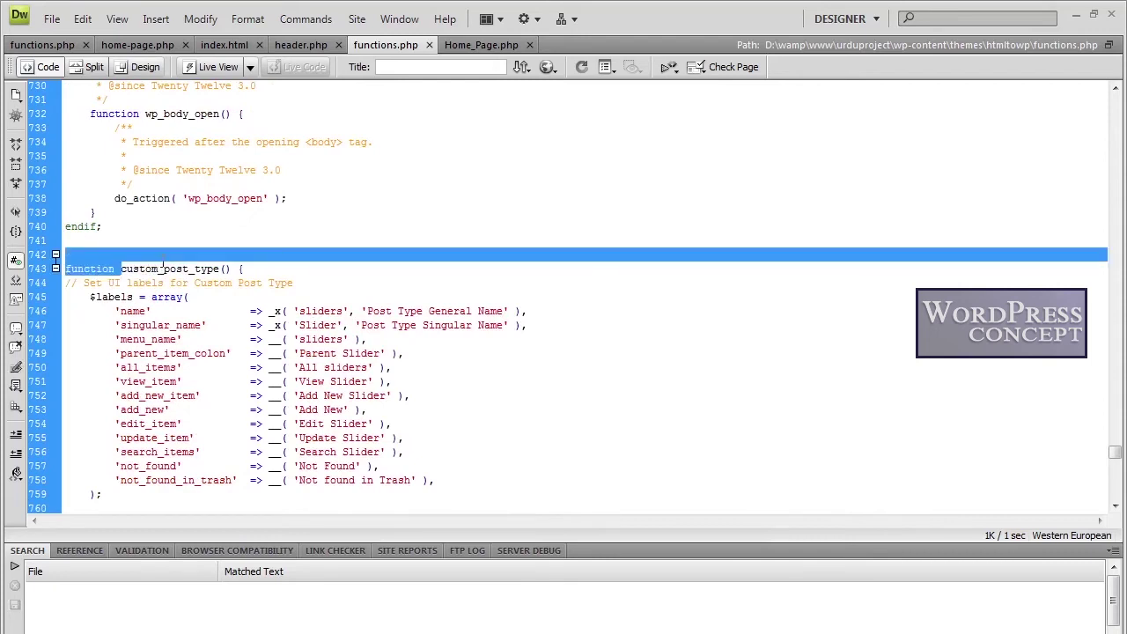
double_click(211, 268)
double_click(320, 310)
- Review the $labels_service and $args_service arrays and the register_post_type call for services in functions.php
scroll(321, 401, "down", 9)
scroll(321, 402, "down", 7)
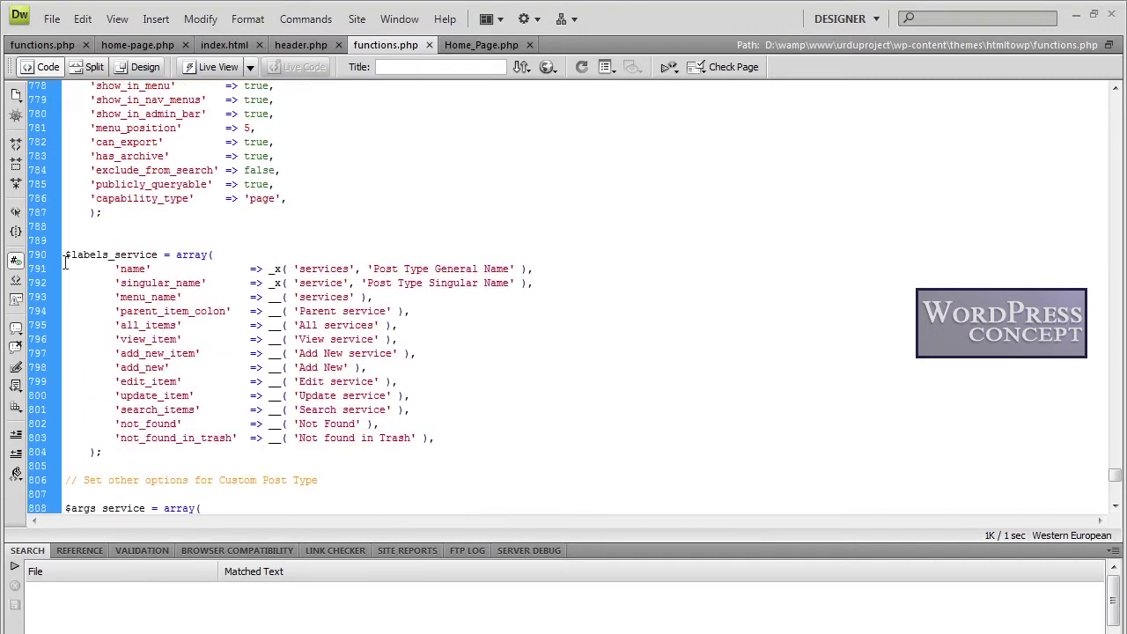
left_click_drag(65, 255, 182, 454)
left_click(238, 395)
double_click(327, 269)
scroll(347, 332, "down", 3)
scroll(348, 333, "down", 2)
scroll(348, 333, "up", 1)
left_click(102, 283)
left_click_drag(66, 86, 58, 425)
scroll(94, 159, "down", 7)
left_click(414, 426)
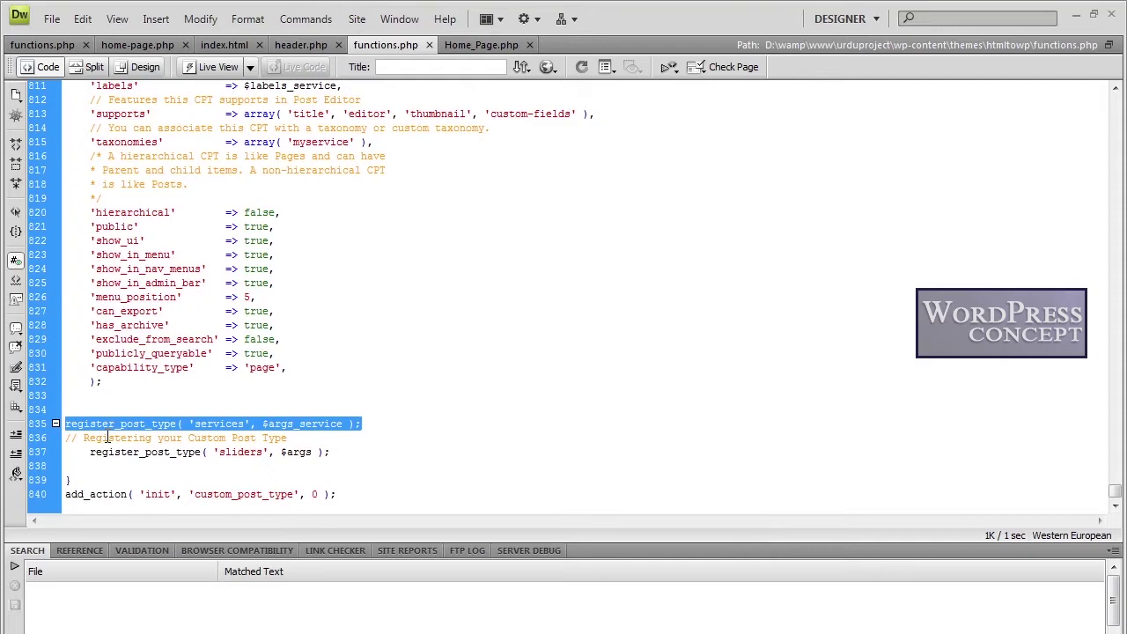
- Switch to the Urdu lessons folder in Windows Explorer and locate the folder for Lesson 4, Making Custom Post Types
key("alt+Tab")
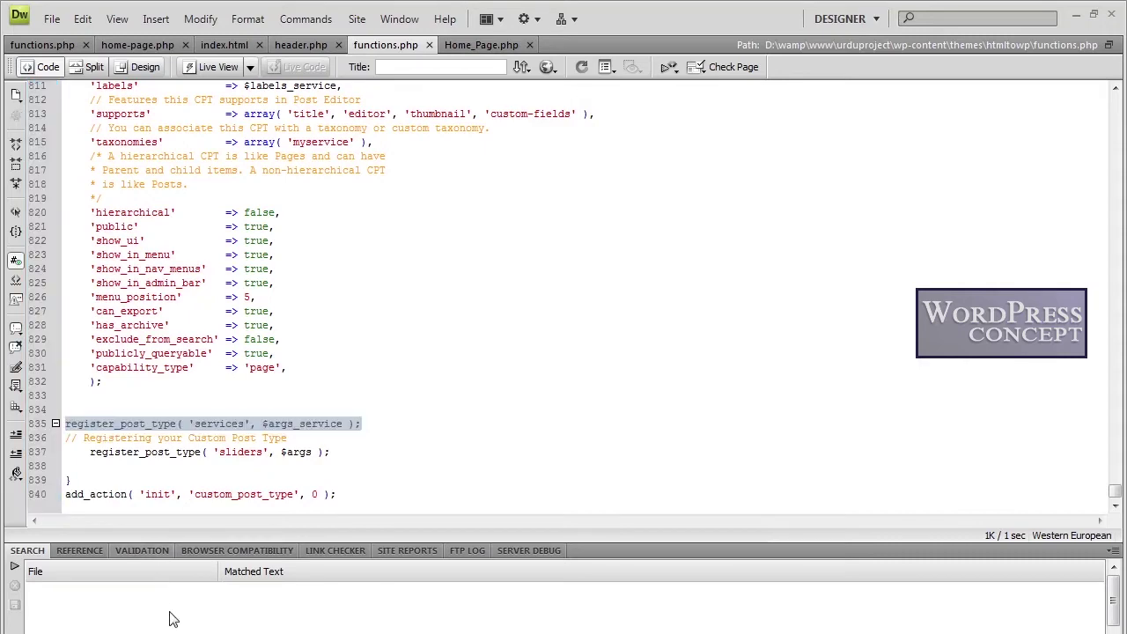
key("alt+Tab")
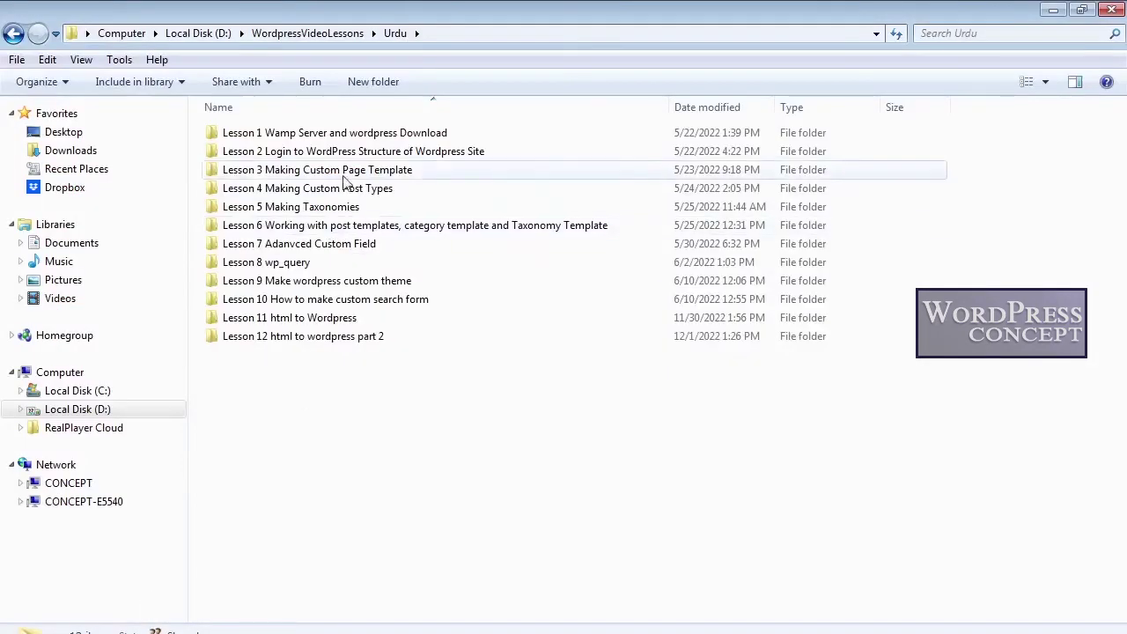
left_click(304, 190)
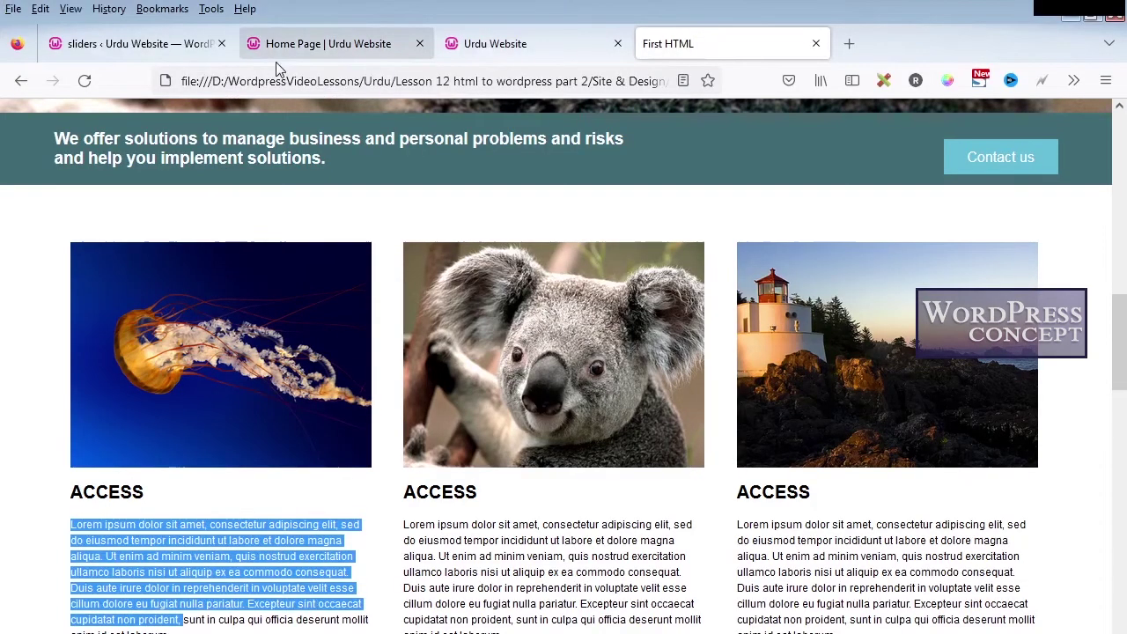
- Reload the WordPress sliders admin page in the browser and start a new service post
left_click(167, 44)
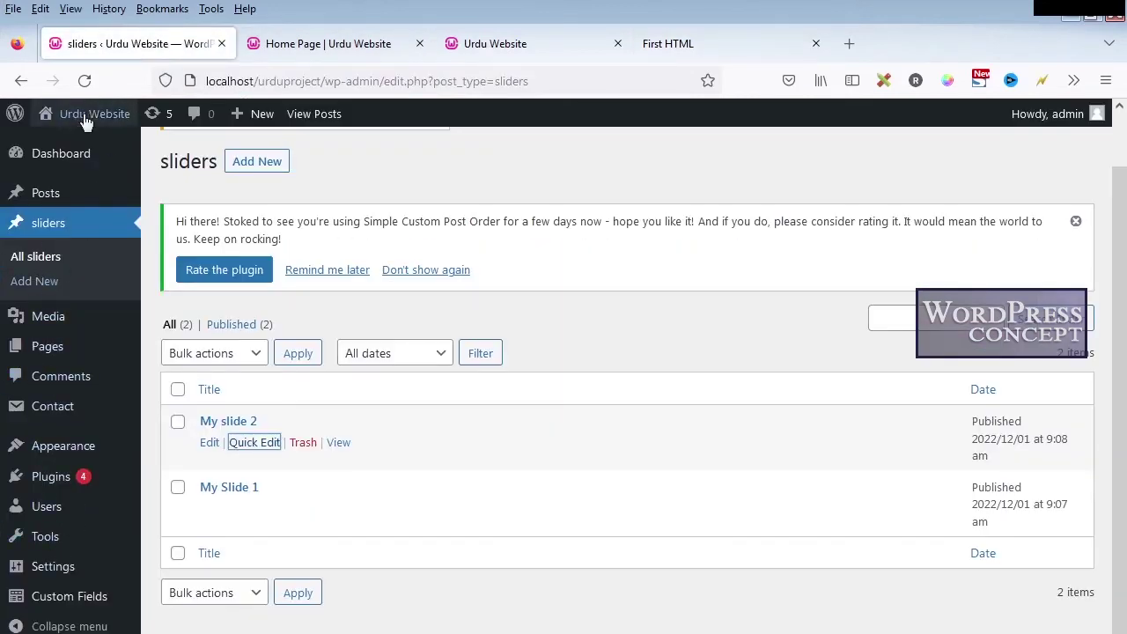
left_click(85, 81)
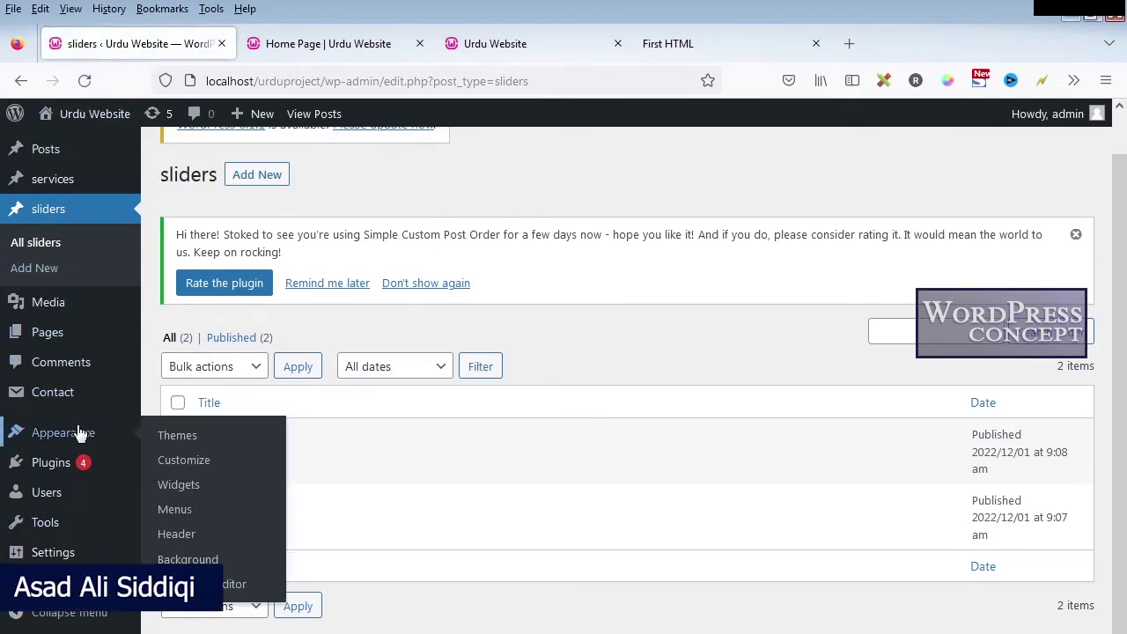
scroll(70, 423, "up", 1)
mouse_move(55, 234)
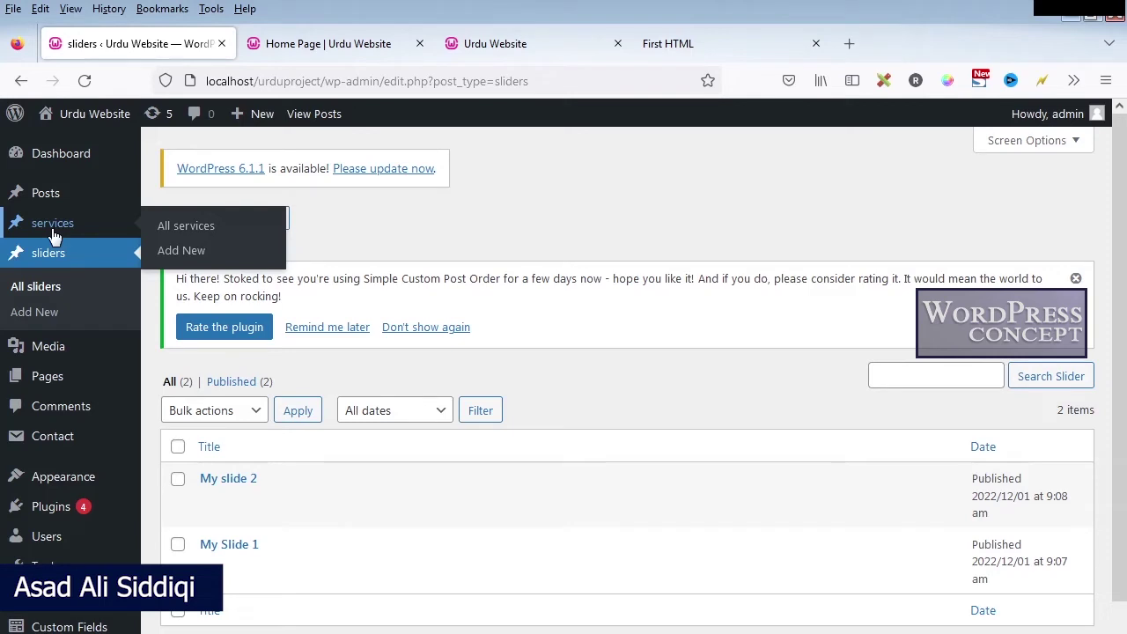
left_click(198, 252)
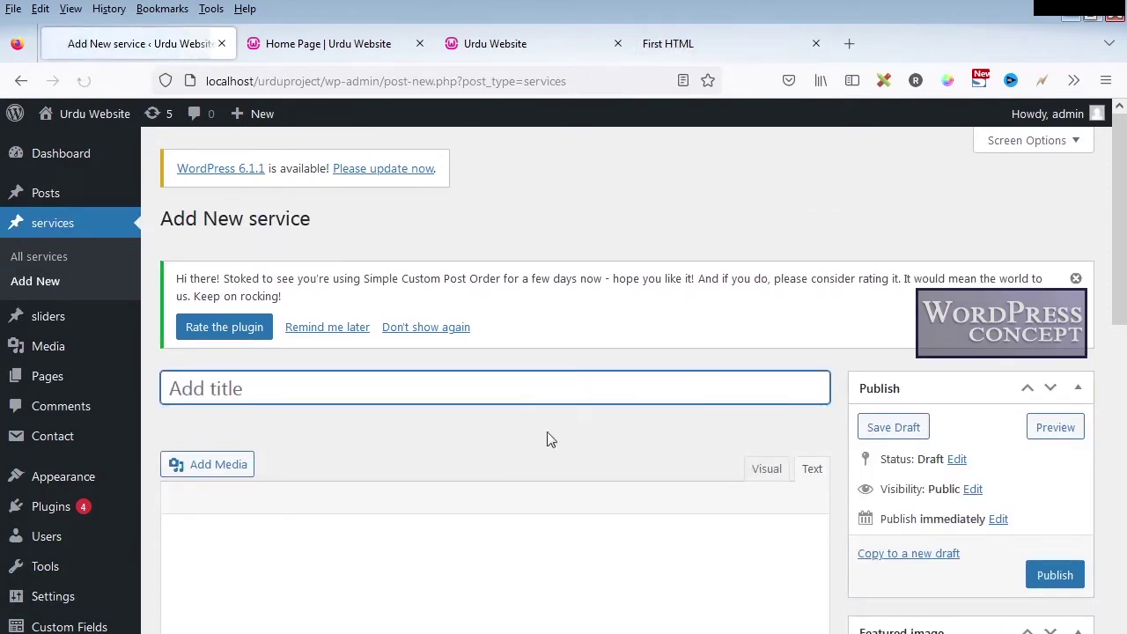
- Switch to index.html in Dreamweaver and expand the collapsed under_banner and threecol blocks
key("alt+Tab")
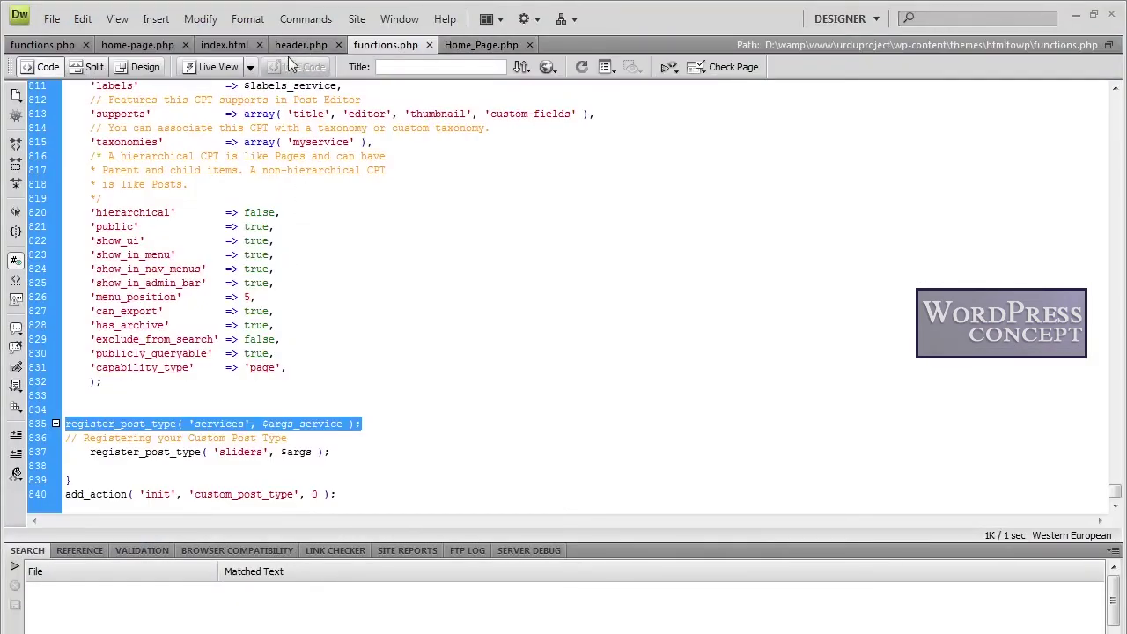
left_click(220, 45)
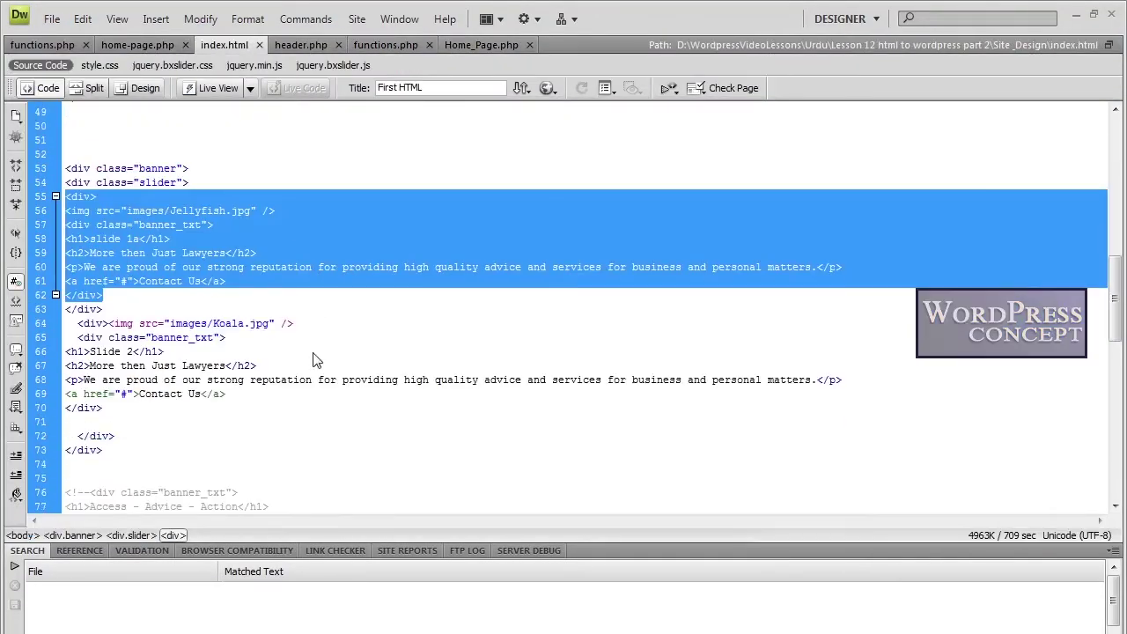
left_click(315, 357)
scroll(314, 353, "down", 9)
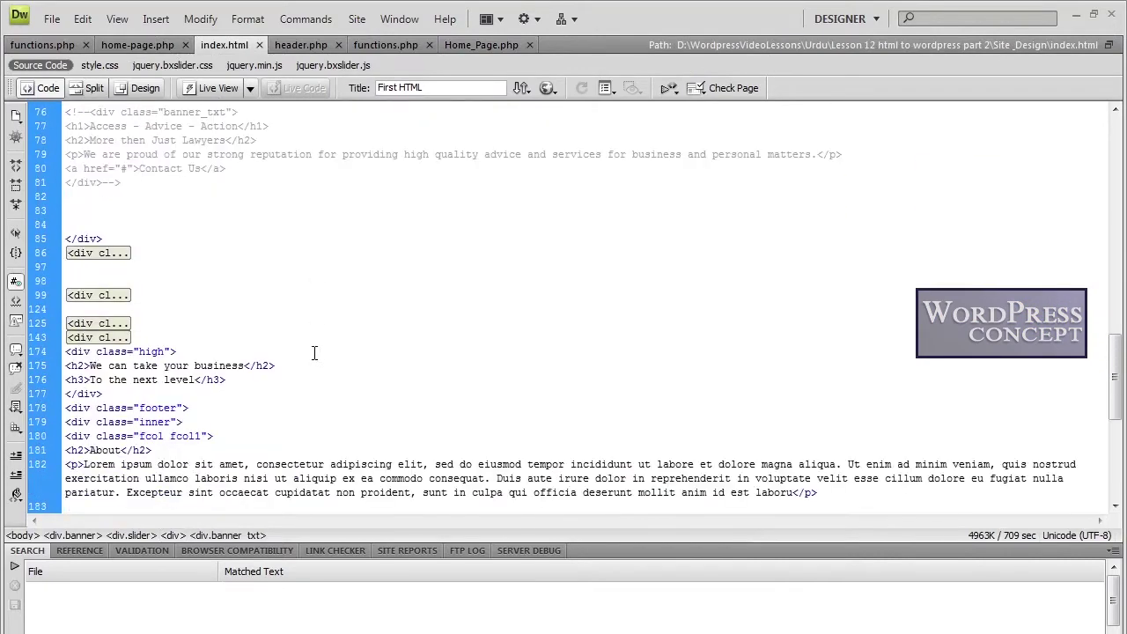
double_click(103, 253)
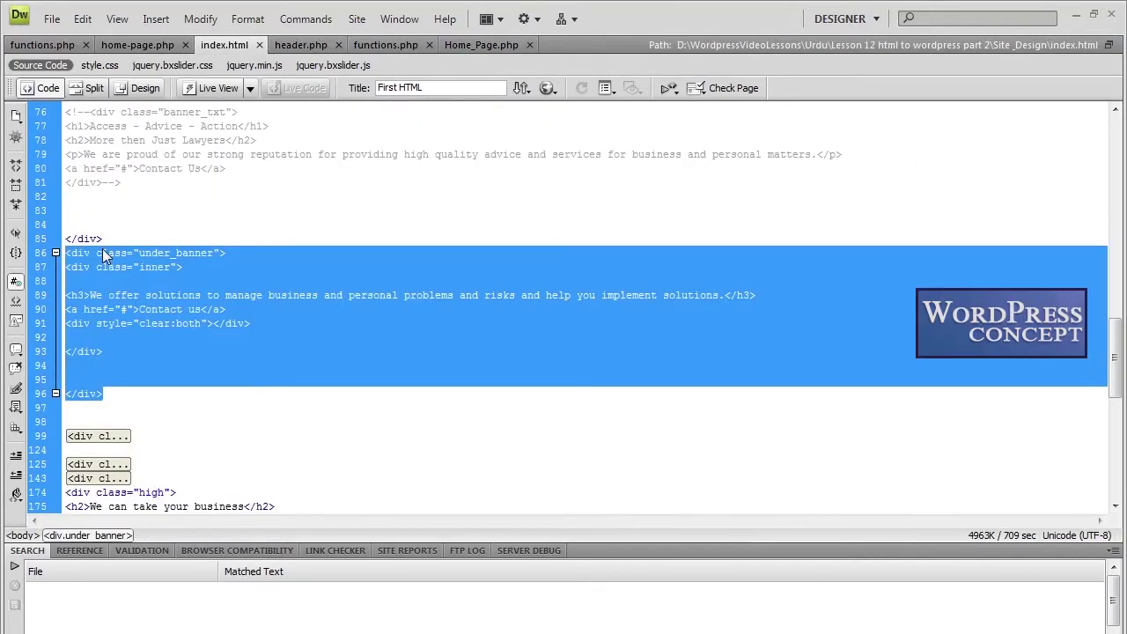
left_click(180, 355)
double_click(106, 436)
scroll(169, 331, "up", 4)
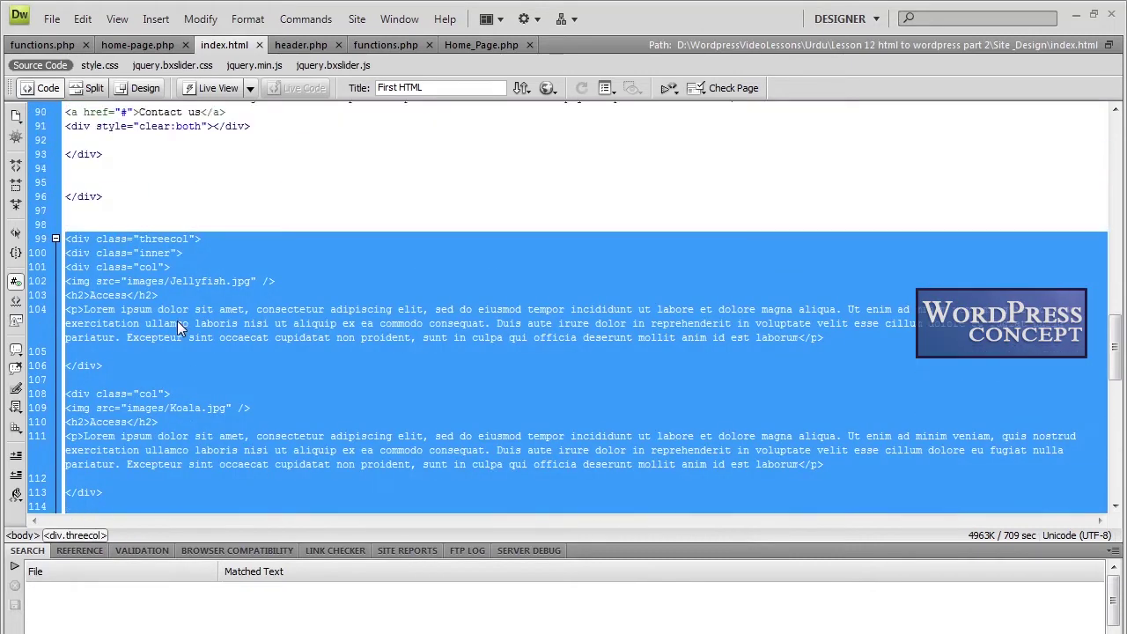
left_click(177, 323)
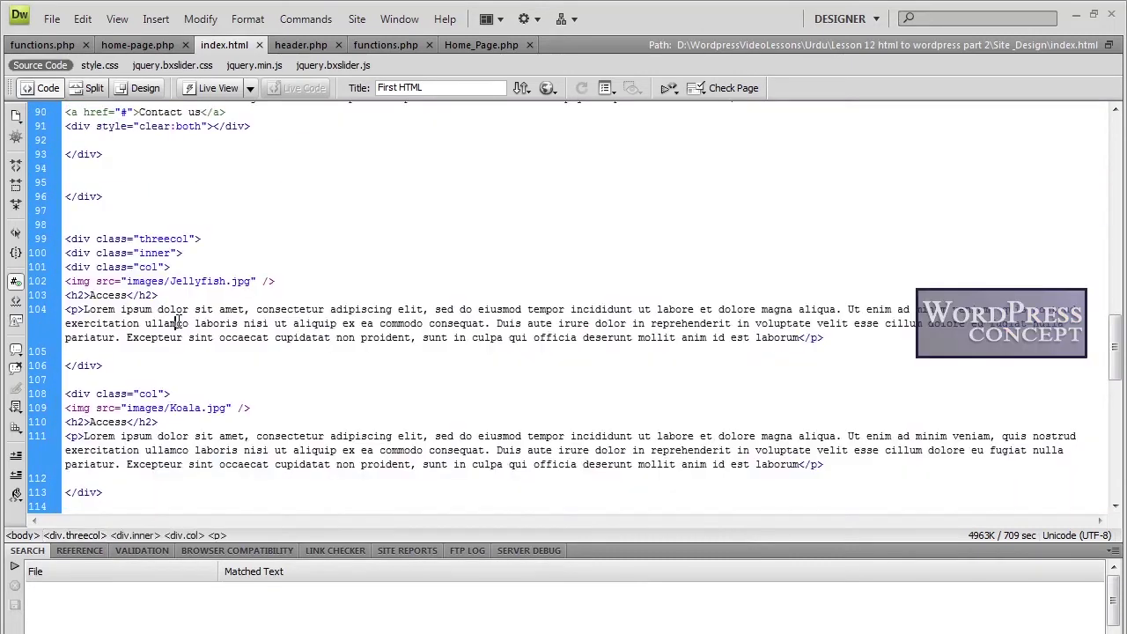
- Copy the Access heading of the jellyfish column from index.html into the new service's title in WordPress
double_click(99, 295)
key("ctrl+c")
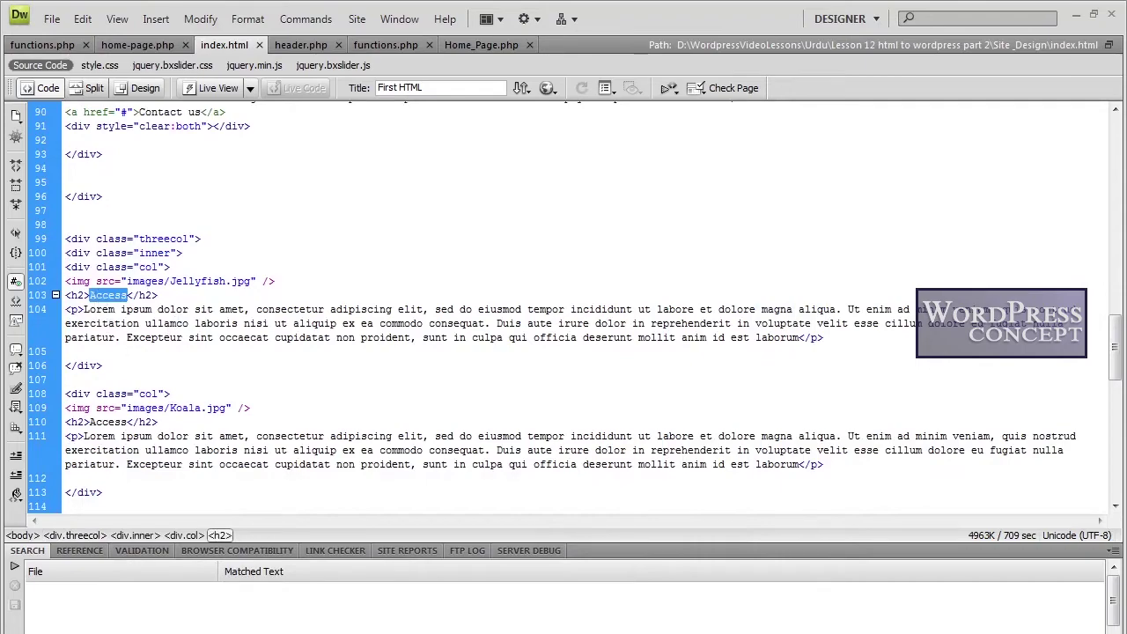
key("alt+Tab")
key("ctrl+v")
- Copy the jellyfish column's Lorem ipsum paragraph from index.html into the new service's content
key("alt+Tab")
left_click(117, 317)
left_click_drag(84, 313, 803, 338)
key("ctrl+c")
key("alt+Tab")
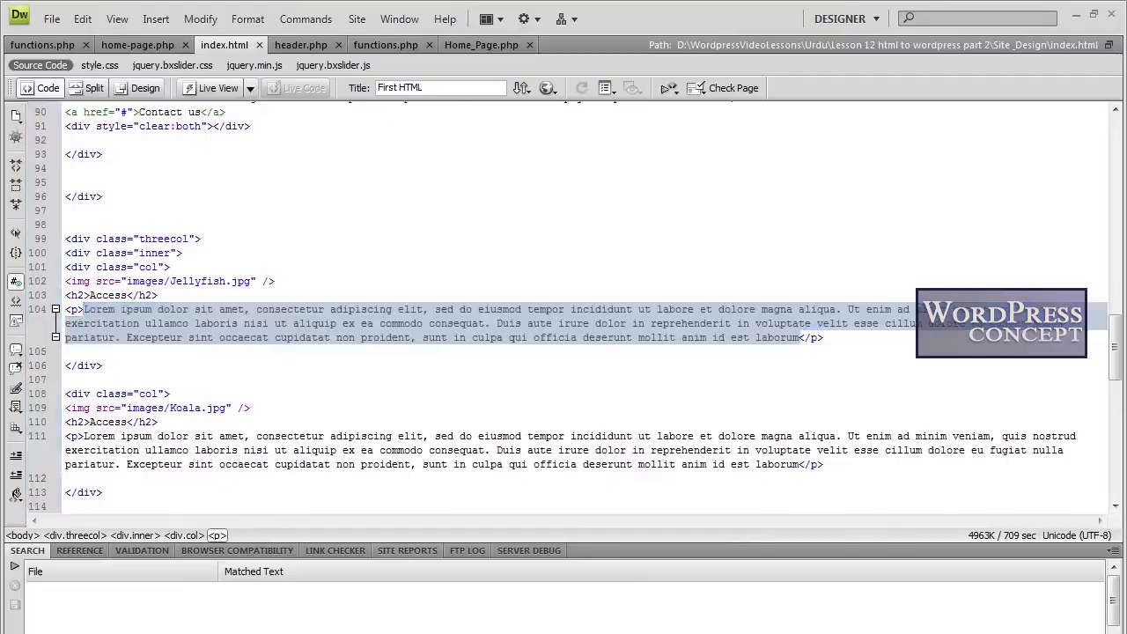
left_click(212, 551)
key("ctrl+v")
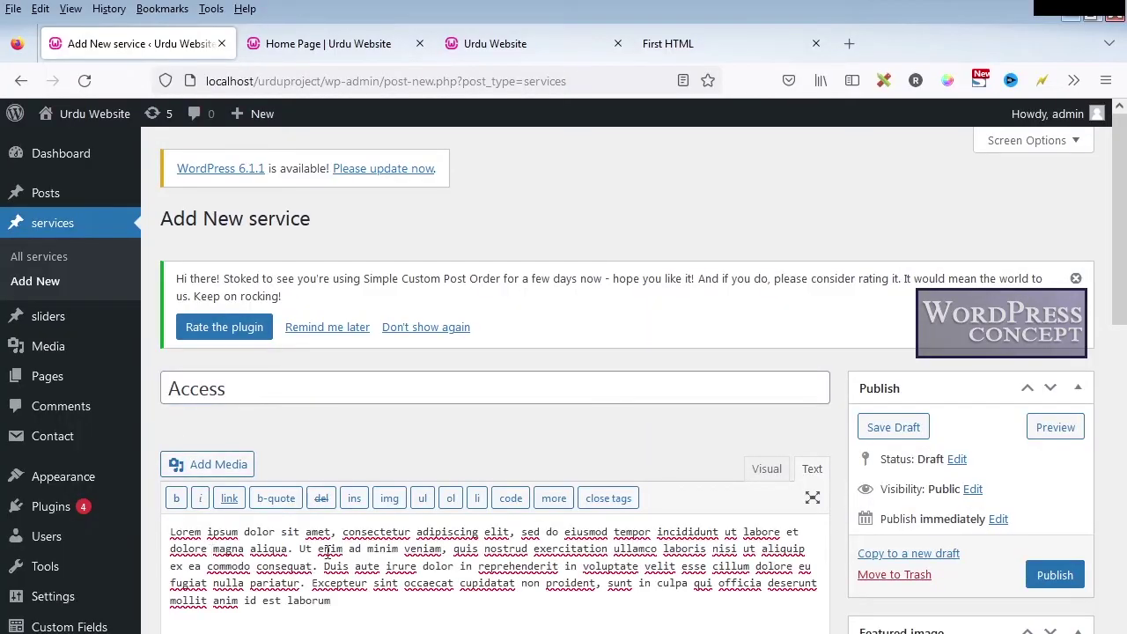
scroll(326, 548, "down", 4)
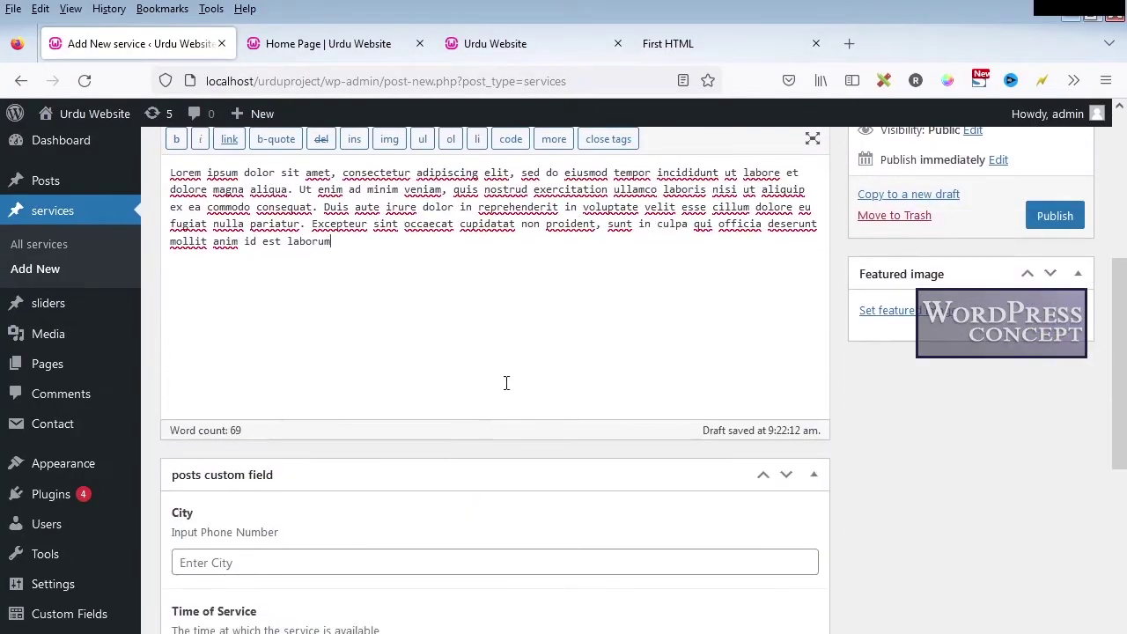
- Check the jellyfish column in the First HTML page and set the jellyfish picture as the new Access service's featured image
left_click(683, 52)
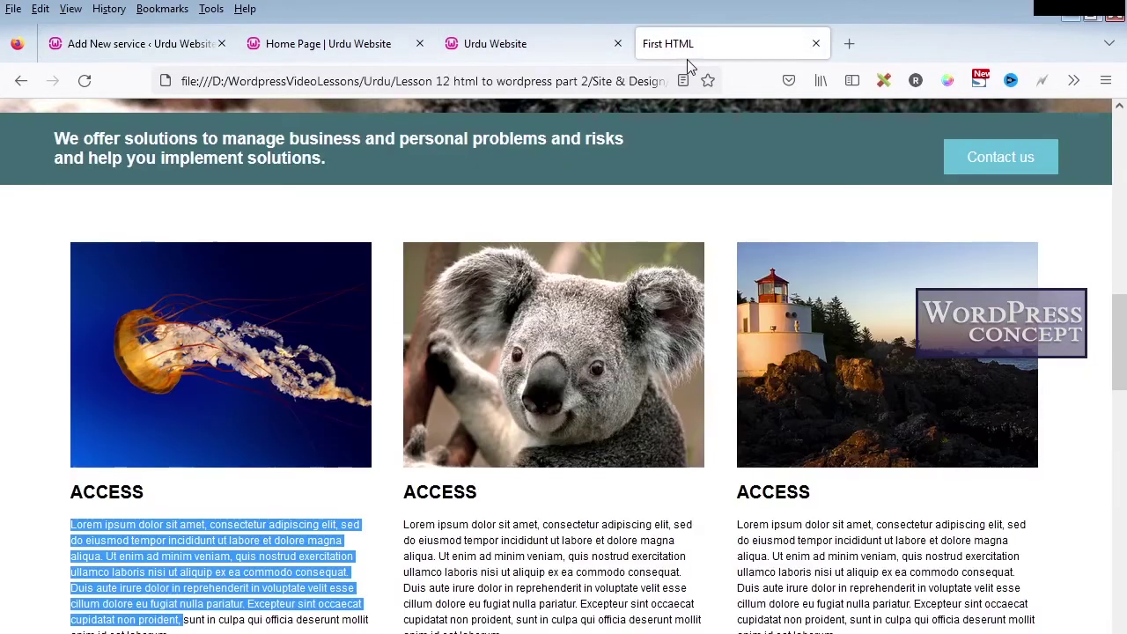
left_click(187, 55)
scroll(474, 352, "up", 3)
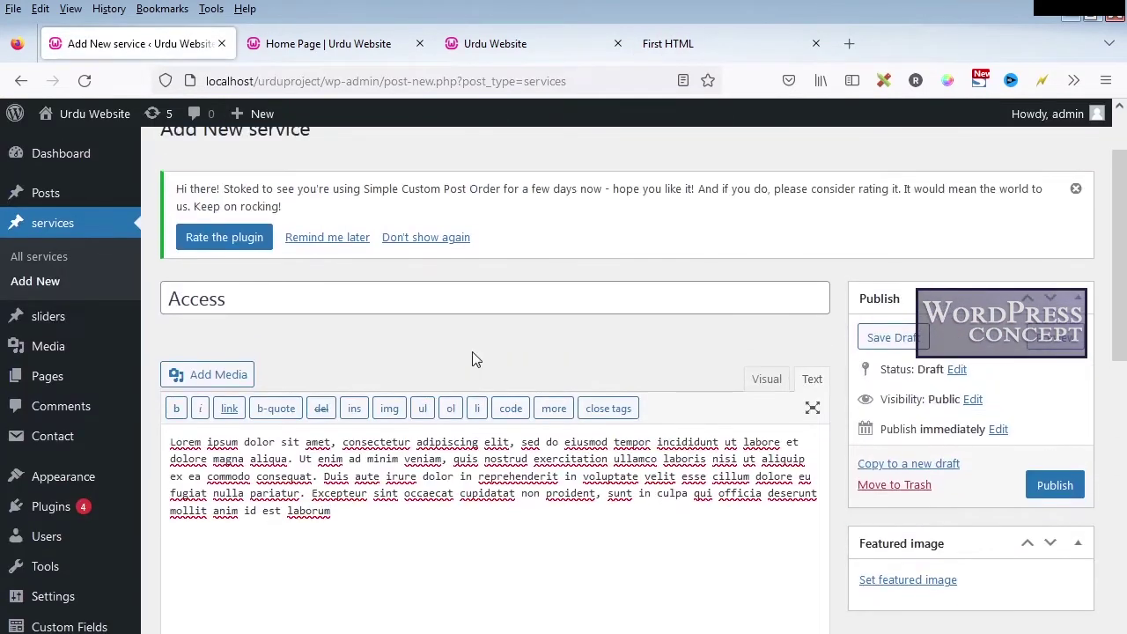
left_click(880, 580)
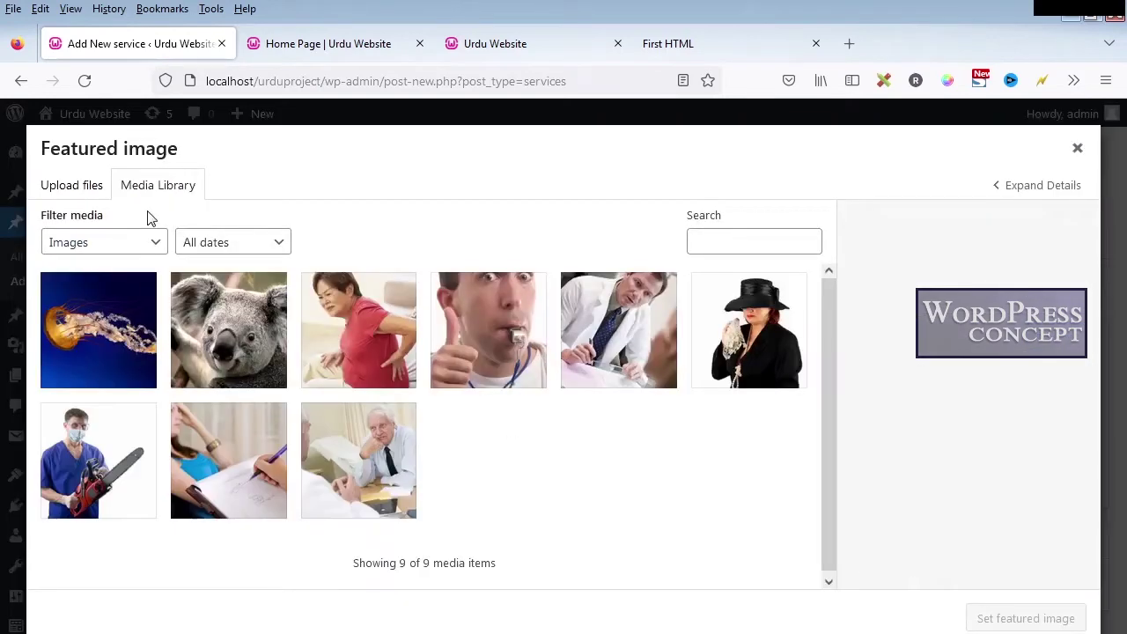
left_click(101, 335)
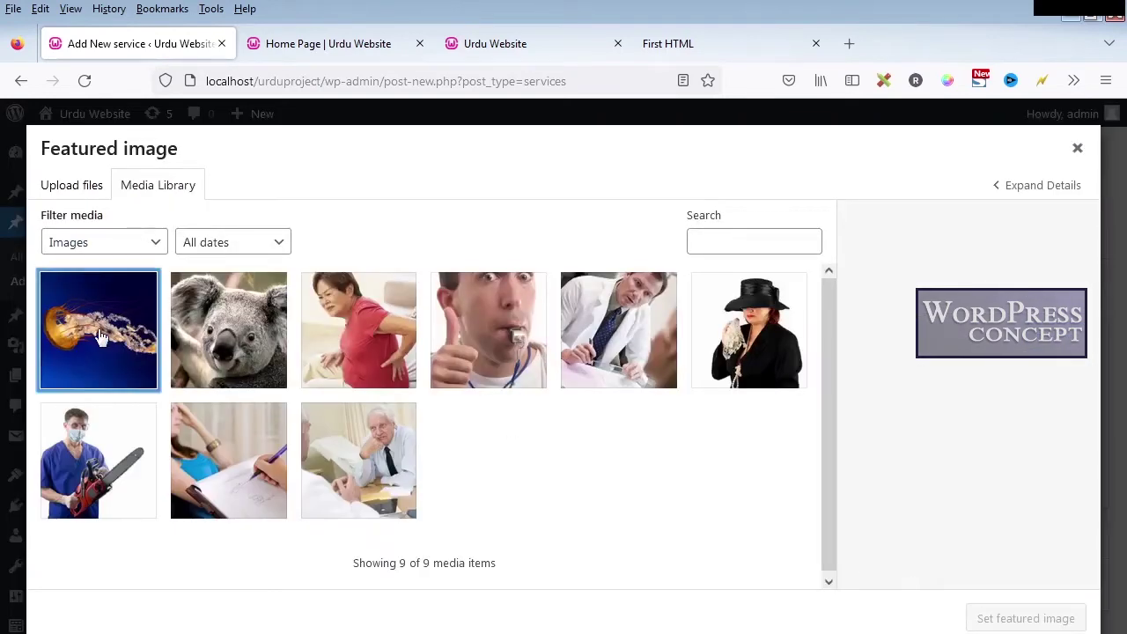
left_click(1004, 619)
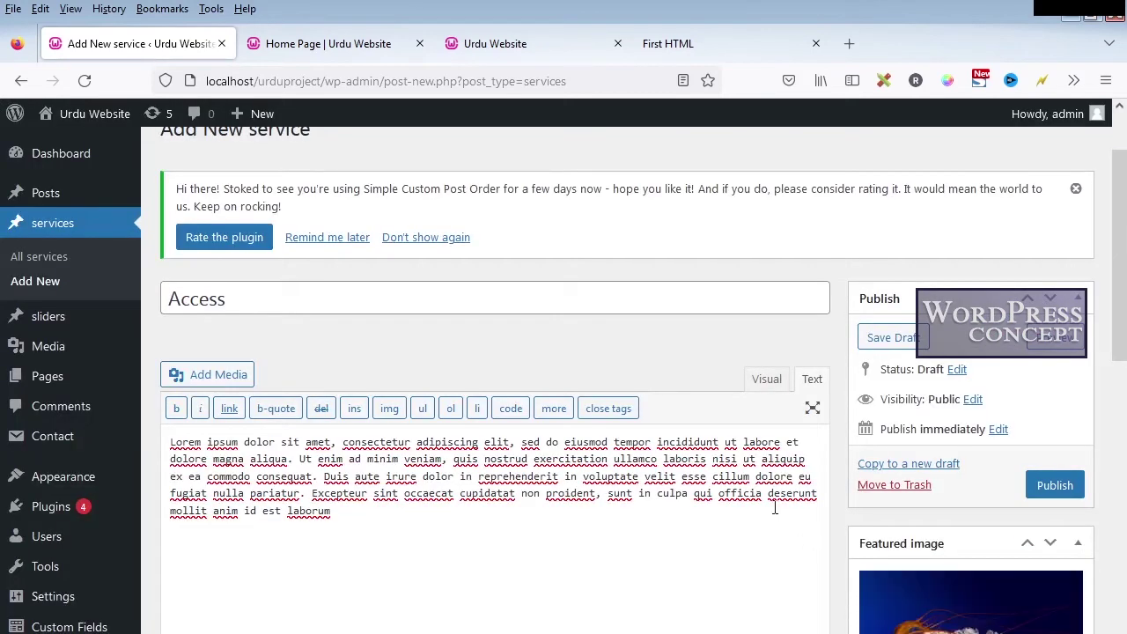
- Look over the rest of the Access service form and publish the service
scroll(780, 513, "down", 4)
scroll(775, 513, "up", 2)
scroll(774, 507, "up", 1)
scroll(774, 504, "down", 1)
scroll(775, 505, "up", 1)
left_click(1047, 398)
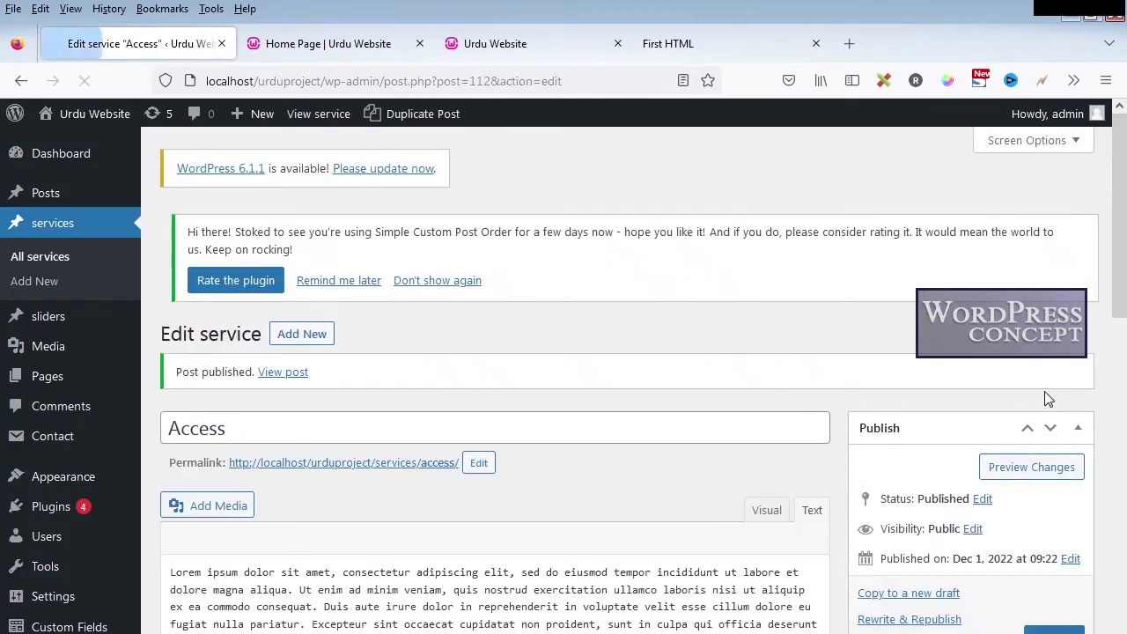
- Start another service titled "Acces 2" and paste the copied Lorem ipsum paragraph as its content
left_click(32, 294)
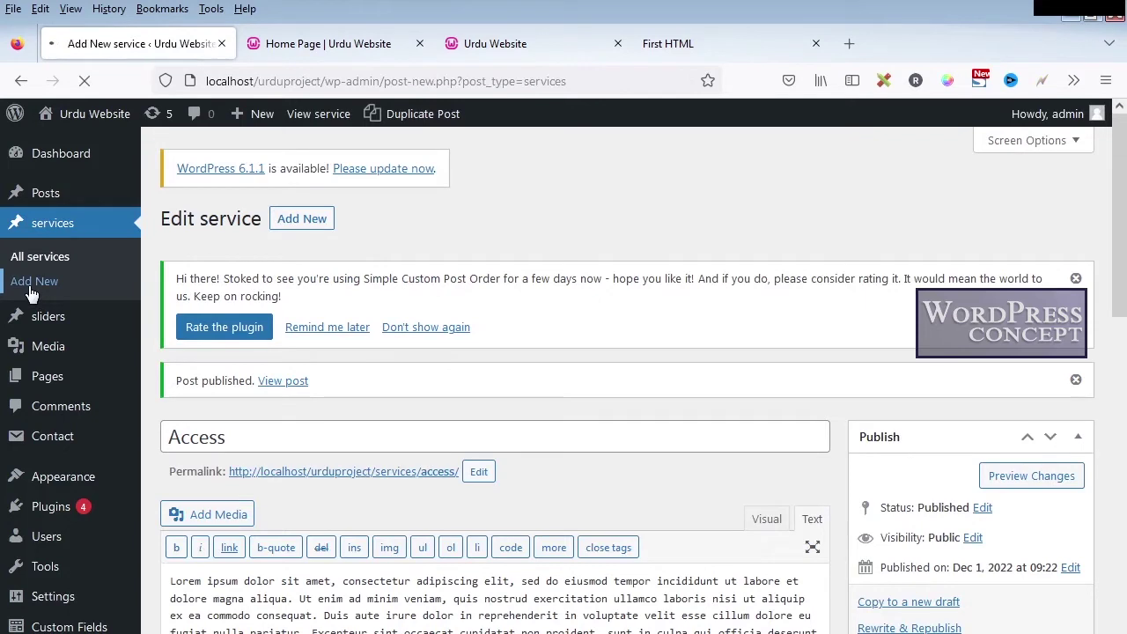
type("Acces 2")
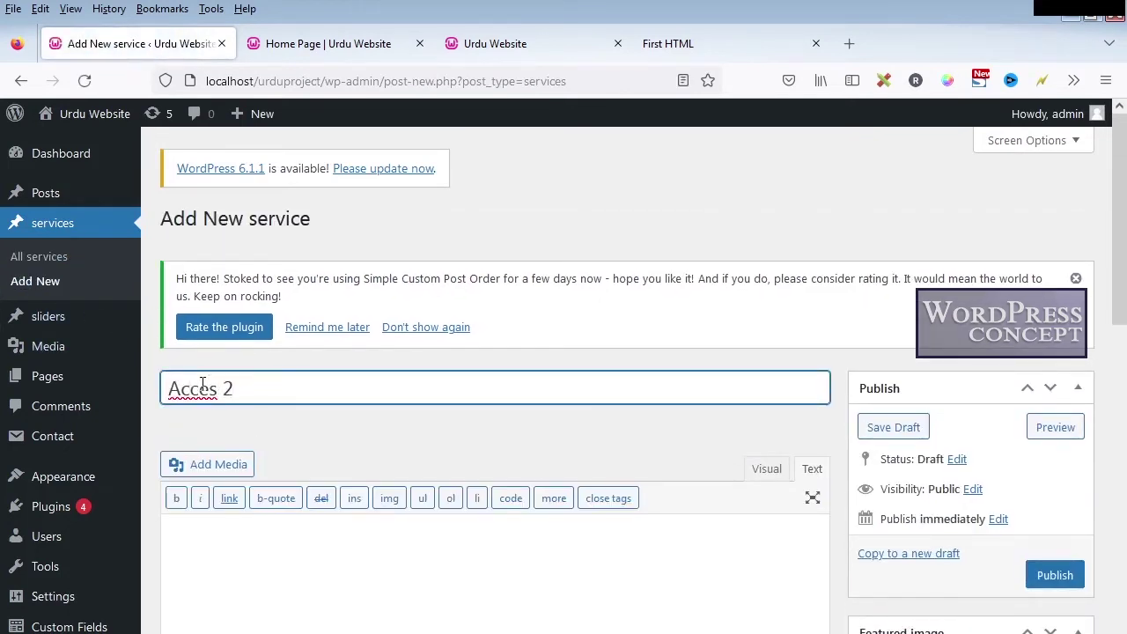
left_click(252, 589)
key("ctrl+v")
scroll(505, 528, "down", 2)
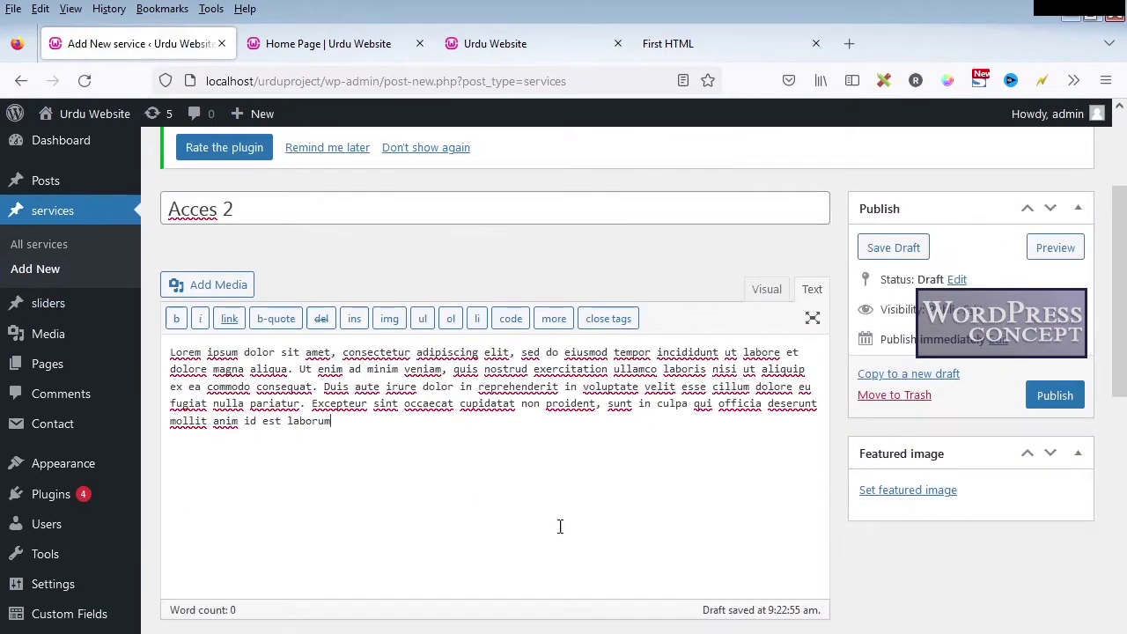
- Set the koala picture as the Acces 2 service's featured image and publish the service
scroll(505, 528, "down", 2)
left_click(907, 401)
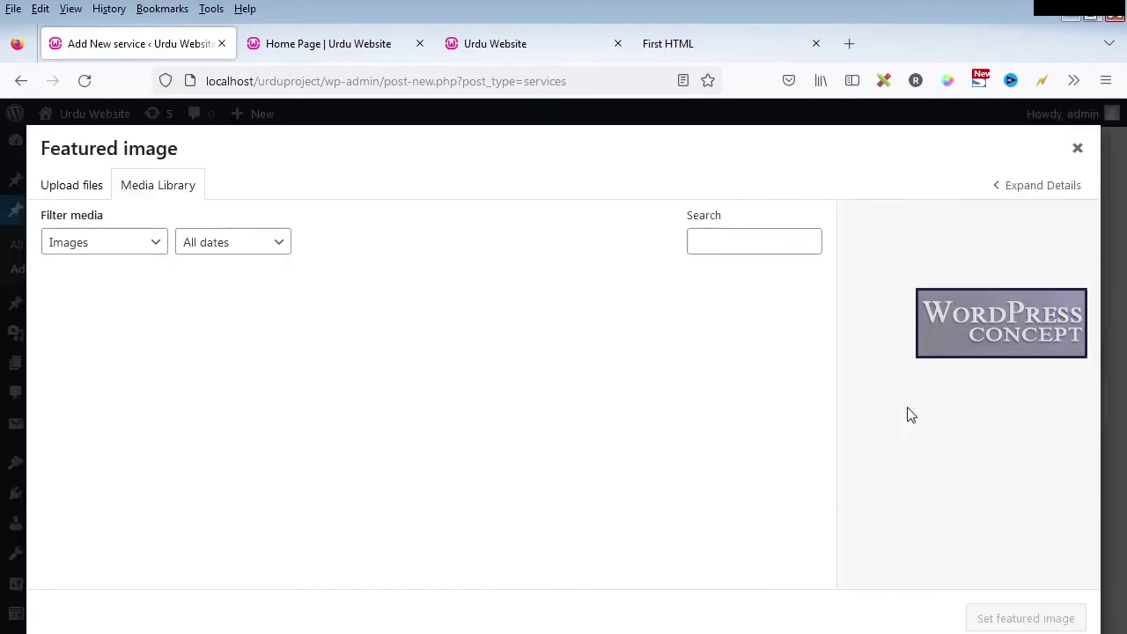
left_click(203, 332)
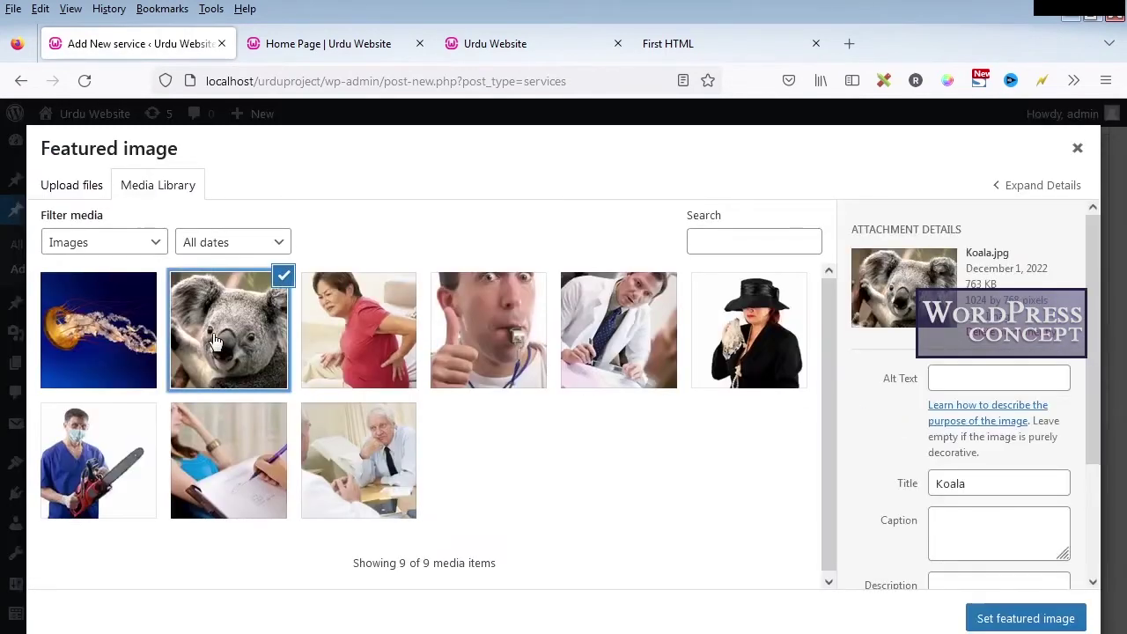
left_click(1004, 619)
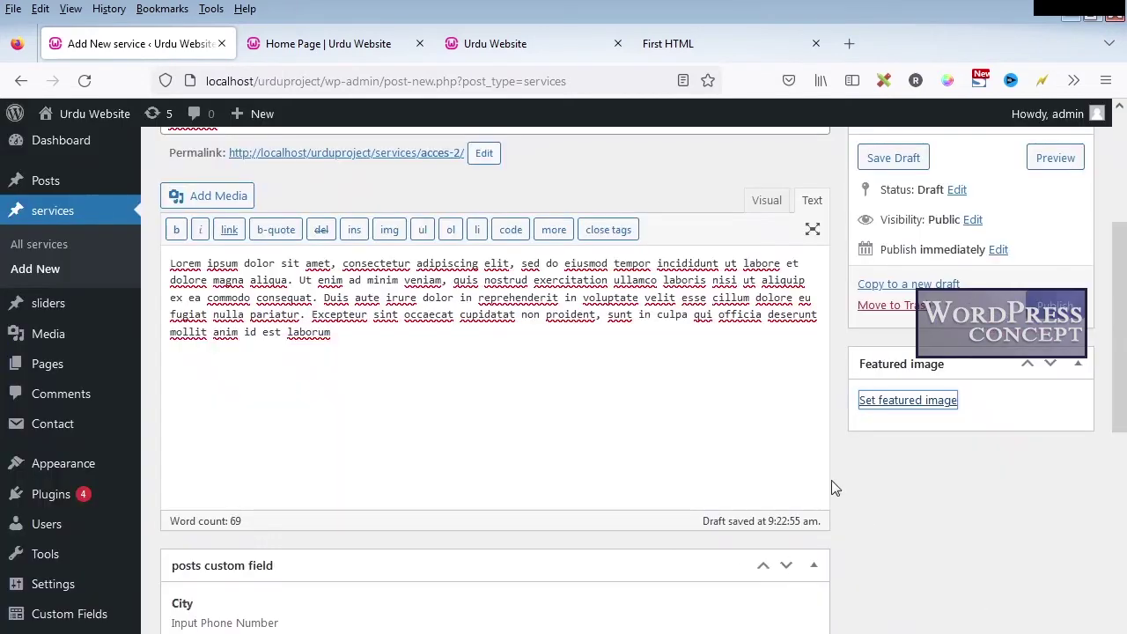
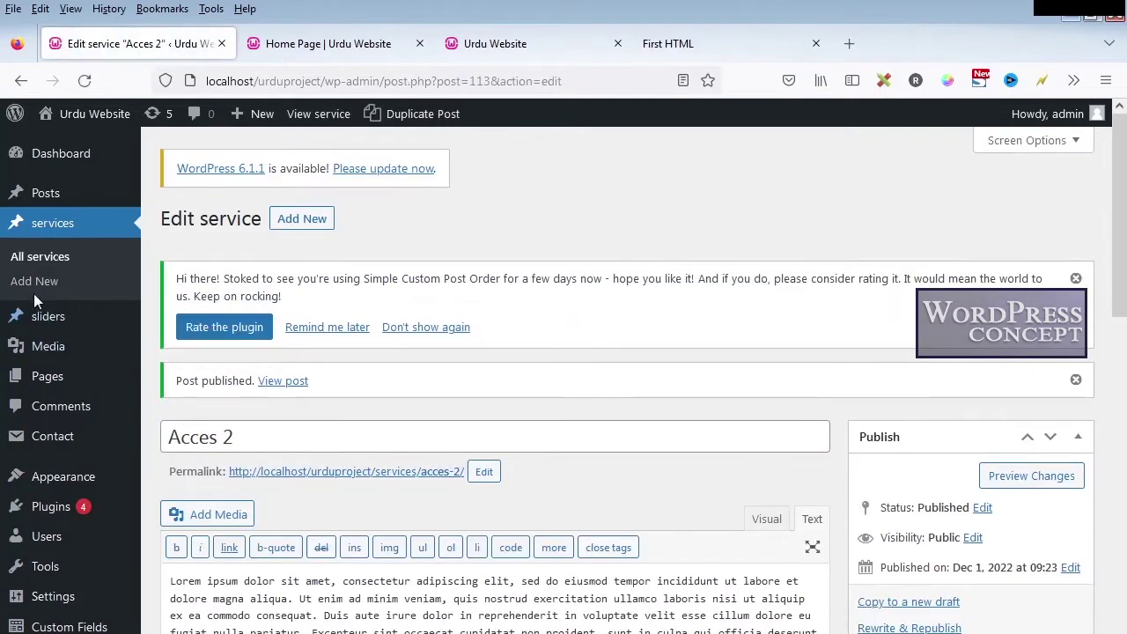
- Start a third service titled "Access 3" and fill its content with the same Lorem ipsum paragraph
left_click(37, 289)
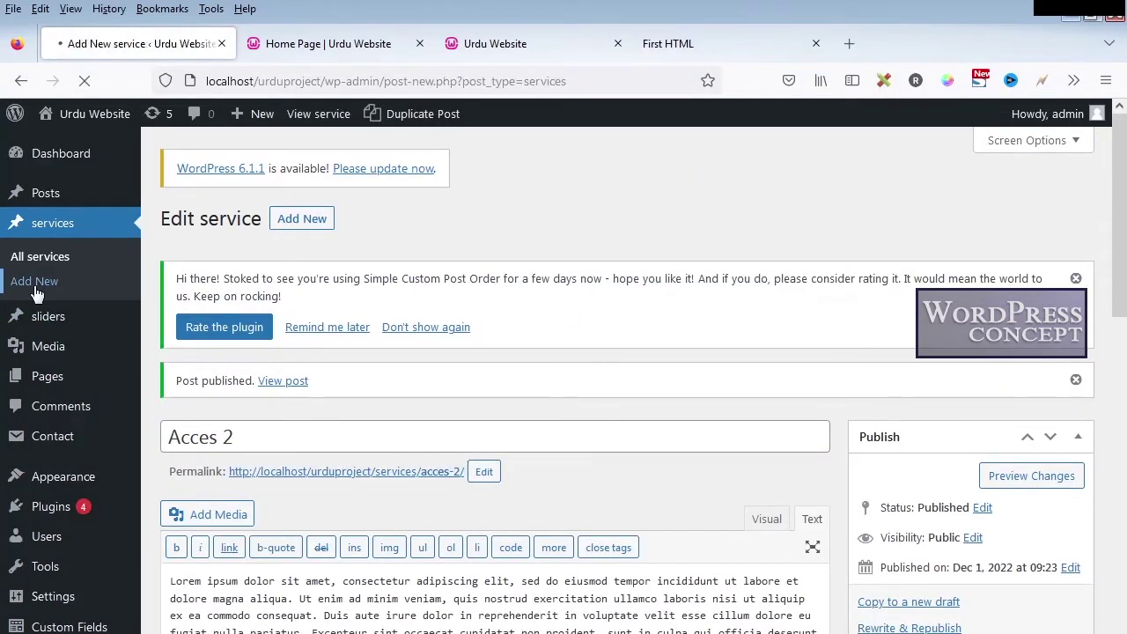
type("Access 3")
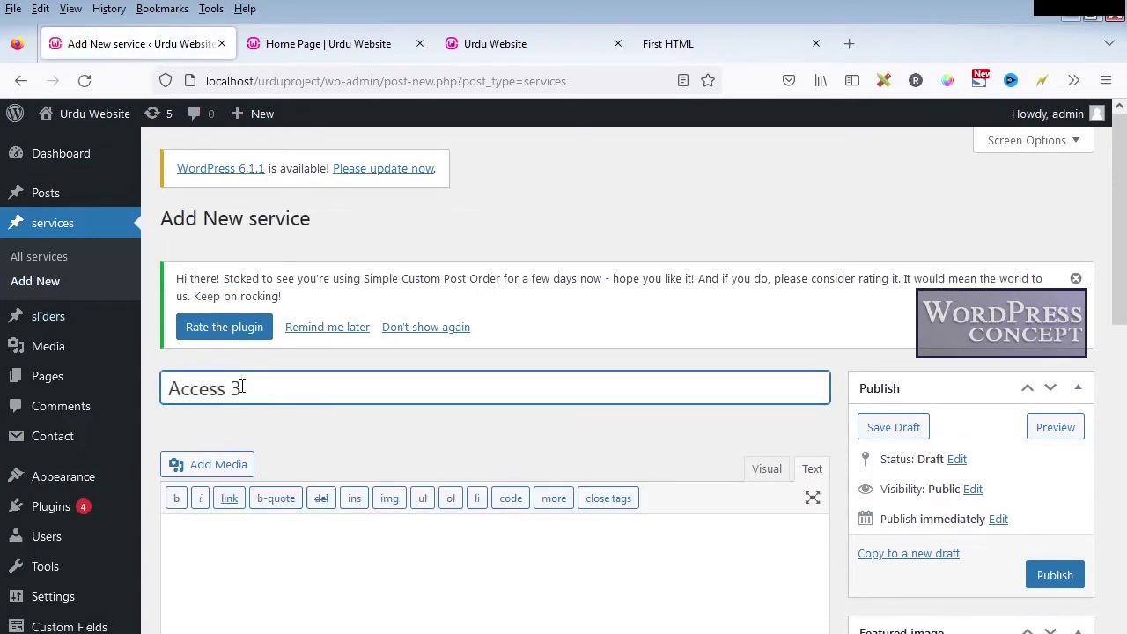
left_click(258, 540)
type("Lorem ipsum dolor sit amet, consectetur adipiscing elit, sed do eiusmod tempor incididunt ut labore et dolore magna aliqua. Ut enim ad minim veniam, quis nostrud exercitation ullamco laboris nisi ut aliquip ex ea commodo consequat. Duis aute irure dolor in reprehenderit in voluptate velit esse cillum dolore eu fugiat nulla pariatur. Excepteur sint occaecat cupidatat non proident, sunt in culpa qui officia deserunt mollit anim id est laborum")
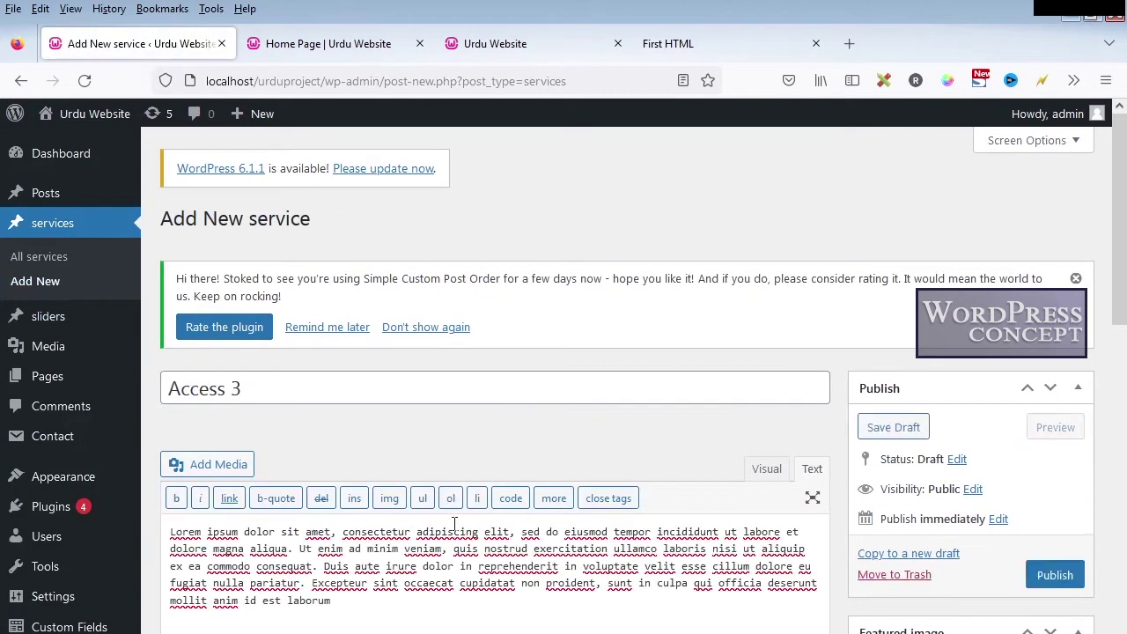
- Set the jellyfish picture as the Access 3 service's featured image and publish the service
scroll(491, 516, "down", 2)
left_click(898, 491)
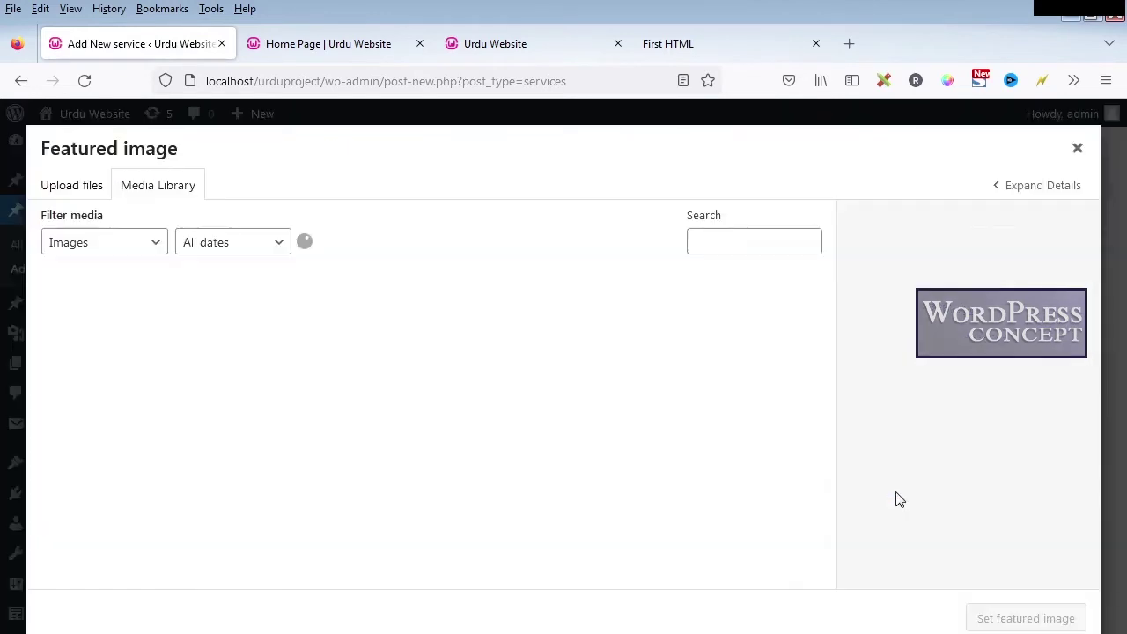
left_click(136, 365)
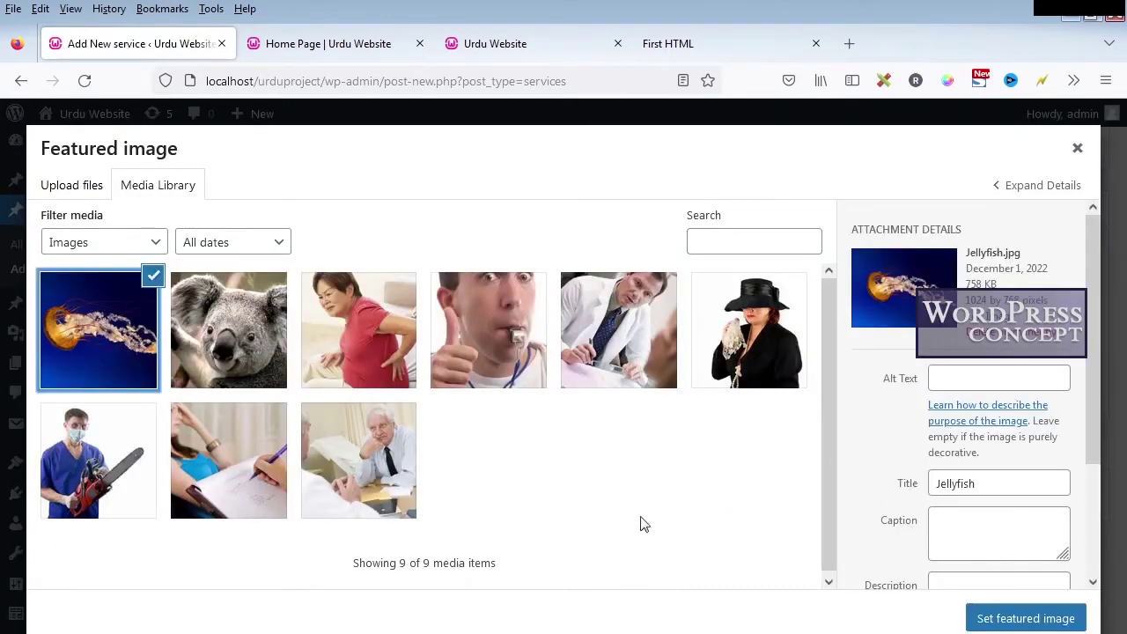
left_click(1025, 618)
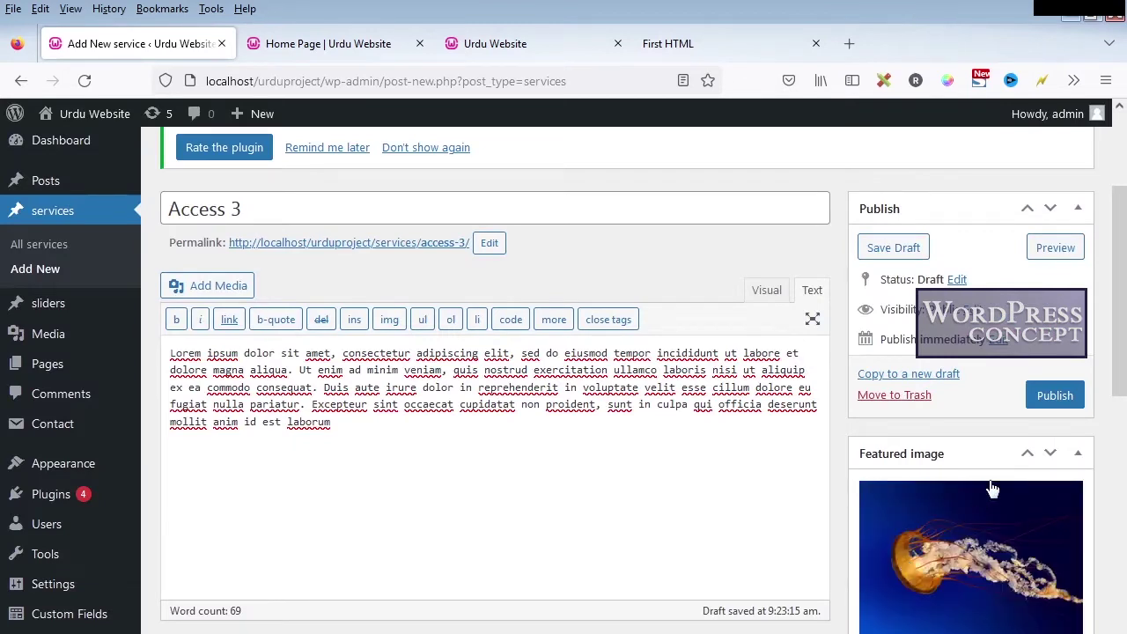
left_click(1047, 402)
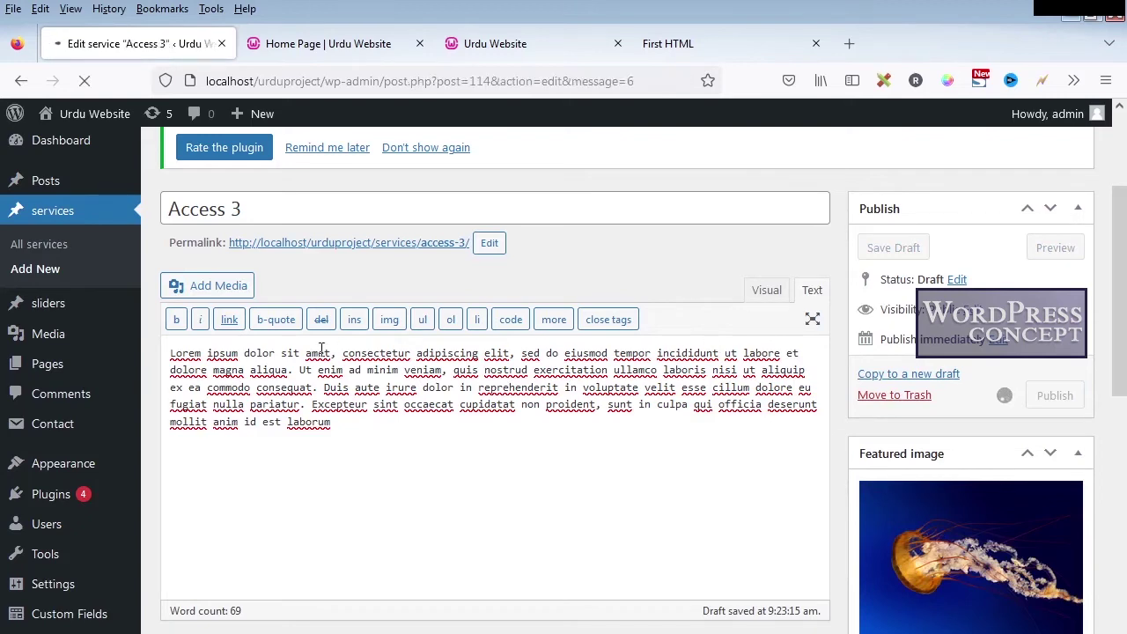
- Switch to home-page.php in Dreamweaver and examine the sliders query loop and the static threecol markup below it
key("alt+Tab")
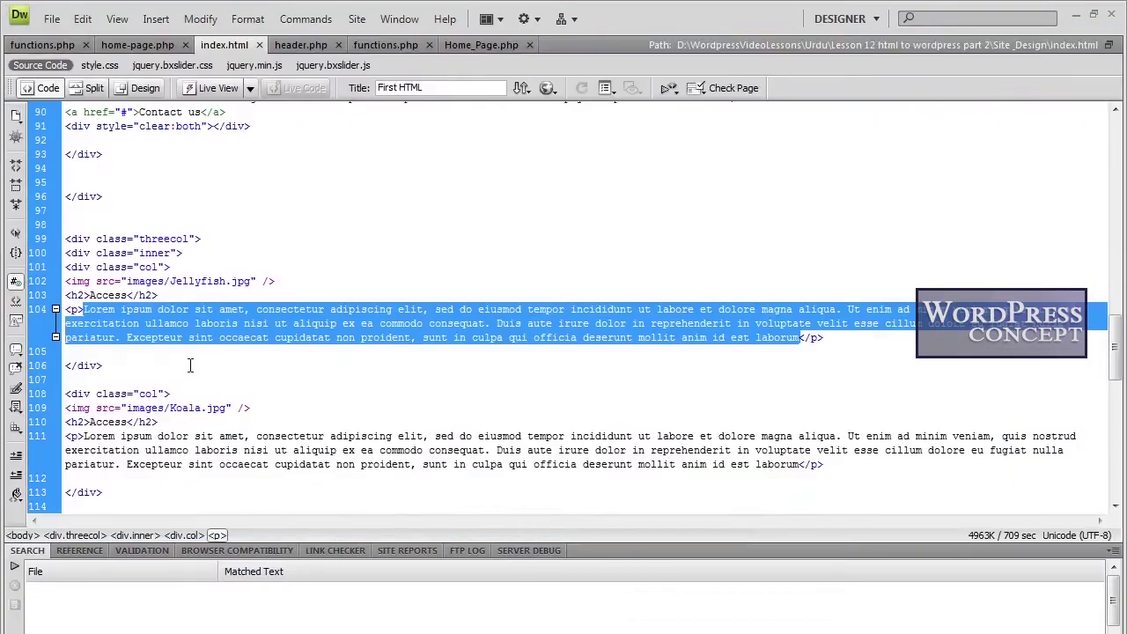
scroll(189, 364, "up", 13)
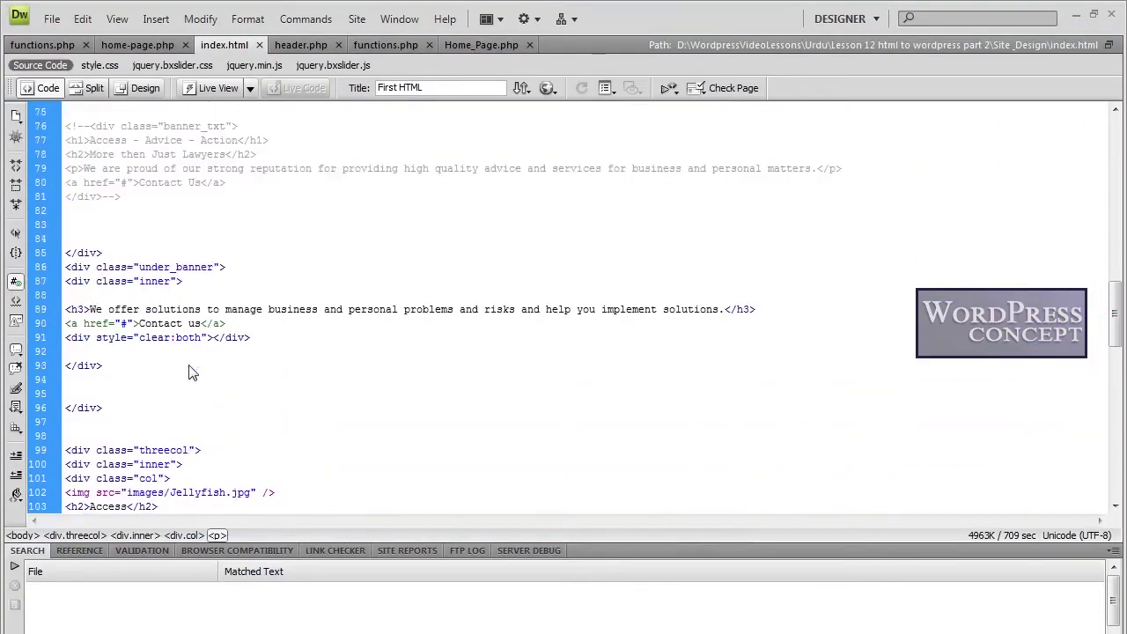
scroll(192, 371, "up", 9)
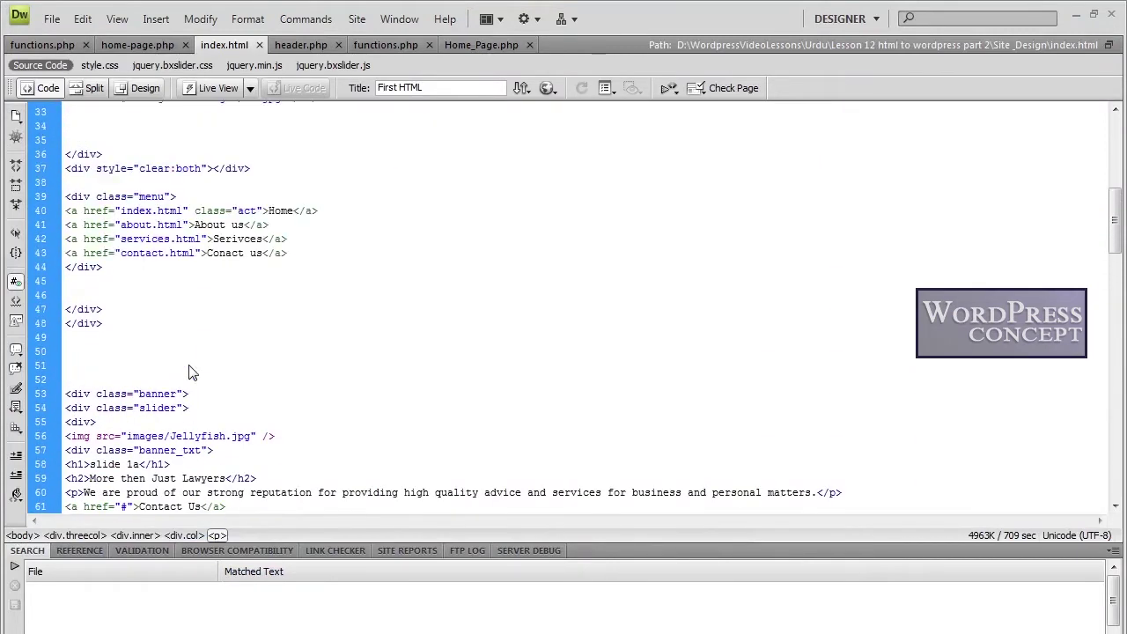
left_click(146, 45)
scroll(197, 311, "up", 13)
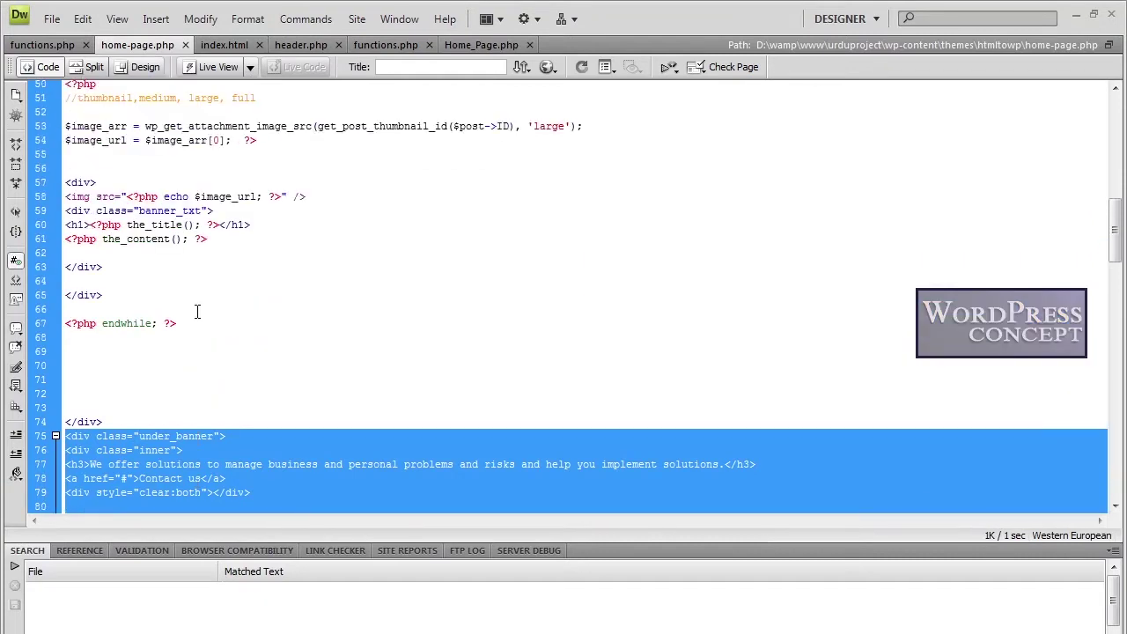
scroll(197, 312, "up", 4)
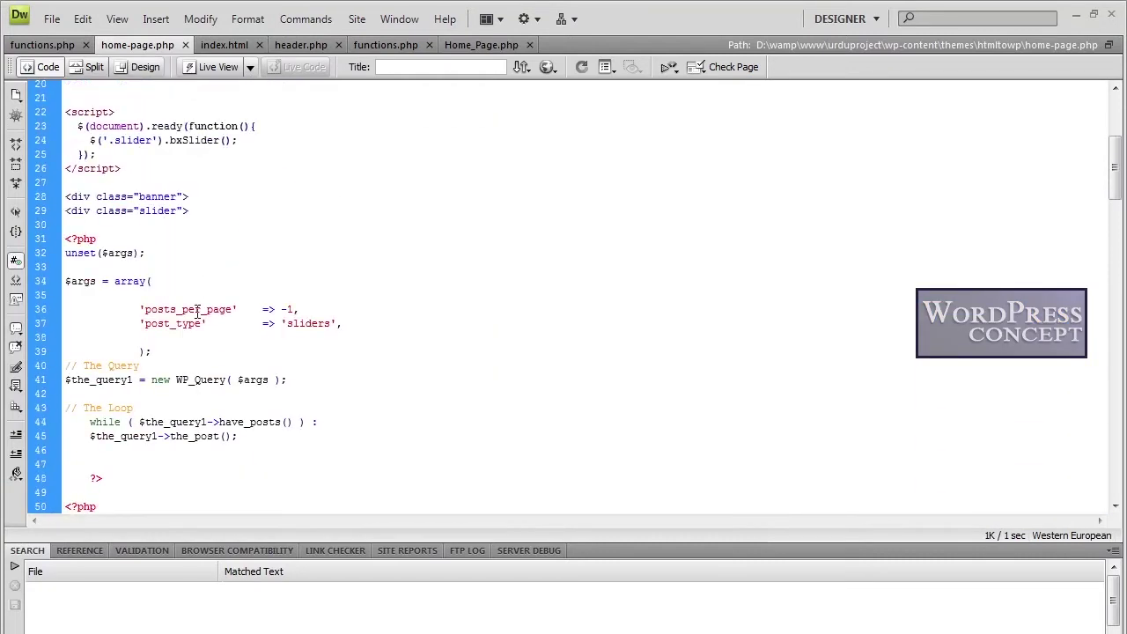
scroll(198, 312, "down", 5)
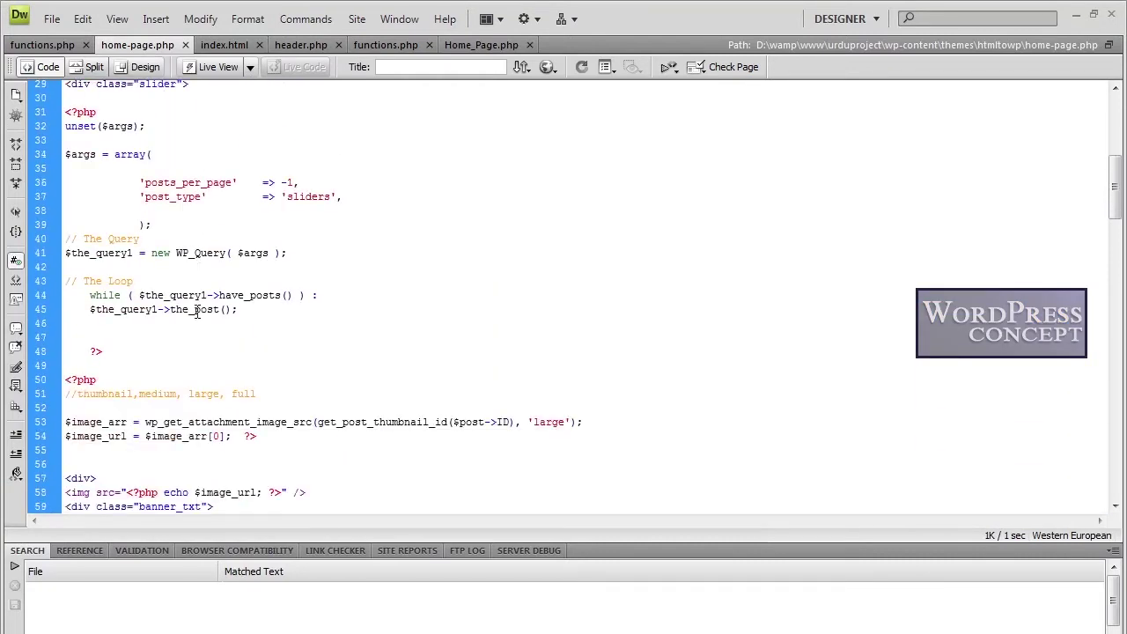
scroll(195, 320, "down", 3)
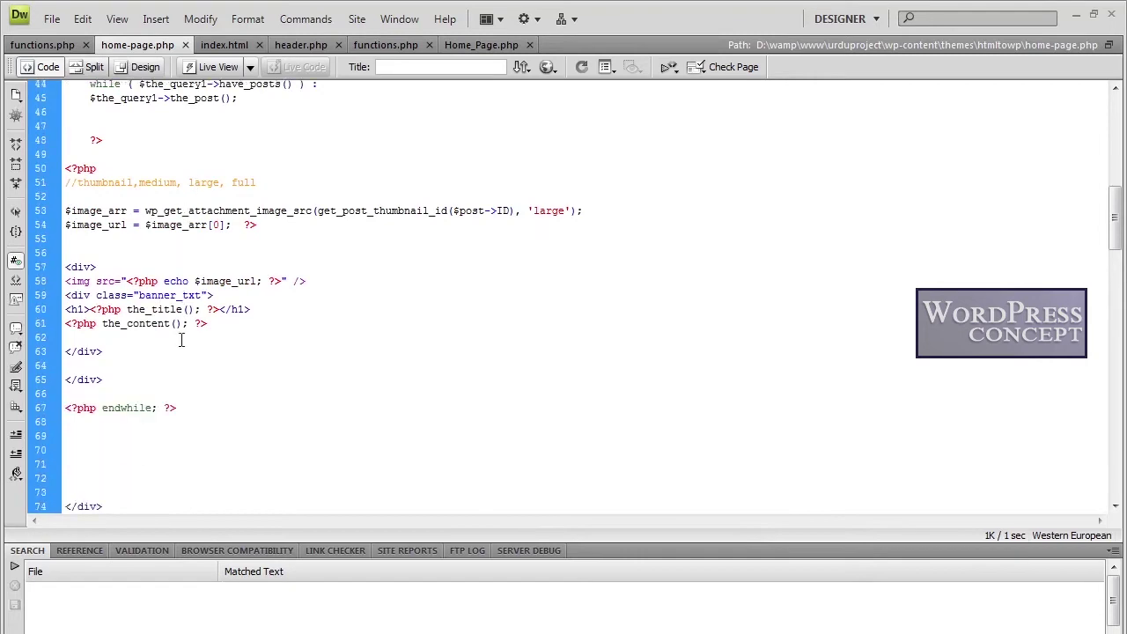
scroll(201, 455, "down", 2)
scroll(176, 396, "down", 7)
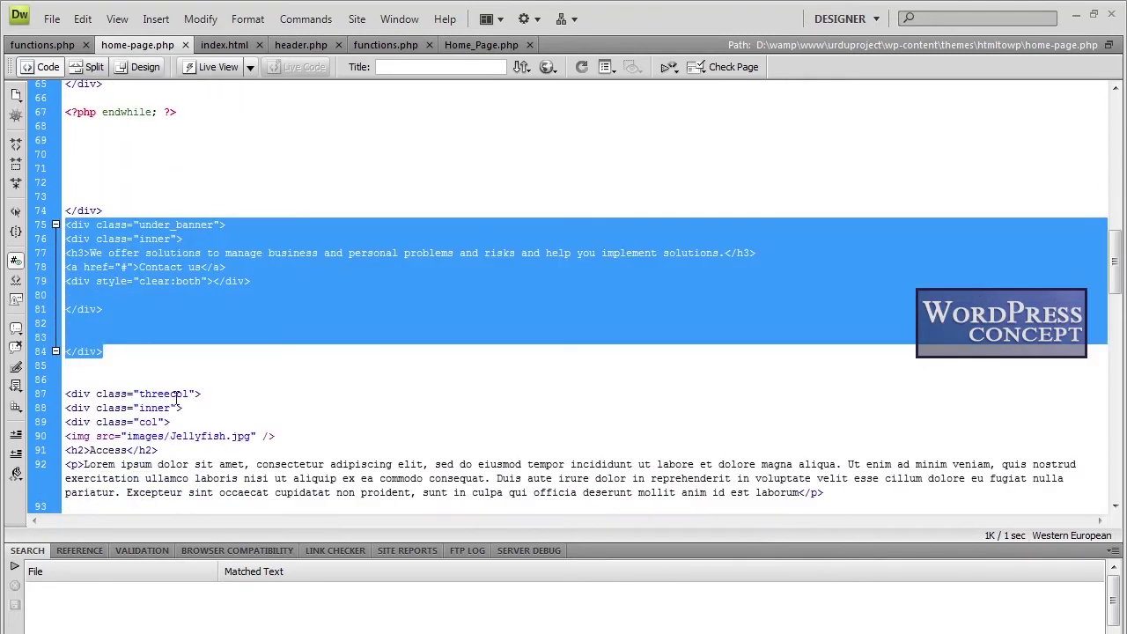
left_click(151, 351)
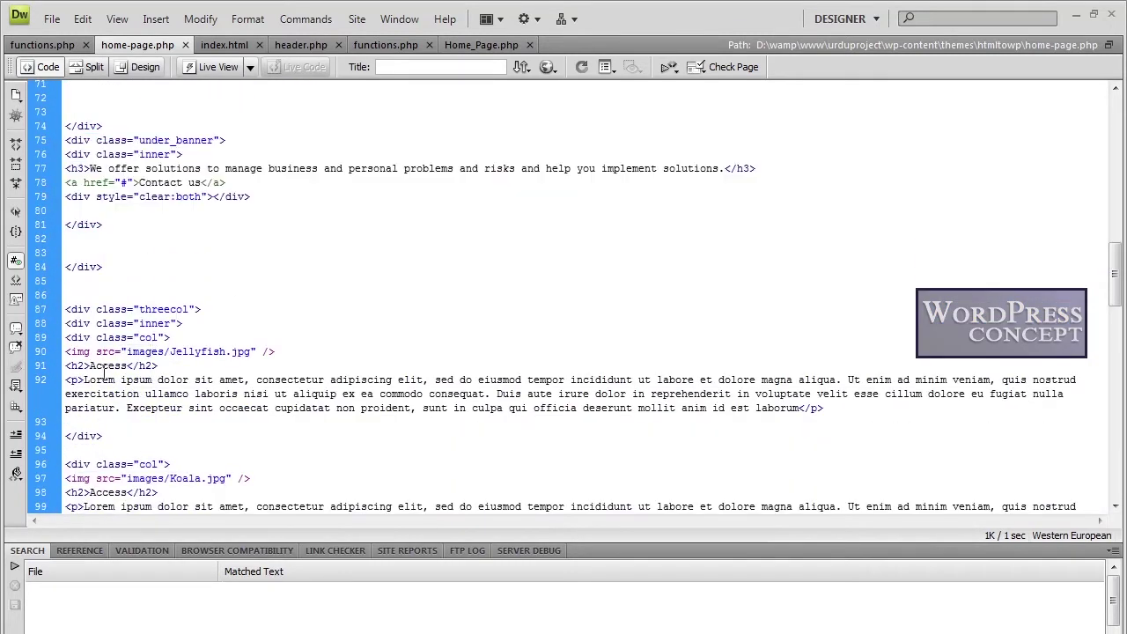
- Insert three blank lines after the inner div's opening tag in the threecol section, above the Jellyfish column block
right_click(70, 343)
left_click(112, 354)
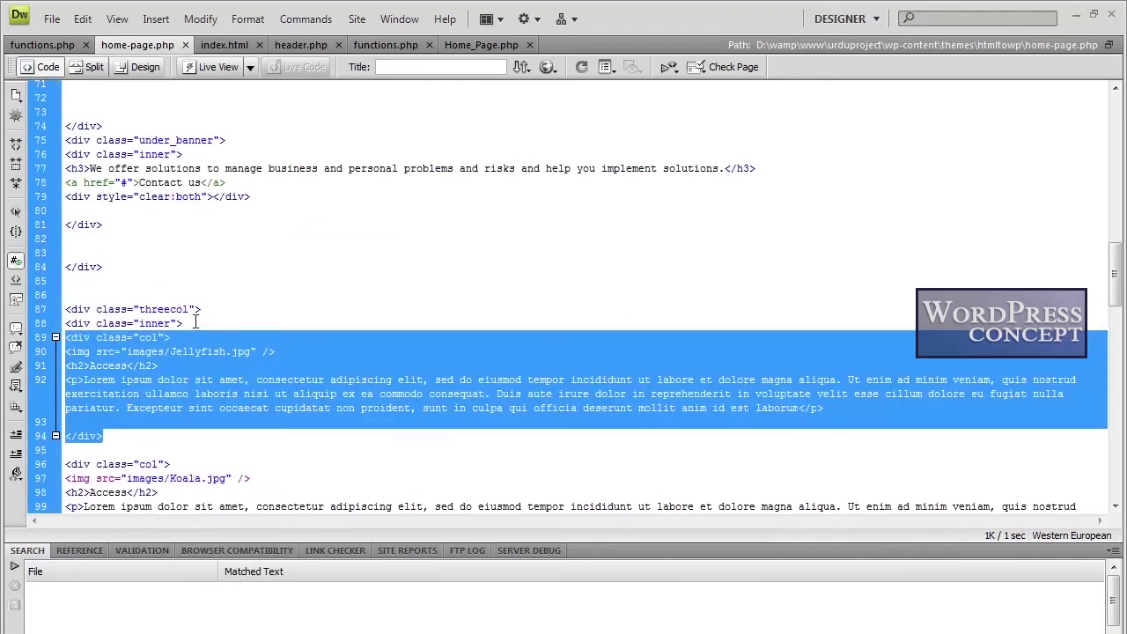
left_click(195, 322)
key("Return")
key("Return")
key("Return")
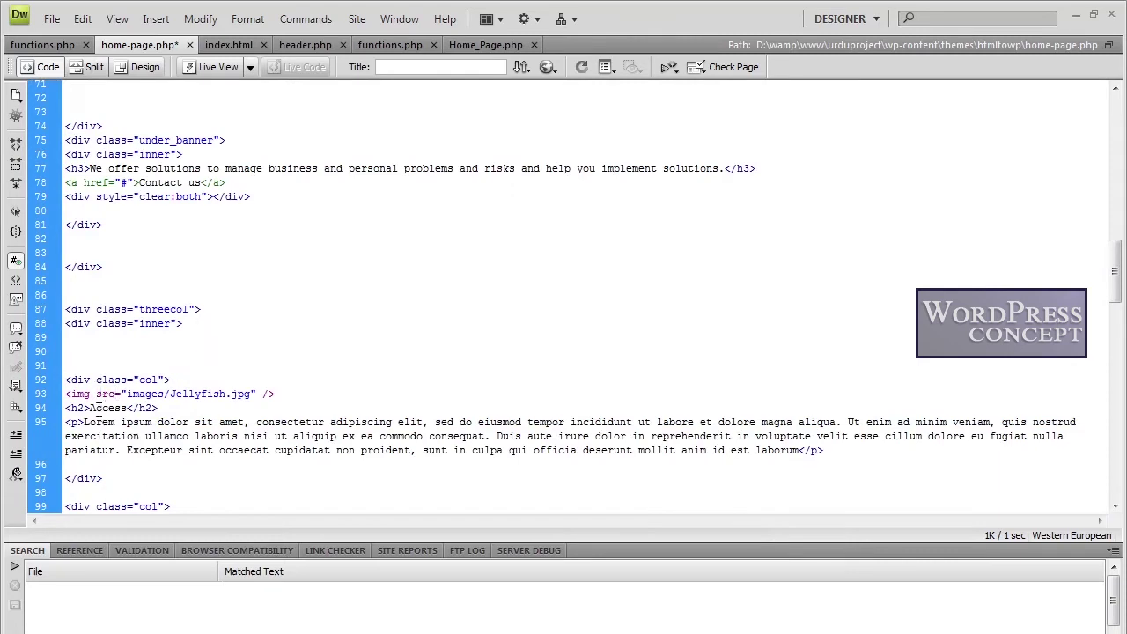
- Compare the Jellyfish column markup with the three service columns on the Home Page and the First HTML design in the browser
left_click_drag(88, 427, 148, 430)
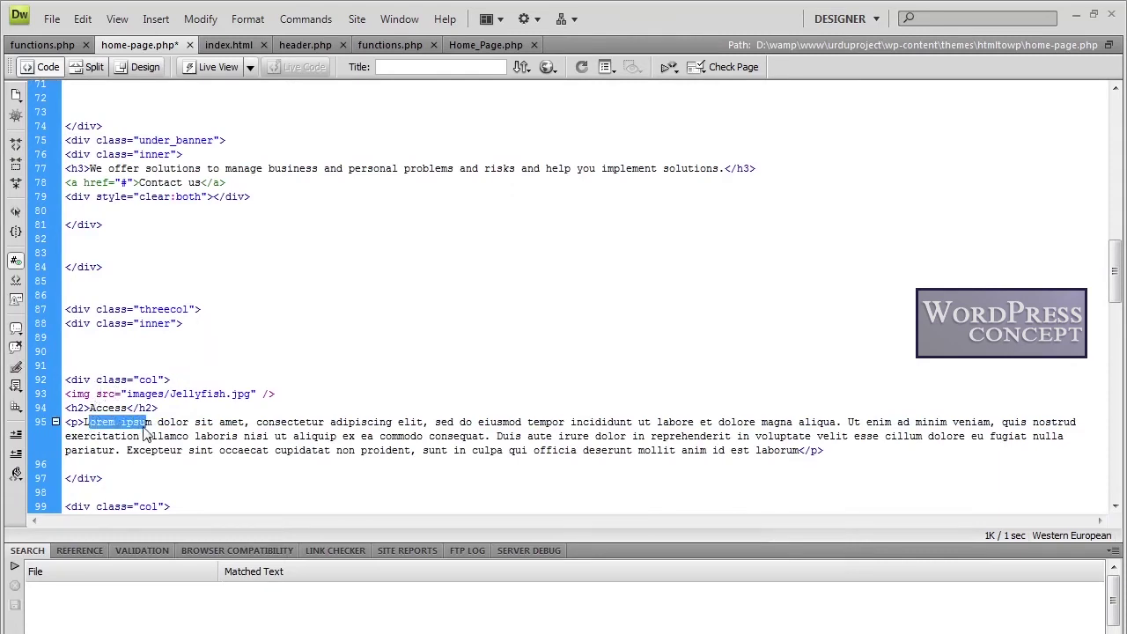
scroll(146, 435, "down", 3)
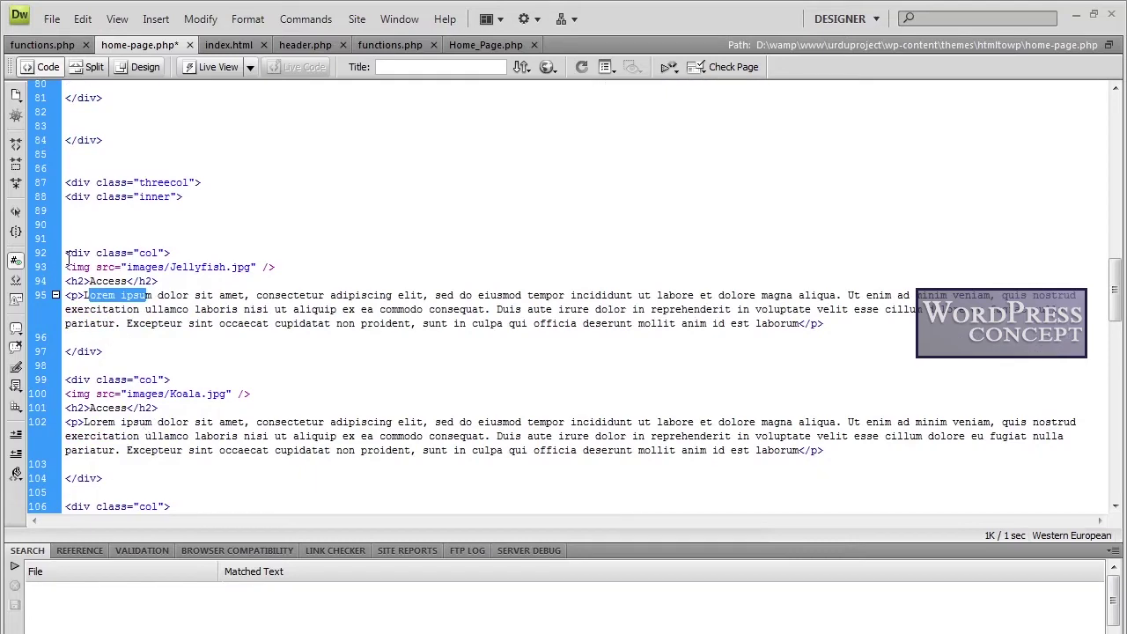
right_click(69, 256)
left_click(81, 267)
key("Escape")
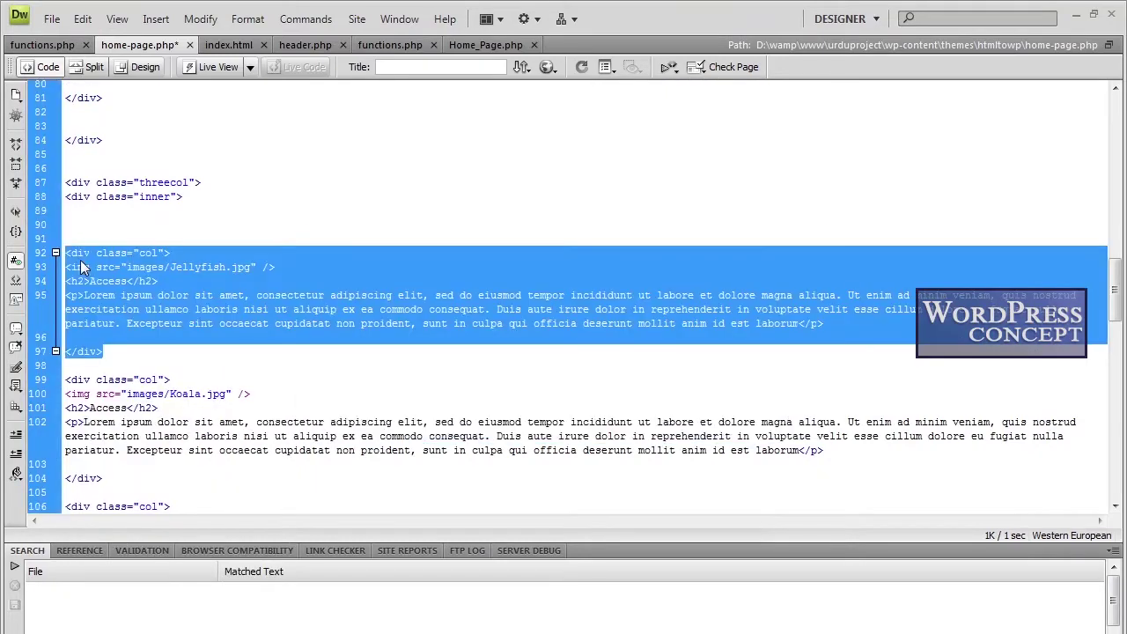
key("alt+Tab")
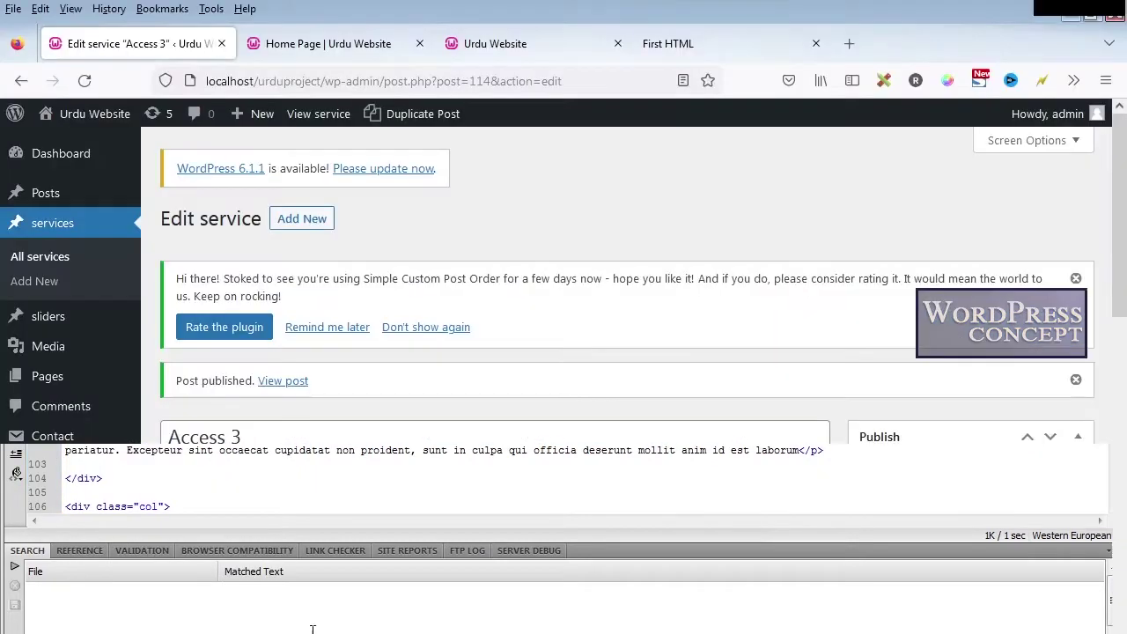
left_click(365, 48)
scroll(415, 420, "down", 10)
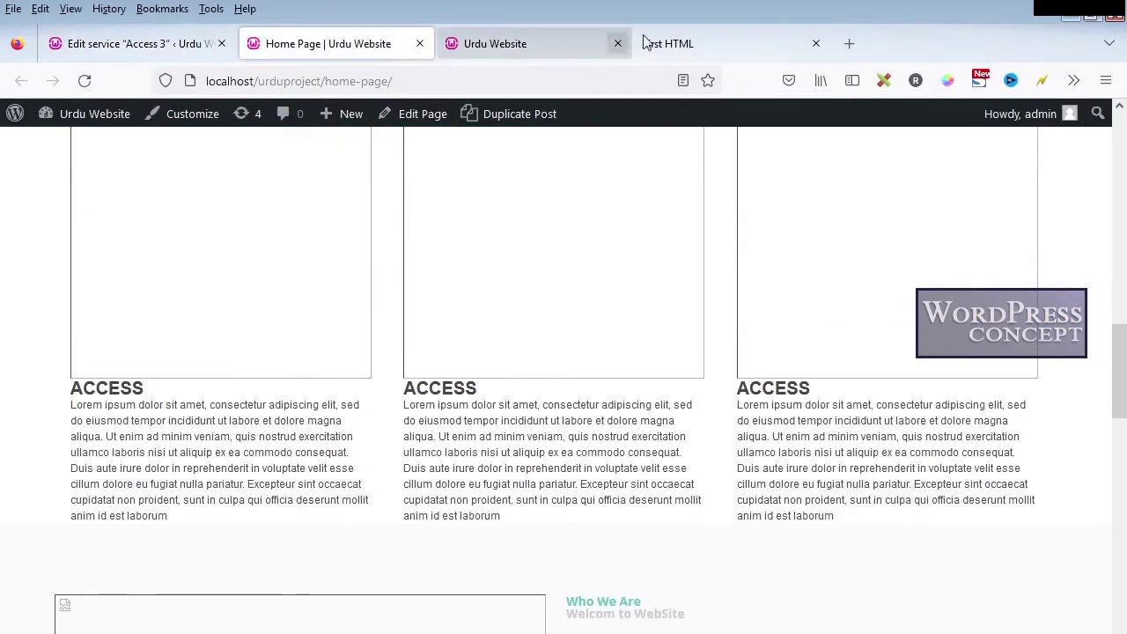
left_click(647, 43)
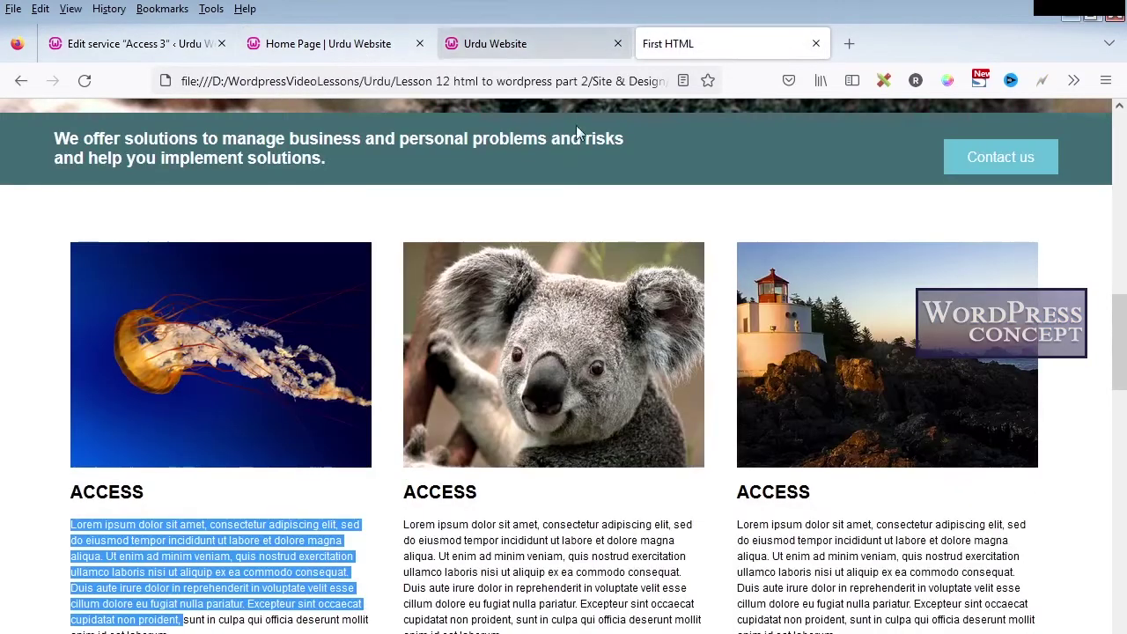
scroll(139, 187, "down", 2)
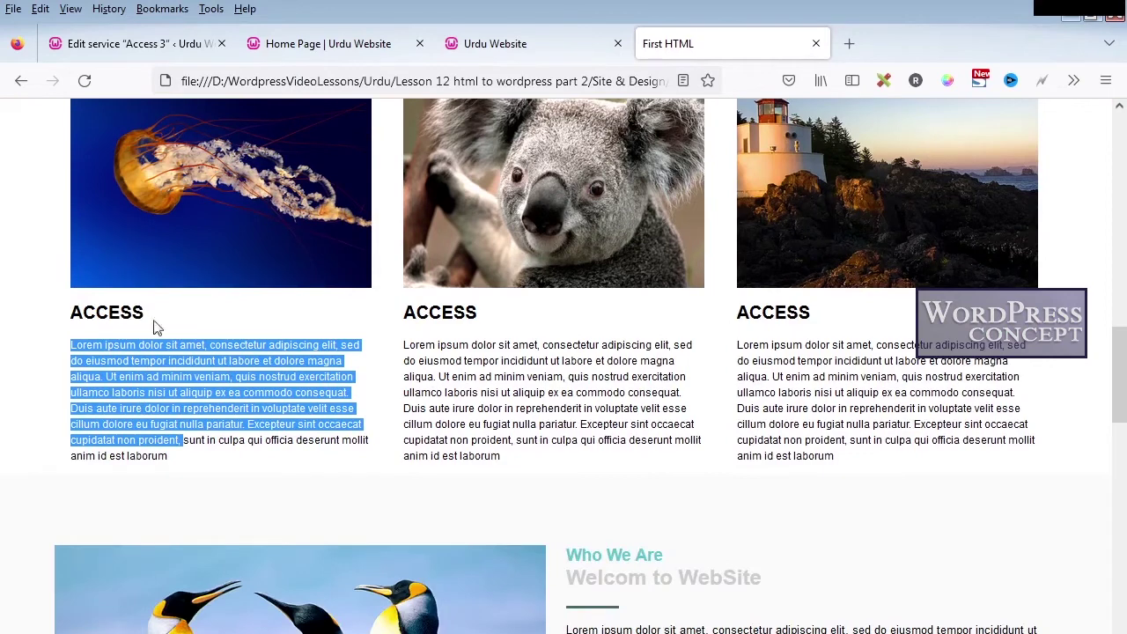
key("alt+Tab")
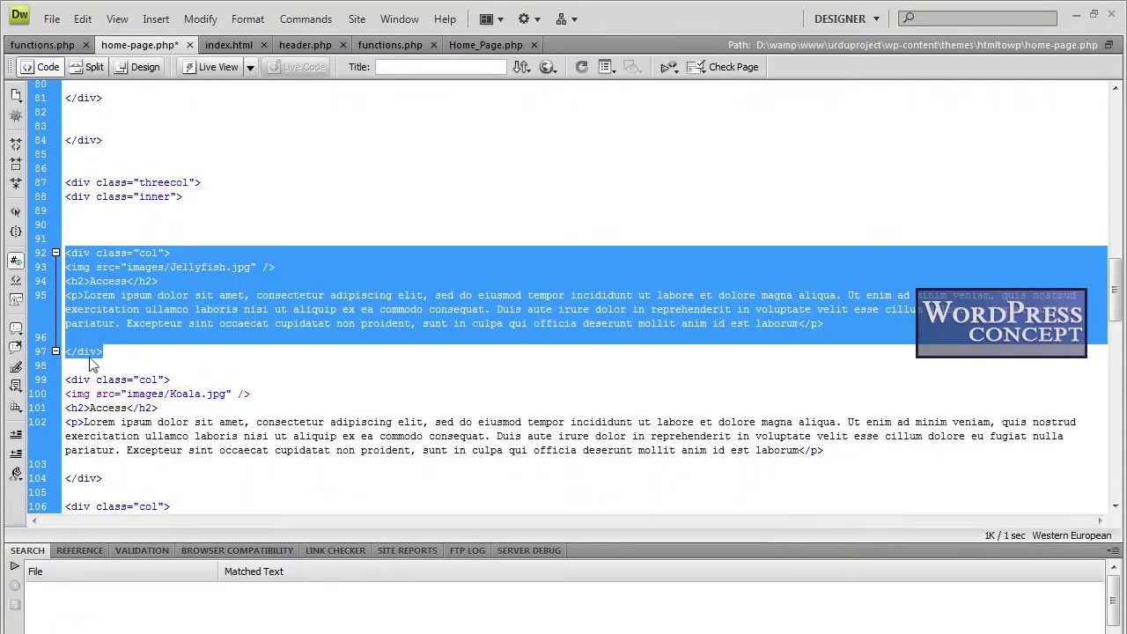
- Delete the Koala and Lighthouse column blocks from the threecol section in home-page.php, keeping the Jellyfish column
right_click(73, 379)
left_click(117, 299)
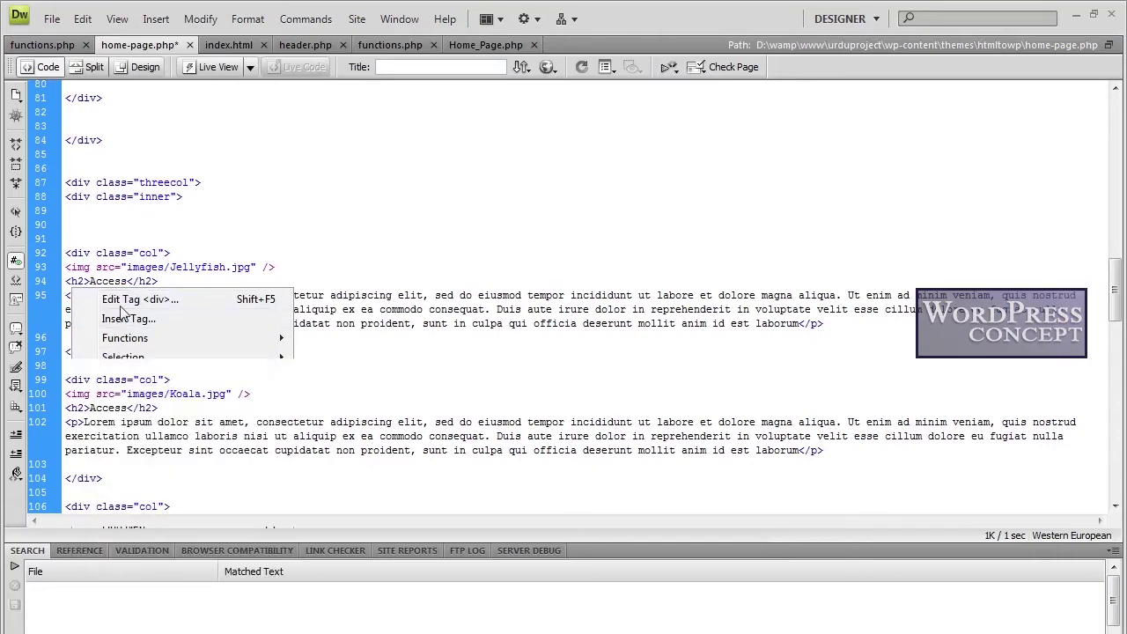
key("Escape")
key("Delete")
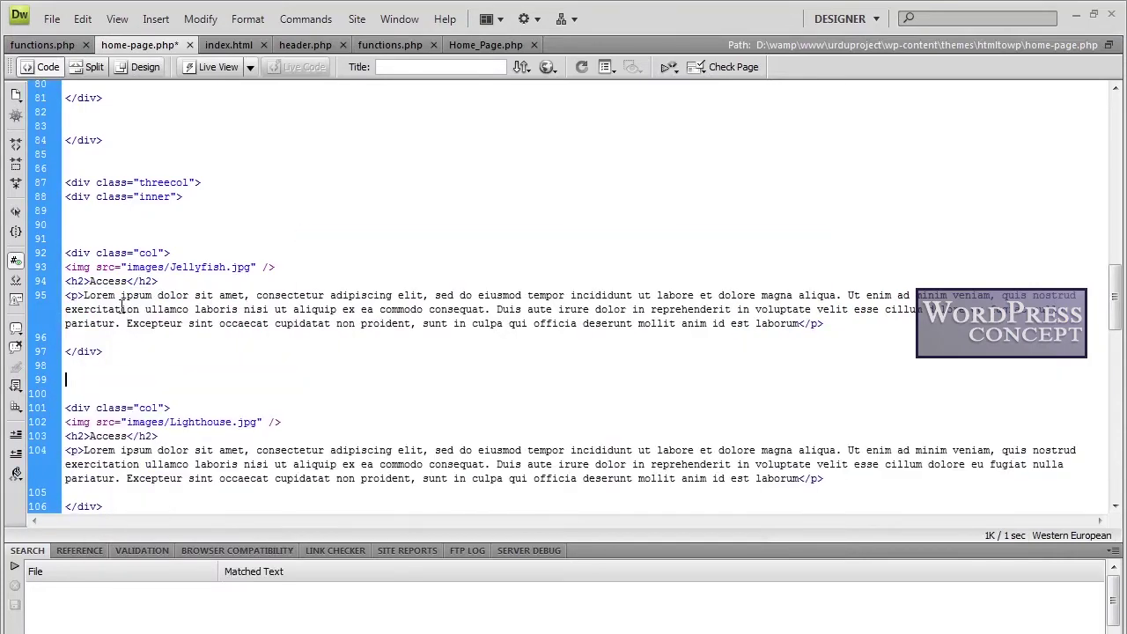
right_click(77, 416)
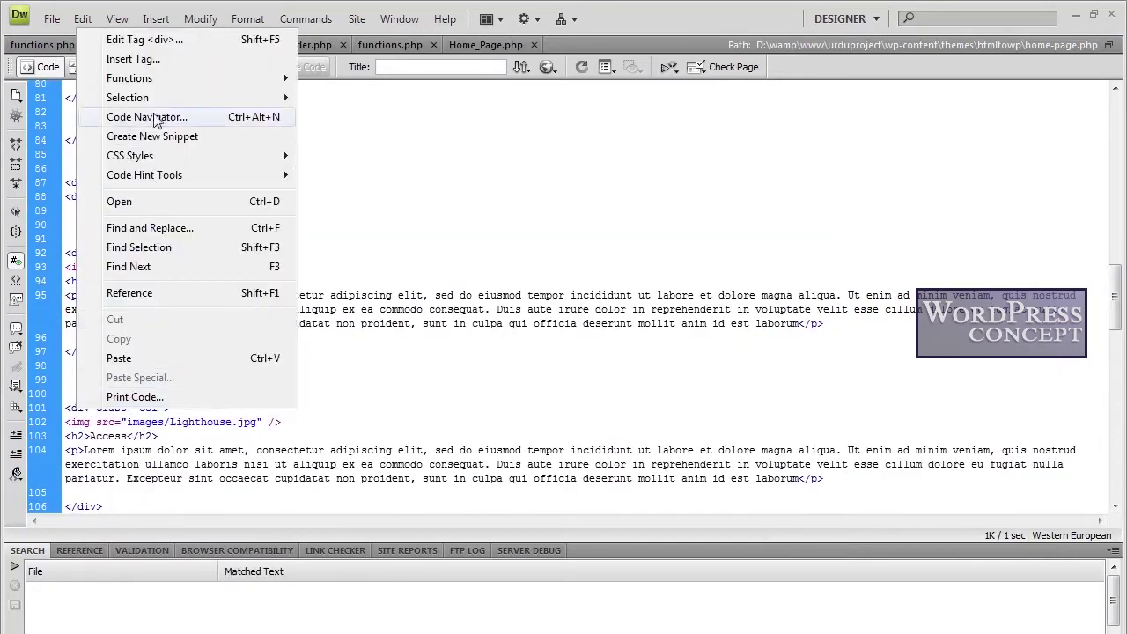
left_click(154, 39)
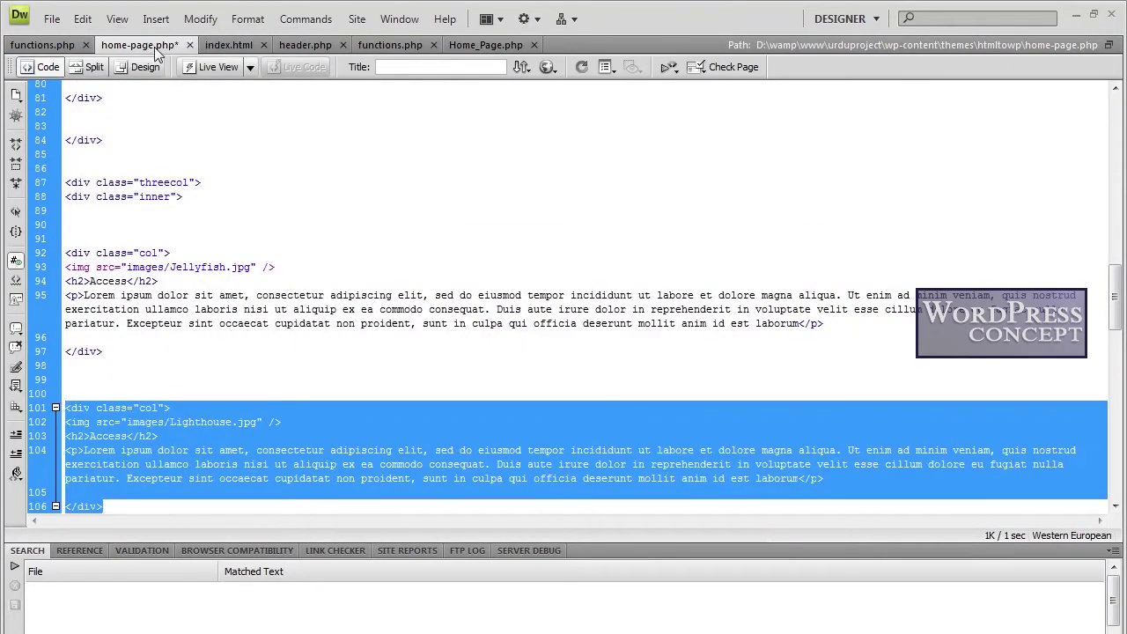
key("Delete")
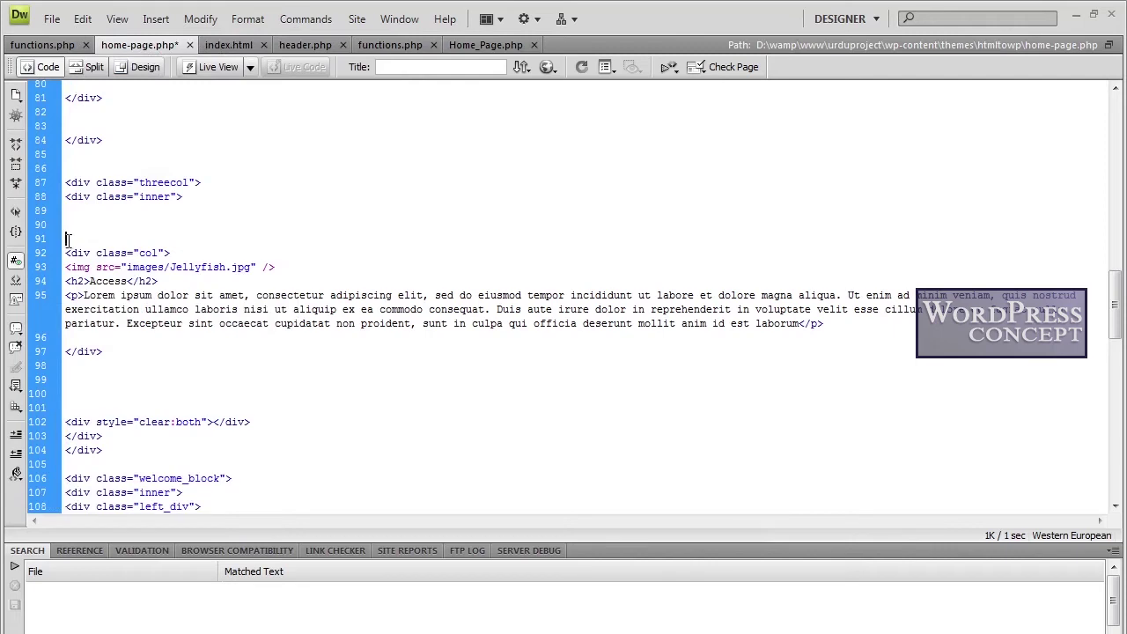
- Copy the banner slider's PHP query, loop opening and featured-image code, and paste it above the Jellyfish column block
scroll(72, 239, "up", 17)
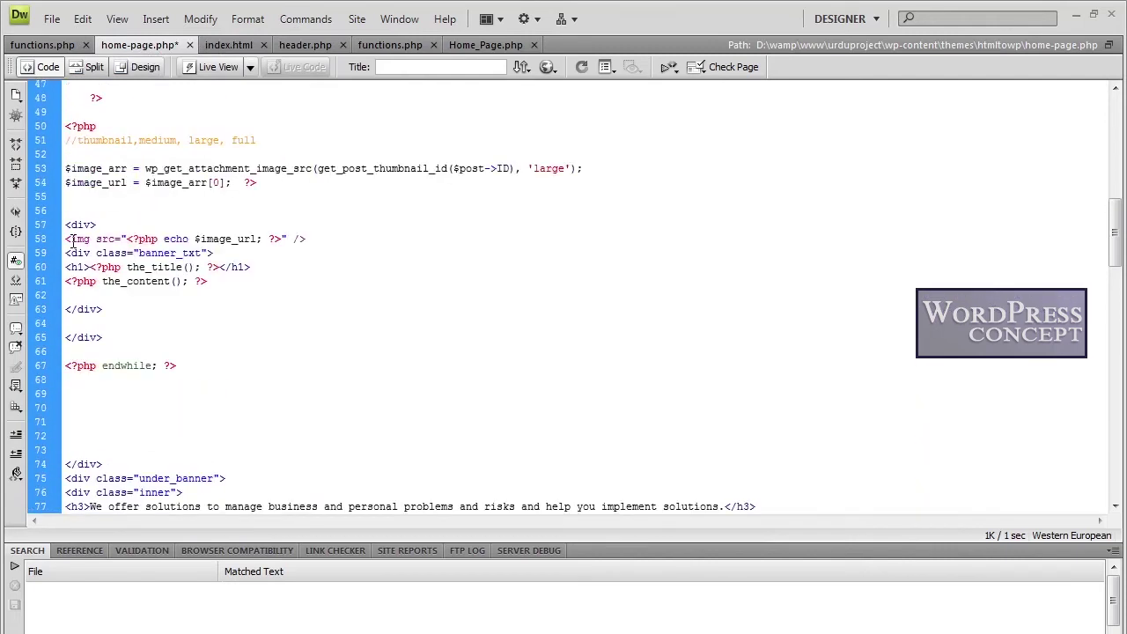
scroll(73, 242, "up", 2)
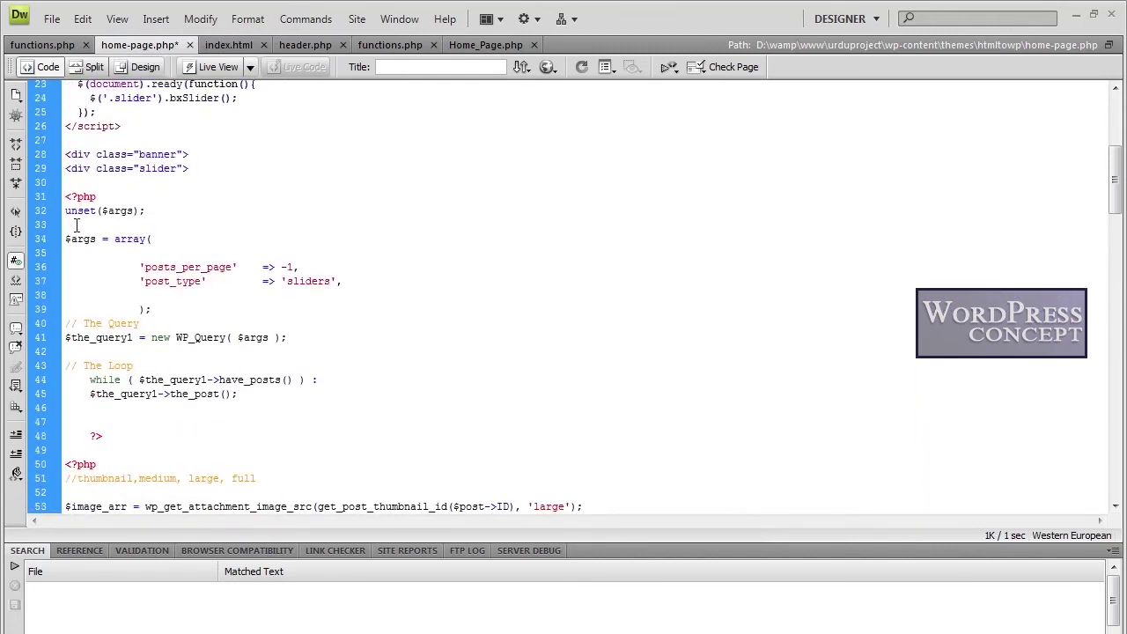
left_click_drag(67, 192, 103, 253)
scroll(103, 253, "down", 1)
left_click_drag(103, 253, 273, 400)
scroll(273, 400, "down", 14)
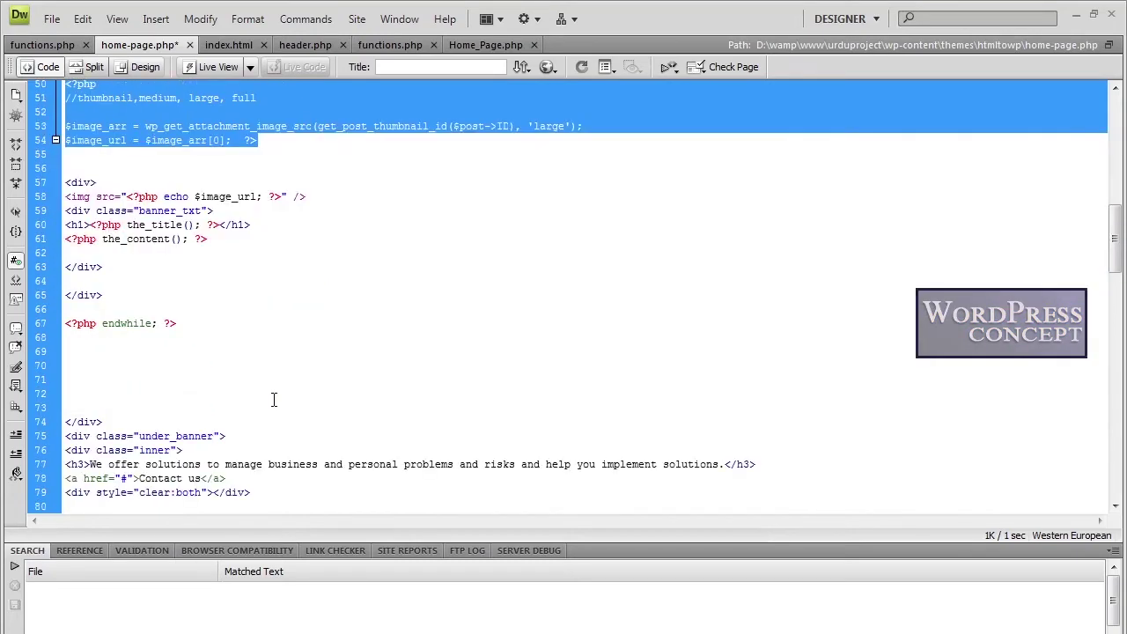
left_click(81, 310)
type("<?php unset($args);  $args = array(              'posts_per_page'    => -1,             'post_type'         => 'sliders',              ); // The Query $the_query1 = new WP_Query( $args );  // The Loop     while ( $the_query1->have_posts() ) :     $the_query1->the_post();       ?>  <?php //thumbnail,medium, large, full  $image_arr = wp_get_attachment_image_src(get_post_thumbnail_id($post->ID), 'large'); $image_url = $image_arr[0];  ?>")
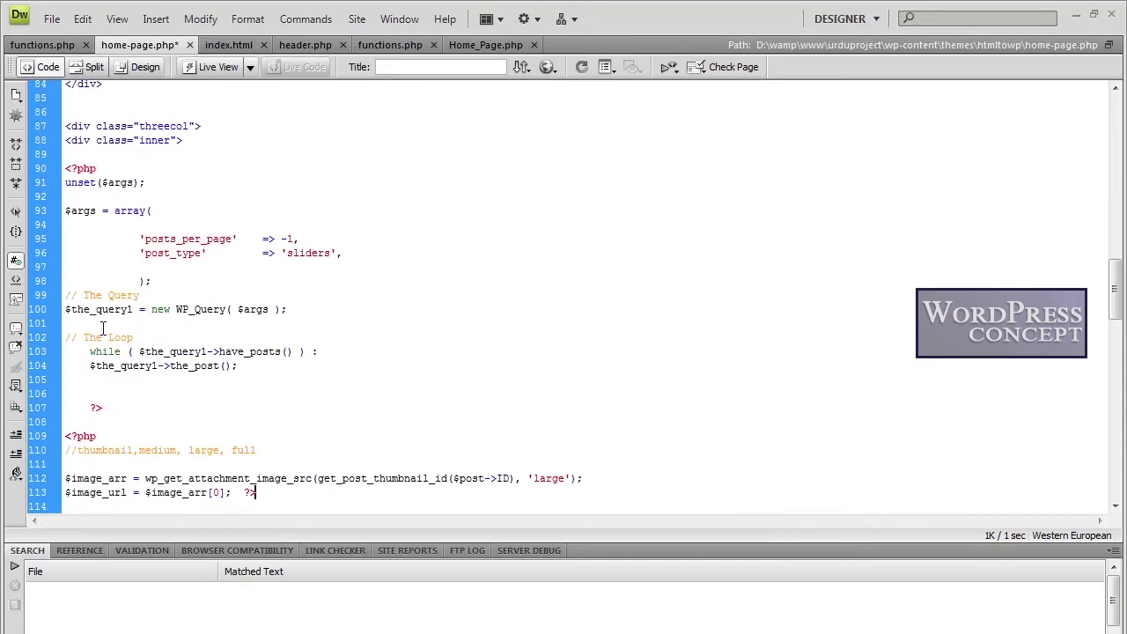
- Copy the slider's <?php endwhile; ?> line, paste it after the Jellyfish column's closing div, and save home-page.php
scroll(102, 328, "down", 2)
scroll(102, 328, "down", 2)
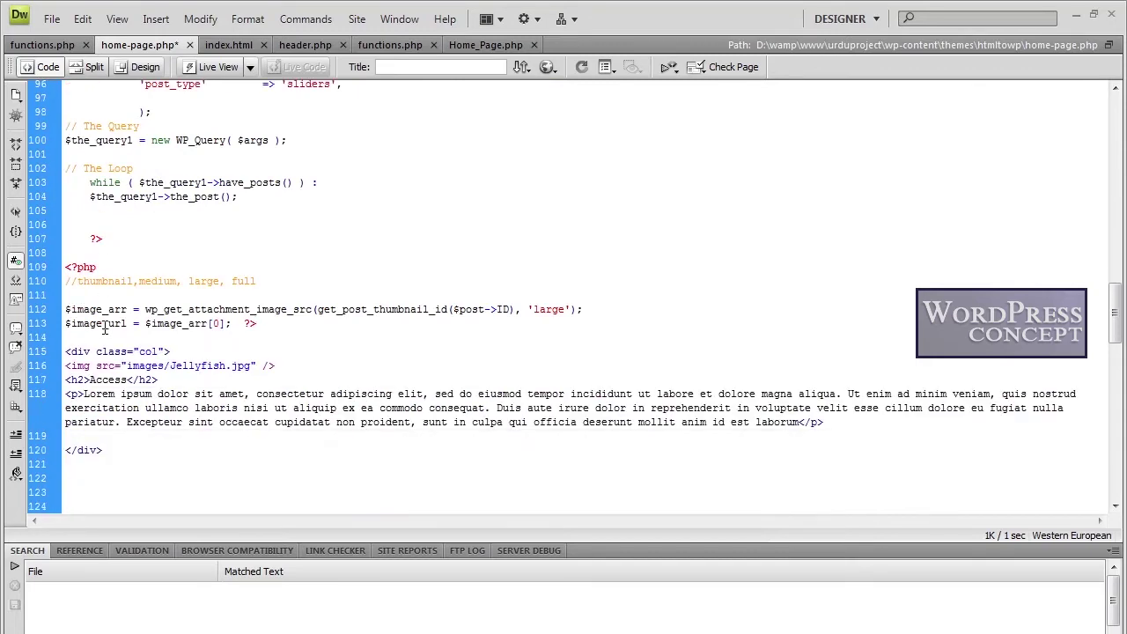
scroll(104, 327, "up", 14)
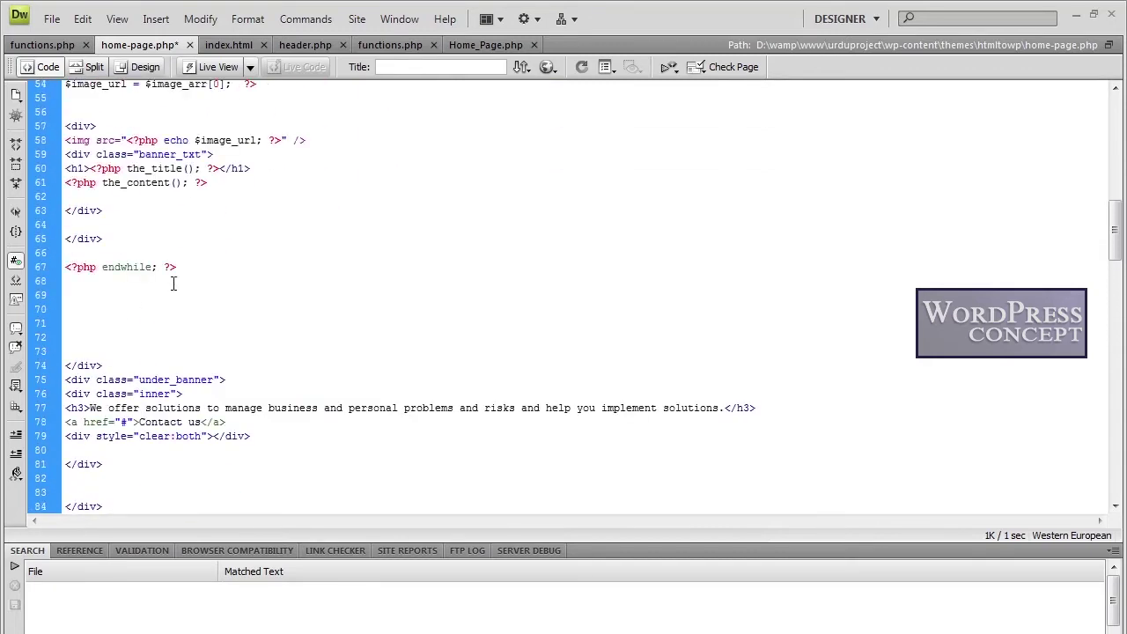
left_click_drag(184, 266, 57, 267)
key("ctrl+c")
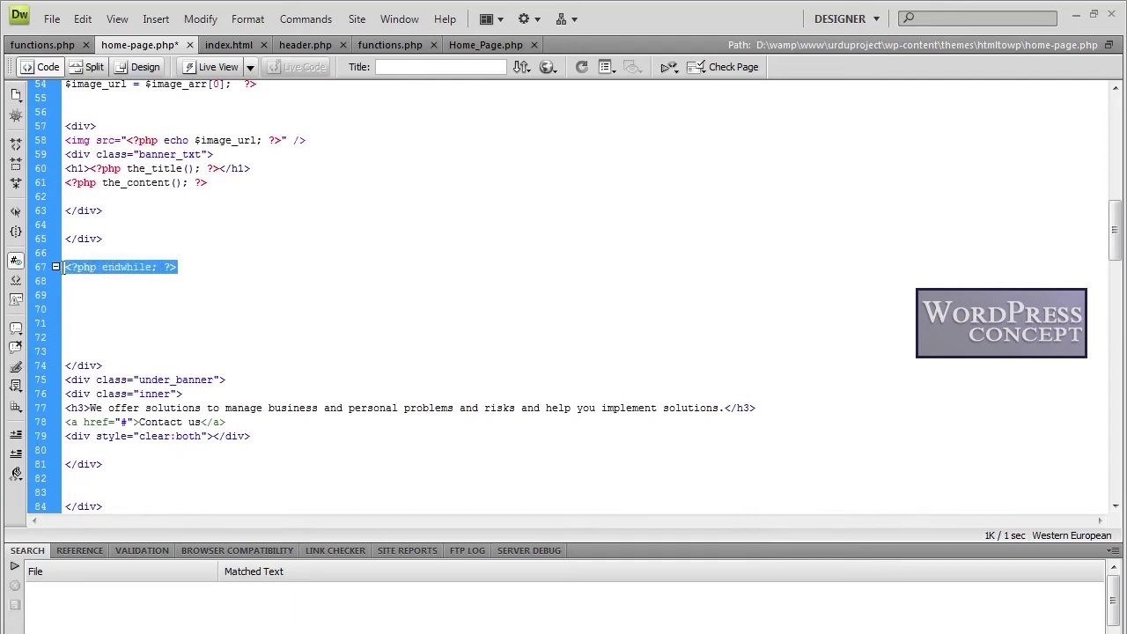
scroll(155, 326, "down", 3)
scroll(155, 326, "down", 14)
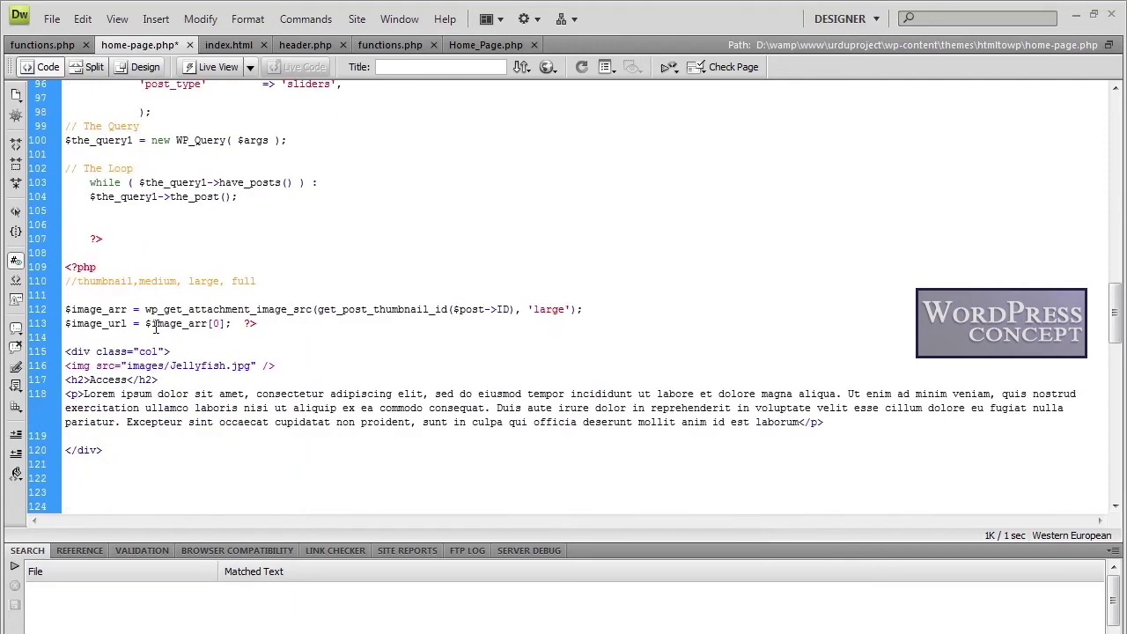
right_click(70, 226)
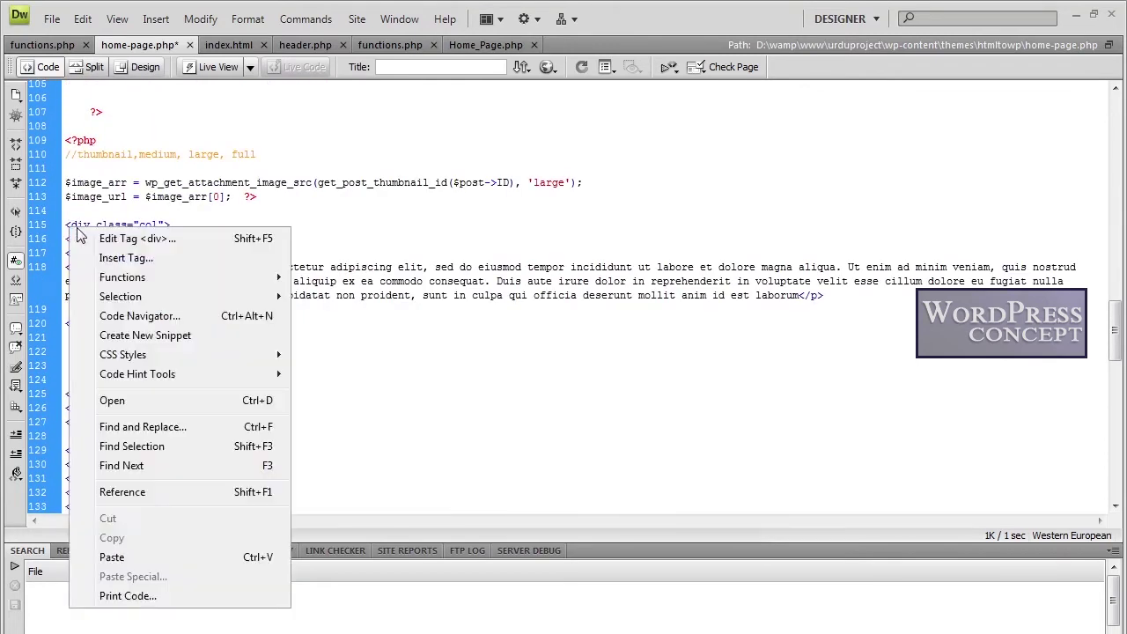
left_click(93, 233)
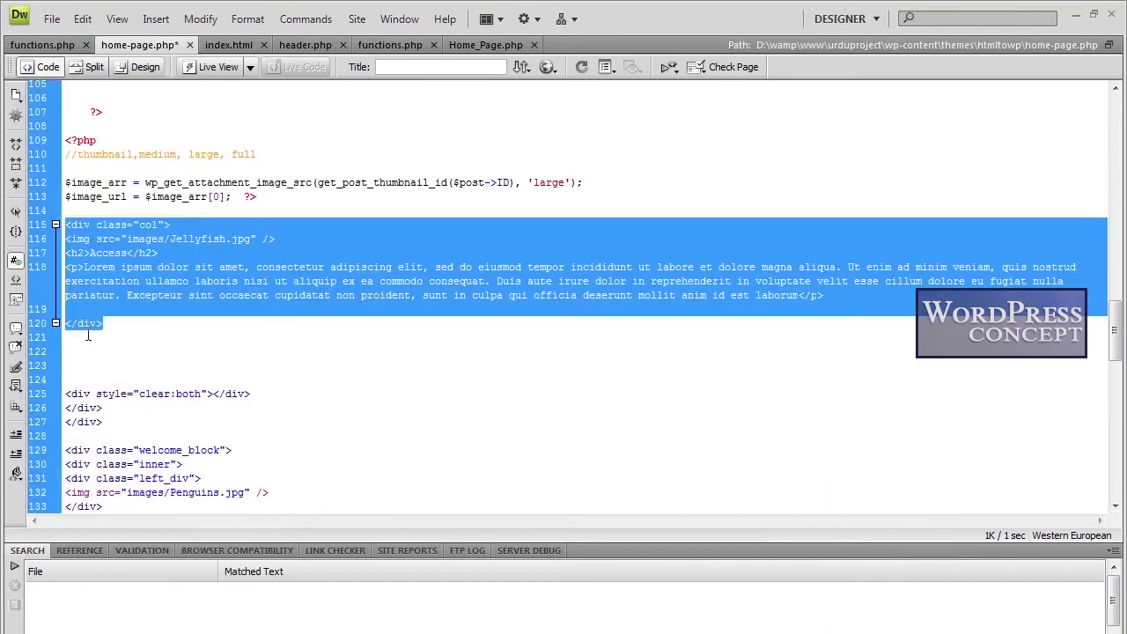
left_click(74, 344)
key("ctrl+v")
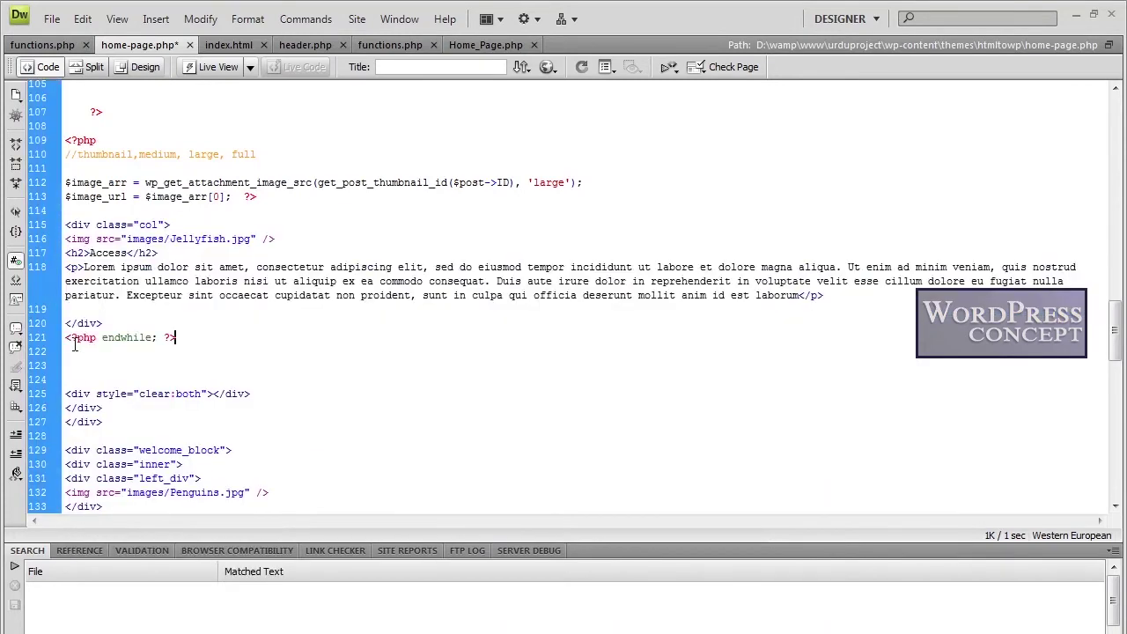
scroll(75, 344, "up", 4)
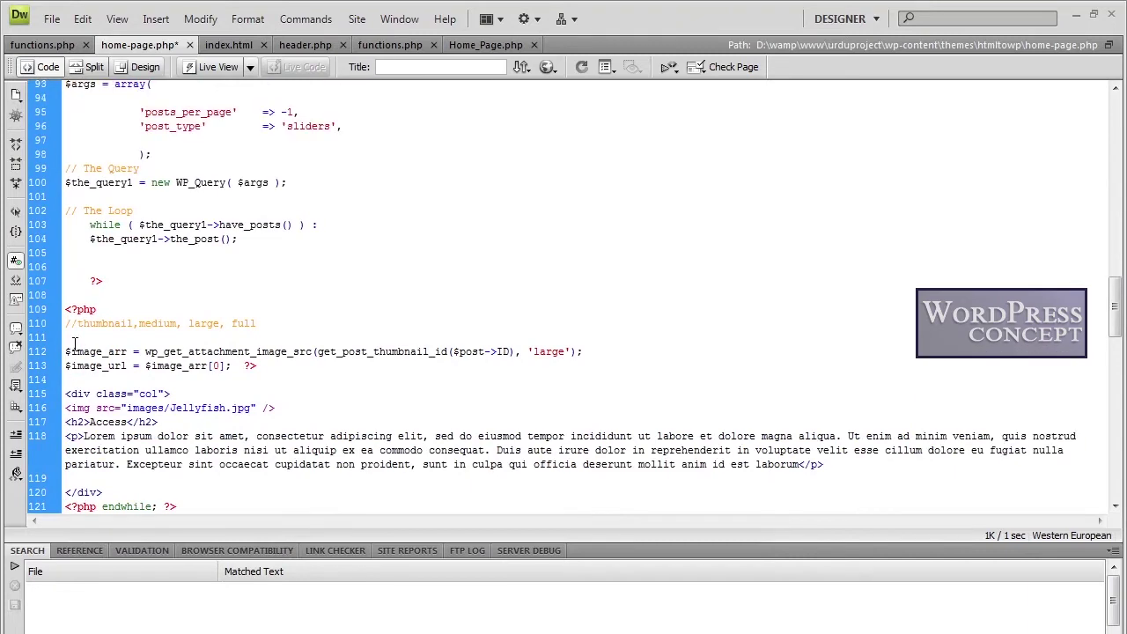
key("ctrl+s")
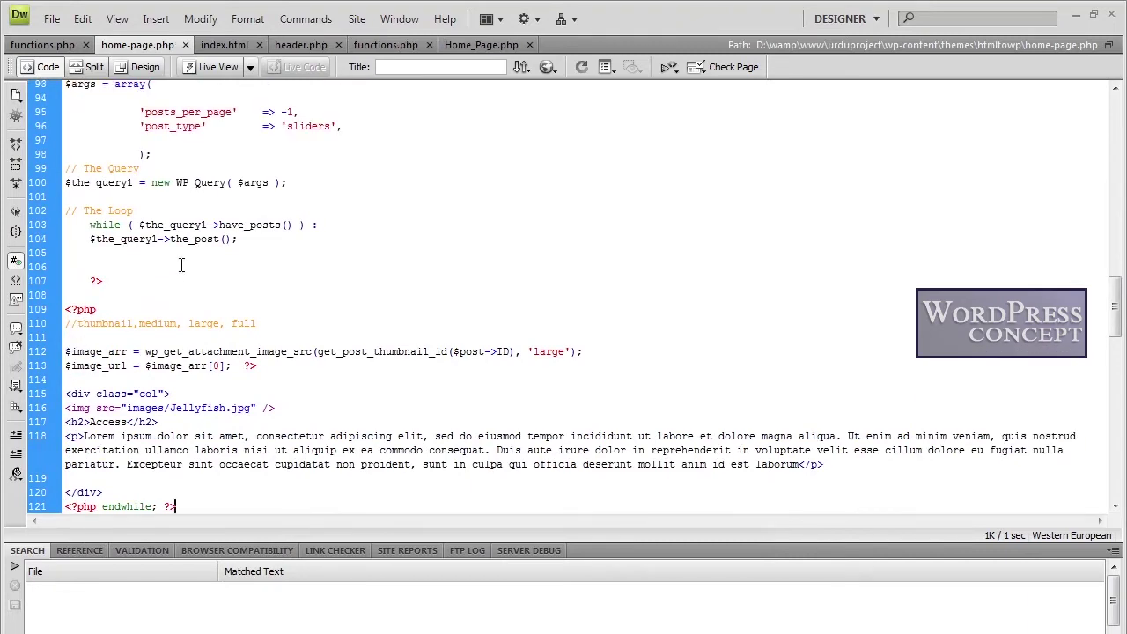
- Set the post_type in the threecol section's query to 'services' and save the file
scroll(181, 264, "up", 3)
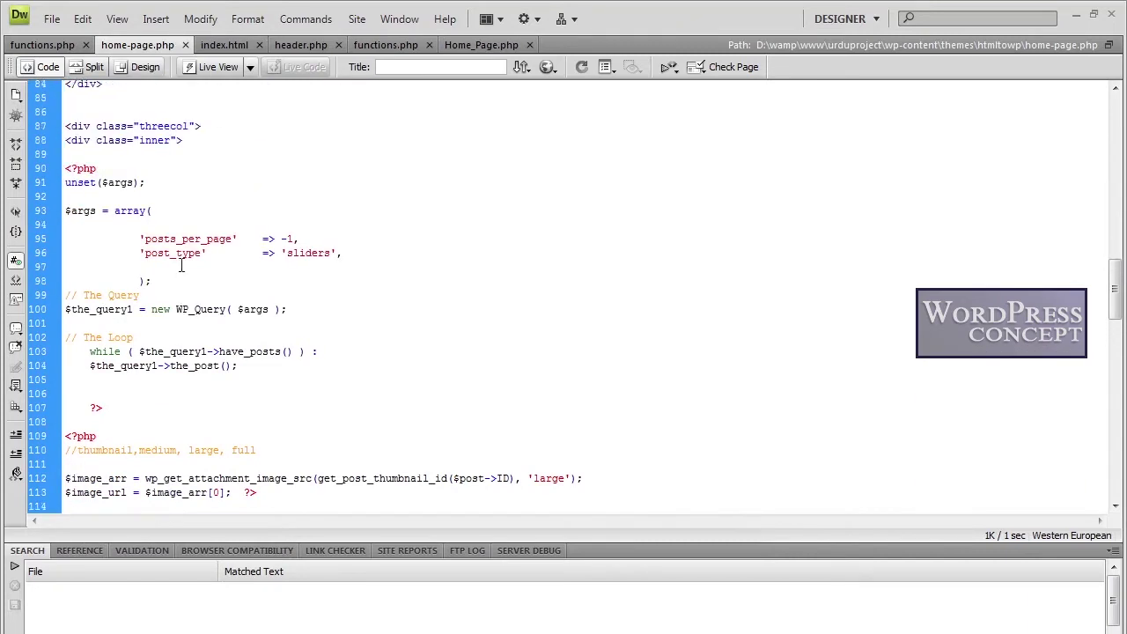
double_click(309, 256)
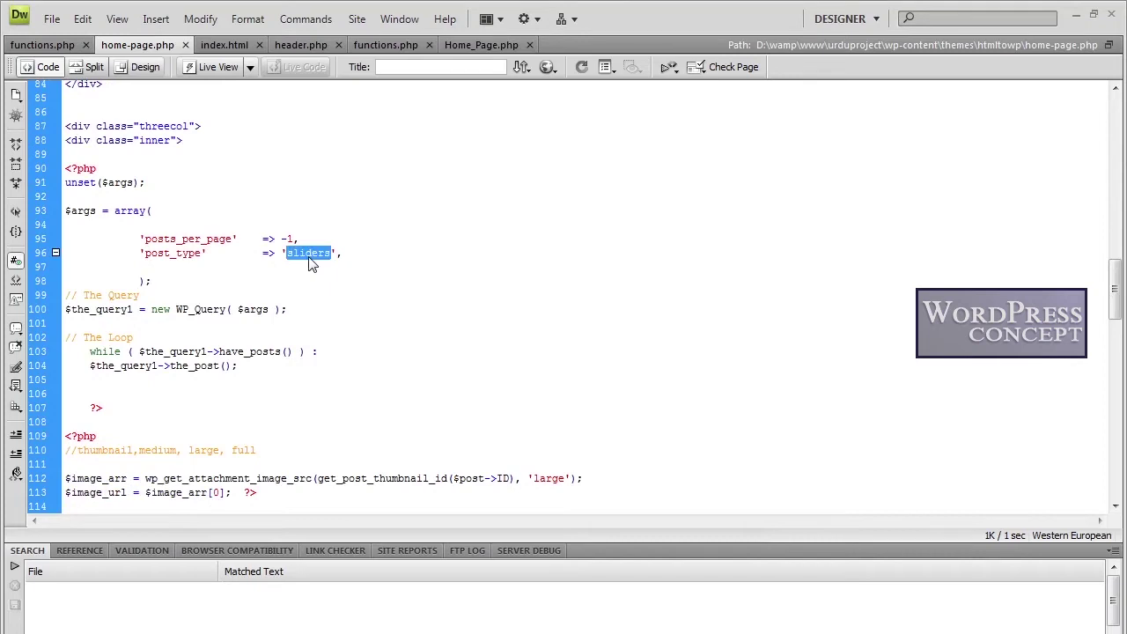
type("services")
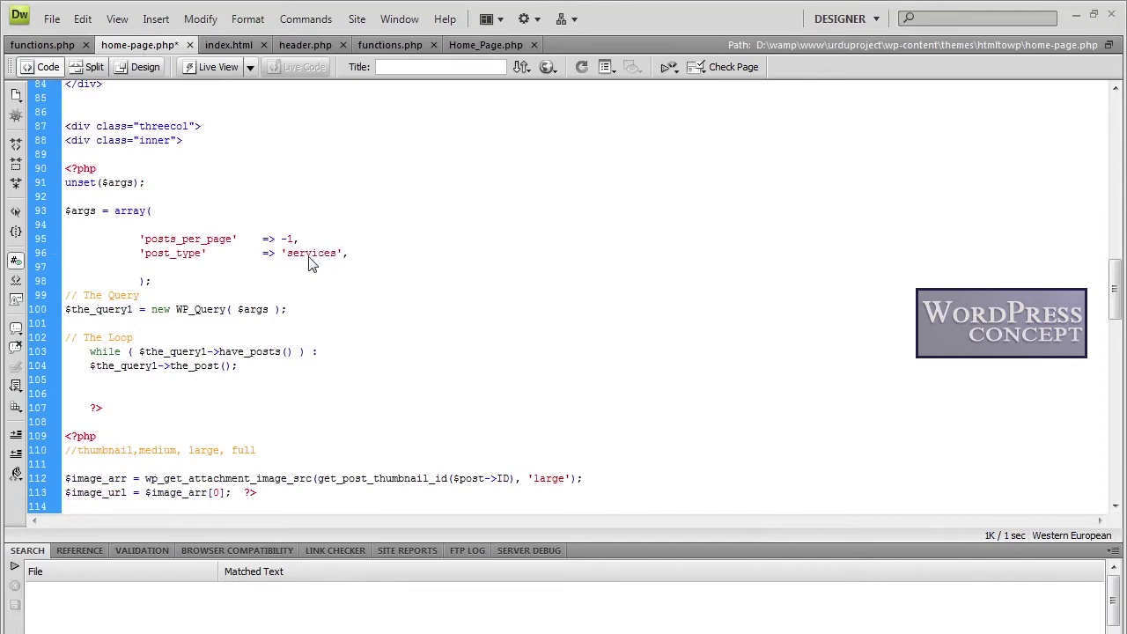
key("ctrl+s")
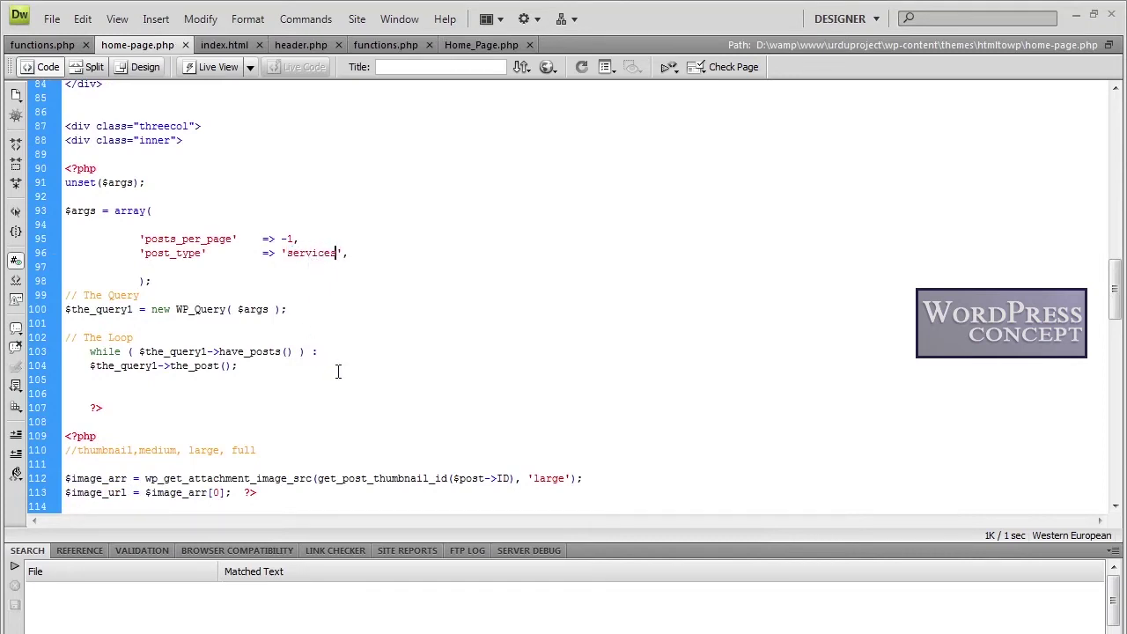
- Replace the Jellyfish image path in the threecol column's img src with <?php echo $image_url;?>
scroll(337, 371, "down", 3)
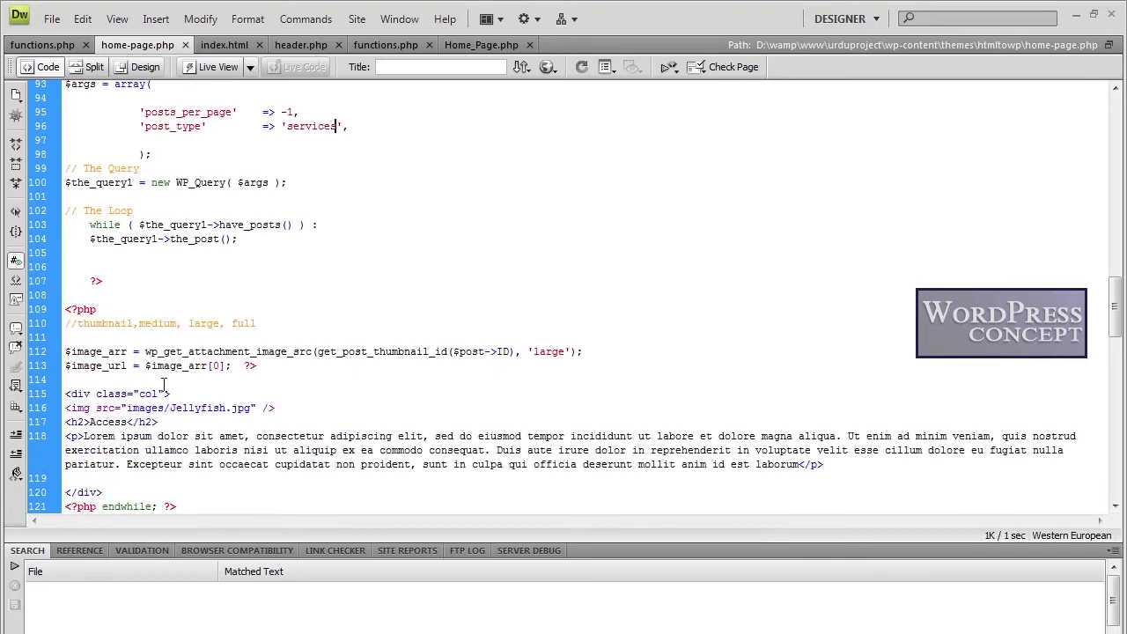
scroll(164, 385, "down", 1)
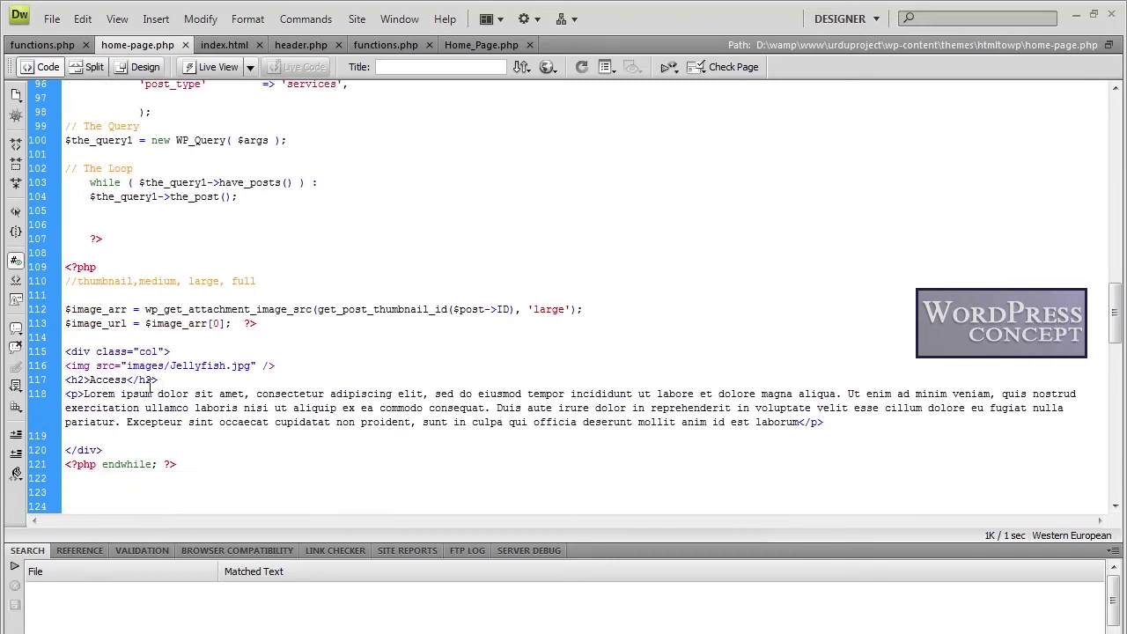
left_click_drag(125, 323, 65, 327)
left_click_drag(126, 366, 248, 363)
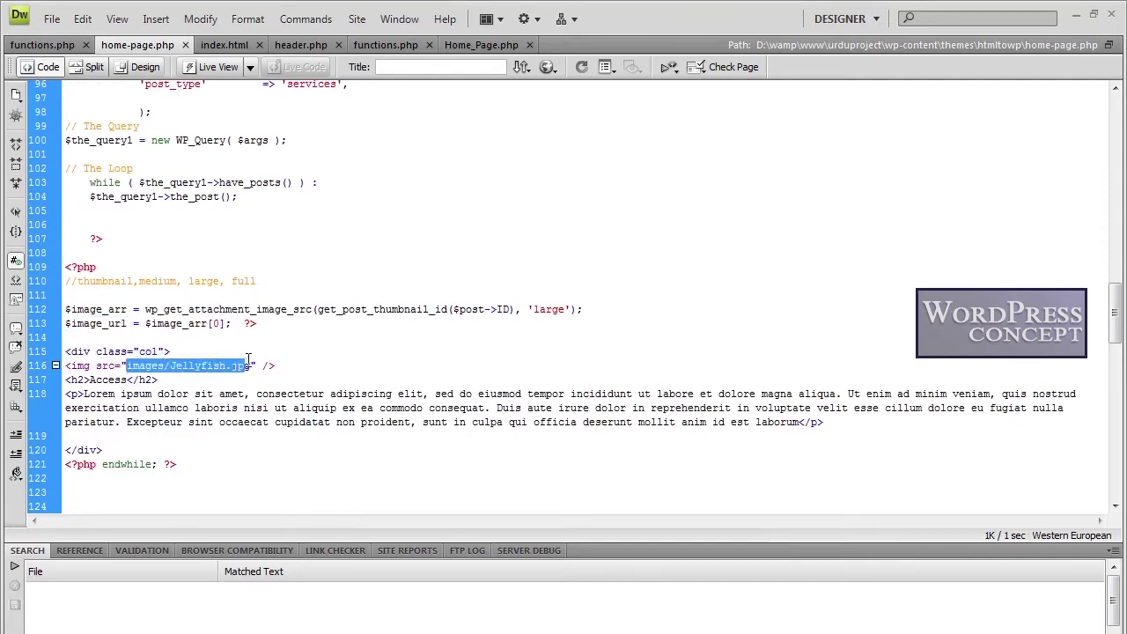
key("shift+Right")
type("<?php")
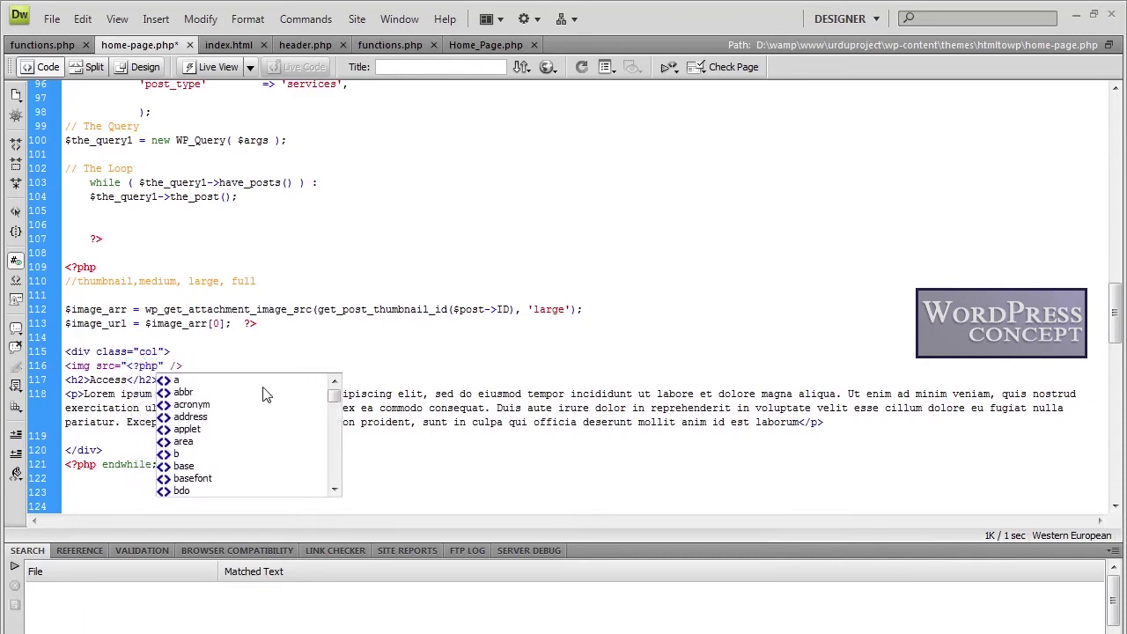
type(" ech o $image_url;?>")
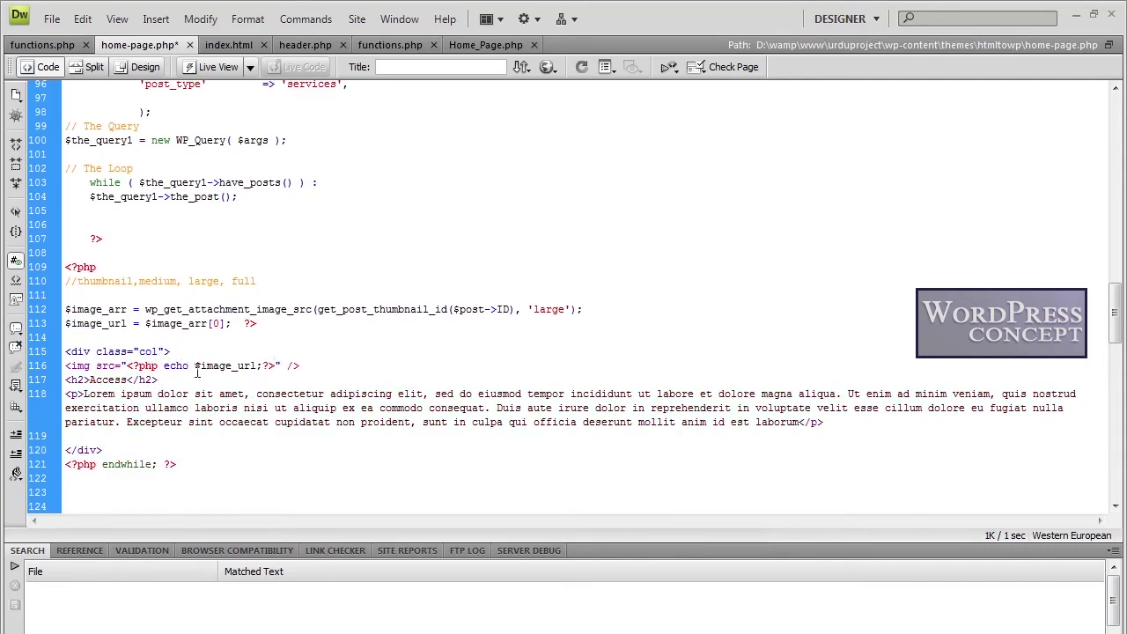
- Replace the column's Access heading text with <?php the_title();?> inside the h2 tags
double_click(110, 379)
type("<?php the")
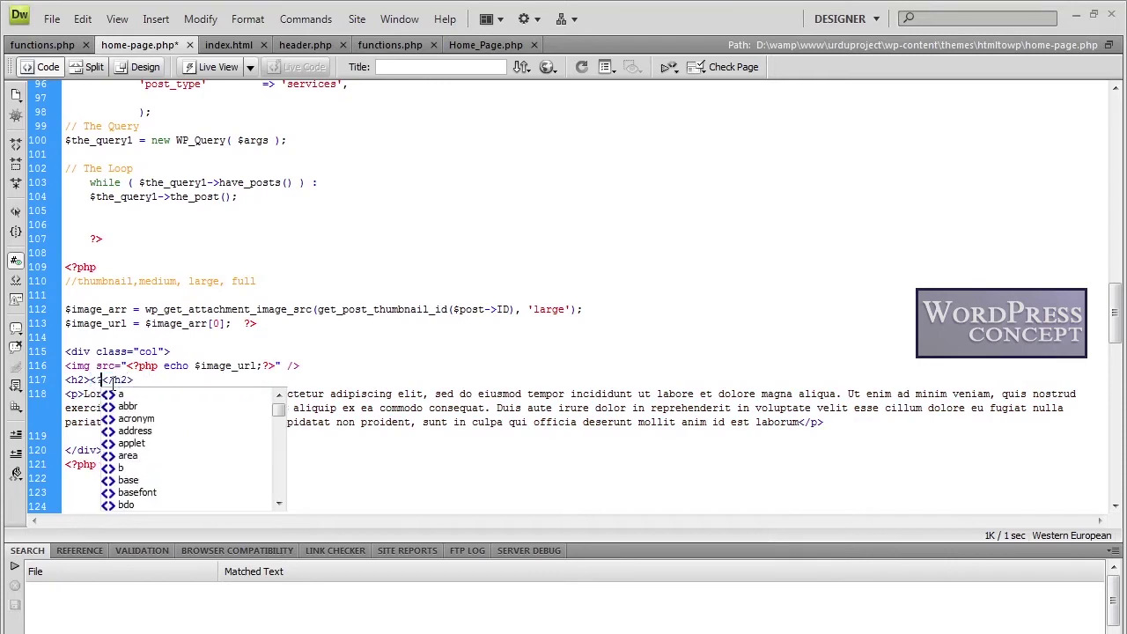
type("_title();?>")
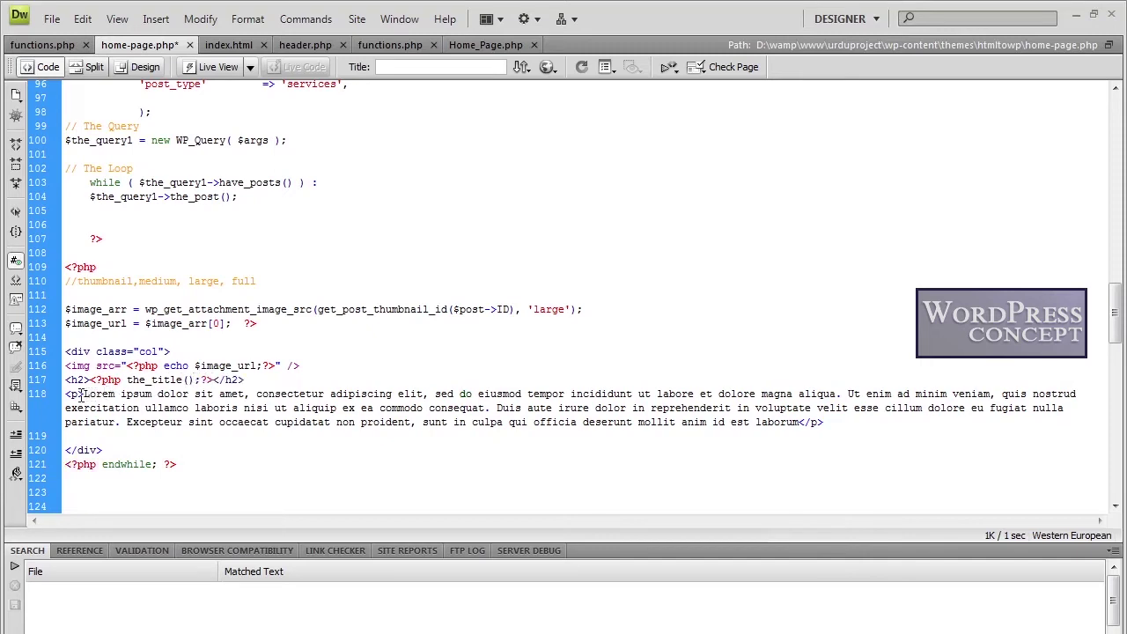
- Replace the column's whole Lorem ipsum paragraph, including its p tags, with <?php the_content(); ?> and save home-page.php
left_click_drag(66, 393, 832, 423)
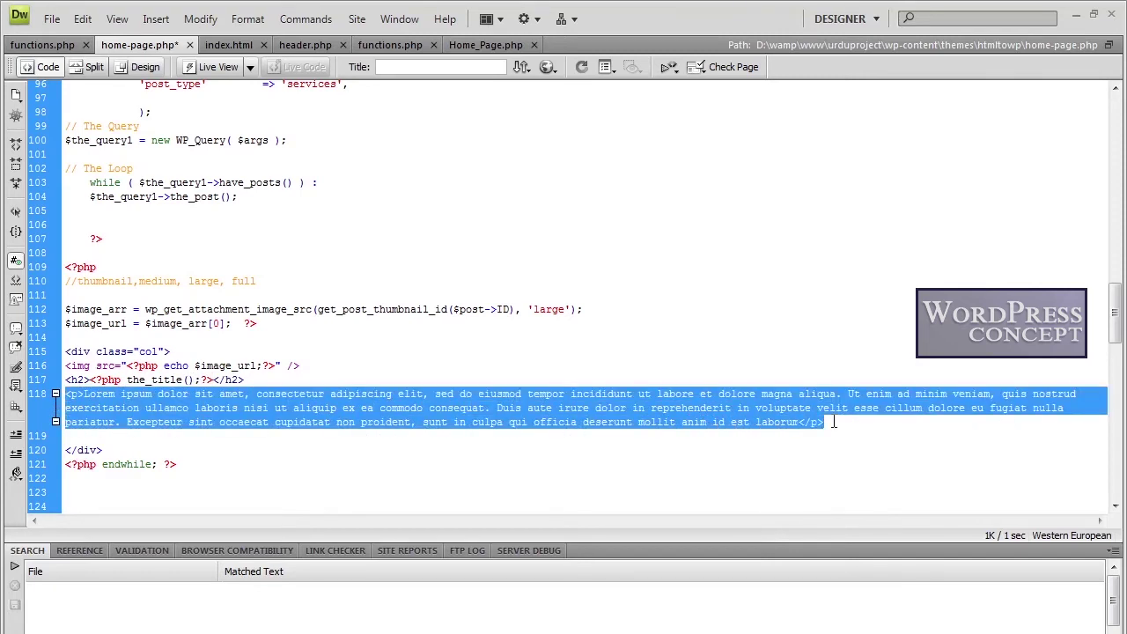
type("<?p")
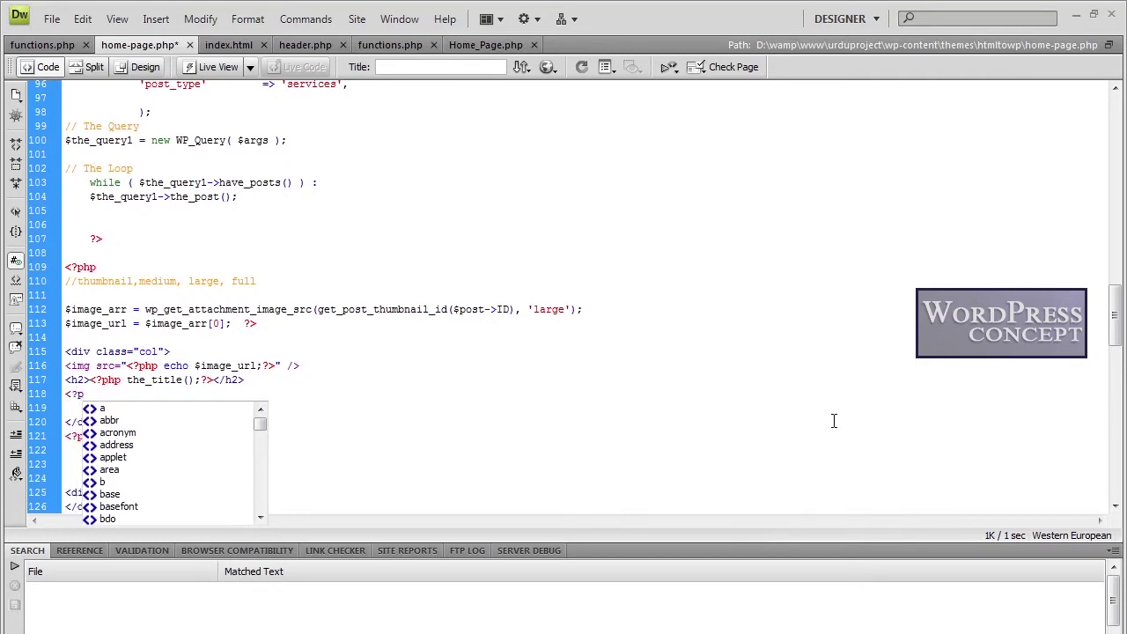
type("hp the")
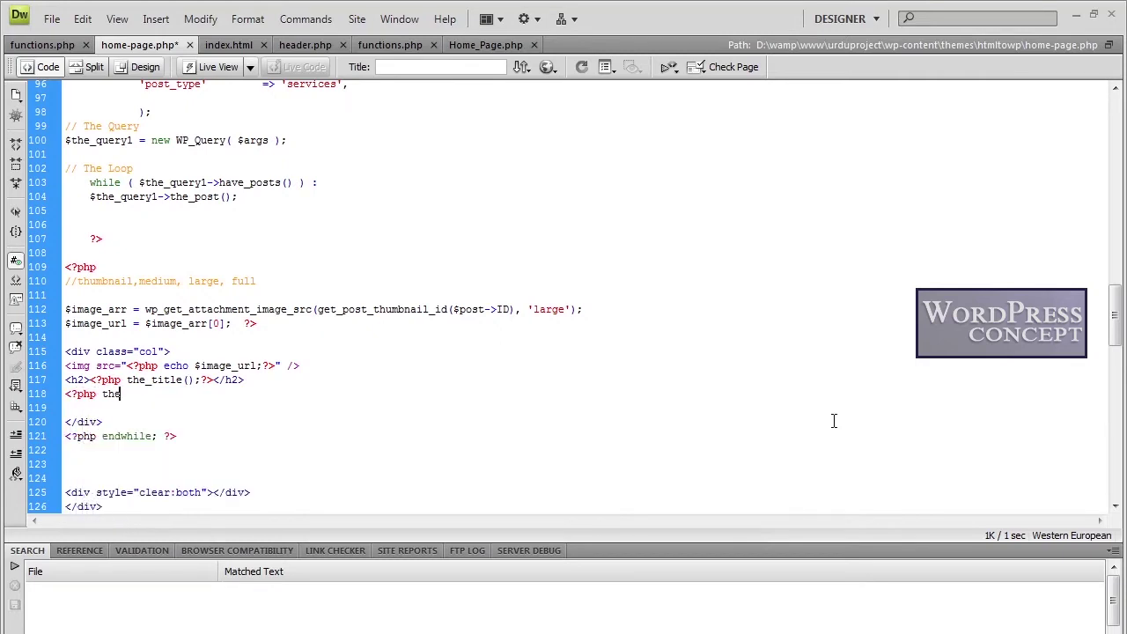
type("_cotent(); ?>")
left_click(138, 395)
type("n")
key("ctrl+s")
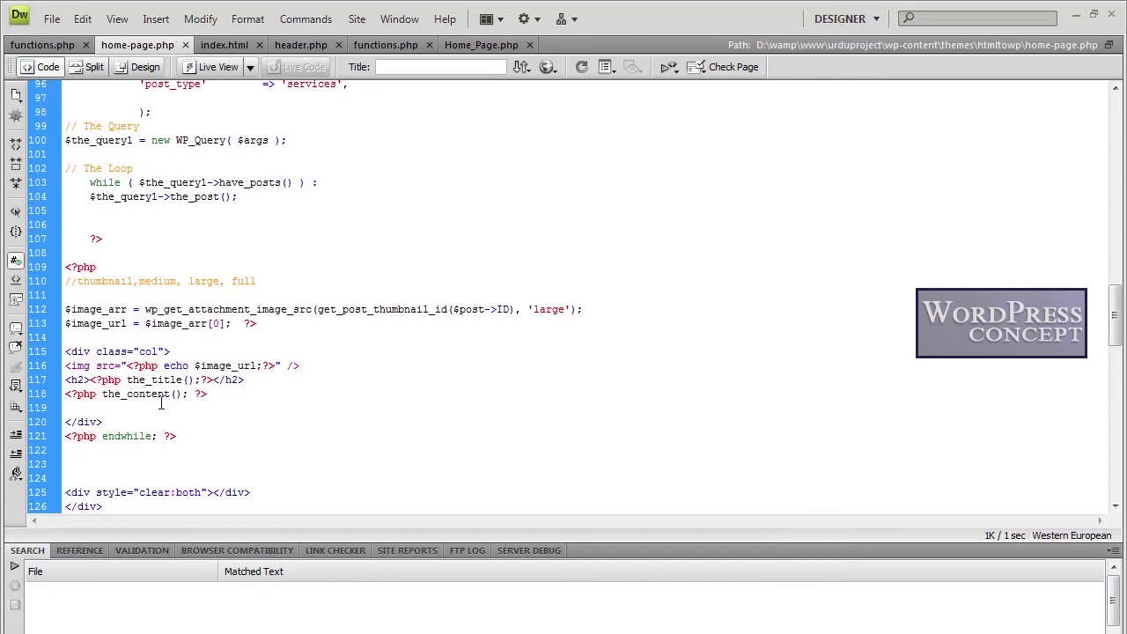
- Set posts_per_page in the services query to 3 and save the file
scroll(242, 432, "down", 1)
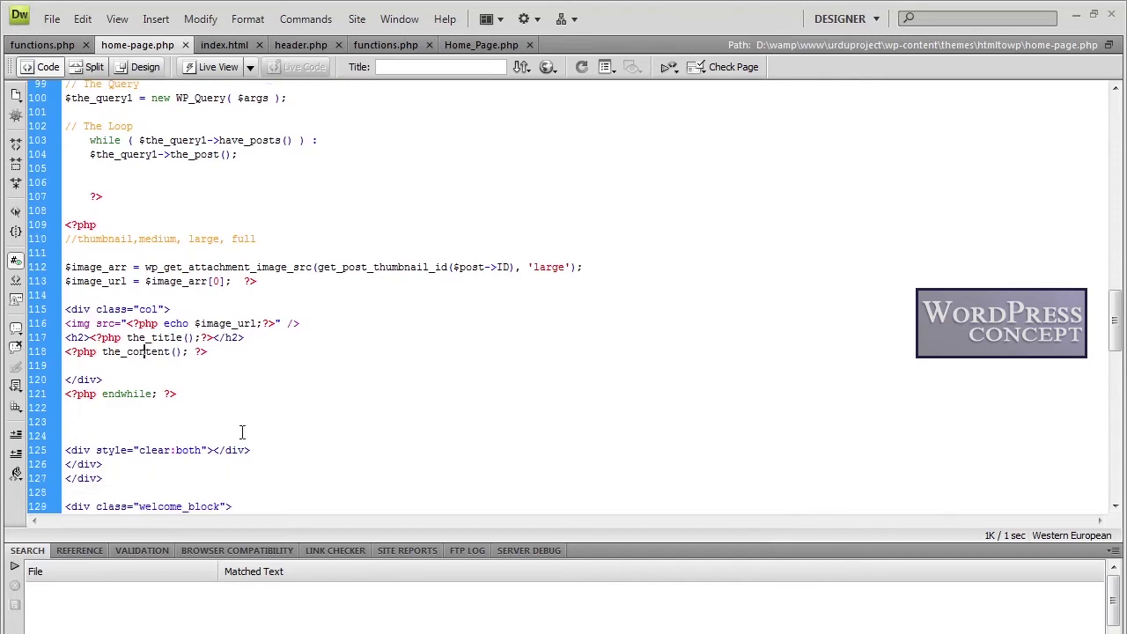
scroll(242, 433, "up", 3)
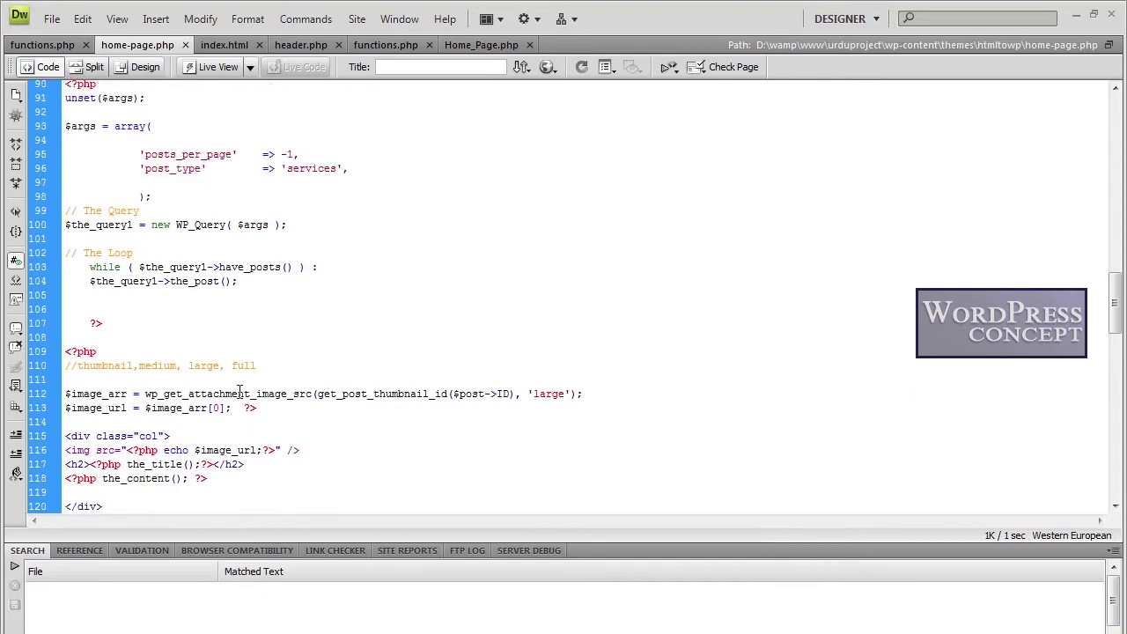
double_click(290, 155)
left_click_drag(285, 158, 281, 159)
type("3")
key("ctrl+s")
- Switch to Firefox, reload the WordPress Home Page and check the images, titles and text of the three service columns
key("alt+Tab")
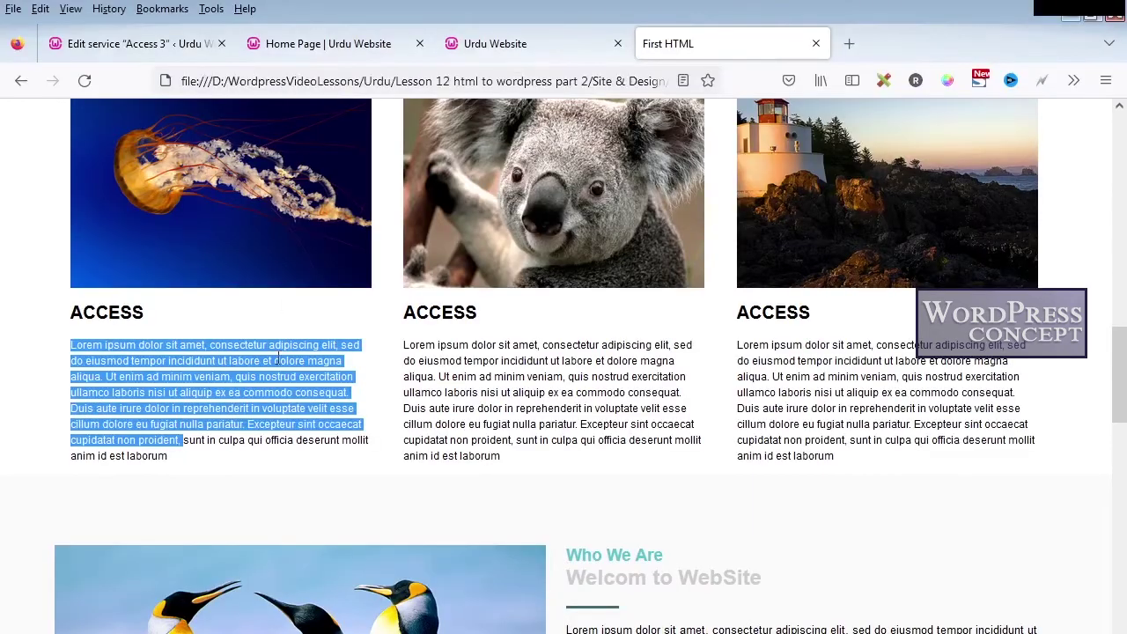
left_click(313, 52)
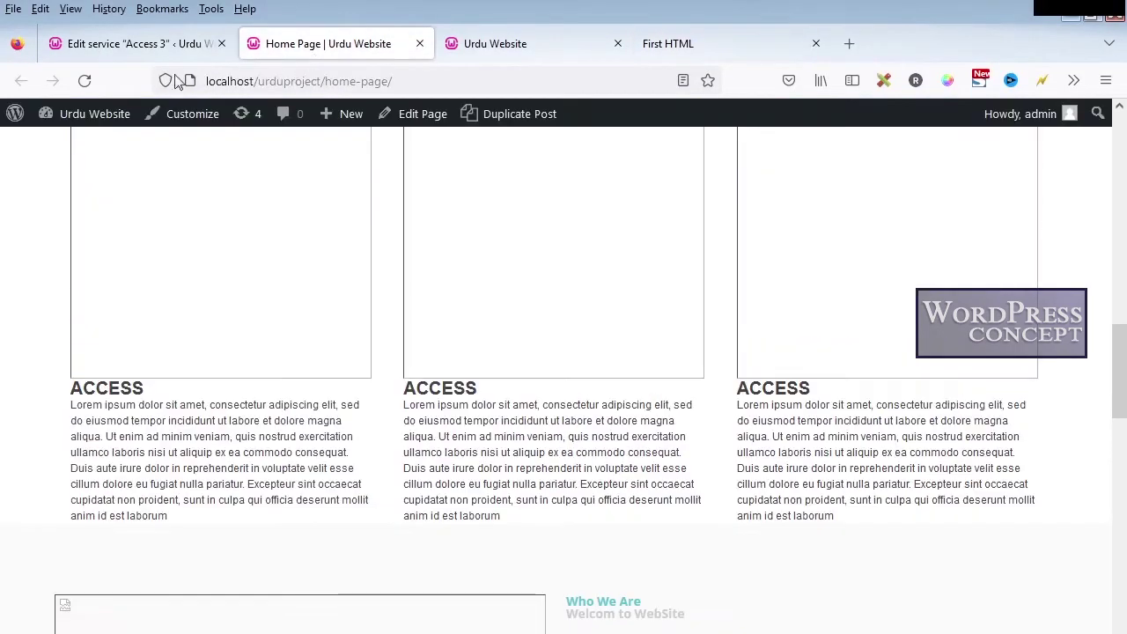
left_click(84, 79)
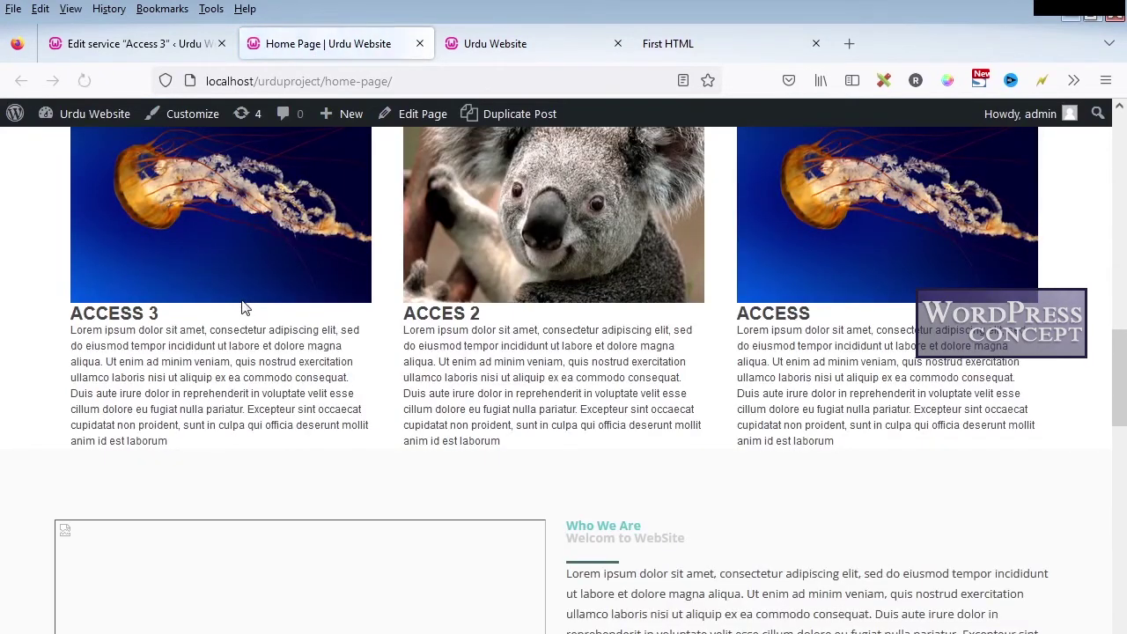
scroll(245, 306, "down", 4)
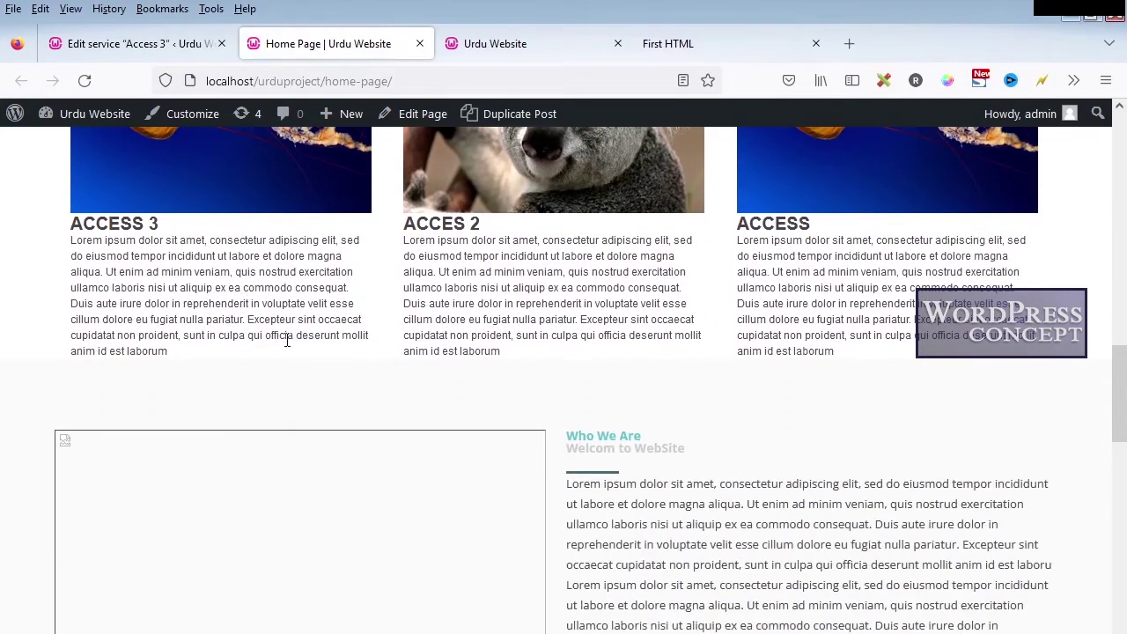
scroll(286, 341, "up", 2)
scroll(286, 343, "down", 3)
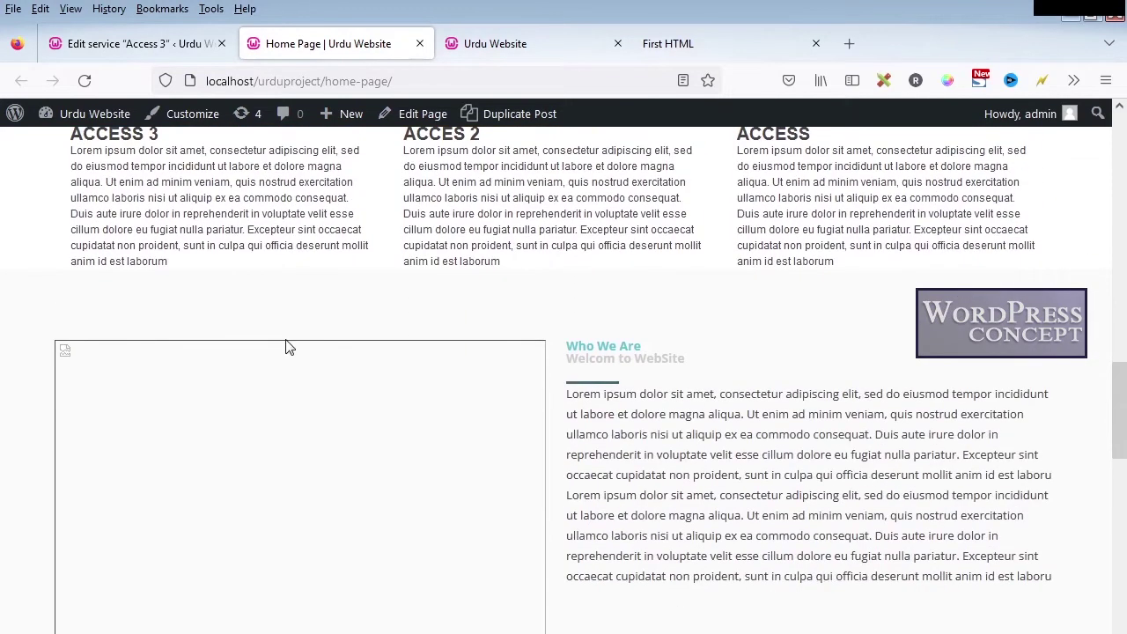
scroll(286, 346, "up", 3)
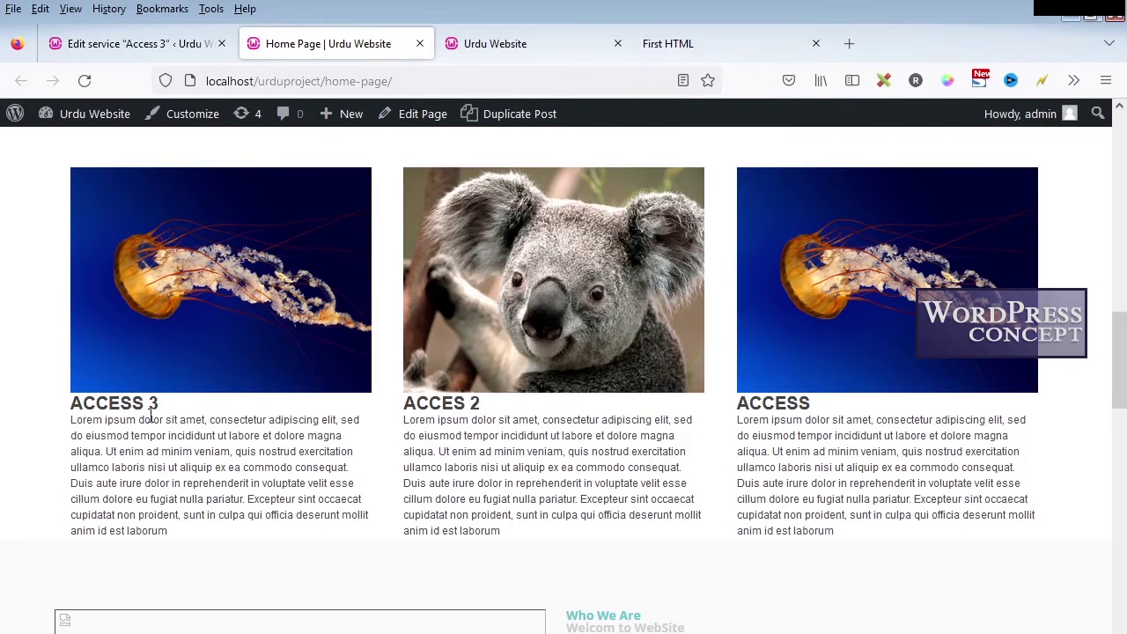
- Inspect the Access 3 heading on the WordPress page and examine the CSS rules that apply to it
right_click(120, 406)
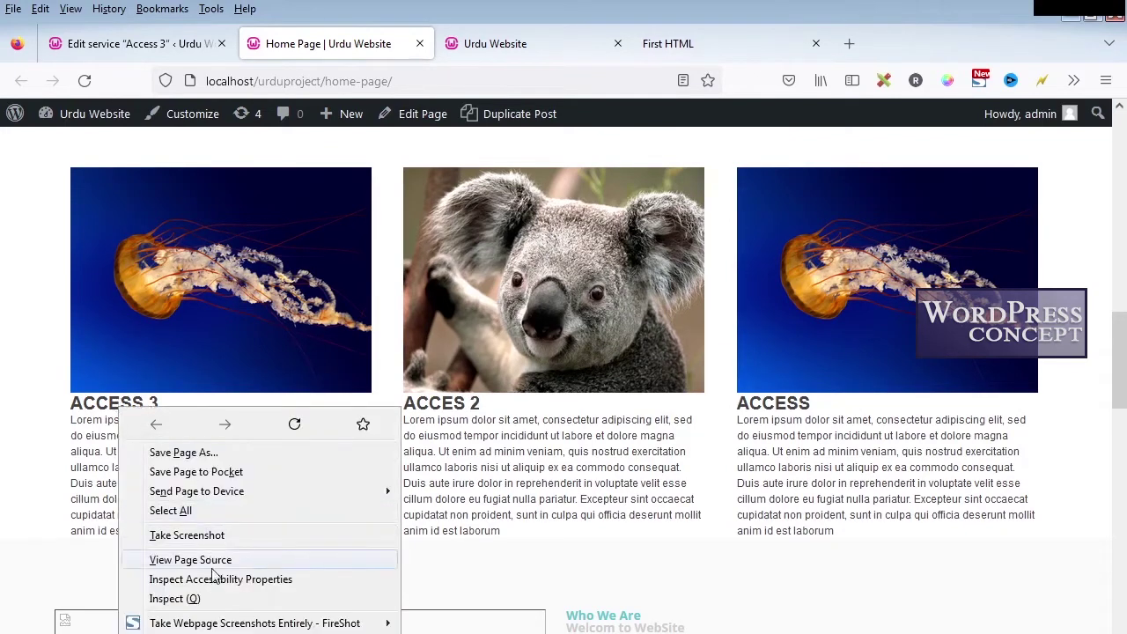
left_click(211, 601)
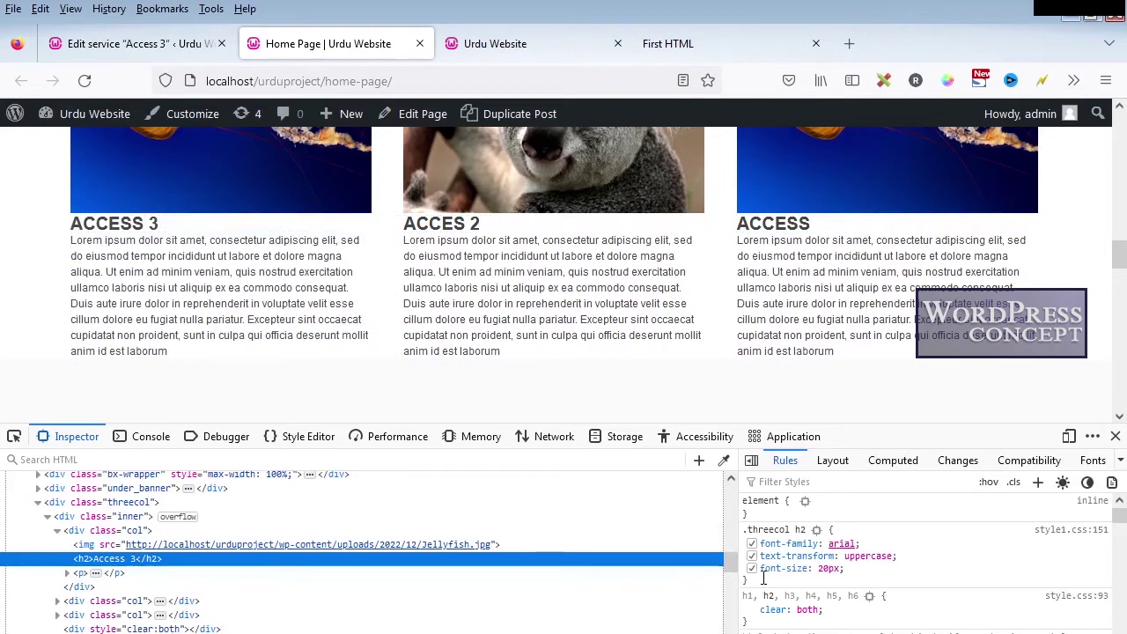
scroll(825, 591, "down", 5)
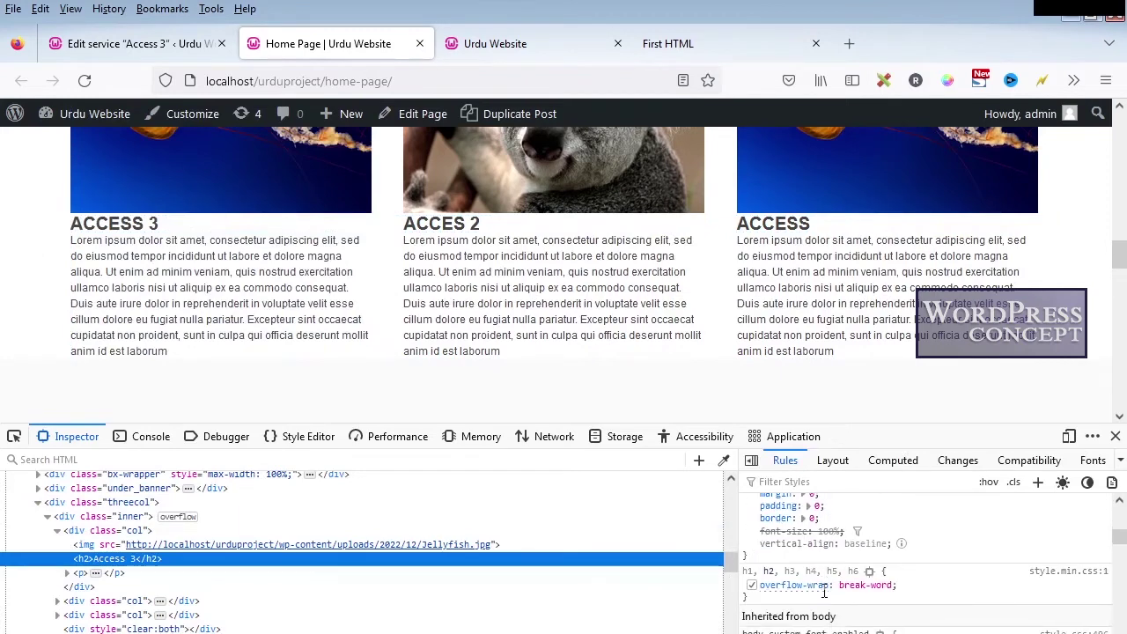
scroll(824, 591, "up", 6)
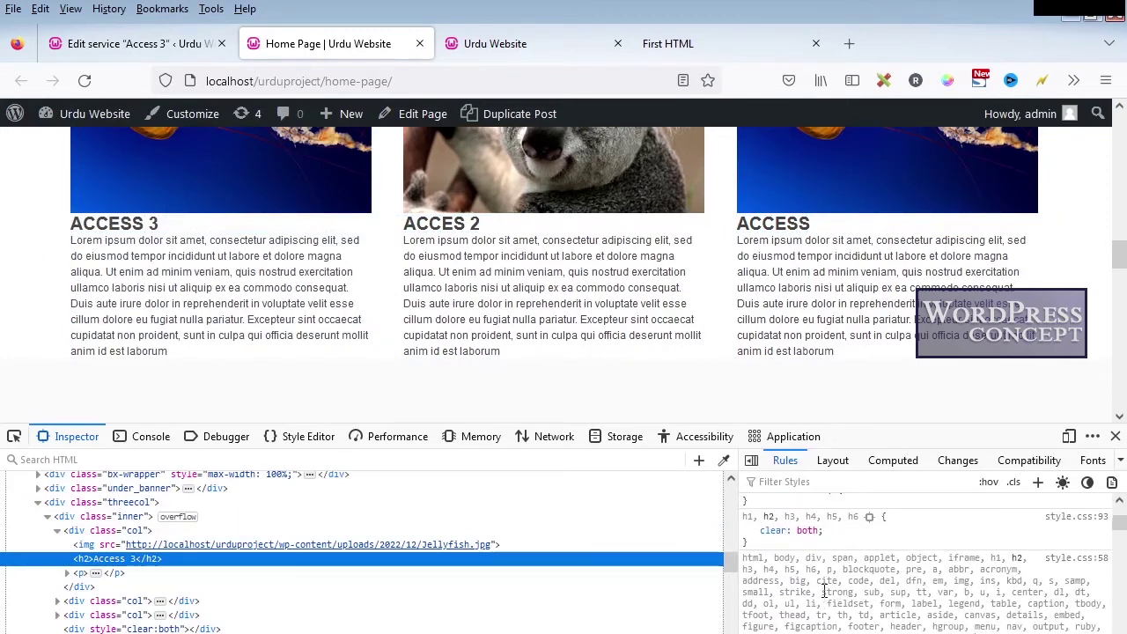
scroll(824, 592, "down", 5)
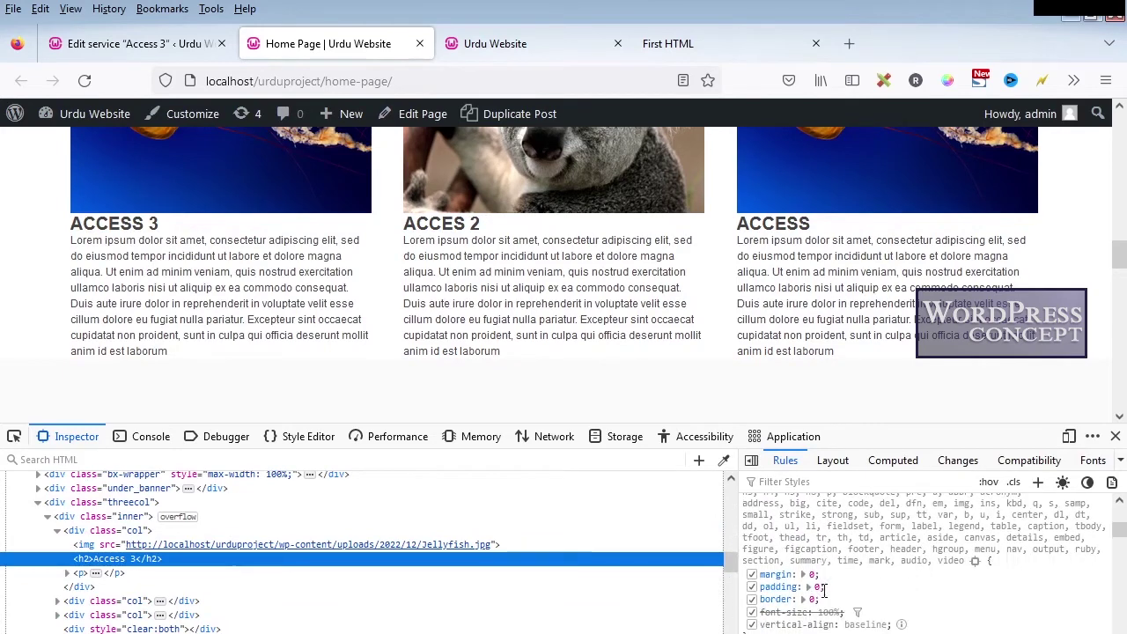
scroll(824, 592, "down", 5)
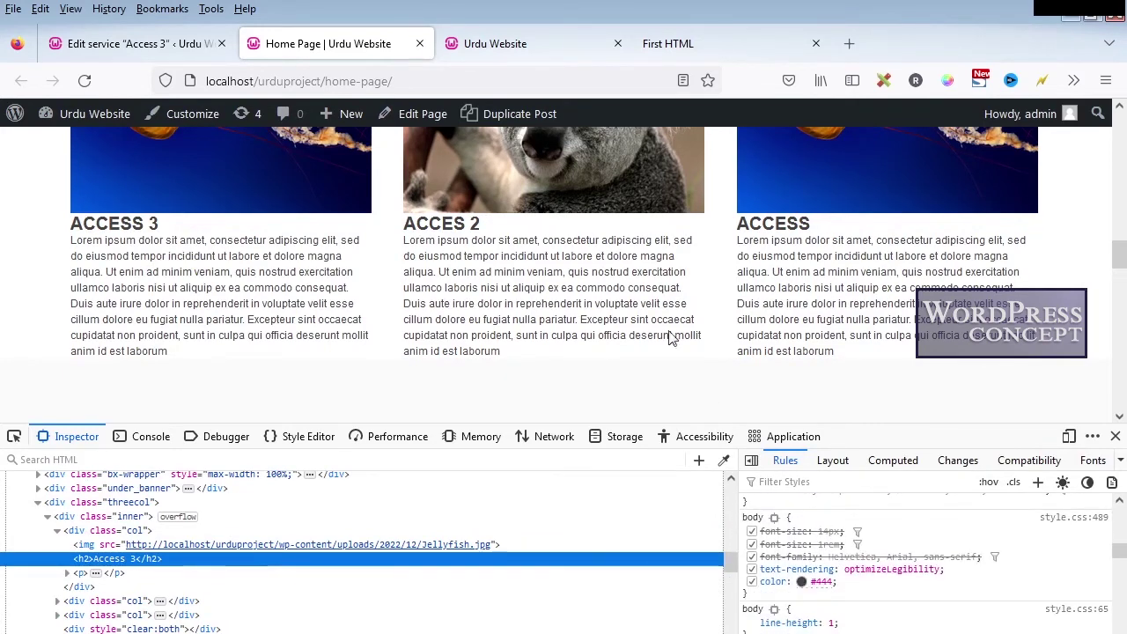
- Open the element inspector for the first Access heading on the static First HTML page, and reload that page
left_click(724, 50)
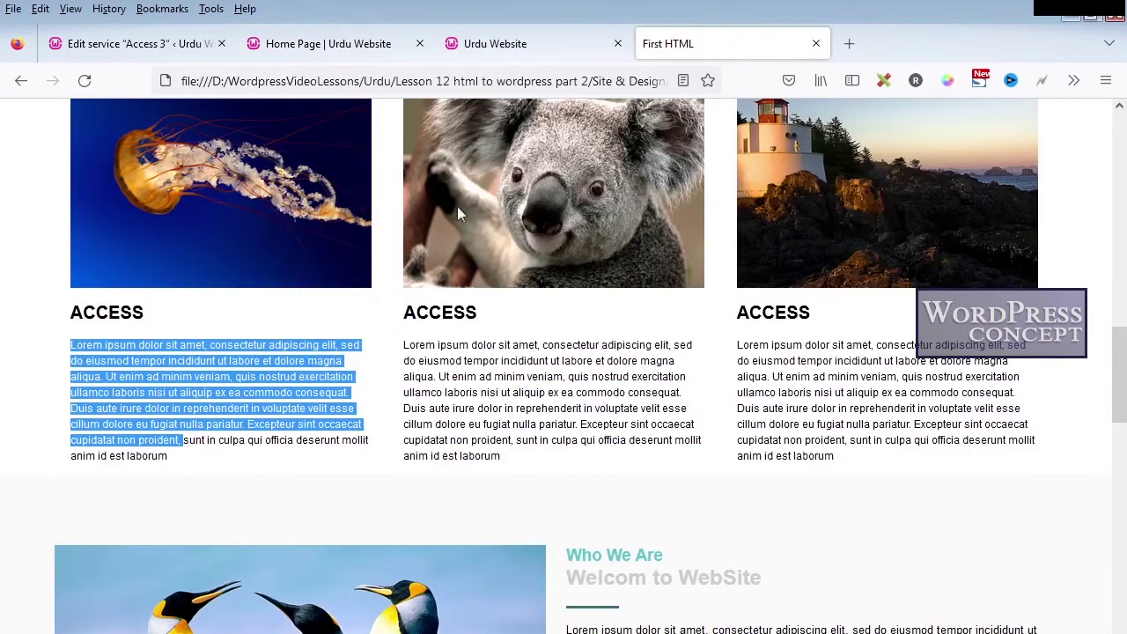
left_click(131, 310)
right_click(131, 310)
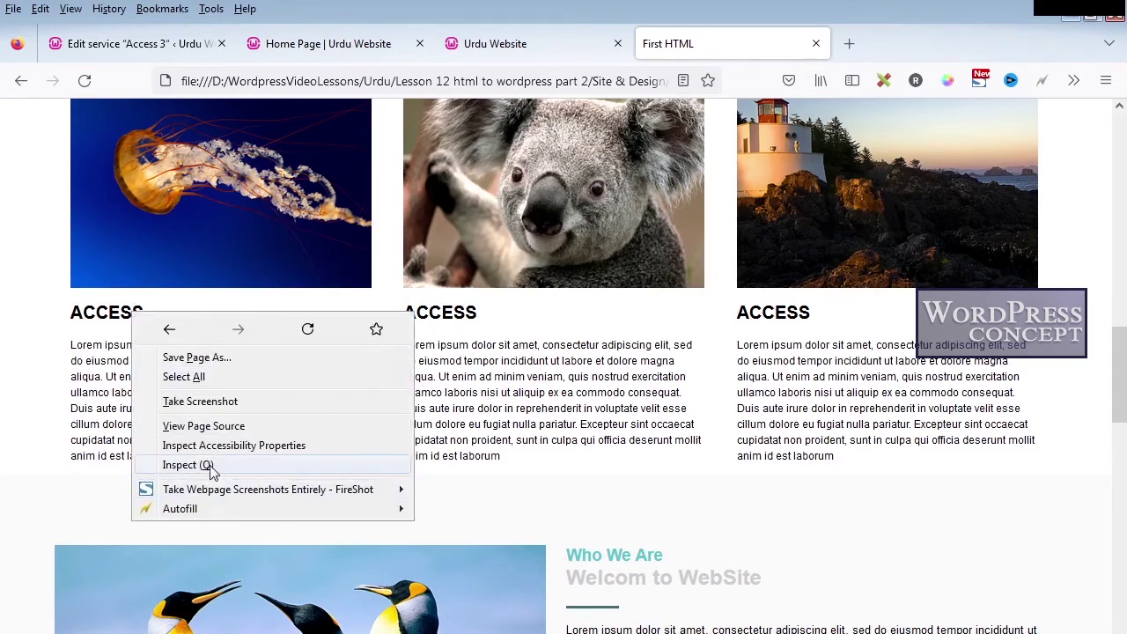
left_click(207, 467)
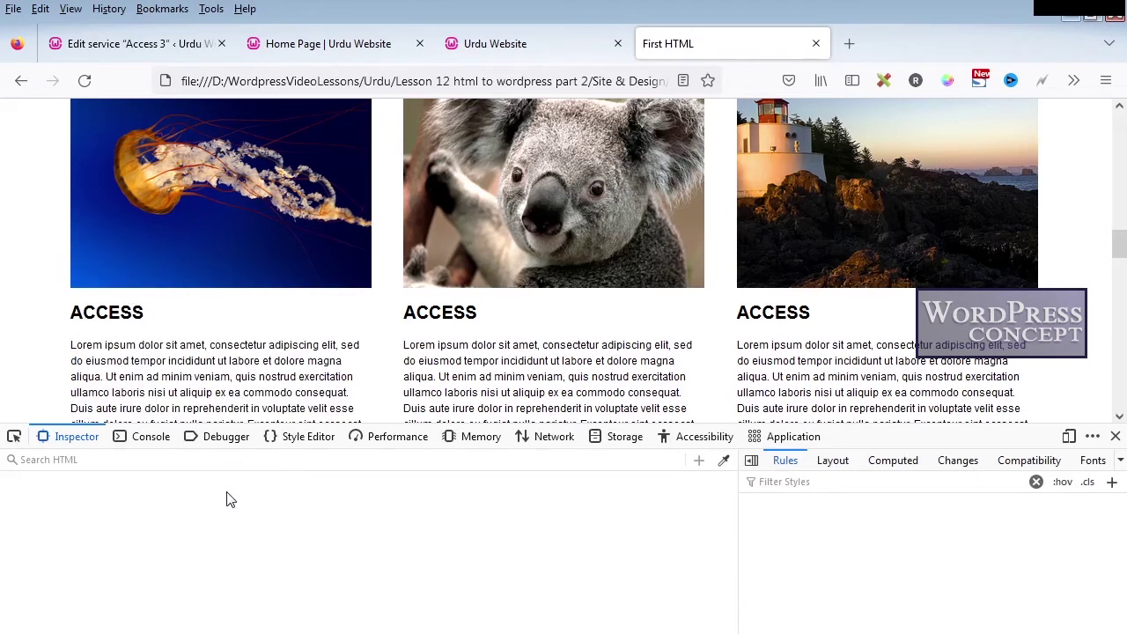
right_click(129, 311)
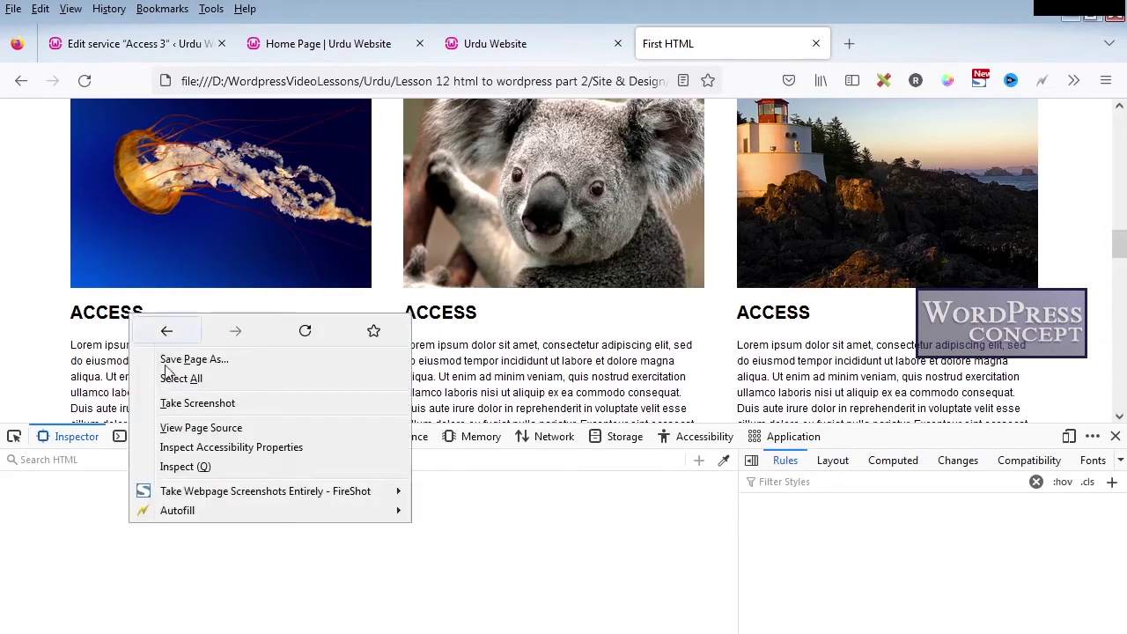
left_click(192, 467)
left_click(86, 80)
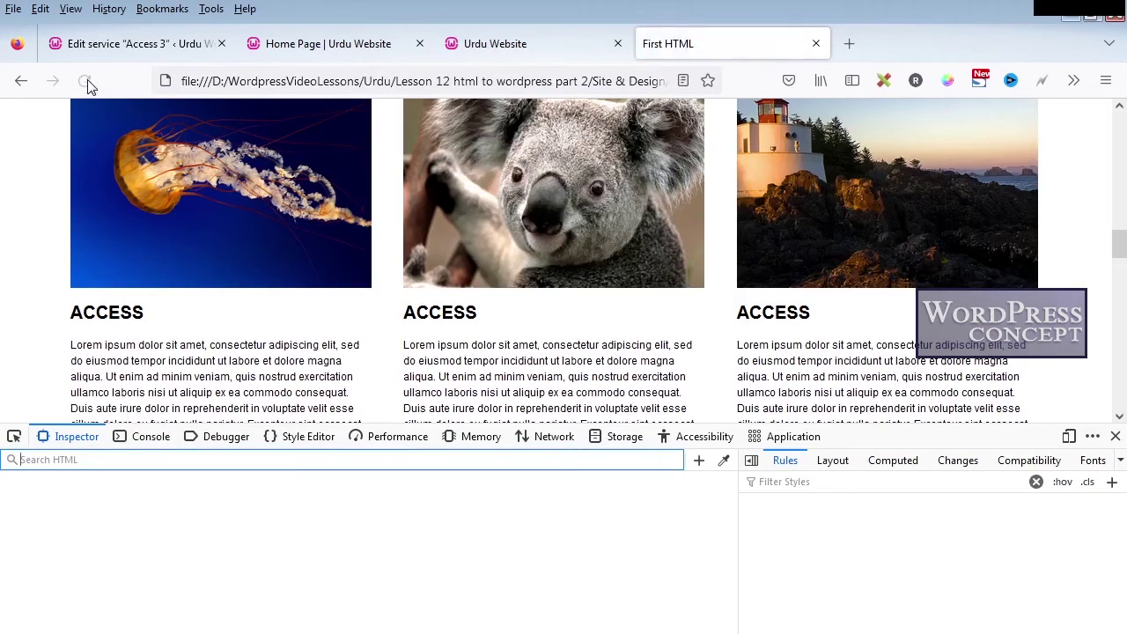
- Inspect the first Access heading of the static page again, examine its markup, and clear the style rules filter
right_click(117, 311)
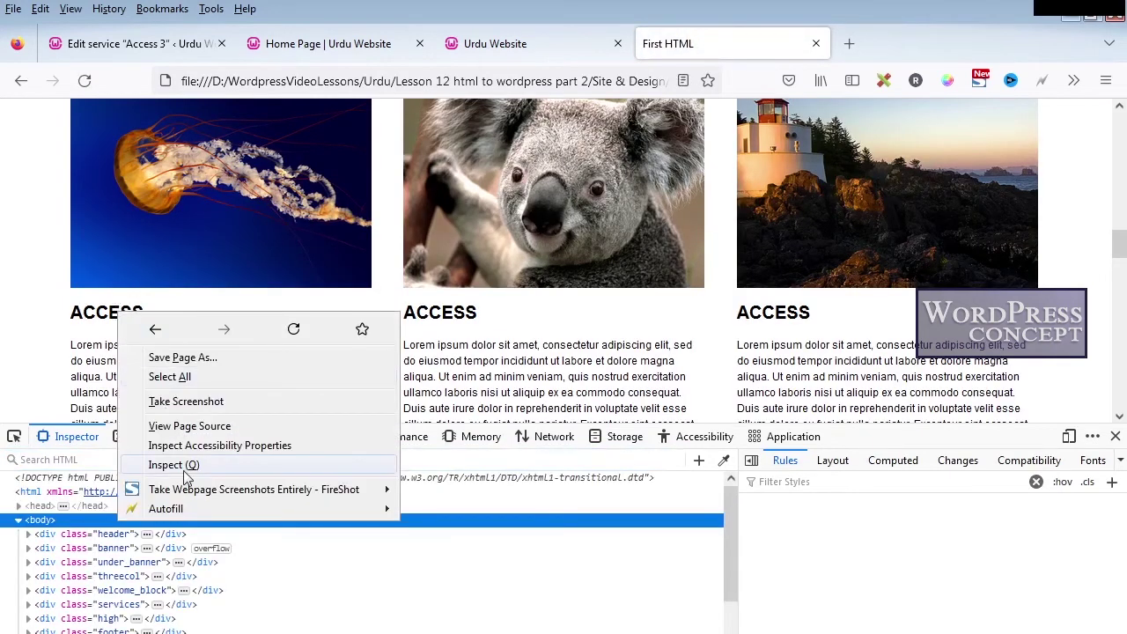
left_click(185, 467)
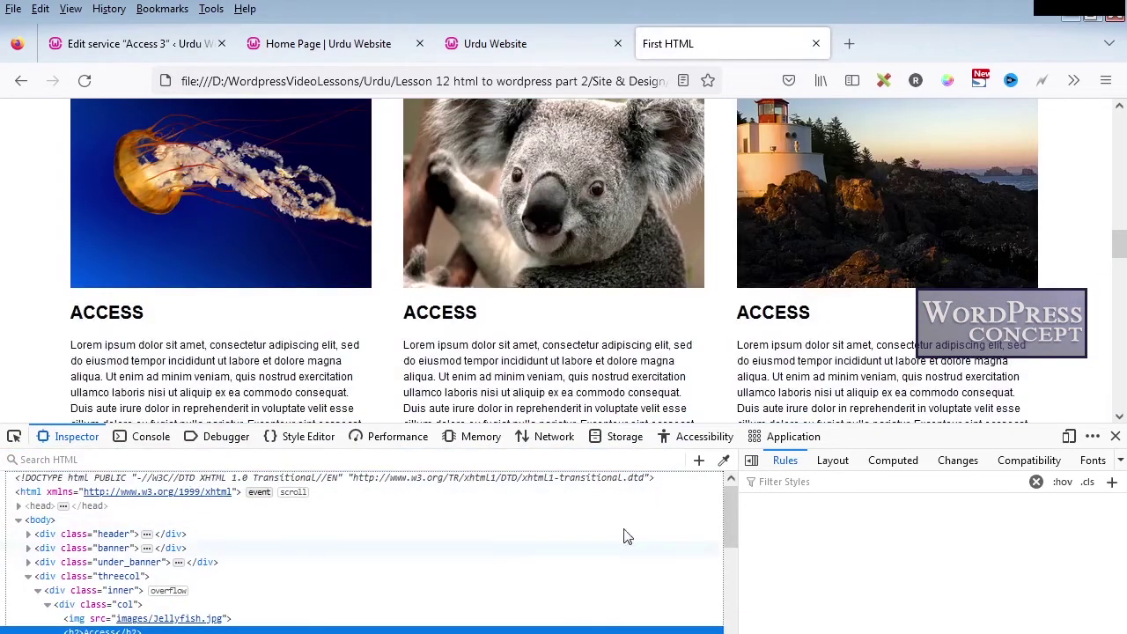
scroll(519, 526, "down", 4)
scroll(398, 528, "up", 2)
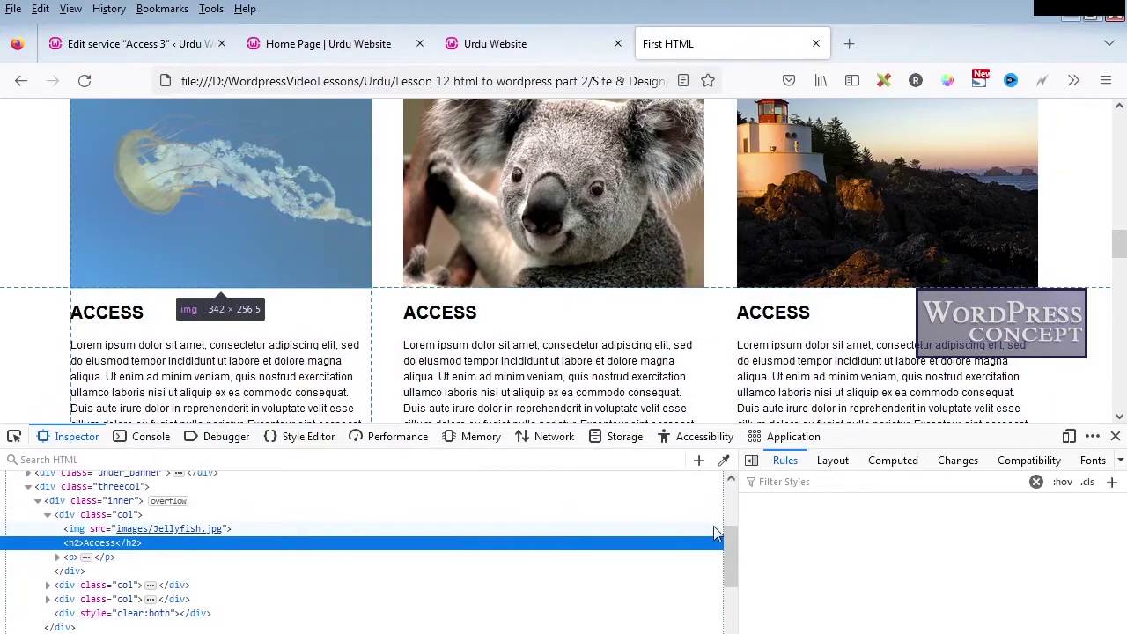
scroll(735, 514, "up", 2)
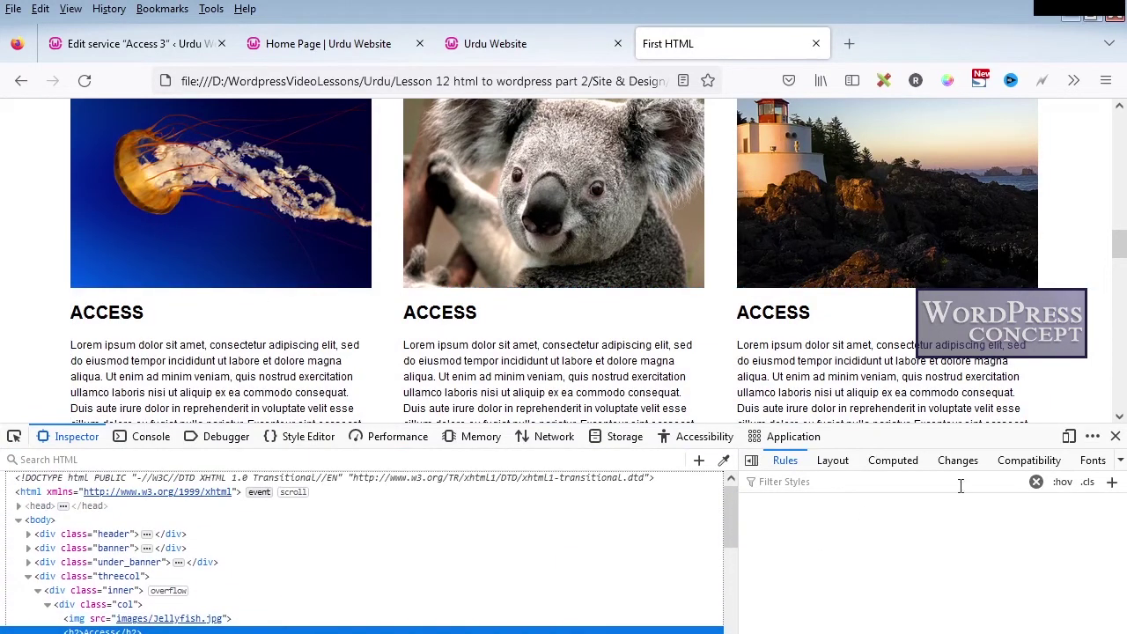
left_click(1035, 483)
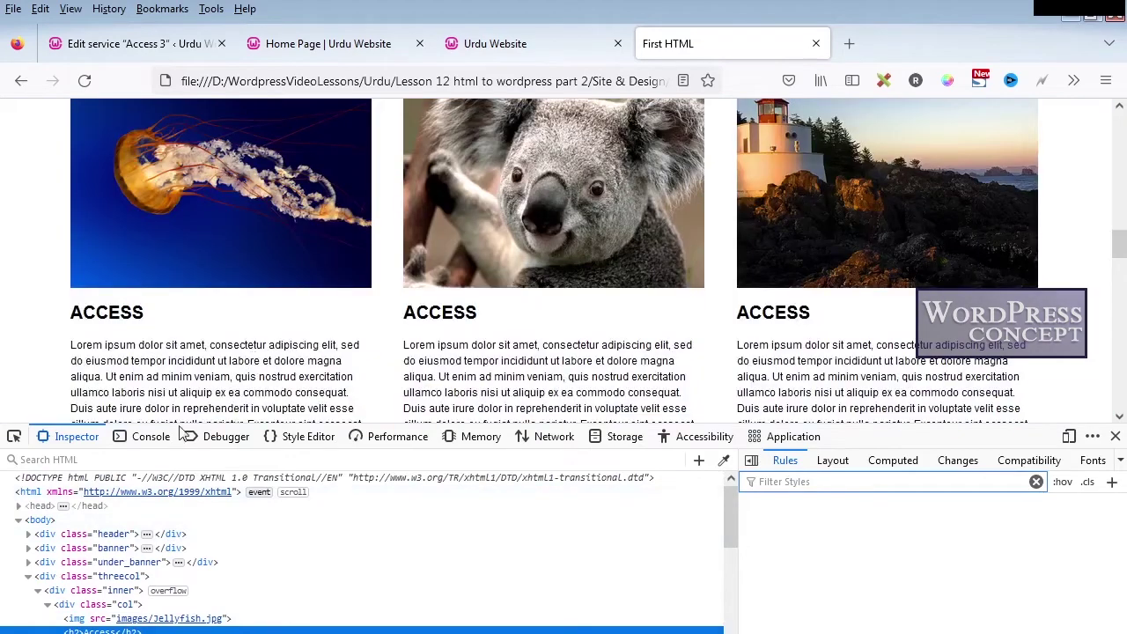
- Select the first column's markup on the static First HTML page, reload the page, and inspect the Conact us menu link
left_click(81, 606)
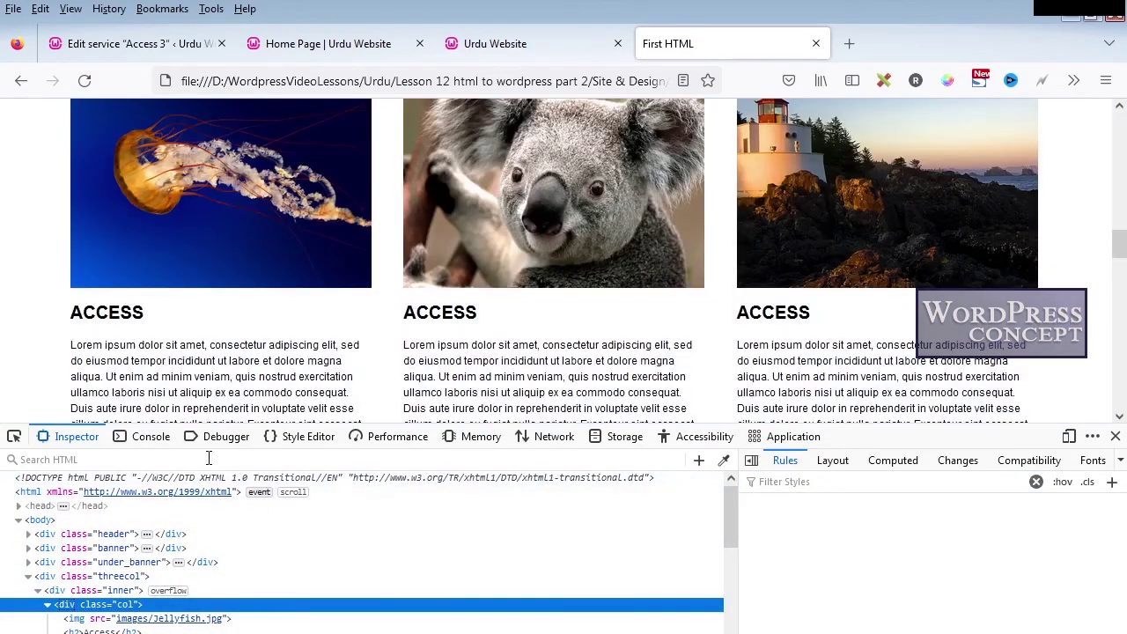
key("F5")
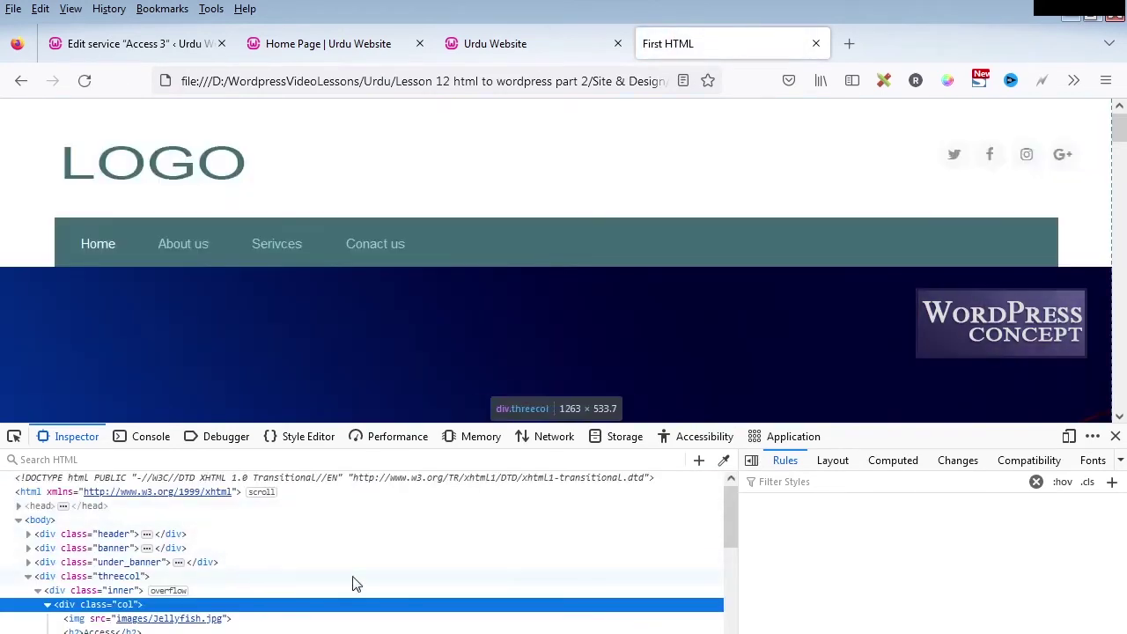
right_click(361, 241)
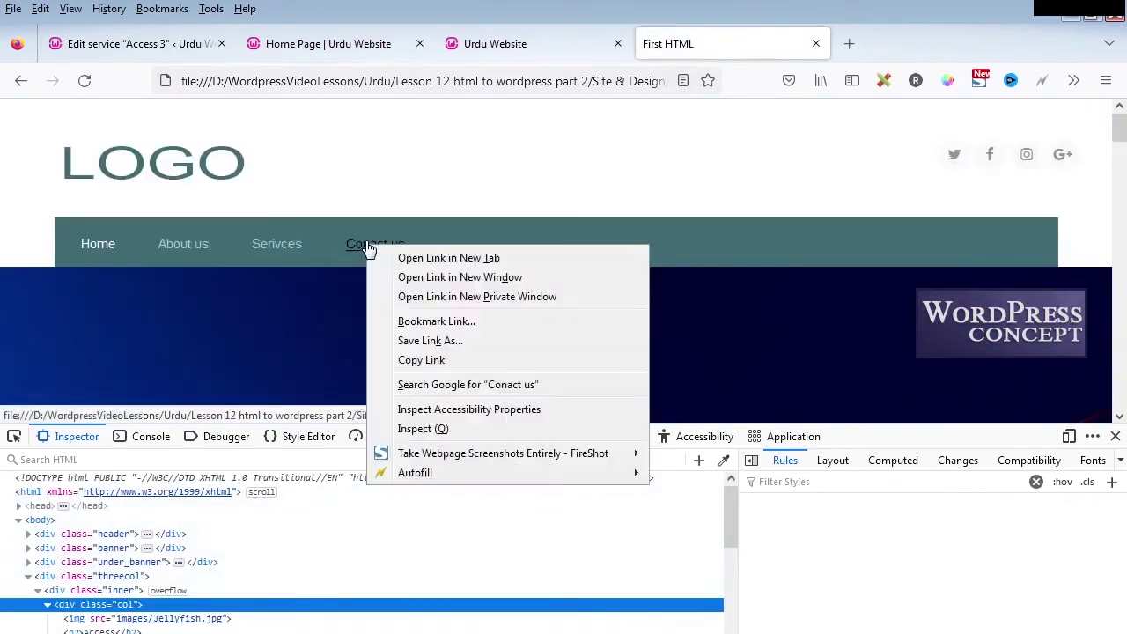
left_click(426, 429)
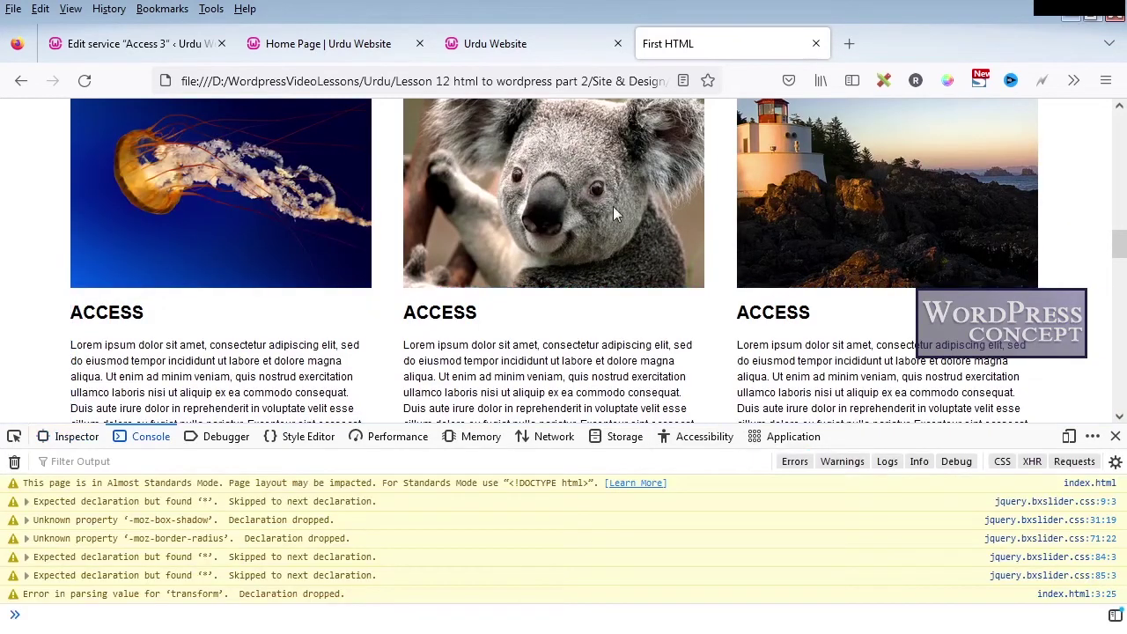
- Return to the WordPress Home Page and inspect the CSS rules of the Access 3 heading
left_click(335, 55)
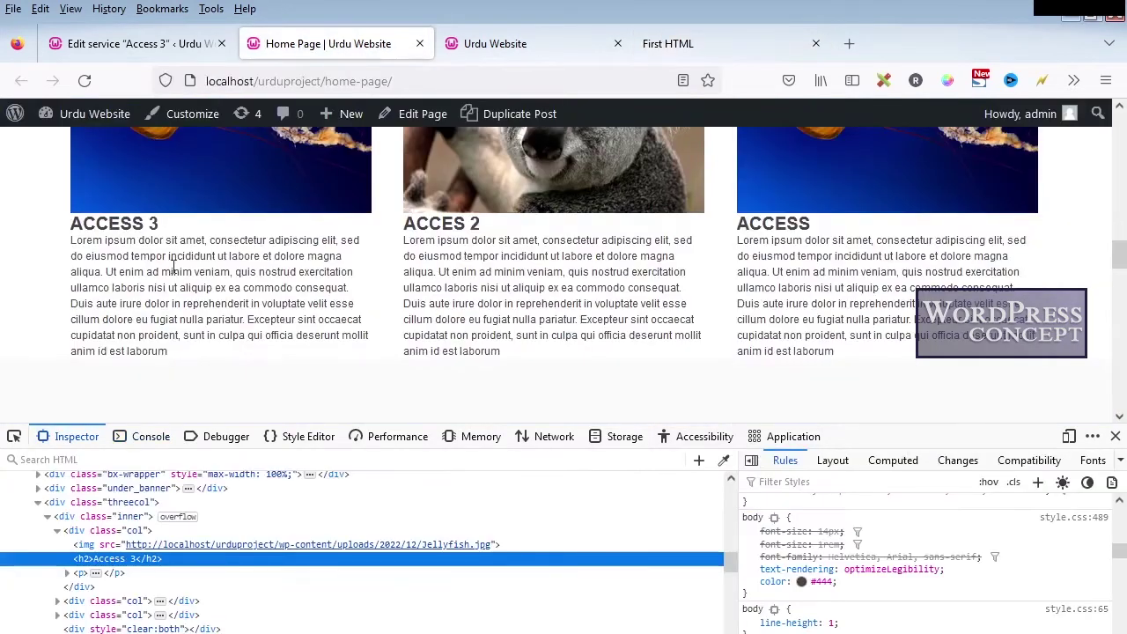
right_click(130, 230)
left_click(189, 422)
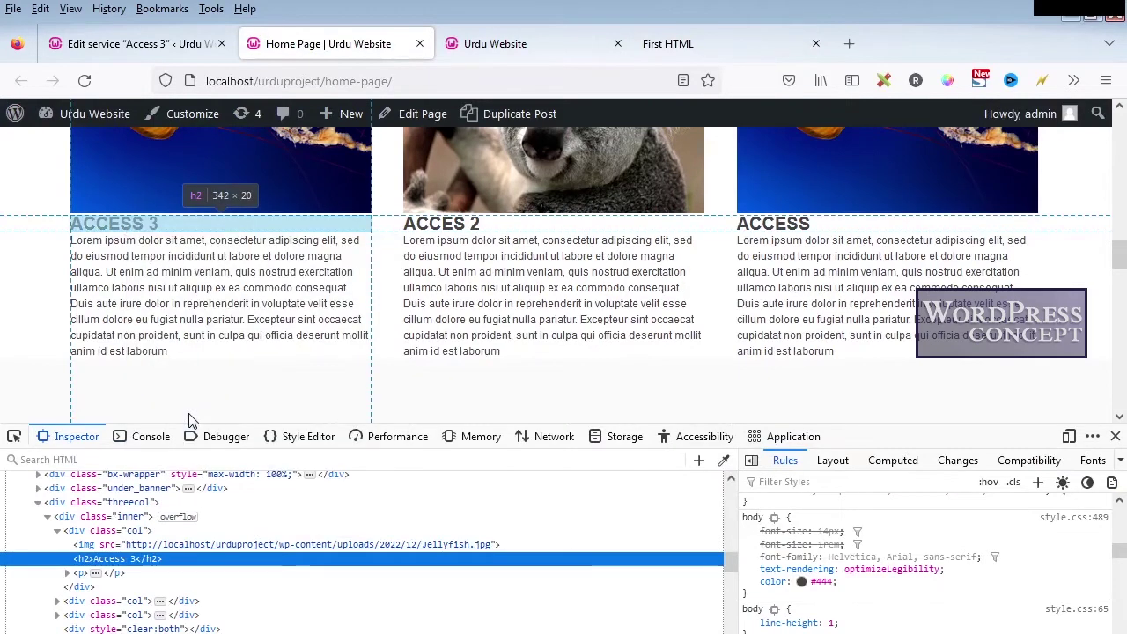
scroll(777, 541, "up", 5)
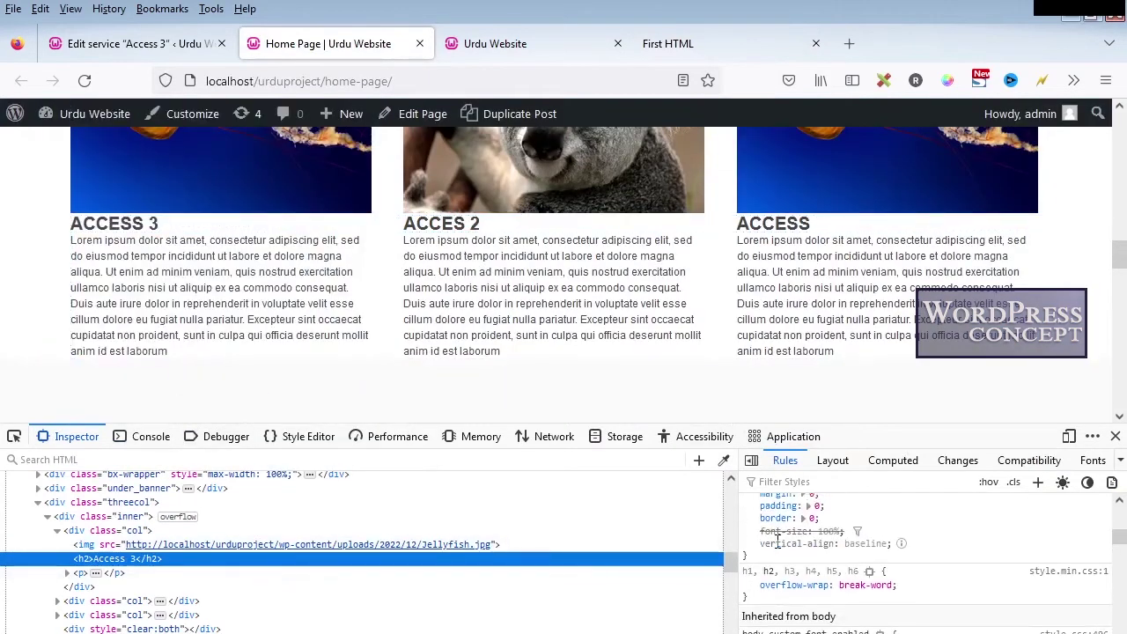
- Add margin: 10px 0 10px 0 to the .threecol h2 rule in the inspector and copy the whole rule
left_click(885, 577)
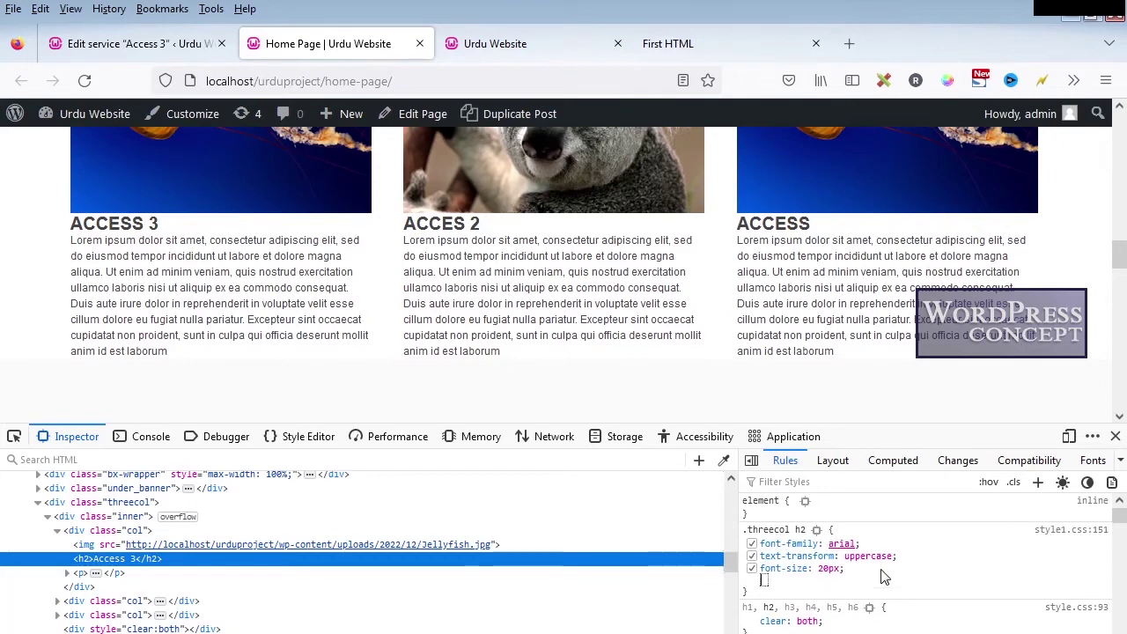
type("margin: 0 0 ")
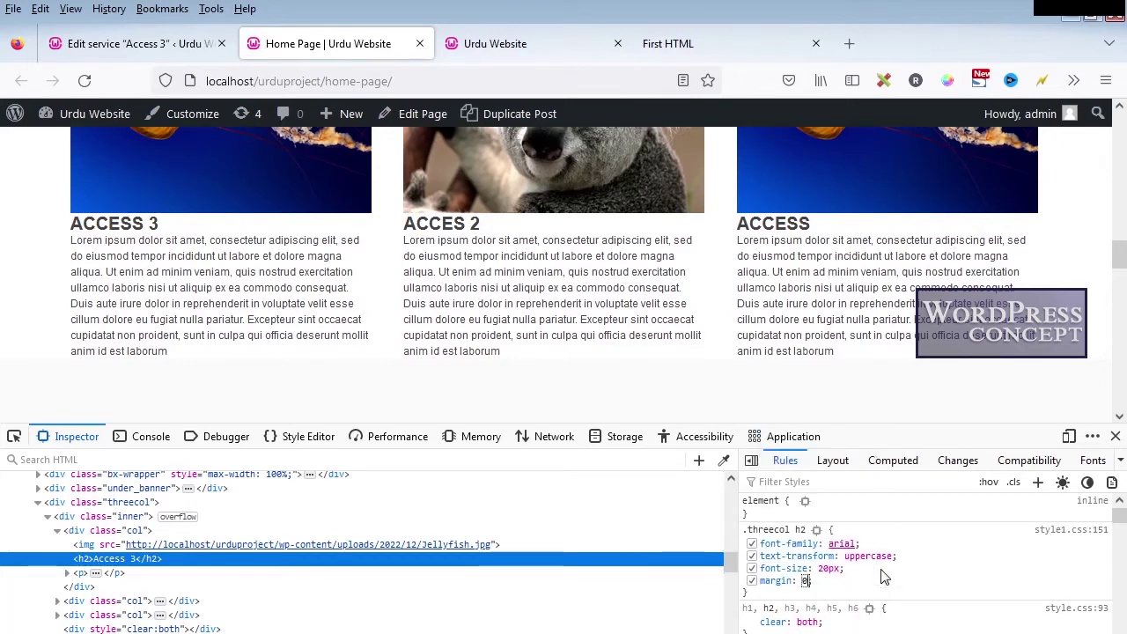
type("0 0")
key("shift+Up")
key("shift+Up")
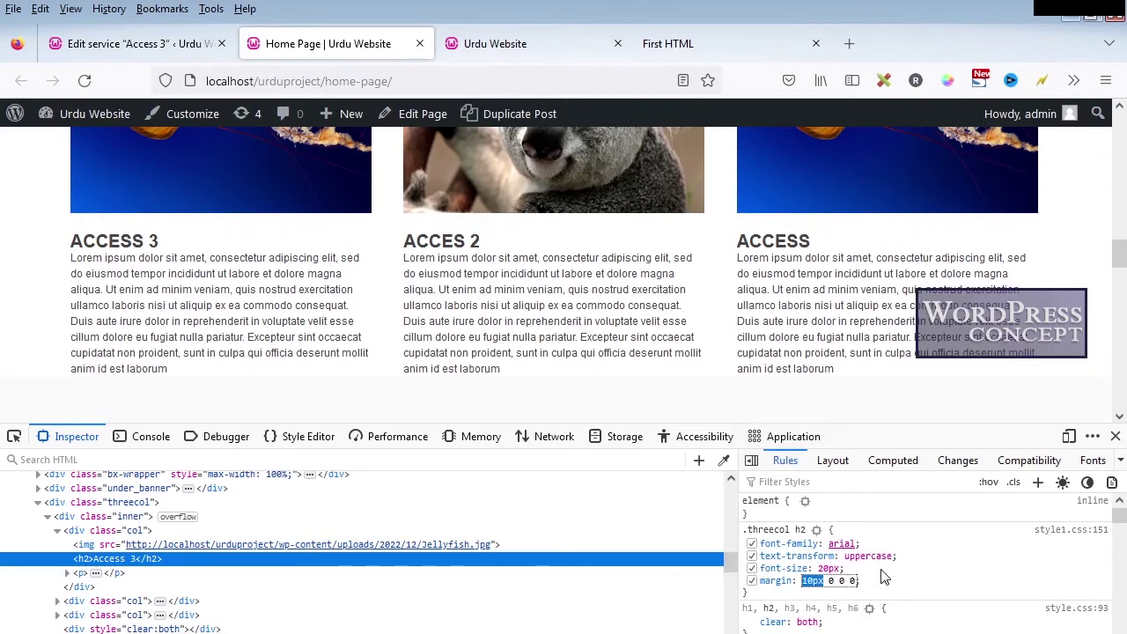
key("Right")
key("Right")
key("Right")
key("Right")
key("Right")
key("shift+Up")
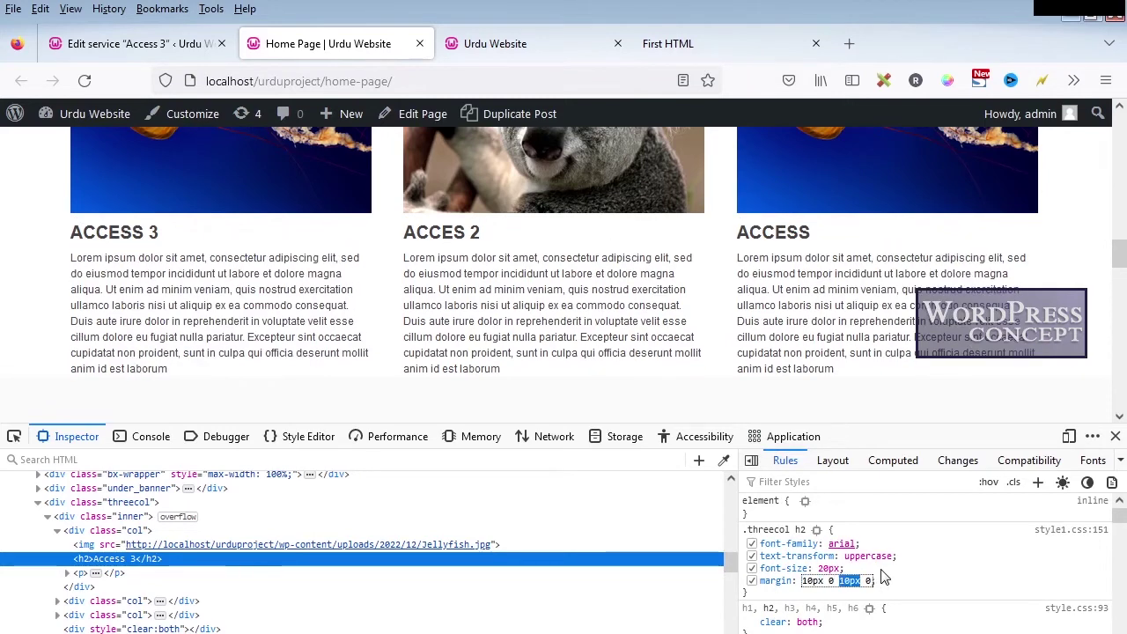
left_click(896, 575)
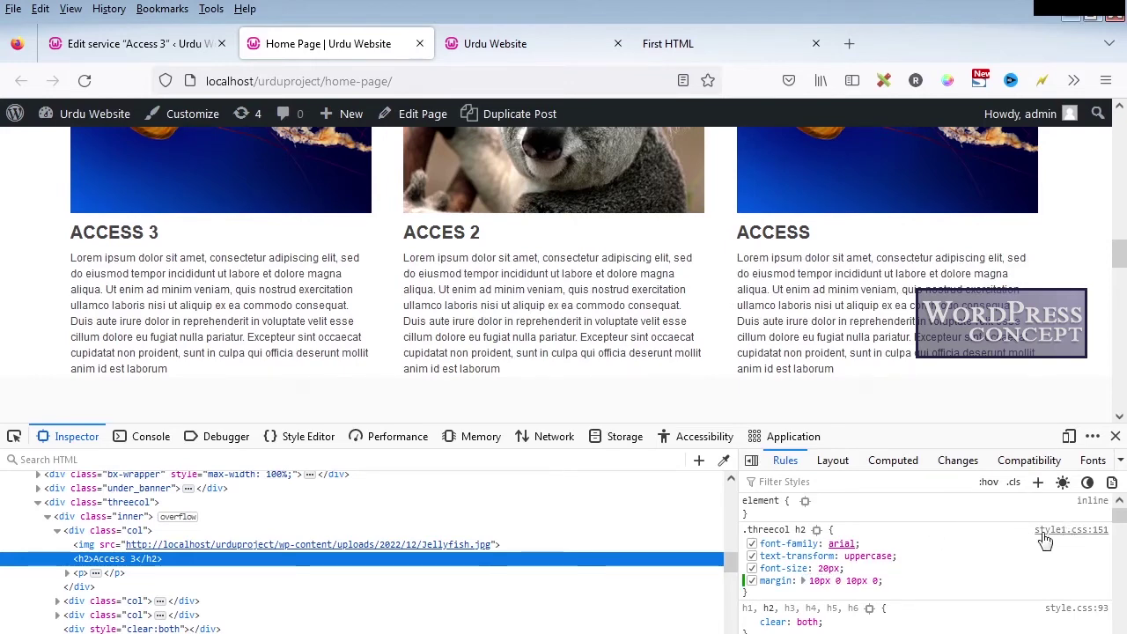
right_click(770, 531)
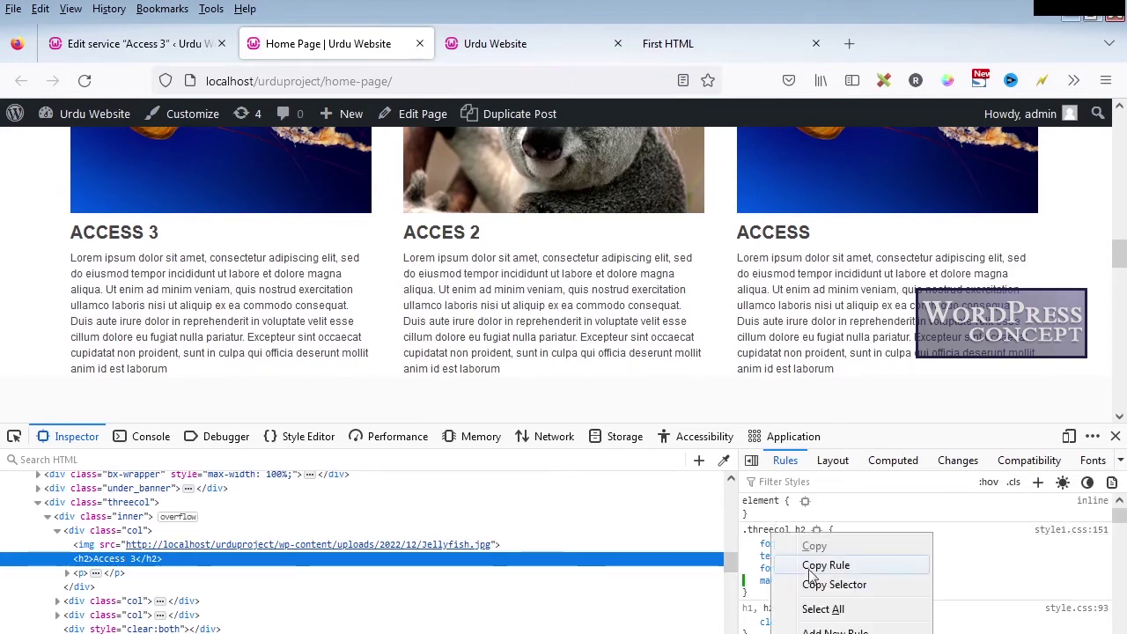
left_click(754, 566)
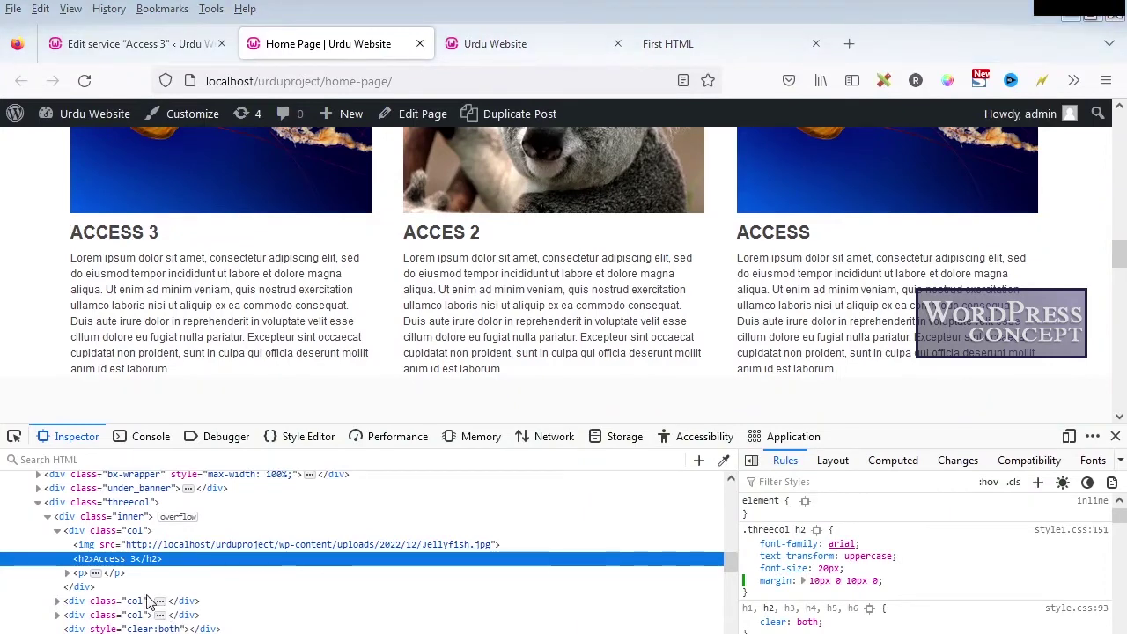
- Switch to the htmltowp theme folder, open style.css in Dreamweaver, and close that file again
key("alt+Tab")
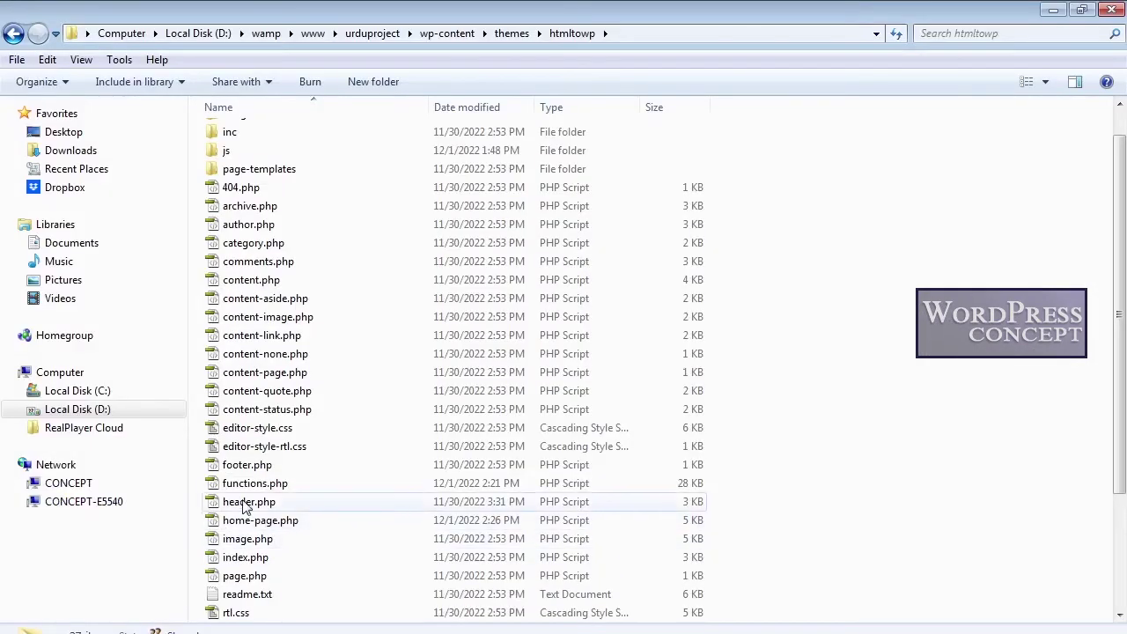
left_click(231, 577)
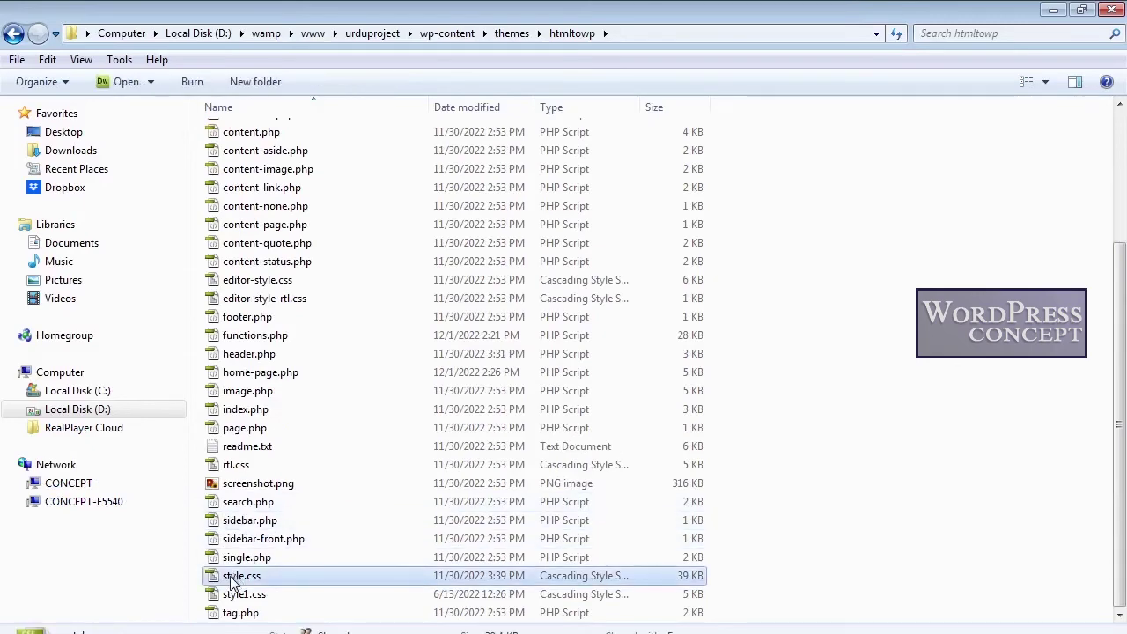
key("alt+Tab")
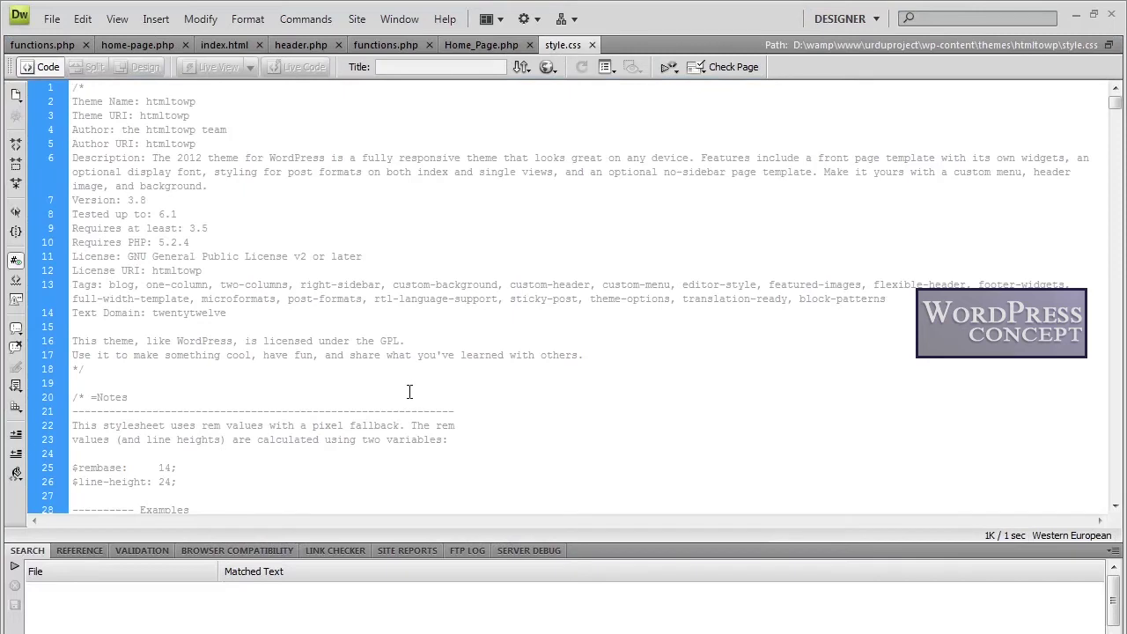
left_click(591, 44)
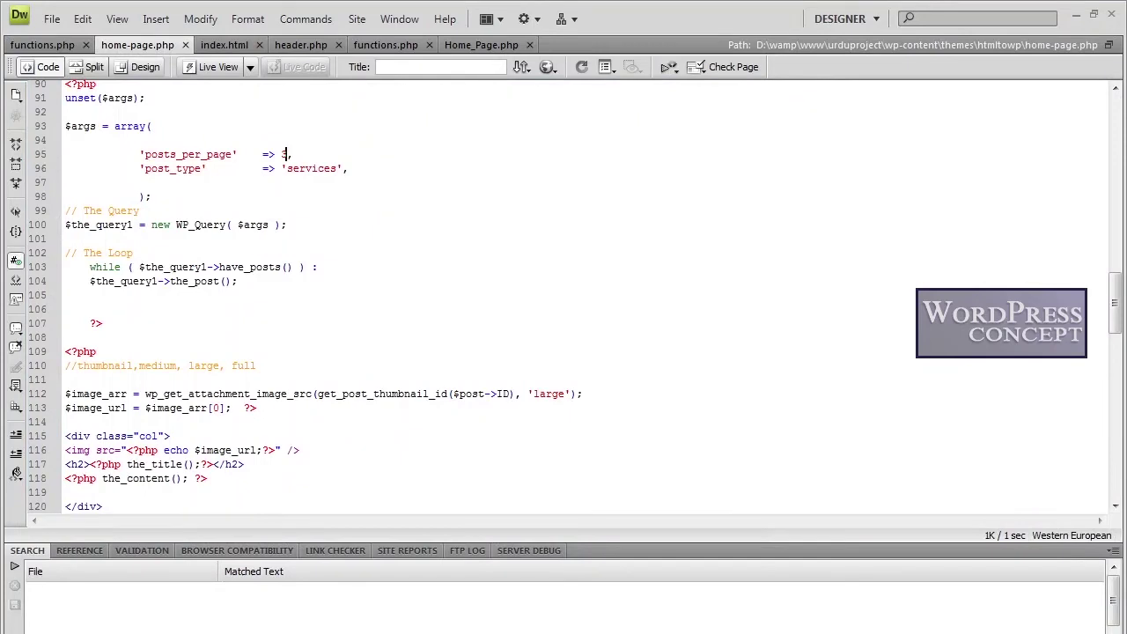
- Return to the htmltowp theme folder and look through its css subfolder for the style1.css stylesheet
key("alt+Tab")
scroll(238, 319, "up", 4)
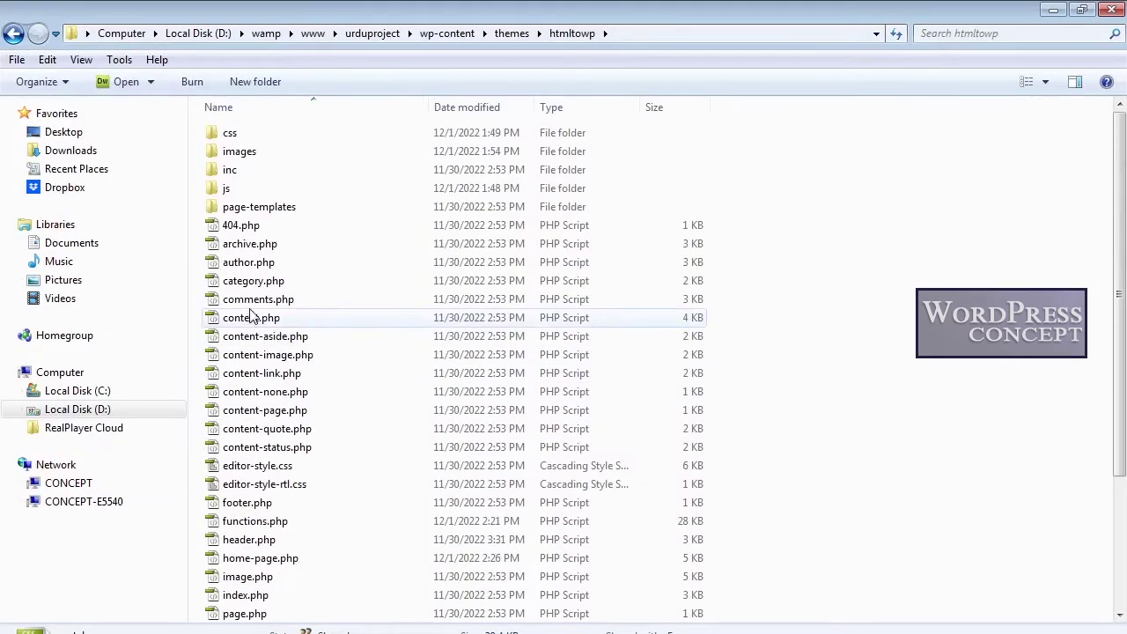
double_click(231, 133)
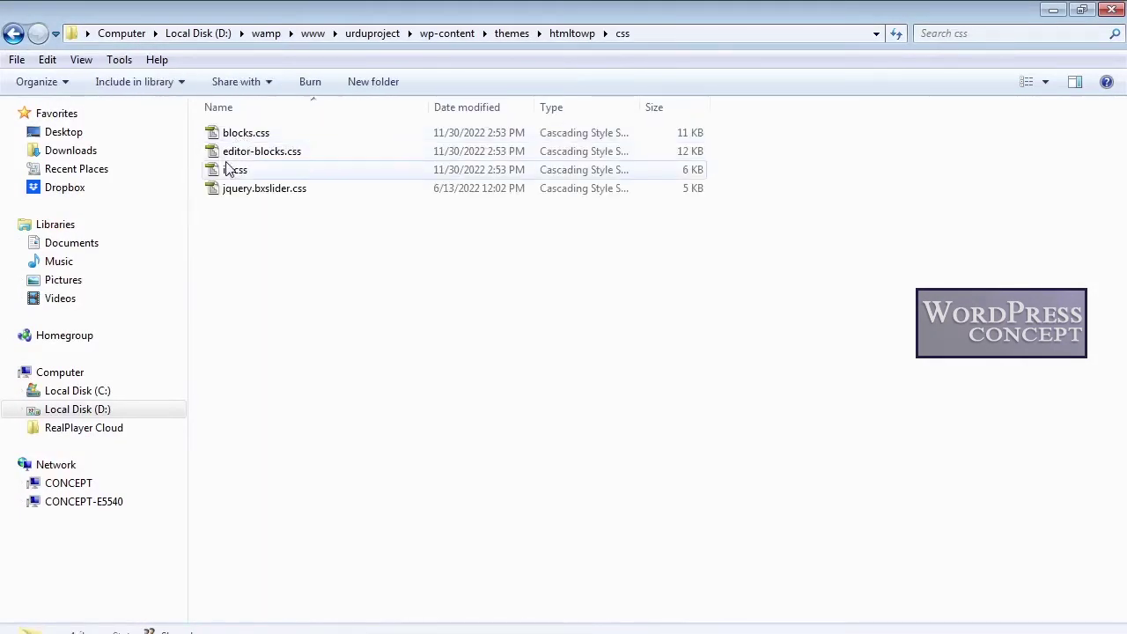
left_click(569, 35)
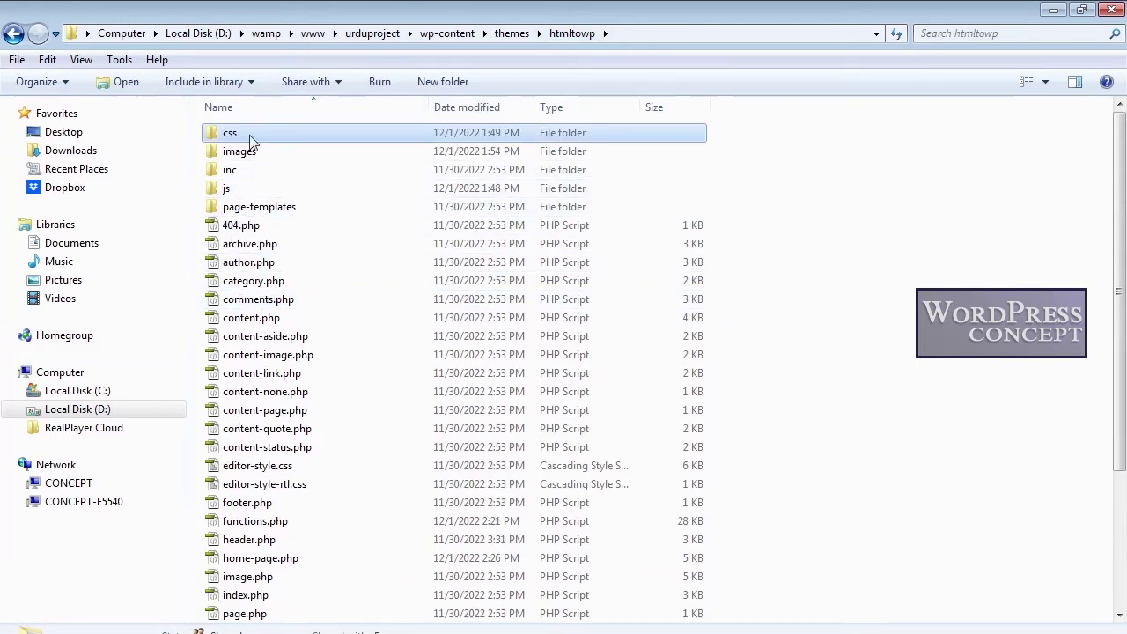
double_click(249, 140)
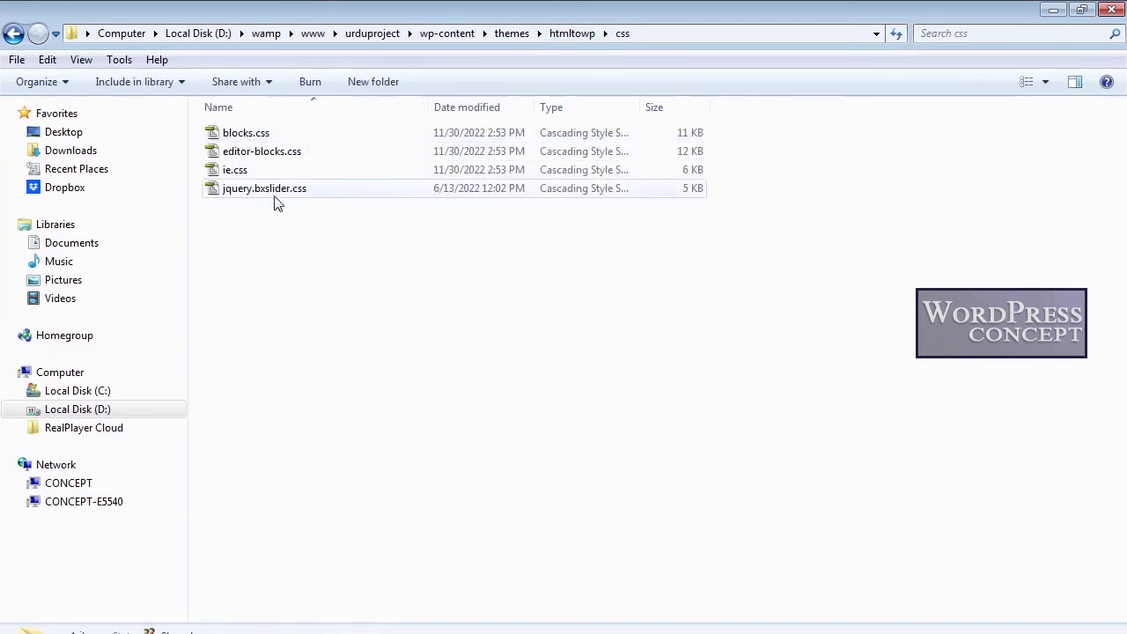
left_click(555, 35)
scroll(353, 311, "down", 4)
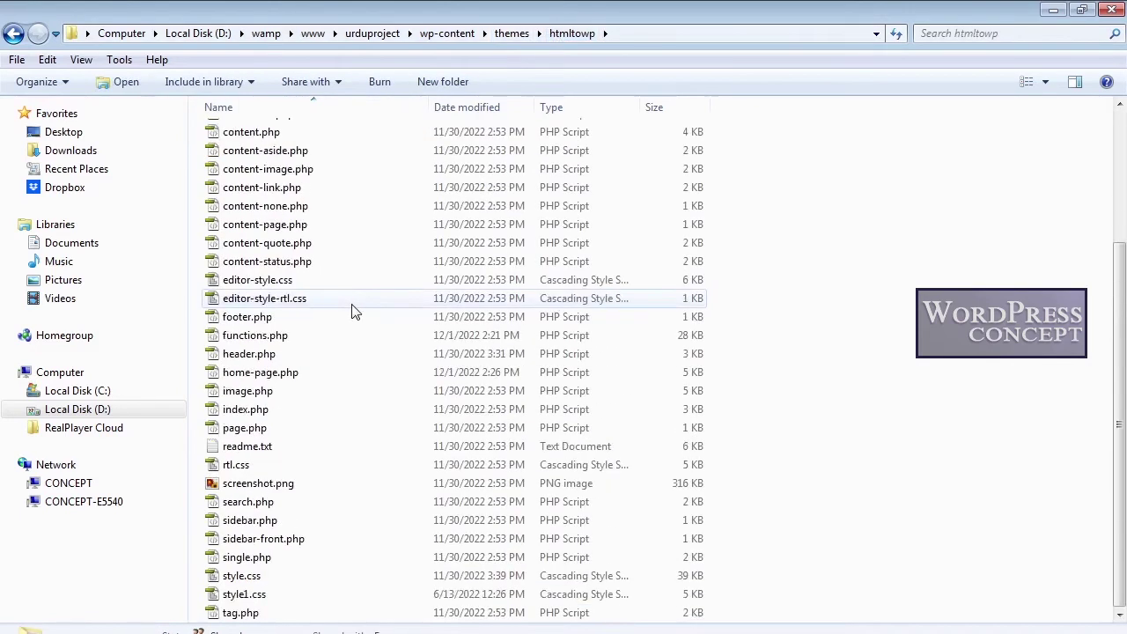
- Open style1.css in Dreamweaver, replace the .threecol h2 rule at line 151 with the copied rule, and save the file
double_click(255, 595)
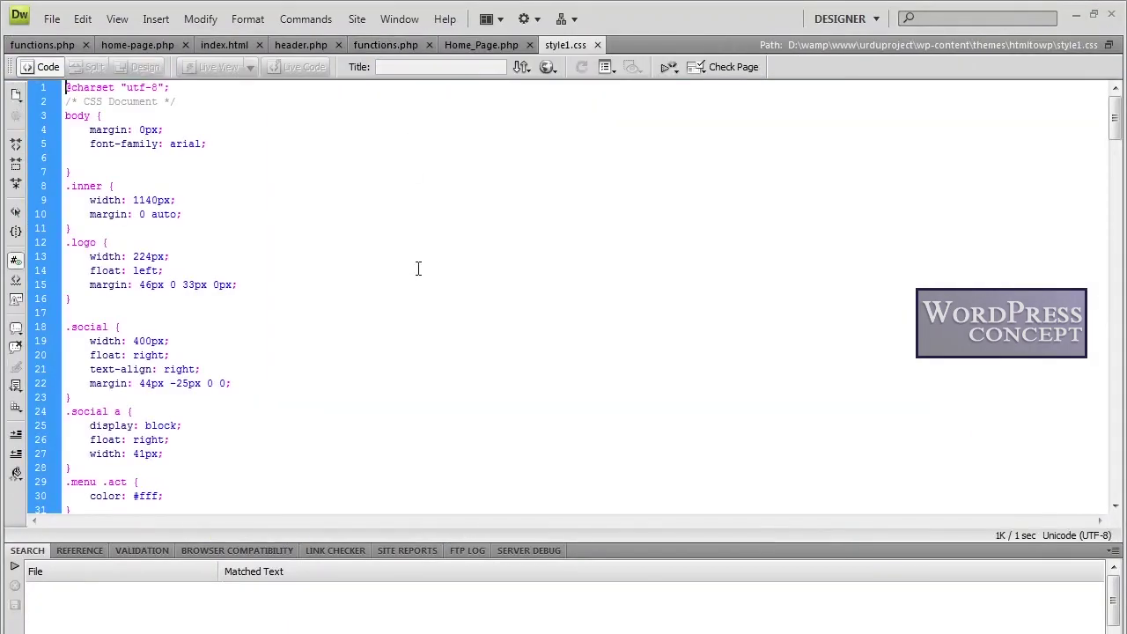
key("ctrl+g")
type("51")
key("Return")
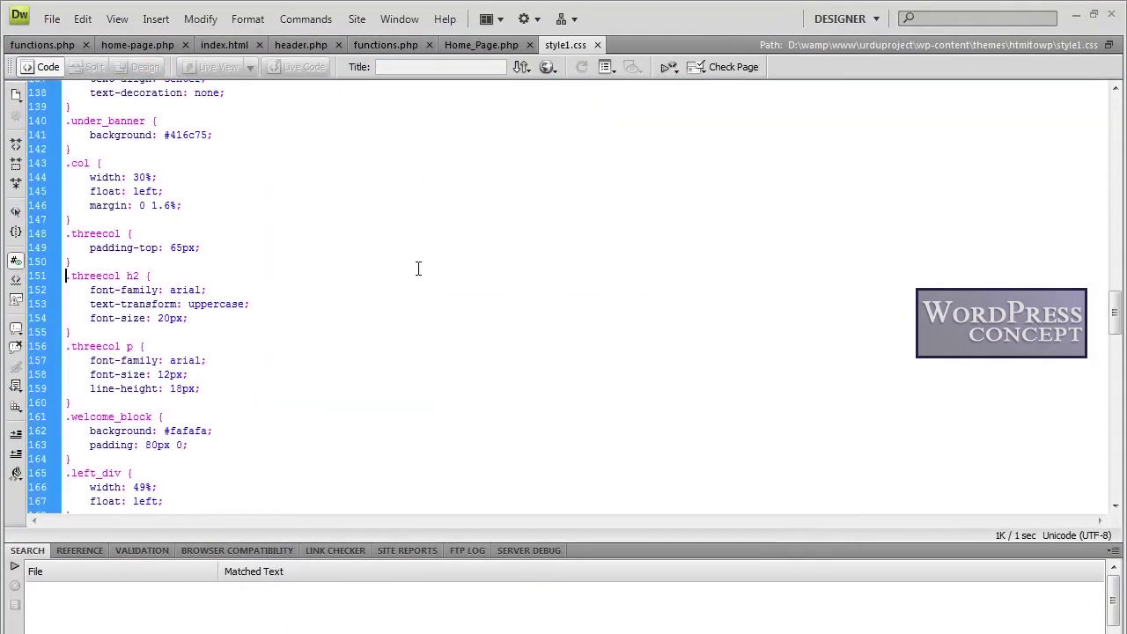
left_click_drag(75, 331, 49, 280)
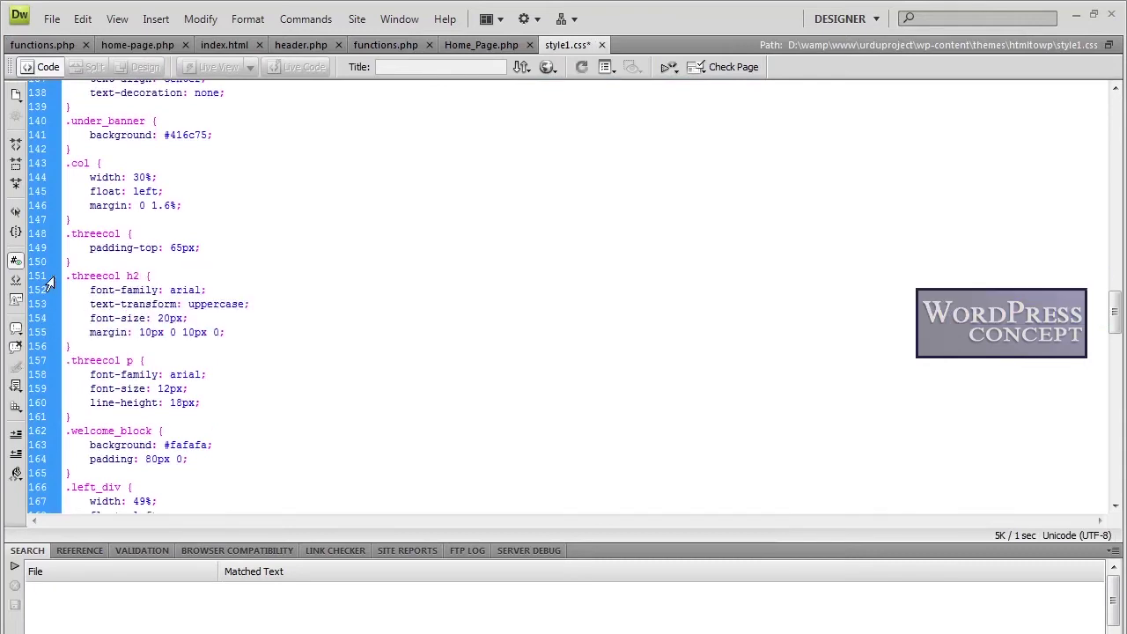
key("ctrl+s")
- Switch to Firefox, close the developer tools, and reload the WordPress Home Page to check the service heading spacing
key("alt+Tab")
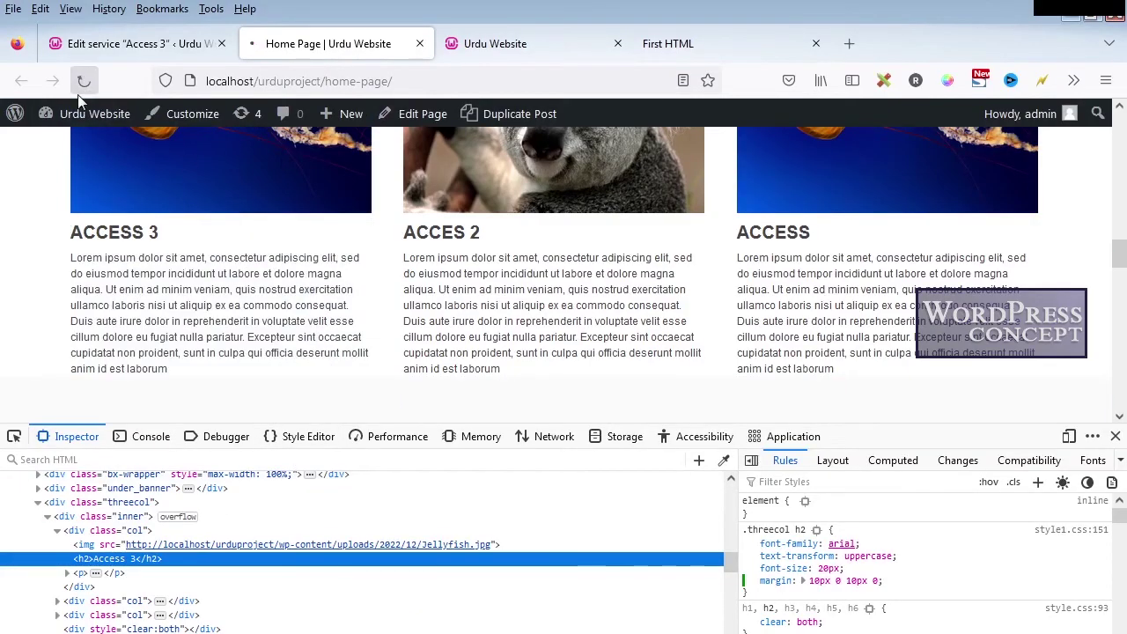
left_click(83, 80)
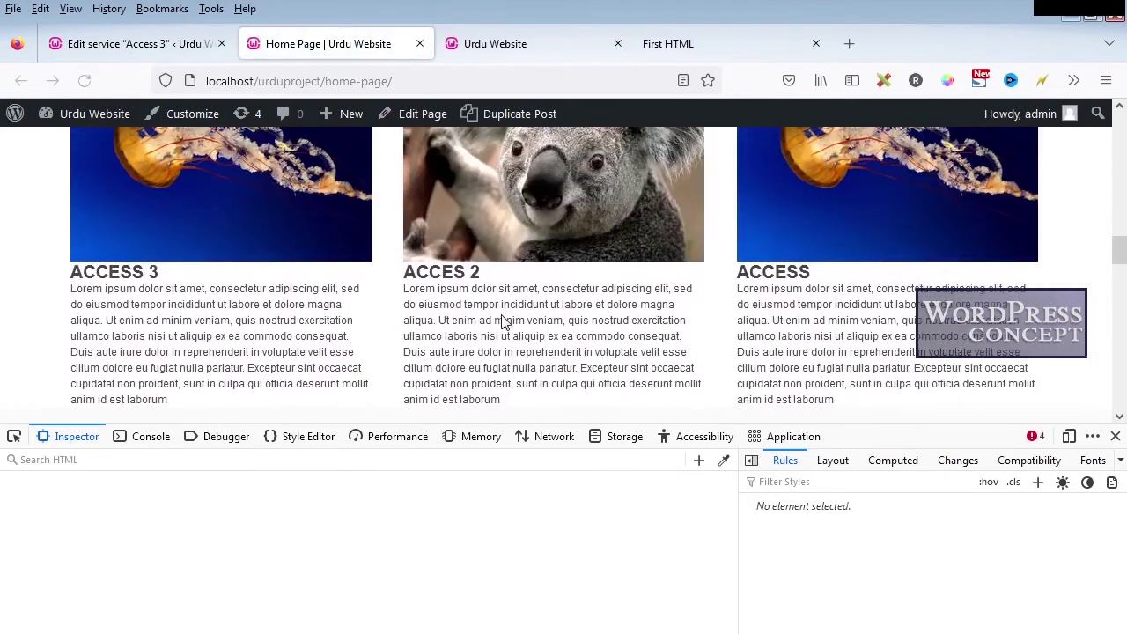
left_click(1114, 436)
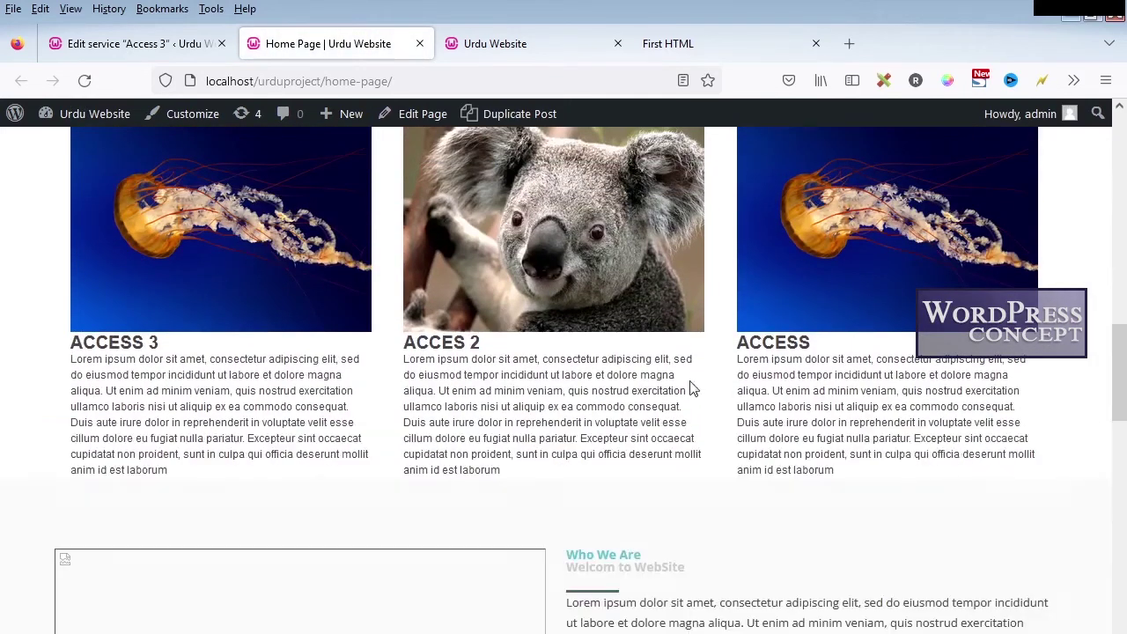
scroll(691, 389, "down", 2)
key("F5")
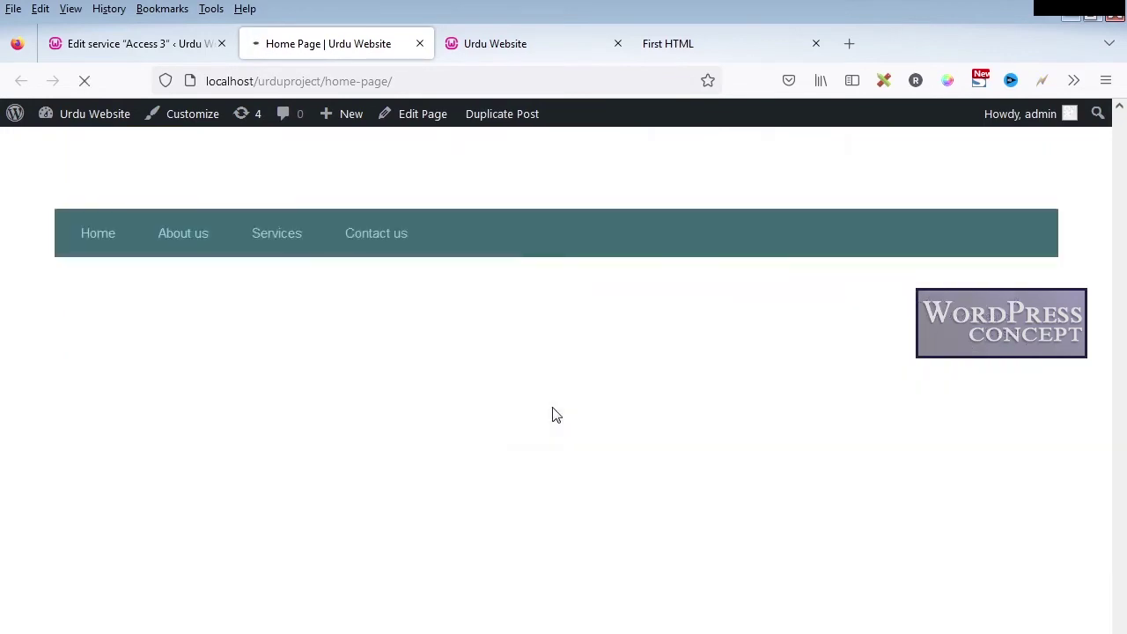
scroll(631, 444, "down", 10)
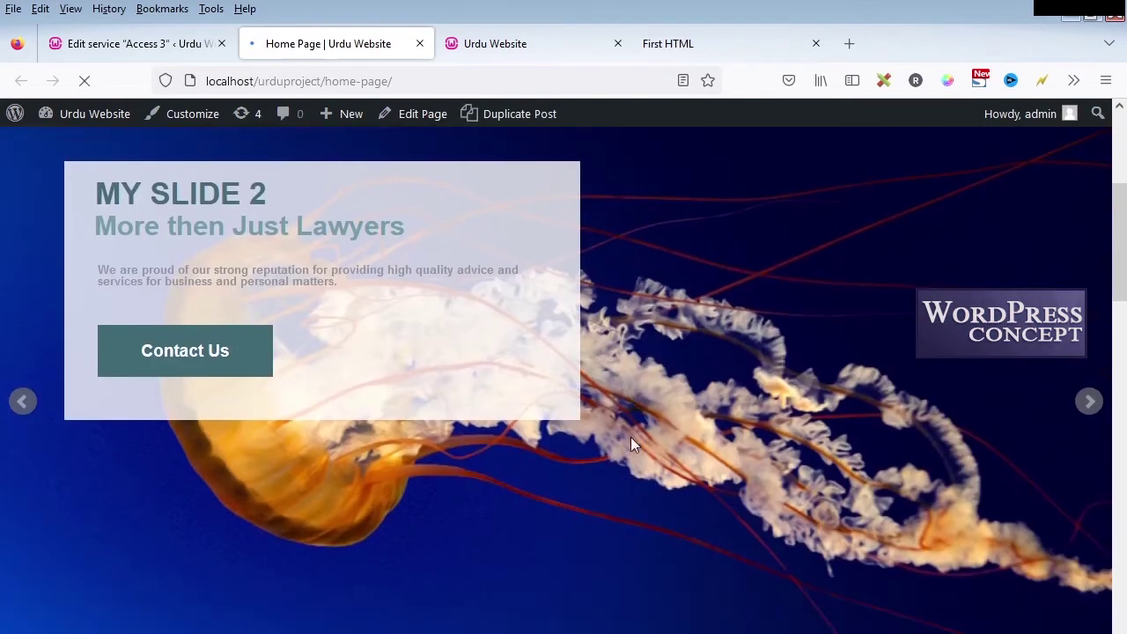
scroll(630, 445, "up", 3)
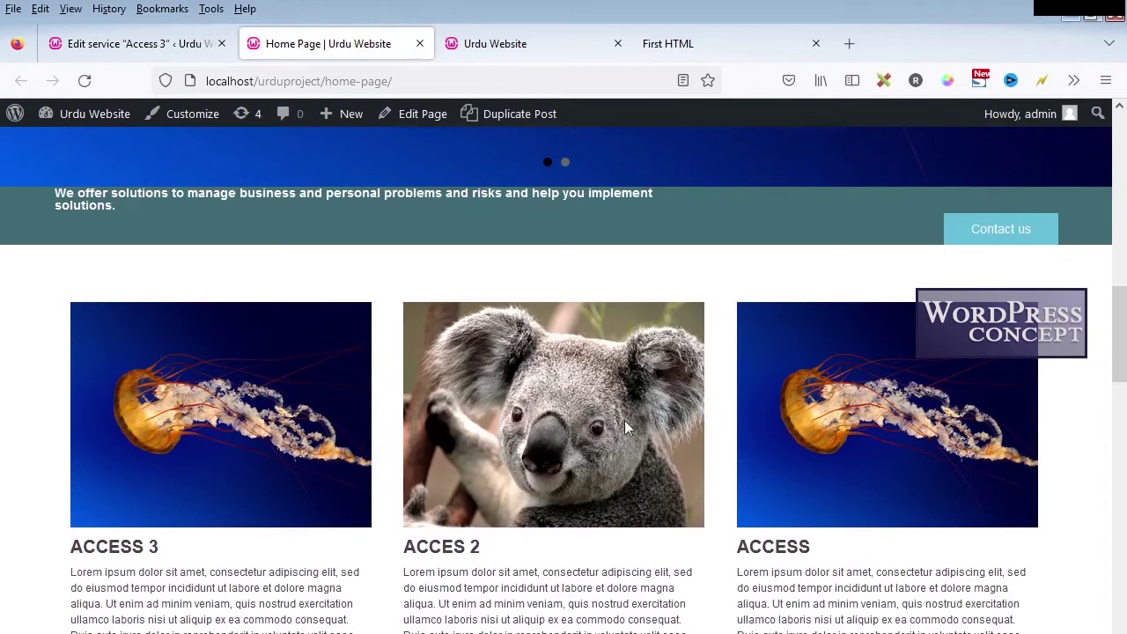
- Review the three service columns and the Who We Are section below them on the WordPress Home Page
scroll(626, 426, "up", 2)
scroll(626, 426, "down", 6)
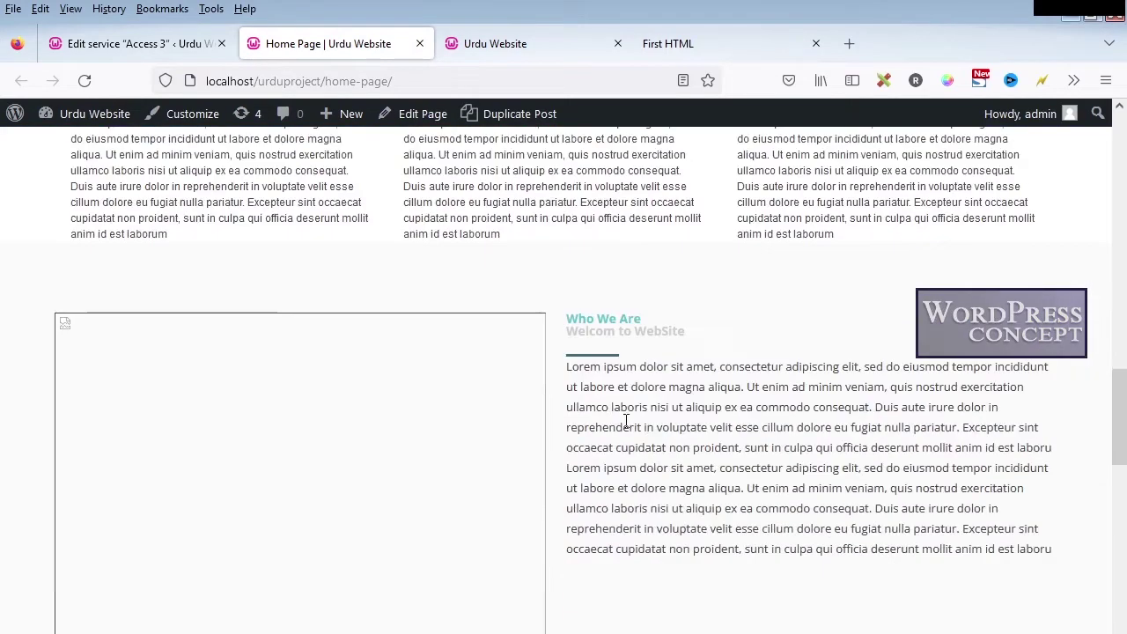
scroll(626, 423, "up", 2)
scroll(625, 423, "up", 3)
left_click_drag(141, 297, 55, 279)
left_click(57, 280)
scroll(173, 346, "down", 7)
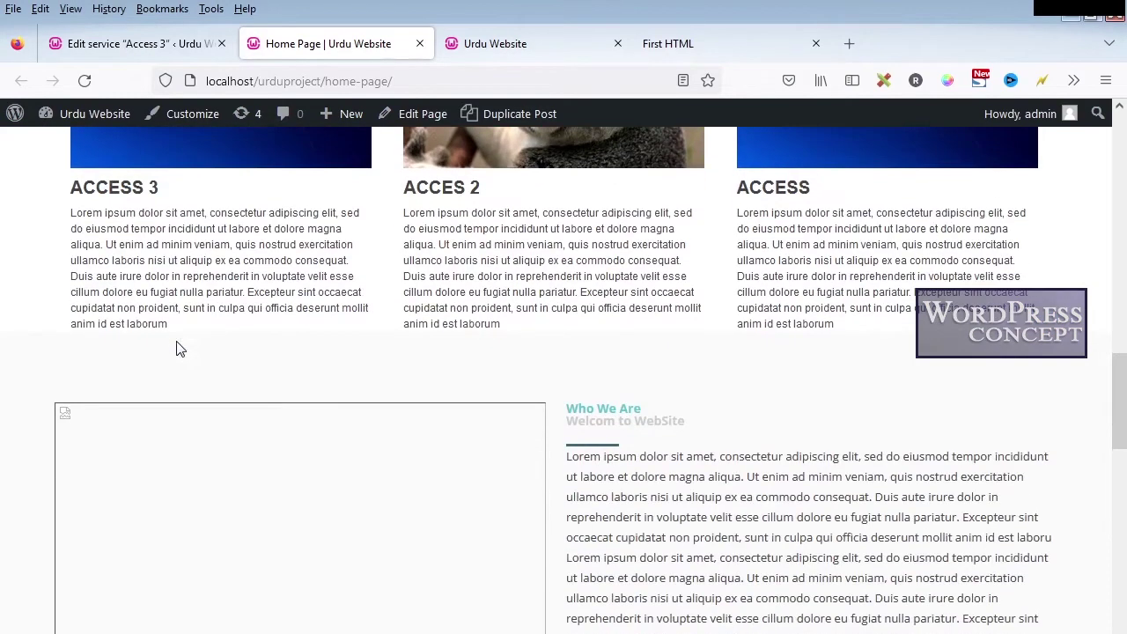
scroll(176, 348, "down", 4)
scroll(448, 382, "up", 3)
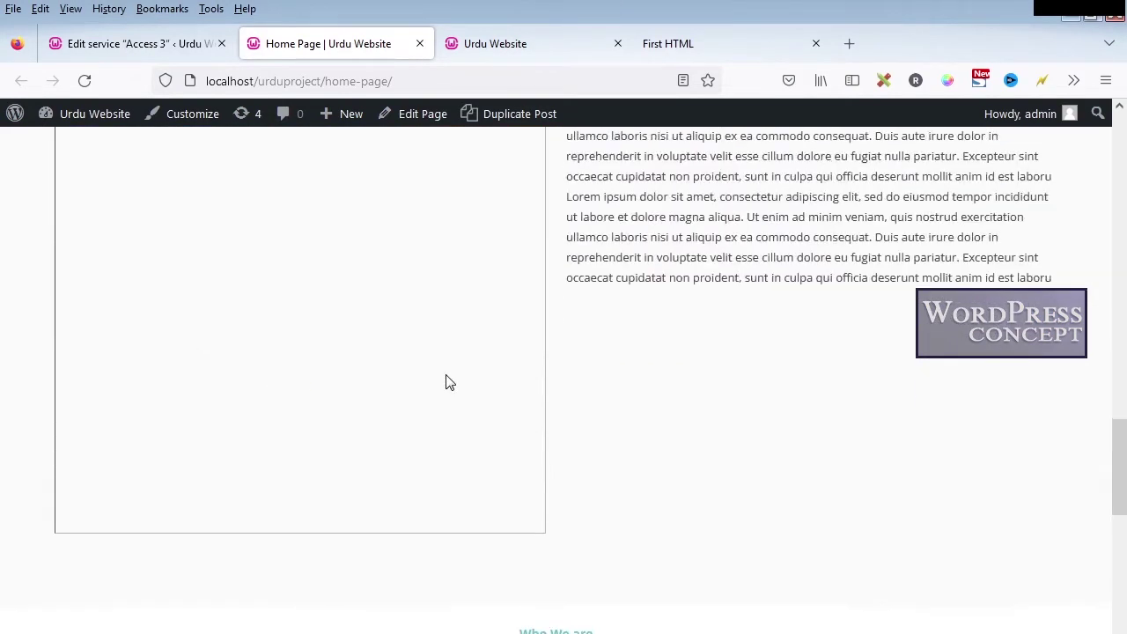
- Review the home page's Who We Are section, and open the Home Page for editing from the WordPress pages list
scroll(637, 211, "up", 2)
left_click_drag(567, 319, 1056, 558)
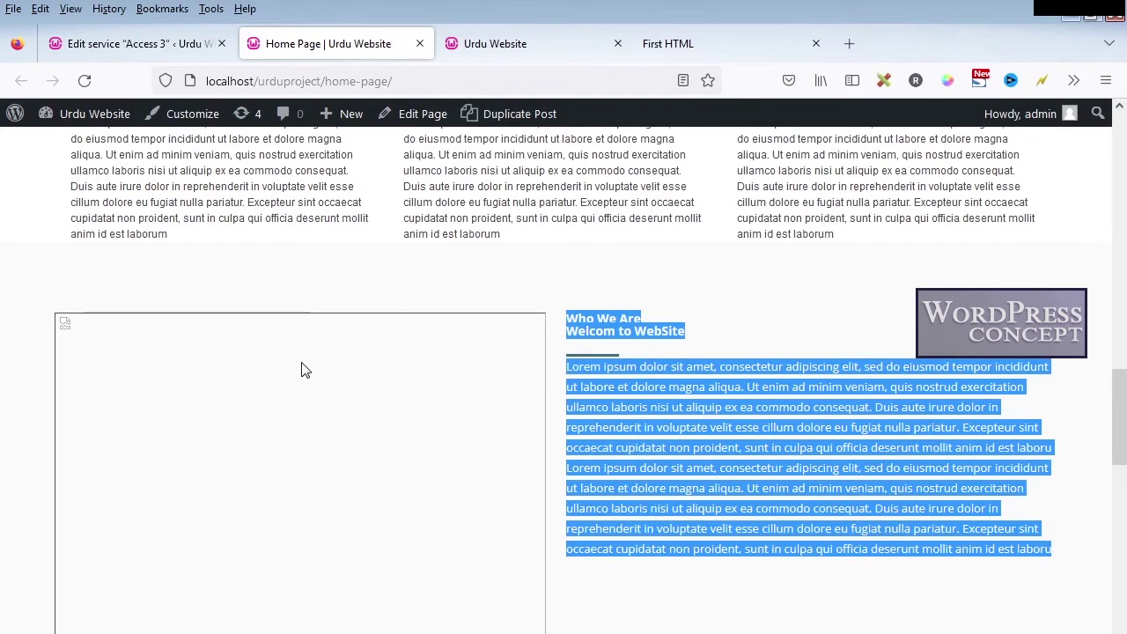
scroll(301, 370, "down", 1)
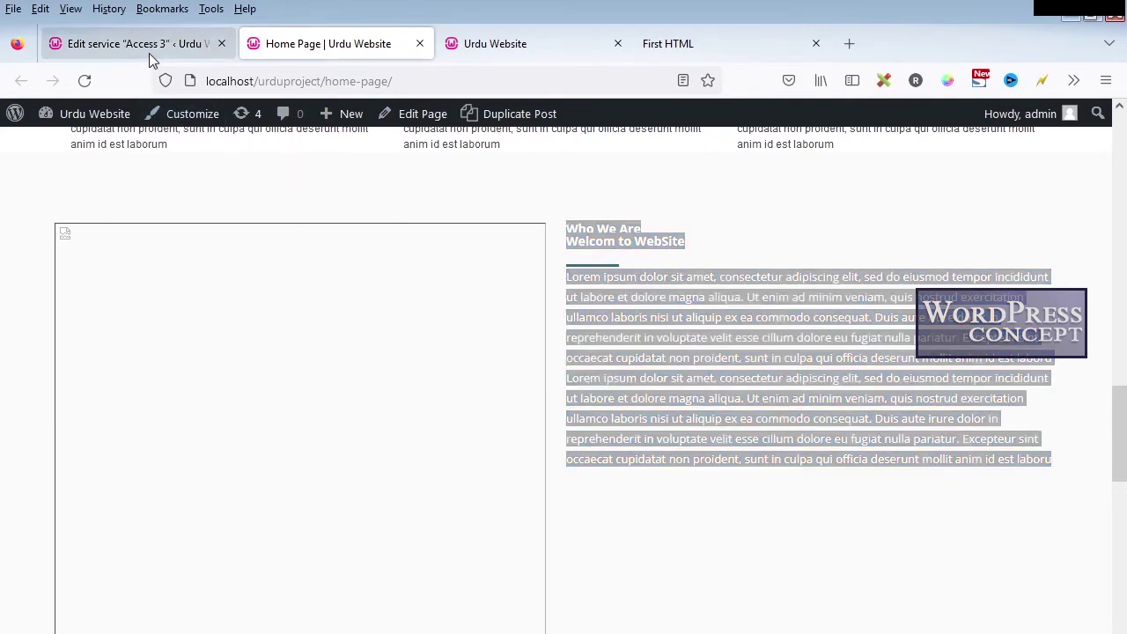
left_click(149, 51)
left_click(55, 383)
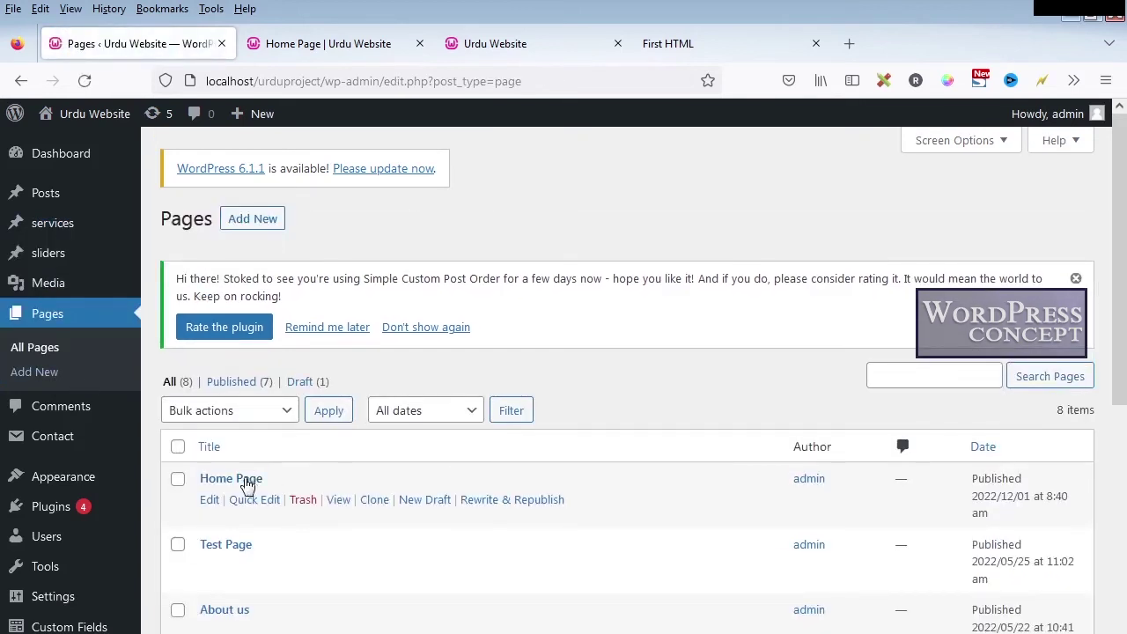
left_click(230, 484)
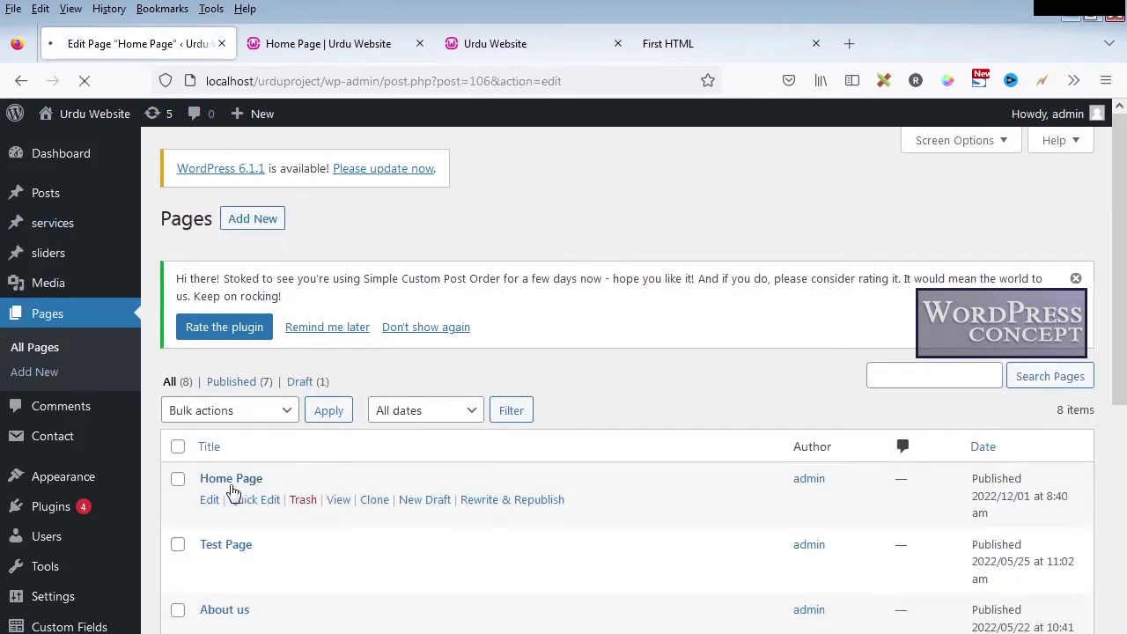
scroll(513, 450, "down", 5)
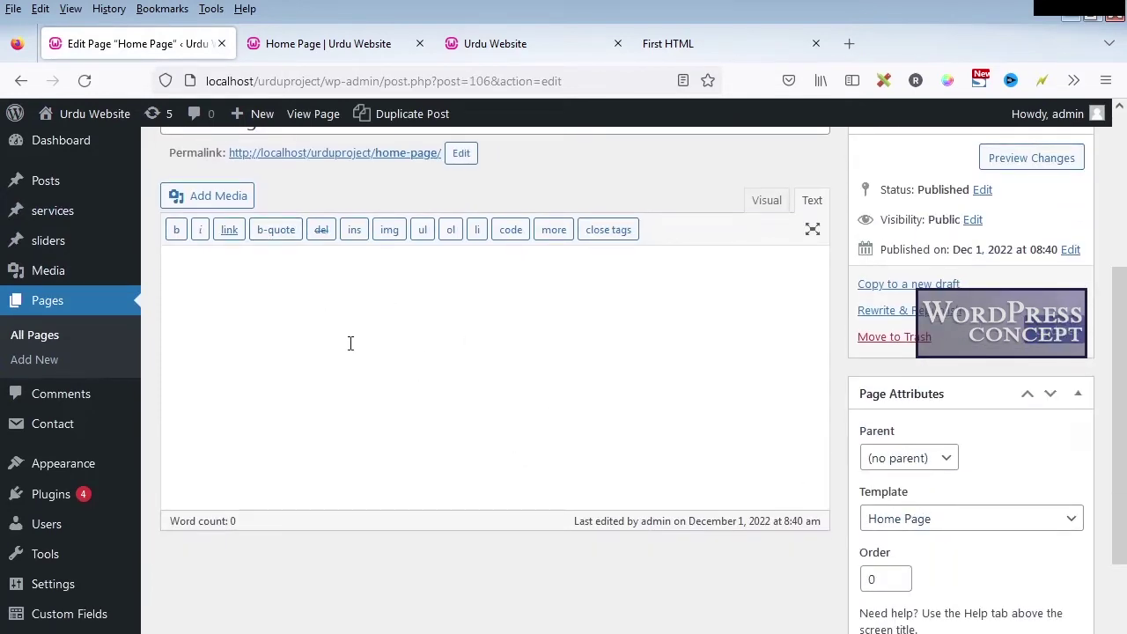
scroll(350, 343, "down", 2)
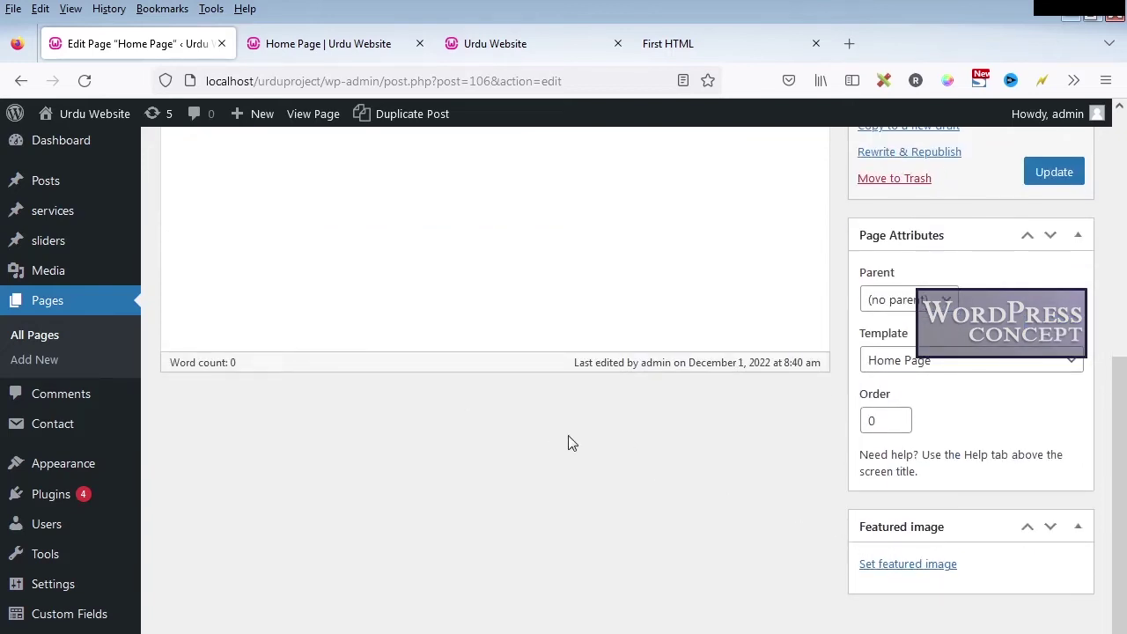
- Compare the Who We Are section on the live home page and in the First HTML design with the page editor's fields
left_click(354, 46)
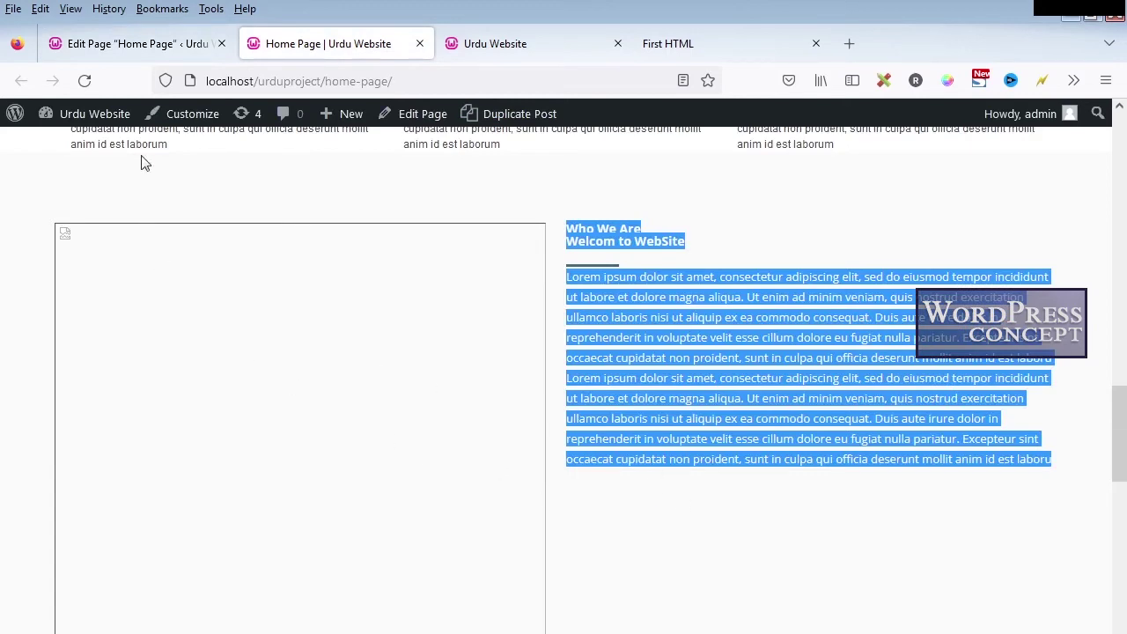
left_click(132, 44)
scroll(399, 344, "up", 2)
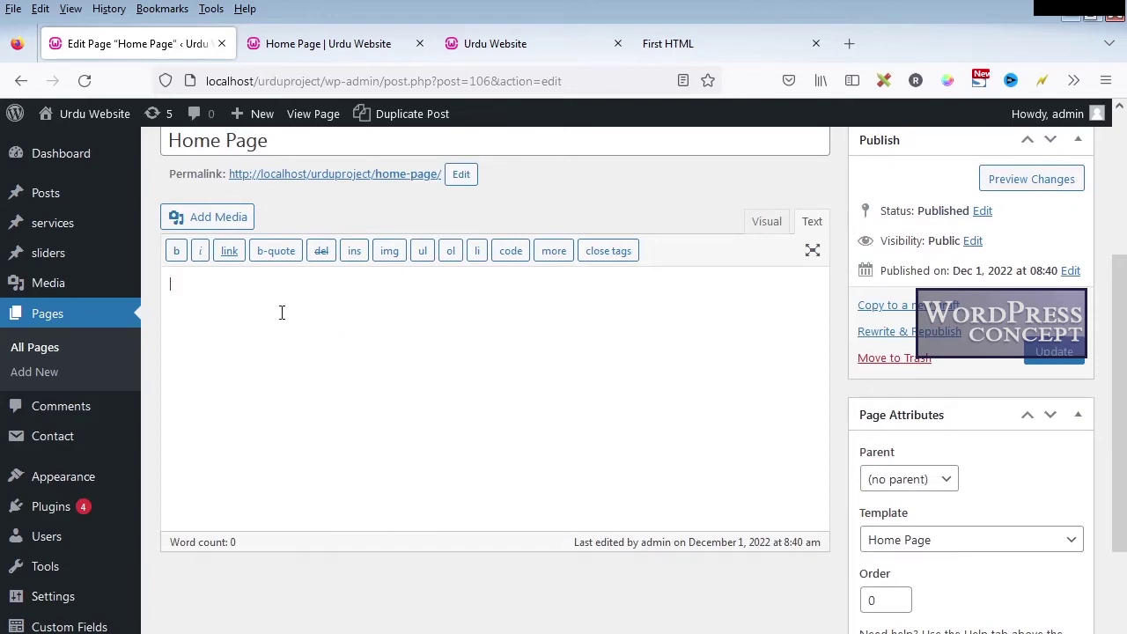
scroll(616, 515, "down", 2)
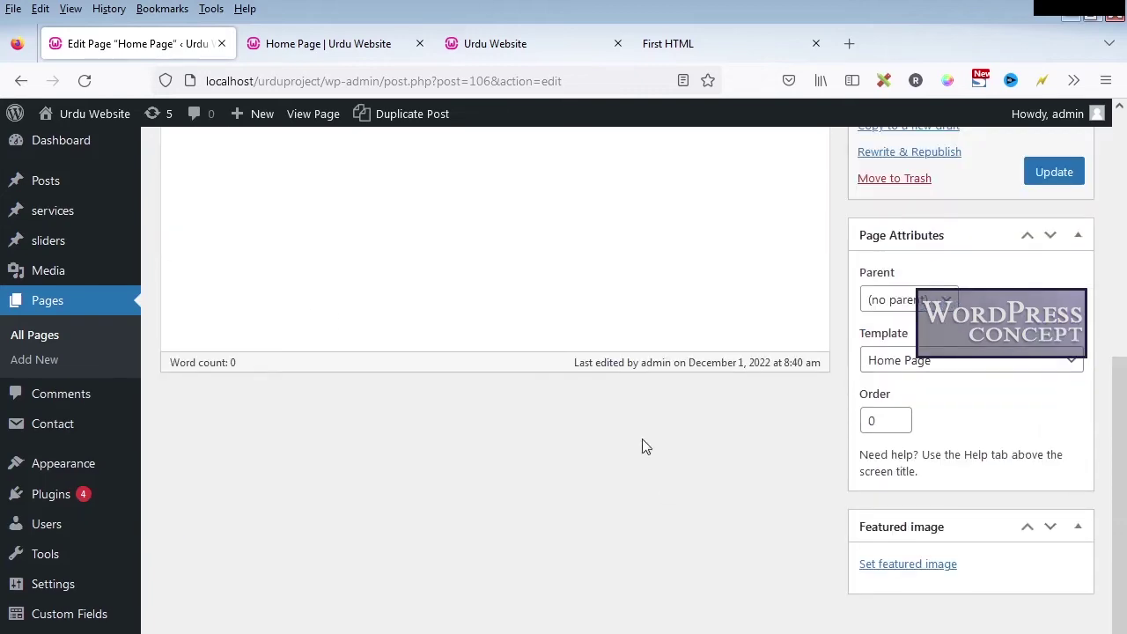
scroll(499, 273, "up", 3)
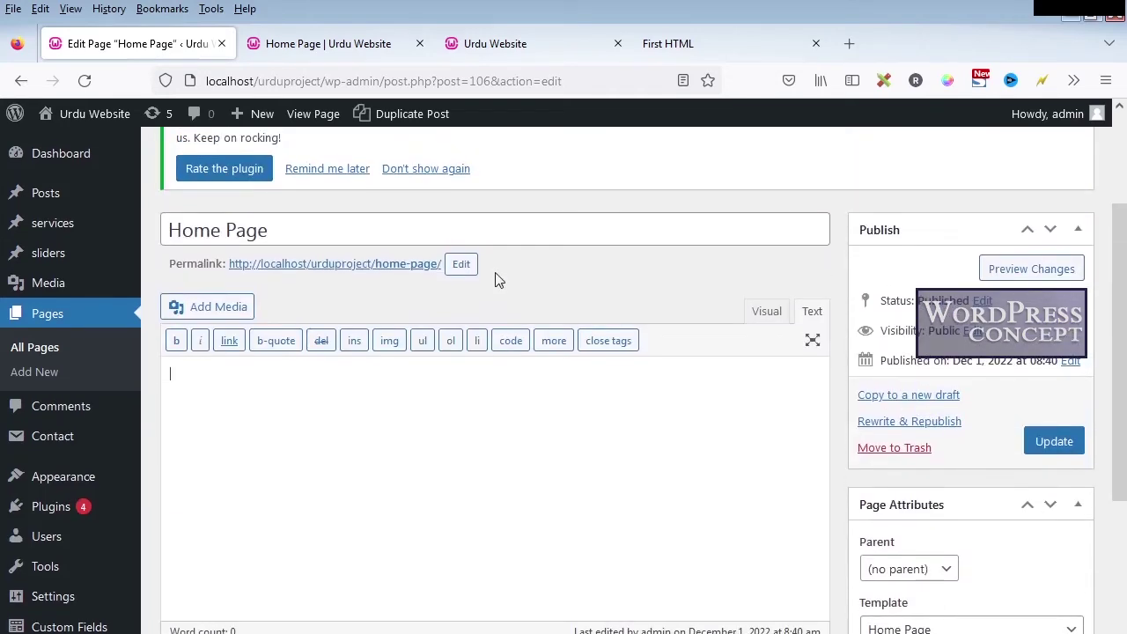
left_click(678, 44)
scroll(593, 260, "down", 2)
scroll(598, 309, "down", 3)
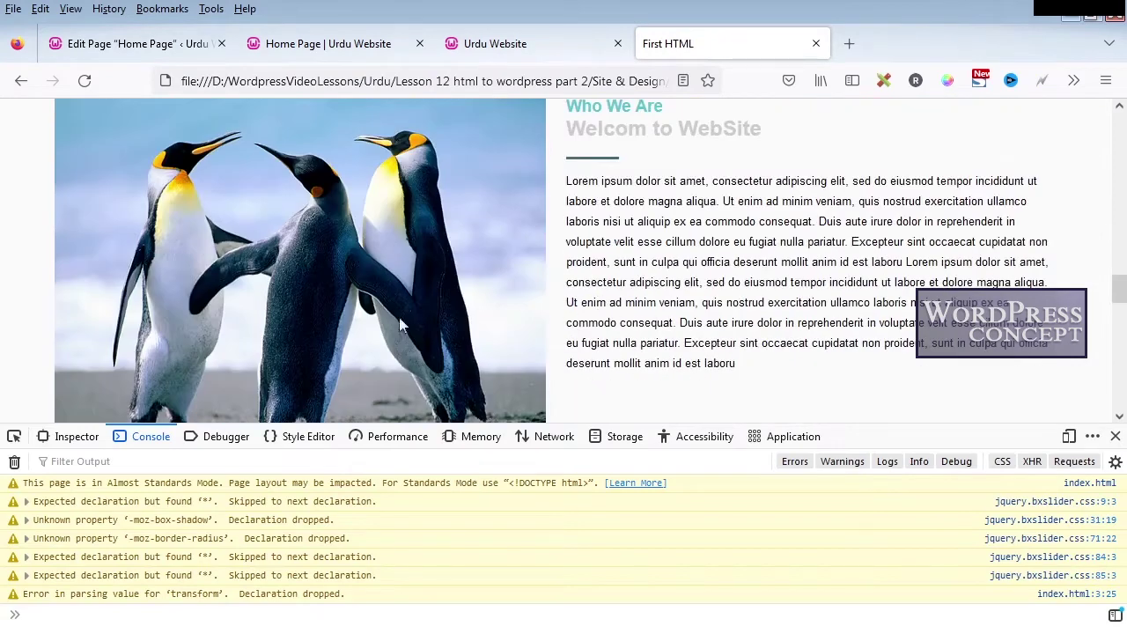
scroll(576, 264, "up", 2)
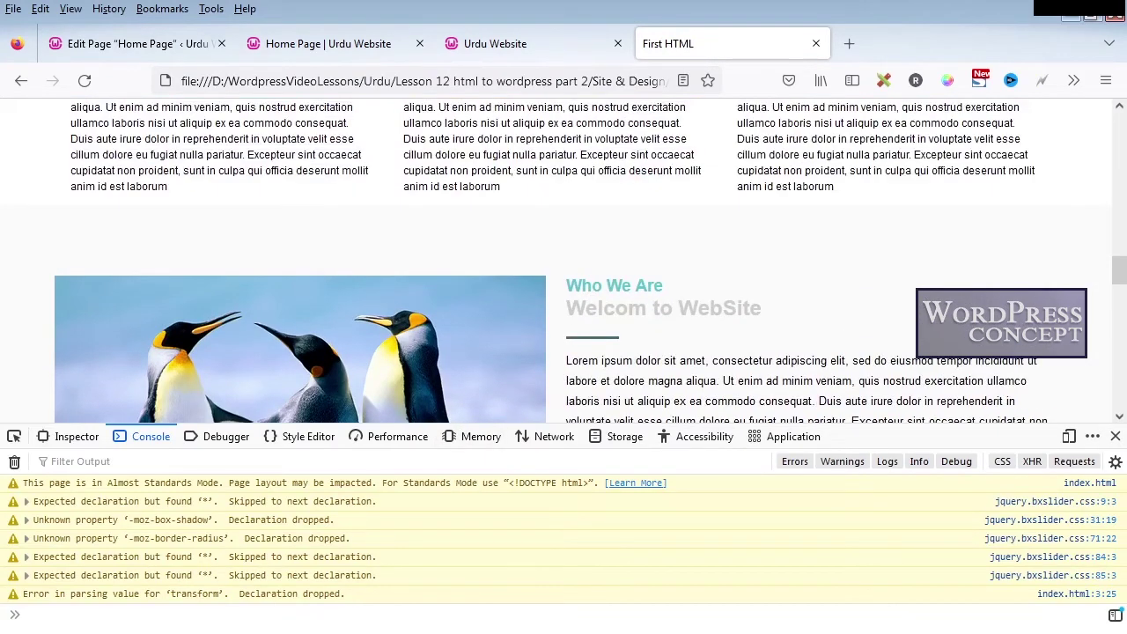
- In Dreamweaver's home-page.php, copy and remove the Welcom to WebSite heading, sml_line div and lorem ipsum paragraphs below the Who We Are heading
key("alt+Tab")
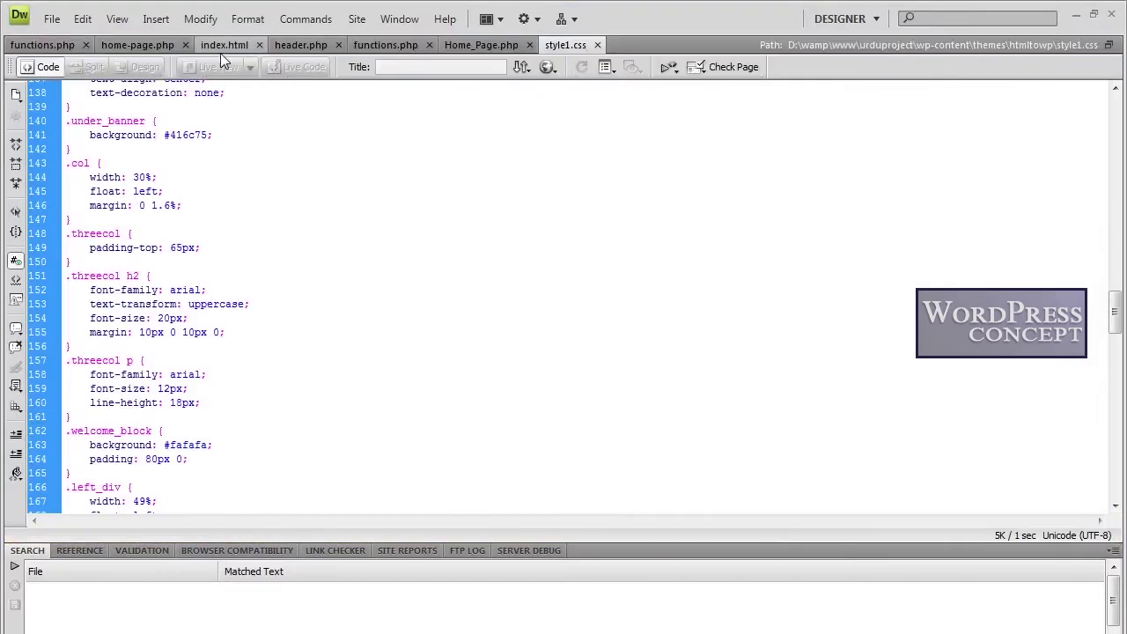
left_click(221, 43)
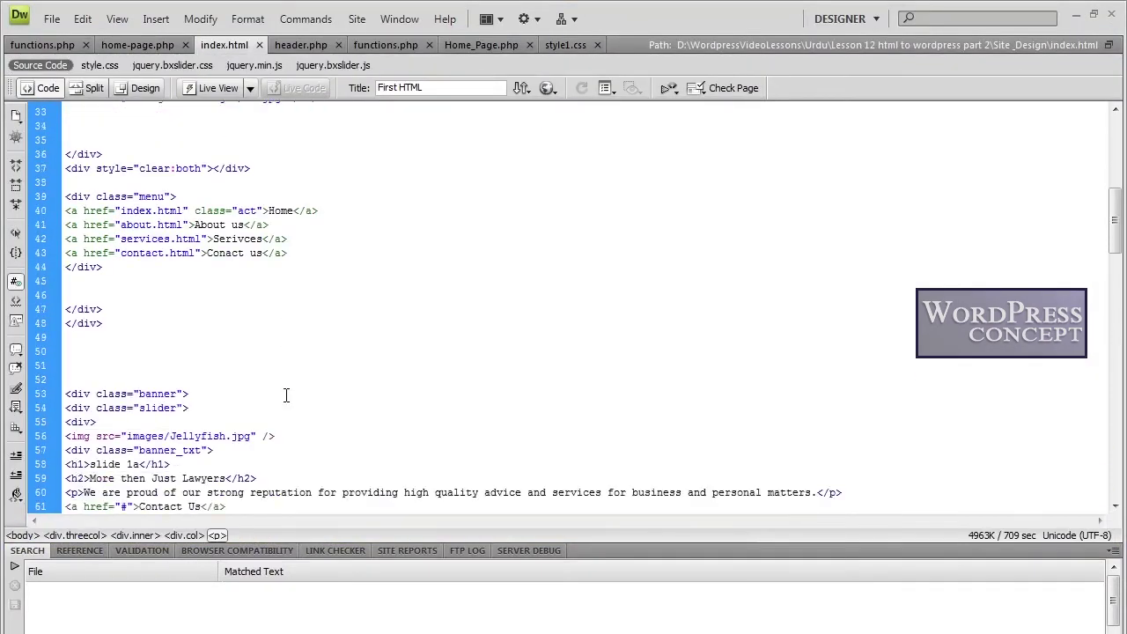
left_click(137, 43)
scroll(257, 357, "down", 6)
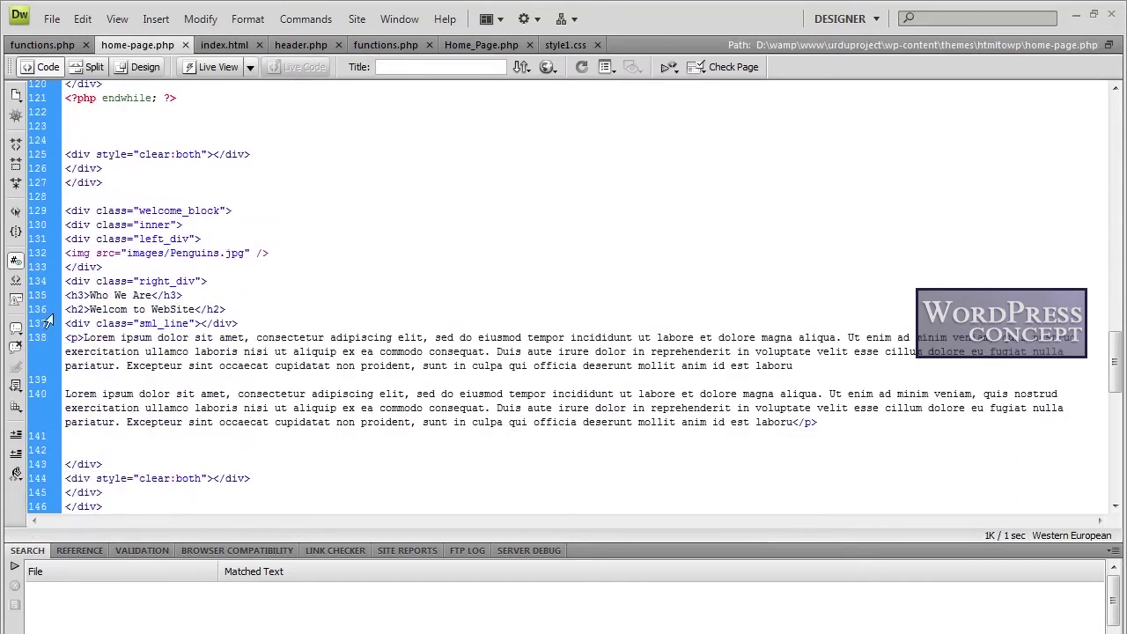
left_click_drag(65, 312, 822, 428)
key("ctrl+c")
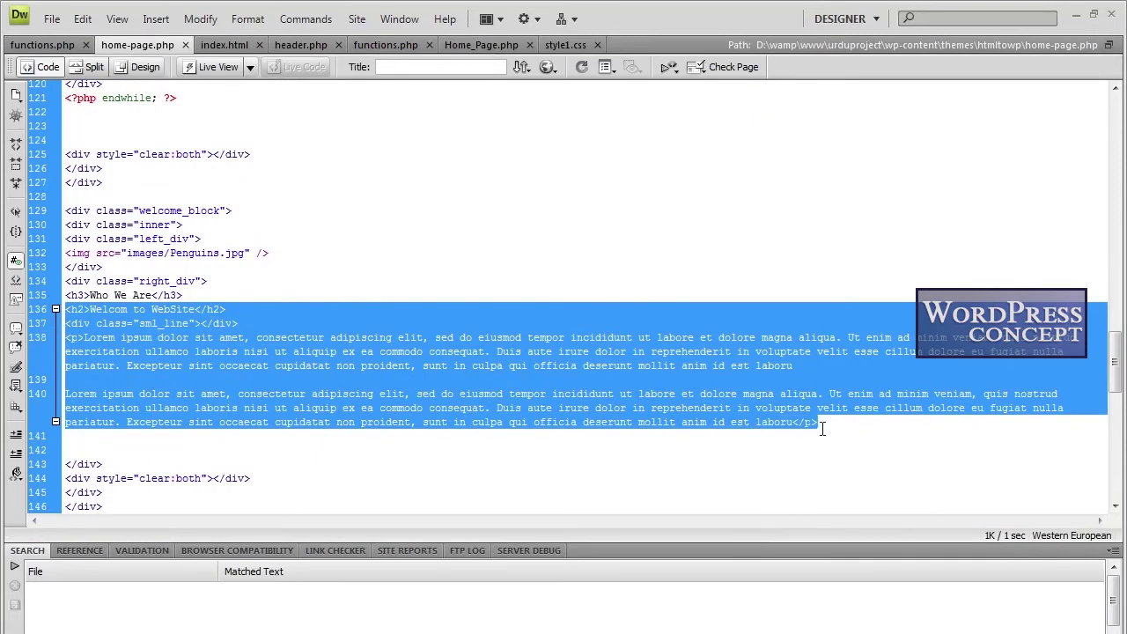
key("Delete")
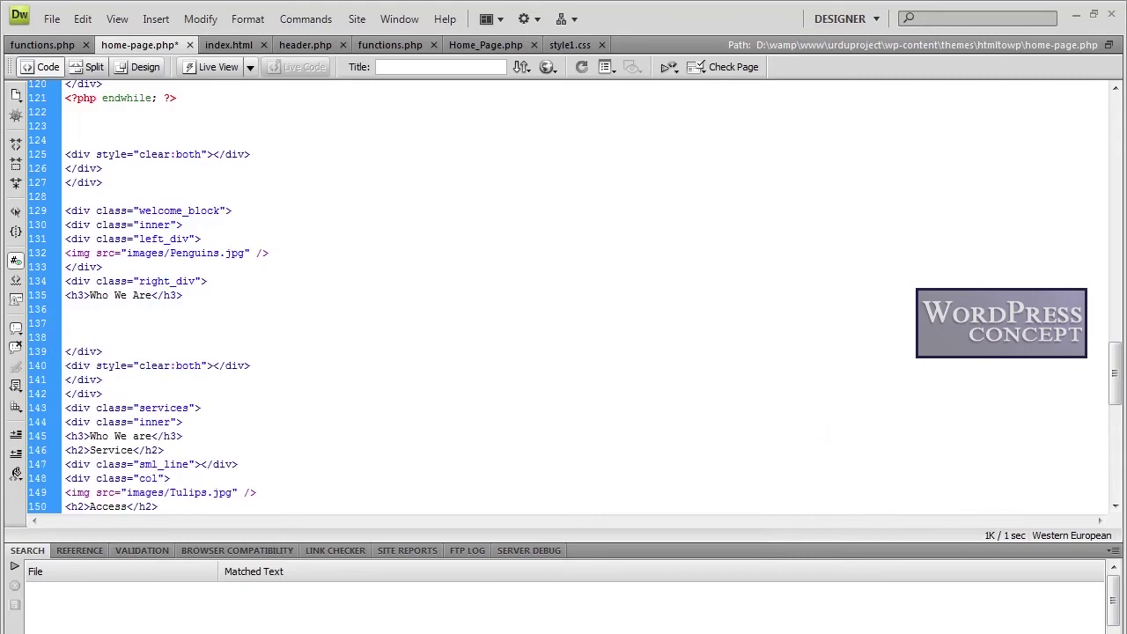
- Switch to Firefox and paste the copied heading, line div and paragraphs into the Home Page's content in the WordPress editor
key("alt+Tab")
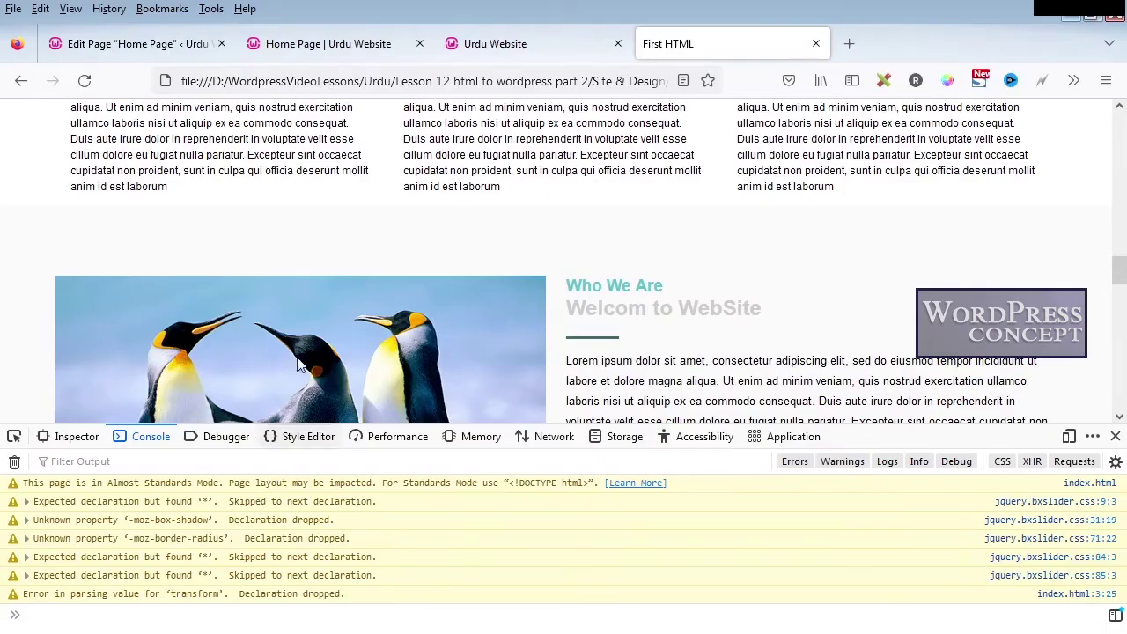
left_click(304, 44)
left_click(156, 46)
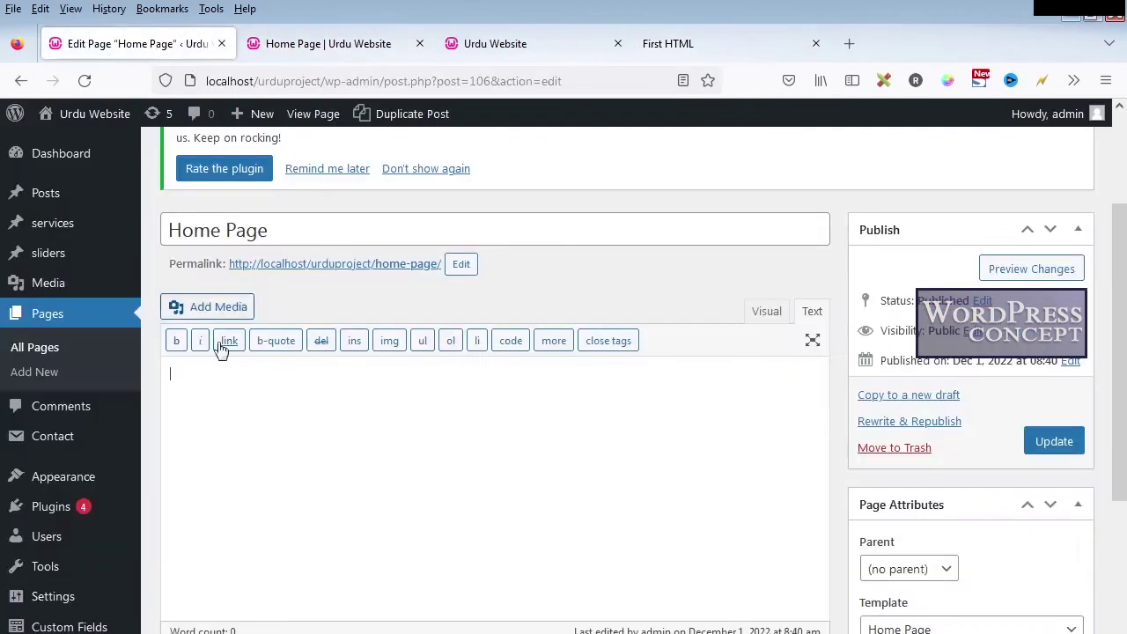
key("ctrl+v")
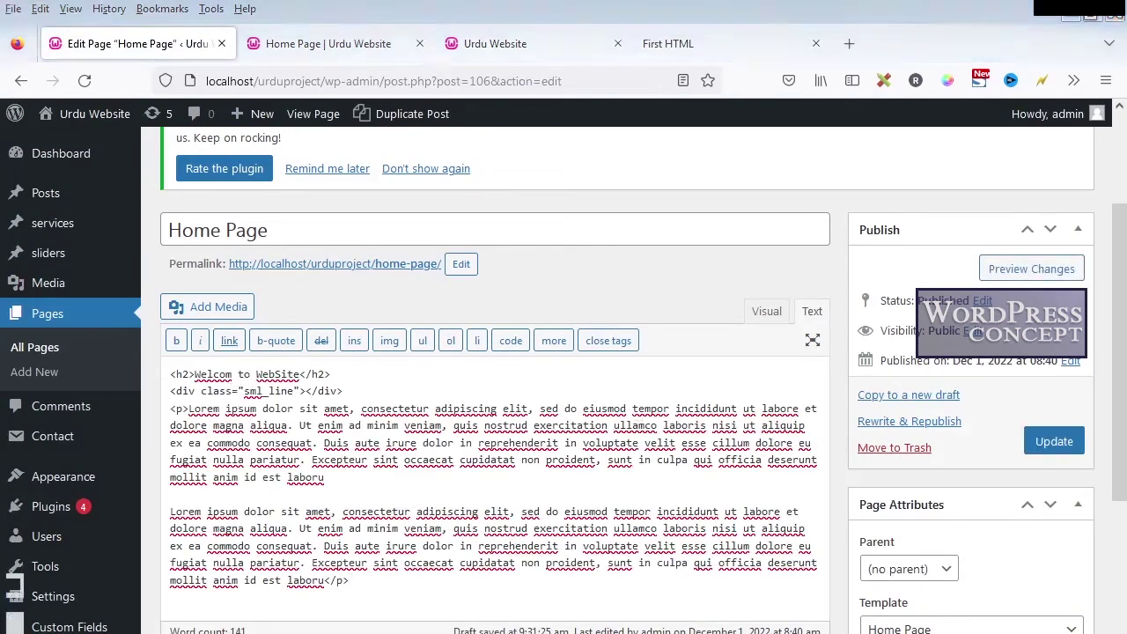
- Return to Dreamweaver and add <?php the_content(); ?> below the Who We Are heading in home-page.php
key("alt+Tab")
type("<?ph")
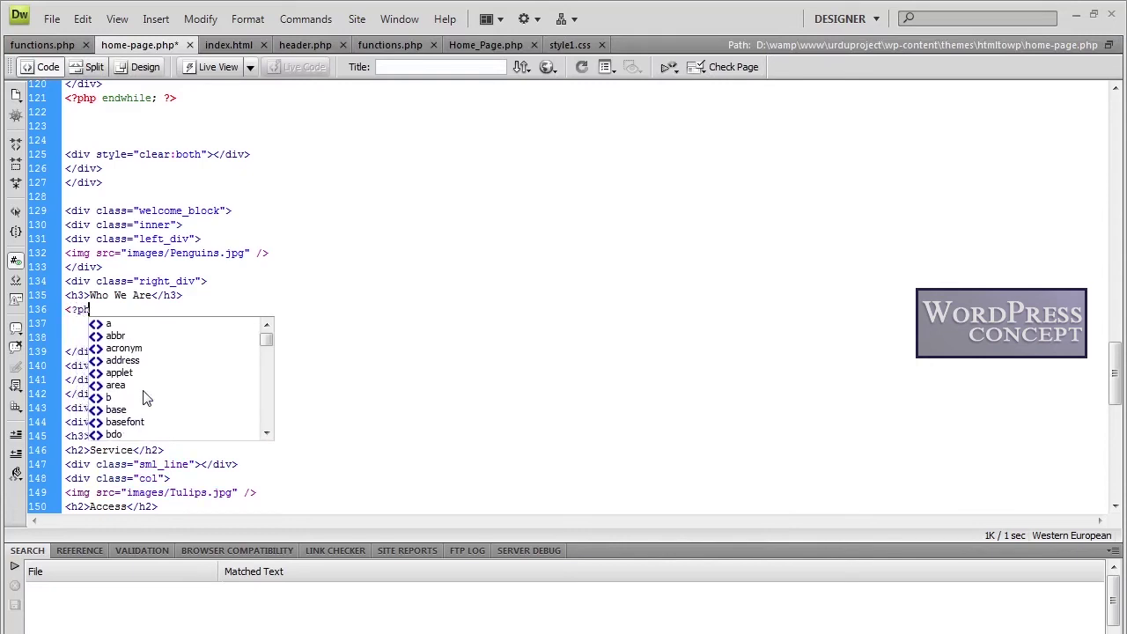
type("p the_content(); ?>")
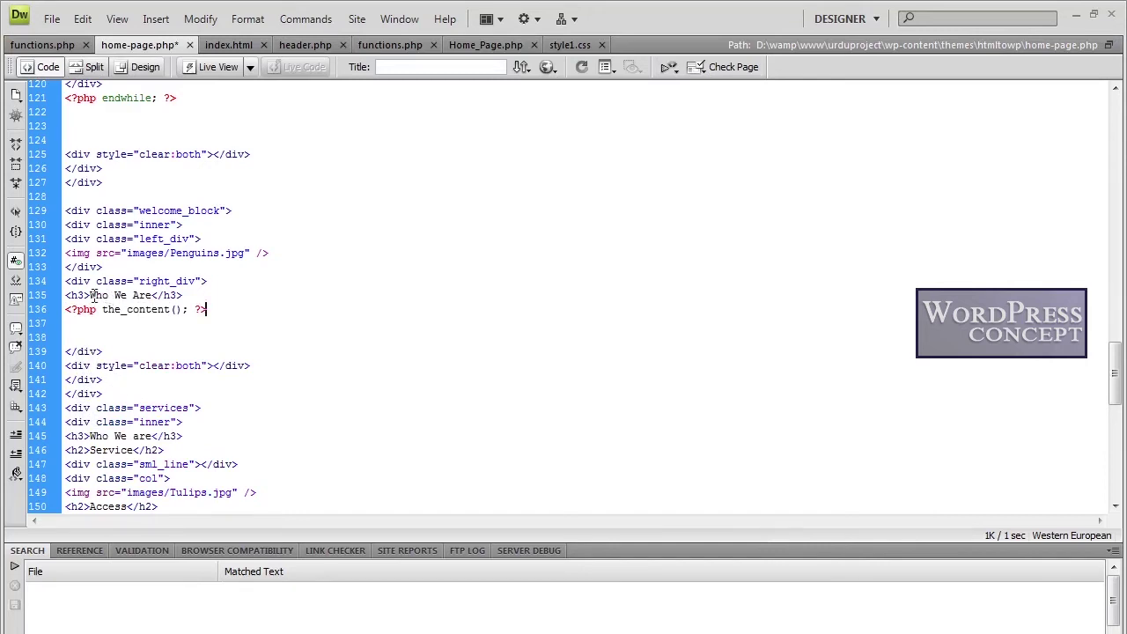
- Copy the Who We Are text inside the right_div h3, replace it with <?php the_title(); ?>, and save home-page.php
left_click_drag(90, 296, 155, 299)
key("ctrl+c")
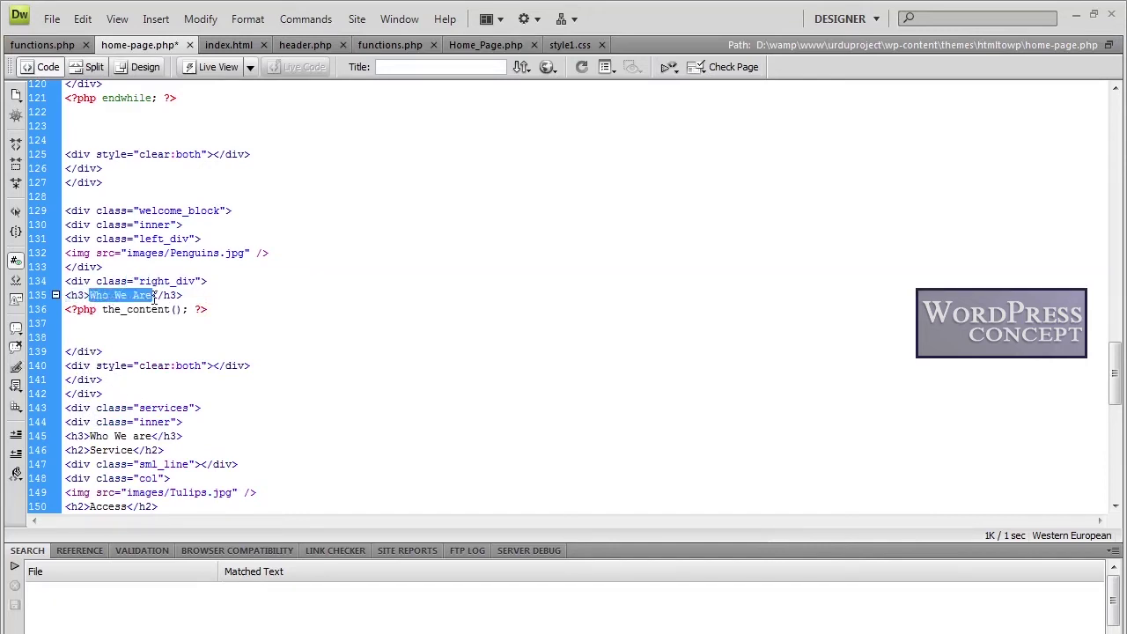
key("BackSpace")
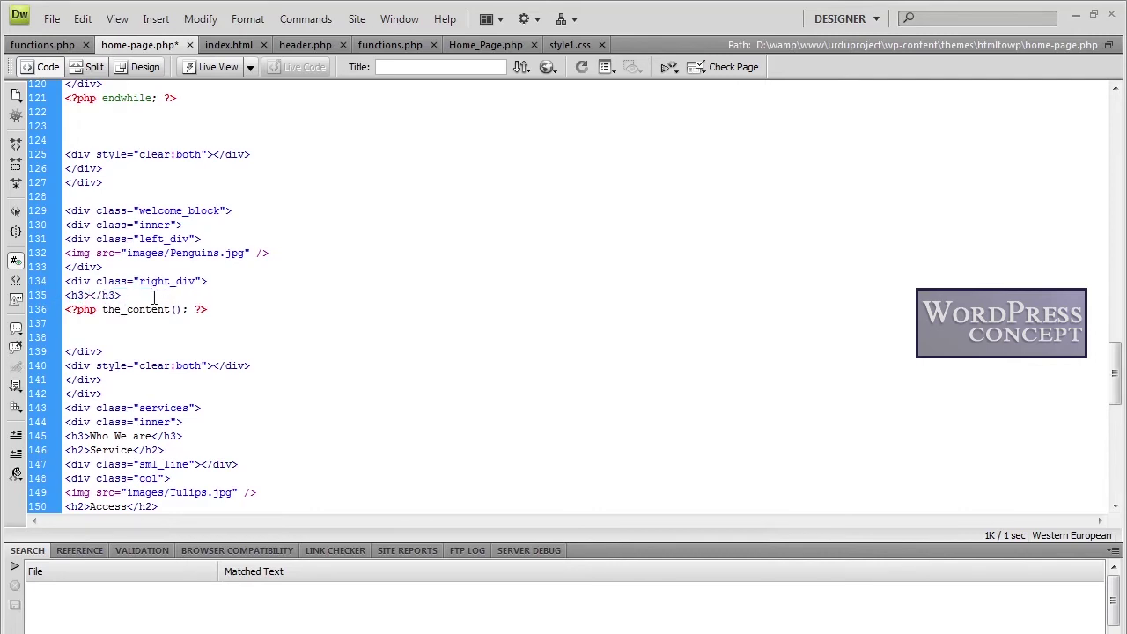
type("<?")
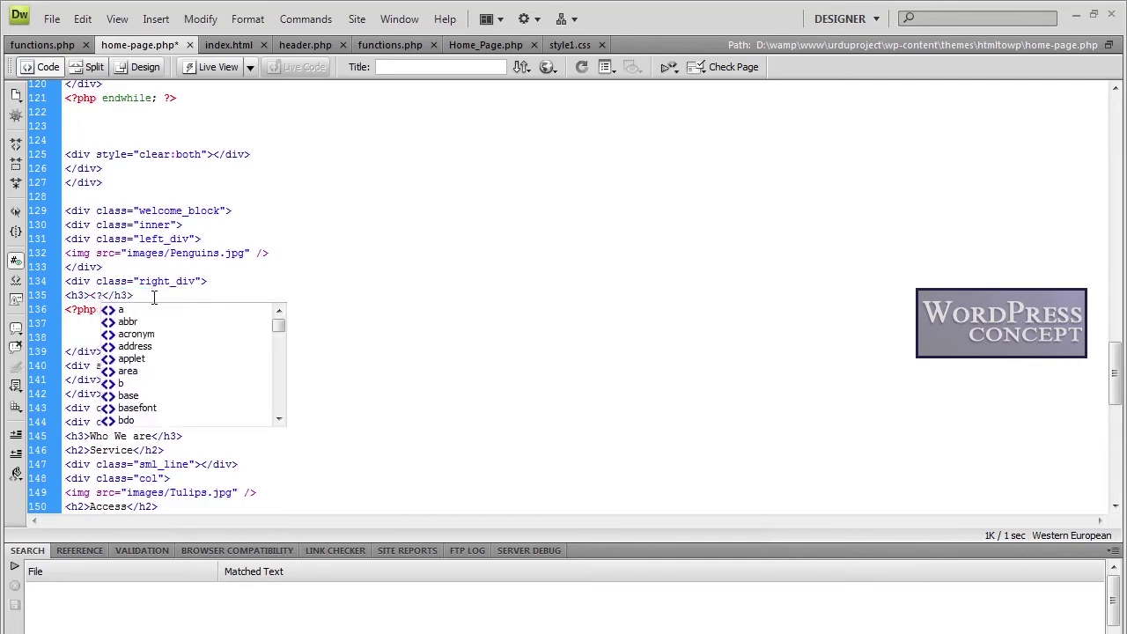
type("php the_")
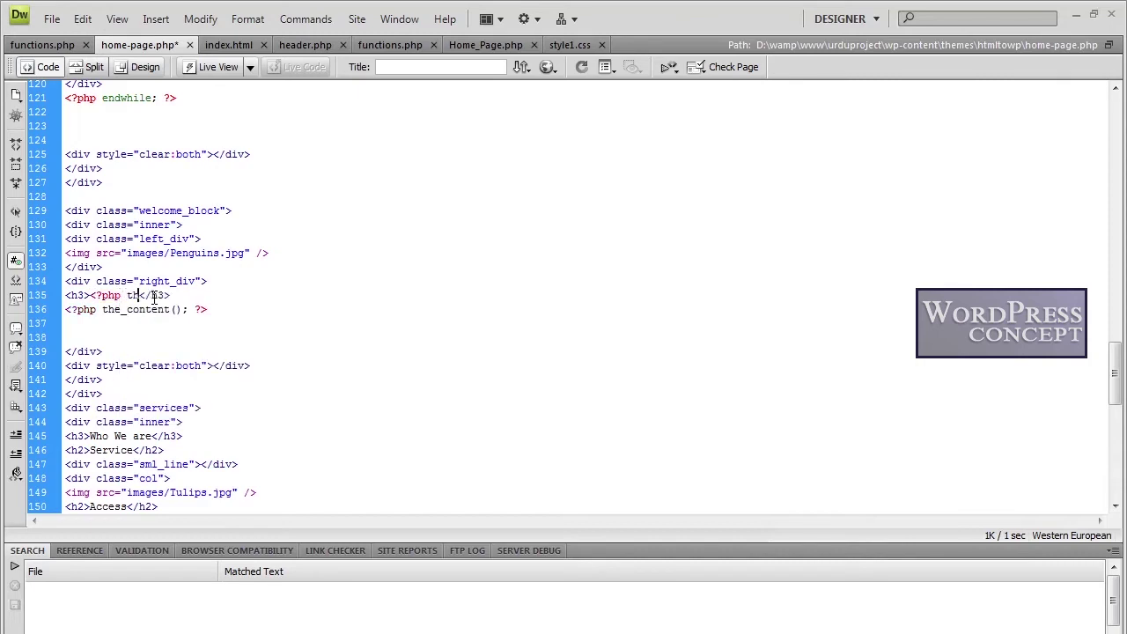
type("title(); ?>")
key("ctrl+s")
- Switch to Firefox and replace the Home Page's title with the copied text Who We Are
key("alt+Tab")
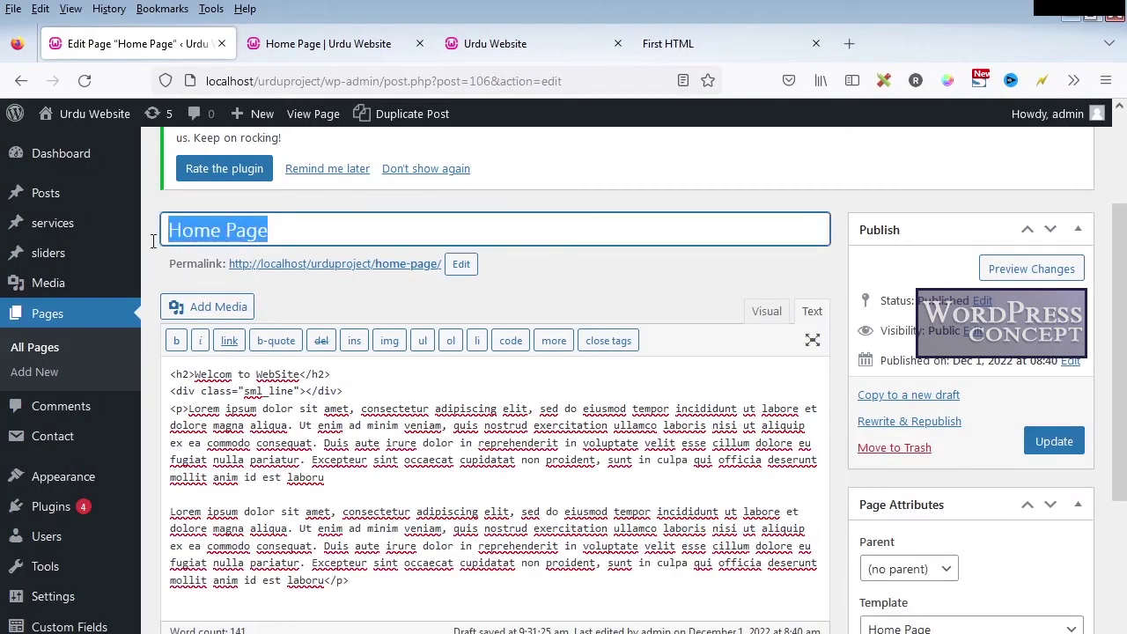
key("ctrl+v")
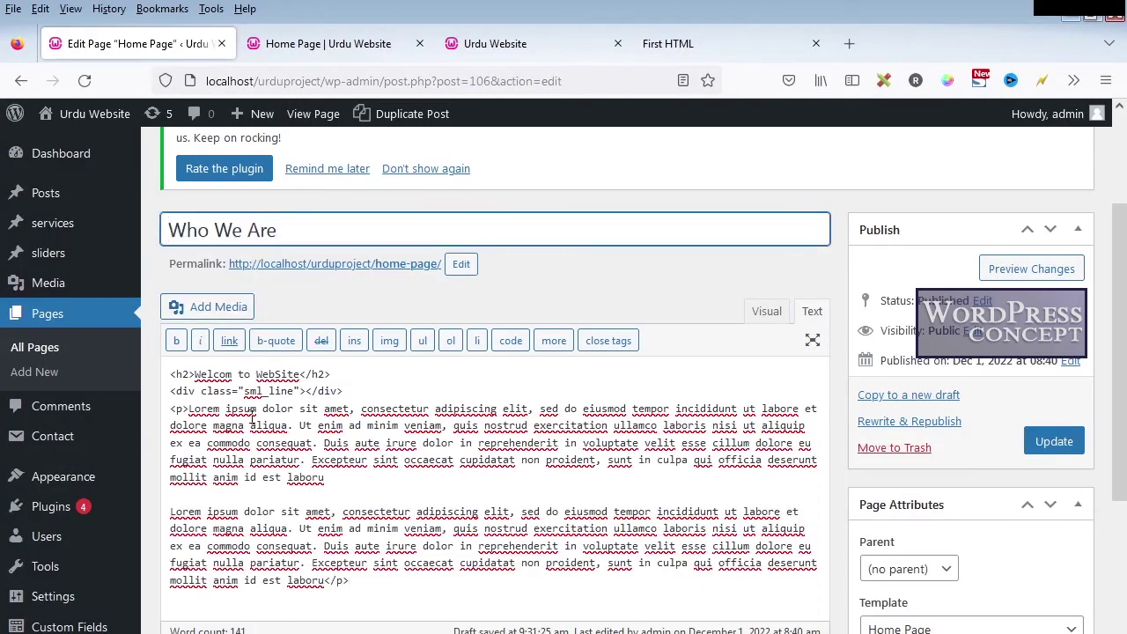
- Upload Penguins.jpg from the design's images folder as the page's featured image and update the page
scroll(376, 486, "down", 1)
scroll(376, 487, "down", 2)
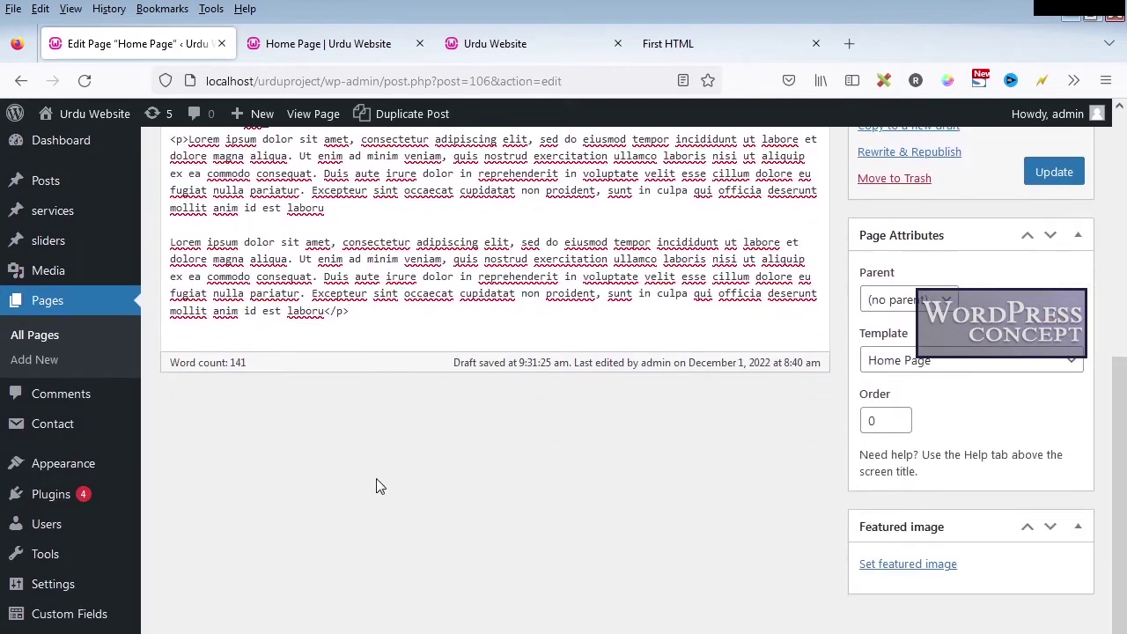
left_click(883, 567)
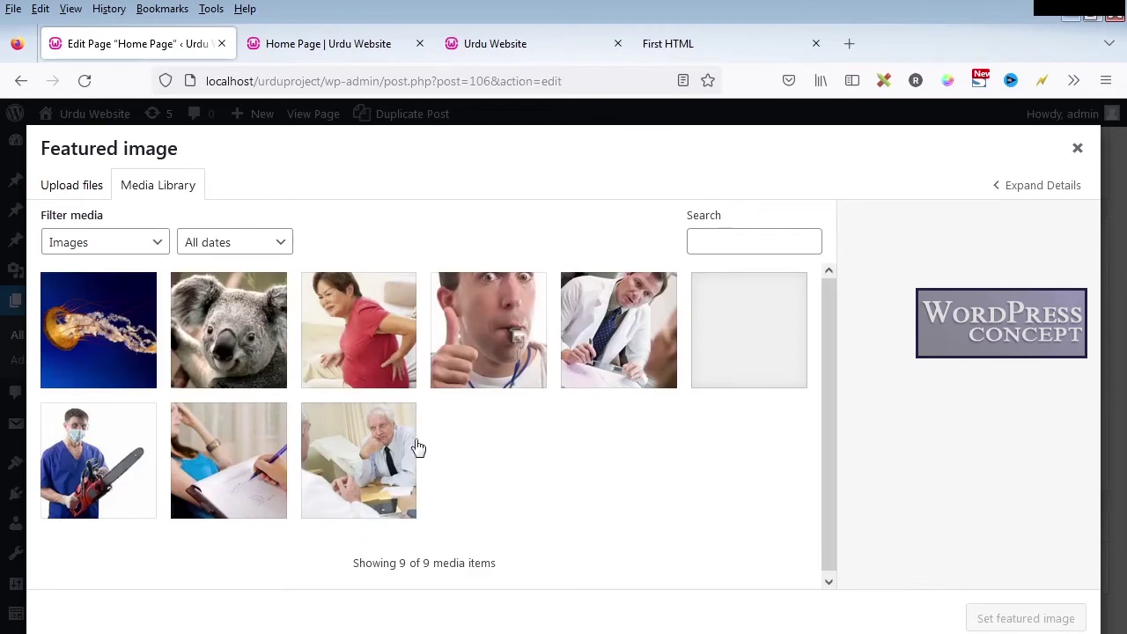
left_click(64, 191)
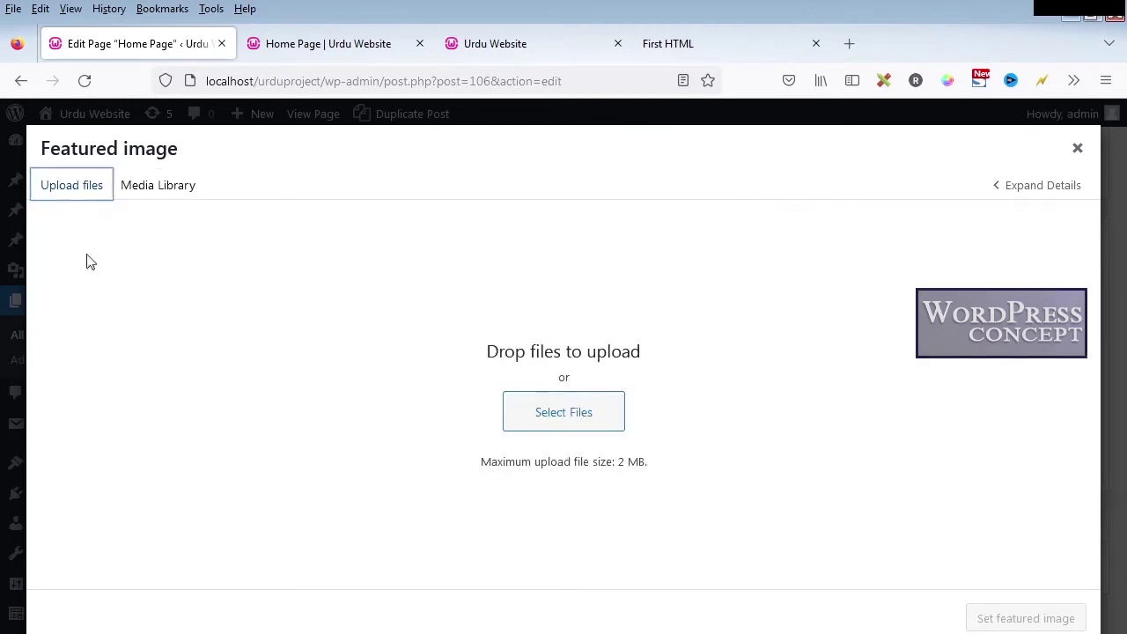
left_click(573, 426)
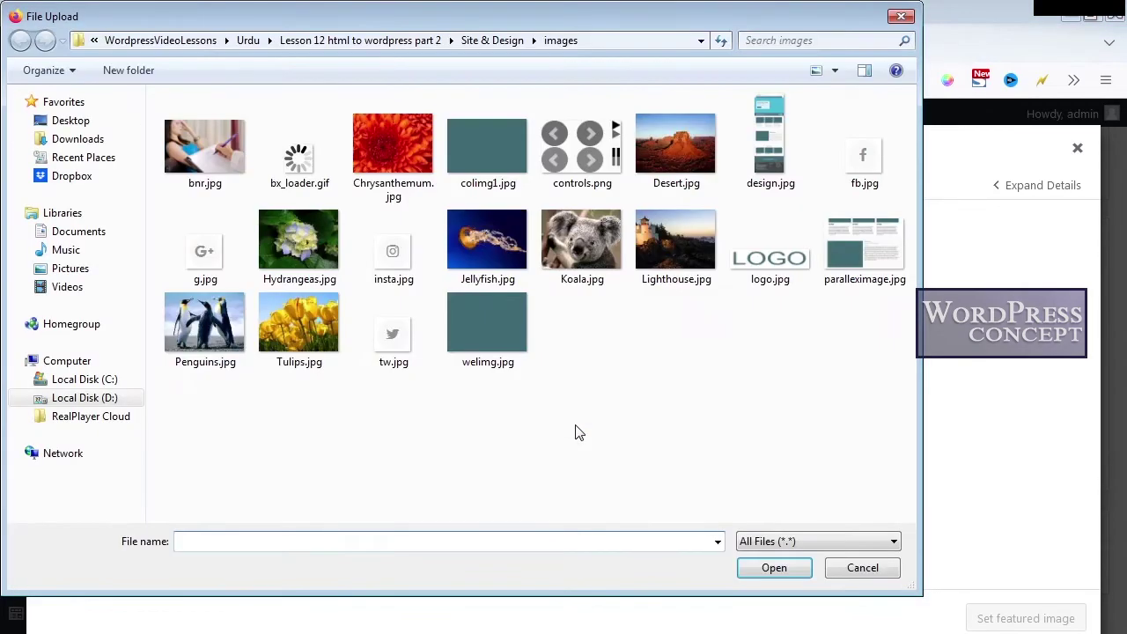
left_click(174, 326)
double_click(175, 326)
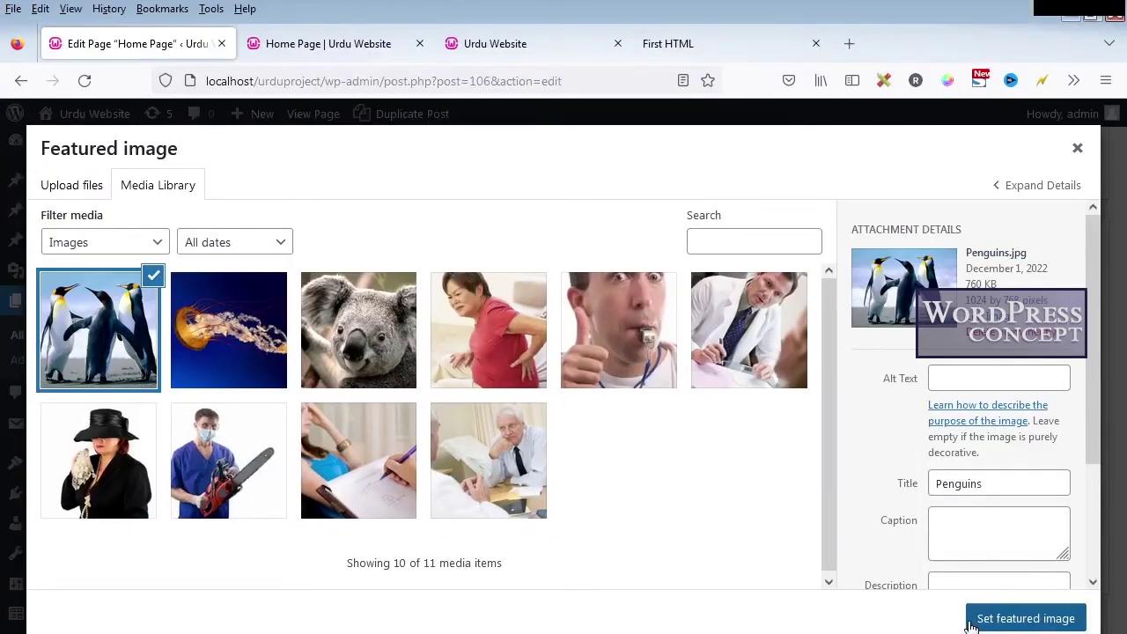
left_click(986, 621)
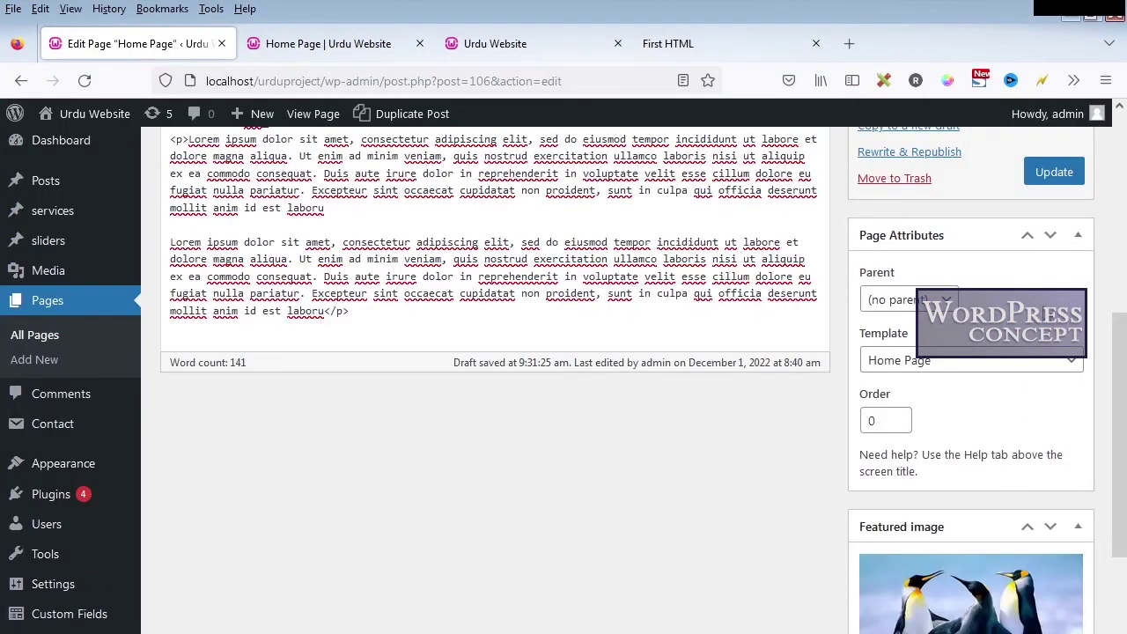
left_click(1055, 176)
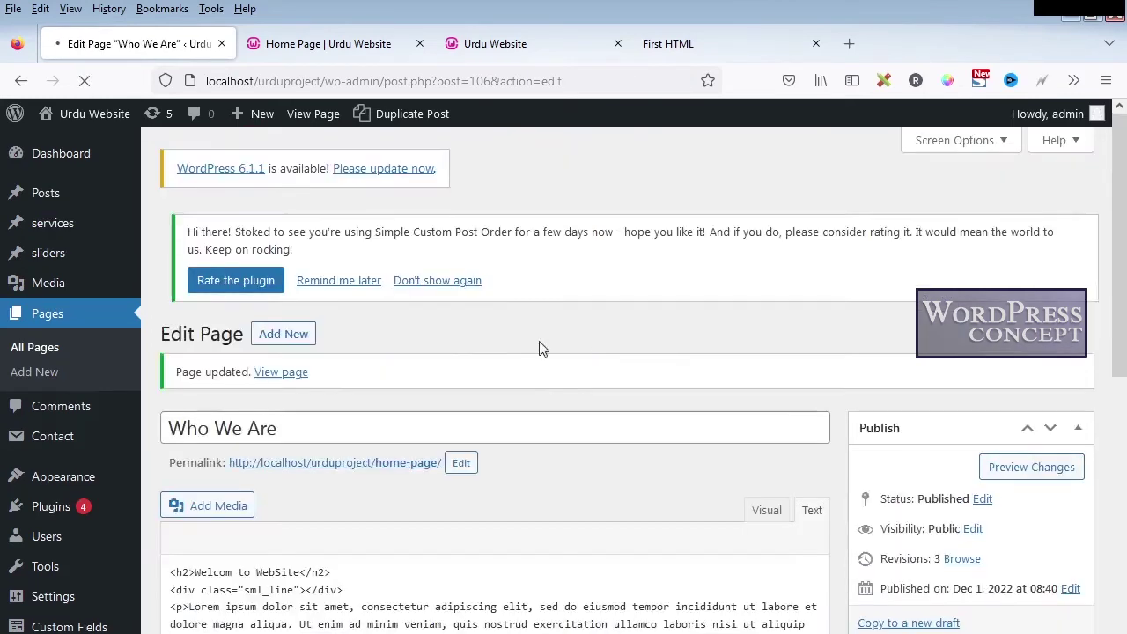
- Switch to Dreamweaver and examine where the inner div of the welcome_block starts and ends in home-page.php
scroll(416, 488, "down", 5)
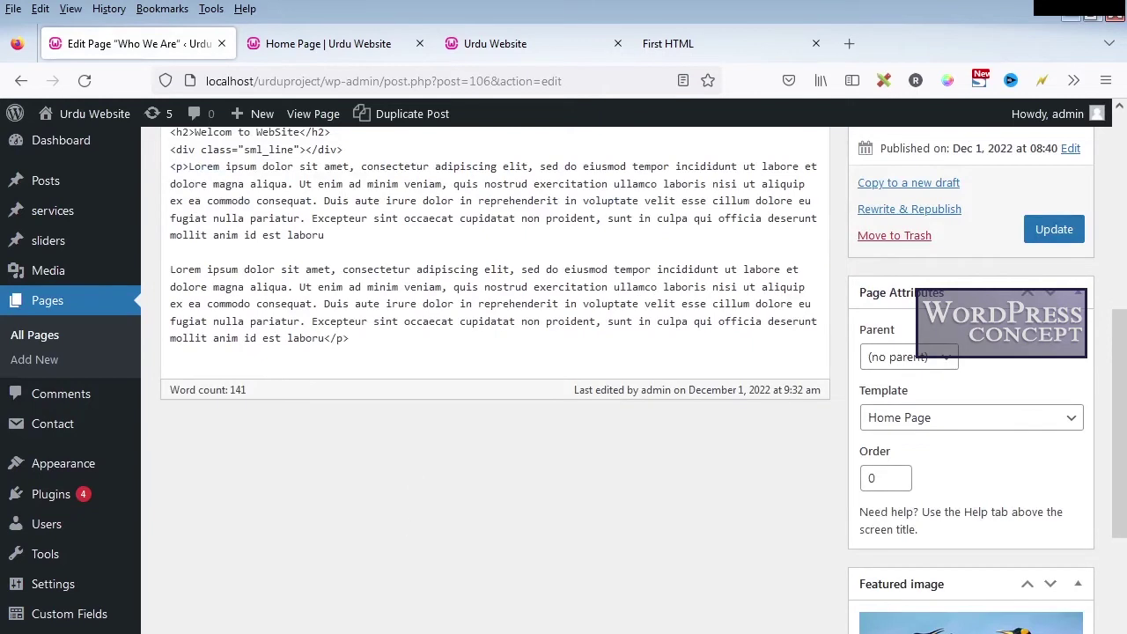
key("alt+Tab")
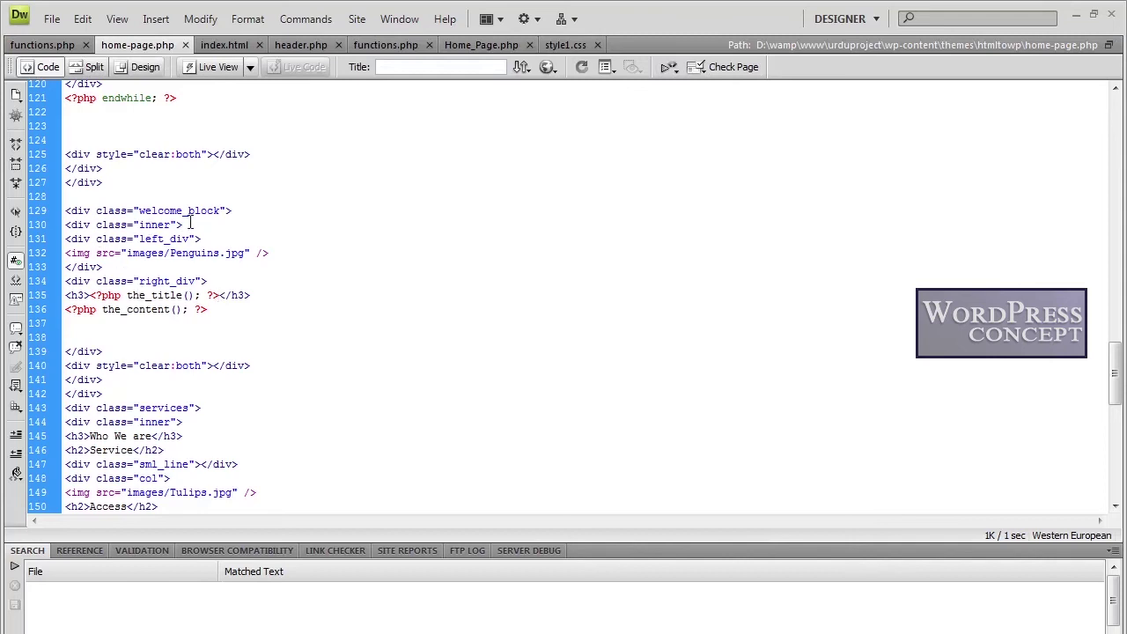
right_click(82, 232)
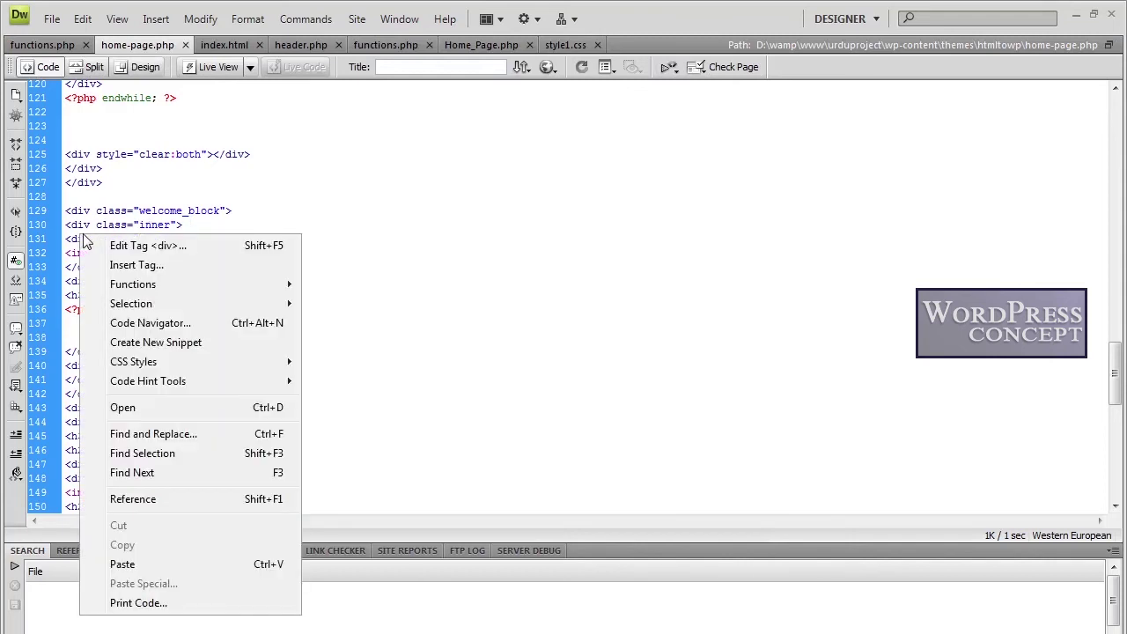
left_click(82, 233)
right_click(82, 232)
left_click(99, 235)
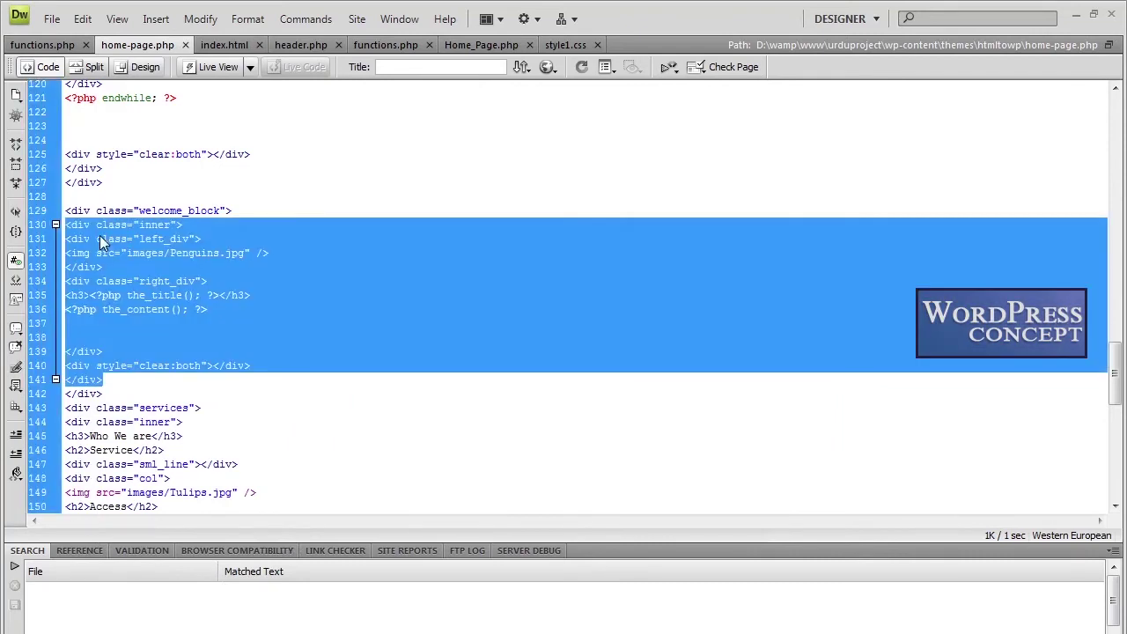
scroll(100, 235, "up", 3)
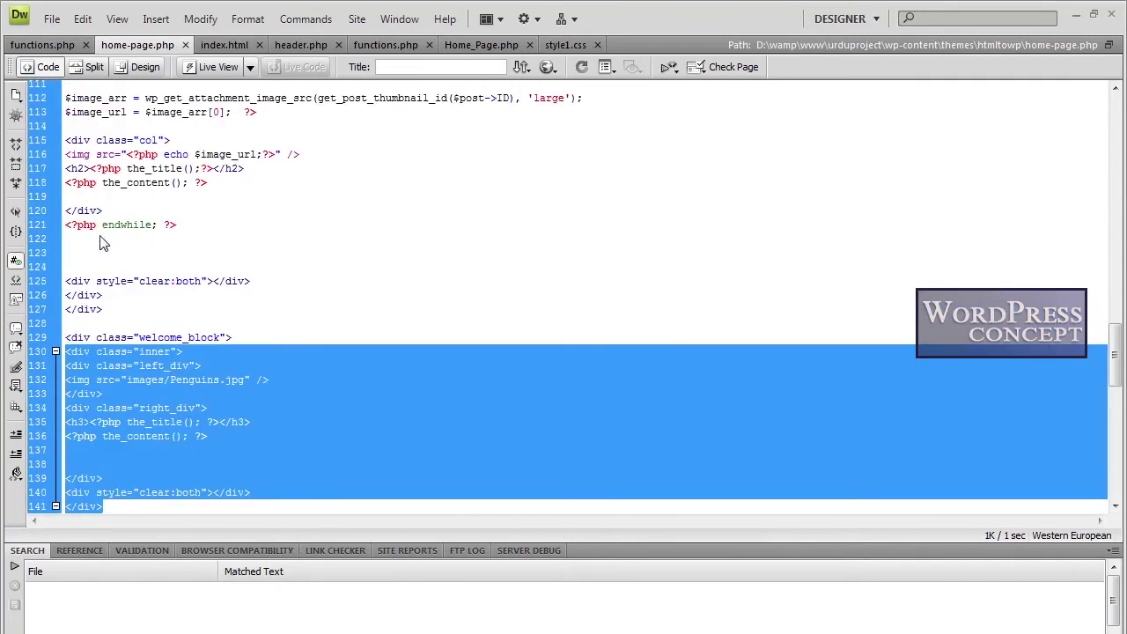
scroll(99, 244, "down", 3)
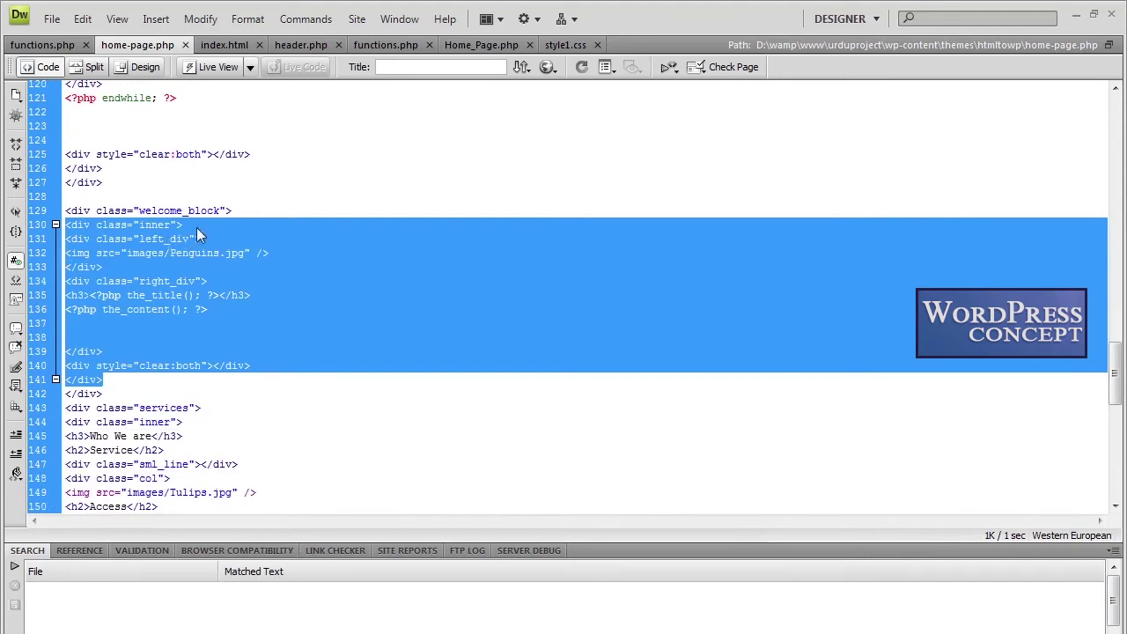
- Add blank lines at the start, at the end and after the welcome_block's inner div, and save home-page.php
left_click(274, 366)
key("Return")
key("Return")
key("Return")
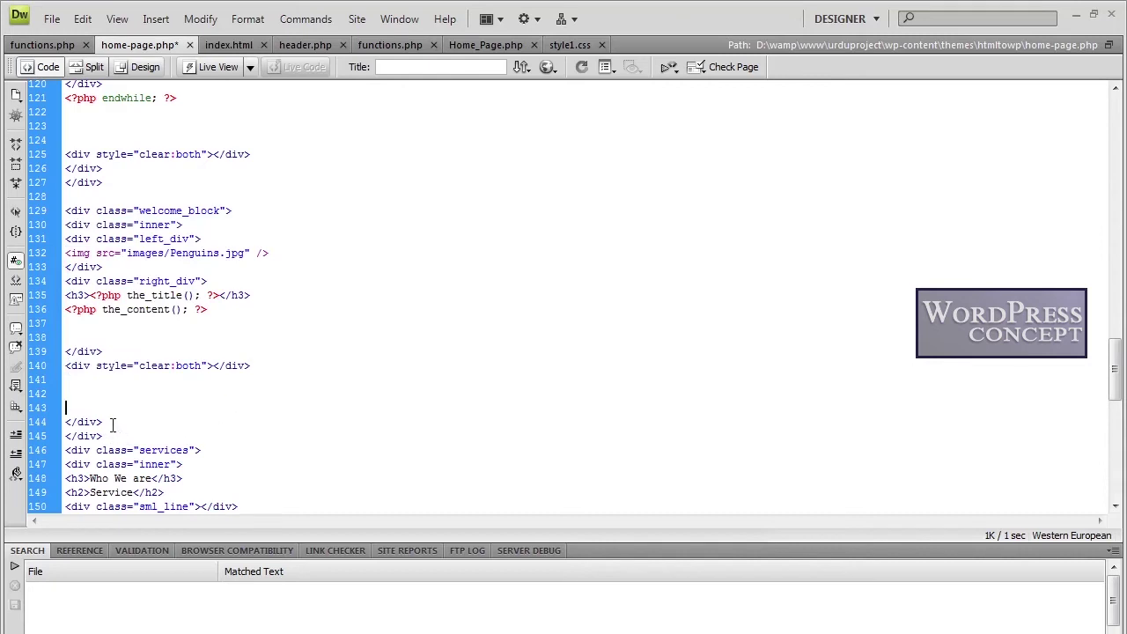
key("Return")
key("Return")
key("Return")
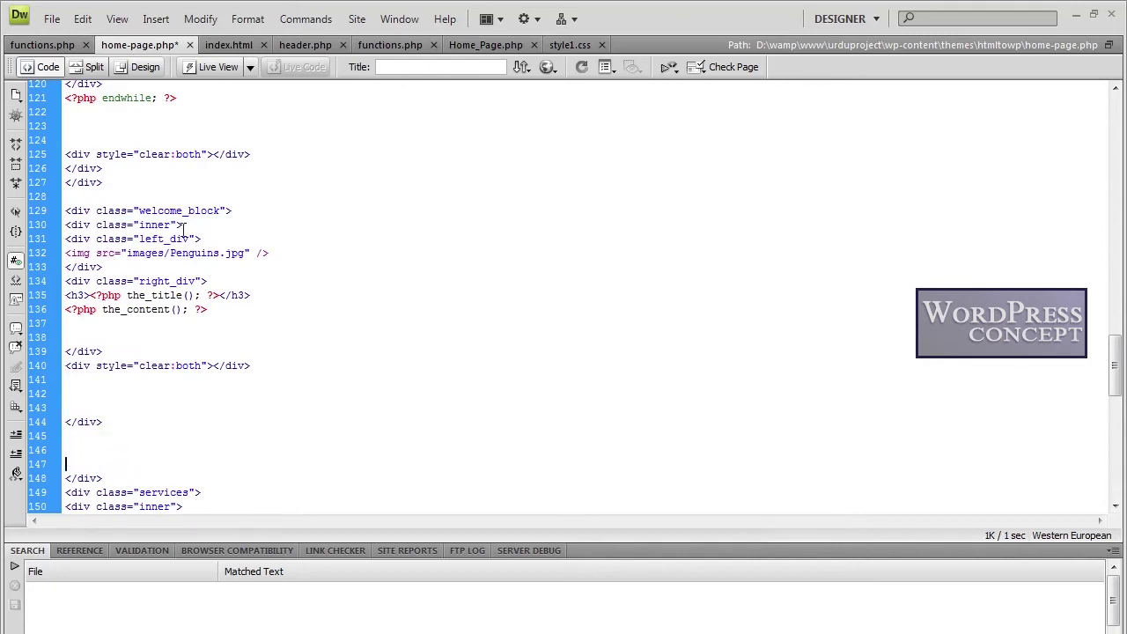
key("Return")
key("Return")
key("Return")
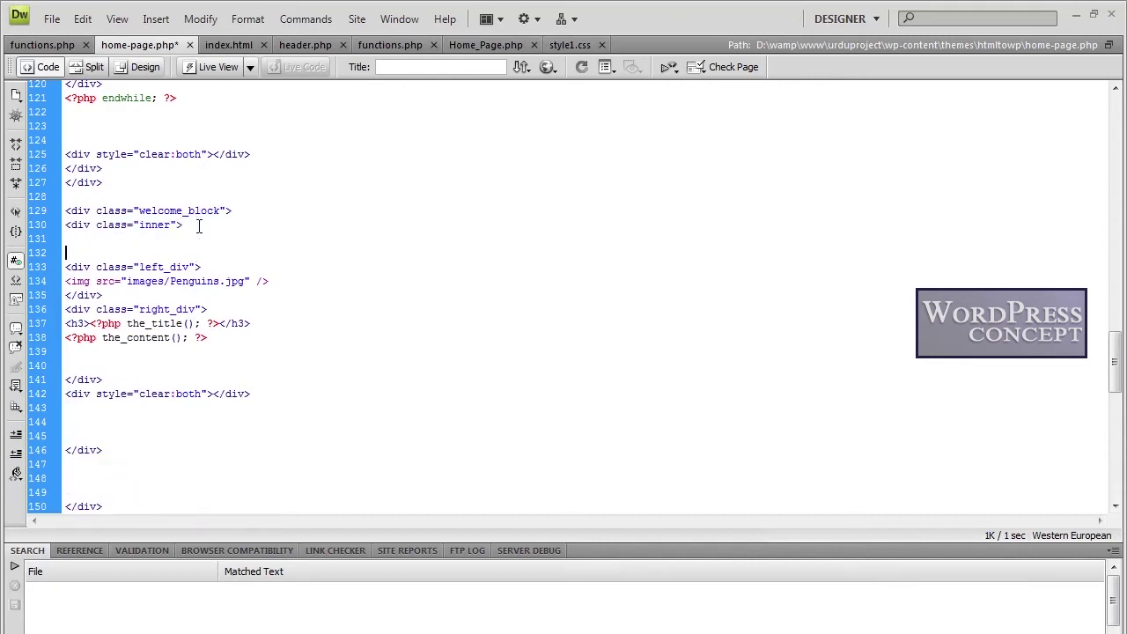
key("ctrl+s")
- Move the opening while ( have_posts() ) : the_post(); PHP block from the content div to the start of the welcome_block's inner div
scroll(296, 373, "down", 1)
scroll(297, 374, "down", 17)
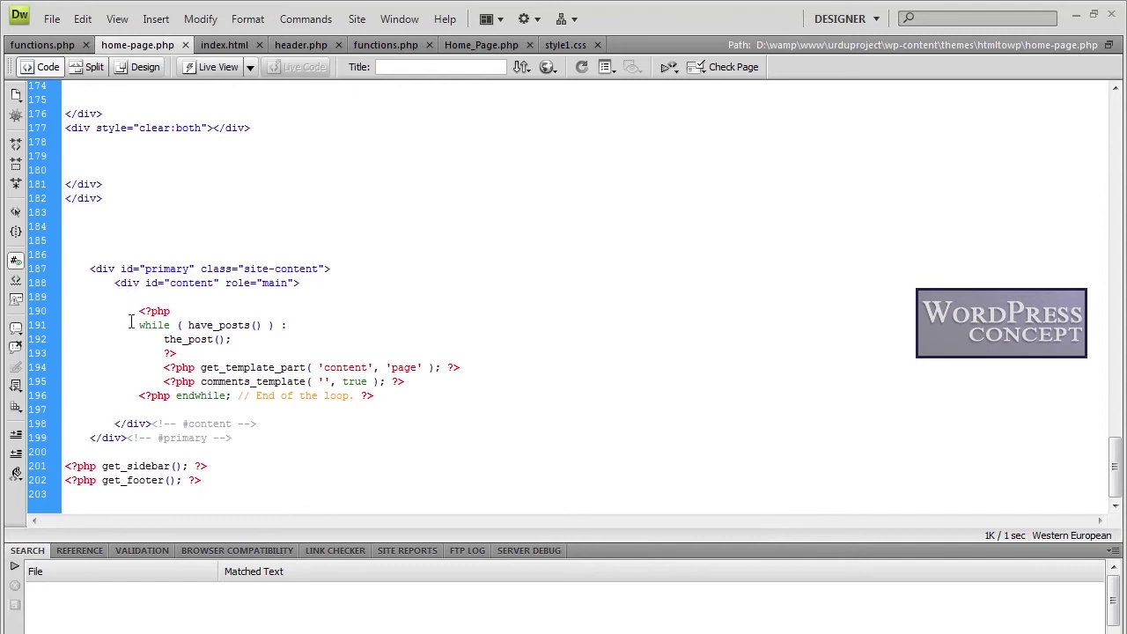
left_click_drag(133, 315, 274, 353)
key("ctrl+x")
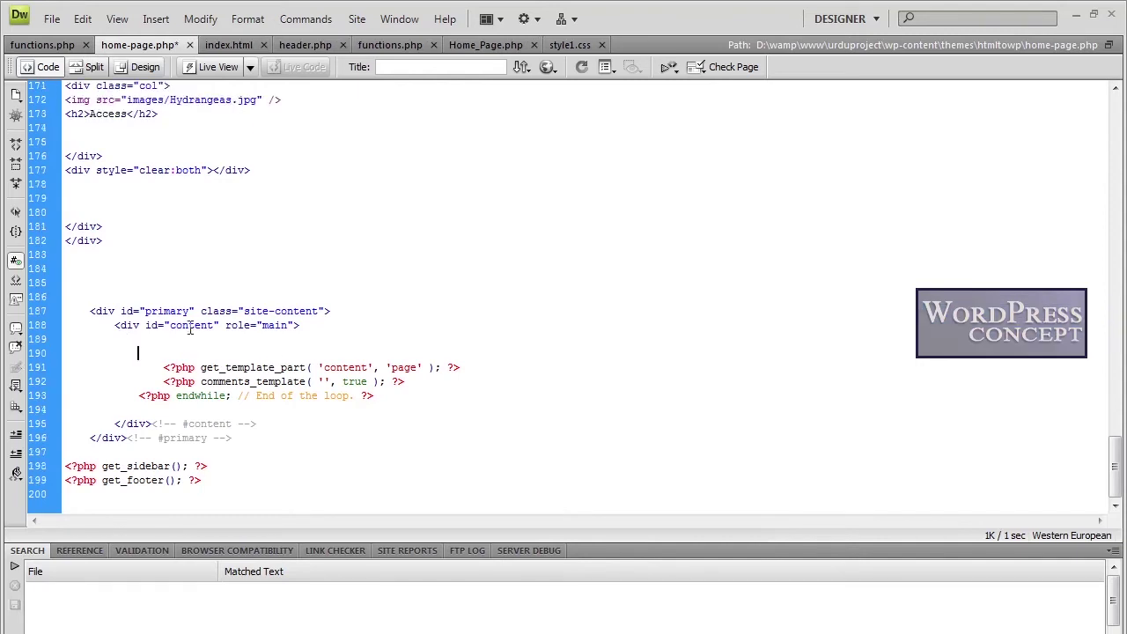
scroll(157, 313, "up", 17)
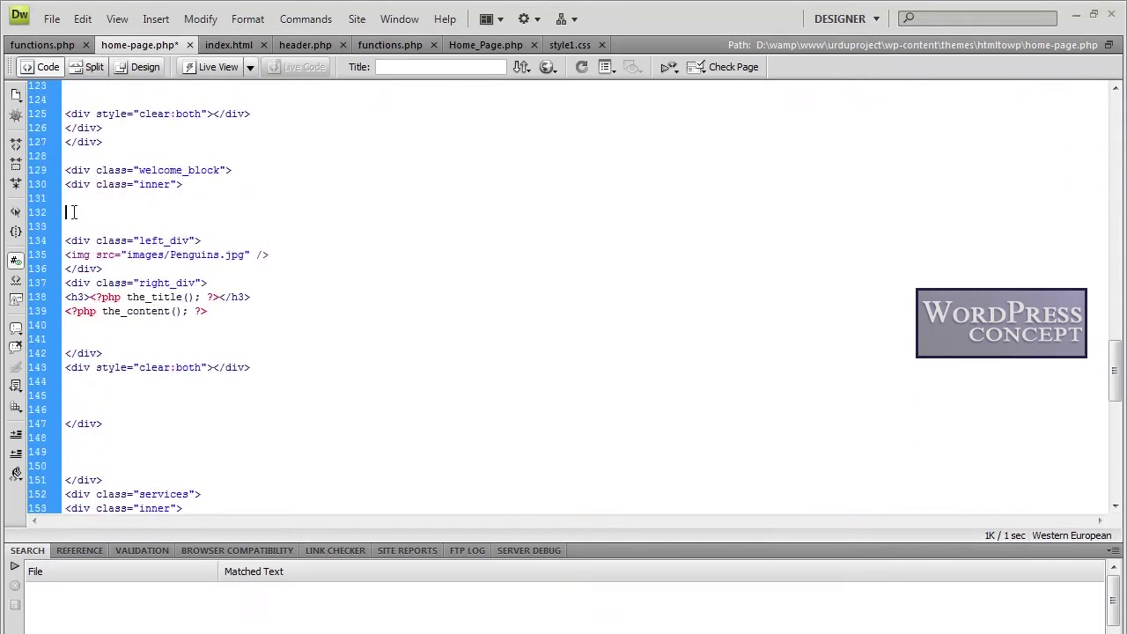
key("ctrl+v")
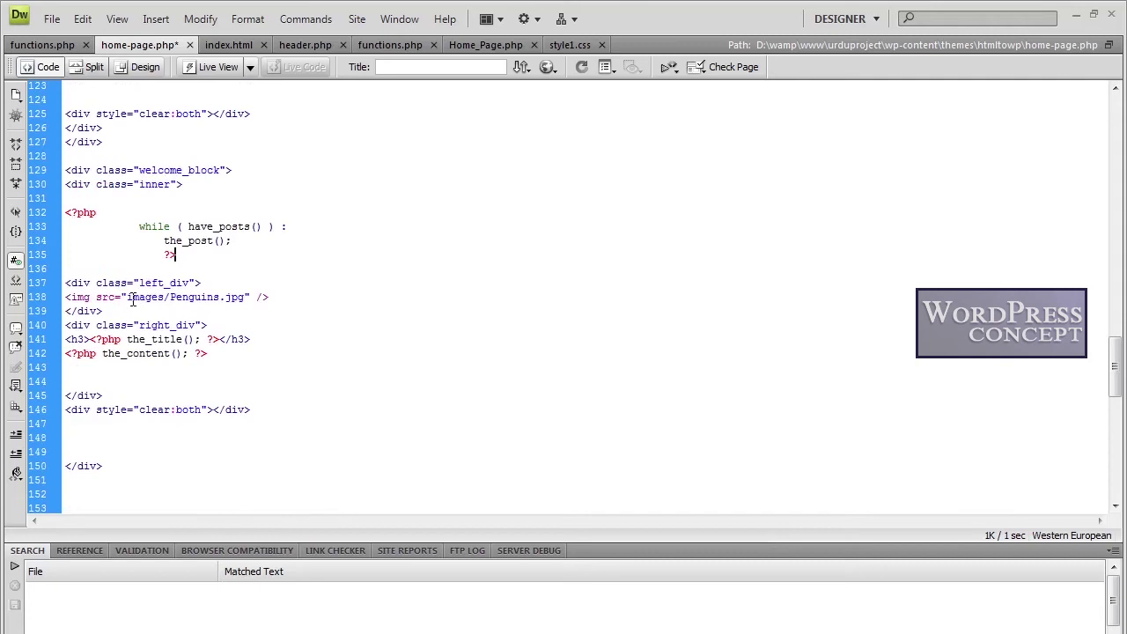
- Close the loop with <?php endwhile;?> below the clear:both div inside the welcome_block's inner div, and save the file
scroll(133, 300, "down", 3)
scroll(132, 299, "up", 1)
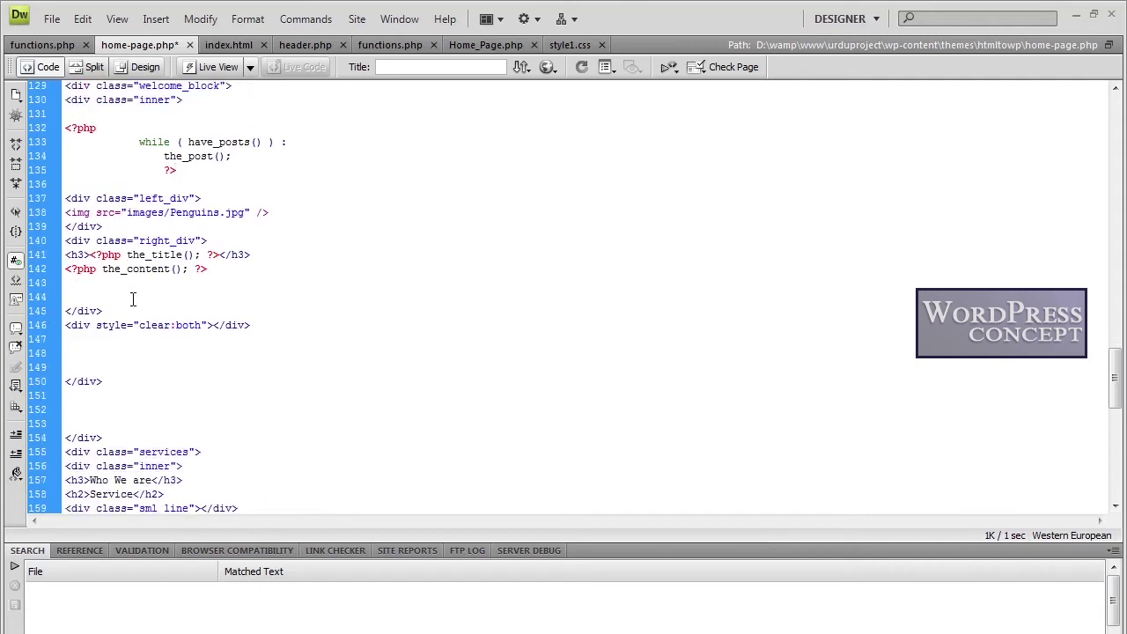
right_click(78, 195)
left_click(95, 213)
key("Escape")
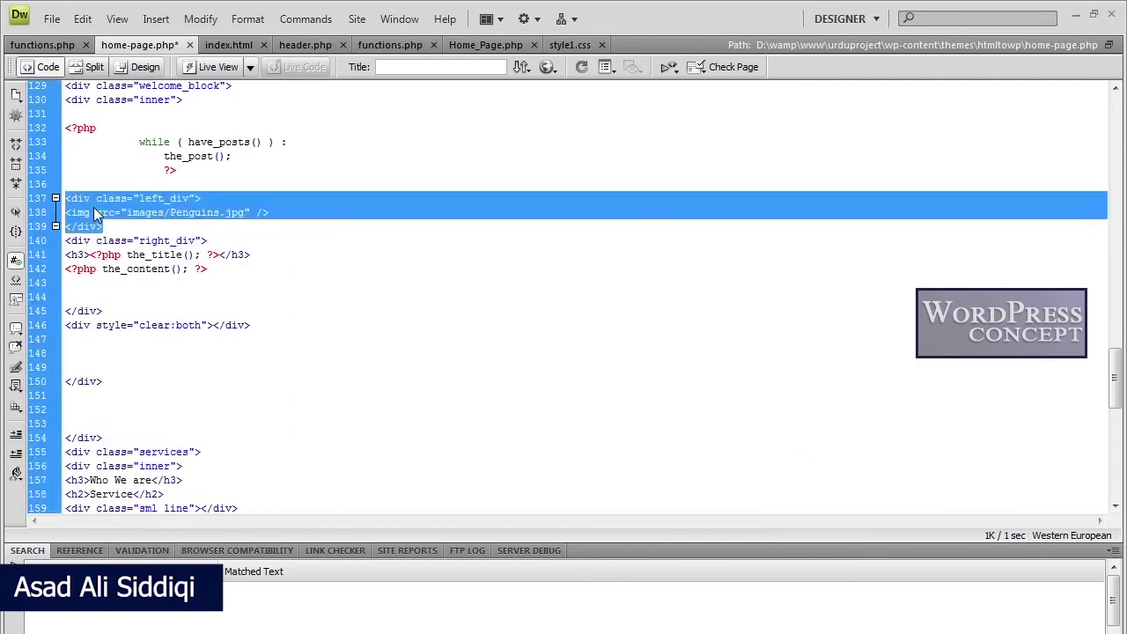
right_click(75, 99)
left_click(91, 109)
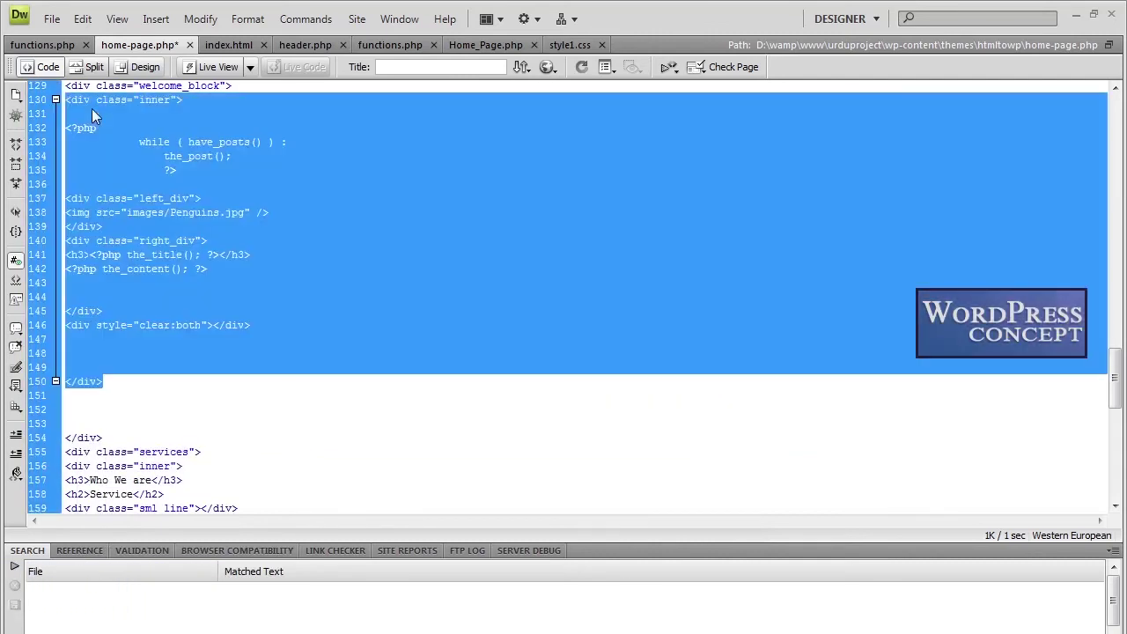
left_click(88, 353)
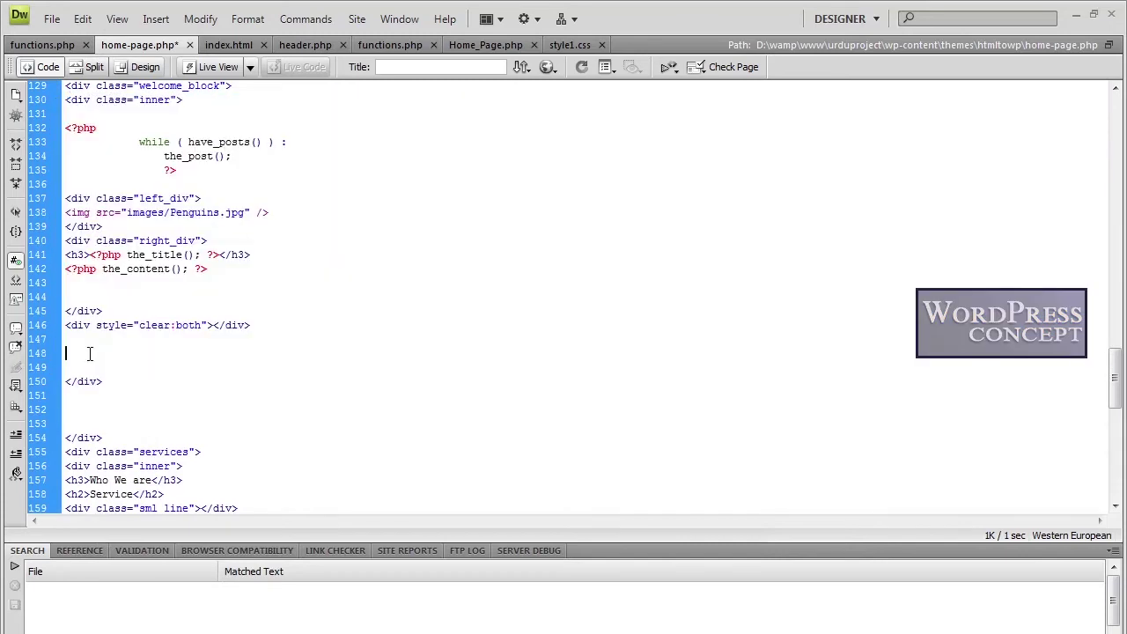
type("<")
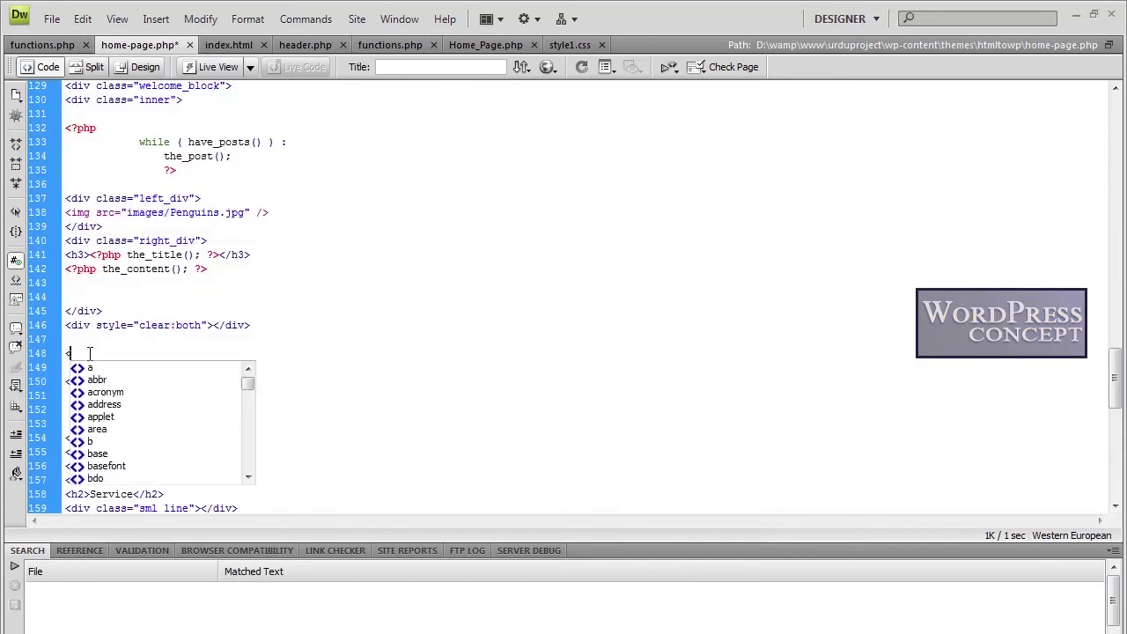
type("?php endwhile;?>")
key("ctrl+s")
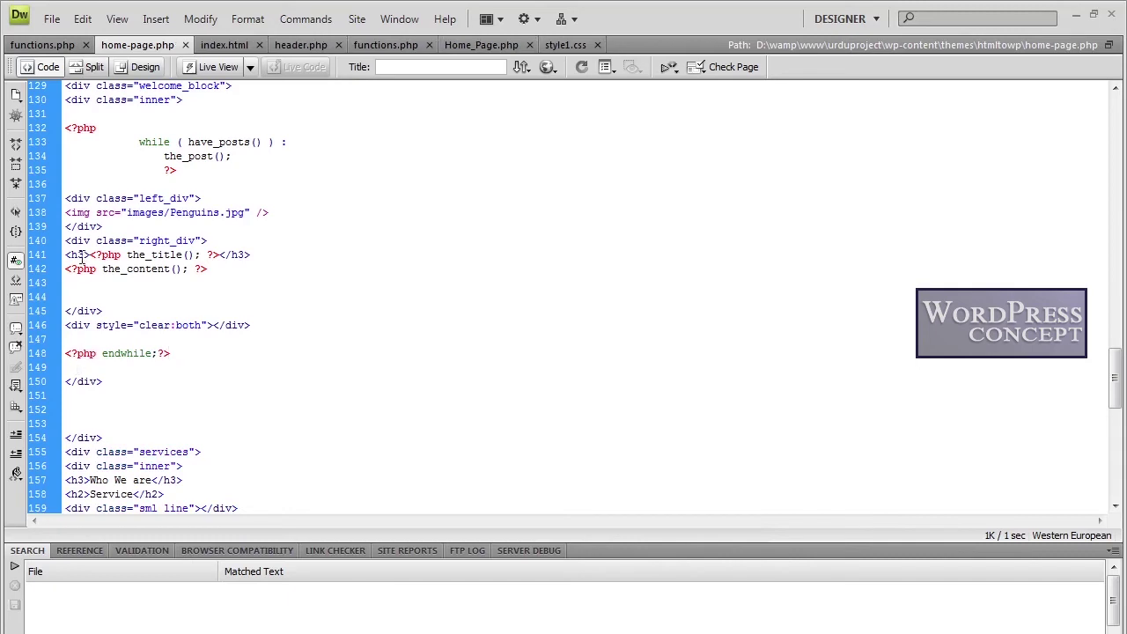
- Delete the leftover div with id primary, including its template part and comments code, from the end of home-page.php and save
left_click(139, 142)
scroll(198, 397, "down", 15)
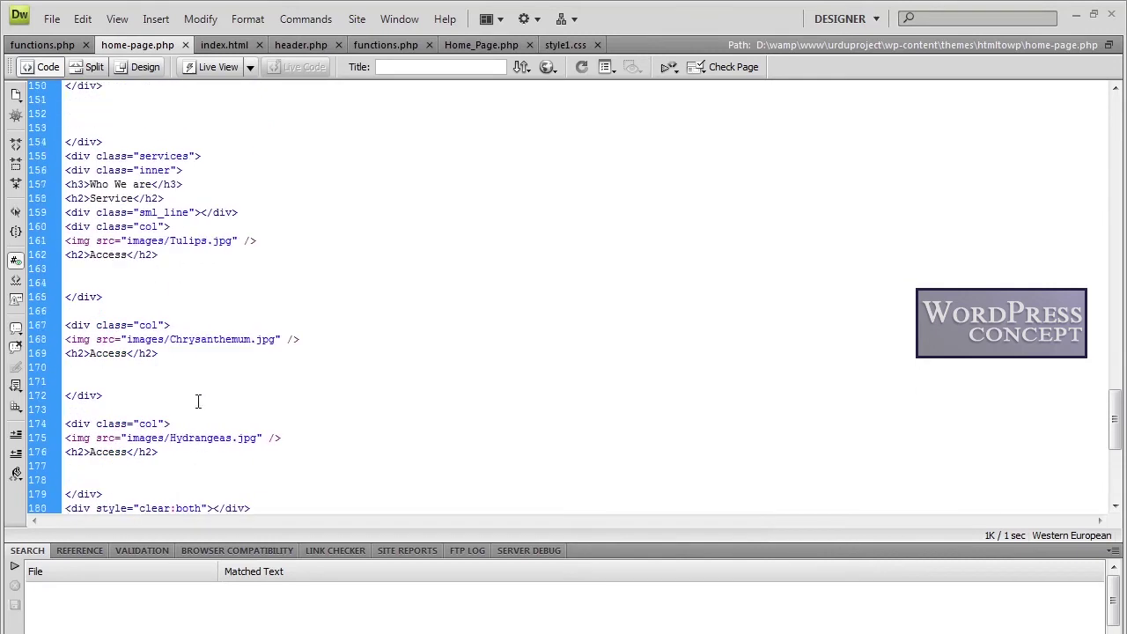
left_click_drag(84, 311, 236, 438)
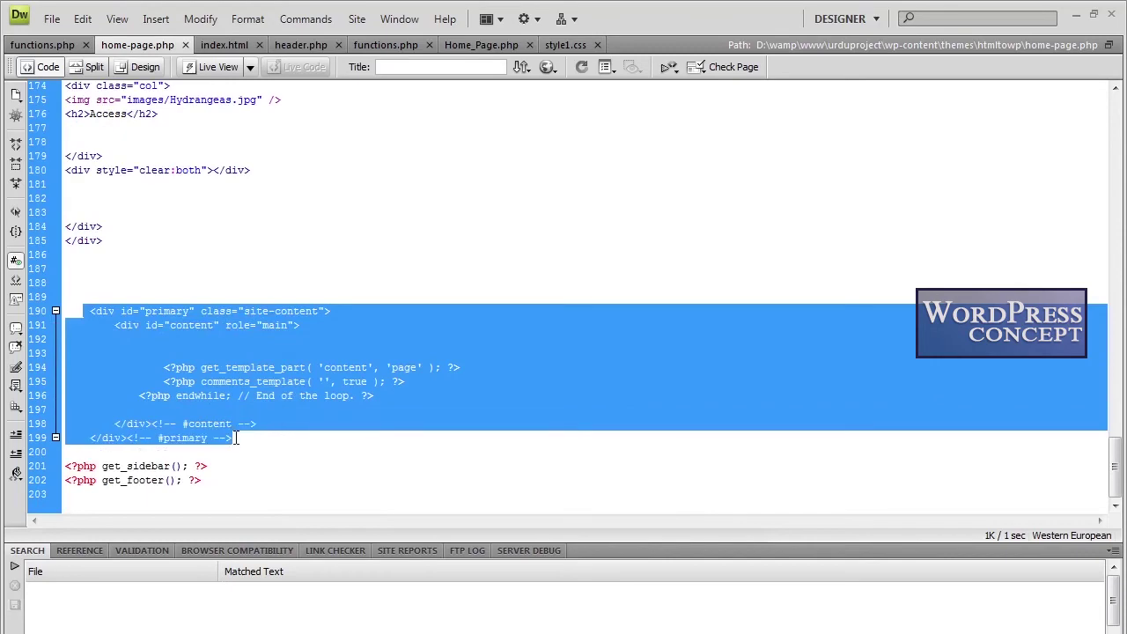
key("BackSpace")
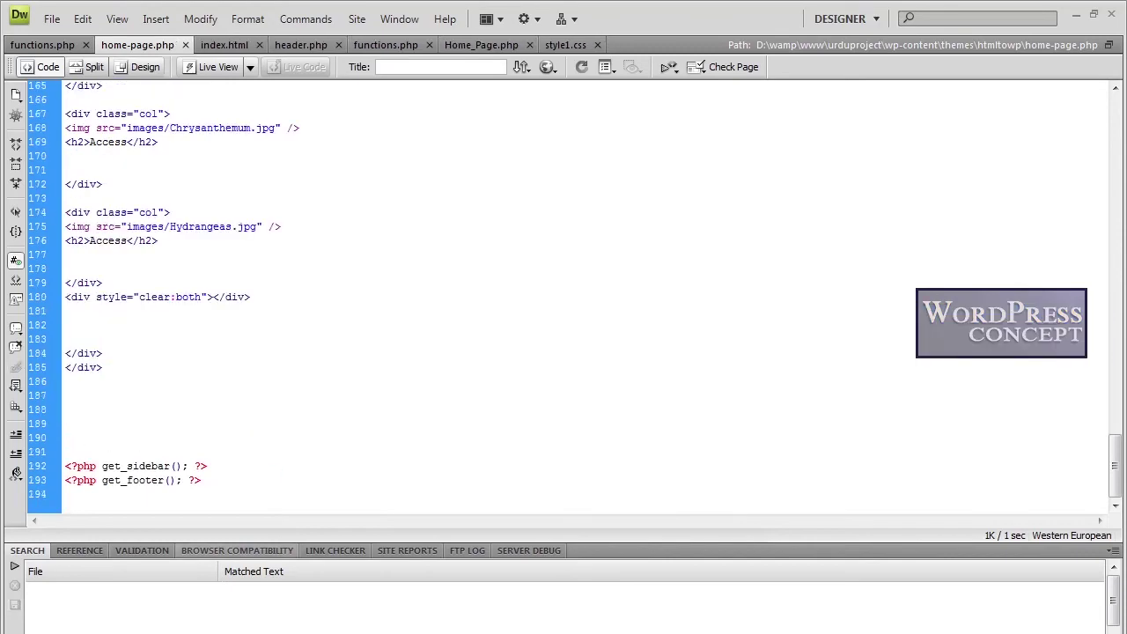
- Switch to Firefox, update the Who We Are page, and reload the front-end home page to check its Who We Are block
key("alt+Tab")
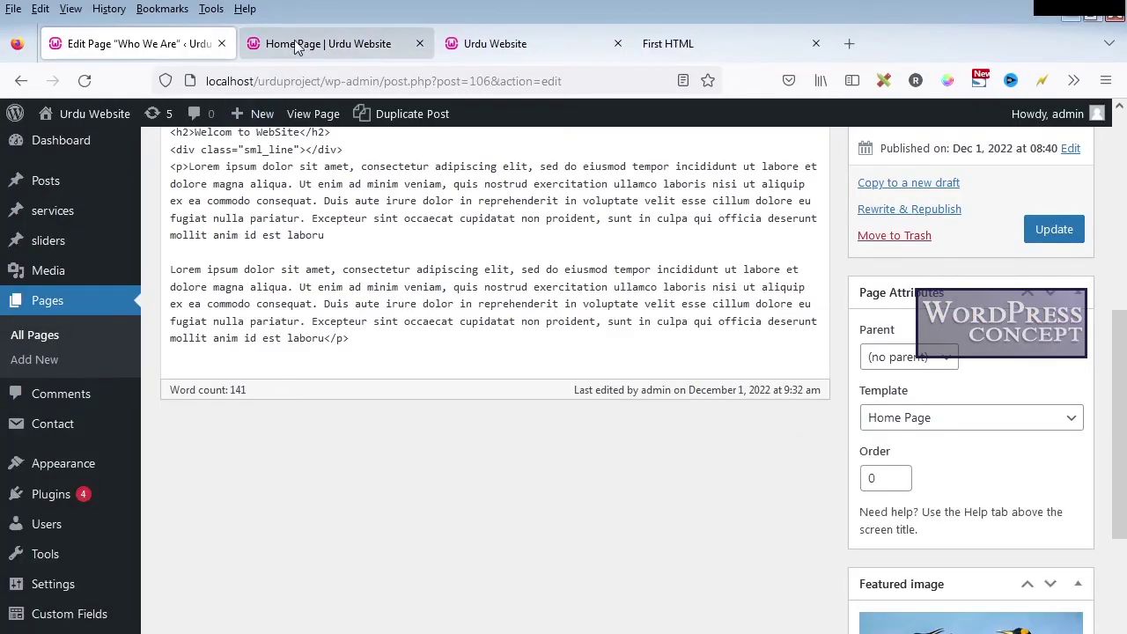
left_click(295, 46)
left_click(169, 46)
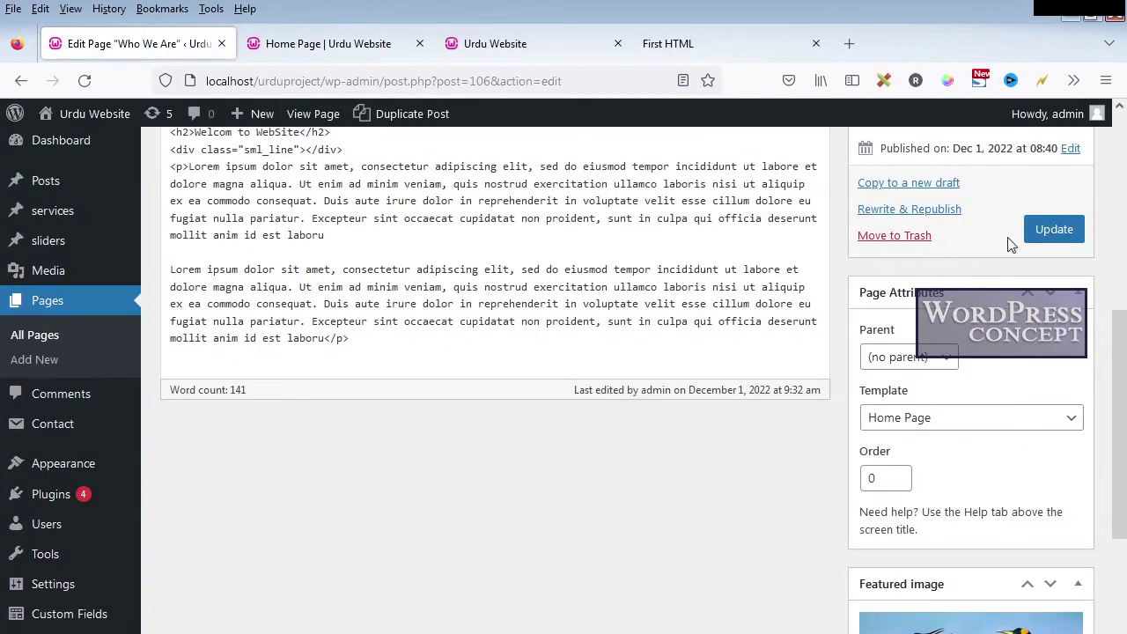
left_click(1055, 230)
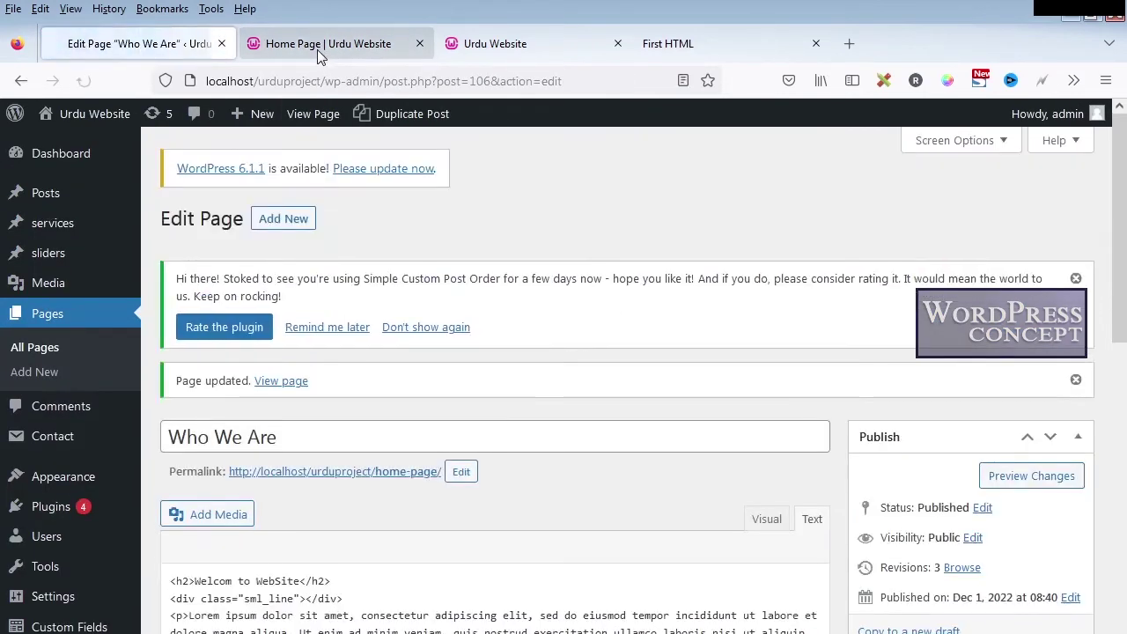
left_click(317, 50)
left_click(85, 80)
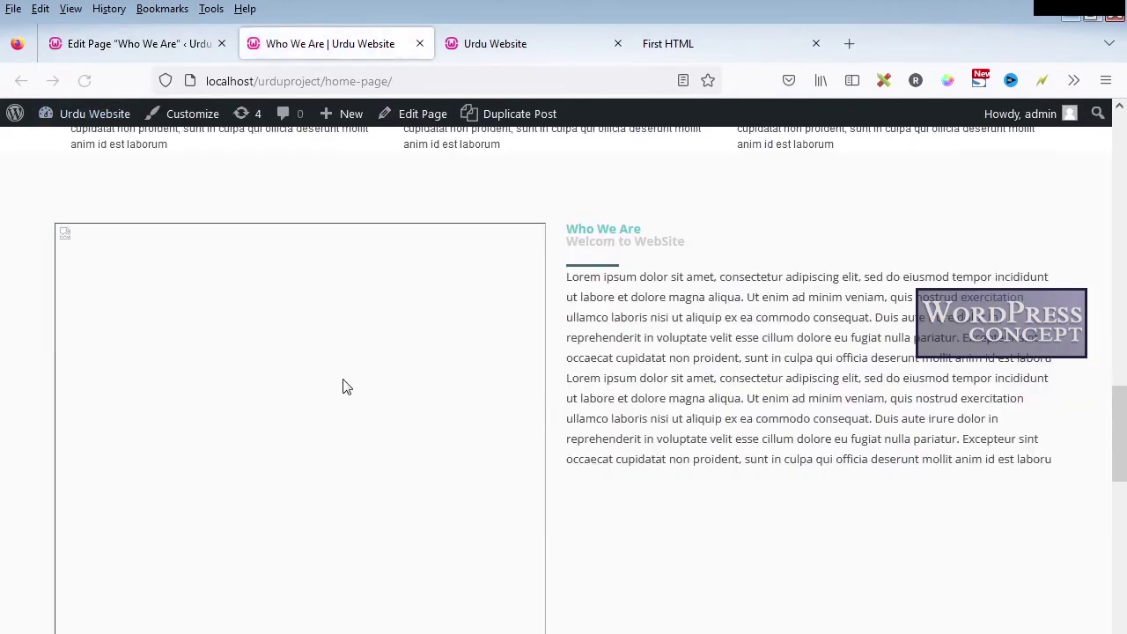
scroll(568, 357, "down", 5)
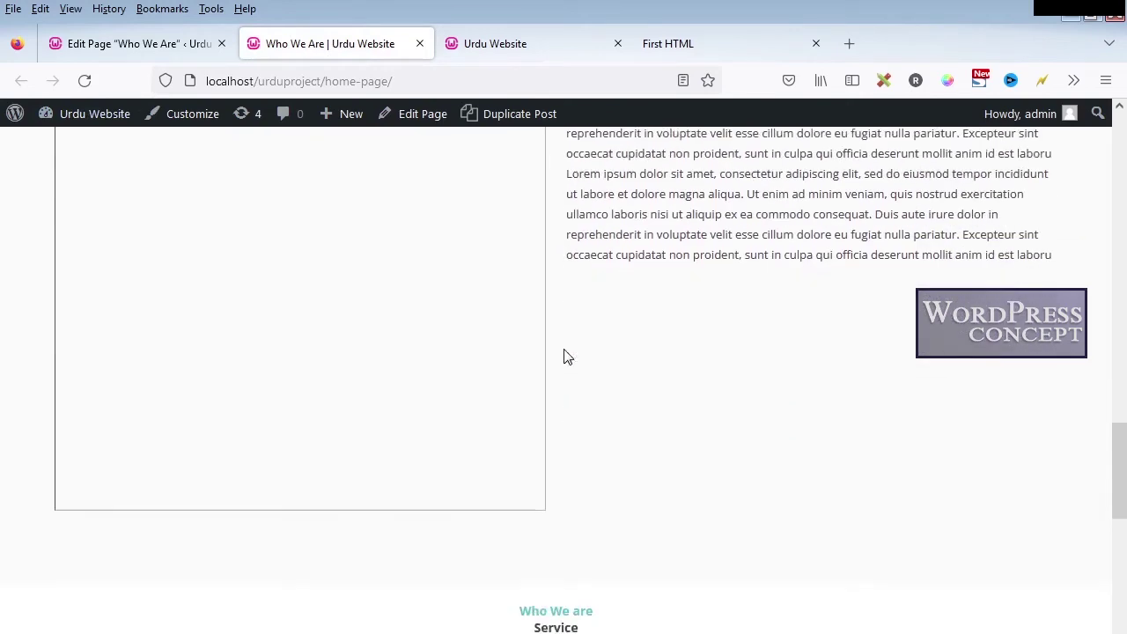
- Return to Dreamweaver and copy the PHP block that sets $image_arr and $image_url from the services loop into the left_div
key("alt+Tab")
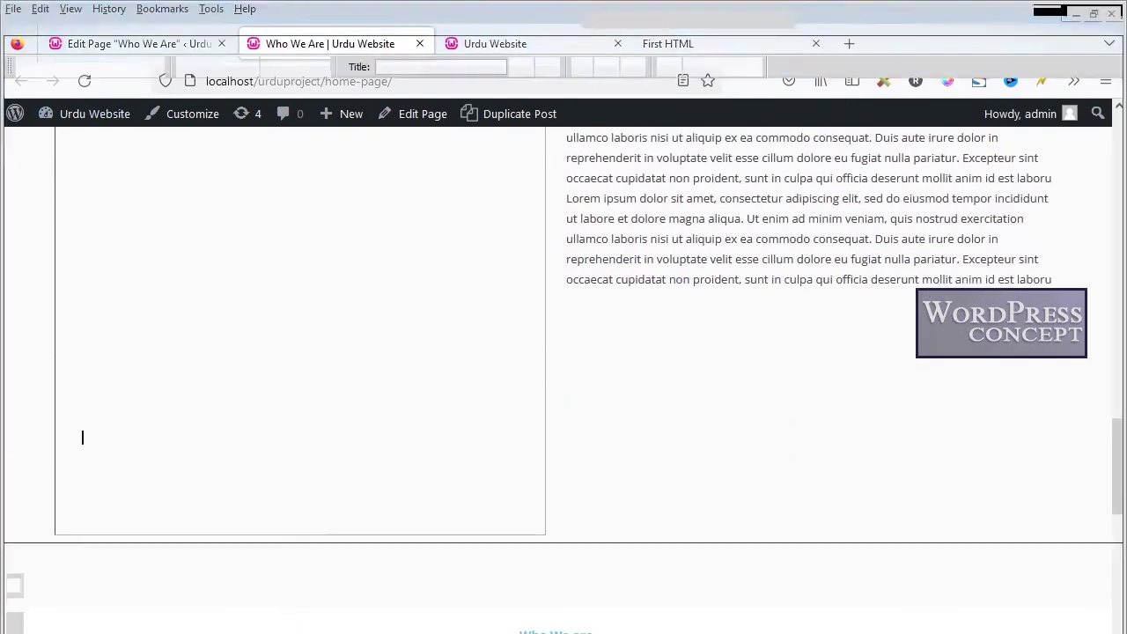
scroll(194, 410, "up", 17)
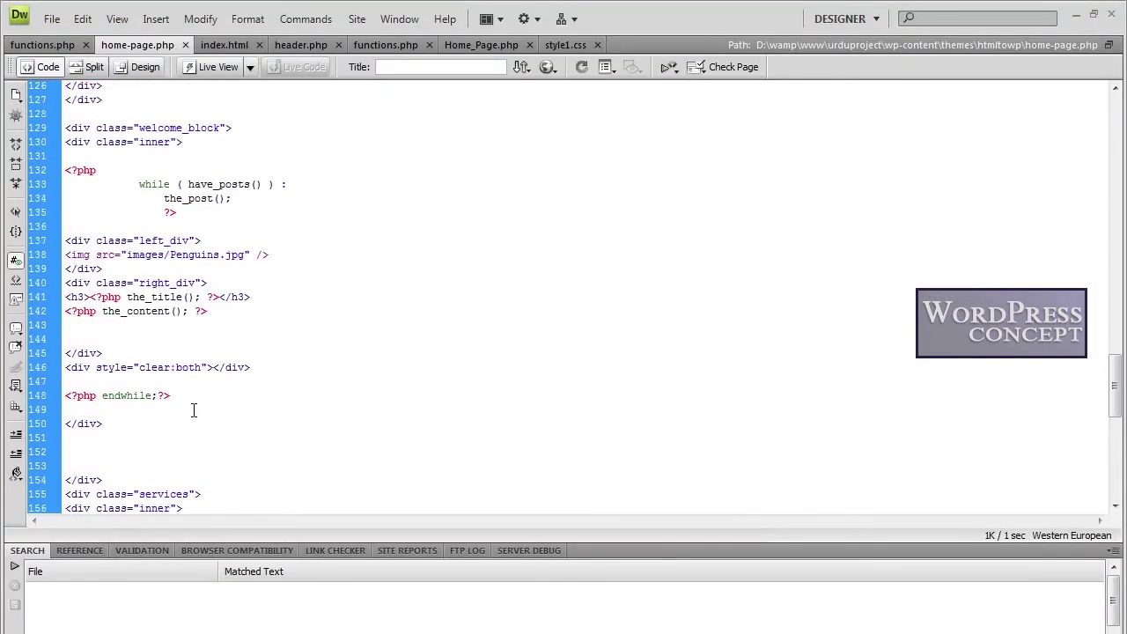
scroll(194, 410, "up", 1)
scroll(193, 409, "down", 2)
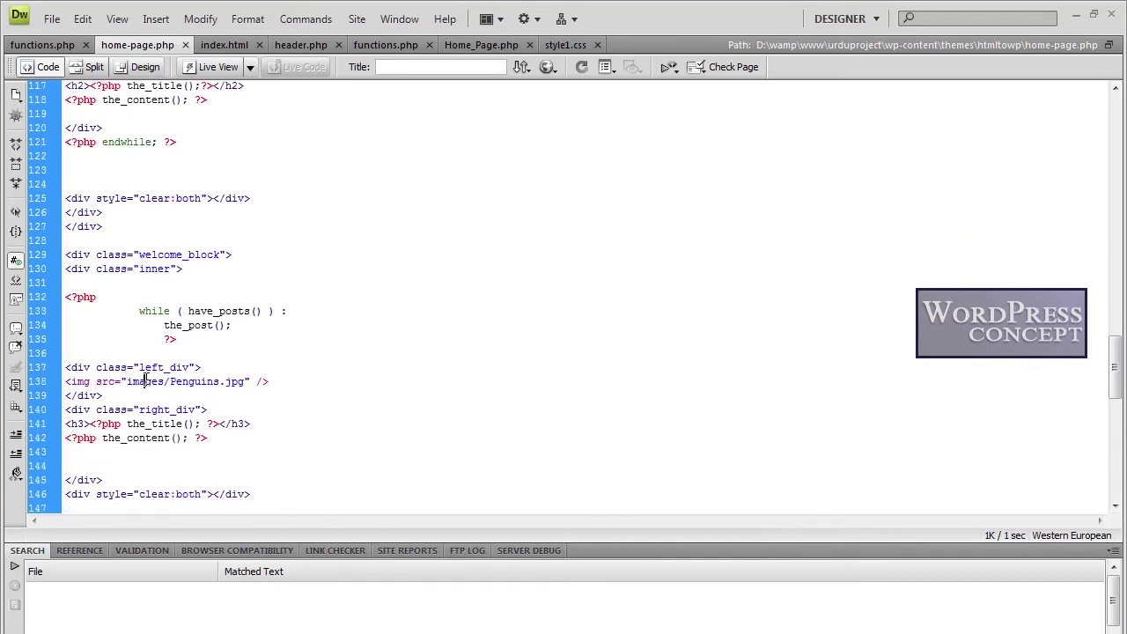
scroll(146, 379, "up", 4)
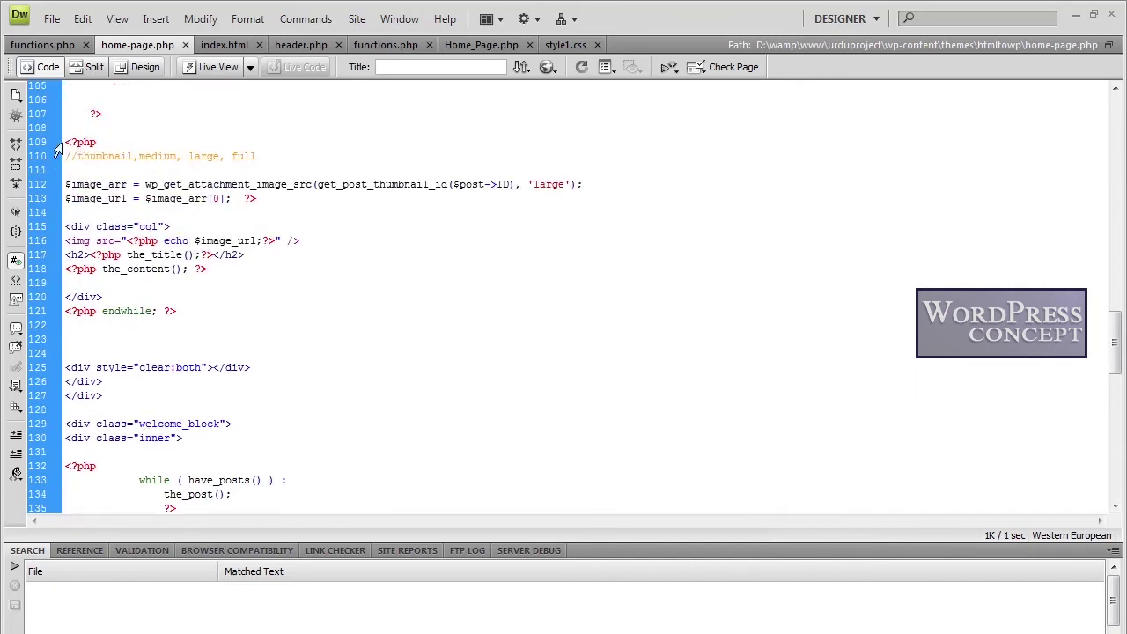
left_click_drag(64, 142, 251, 201)
key("ctrl+c")
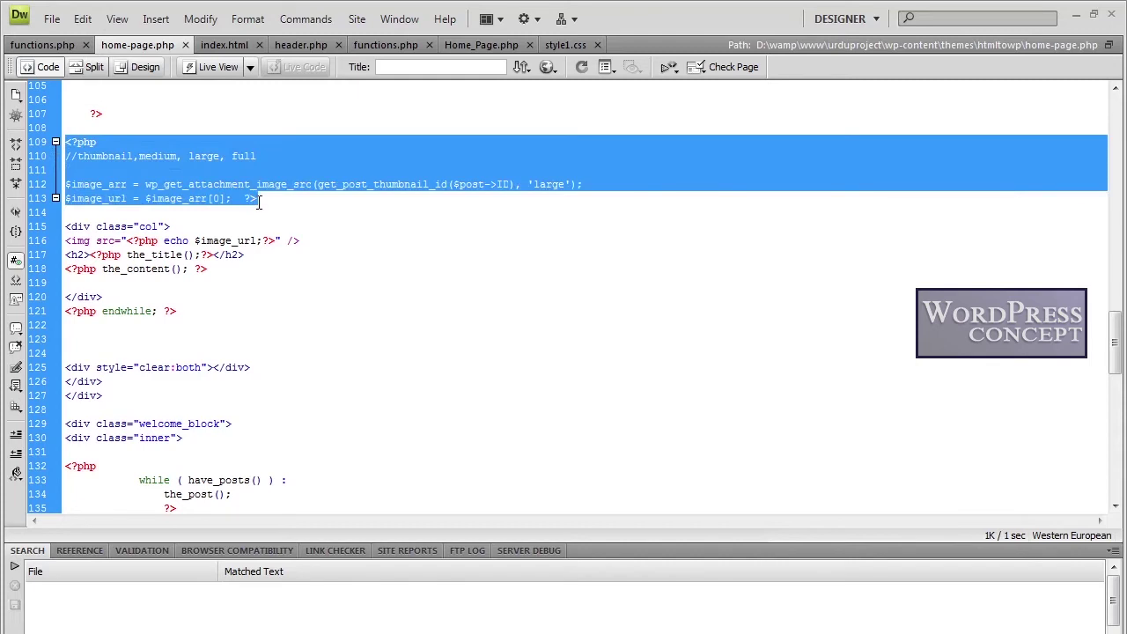
scroll(259, 203, "down", 4)
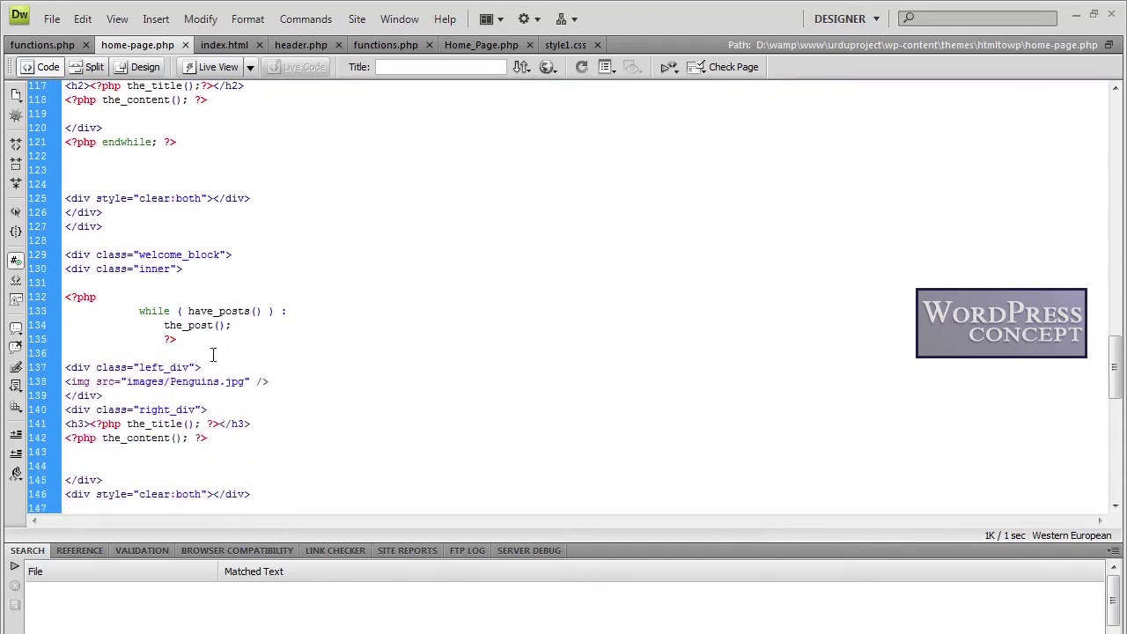
left_click(206, 367)
key("ctrl+v")
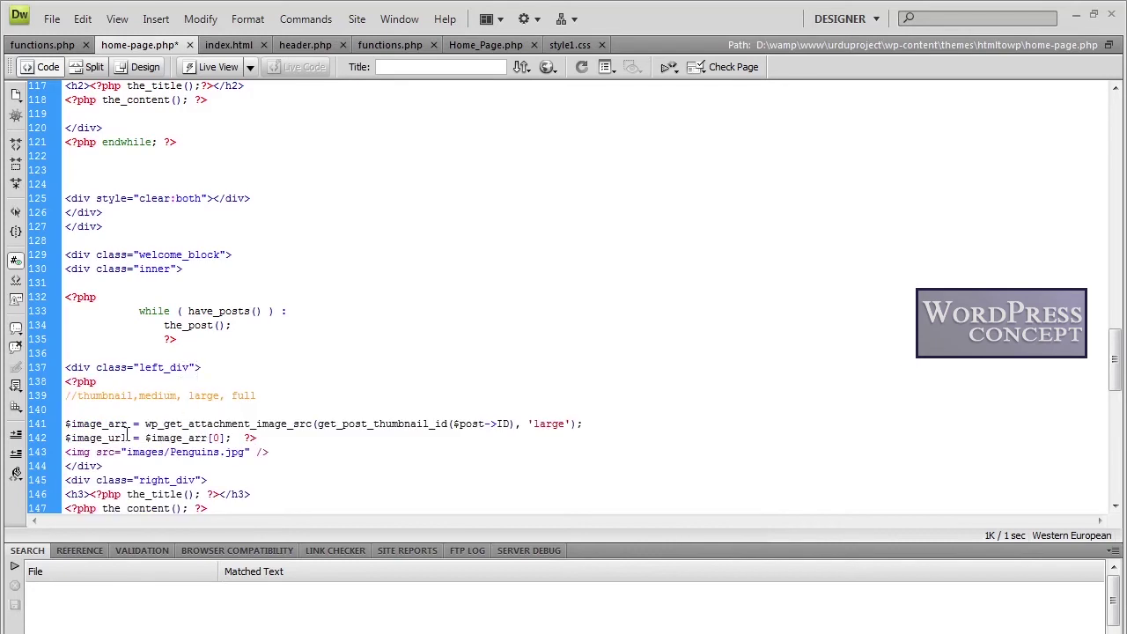
- Replace the left_div image source with <?php echo $image_url; ?>, save home-page.php, and reload the front-end page in Firefox
left_click_drag(128, 437, 247, 454)
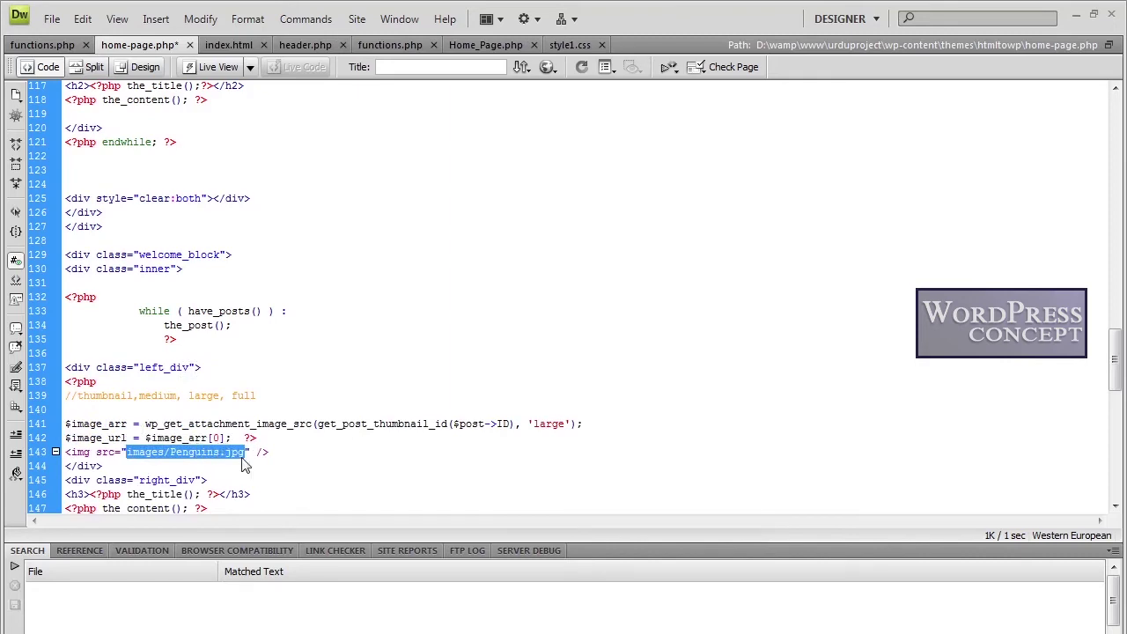
type("<?php echo $image_url; ?>")
key("ctrl+s")
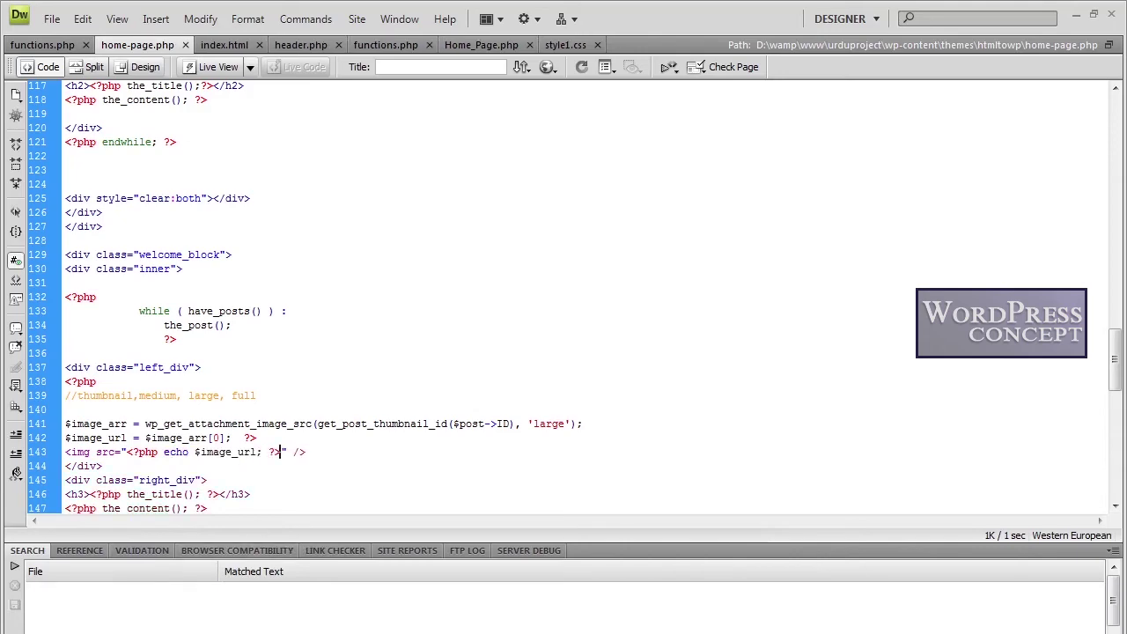
key("alt+Tab")
left_click(85, 81)
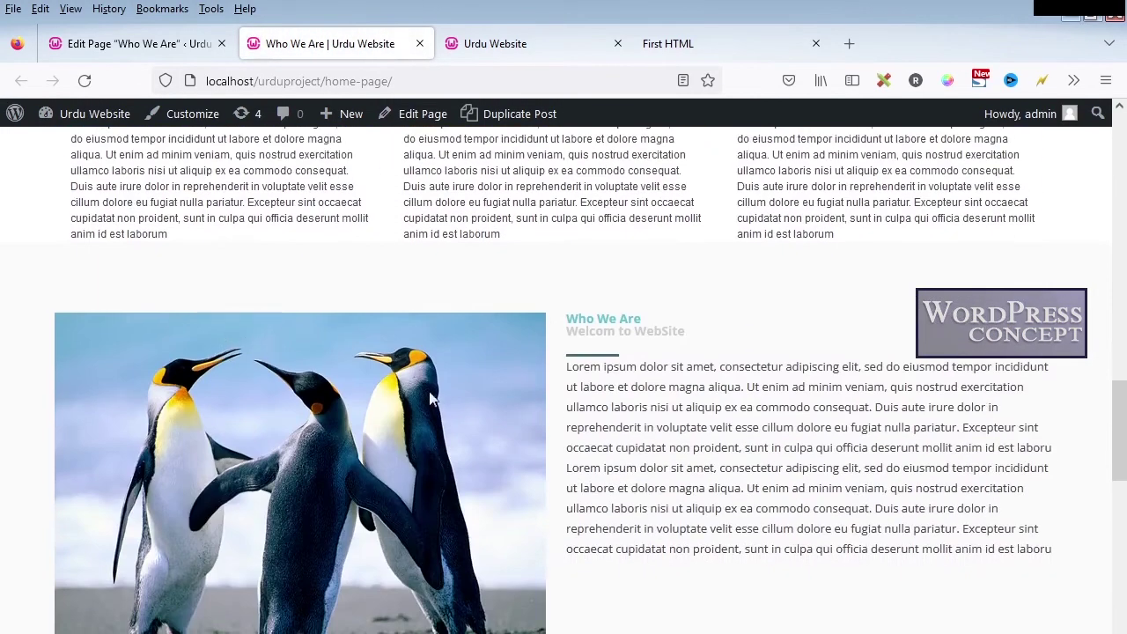
- Inspect the Who We Are heading and set the .welcome_block h3 rule's margin to 0px 0 8px 0
right_click(603, 320)
left_click(644, 514)
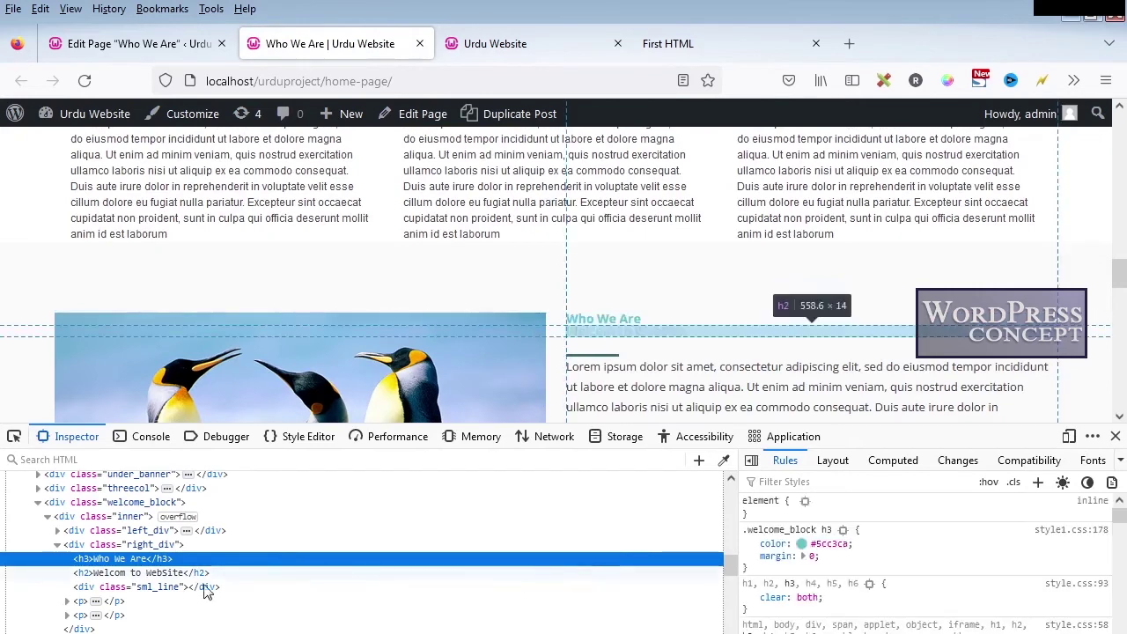
left_click(78, 547)
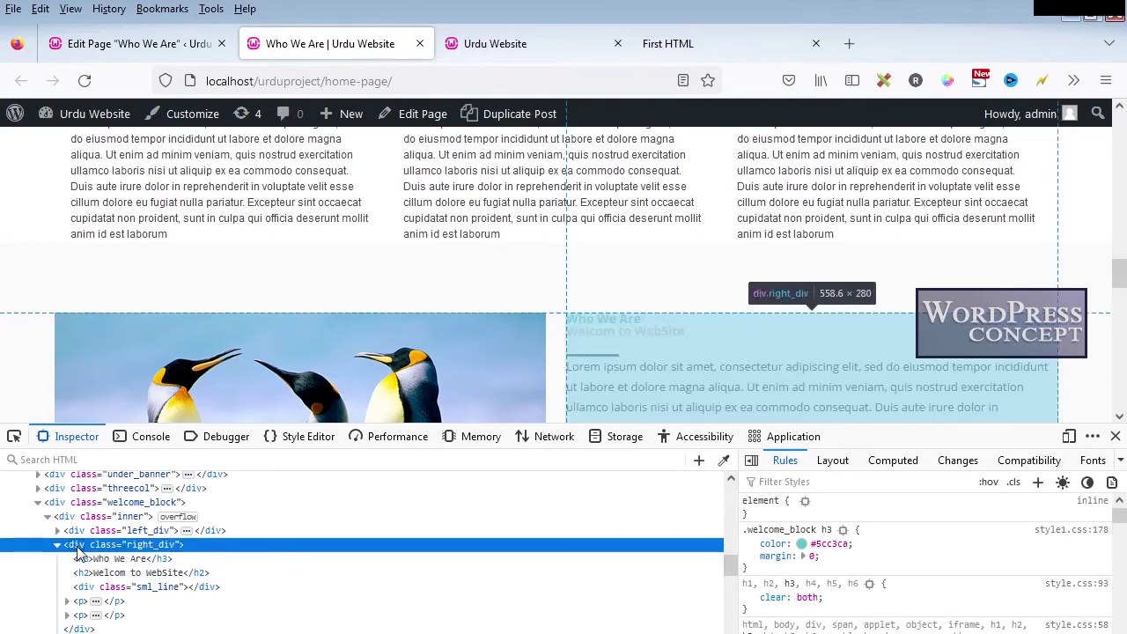
left_click(84, 559)
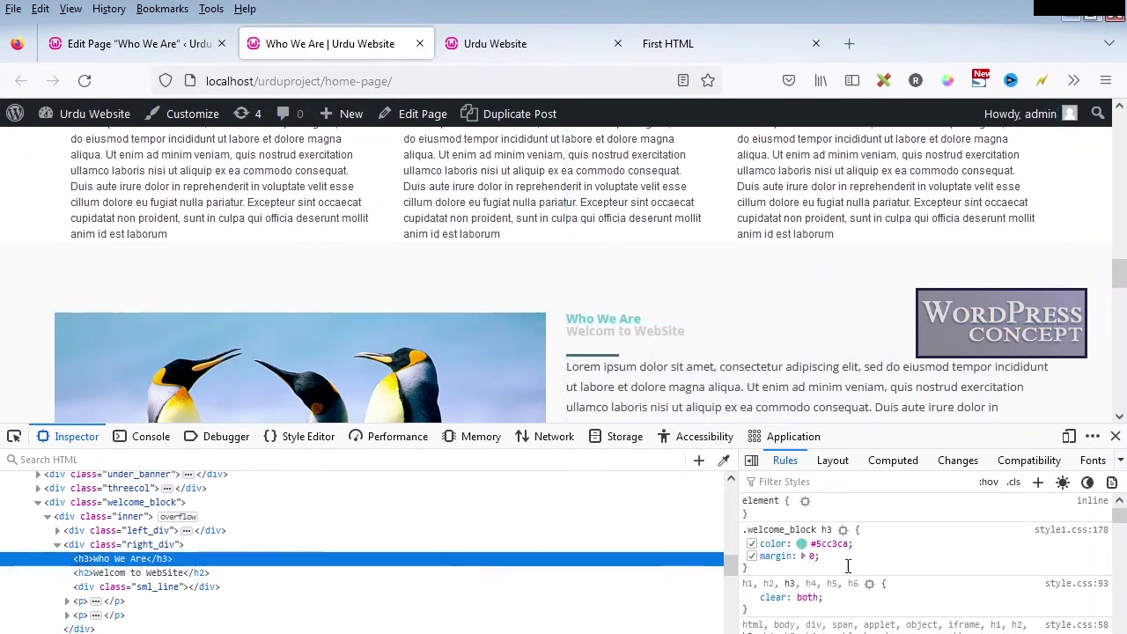
left_click(811, 555)
type("0 0 0 0")
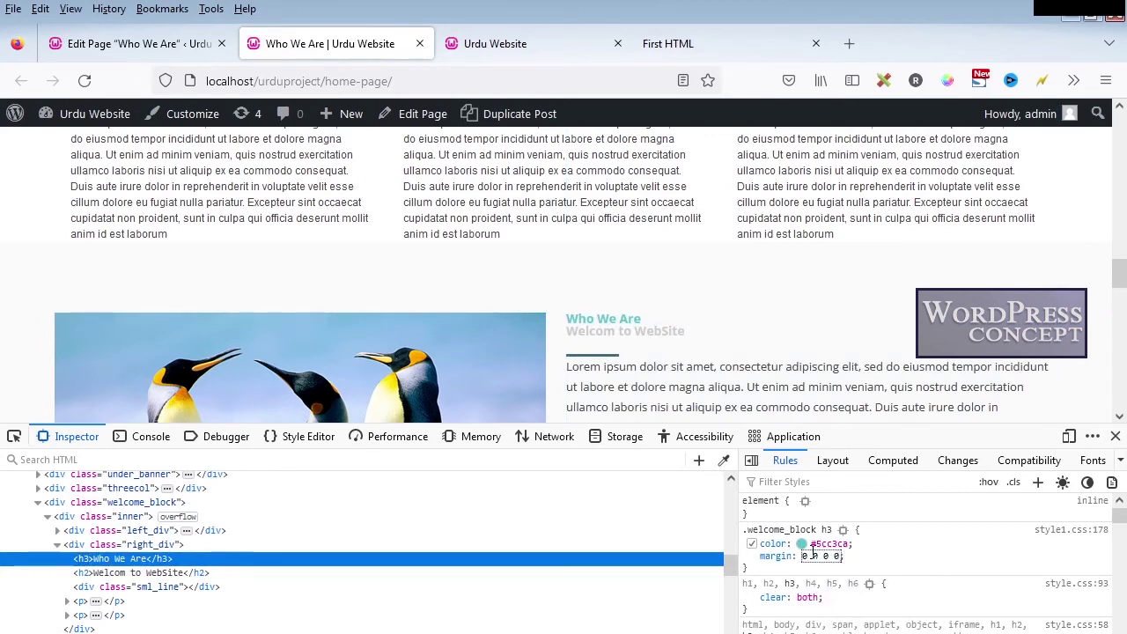
left_click(804, 555)
key("Up")
key("Down")
left_click(812, 555)
key("shift+Up")
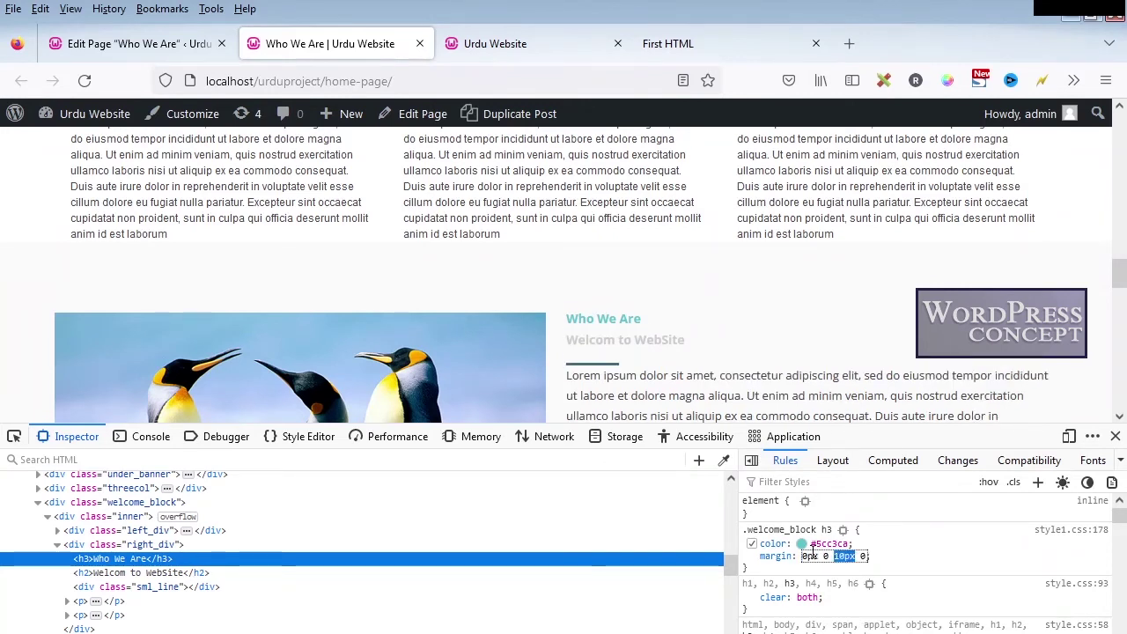
key("Down")
key("Down")
key("Down")
key("Down")
key("Down")
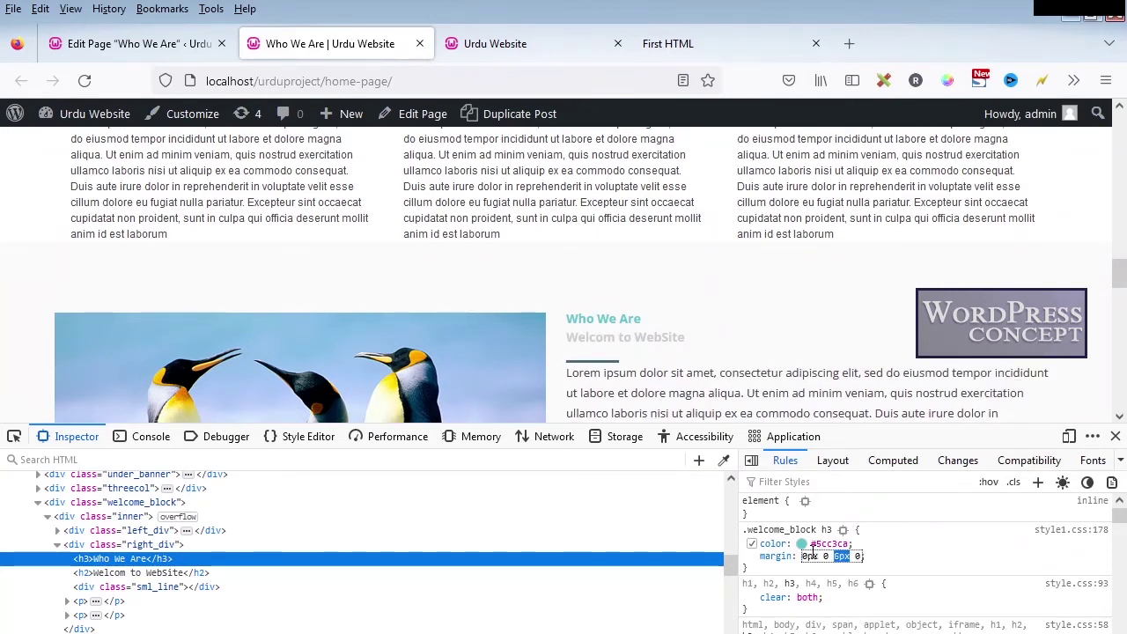
key("Up")
key("Up")
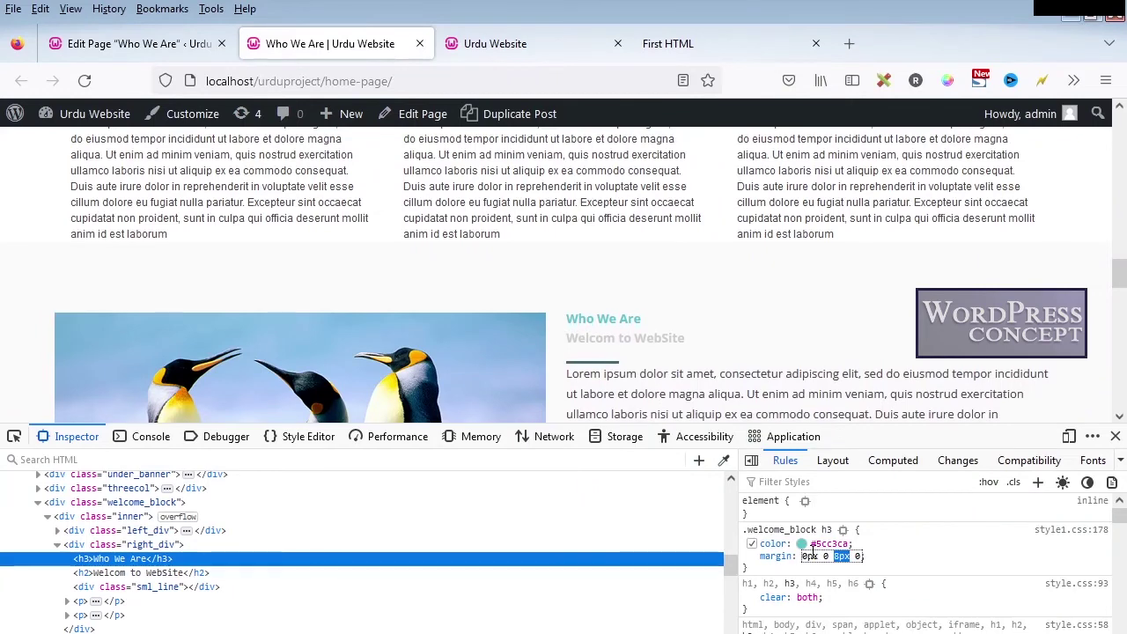
left_click(891, 549)
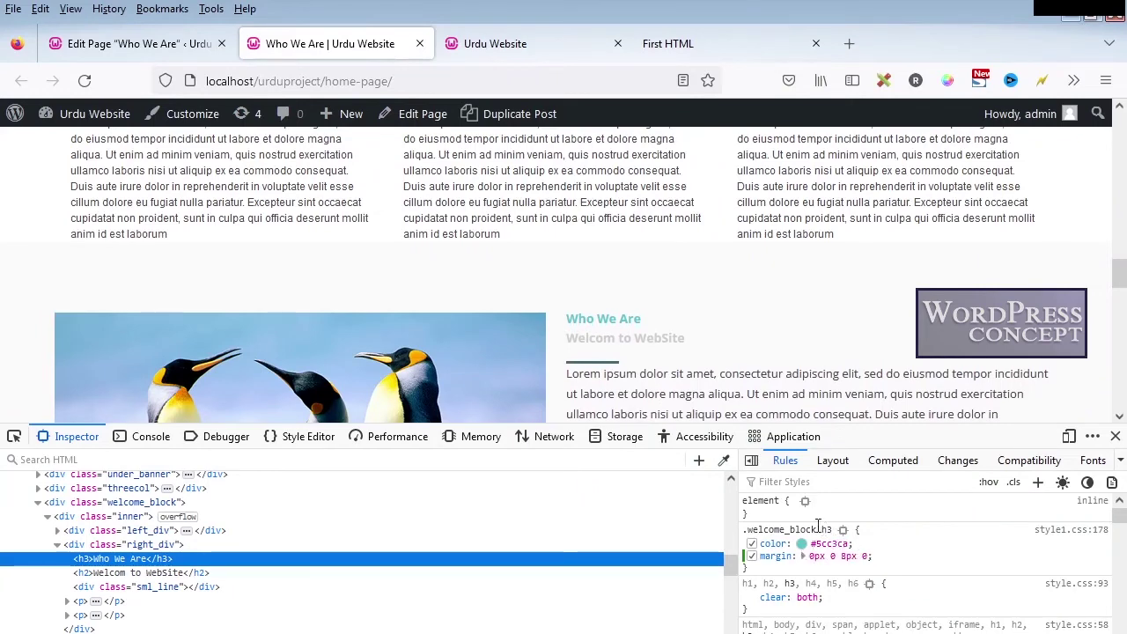
- Copy the adjusted .welcome_block h3 rule, replace the matching rule in style1.css in Dreamweaver with it, and save
right_click(821, 528)
left_click(874, 557)
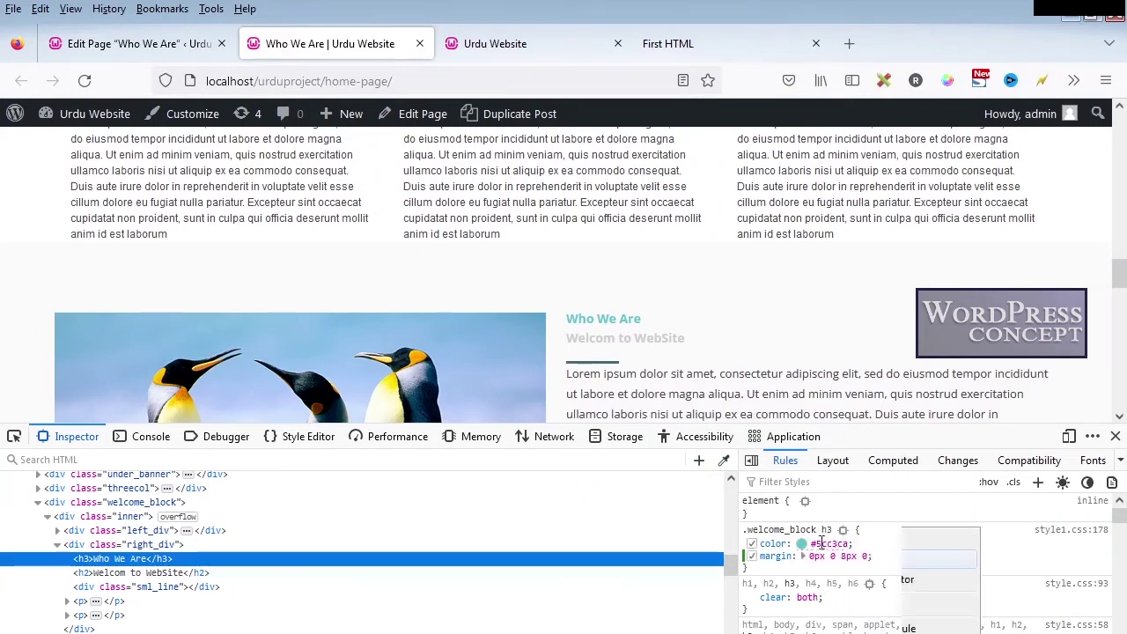
key("alt+Tab")
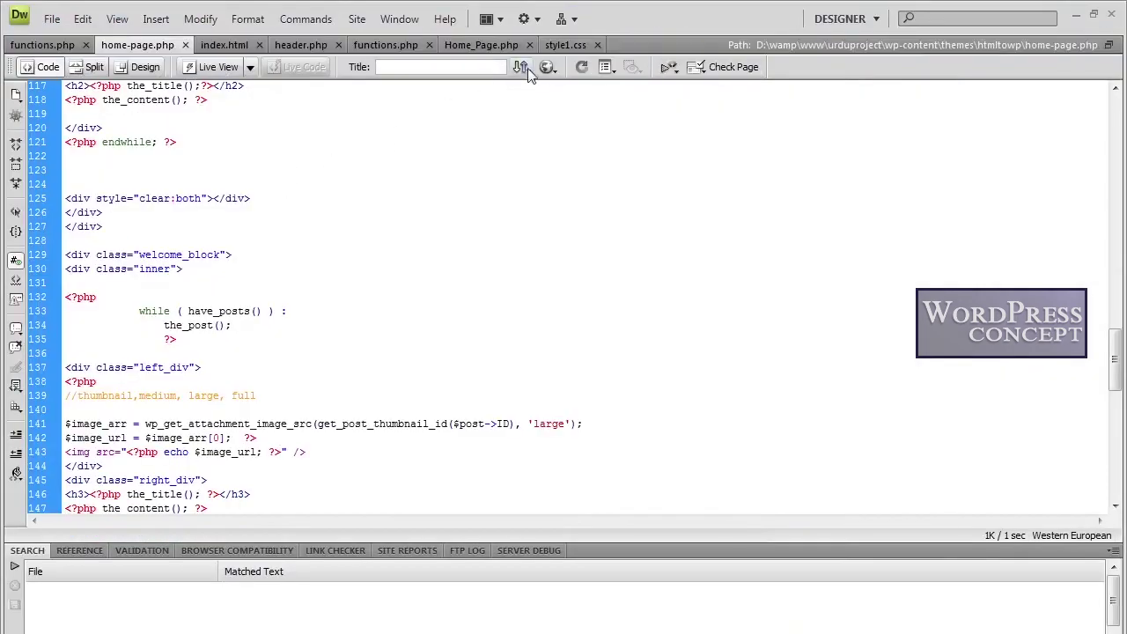
left_click(566, 48)
scroll(277, 377, "down", 8)
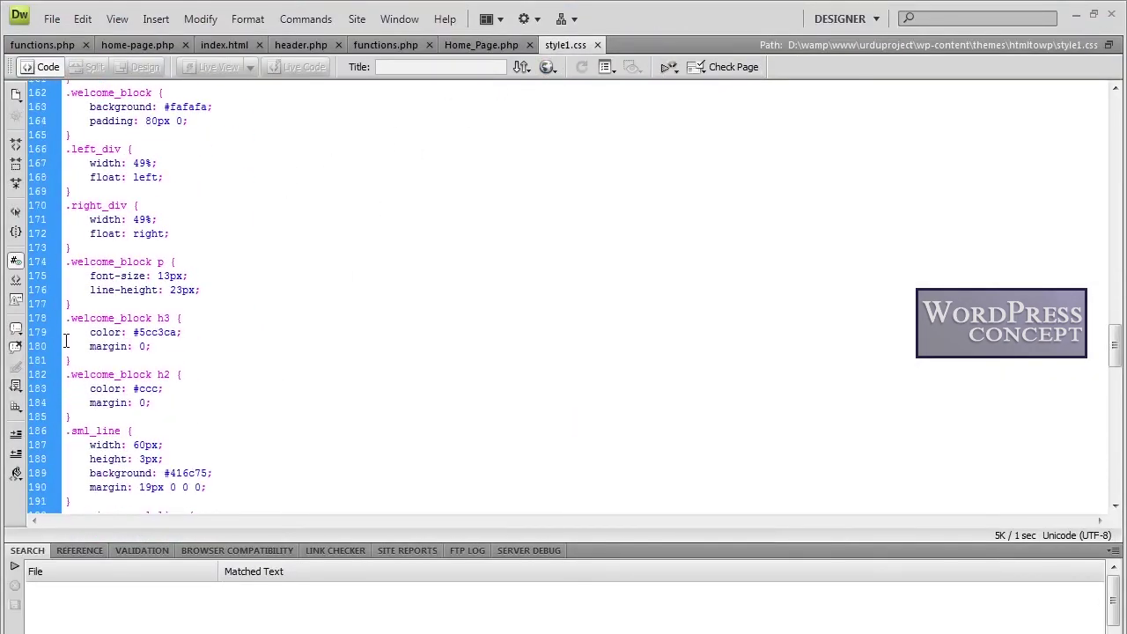
left_click_drag(73, 360, 57, 326)
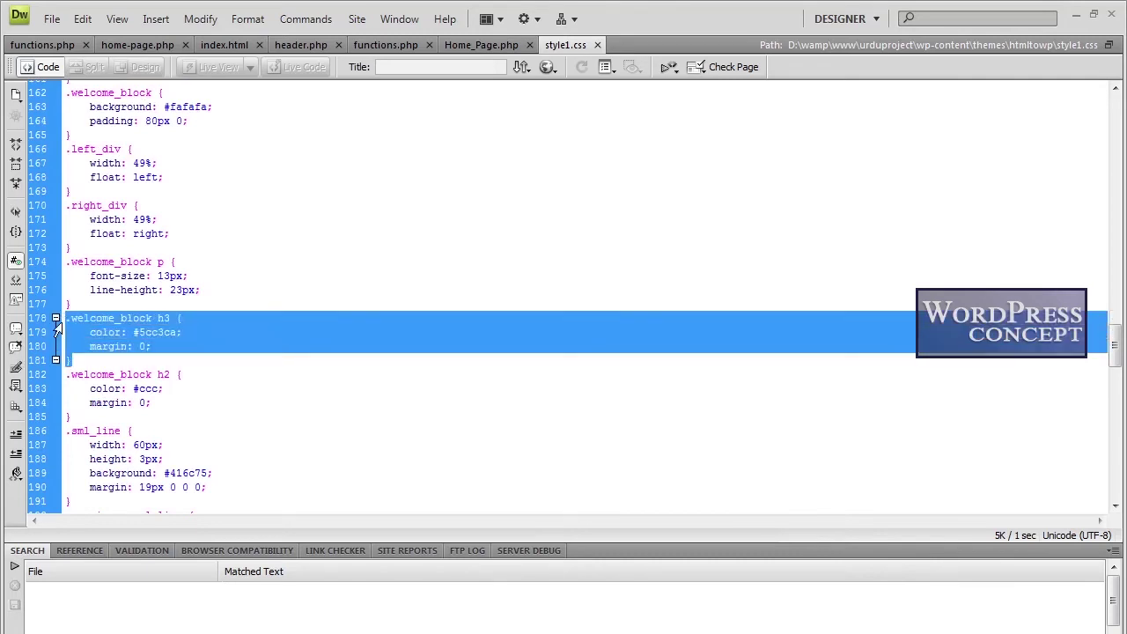
key("ctrl+v")
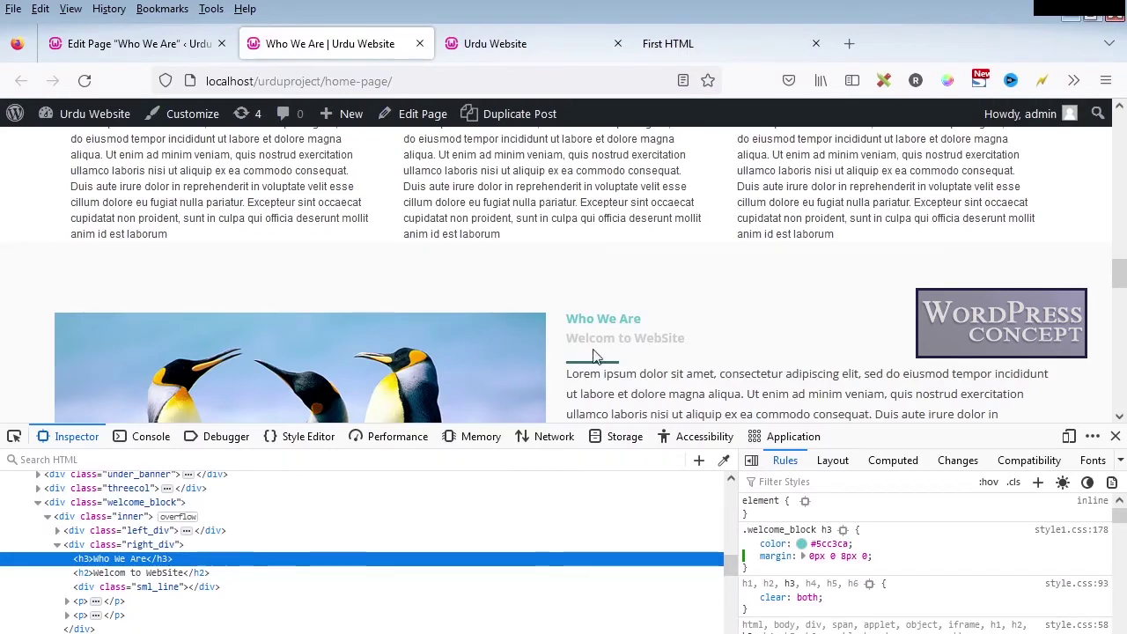
- Back in Firefox, inspect the sml_line div under the welcome block's headings and set its margin to 10px 0 0 0
right_click(601, 344)
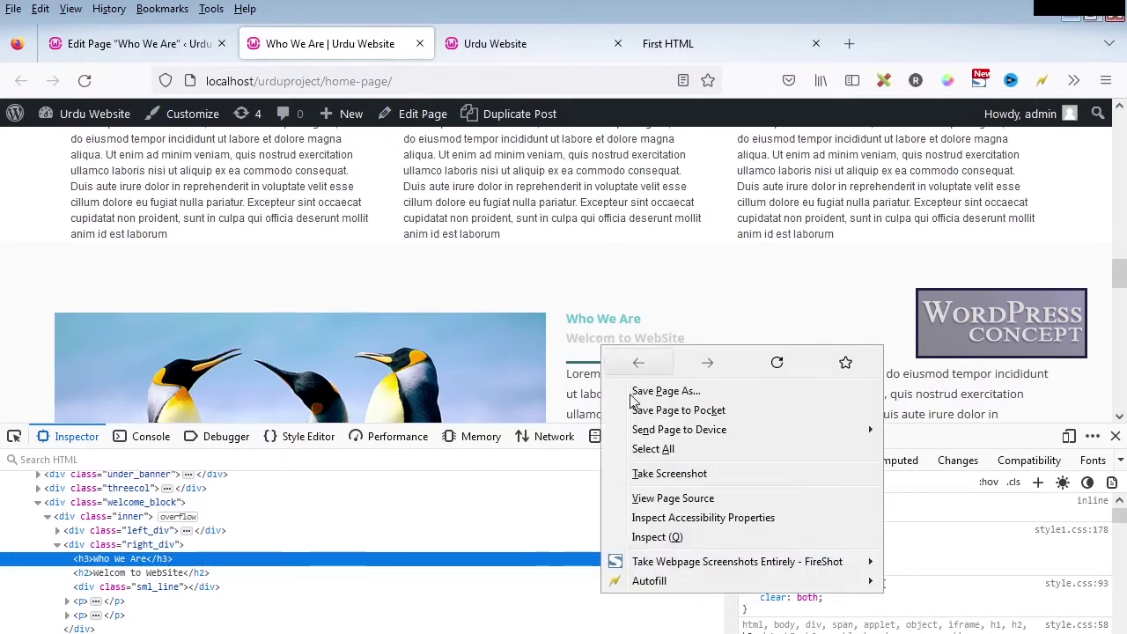
left_click(668, 534)
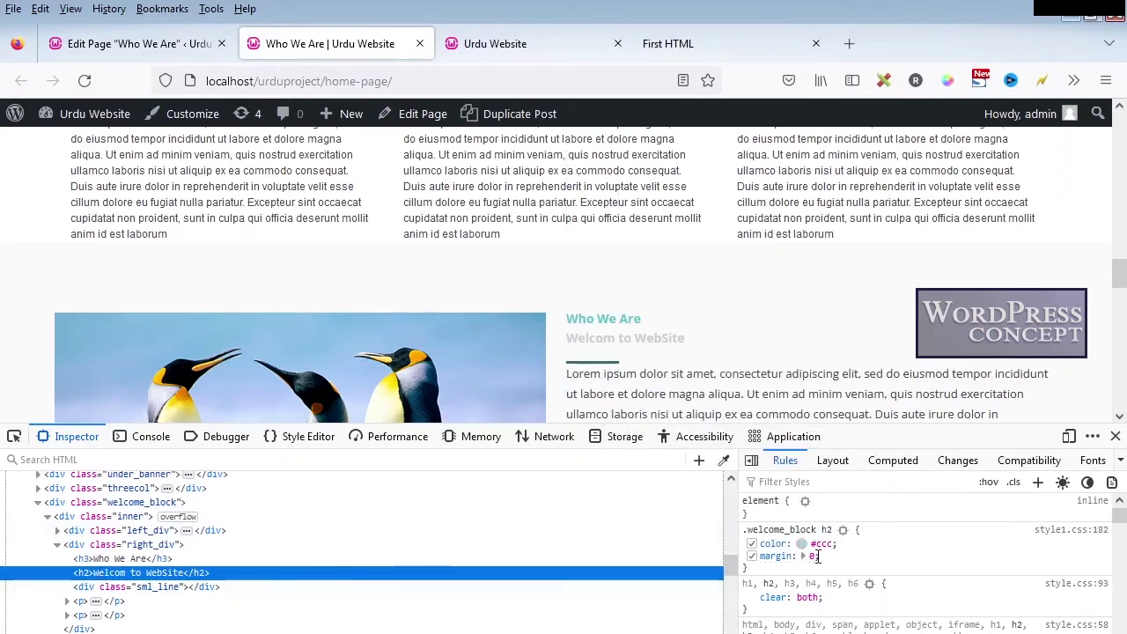
left_click(344, 588)
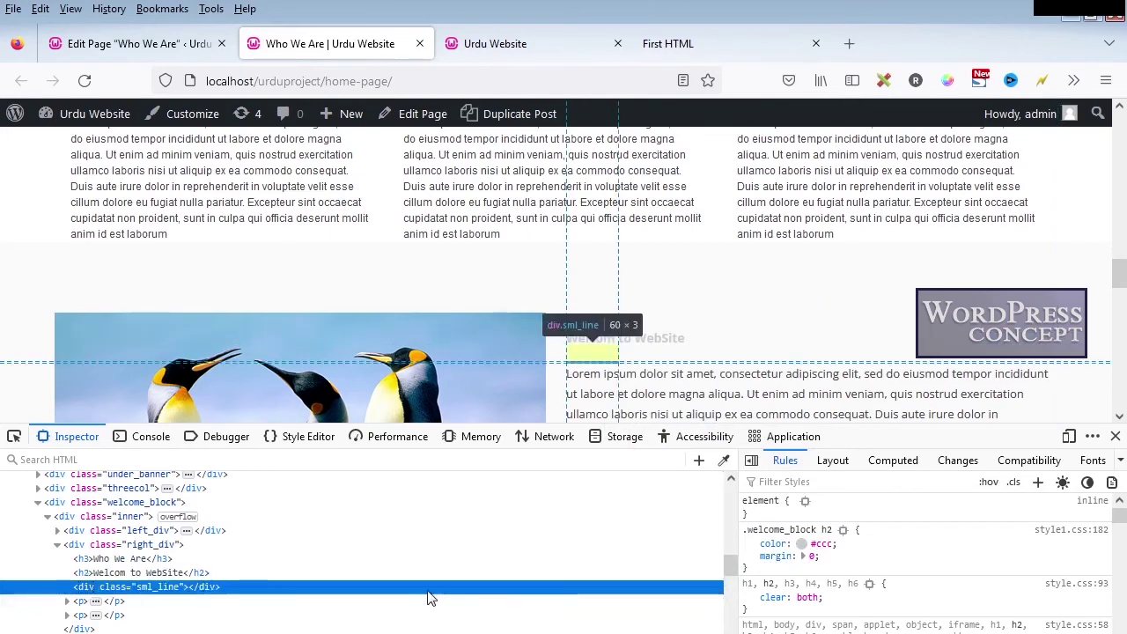
left_click(803, 544)
left_click(817, 581)
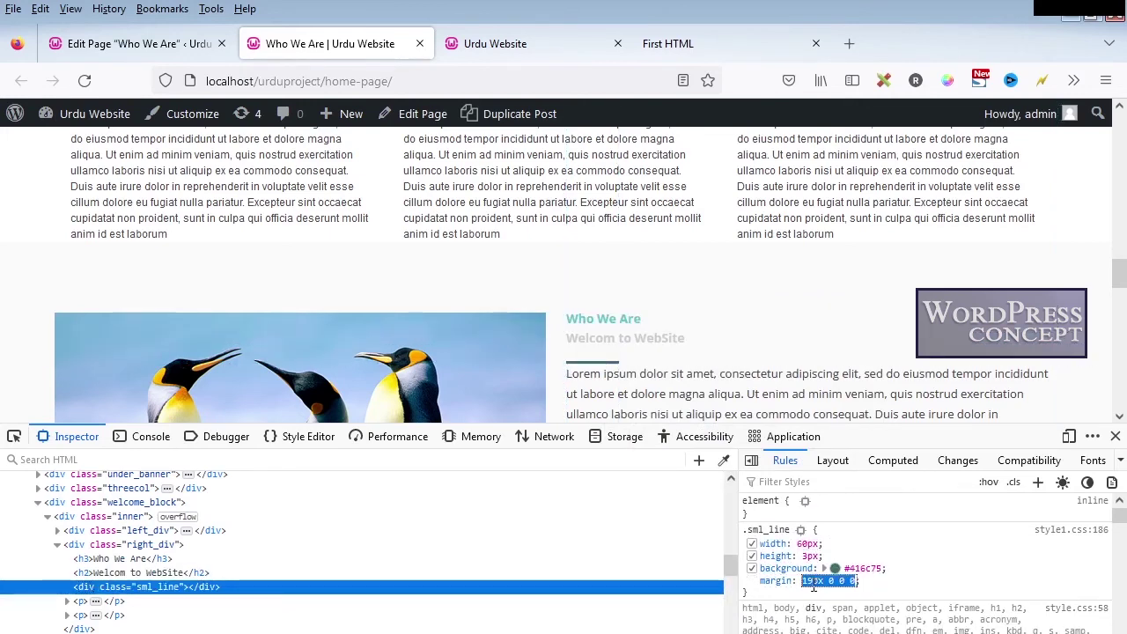
key("shift+Down")
key("shift+Down")
key("shift+Up")
key("Down")
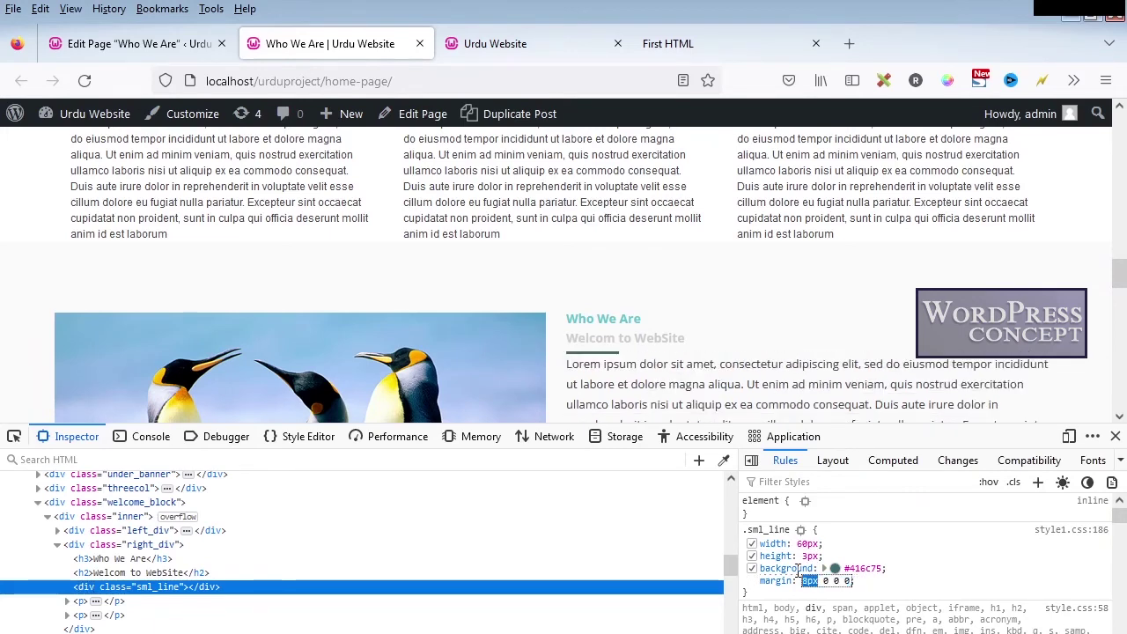
key("Up")
key("Up")
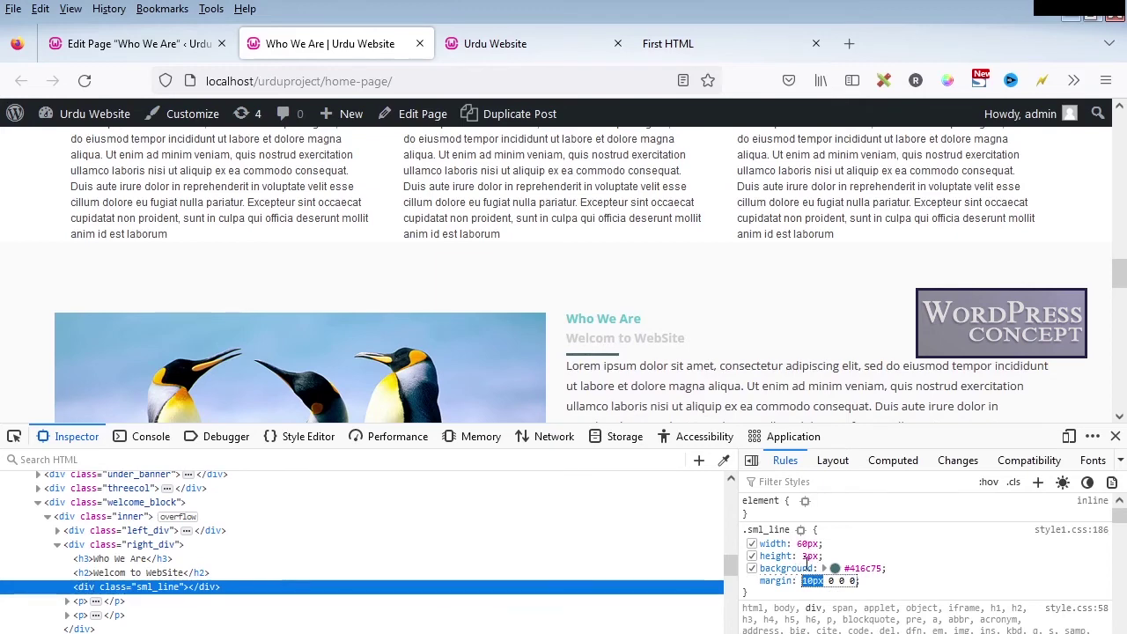
key("Return")
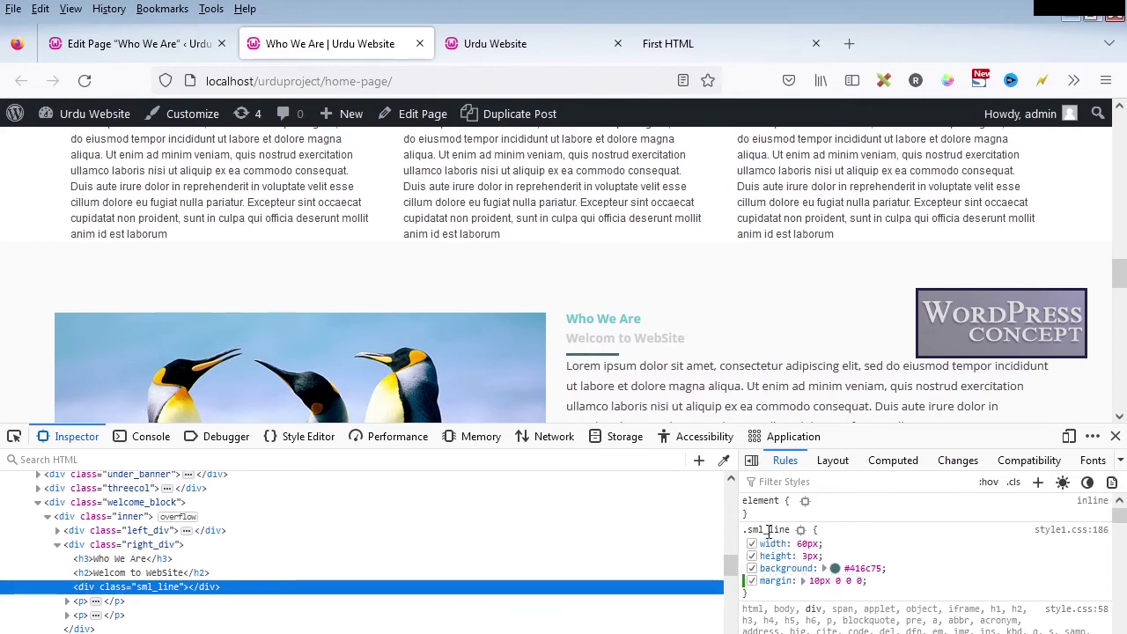
- Copy the adjusted .sml_line rule, replace the matching rule in style1.css in Dreamweaver with it, and save
right_click(768, 531)
left_click(809, 569)
key("alt+Tab")
scroll(88, 416, "down", 1)
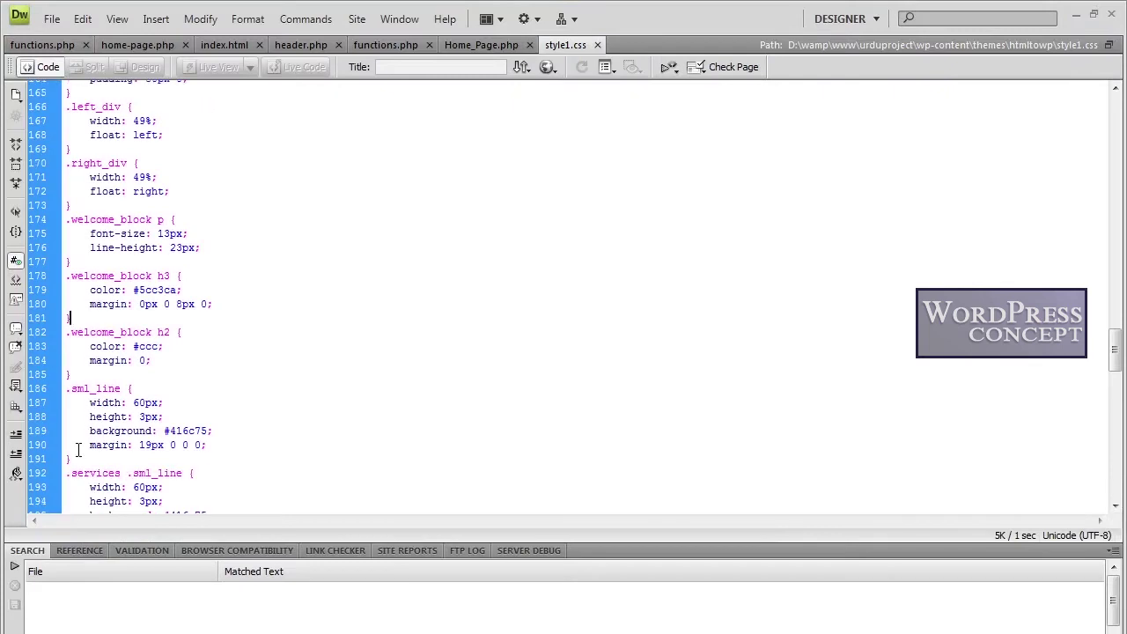
left_click_drag(69, 457, 67, 388)
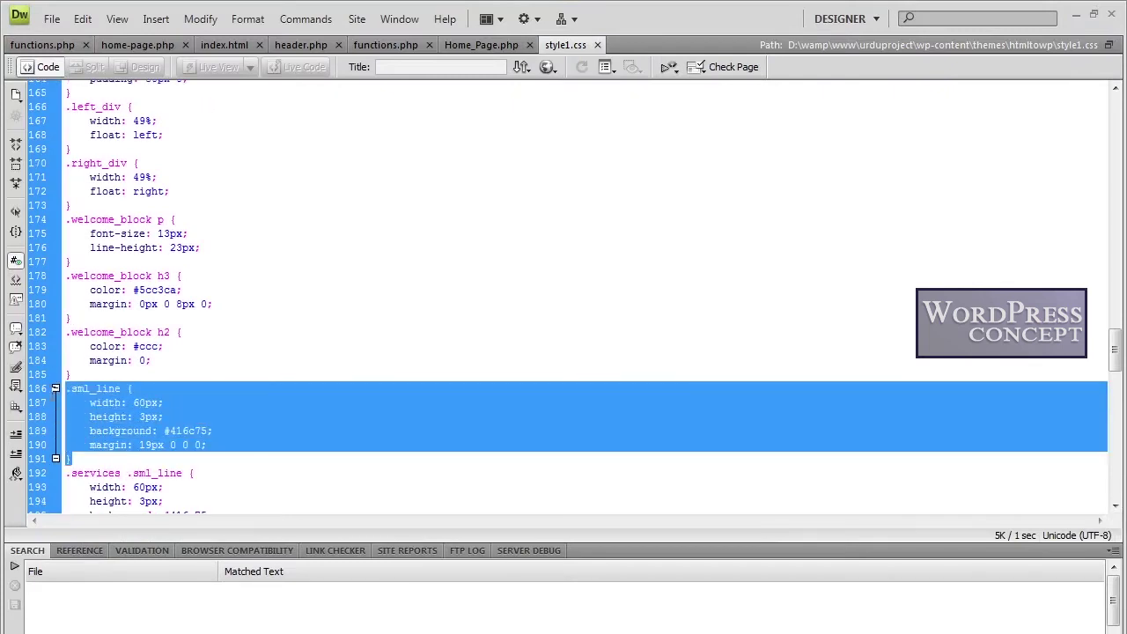
type(".sml_line {     width: 60px;     height: 3px;     background: #416c75;     margin: 10px 0 0 0; }")
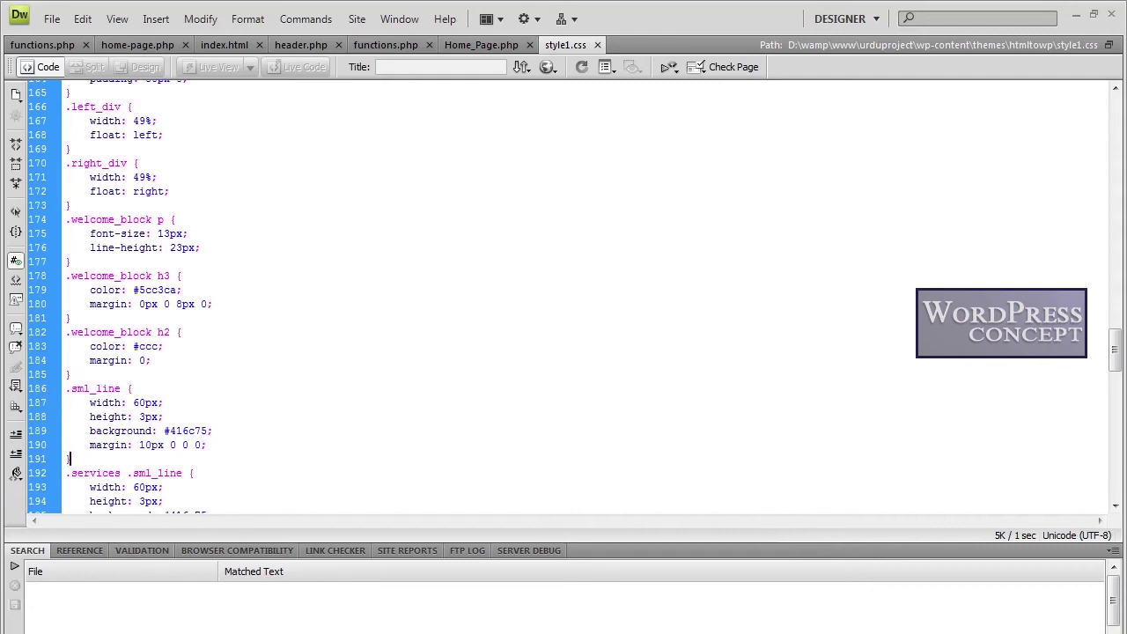
- Reload the home page in Firefox, close the inspector, and review the sections from the slider down to the sidebar widgets
key("alt+Tab")
left_click(84, 80)
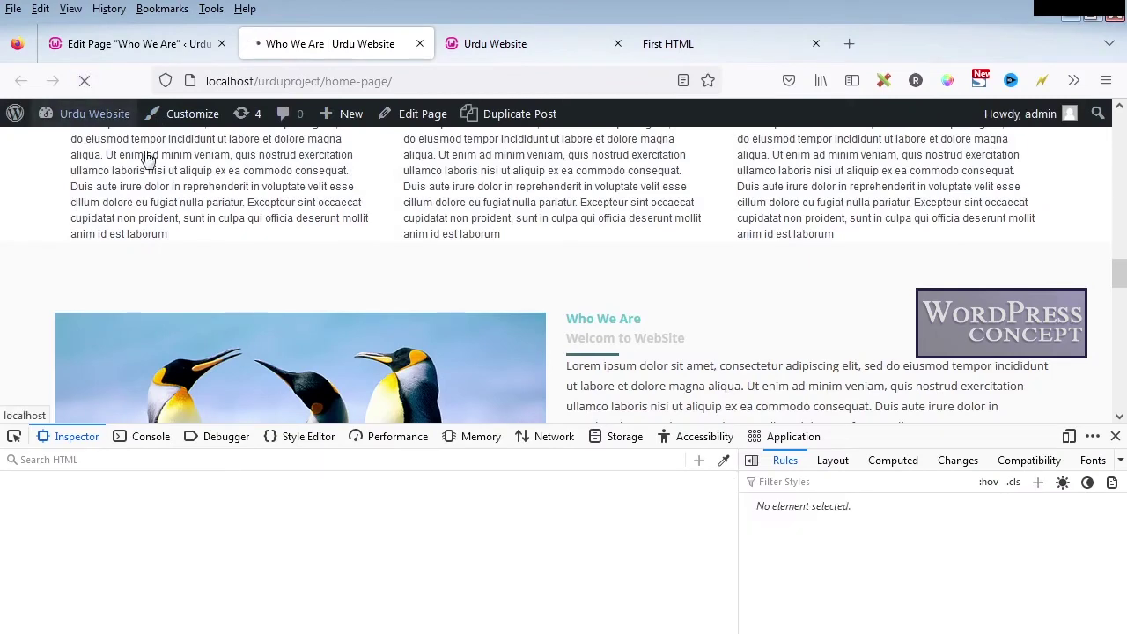
left_click(1116, 437)
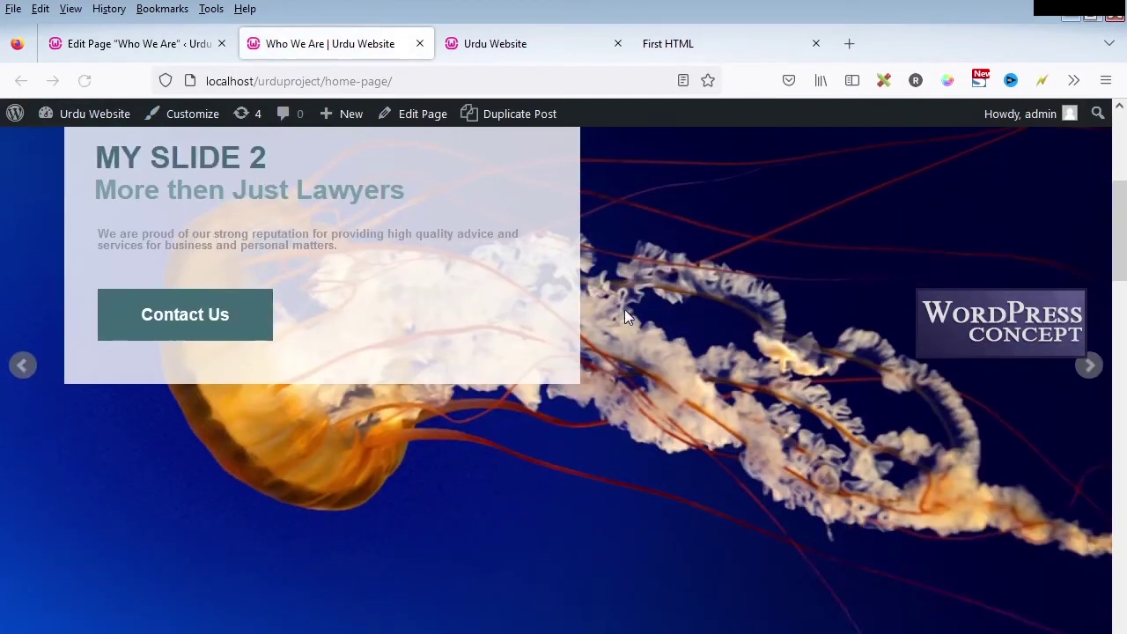
scroll(624, 310, "down", 15)
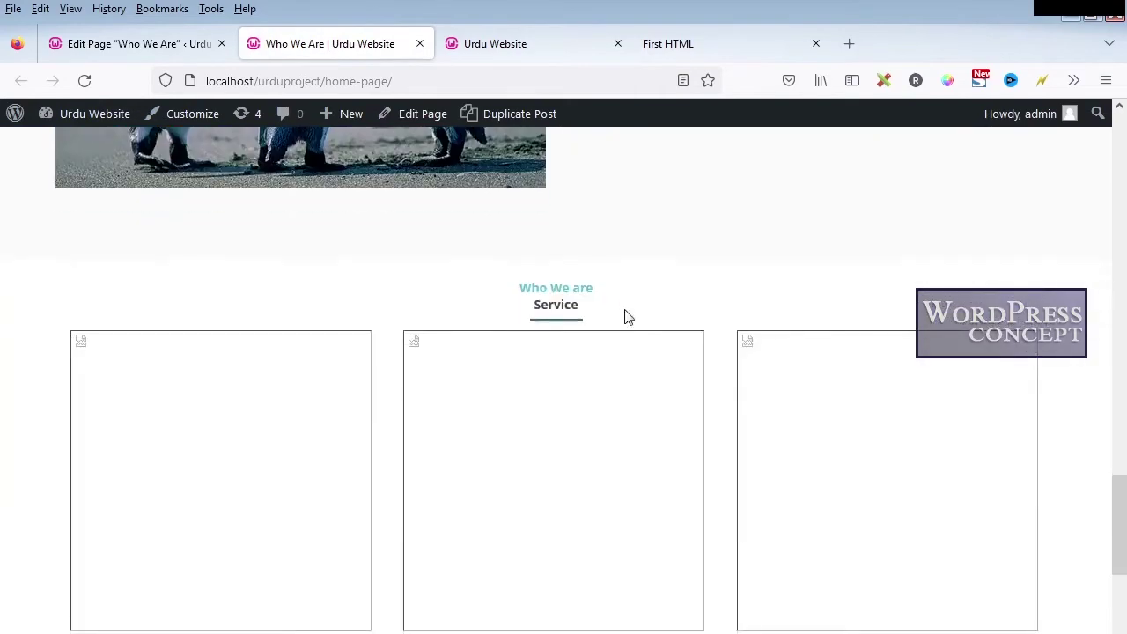
scroll(628, 317, "down", 3)
scroll(627, 407, "up", 15)
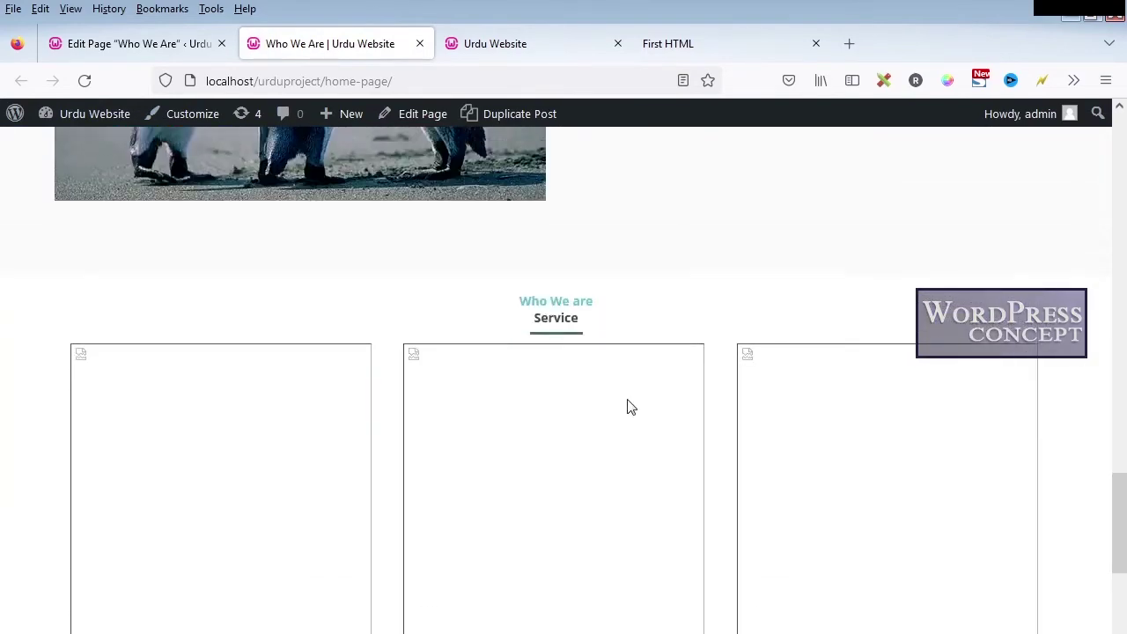
scroll(630, 406, "up", 3)
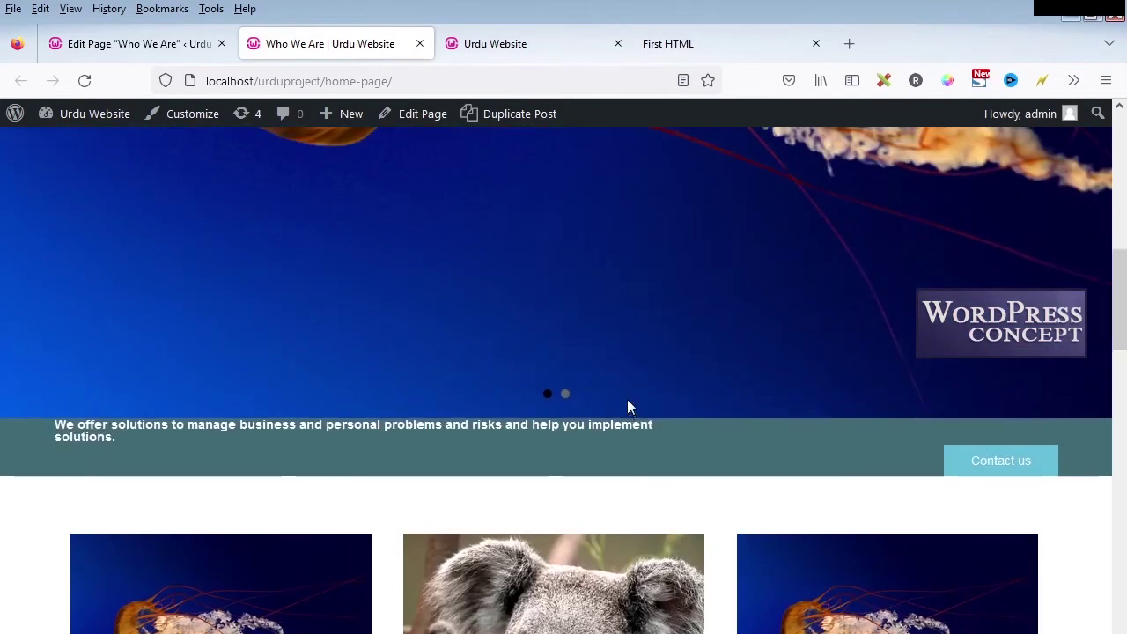
scroll(629, 407, "down", 15)
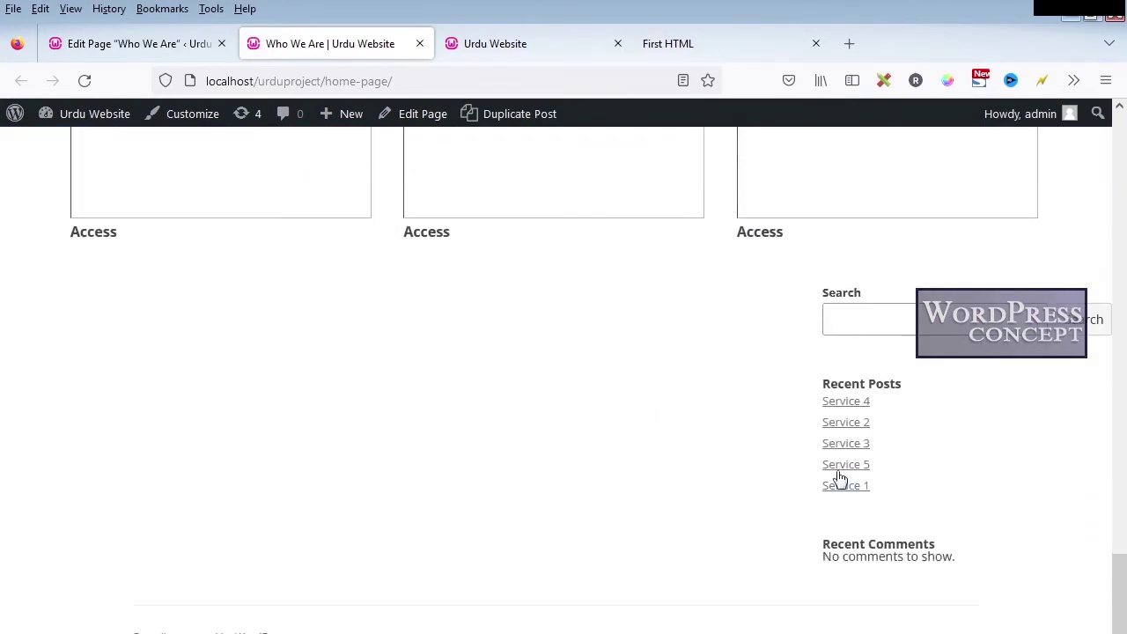
- Switch to Dreamweaver, delete the get_sidebar() call near the end of home-page.php, and save the file
key("alt+Tab")
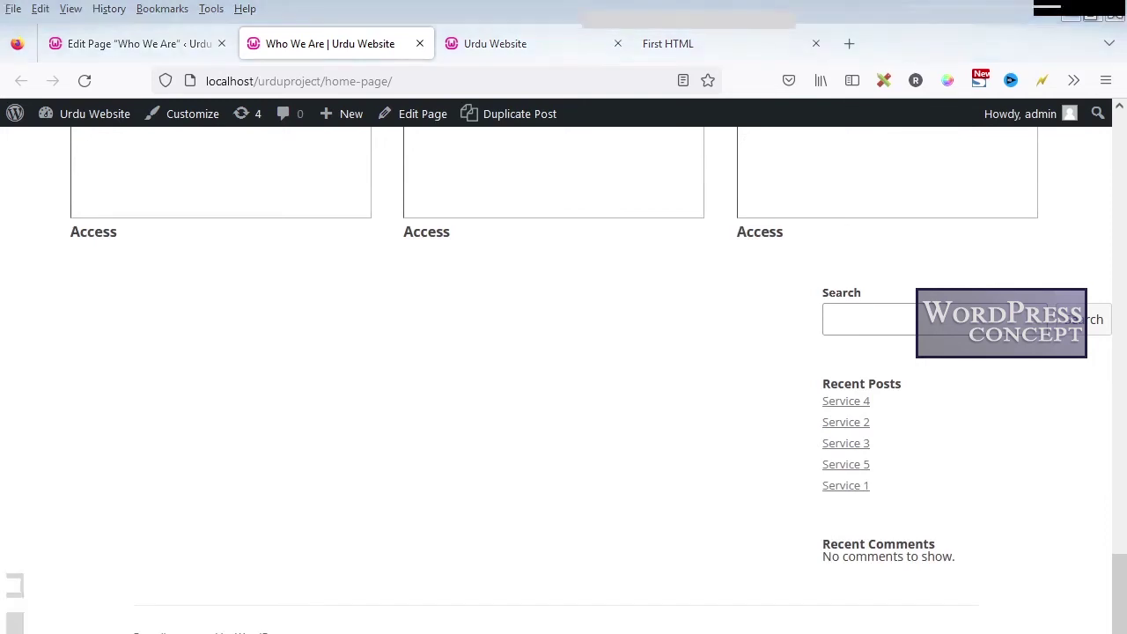
left_click(146, 45)
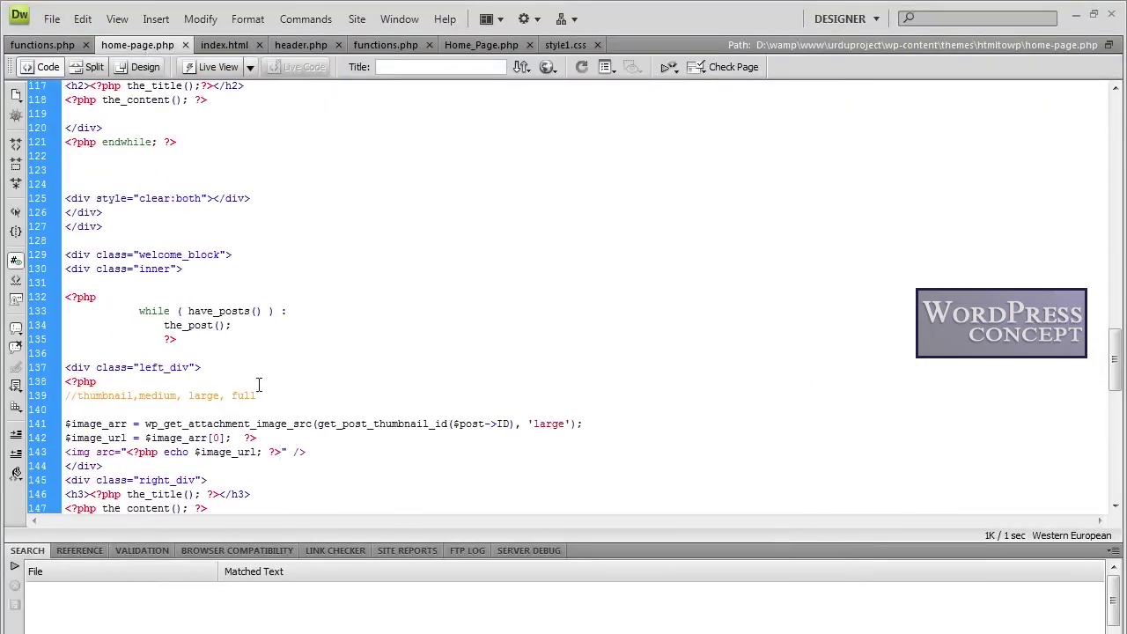
scroll(259, 385, "down", 8)
scroll(203, 452, "down", 9)
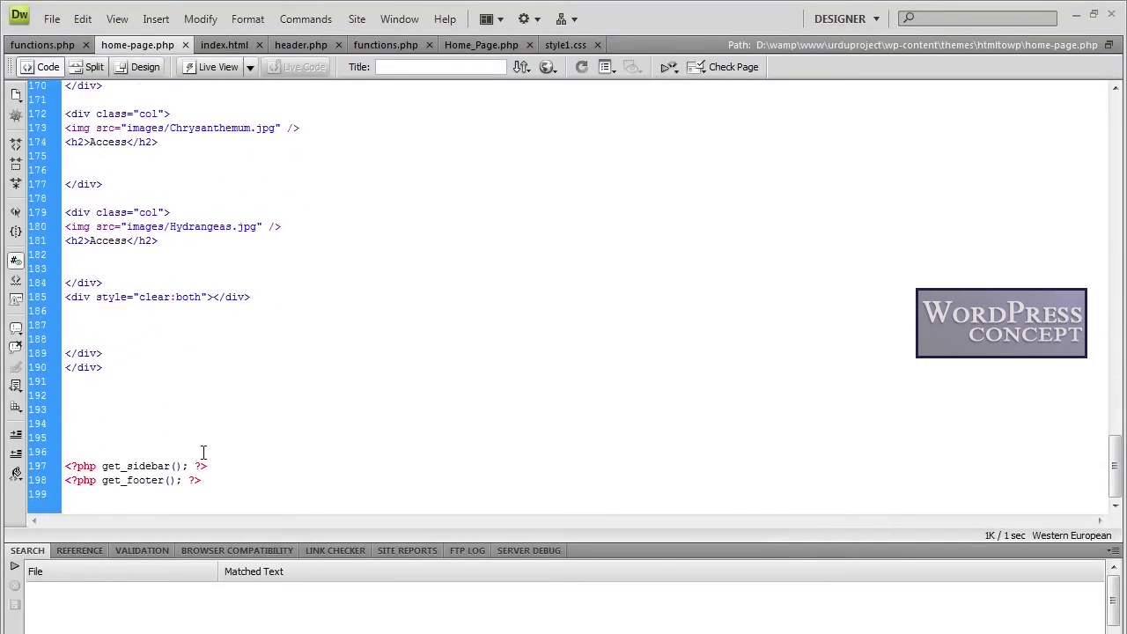
left_click_drag(213, 471, 55, 456)
key("Delete")
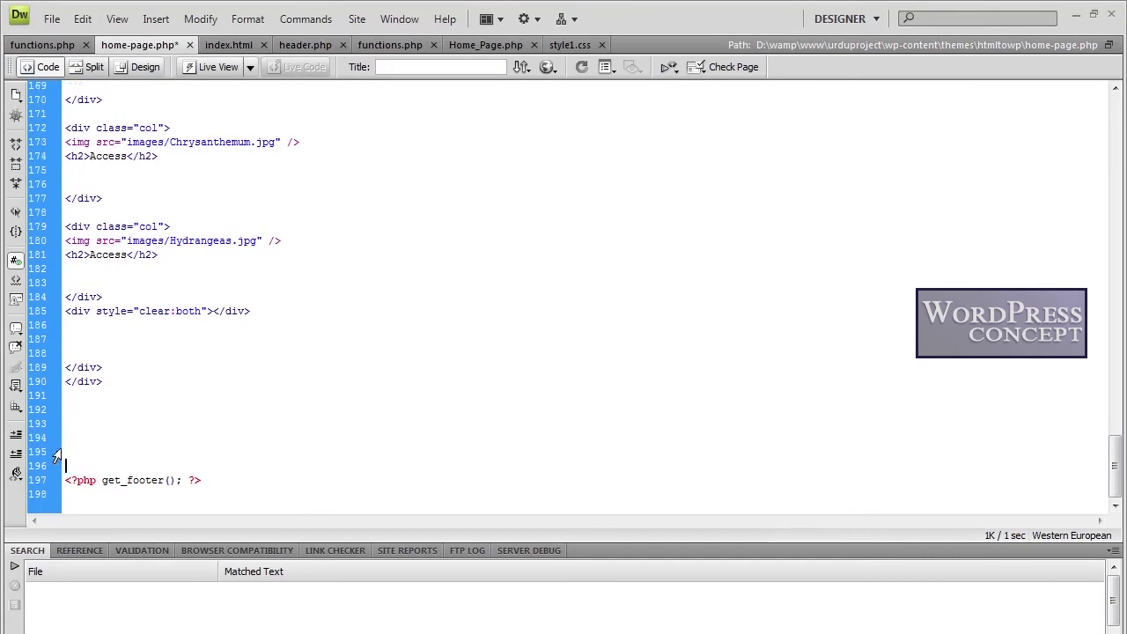
- Switch to Firefox, reload the home page, and review its sections from the slider down to the three Access columns
key("alt+Tab")
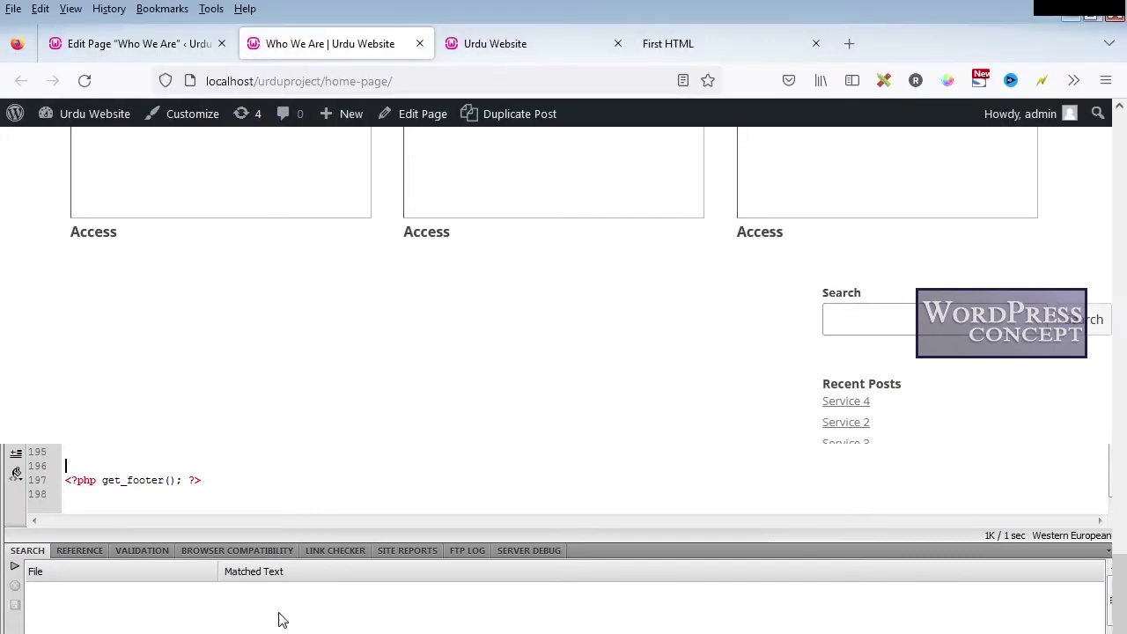
left_click(86, 82)
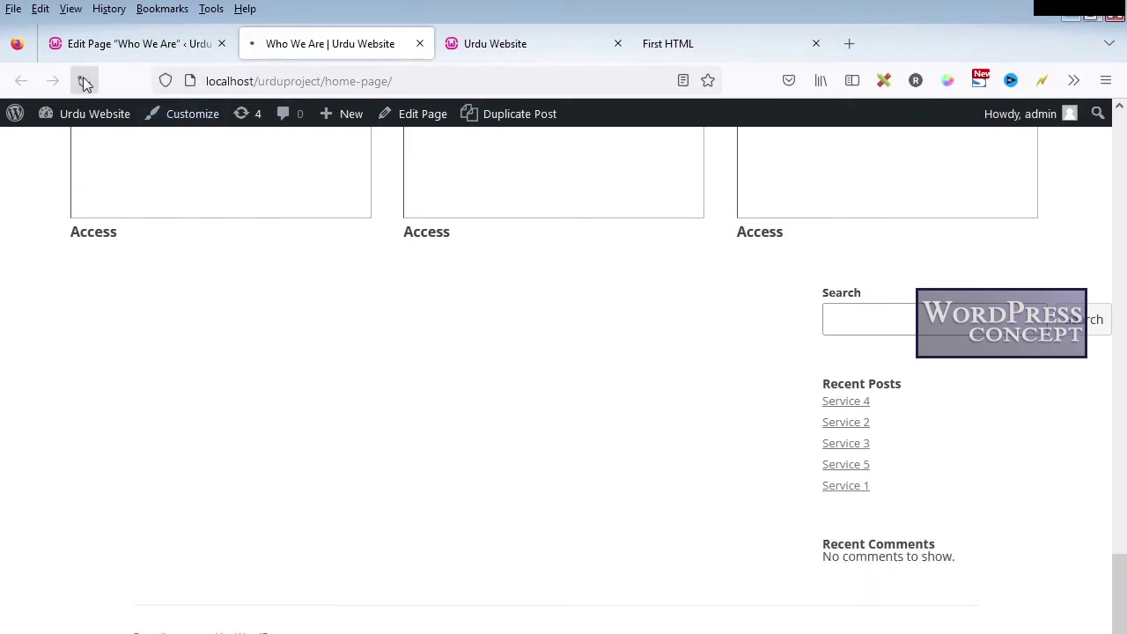
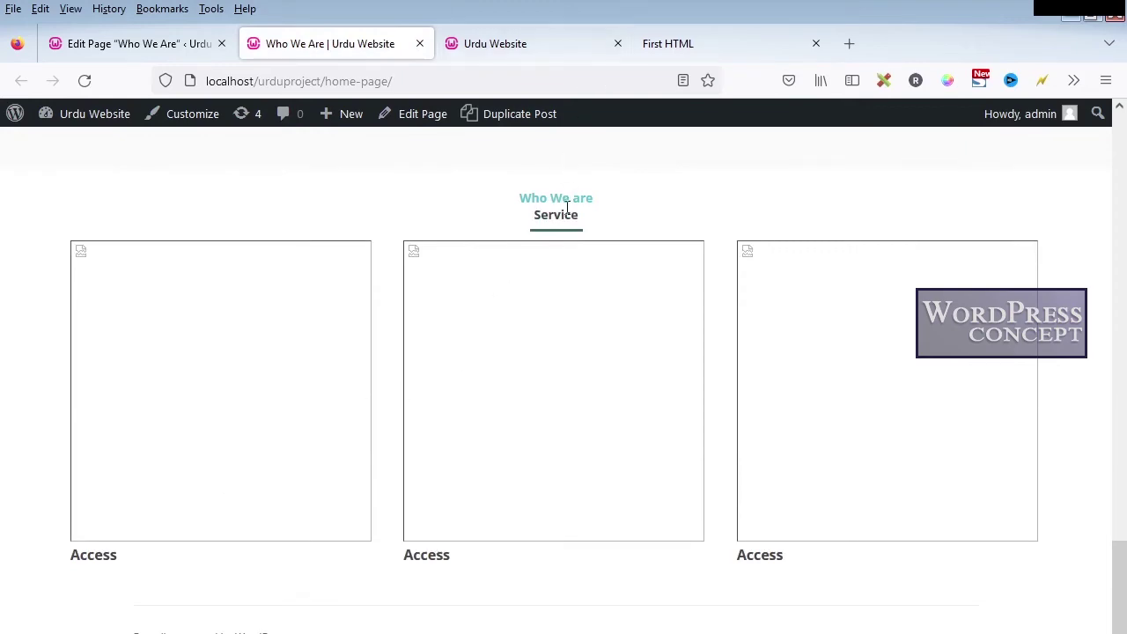
scroll(565, 207, "down", 8)
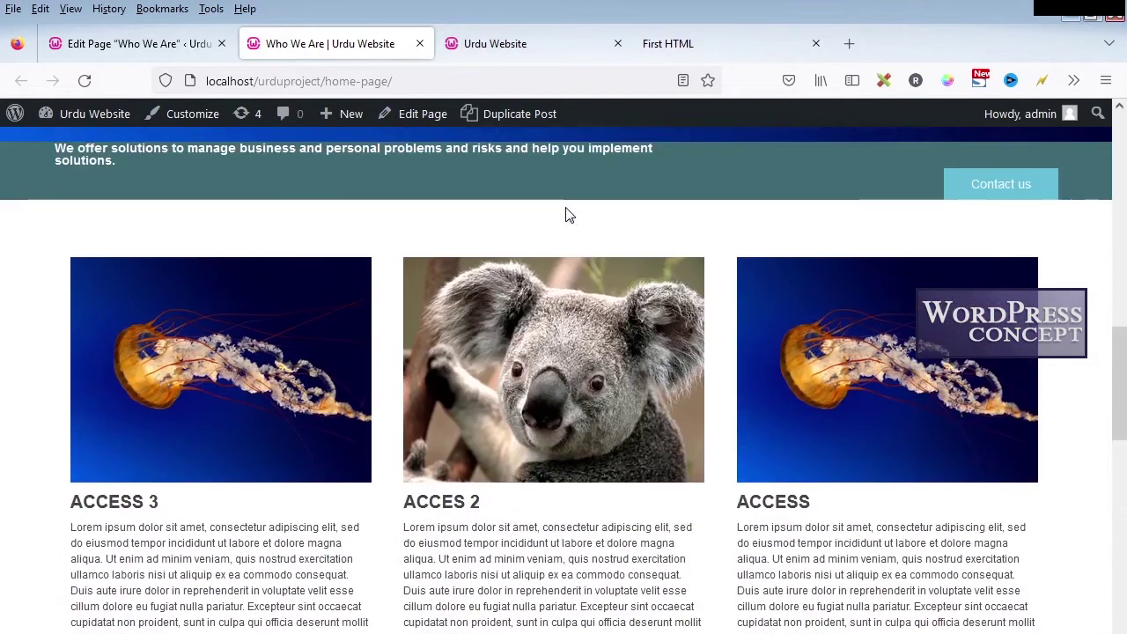
scroll(569, 215, "down", 3)
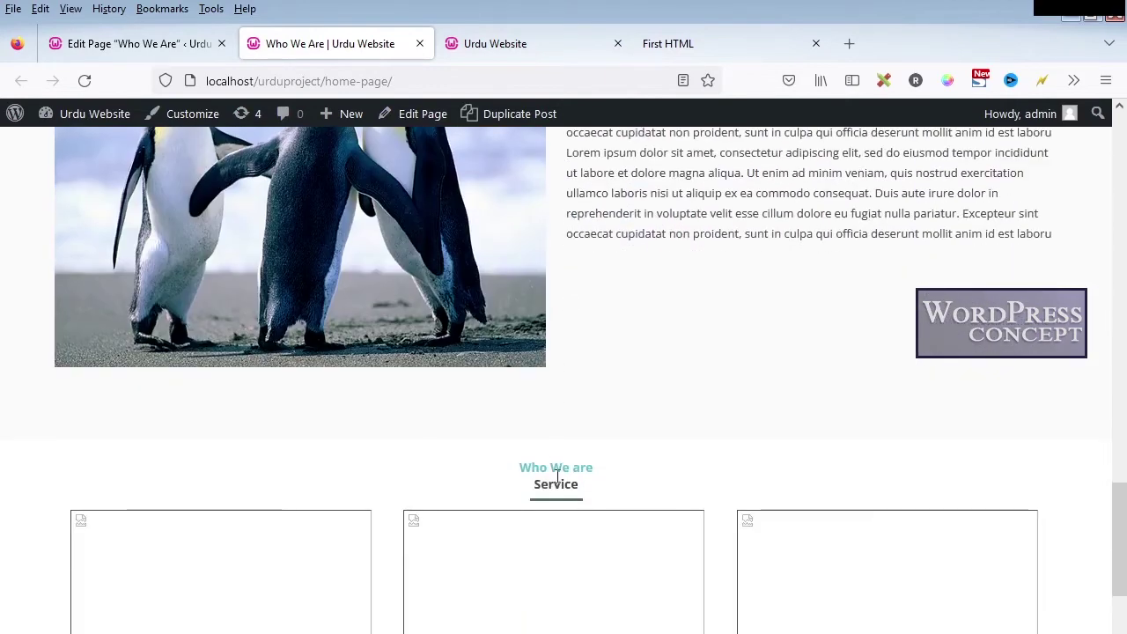
scroll(544, 508, "down", 3)
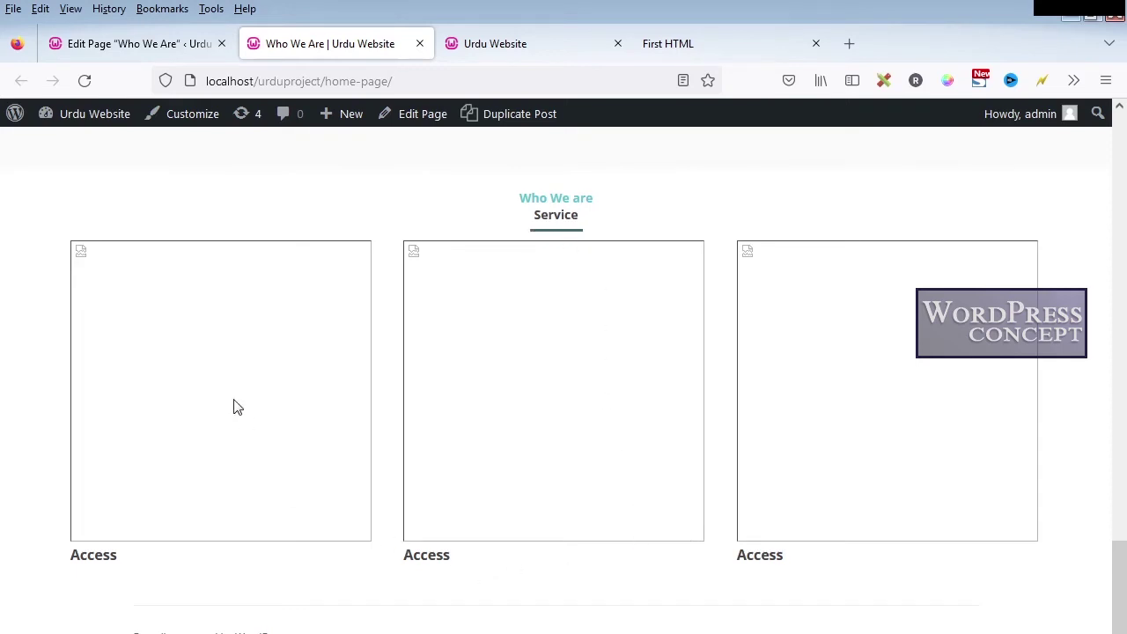
- Look through the existing Blog, News and Service posts in the WordPress admin and examine the News1 post's edit page
left_click(115, 51)
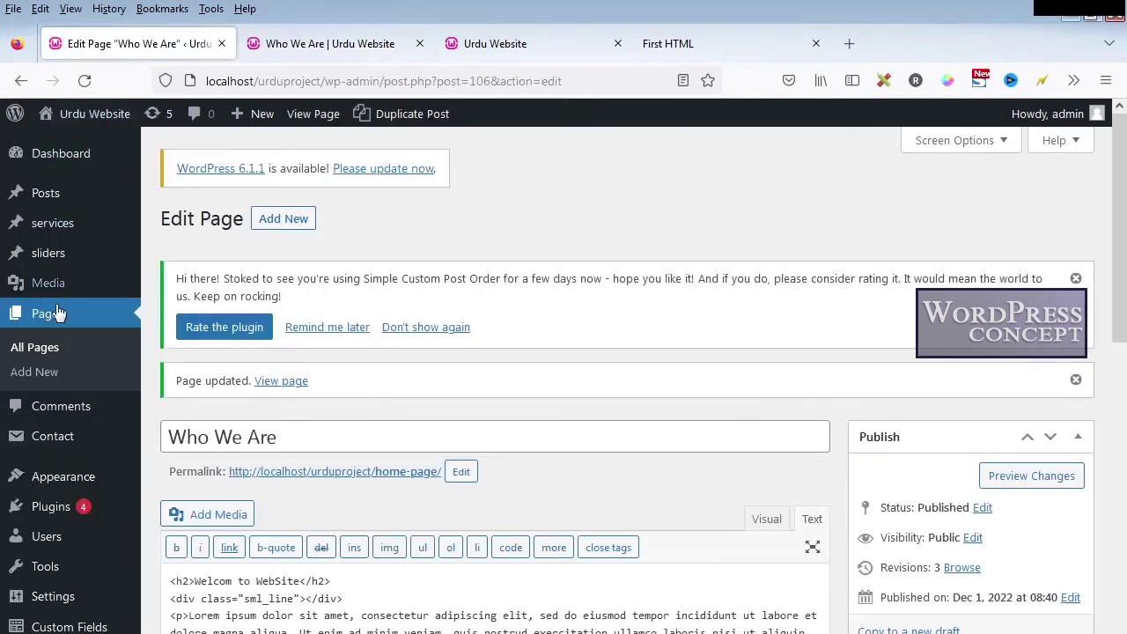
left_click(48, 201)
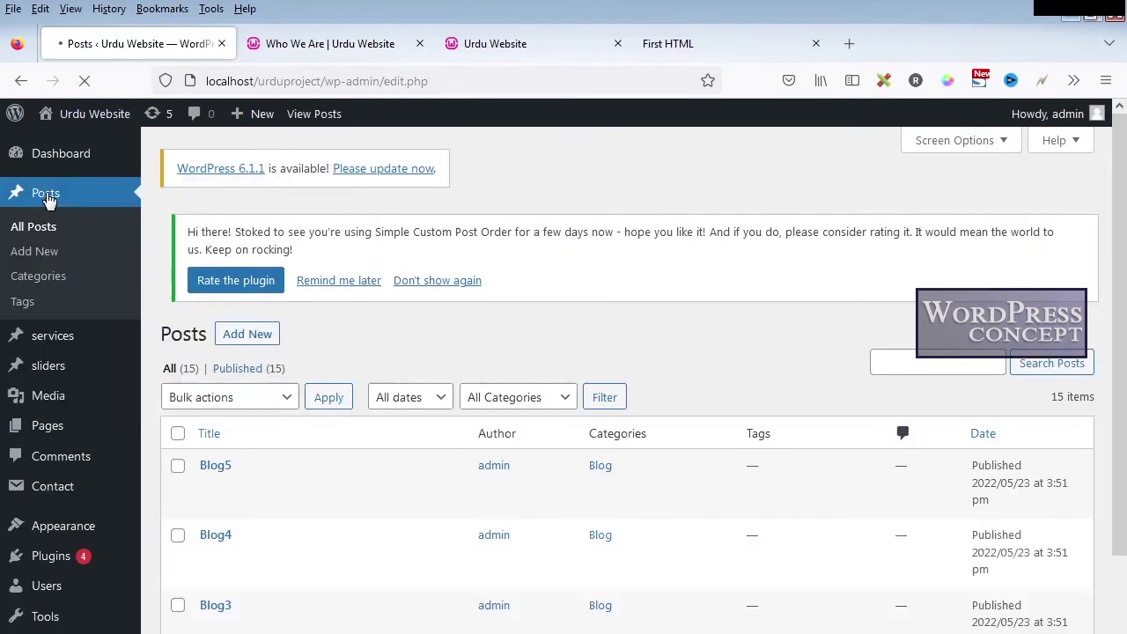
scroll(220, 423, "down", 10)
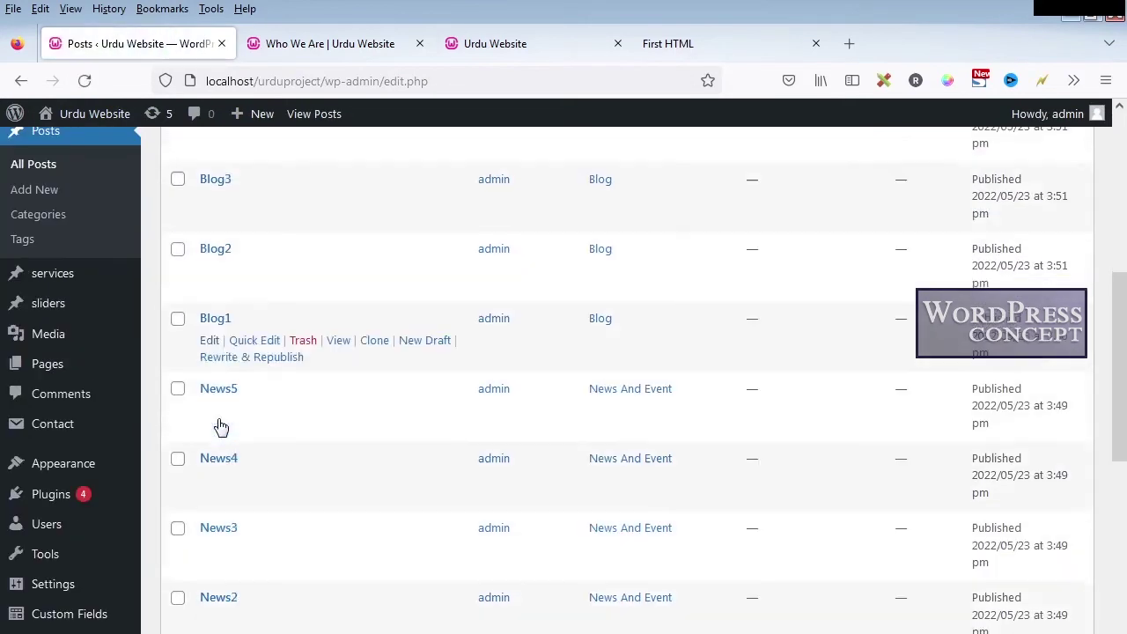
scroll(221, 426, "down", 3)
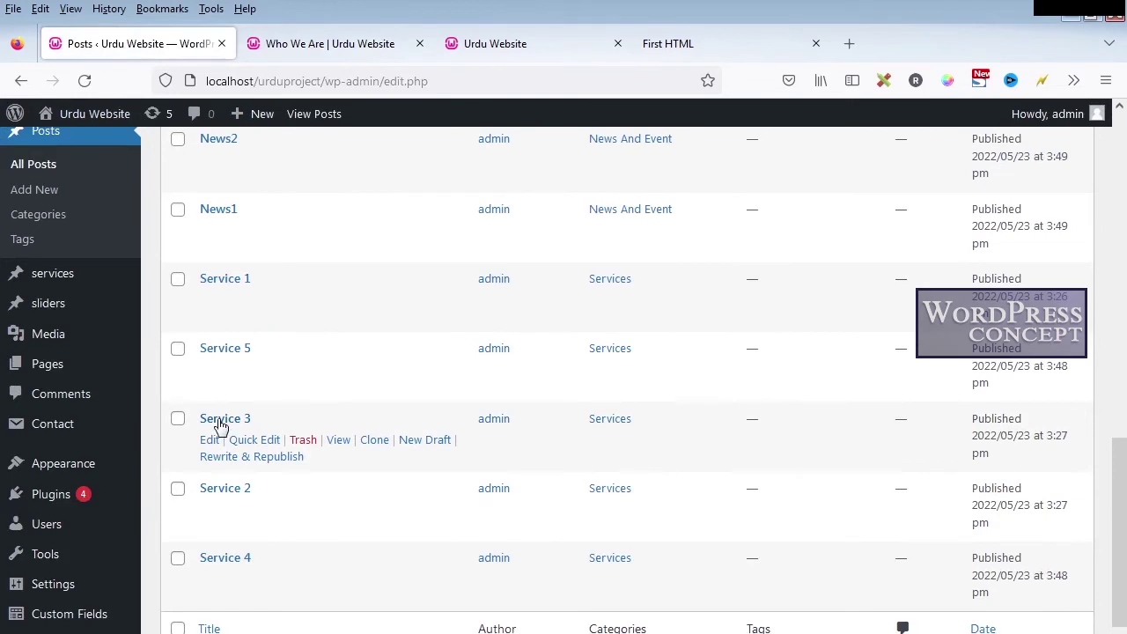
scroll(220, 425, "up", 7)
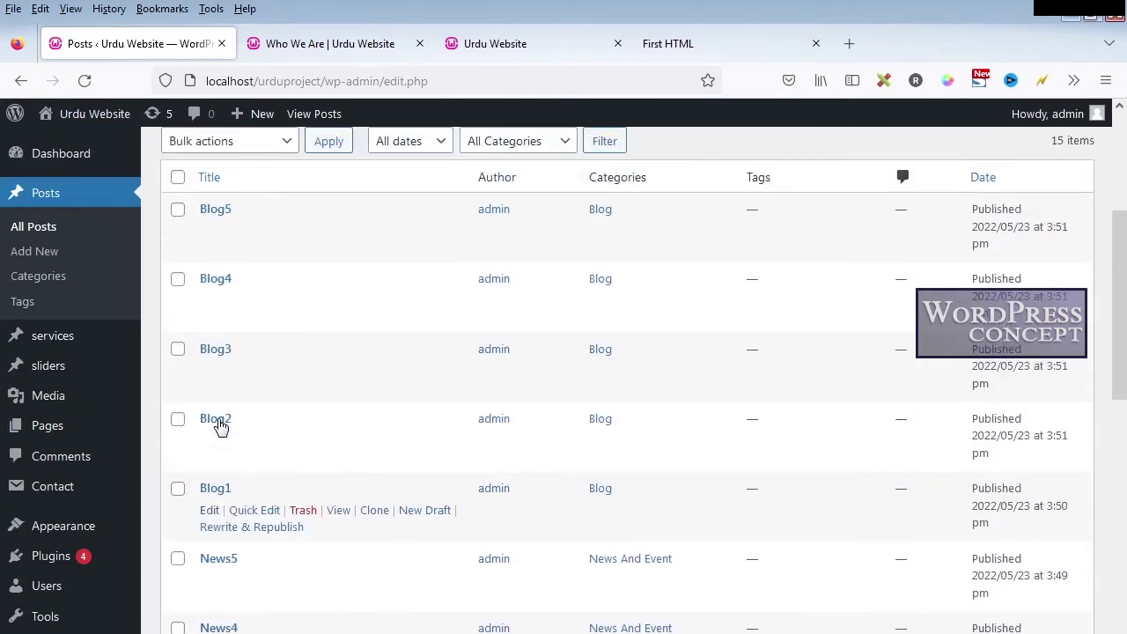
scroll(220, 425, "down", 6)
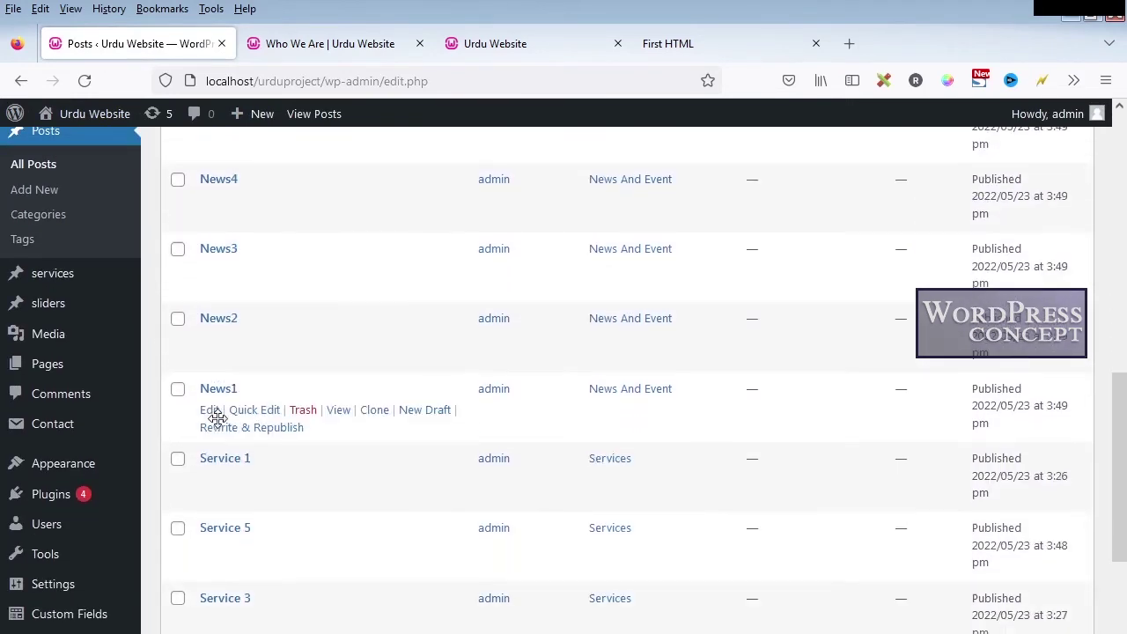
left_click(220, 301)
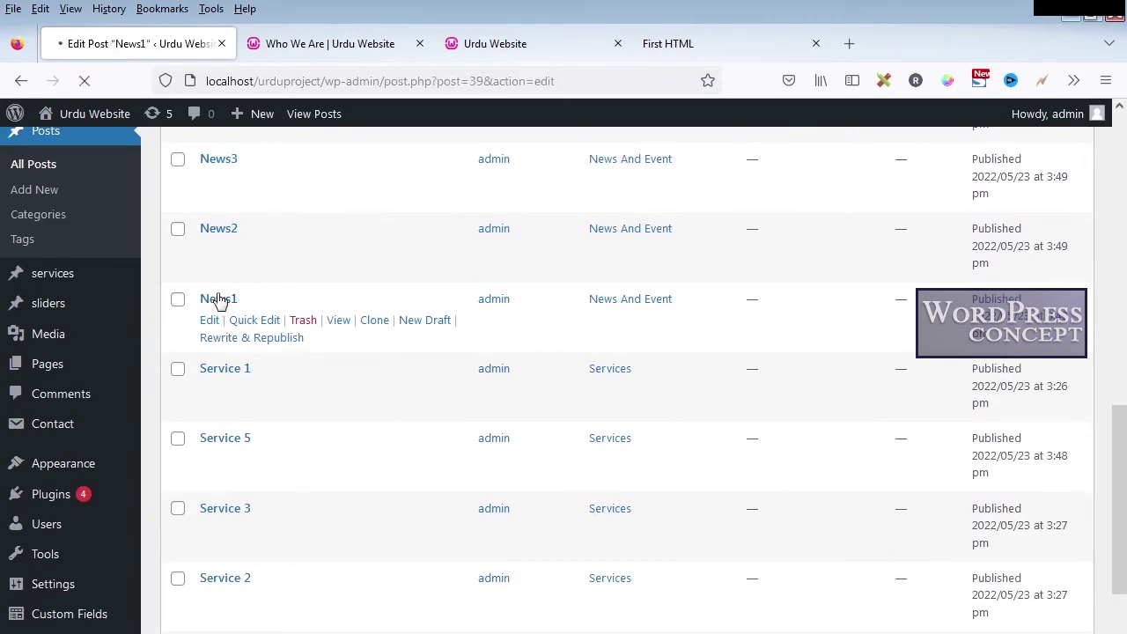
scroll(304, 347, "down", 10)
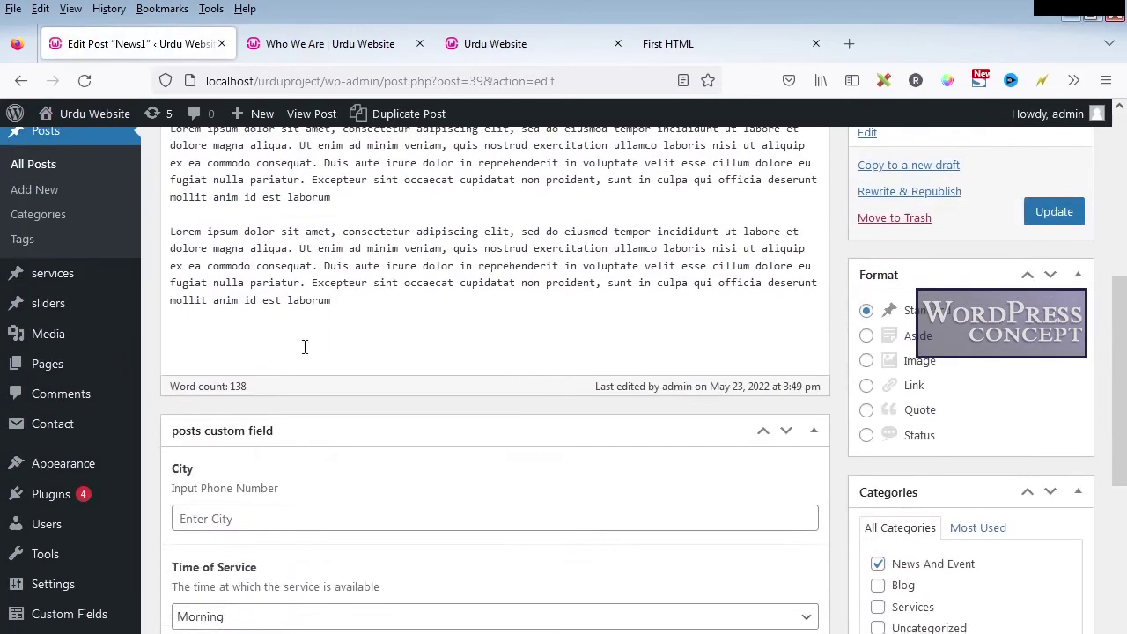
scroll(306, 353, "up", 3)
scroll(305, 352, "up", 8)
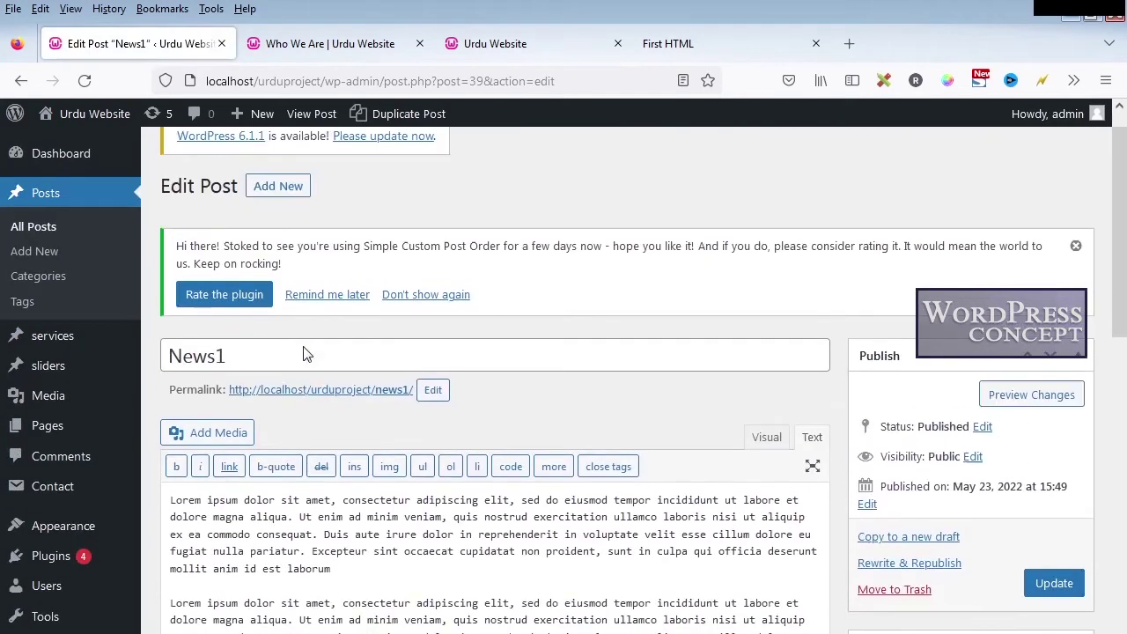
- Return to the full posts list, select every post, and move them all to the trash in bulk
left_click(39, 233)
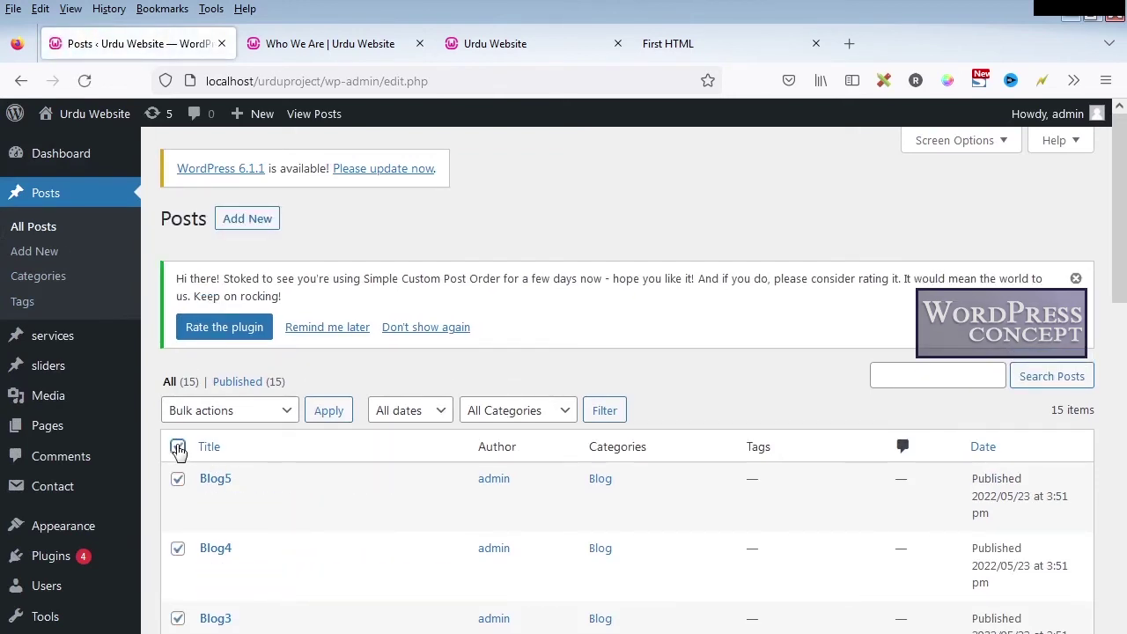
left_click(227, 424)
left_click(228, 489)
left_click(322, 414)
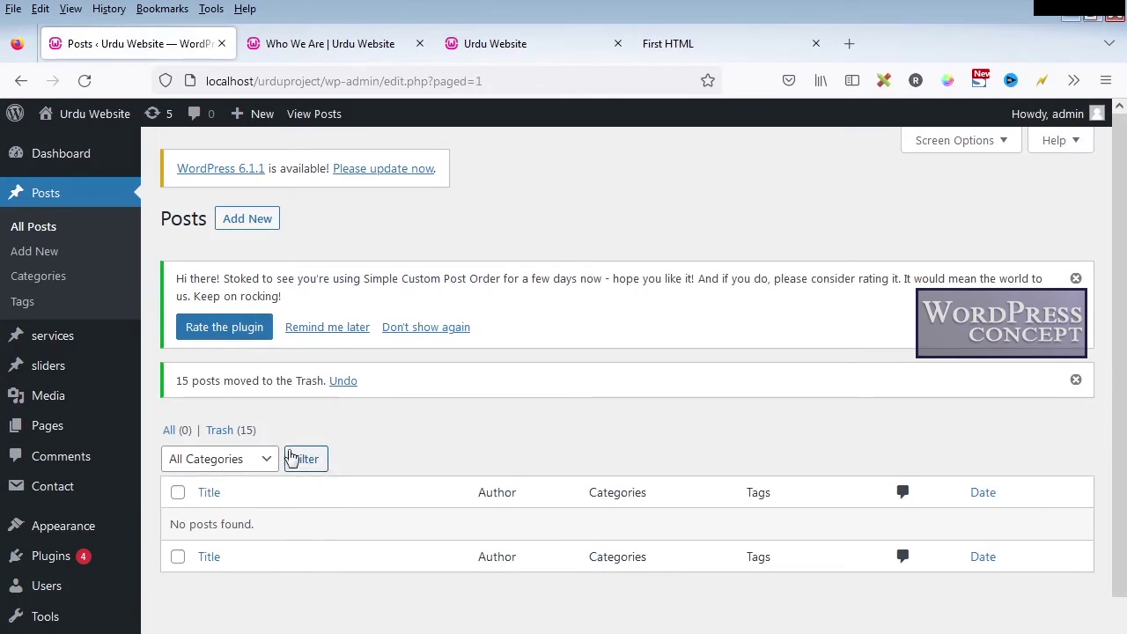
- Start a new post, check the Service columns on the static First HTML page, and title the post News 1
left_click(42, 258)
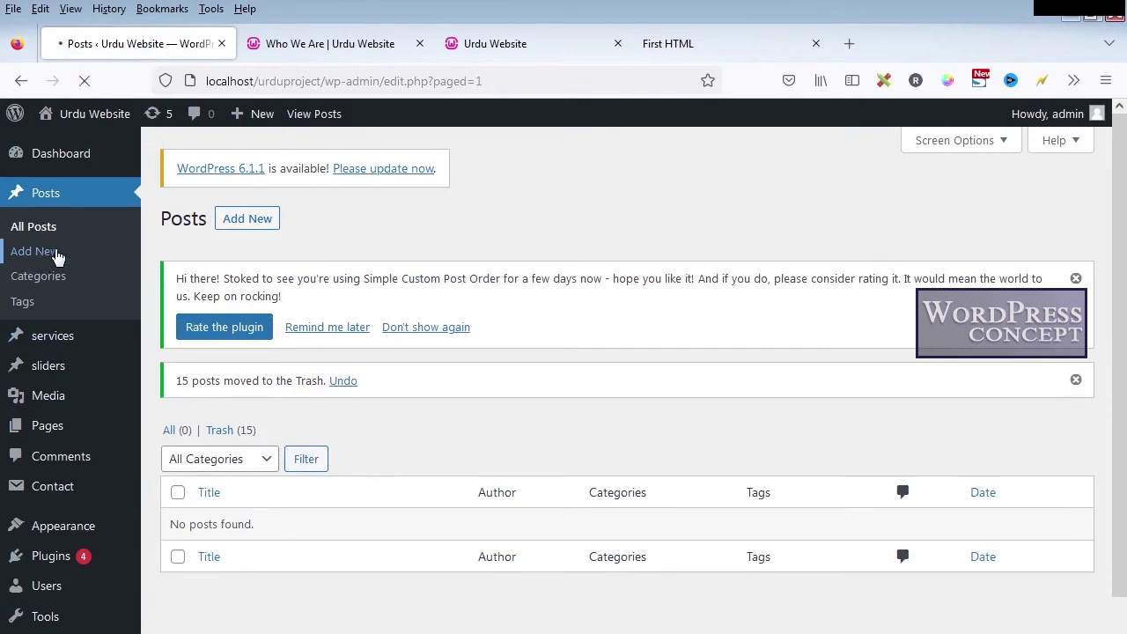
left_click(646, 41)
scroll(523, 352, "down", 3)
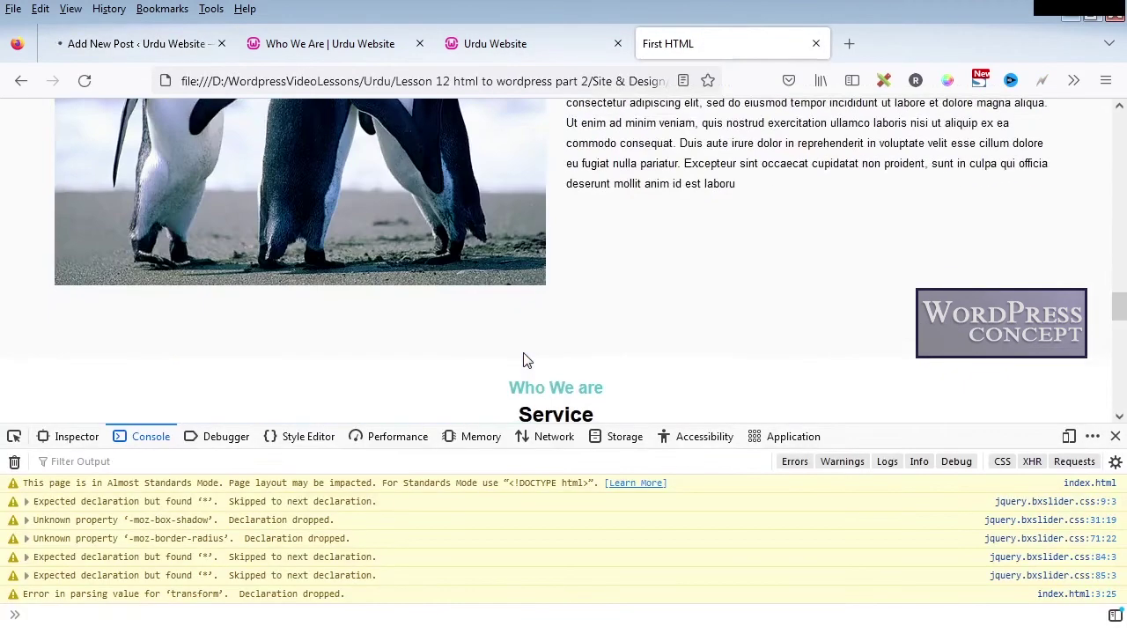
scroll(523, 357, "down", 4)
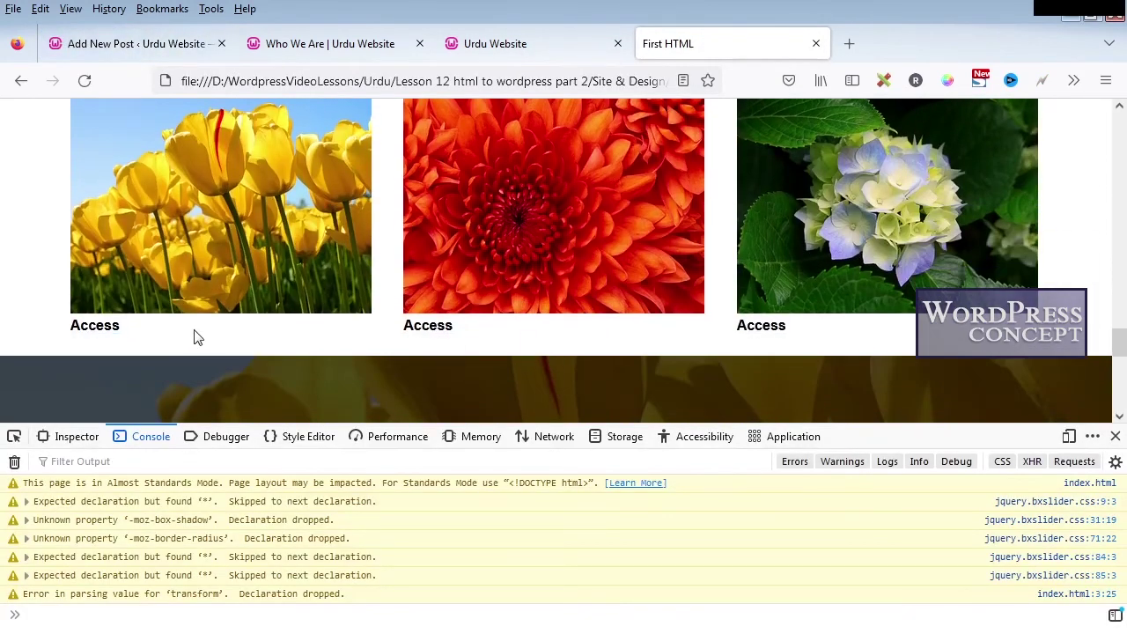
left_click(99, 45)
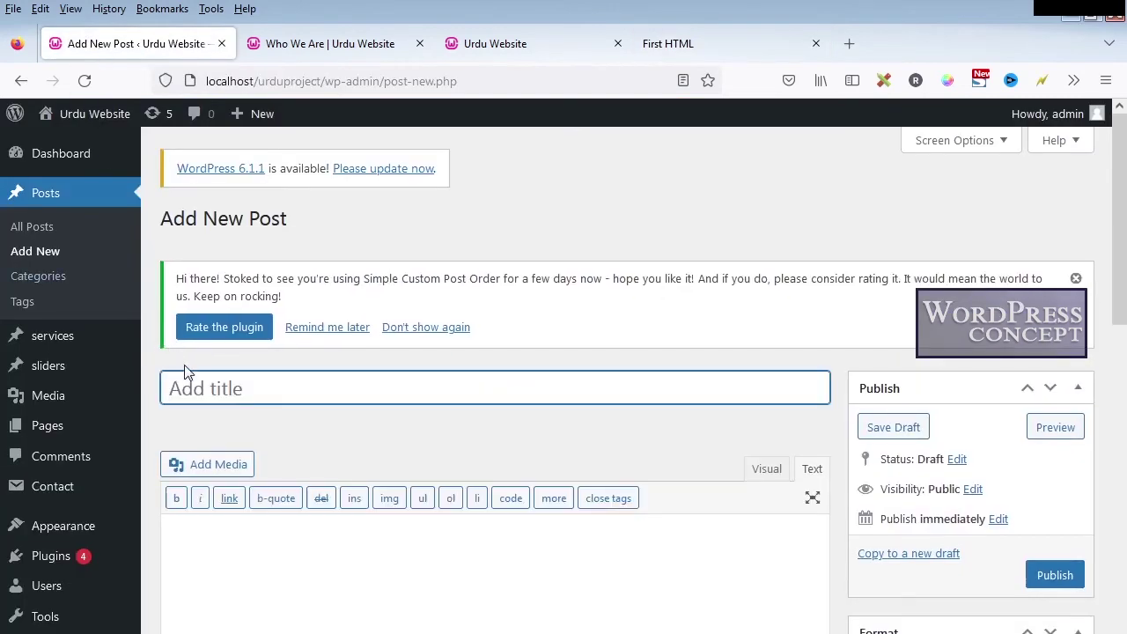
type("Ac")
key("BackSpace")
type("News 1")
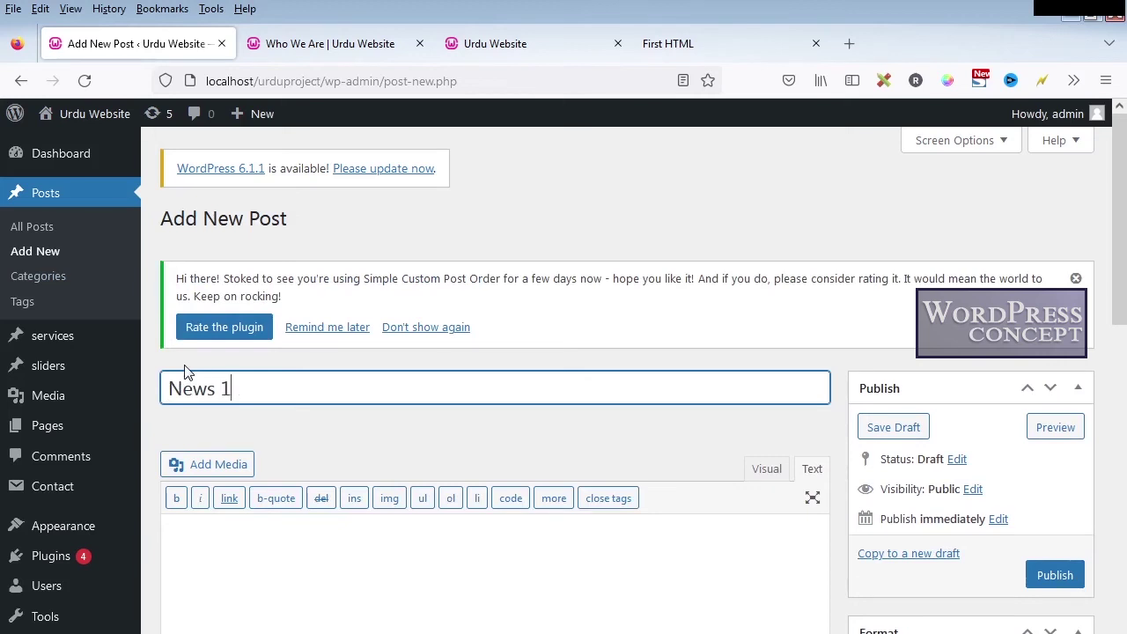
- Check the new post's category options and the Access columns with the banner below them on the static First HTML page
scroll(367, 433, "down", 5)
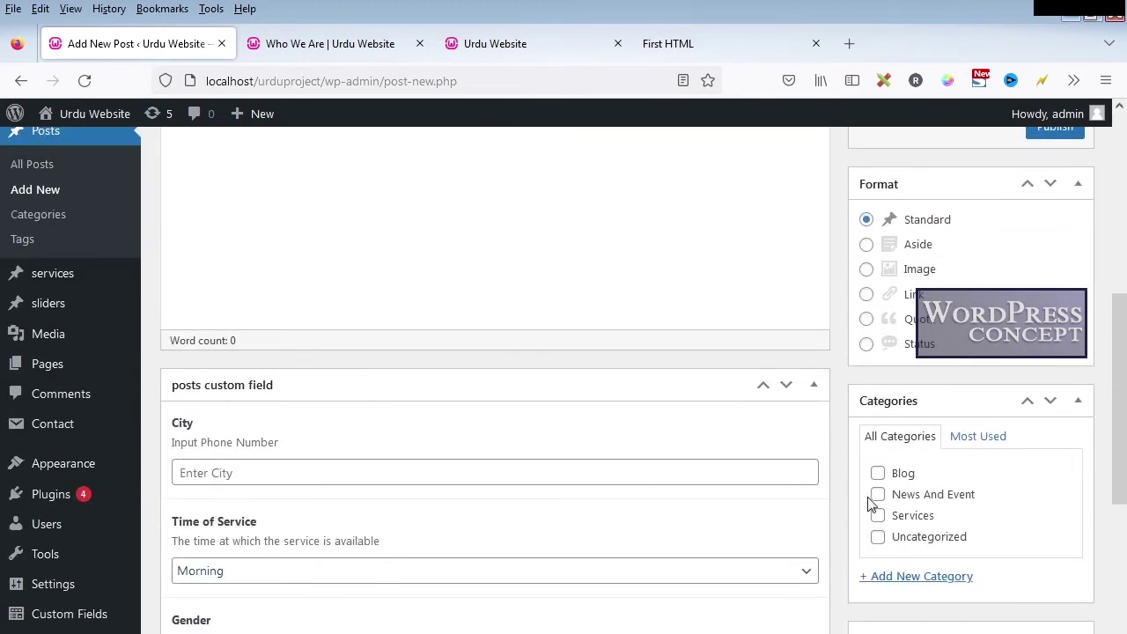
scroll(447, 370, "up", 5)
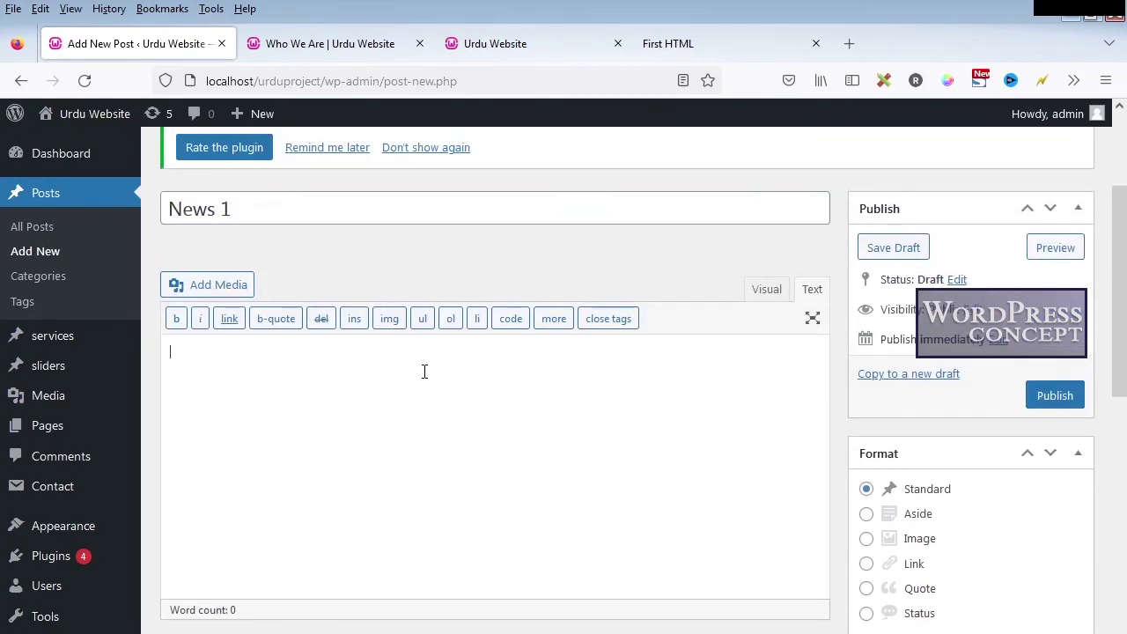
left_click(671, 53)
scroll(537, 288, "down", 4)
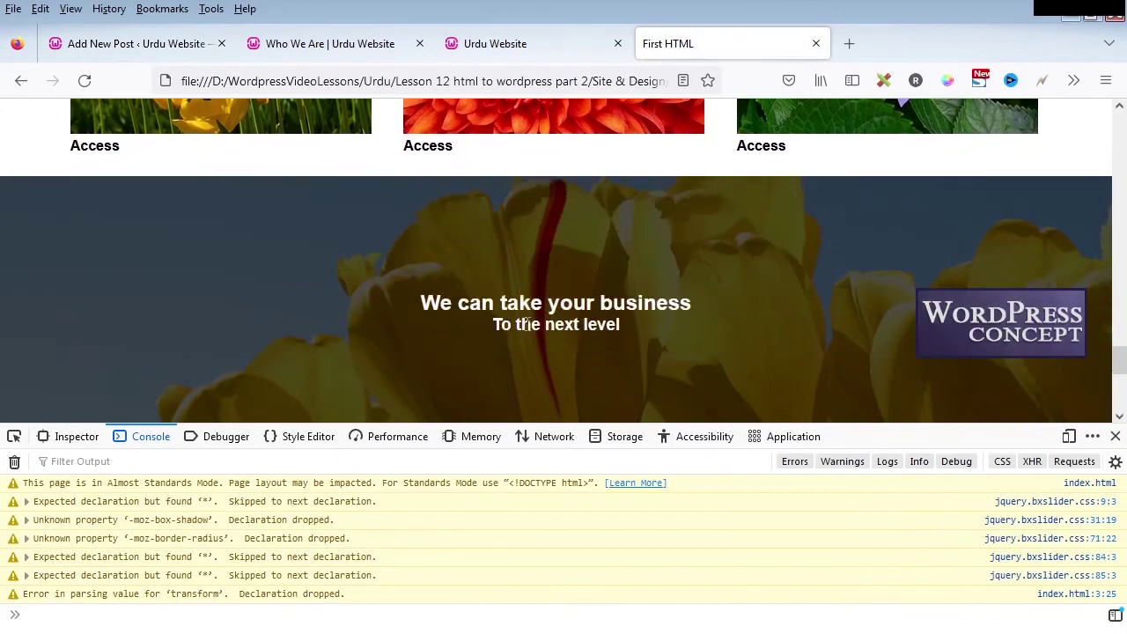
scroll(497, 330, "up", 3)
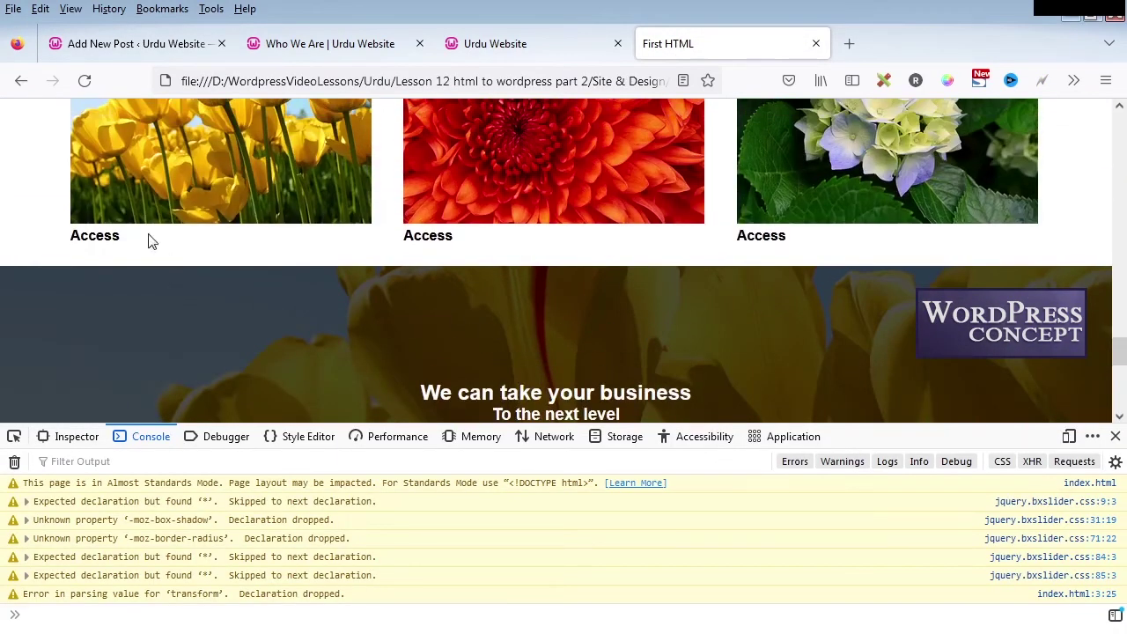
left_click(154, 44)
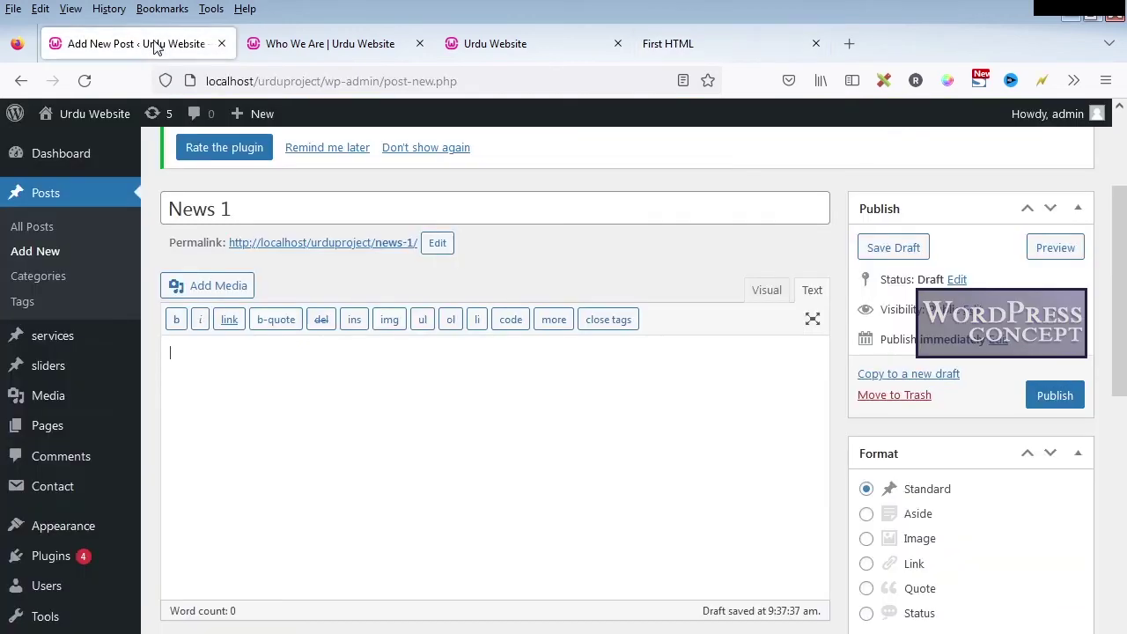
- Upload Tulips.jpg to the media library and set it as the News 1 post's featured image
scroll(933, 449, "down", 2)
scroll(938, 451, "down", 6)
left_click(931, 475)
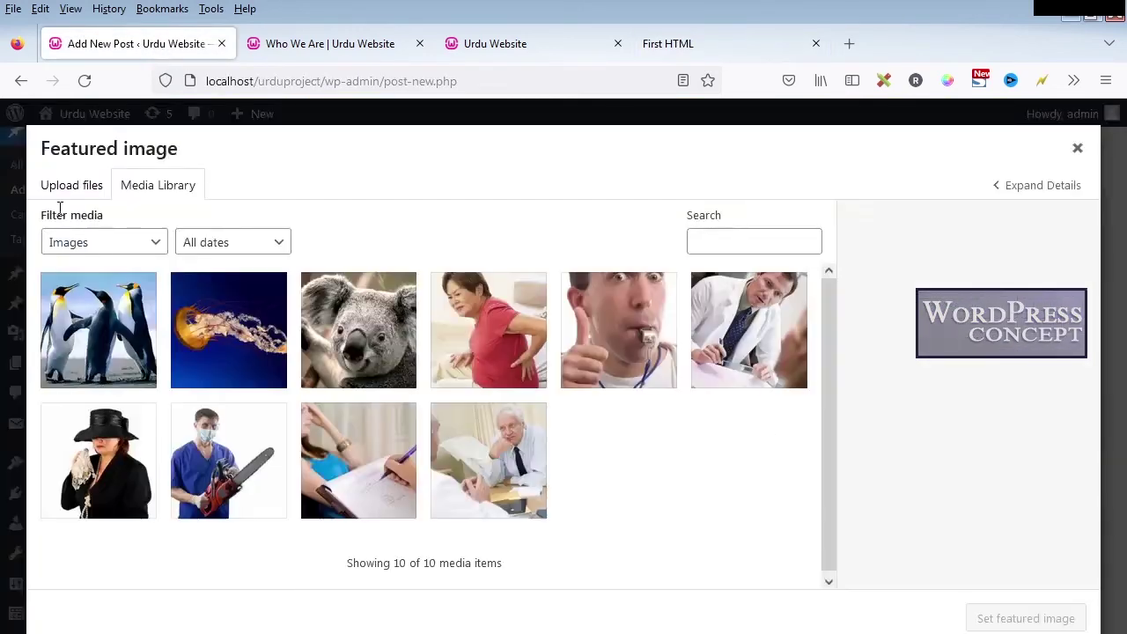
left_click(61, 189)
left_click(551, 412)
double_click(315, 345)
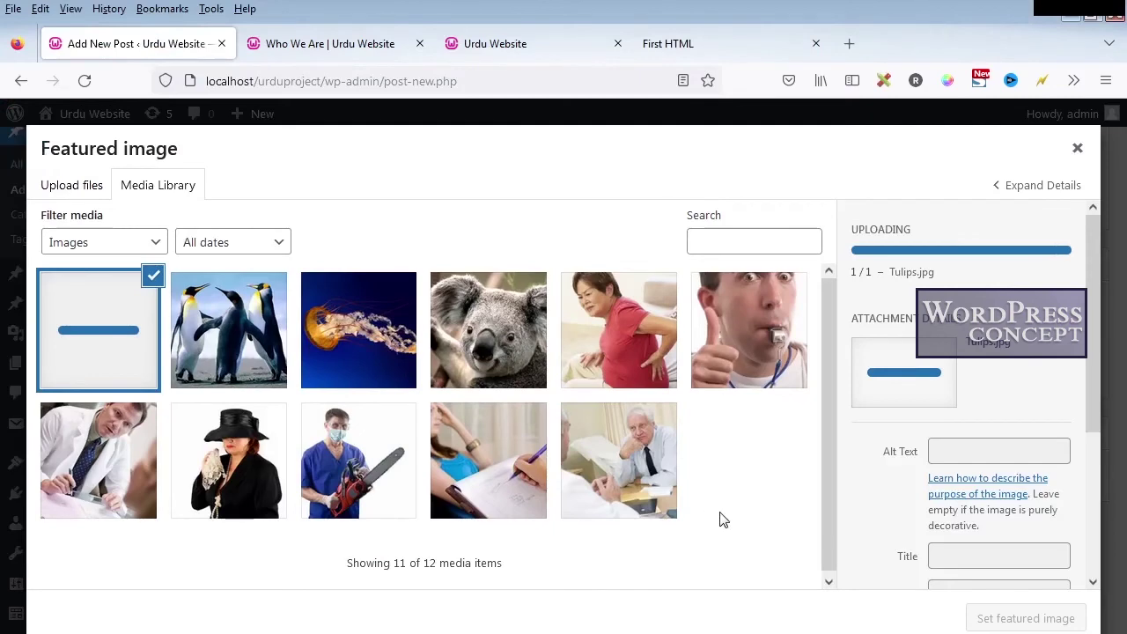
left_click(992, 624)
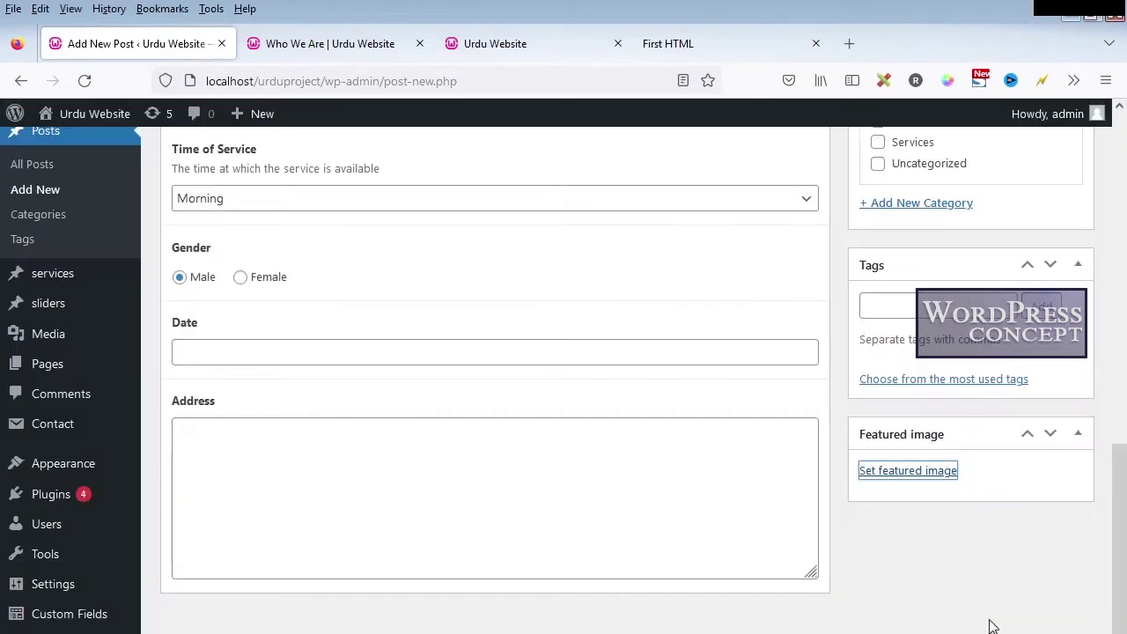
scroll(863, 568, "up", 6)
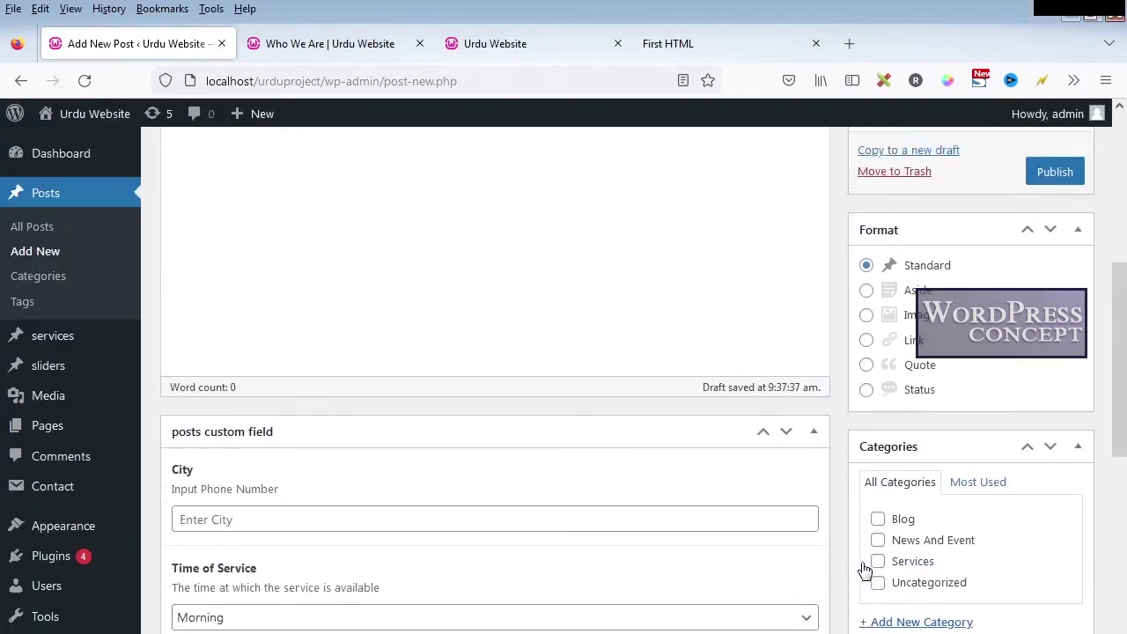
- Publish the News 1 post and title another new post News 2
scroll(862, 563, "up", 3)
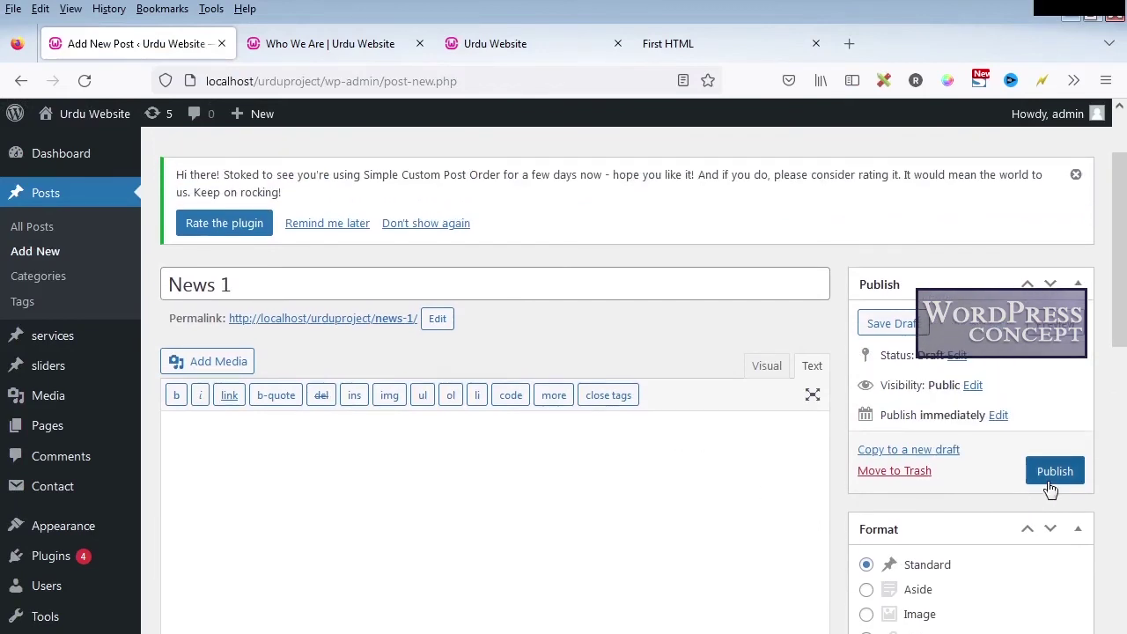
left_click(1049, 483)
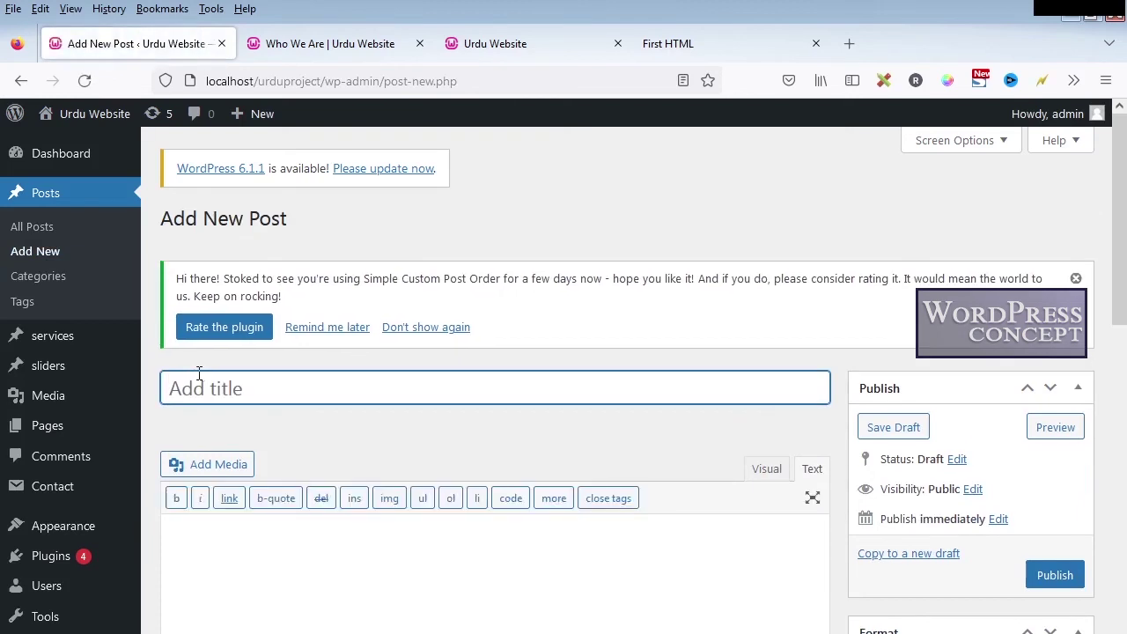
type("News 2")
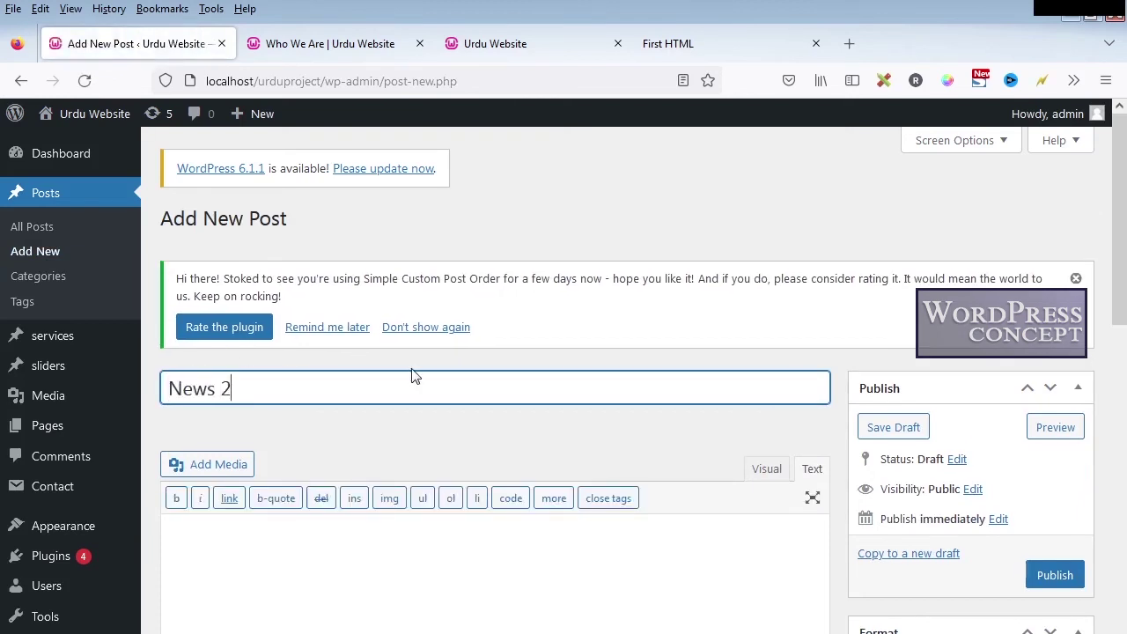
- Set the penguins picture from the media library as the News 2 post's featured image and publish the post
scroll(413, 374, "down", 10)
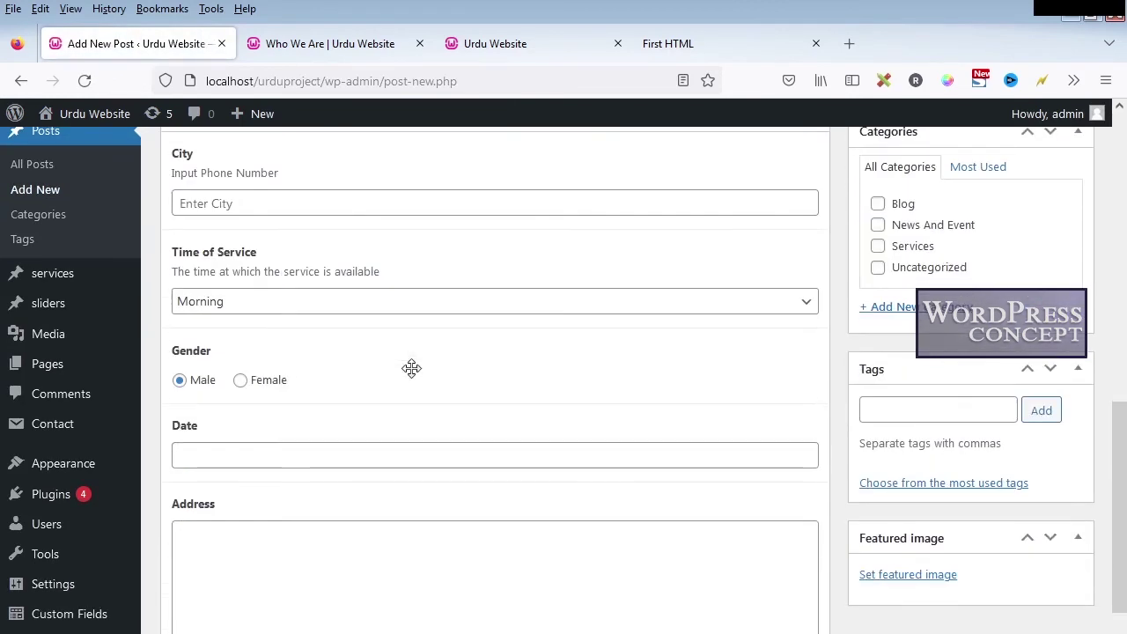
left_click(929, 489)
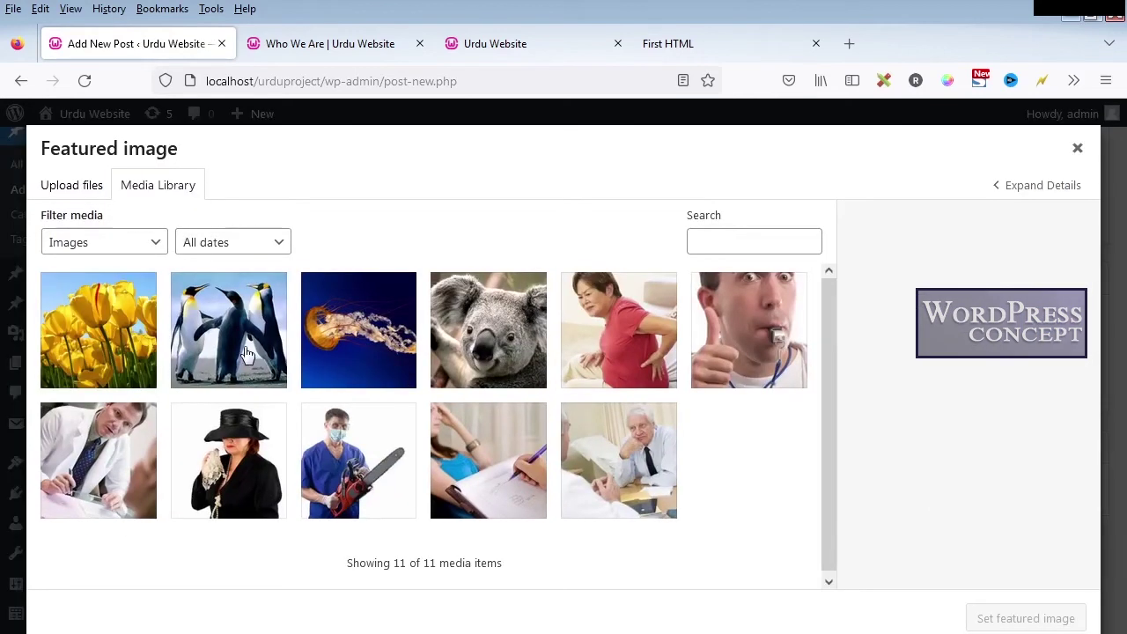
left_click(252, 358)
left_click(998, 615)
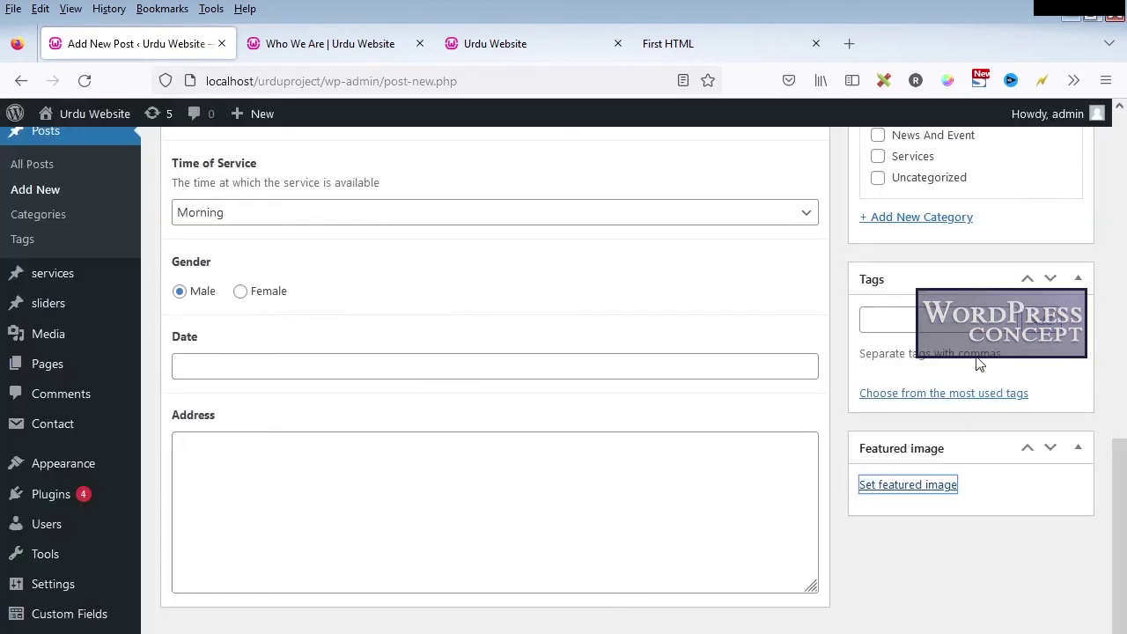
scroll(973, 411, "up", 3)
scroll(987, 324, "up", 3)
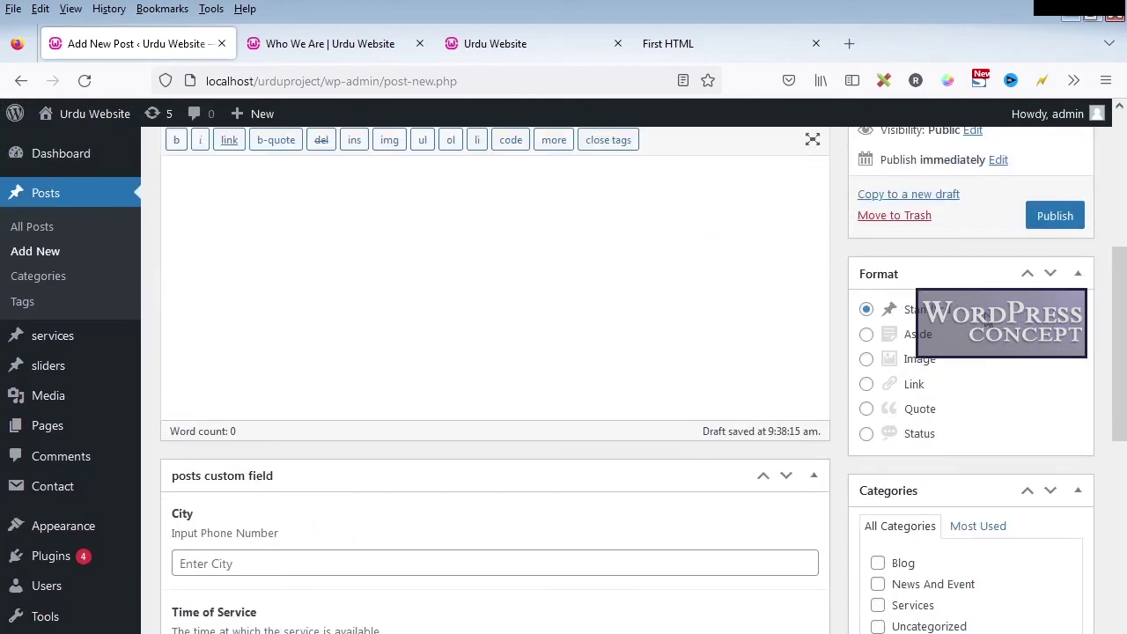
left_click(1048, 216)
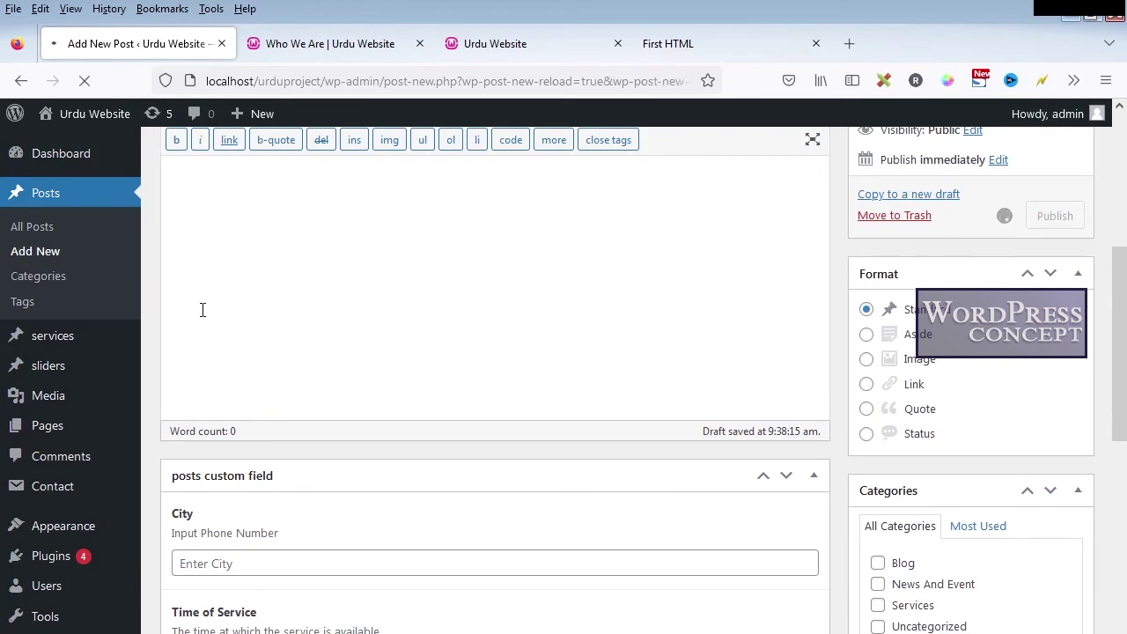
- Create a post titled News 3, set the jellyfish picture as its featured image, and publish it
left_click(34, 257)
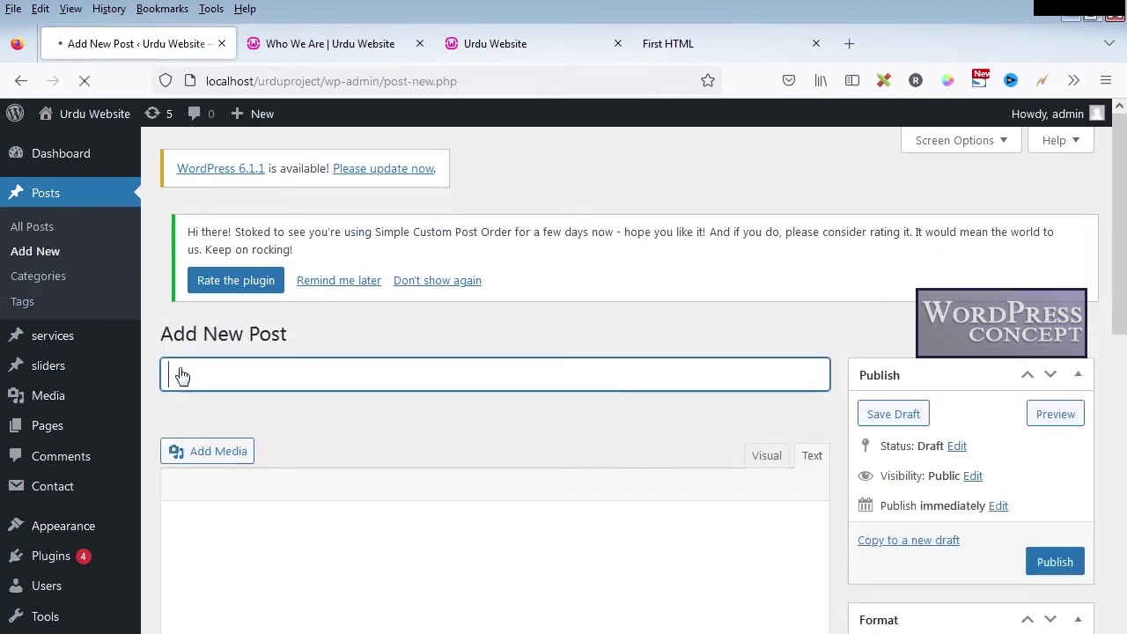
type("ews 3")
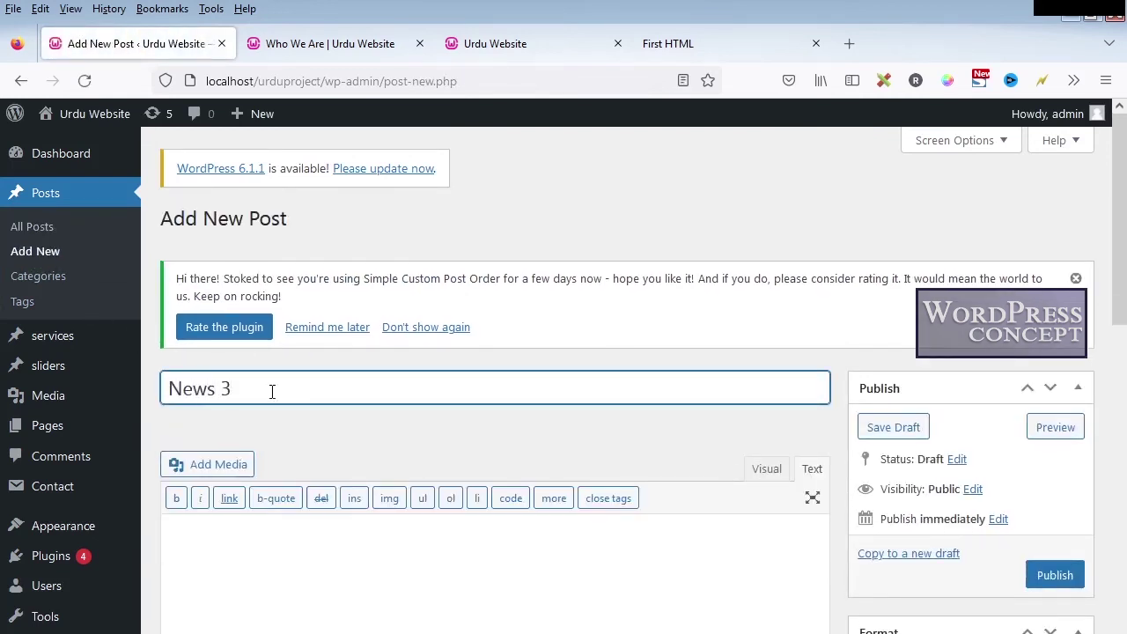
scroll(272, 392, "down", 8)
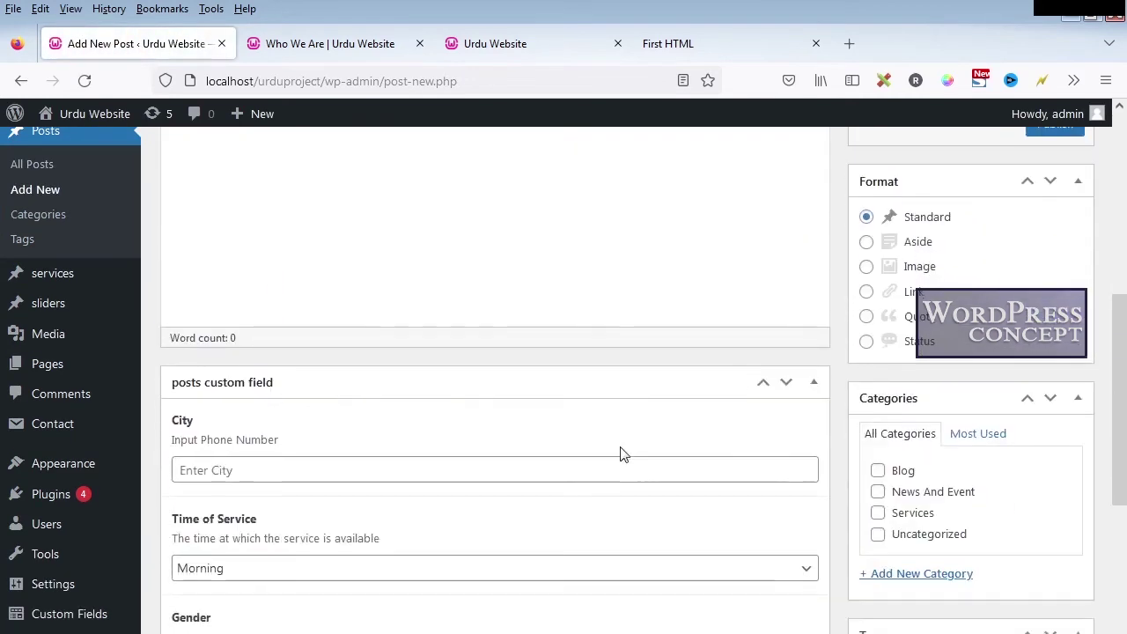
left_click(935, 581)
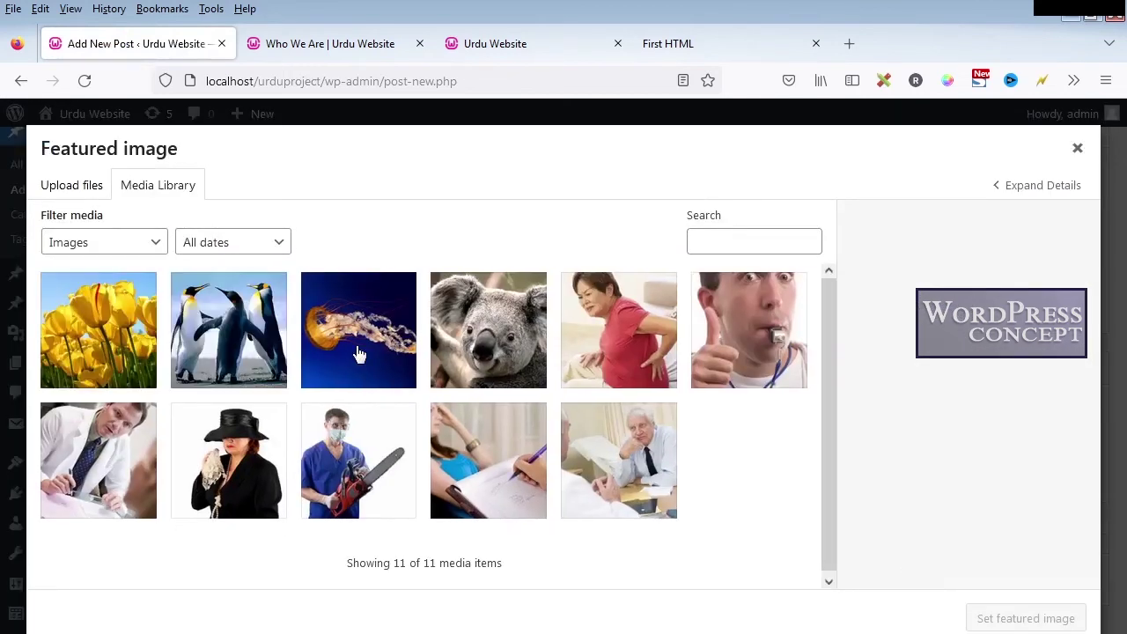
left_click(358, 352)
left_click(981, 619)
scroll(885, 511, "up", 5)
scroll(878, 501, "up", 3)
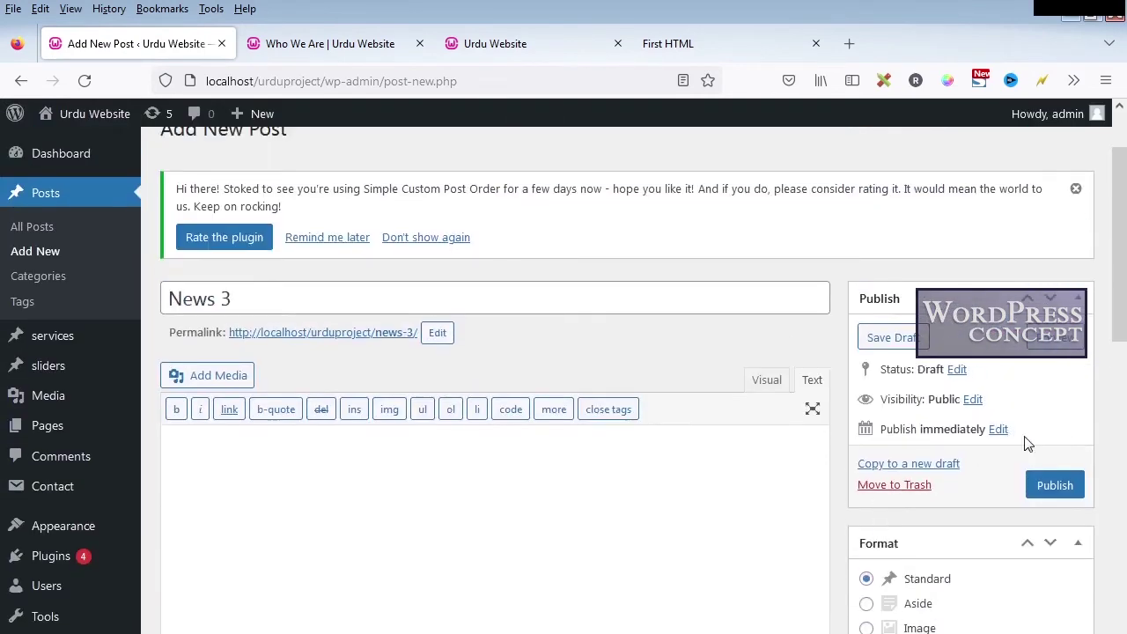
left_click(1054, 485)
- Switch to Dreamweaver and replace the "Who We are" h3 text above the static columns in home-page.php with "News and Events", checking the live page
key("alt+Tab")
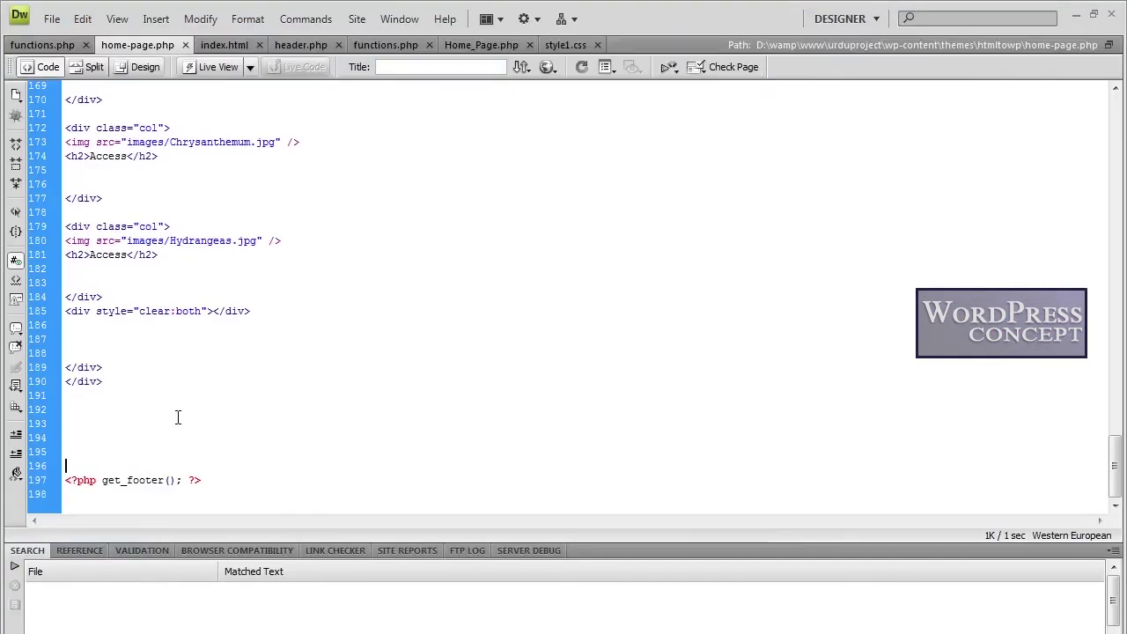
scroll(257, 252, "up", 7)
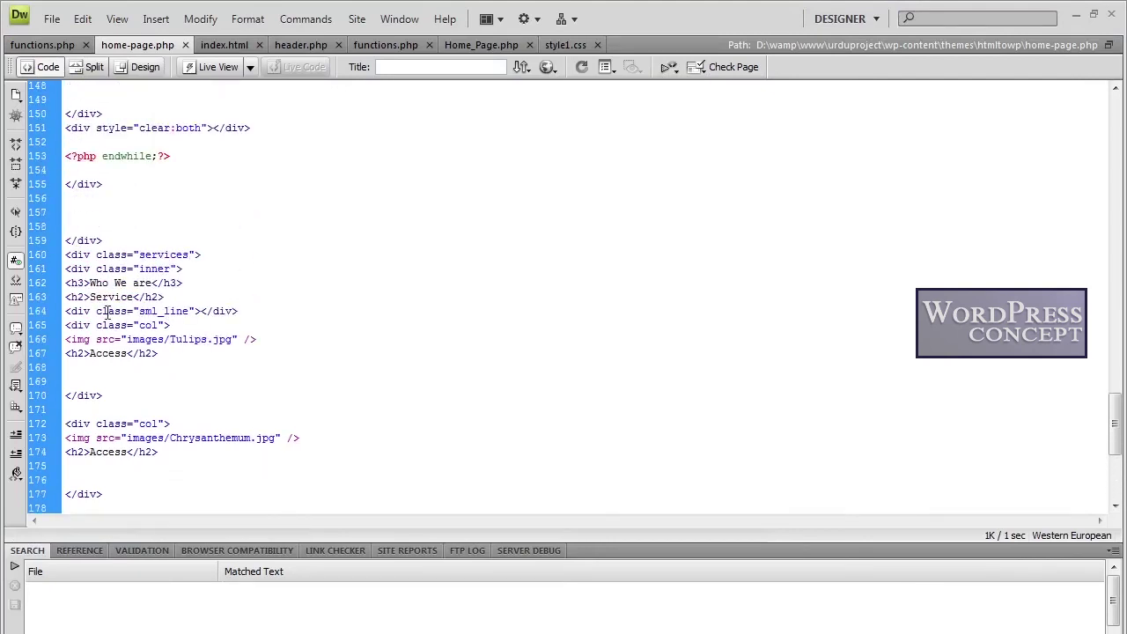
left_click_drag(91, 281, 147, 284)
key("alt+Tab")
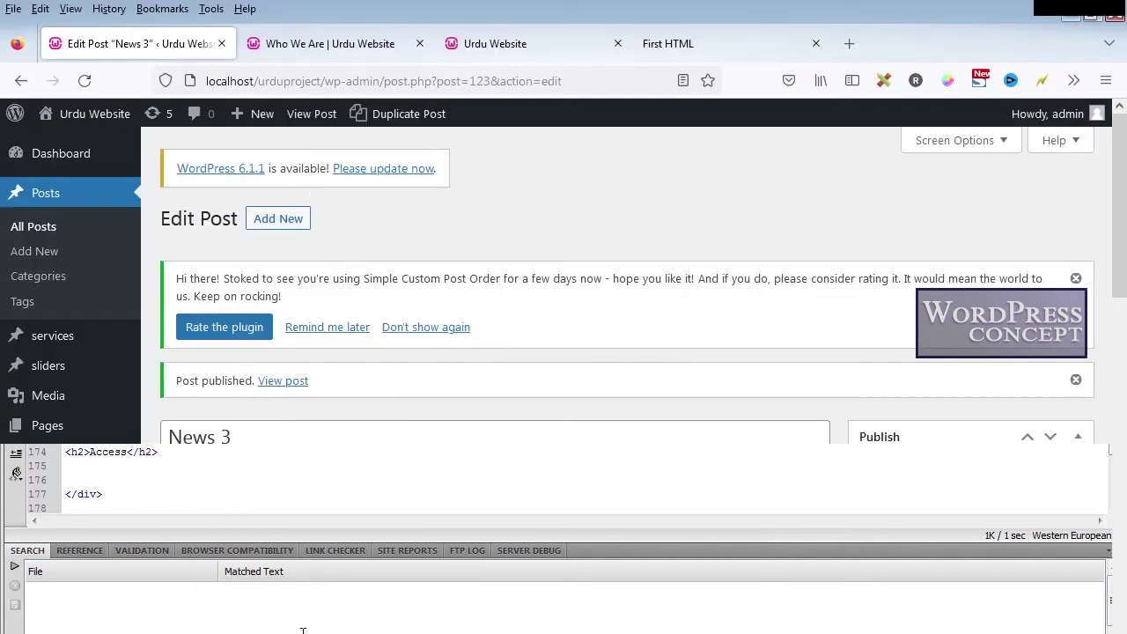
left_click(378, 46)
scroll(540, 352, "up", 2)
left_click_drag(520, 287, 582, 293)
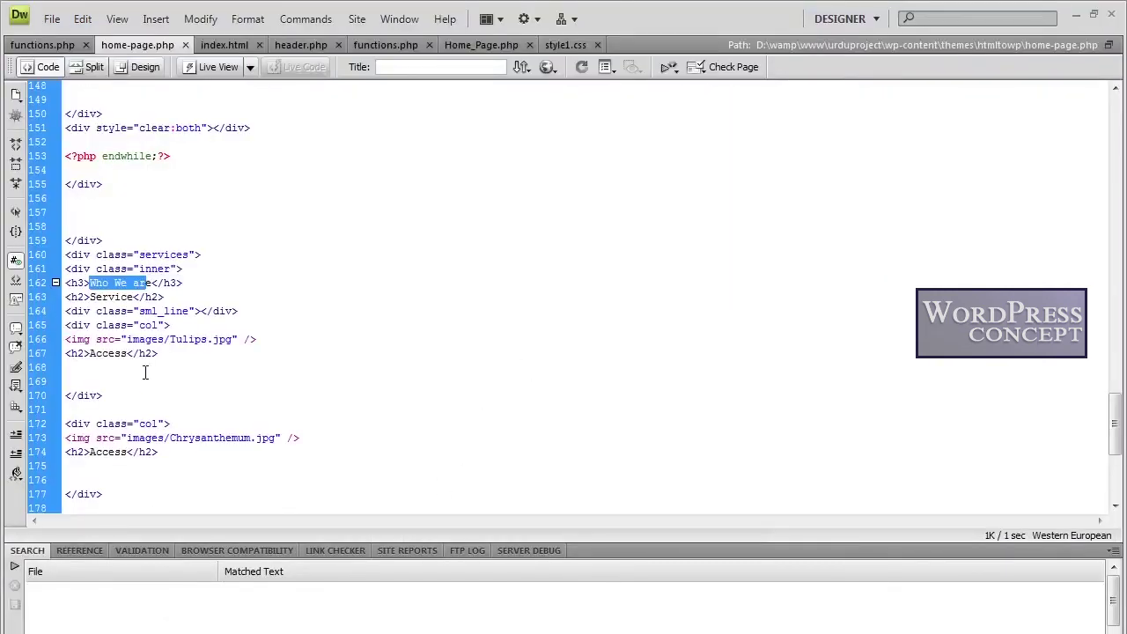
key("shift+Right")
type("News ")
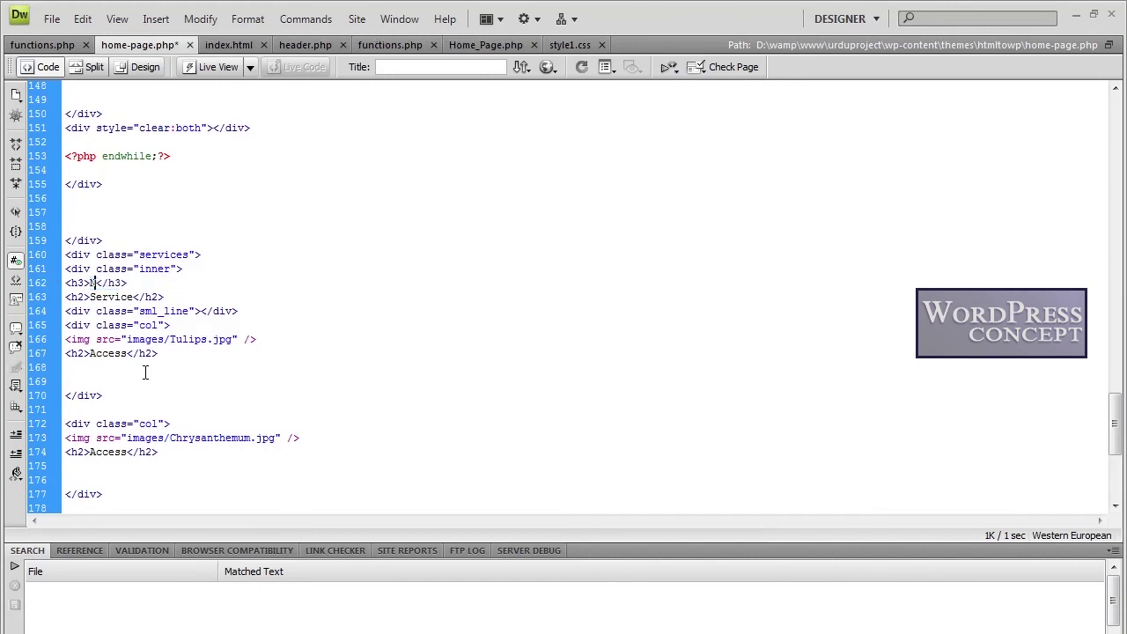
type("sr")
key("BackSpace")
key("BackSpace")
type("and Events")
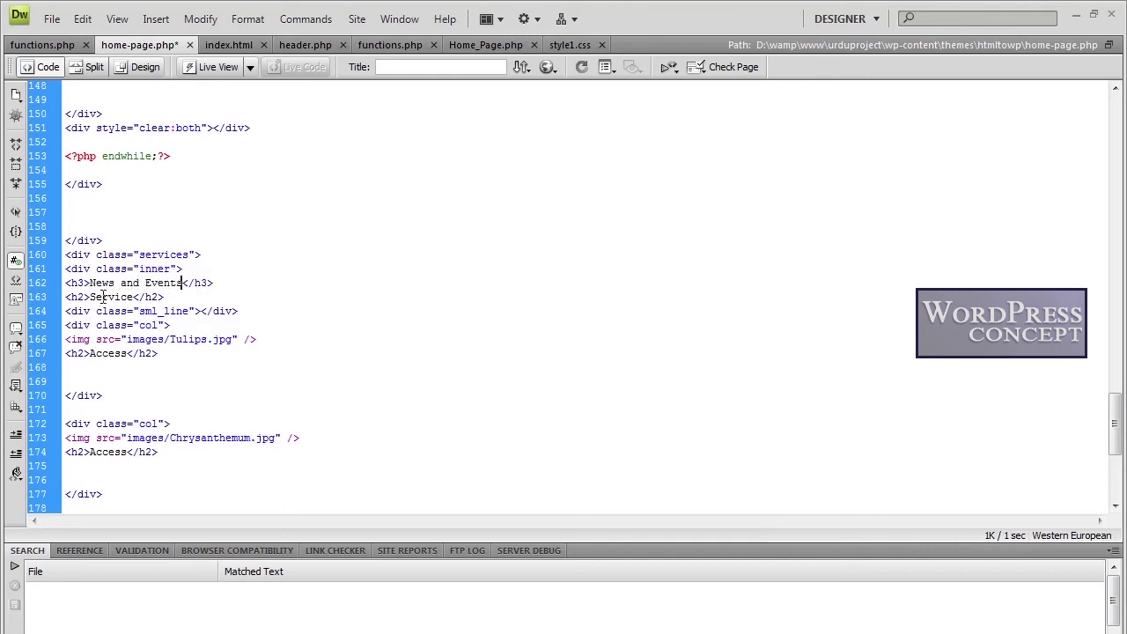
- Remove the word Service from the h2 under the News and Events heading and save home-page.php
double_click(104, 296)
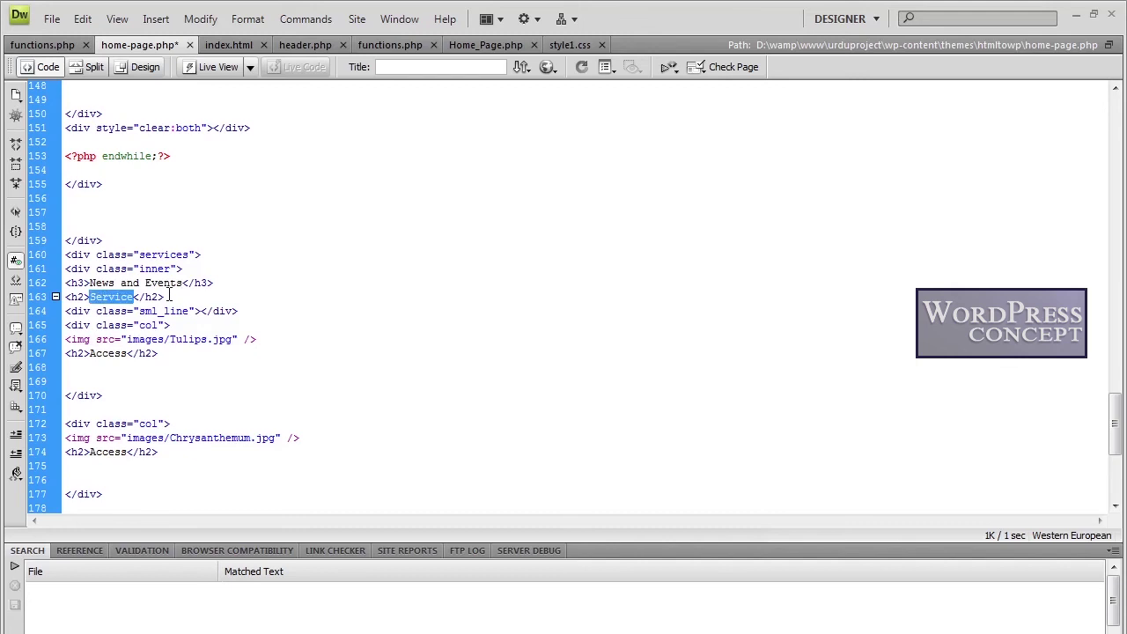
key("Delete")
key("ctrl+s")
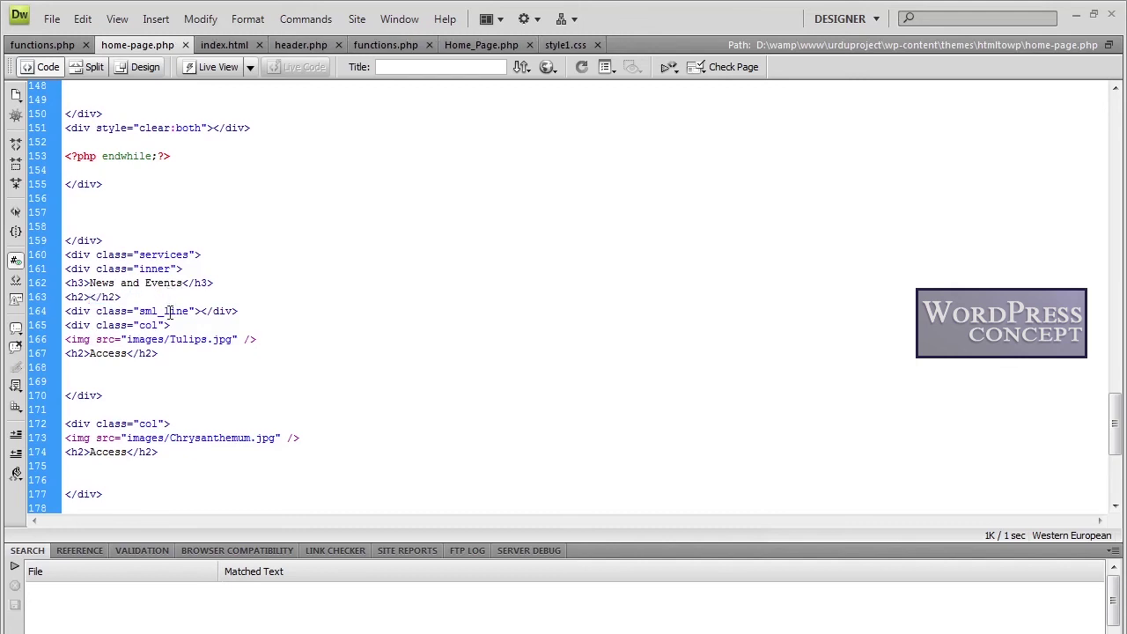
- Delete the Chrysanthemum.jpg and Hydrangeas.jpg col blocks from the News and Events section, keeping the Tulips.jpg block
right_click(83, 326)
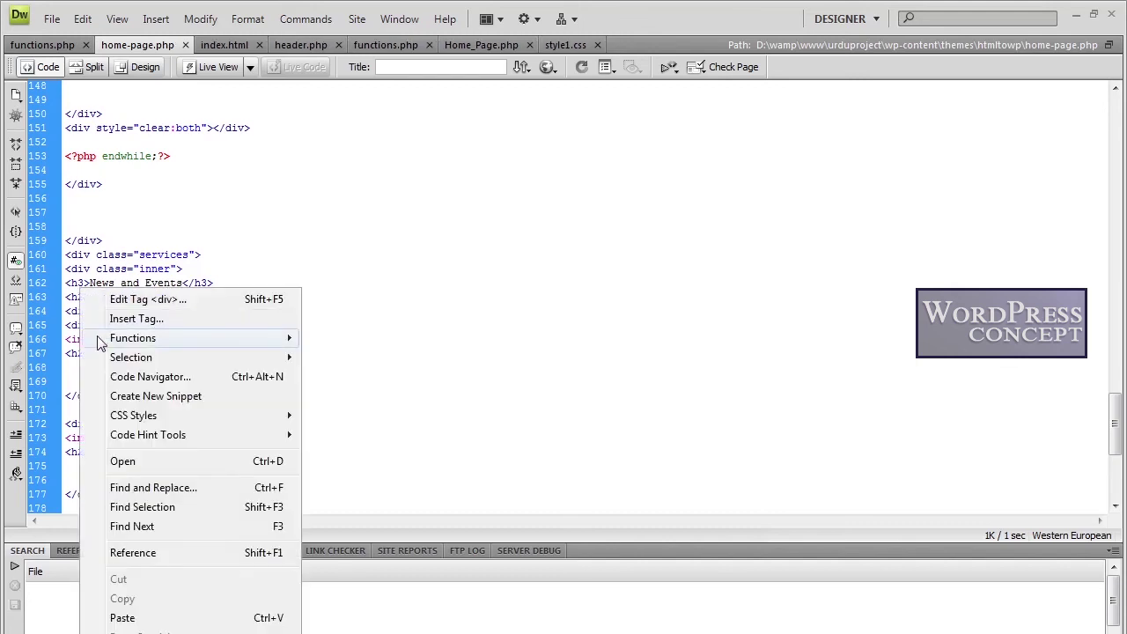
left_click(104, 300)
key("Escape")
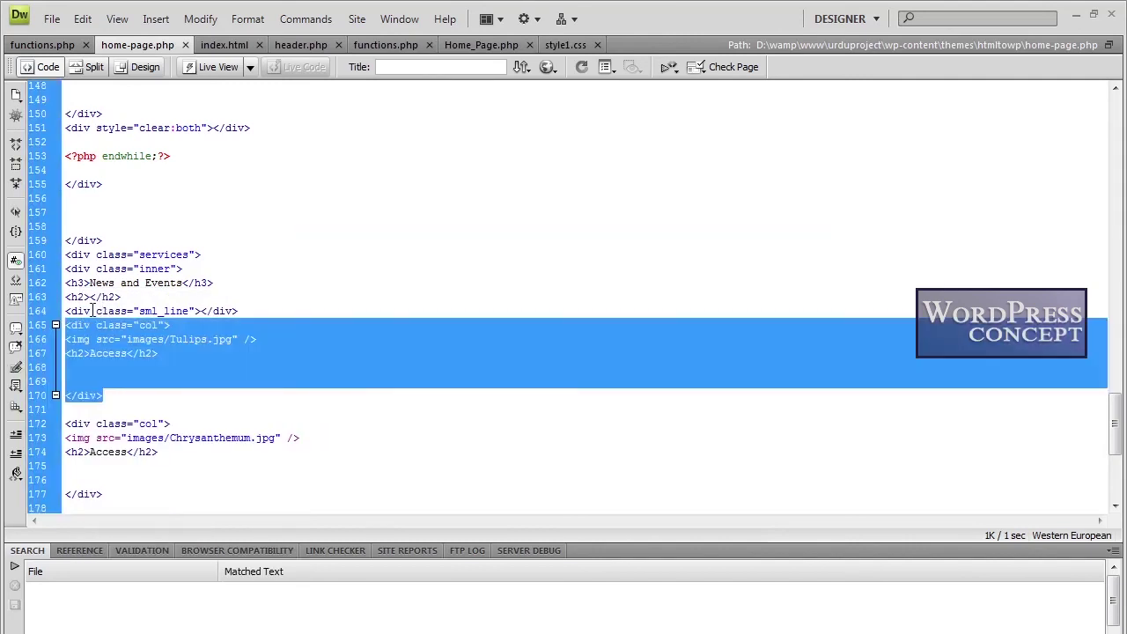
right_click(70, 428)
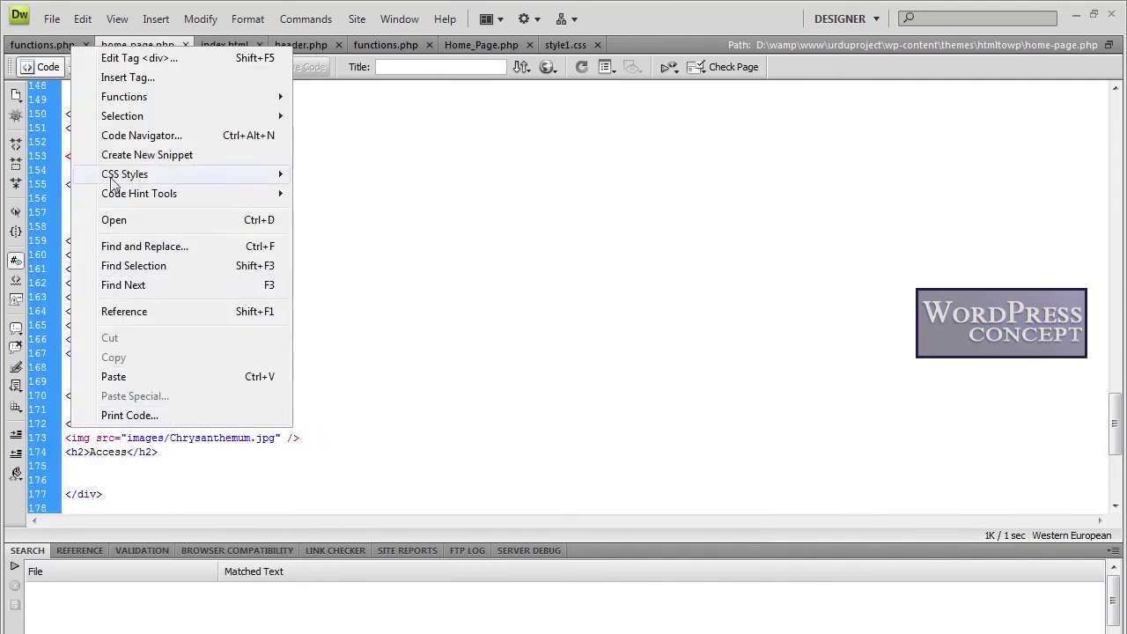
left_click(132, 55)
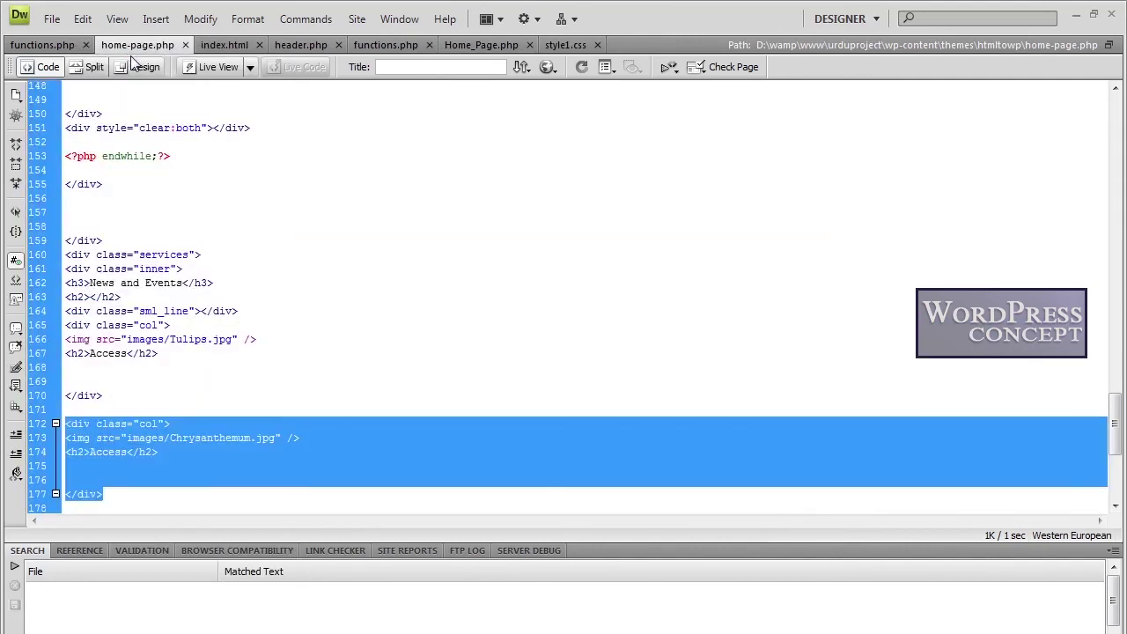
key("Delete")
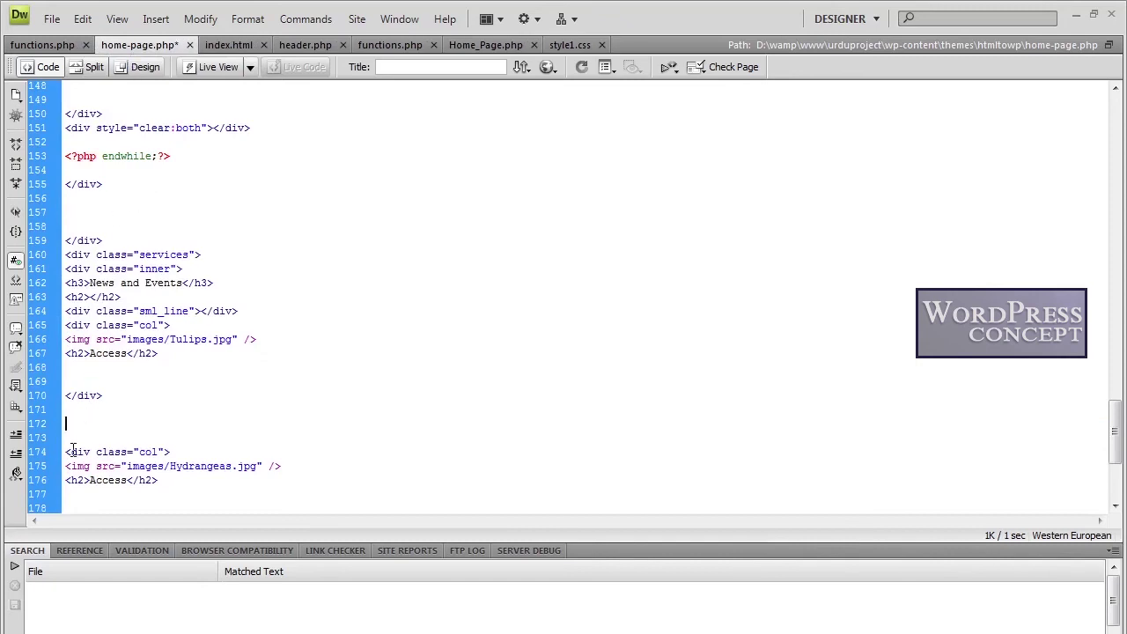
right_click(73, 450)
left_click(154, 79)
key("Escape")
key("Delete")
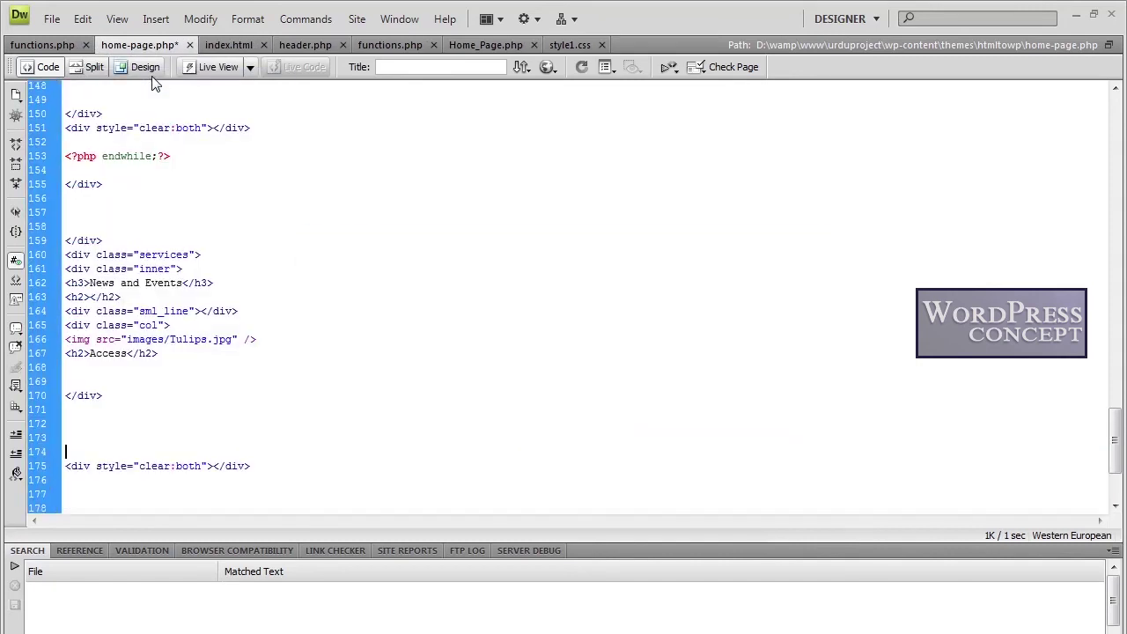
- Insert five blank lines above the remaining Tulips.jpg col block, below the sml_line div
left_click(66, 324)
key("Return")
key("Return")
key("Return")
key("Return")
key("Return")
- Copy the services query, loop opening and thumbnail URL code, and paste it above the Tulips.jpg col block
scroll(212, 240, "up", 9)
scroll(211, 240, "up", 11)
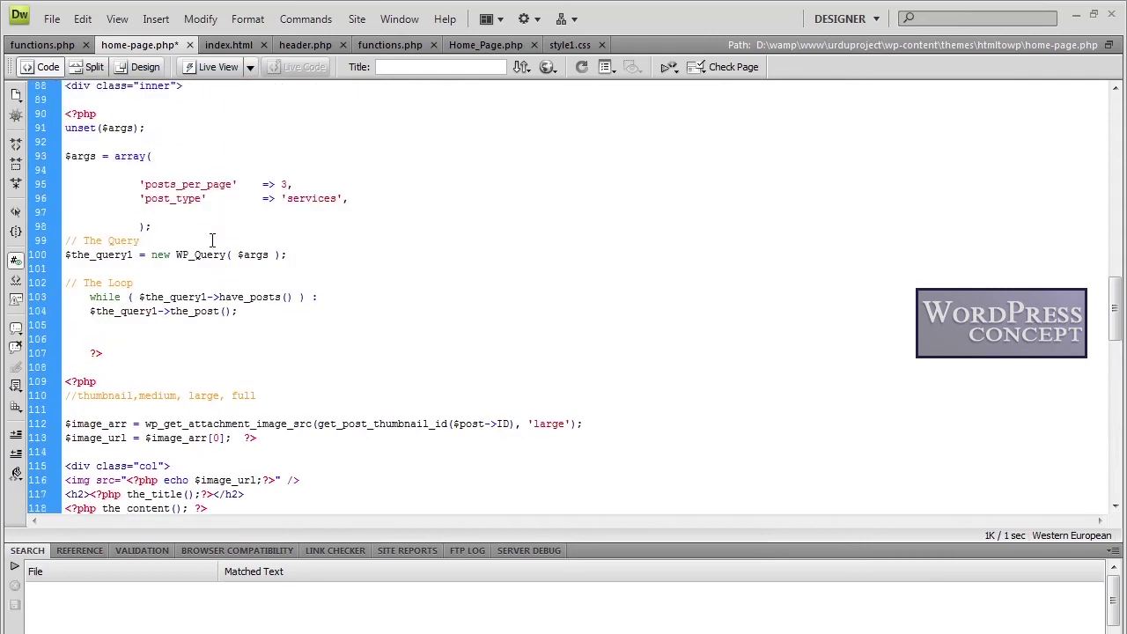
left_click_drag(66, 115, 261, 438)
key("ctrl+c")
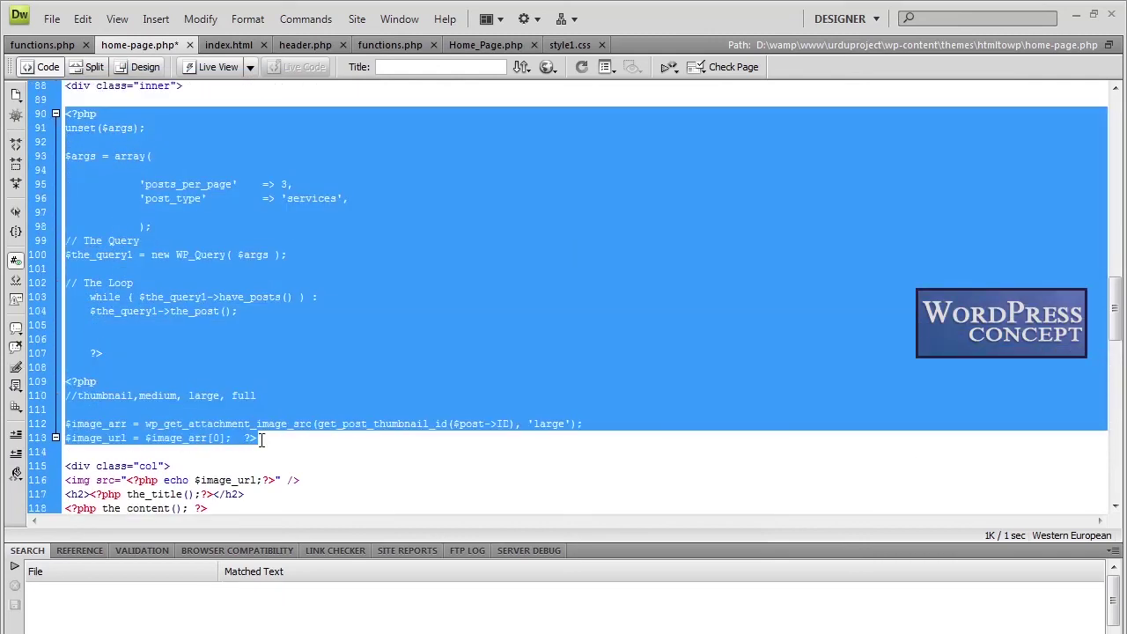
scroll(261, 438, "down", 20)
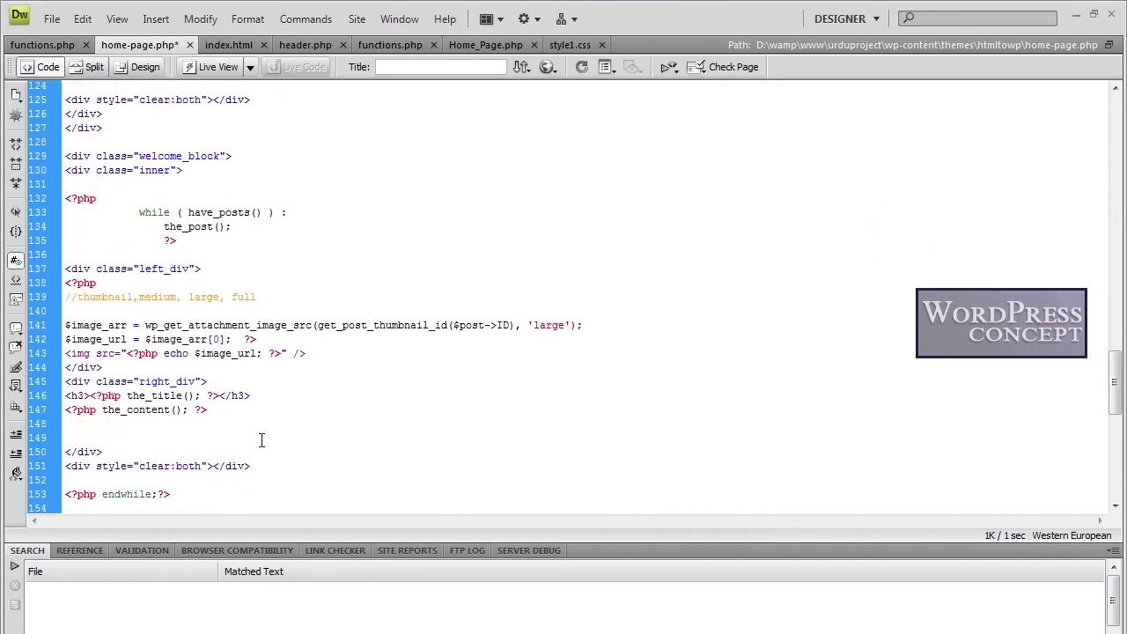
left_click(91, 356)
key("ctrl+v")
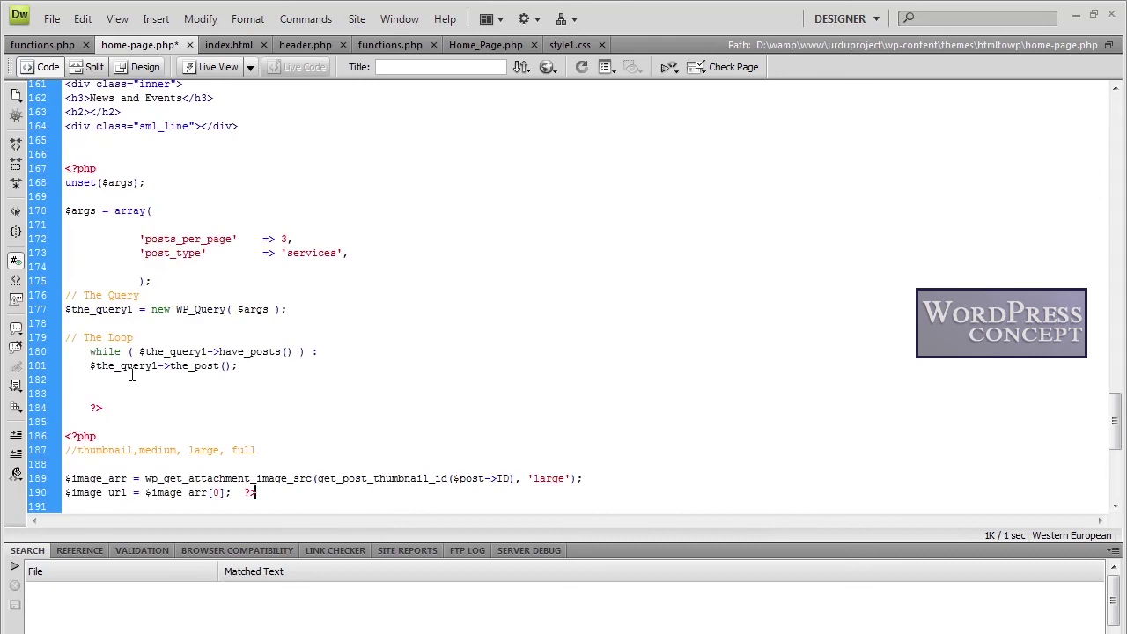
- Close the pasted loop by adding <?php endwhile;?> after the Tulips.jpg col block
scroll(132, 374, "down", 4)
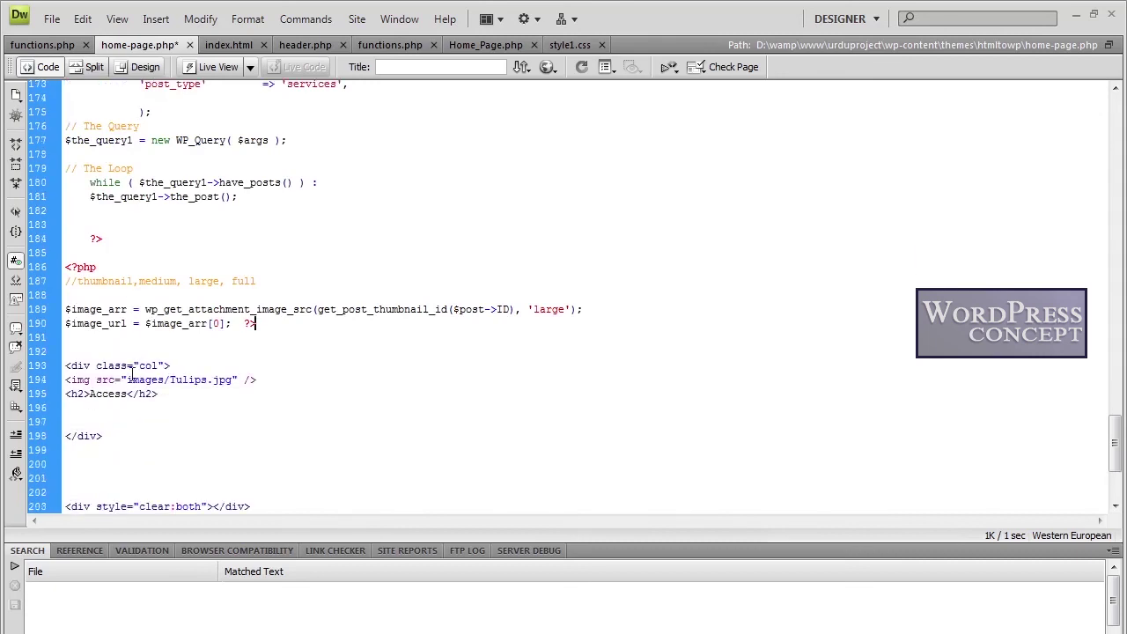
right_click(71, 369)
left_click(109, 310)
left_click(70, 463)
type("<?php endwhile;?>")
- Start replacing the Access text in the Tulips.jpg block's h2 with a PHP tag beginning "<?the"
left_click(105, 401)
double_click(106, 398)
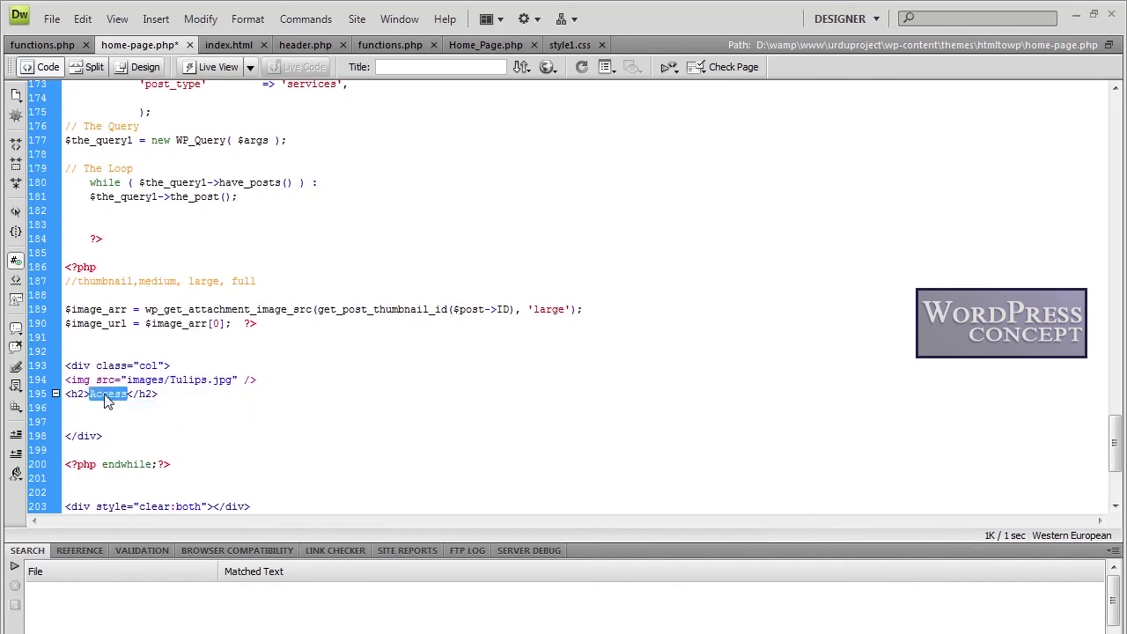
type("<?the")
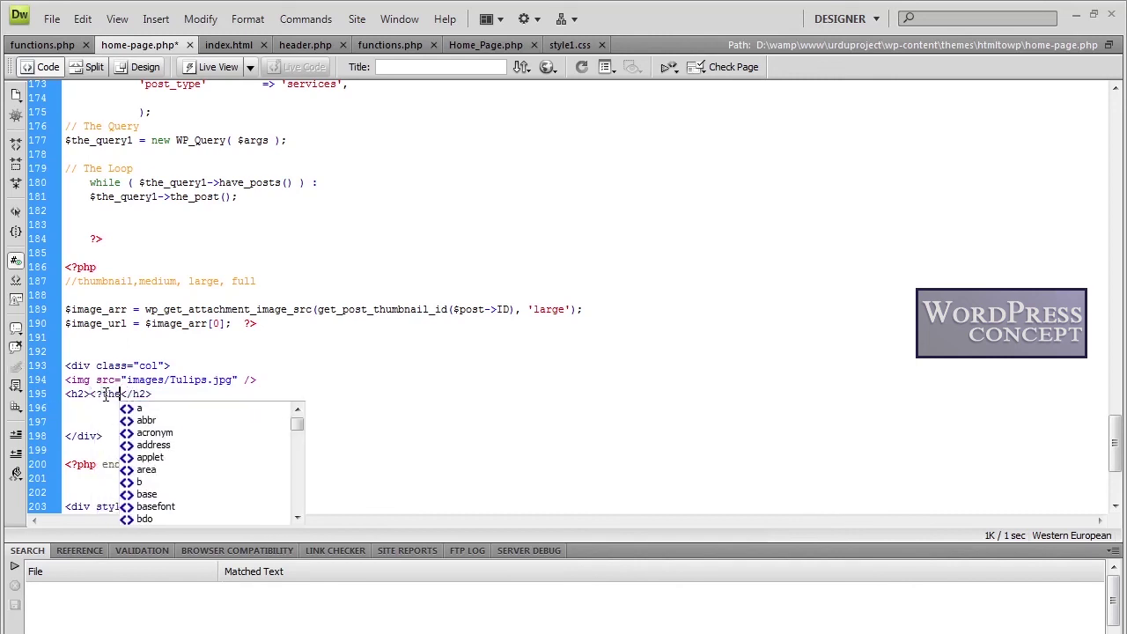